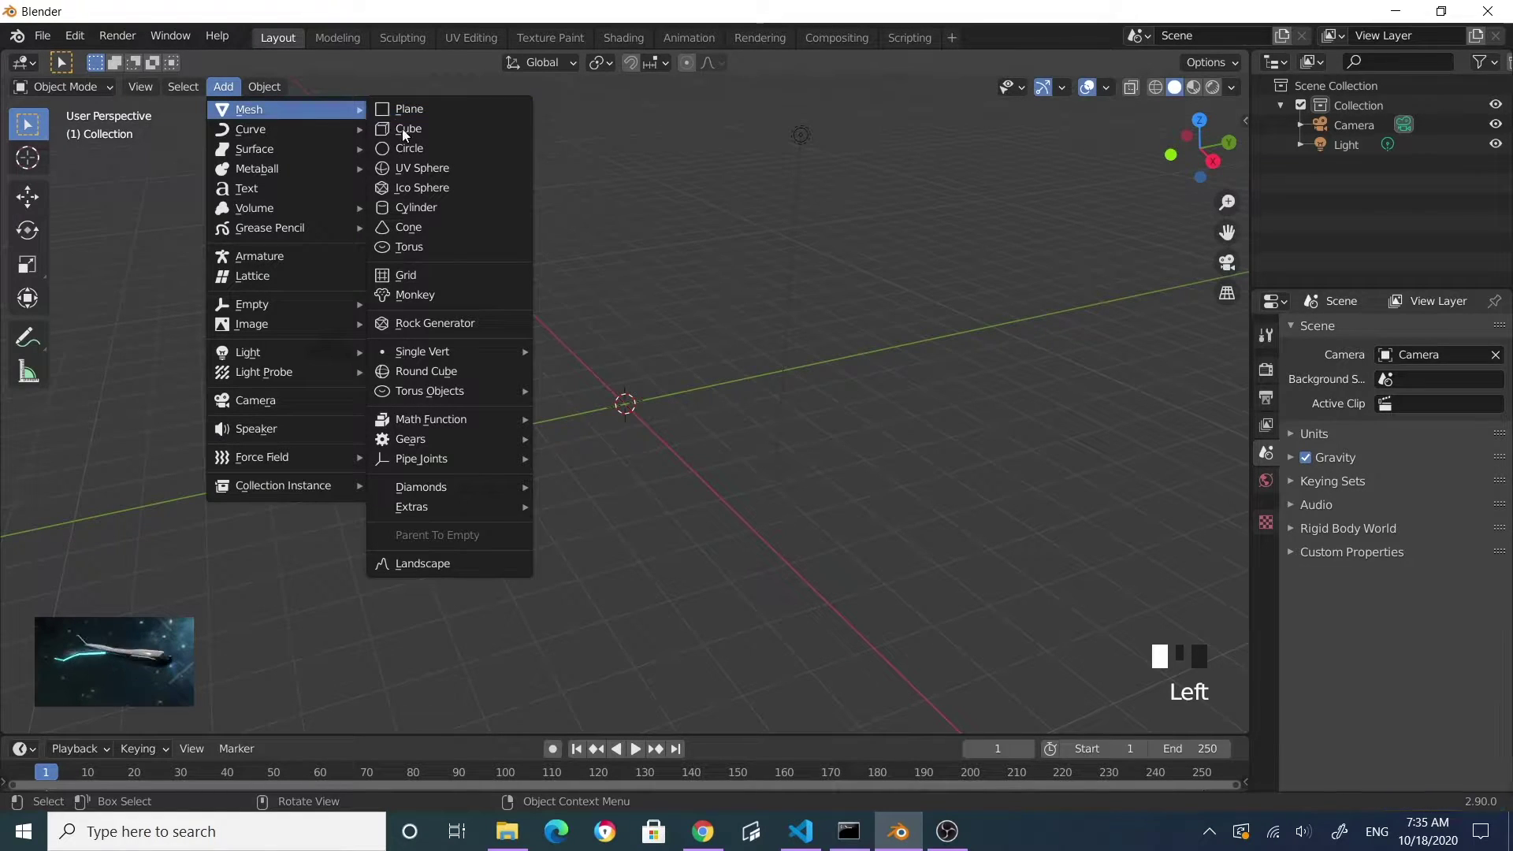
- Add a cylinder mesh and rotate it 90° about the global Y axis
click(427, 209)
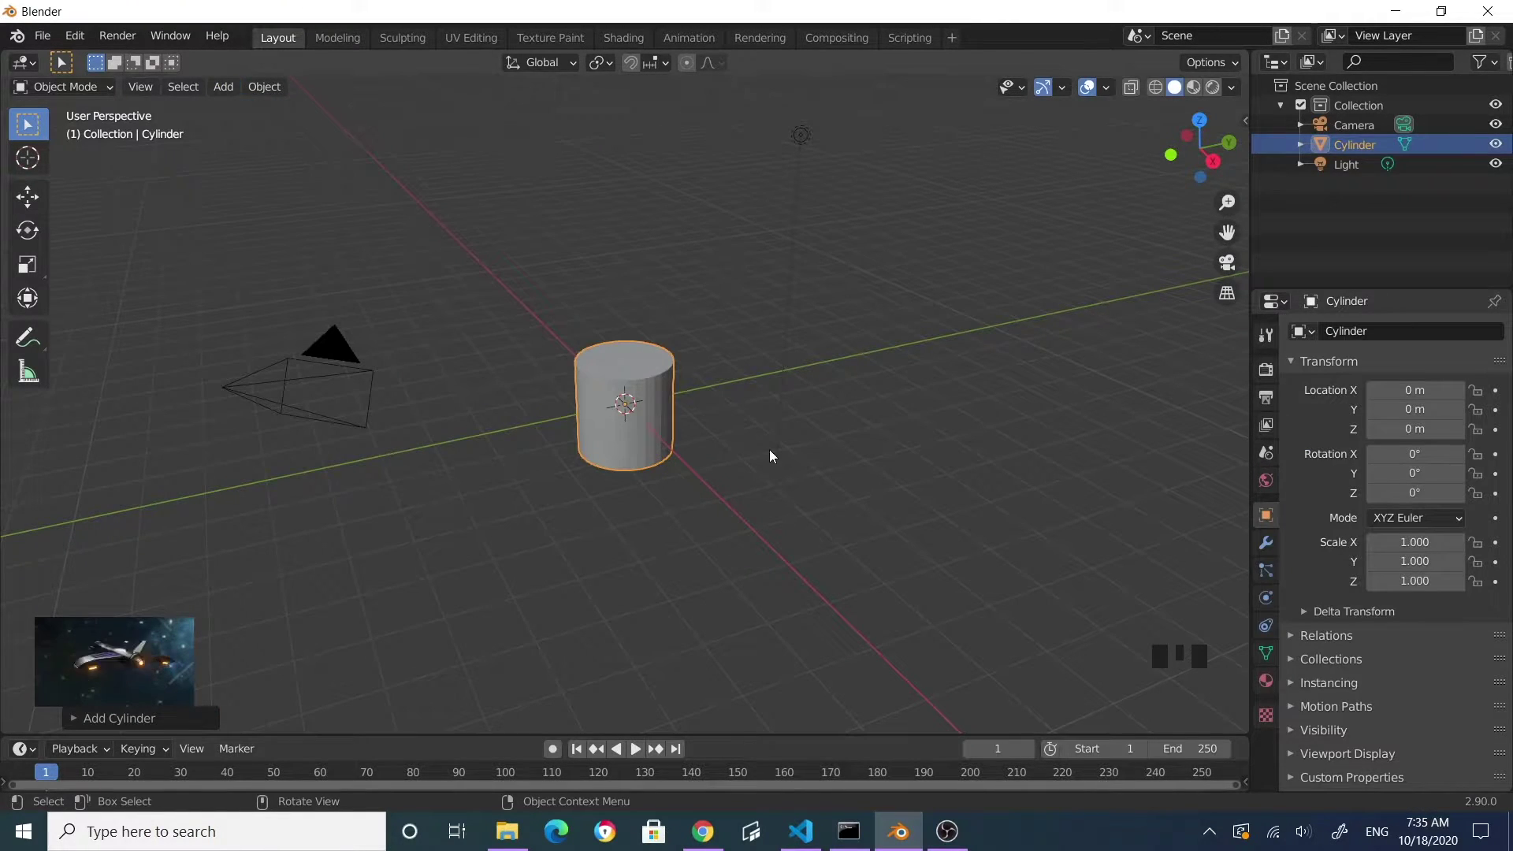
key(r)
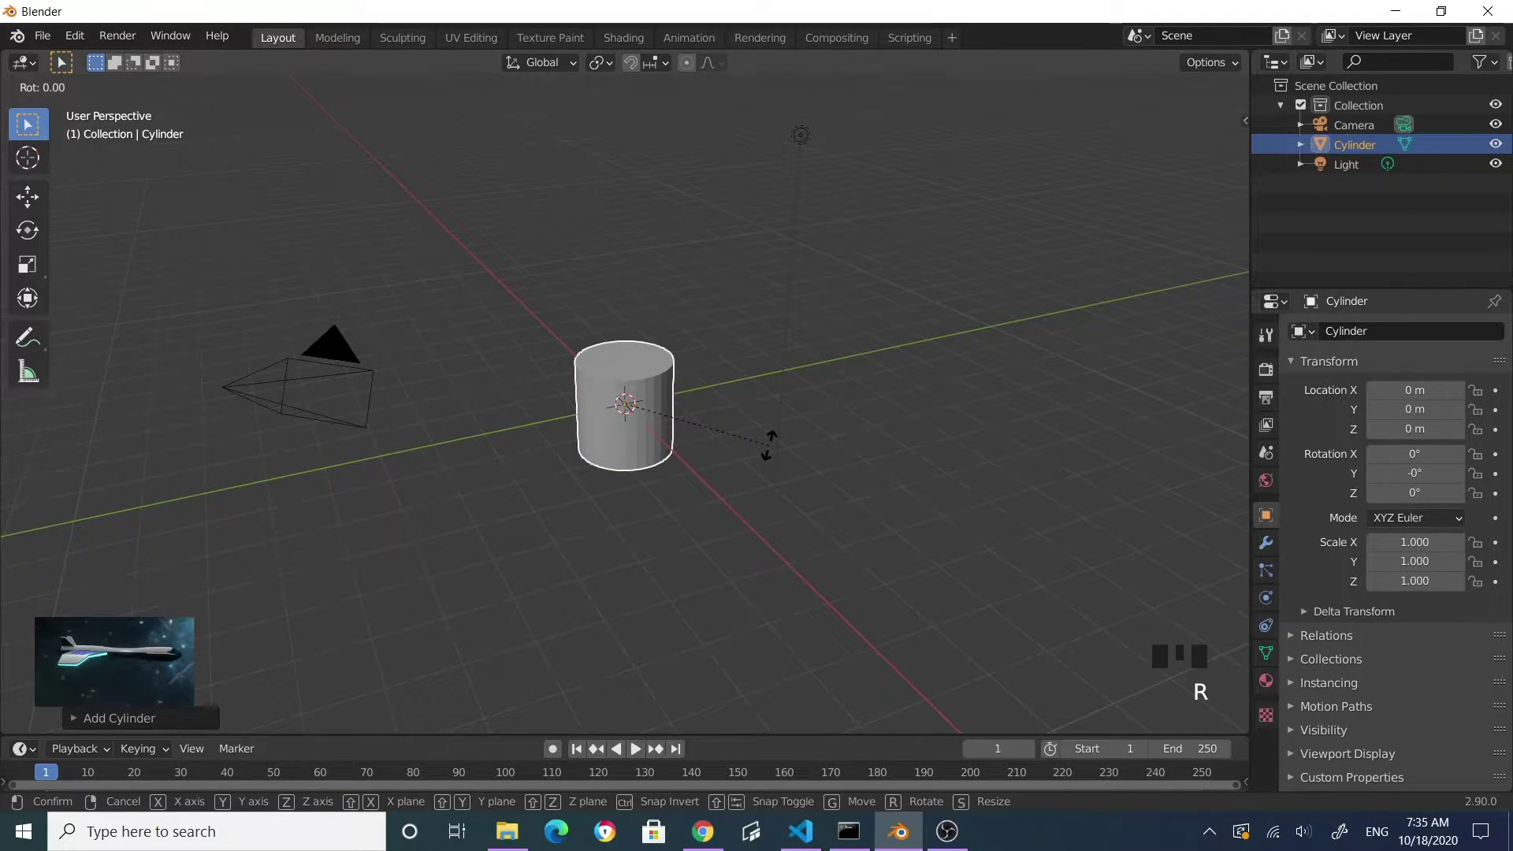
key(y)
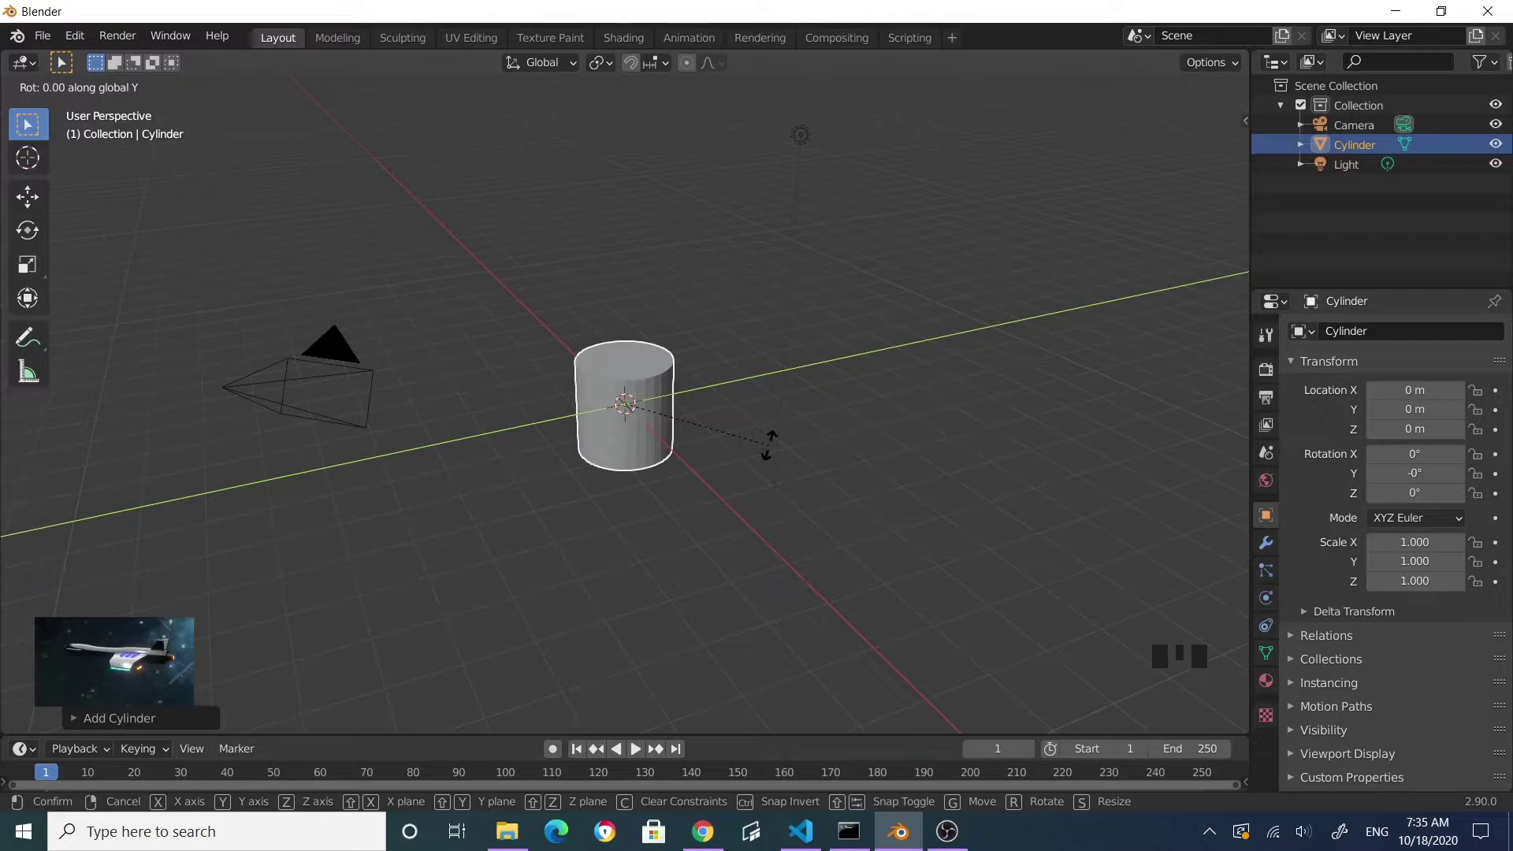
text(90)
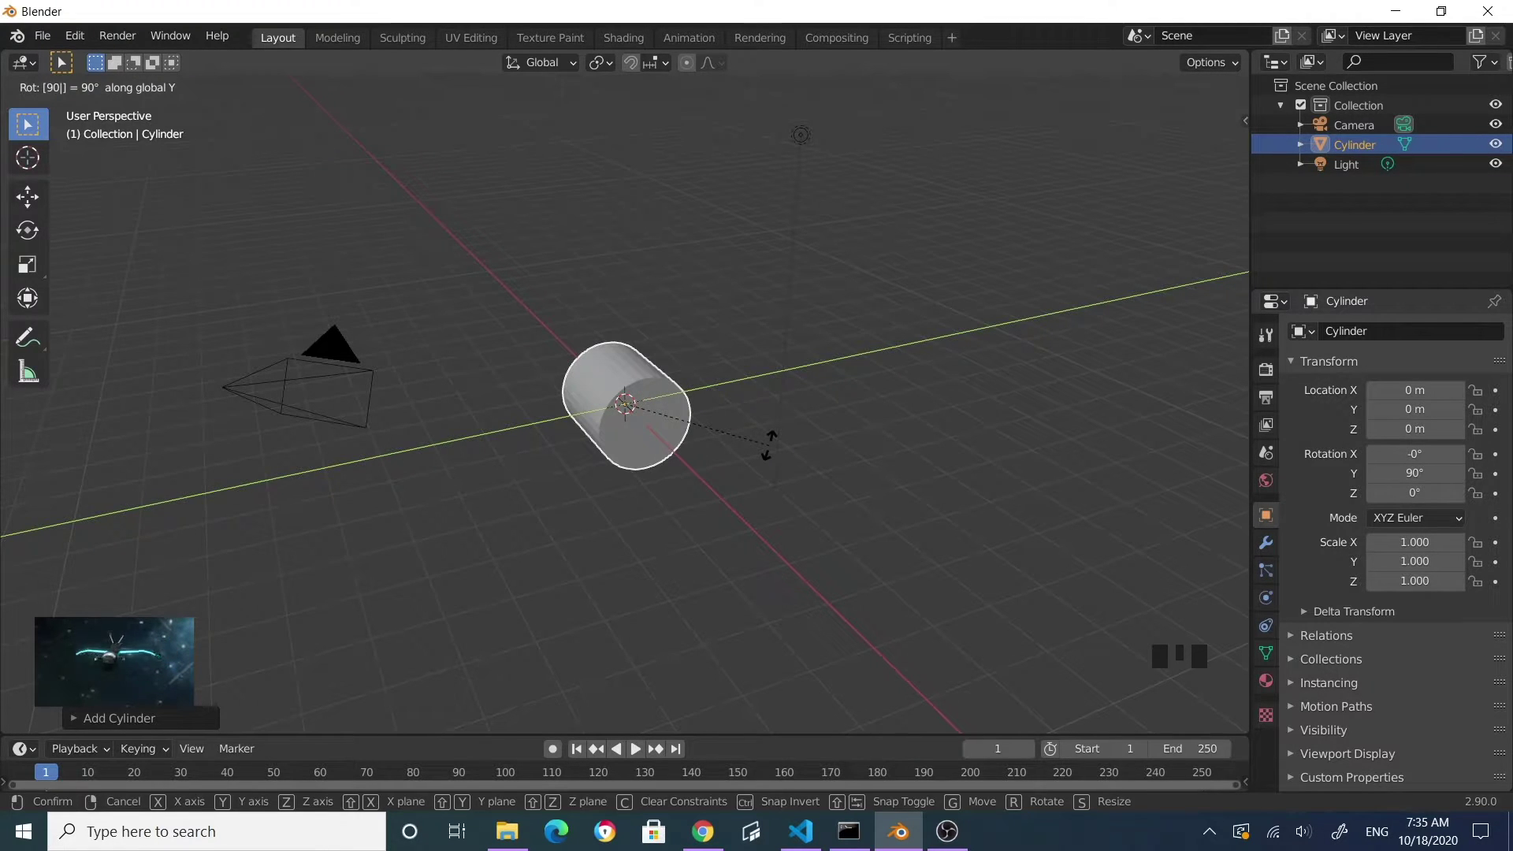
key(Return)
click(753, 461)
- Stretch the cylinder along the global X axis until its local Z scale is about 7.54
middle_drag(754, 461, 848, 511)
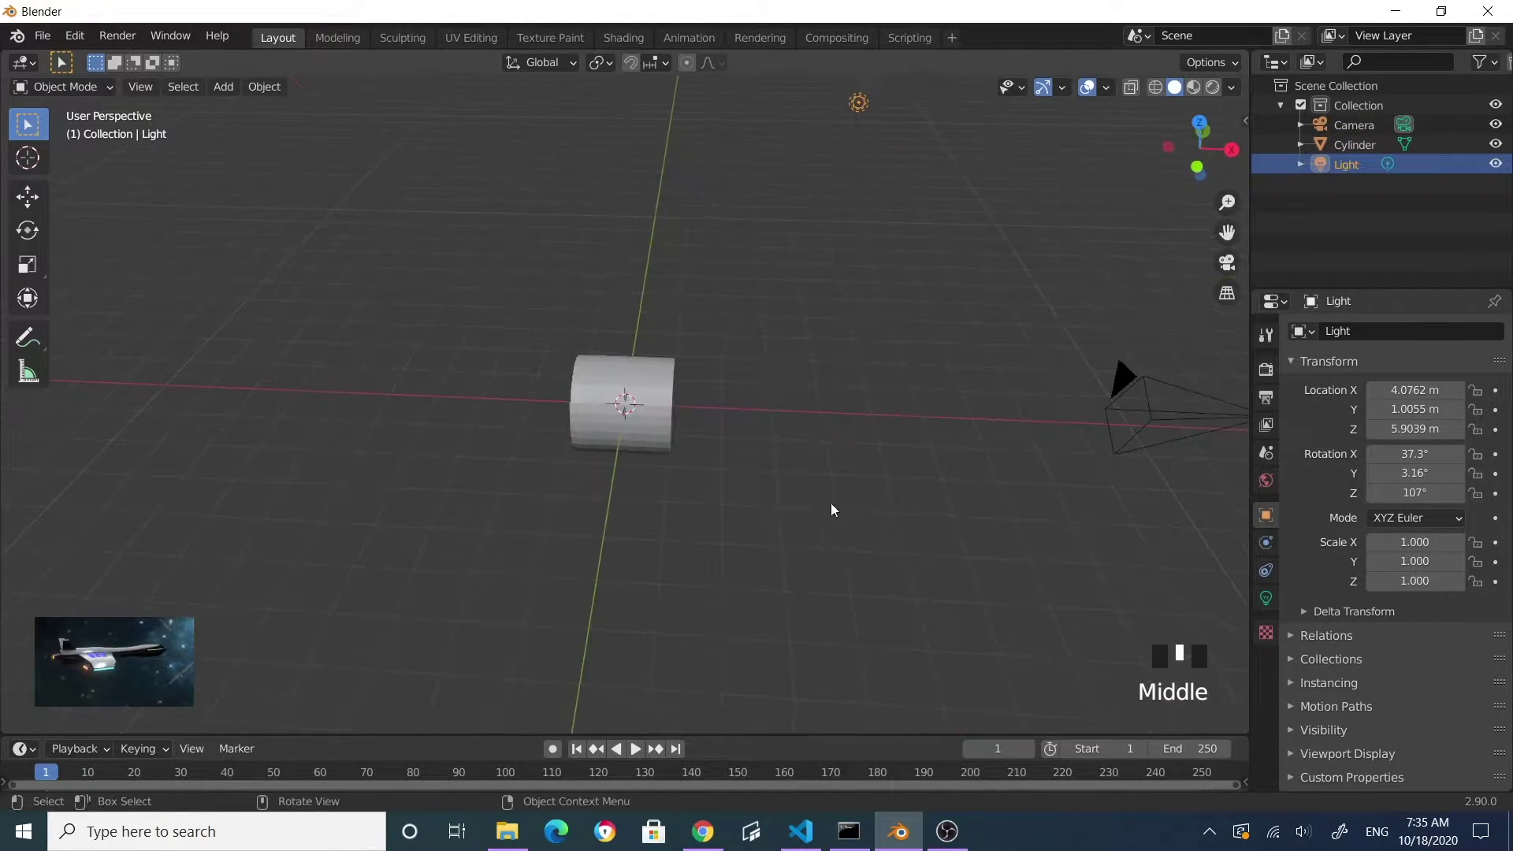
scroll(568, 489, up, 3)
middle_drag(567, 489, 664, 476)
click(679, 485)
scroll(663, 476, up, 1)
scroll(693, 498, down, 3)
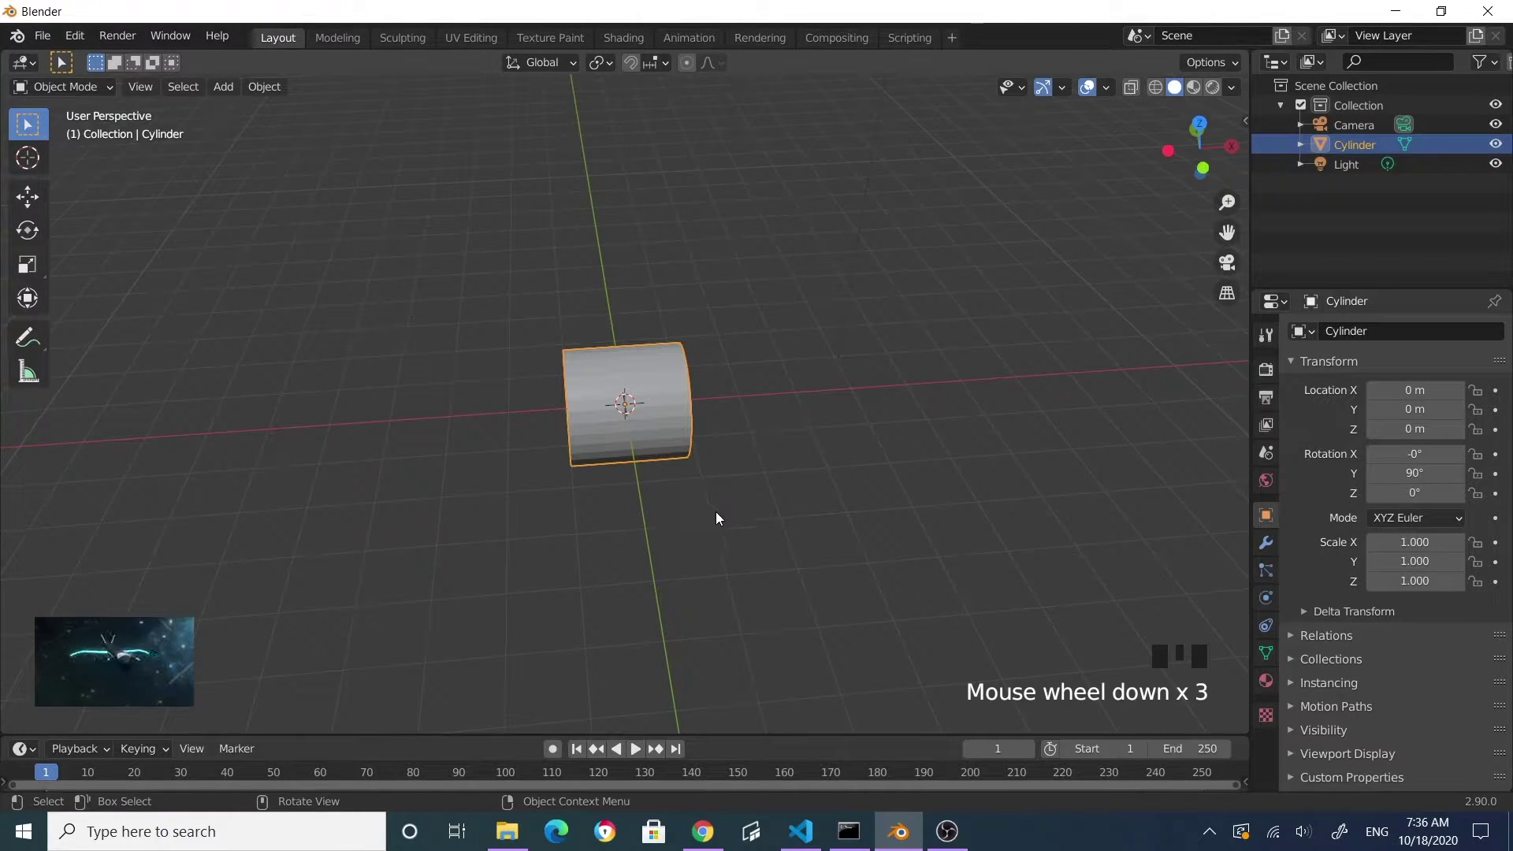
key(s)
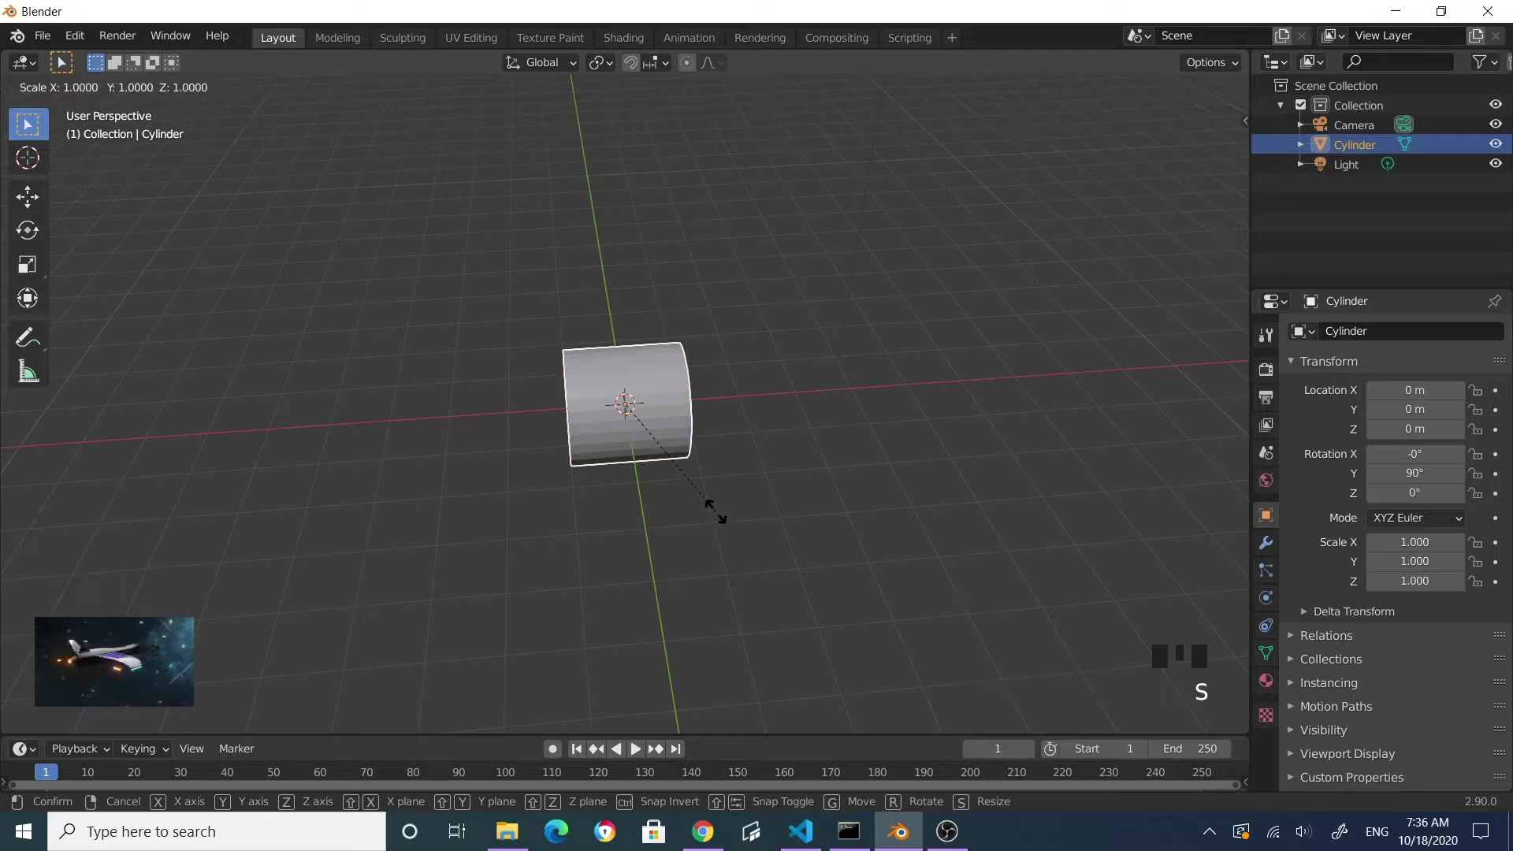
key(x)
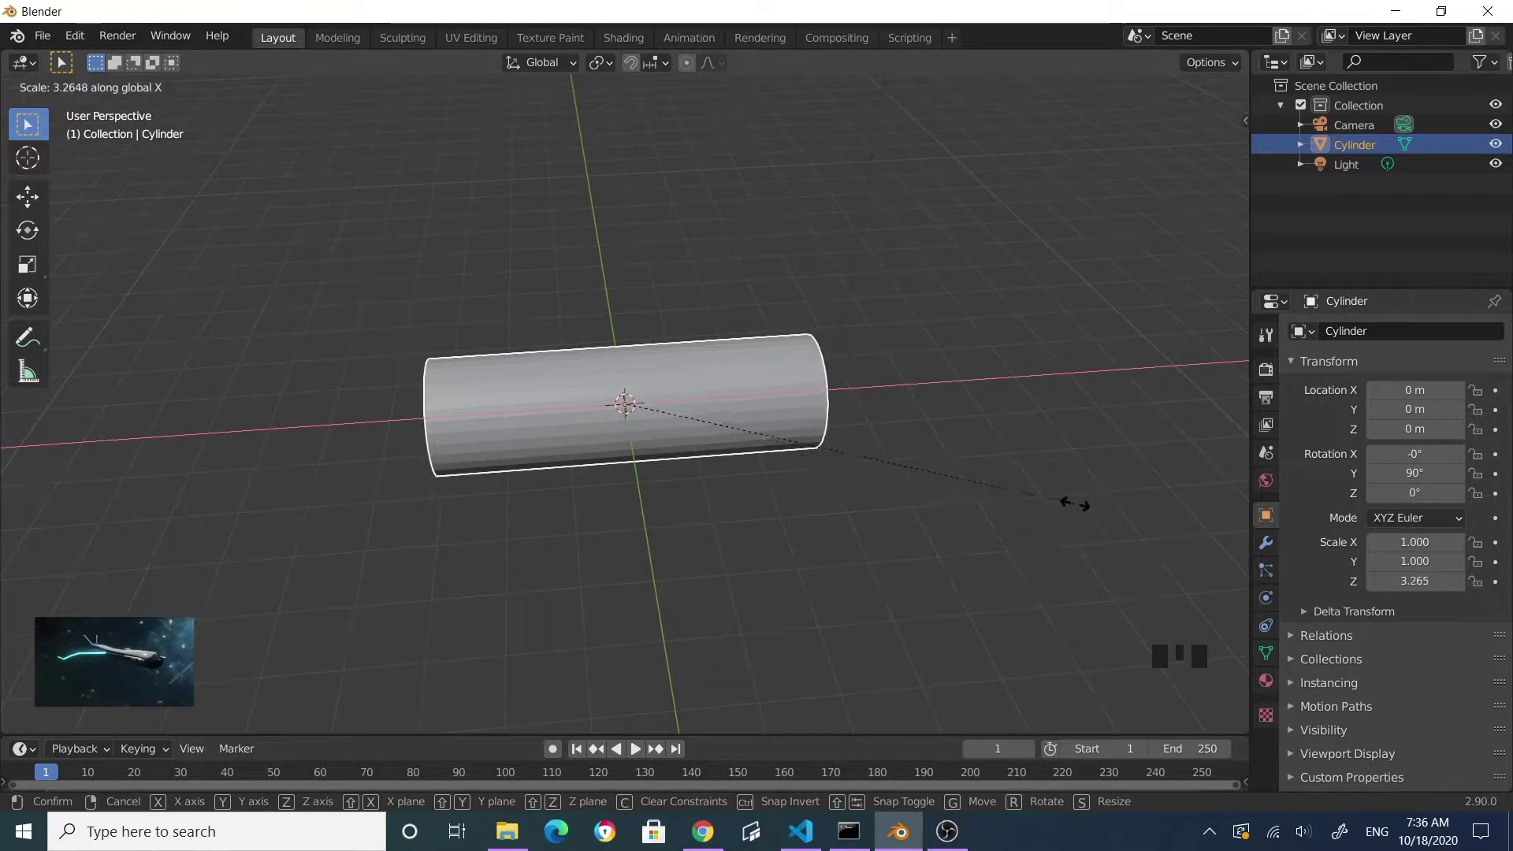
click(1182, 497)
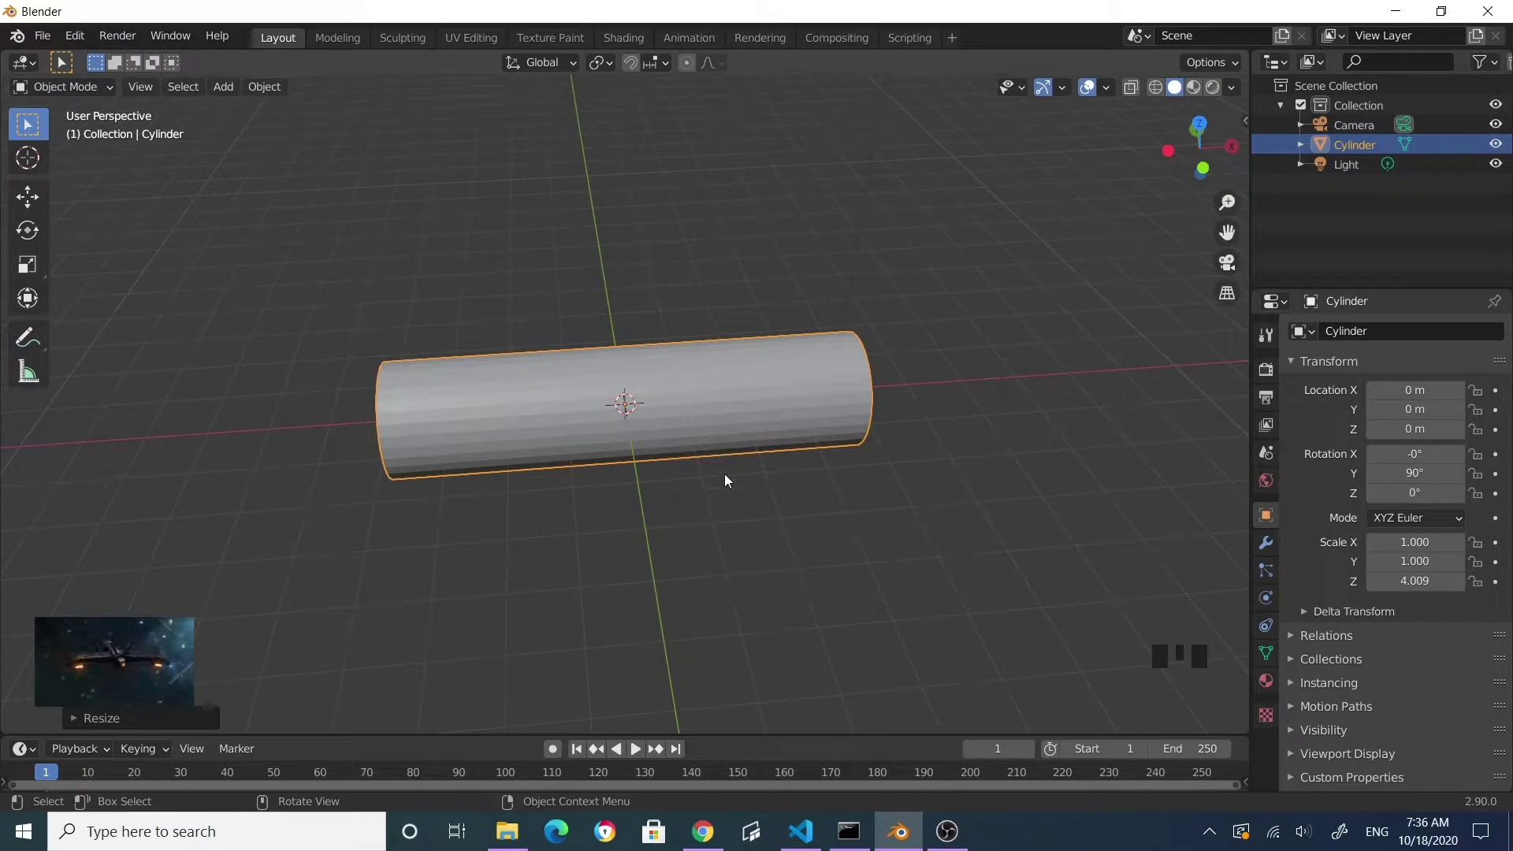
key(s)
key(x)
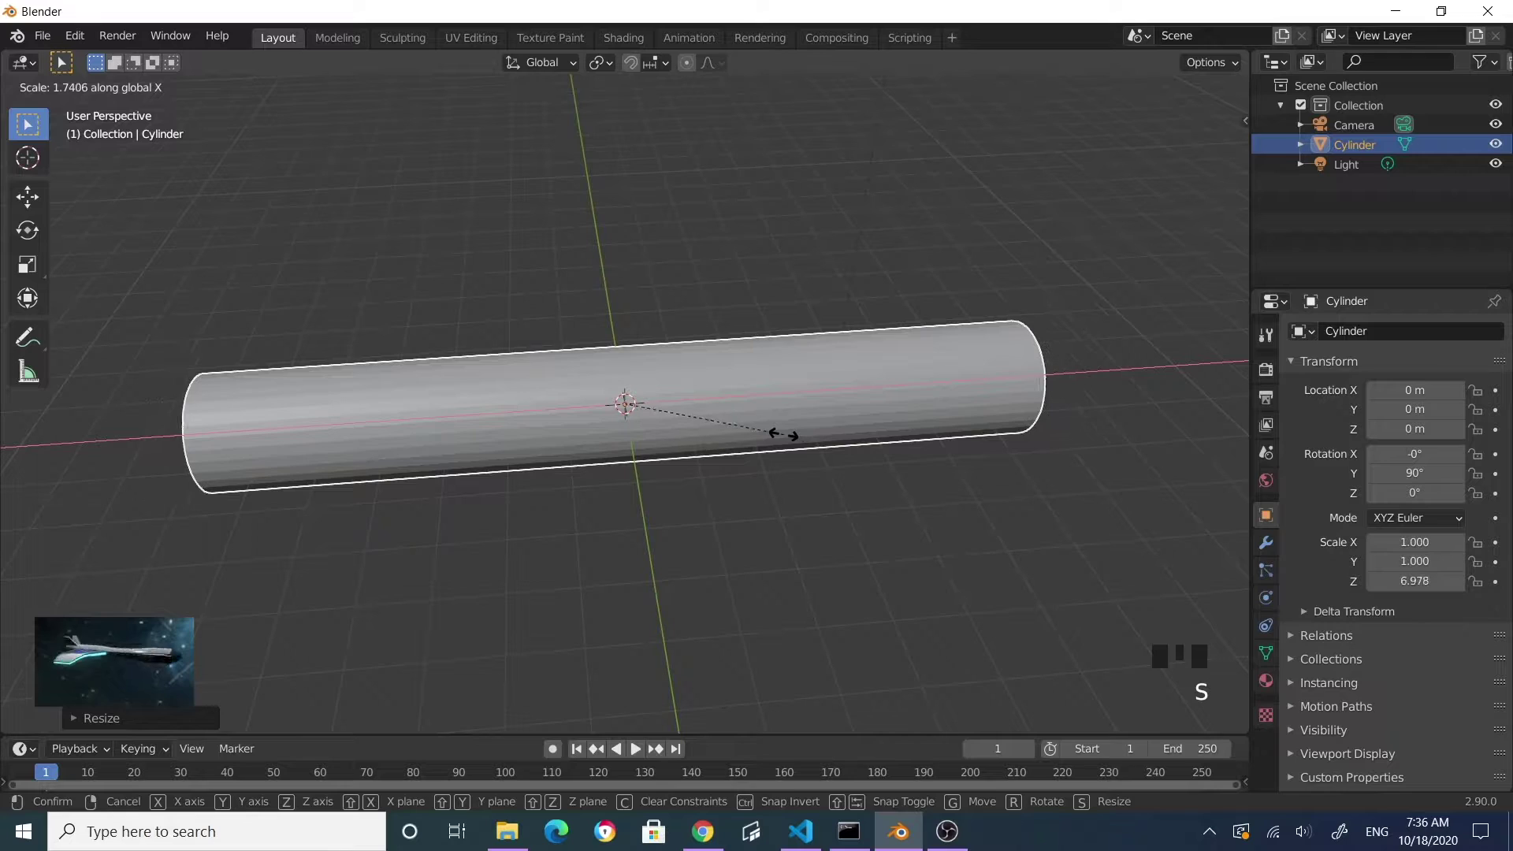
click(796, 435)
- Check the cylinder's transform values and apply its scale
click(788, 518)
middle_drag(788, 518, 778, 405)
click(779, 405)
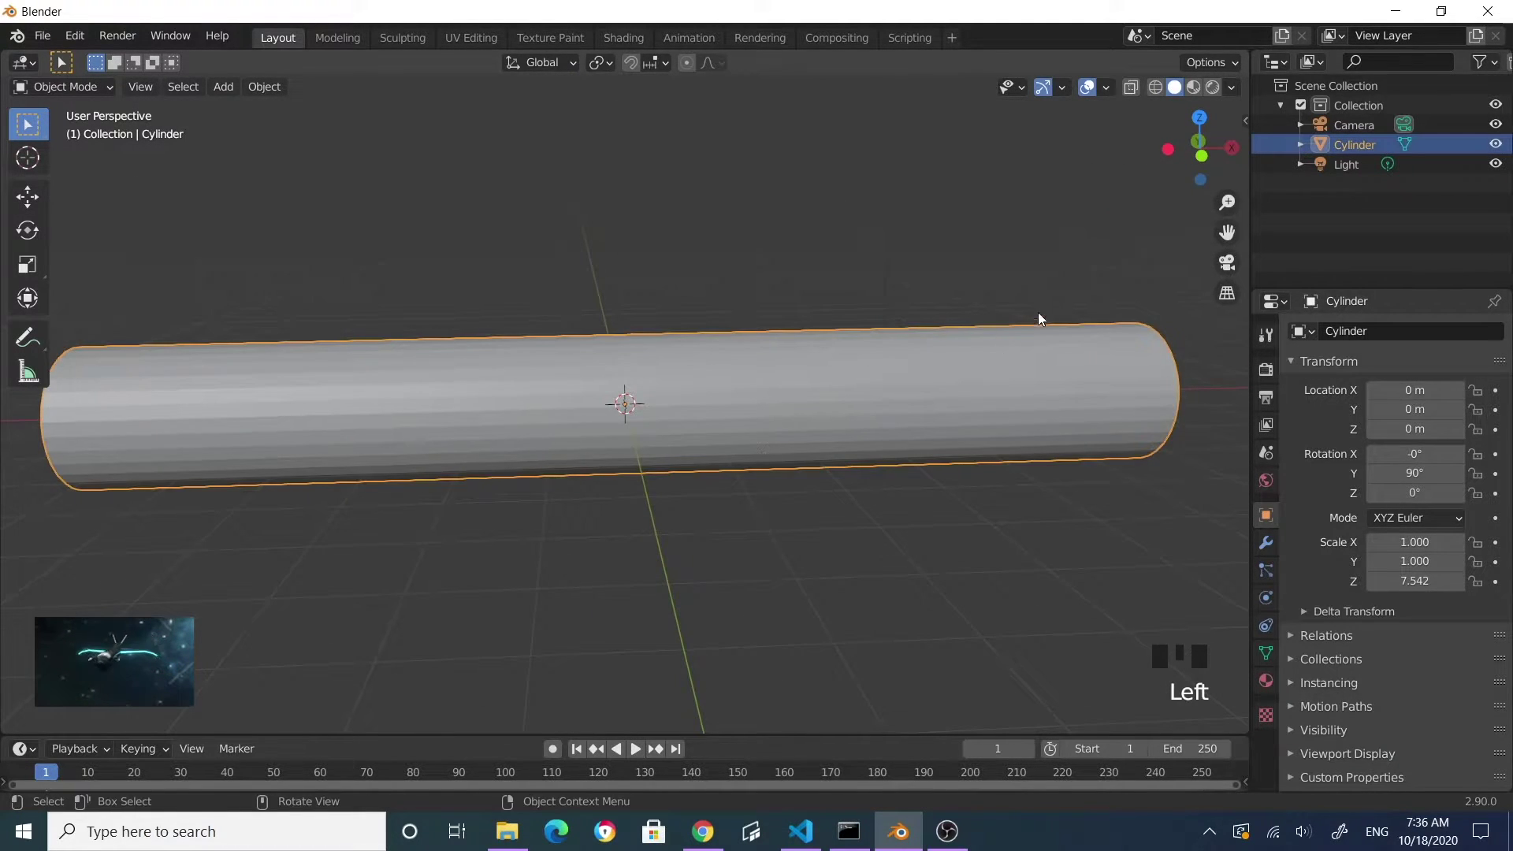
key(n)
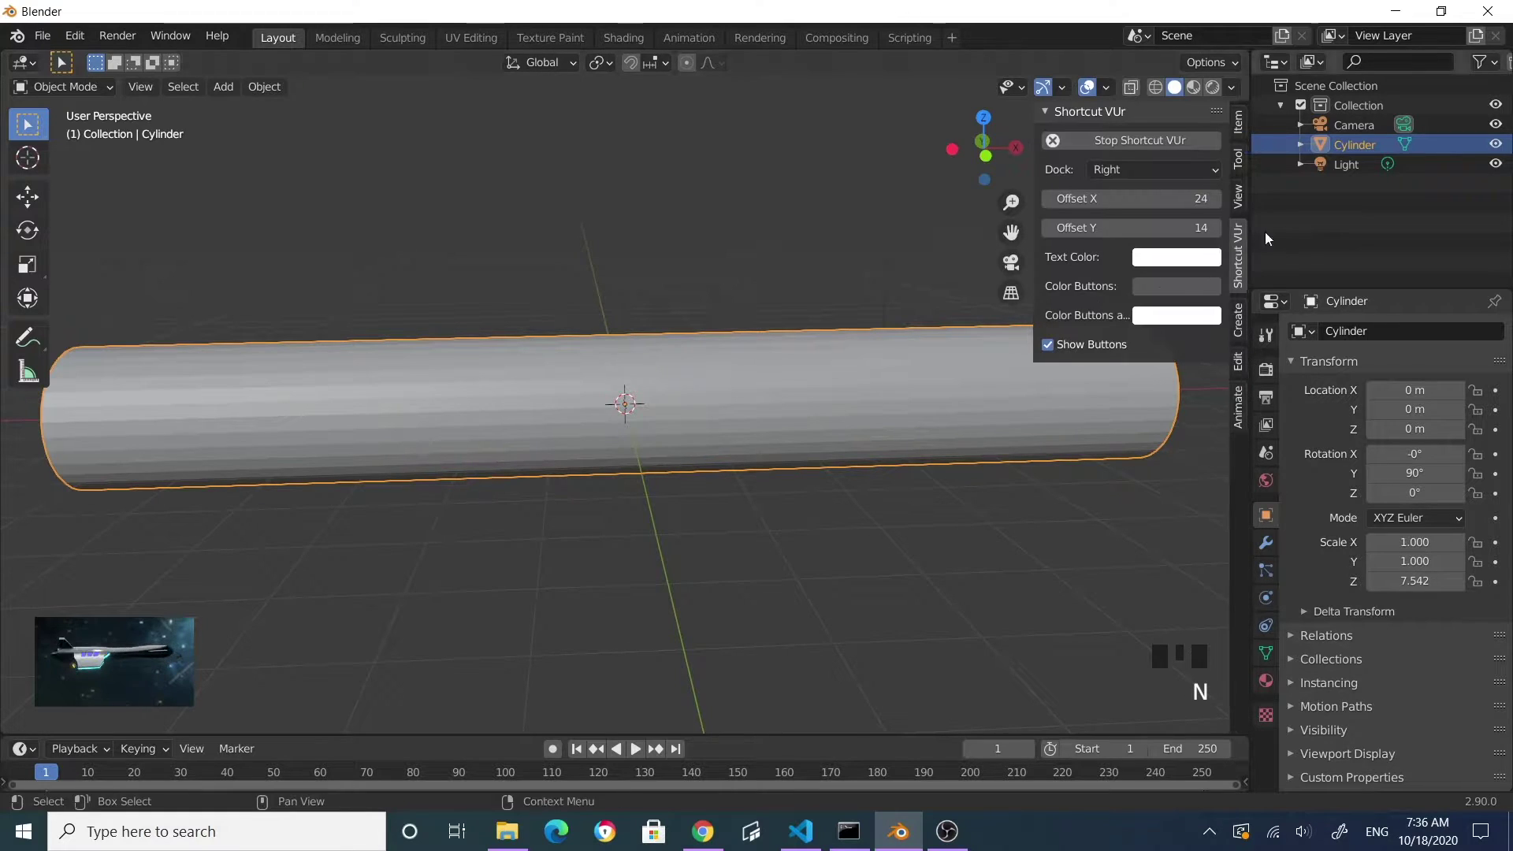
click(1239, 123)
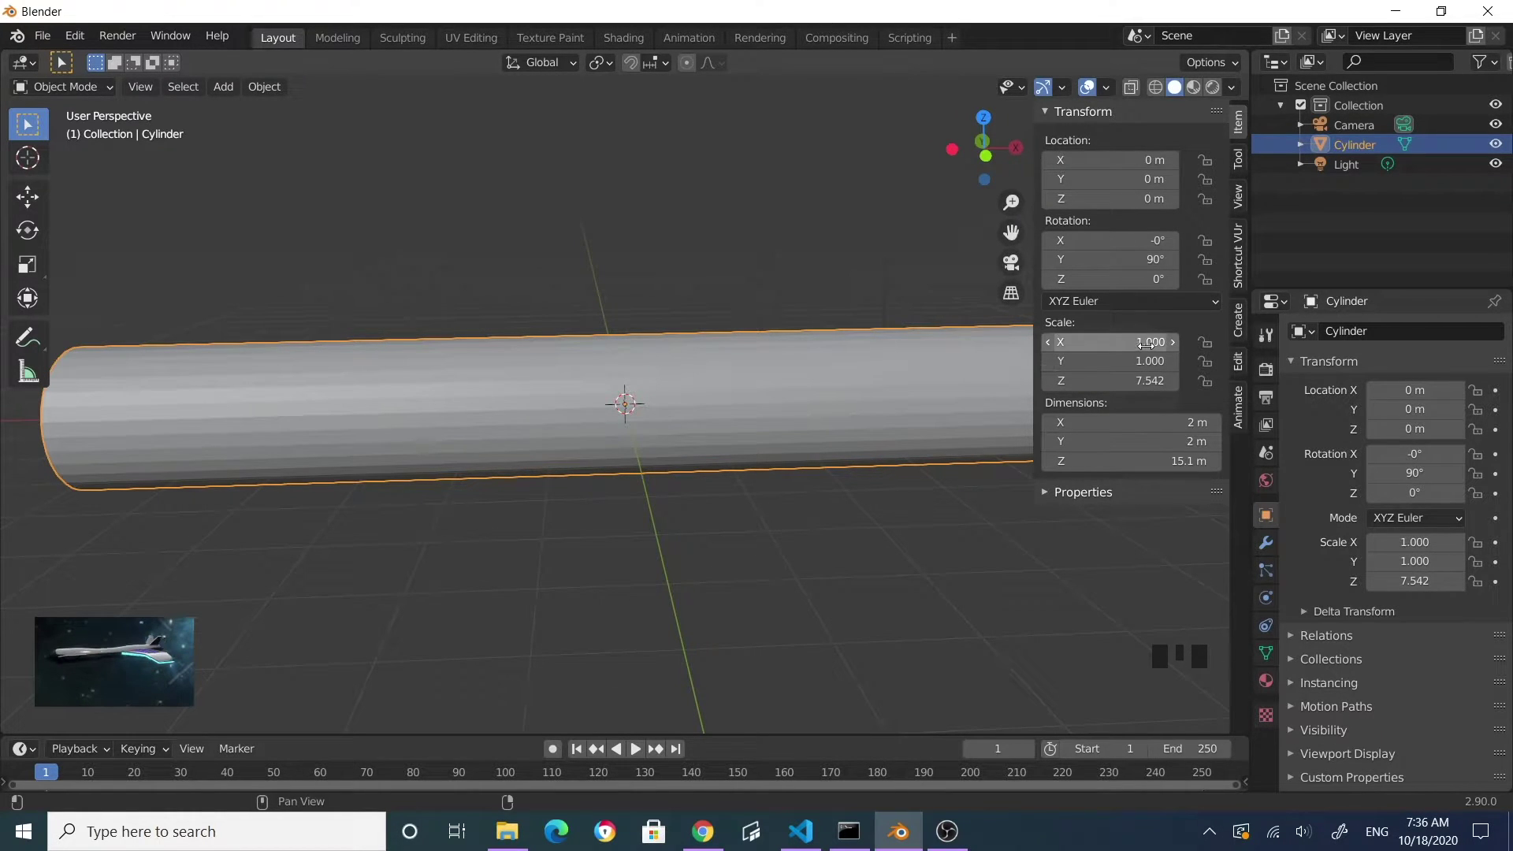
click(805, 417)
click(806, 409)
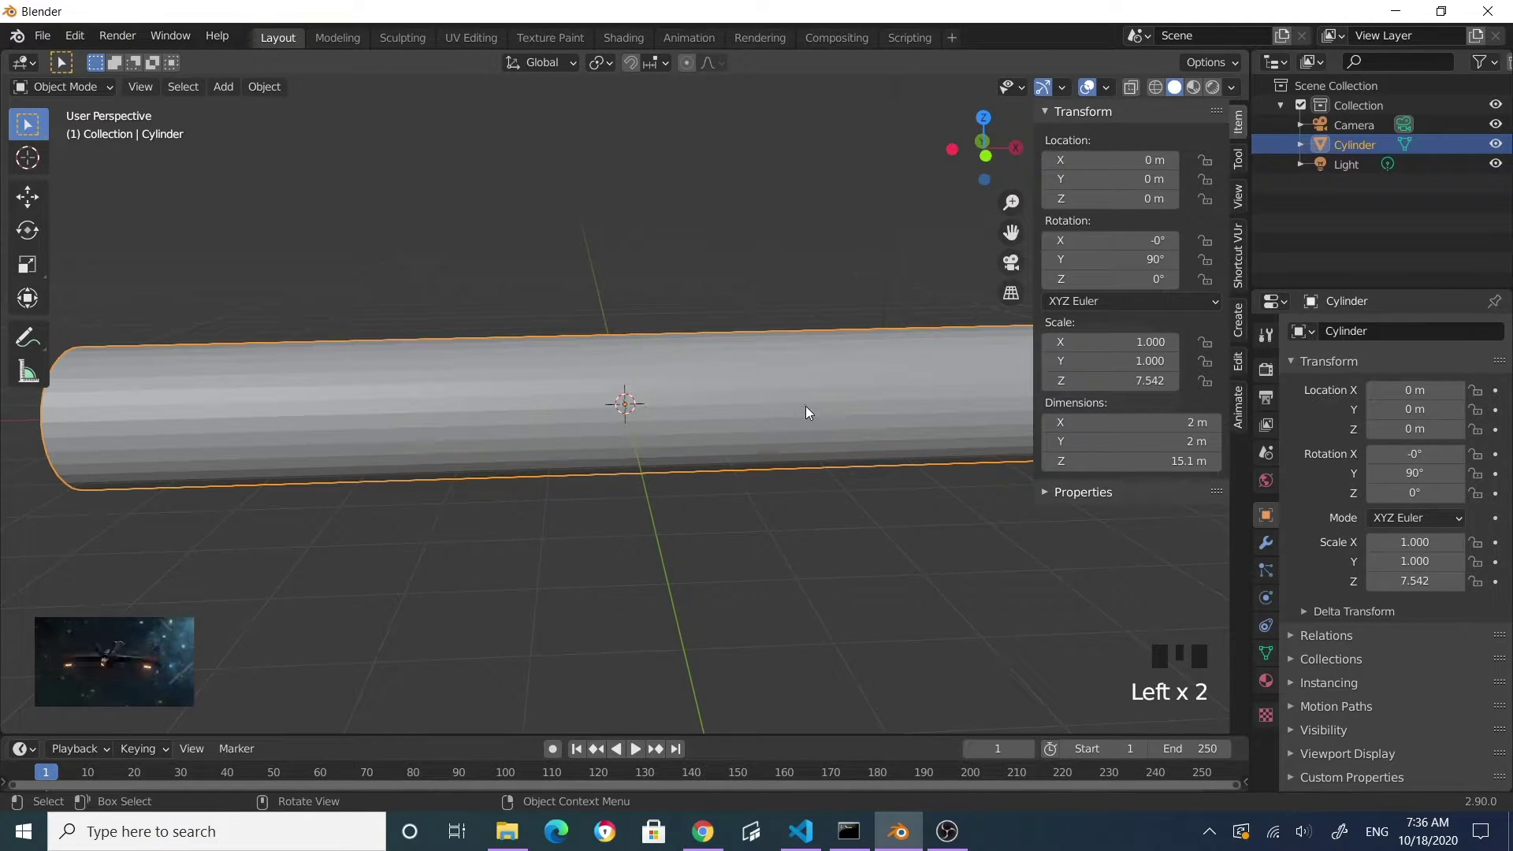
key(ctrl+a)
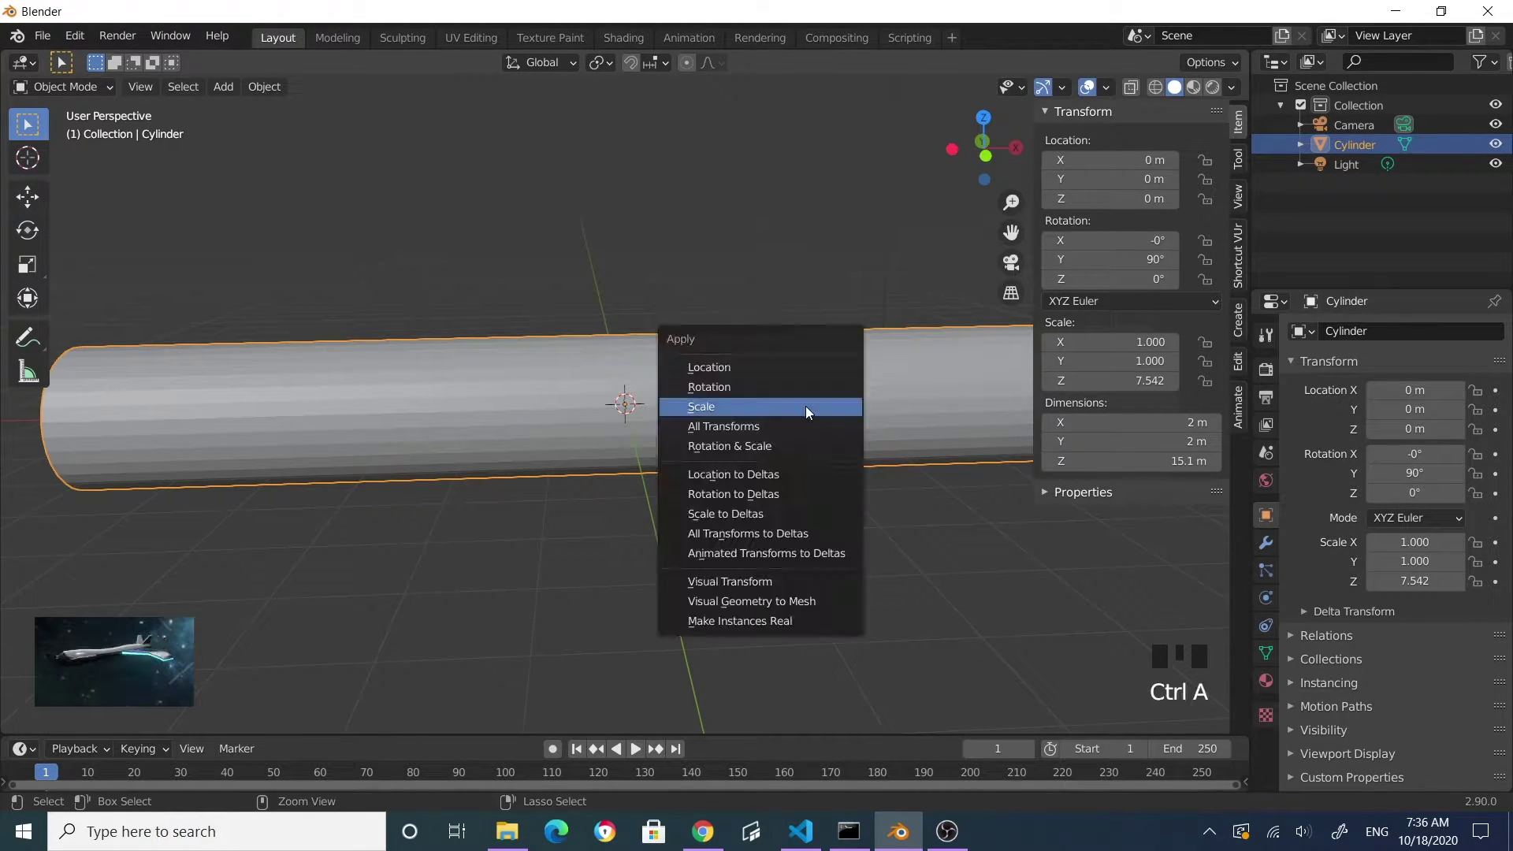
click(806, 405)
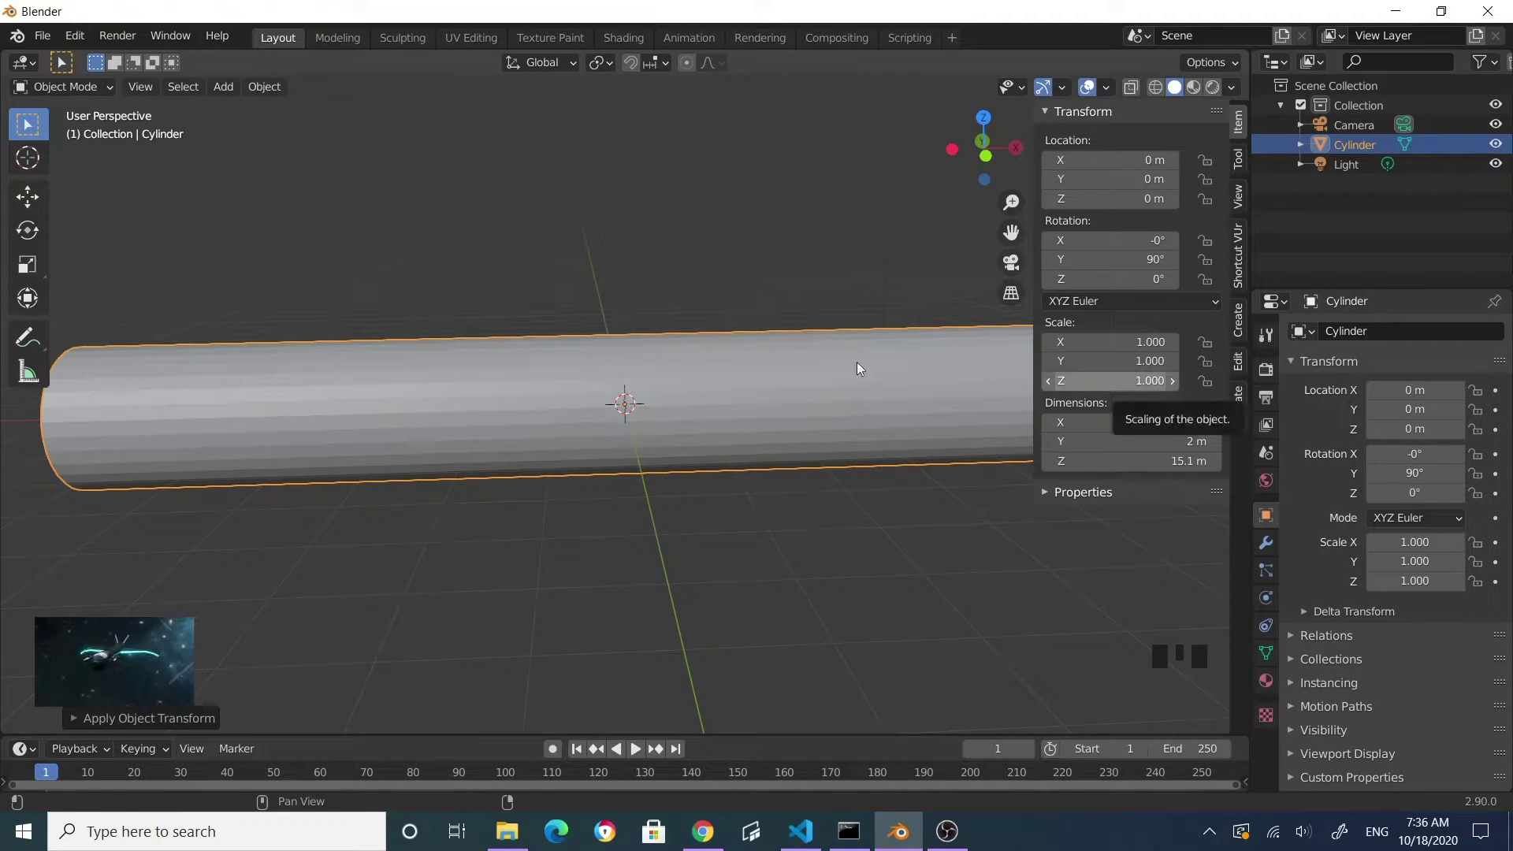
click(708, 530)
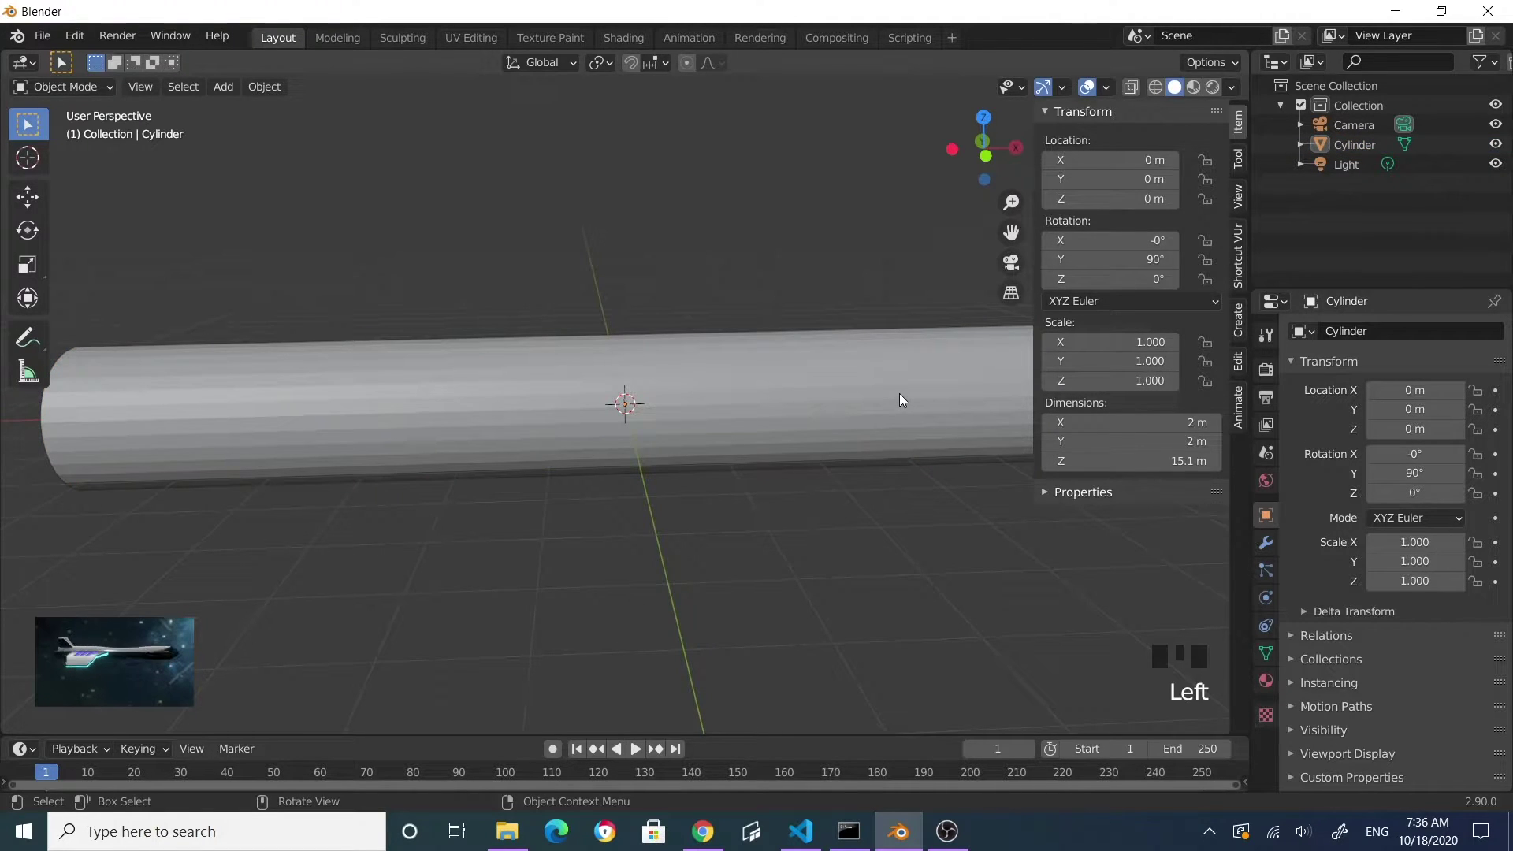
key(n)
- In Edit Mode, add a loop cut with 16 cuts across the cylinder's length
middle_drag(785, 344, 750, 371)
click(766, 391)
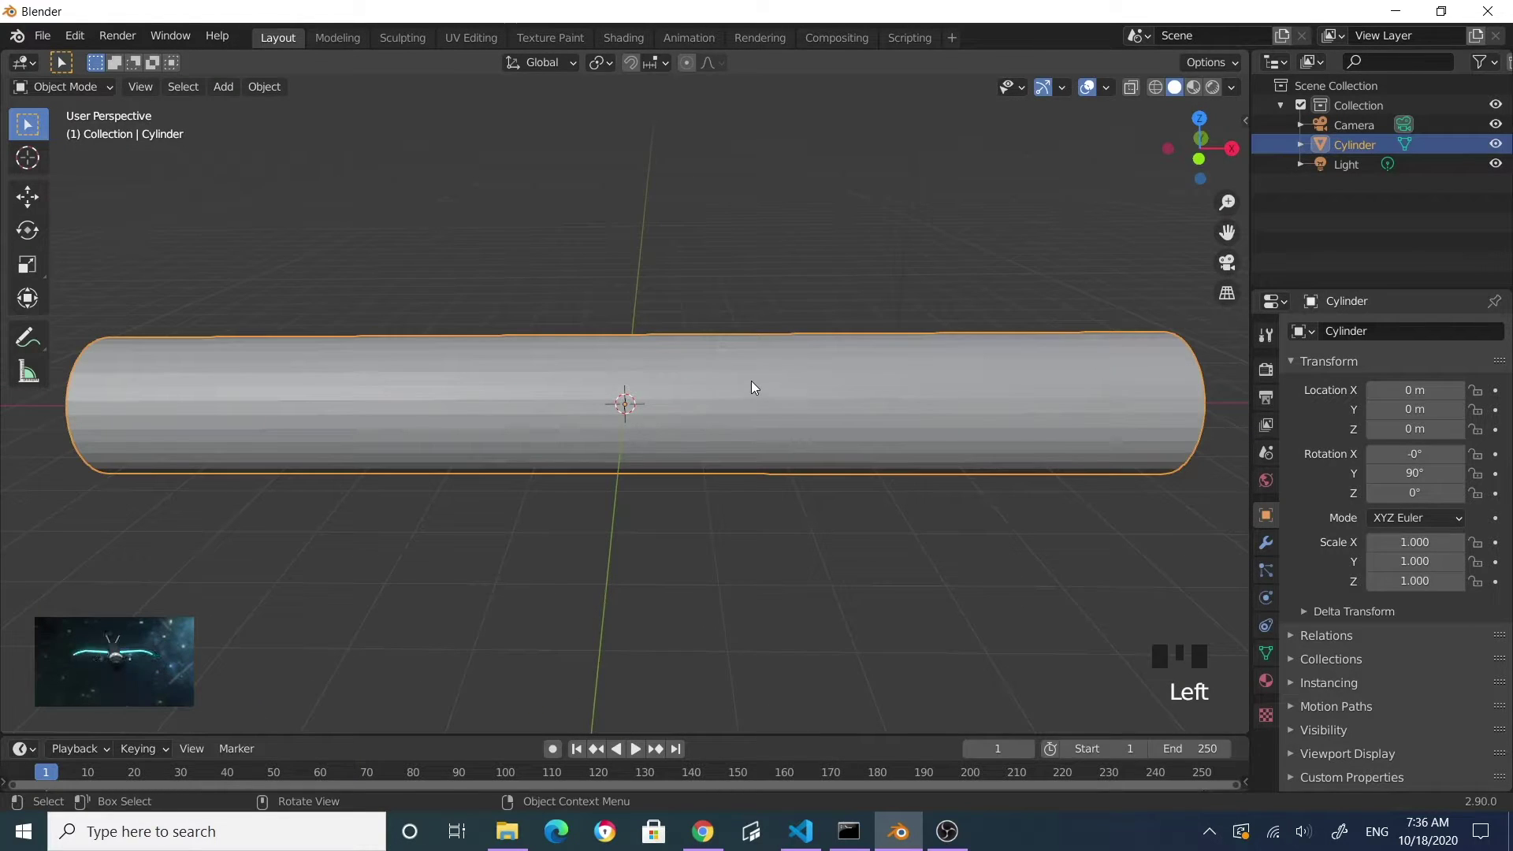
key(Tab)
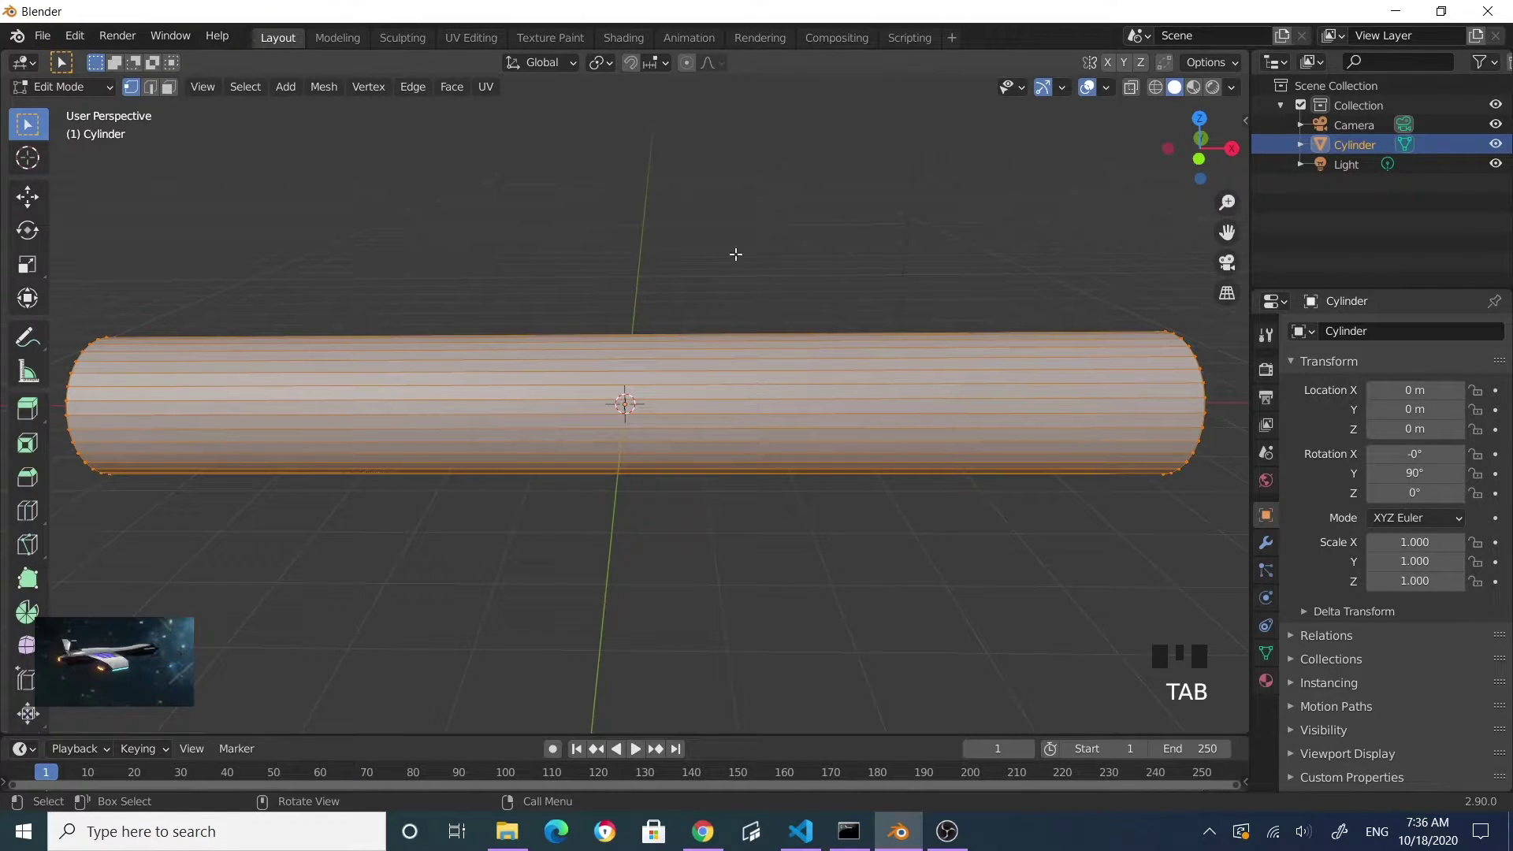
click(30, 511)
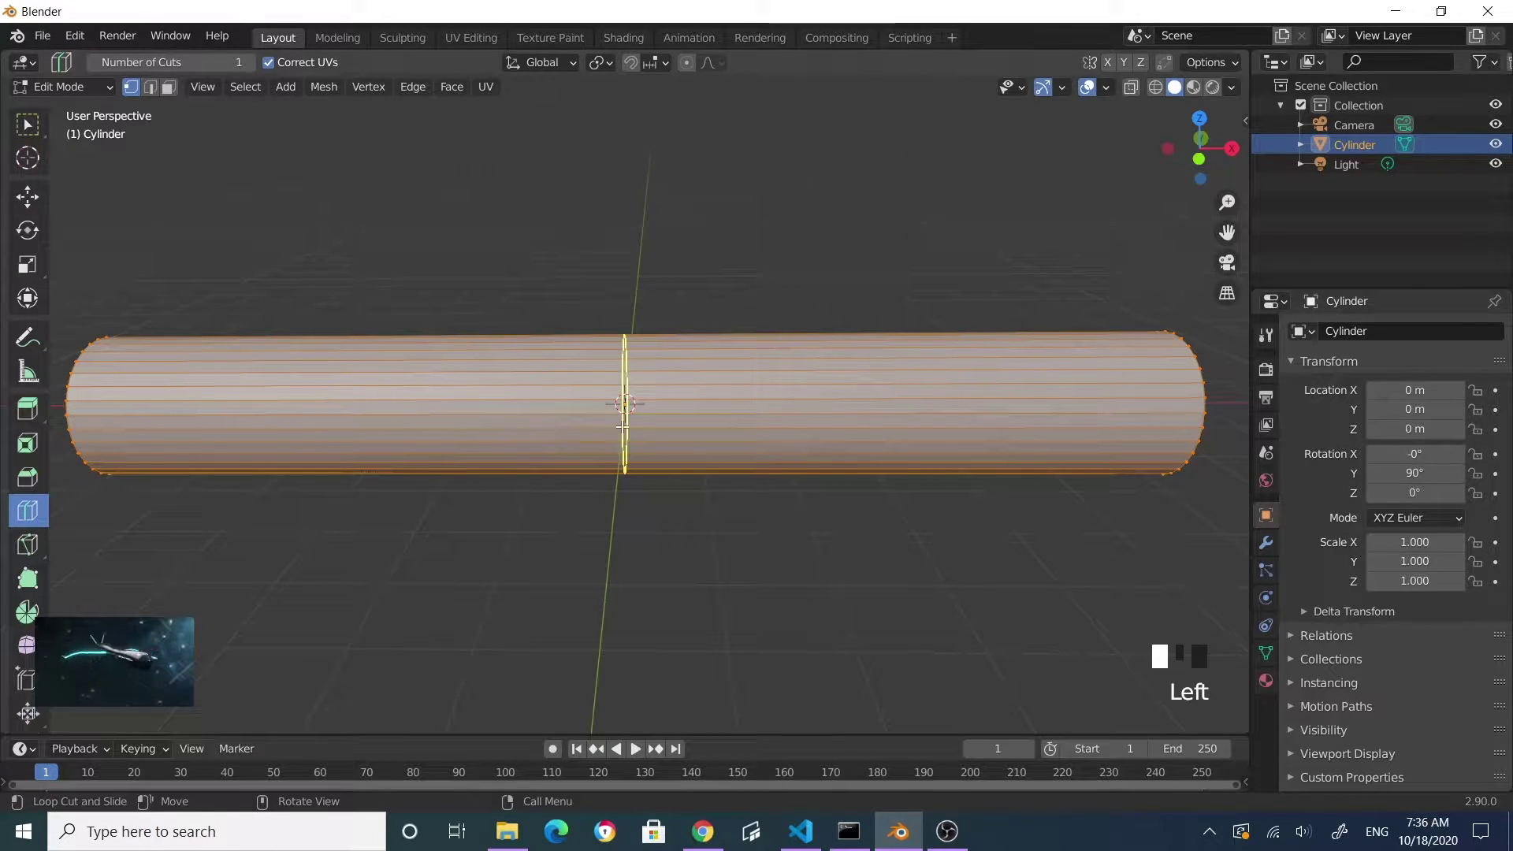
double_click(563, 439)
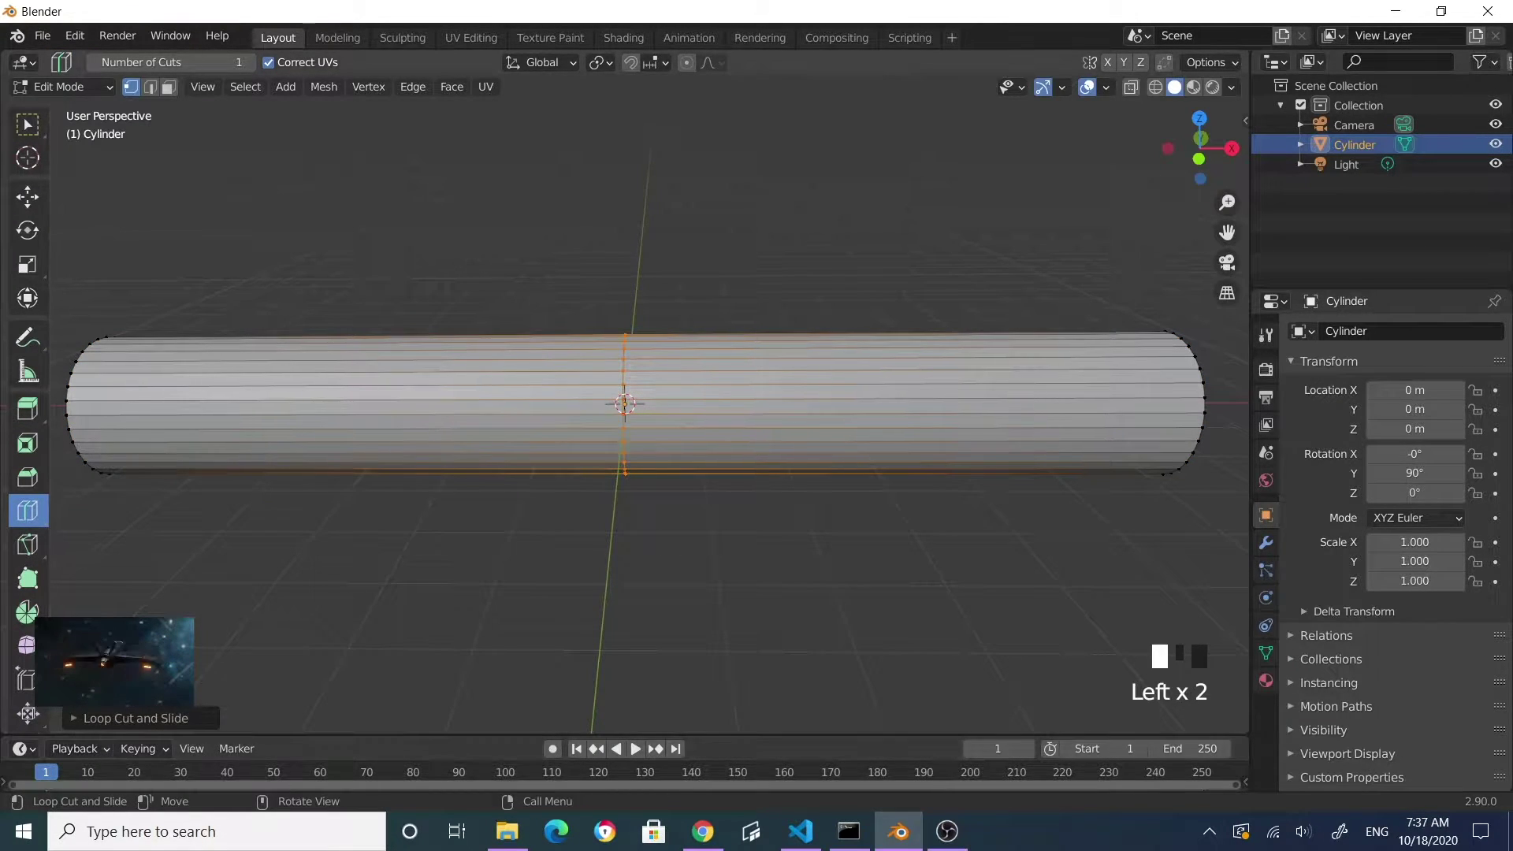
click(129, 720)
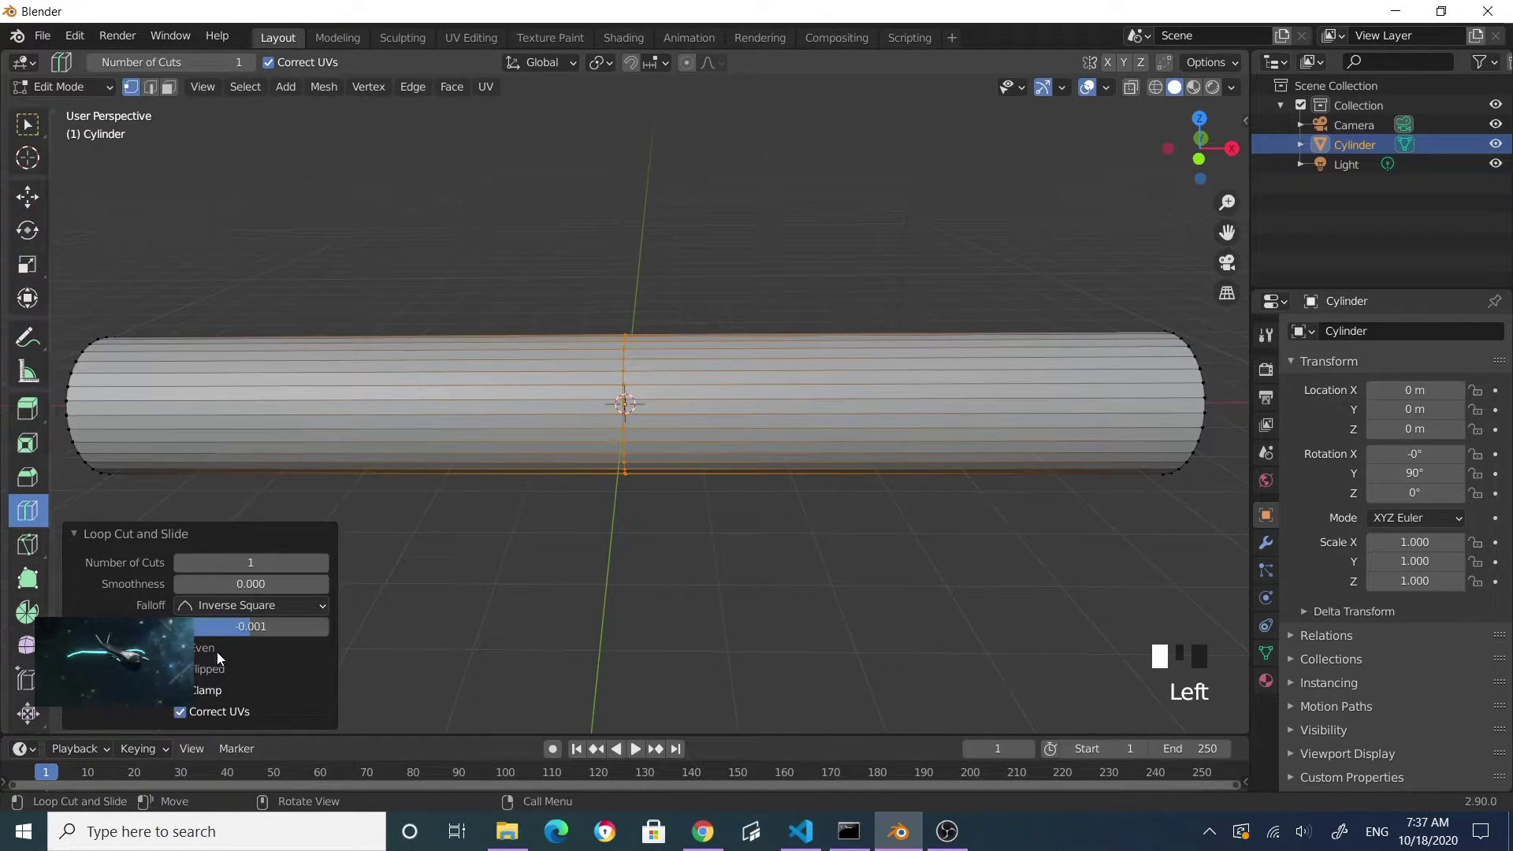
double_click(258, 563)
text(16)
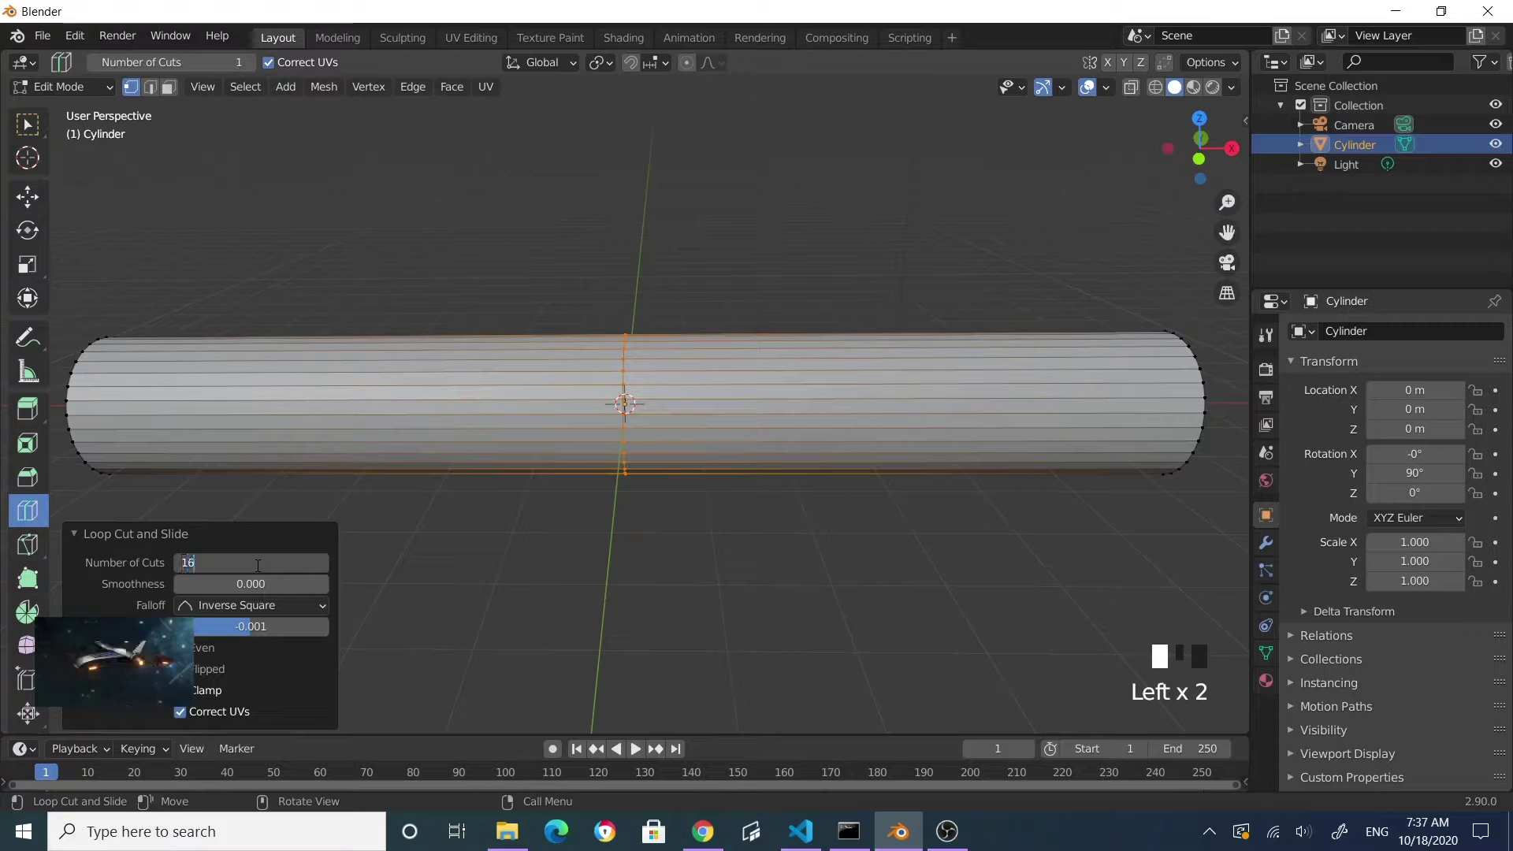
key(Return)
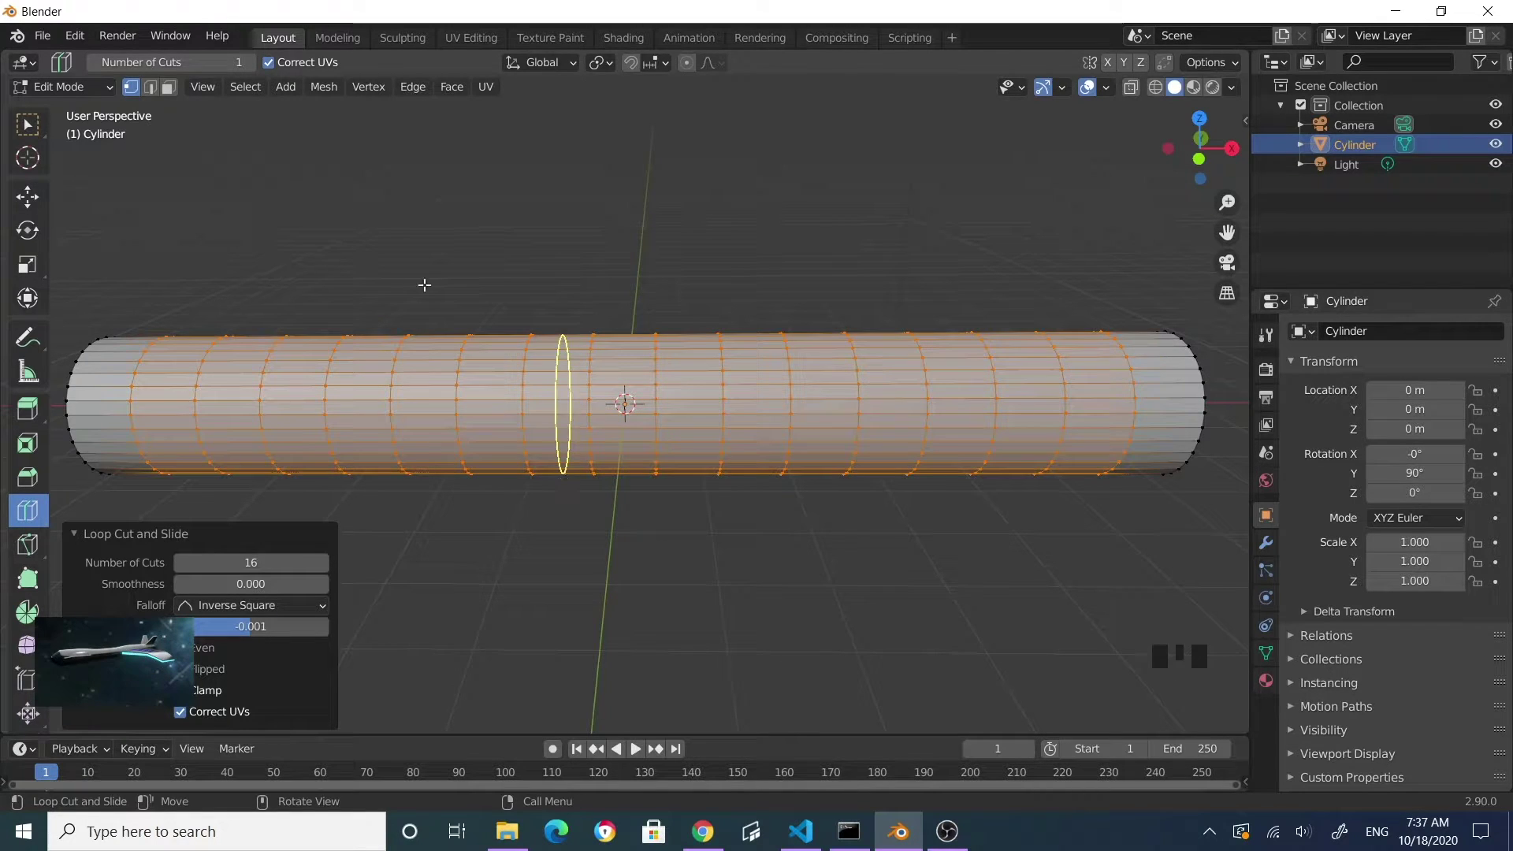
- Return to the box selection tool, clear the loop selection and switch to face selection
click(28, 123)
double_click(386, 254)
click(682, 557)
middle_drag(682, 557, 827, 413)
scroll(673, 538, down, 3)
scroll(817, 504, up, 1)
click(813, 401)
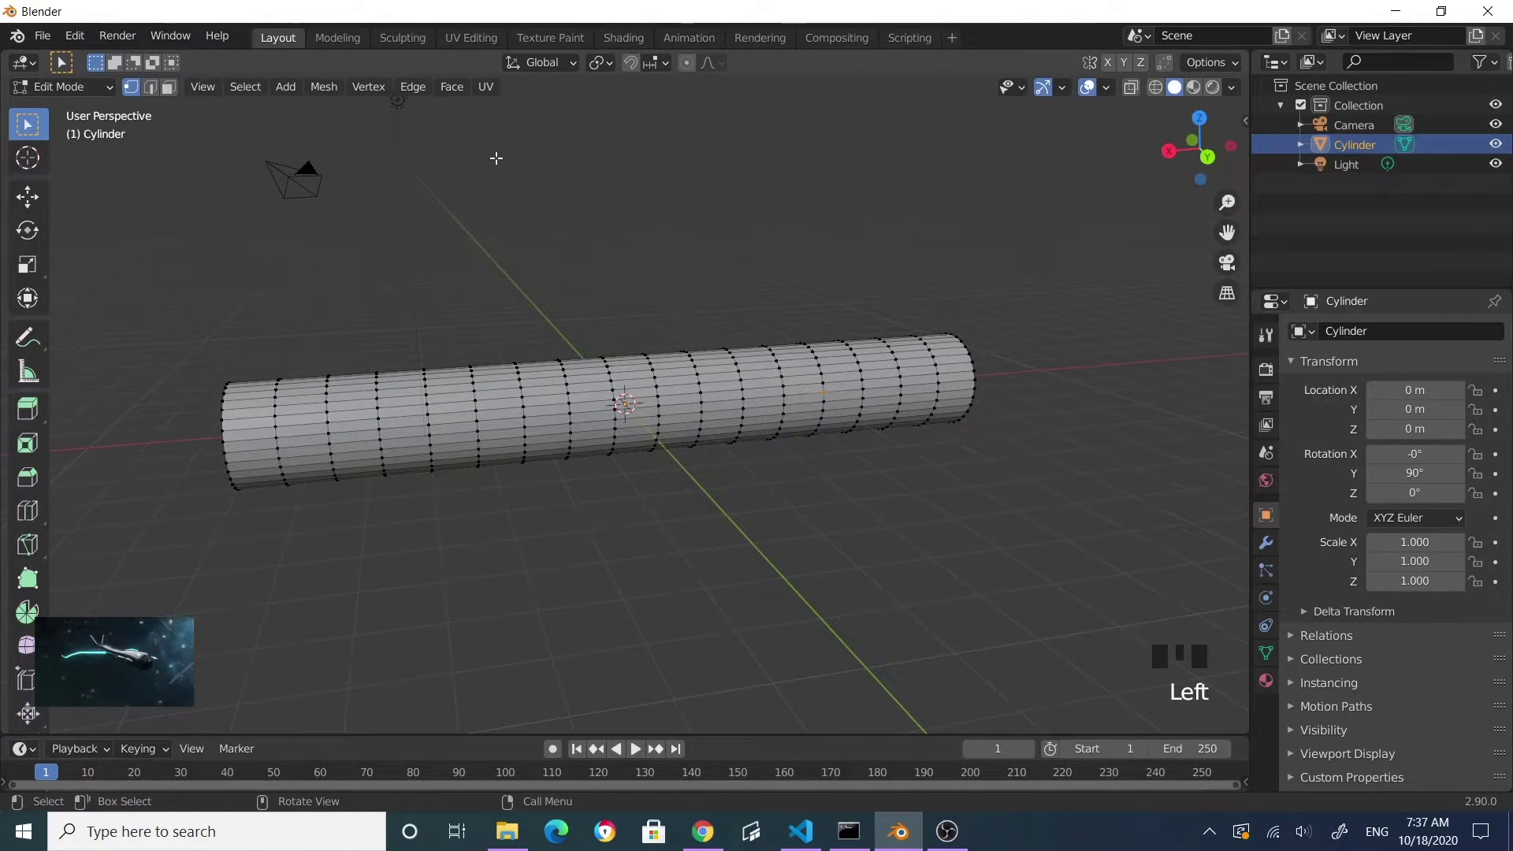
click(167, 85)
- Extrude two adjacent side faces near one end of the cylinder outward by about 2.24 m
click(803, 402)
shift+click(805, 410)
middle_drag(871, 432, 996, 450)
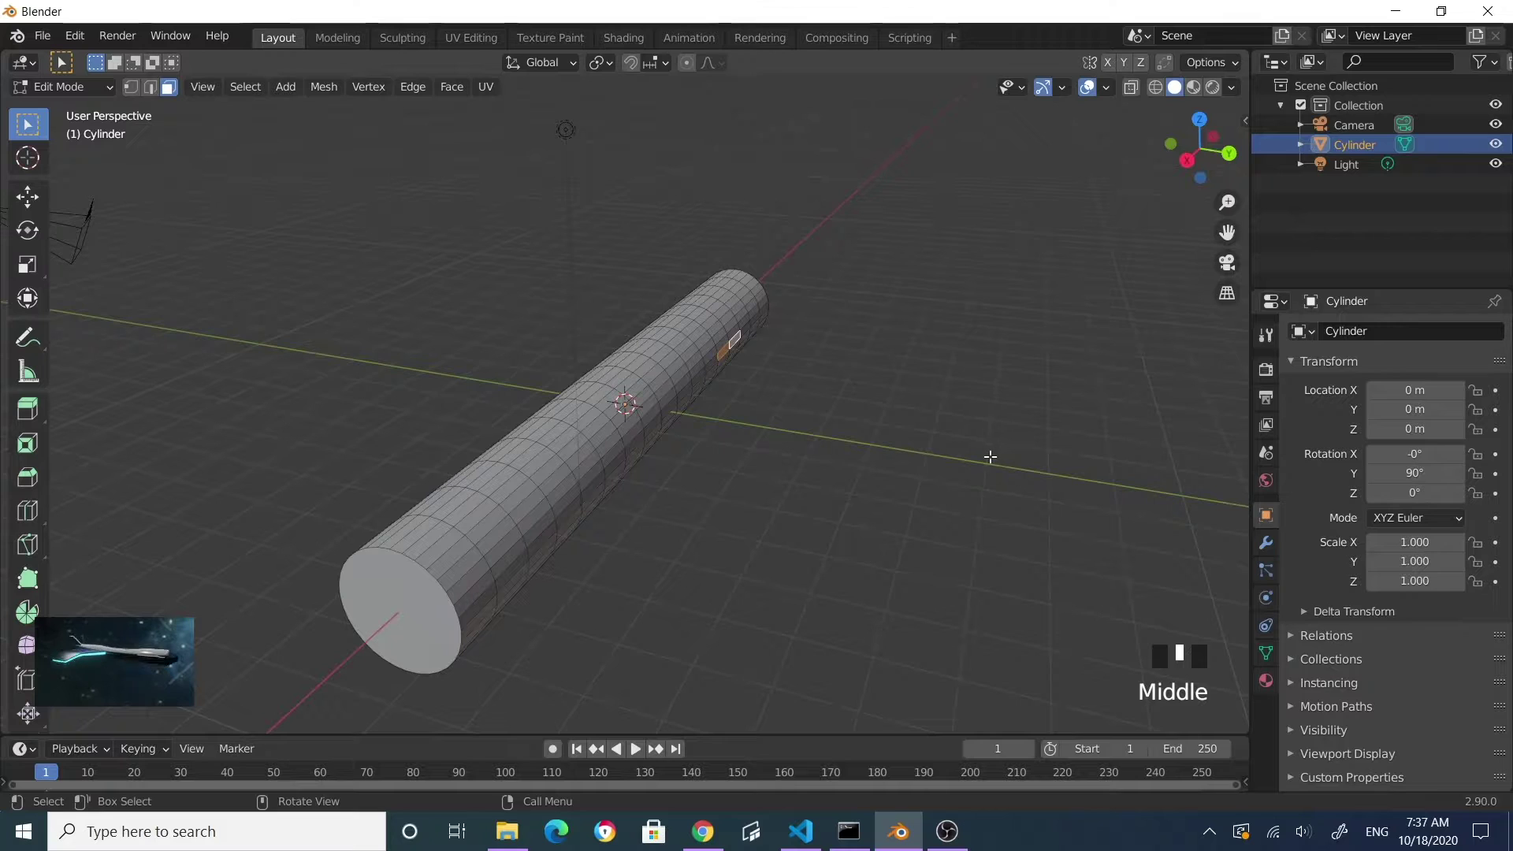
key(e)
click(1044, 460)
middle_drag(1044, 459, 952, 524)
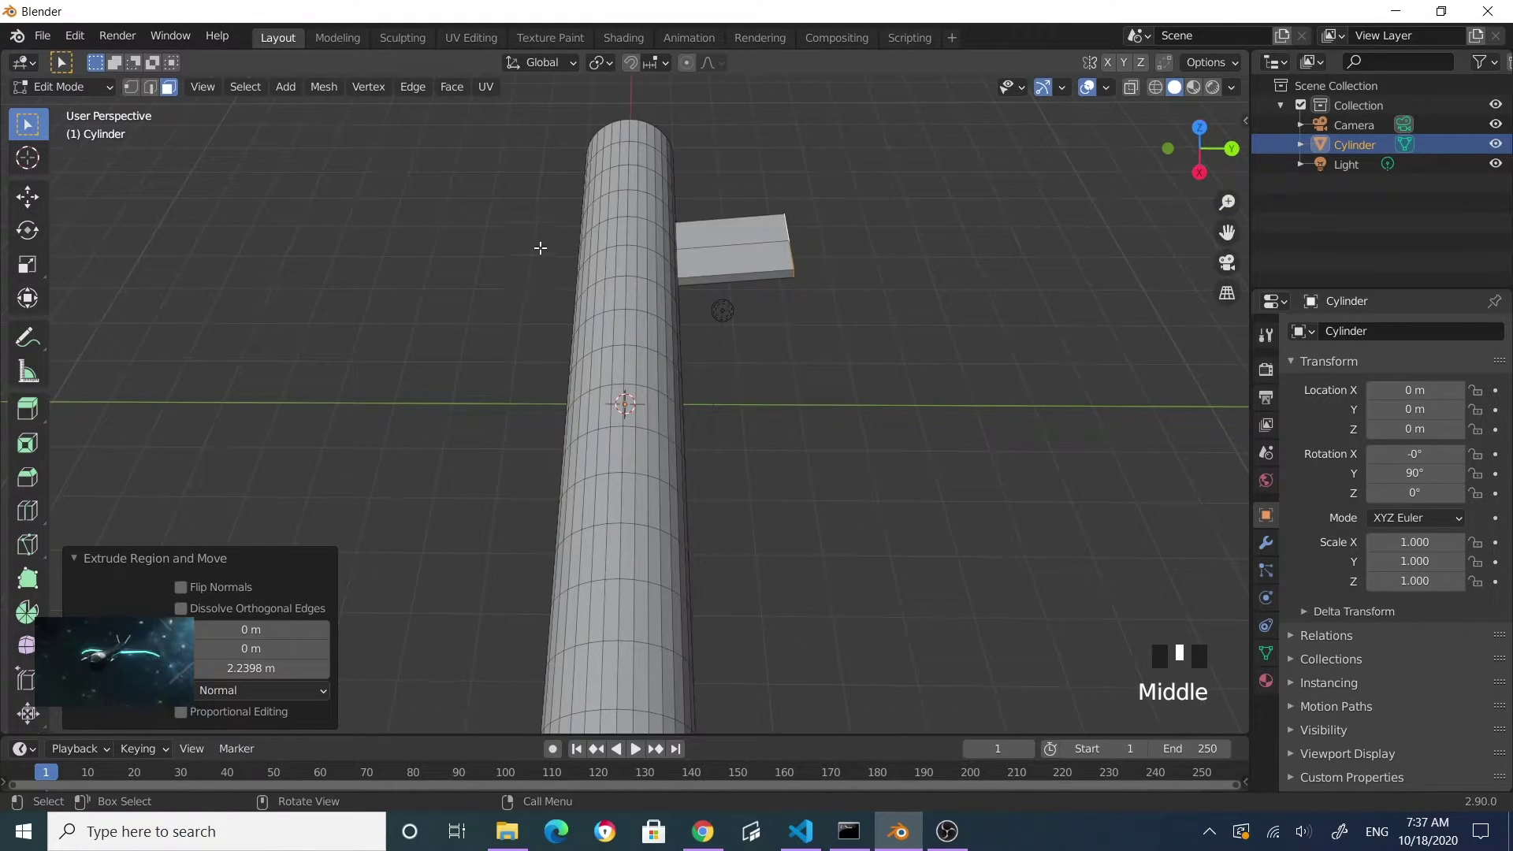
middle_drag(746, 328, 564, 252)
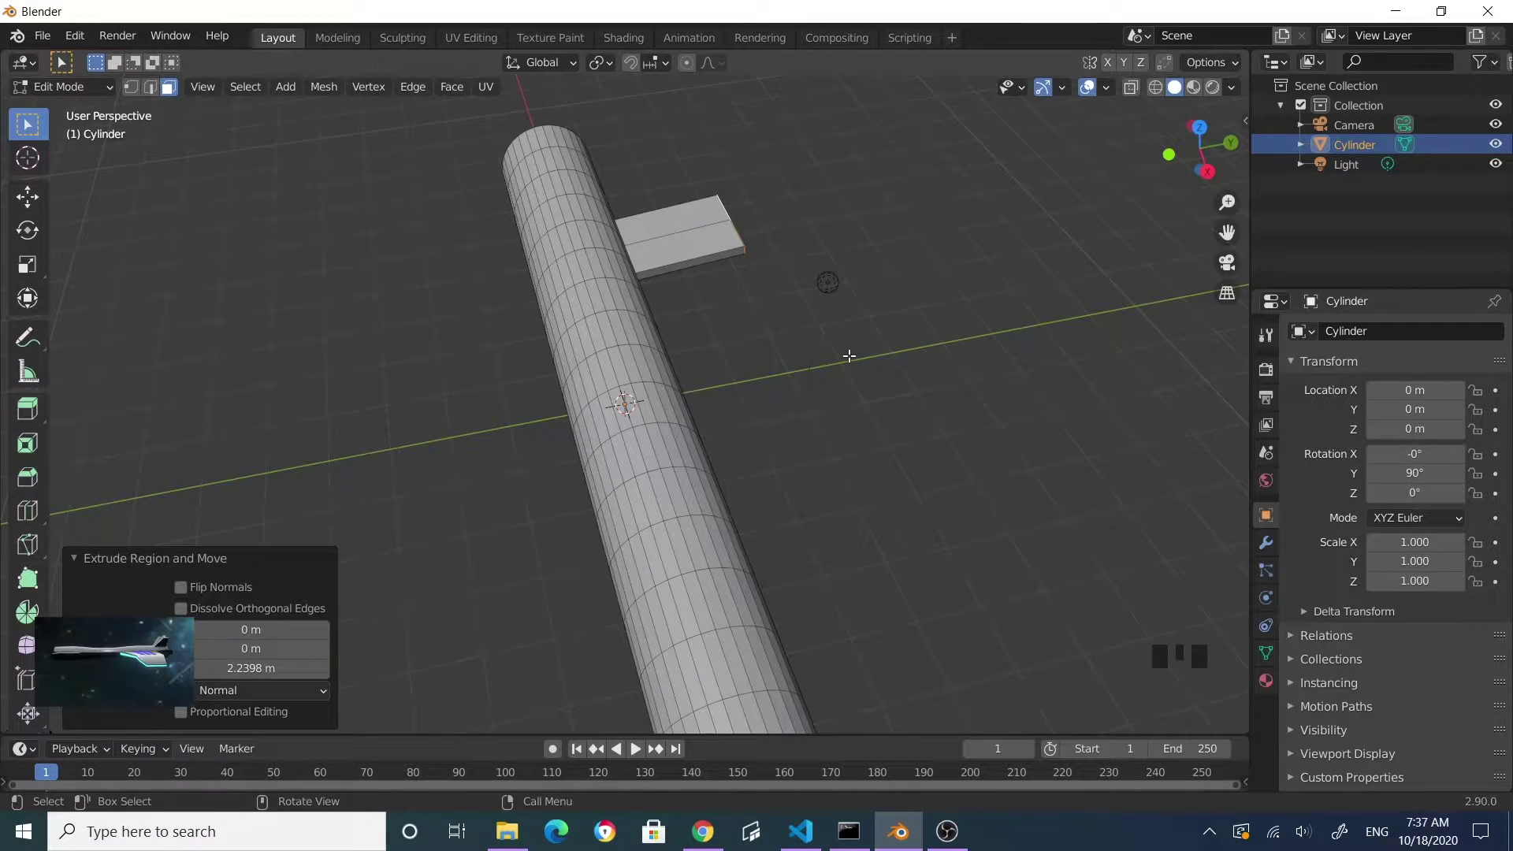
- Undo the side-face extrusion and leave no faces selected
key(ctrl)
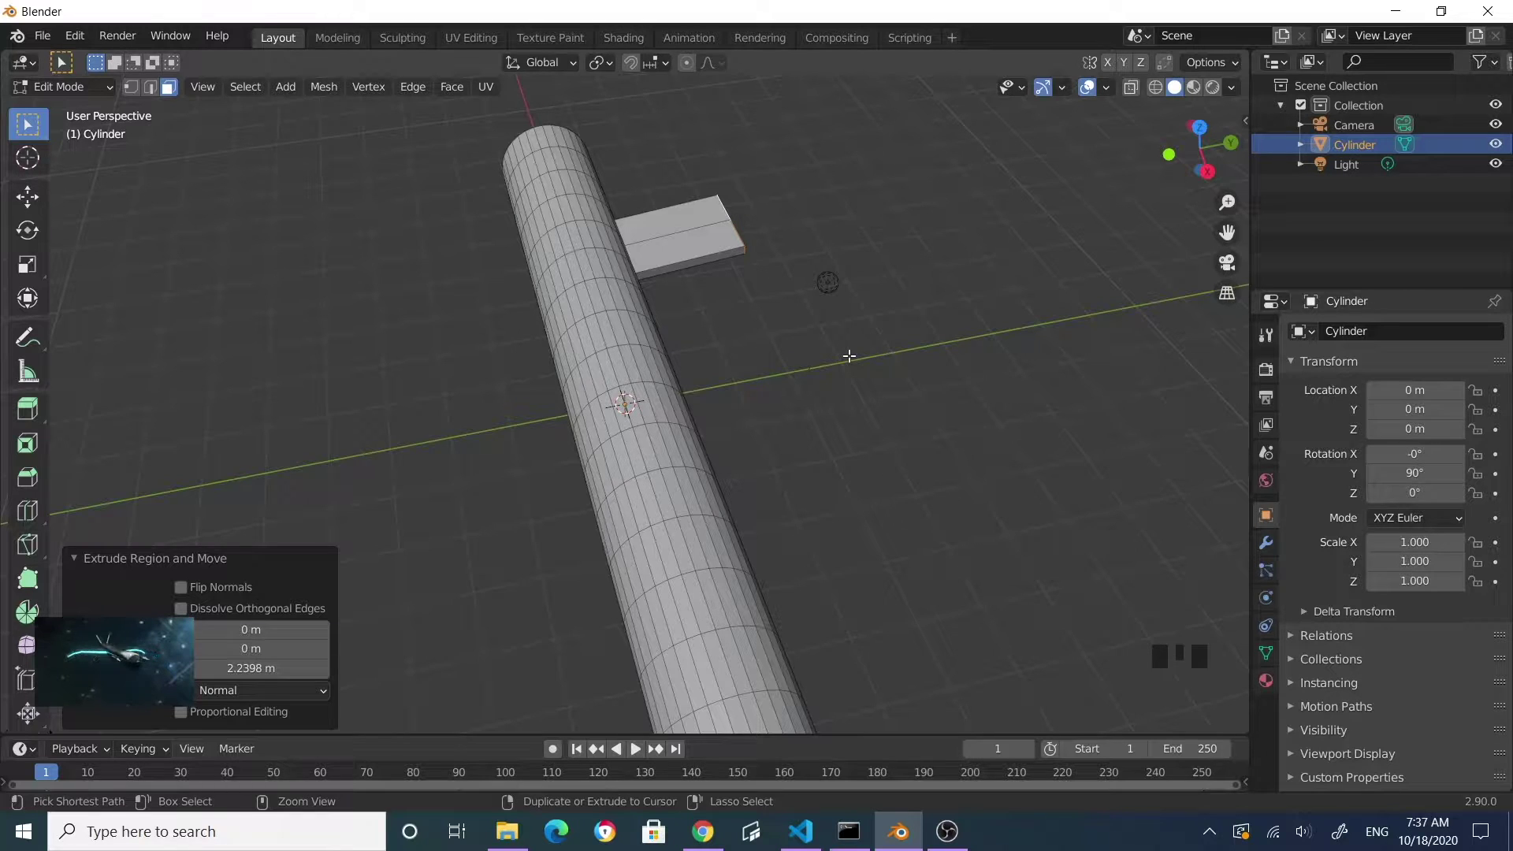
key(ctrl+z)
middle_drag(871, 315, 677, 346)
scroll(683, 347, down, 3)
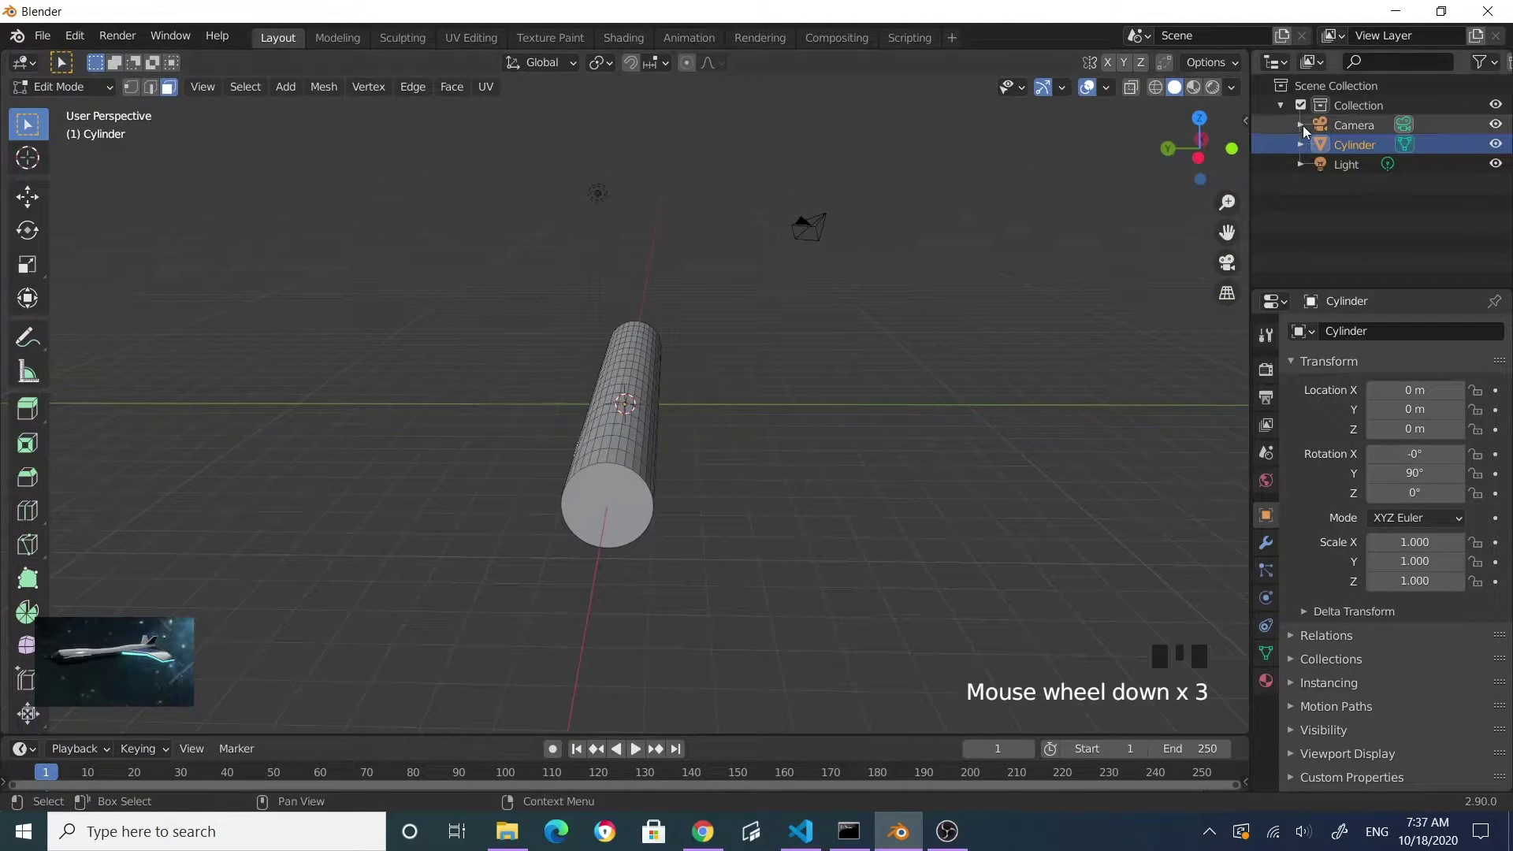
click(1085, 325)
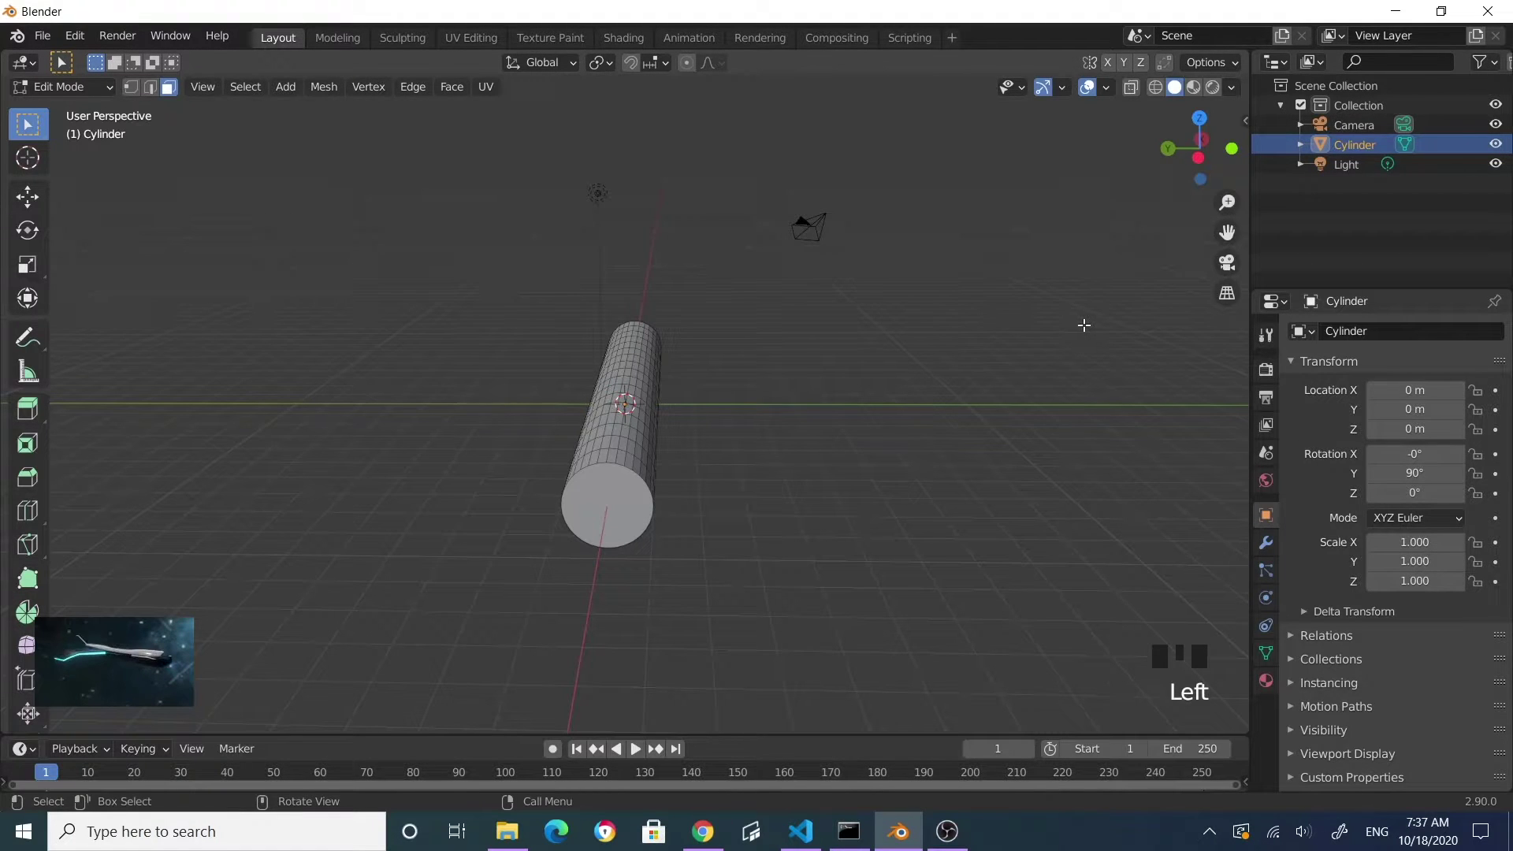
- Display the Auto Mirror options for the cylinder
key(n)
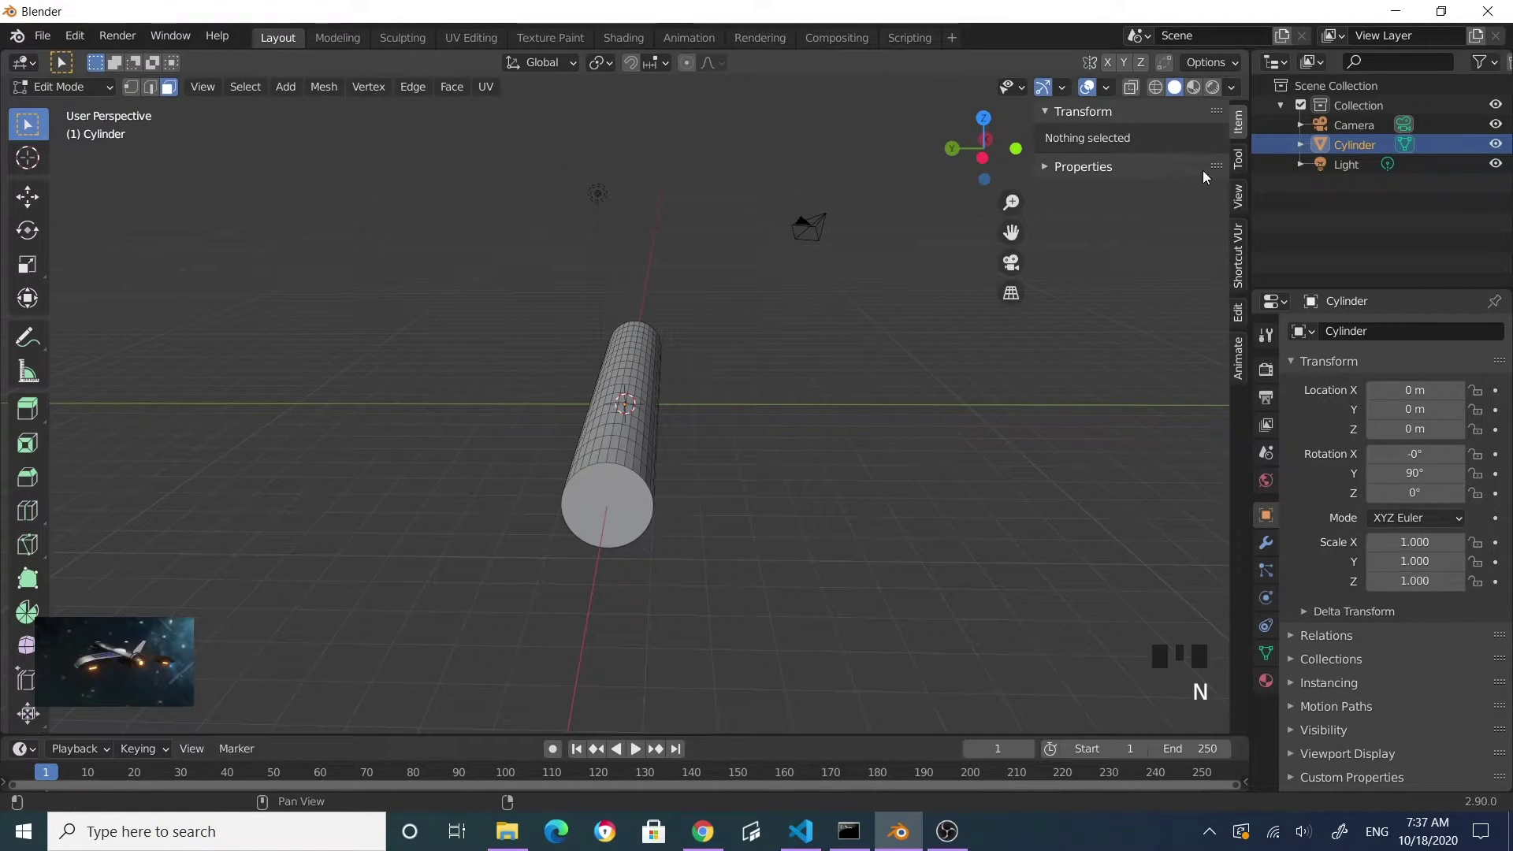
click(1238, 312)
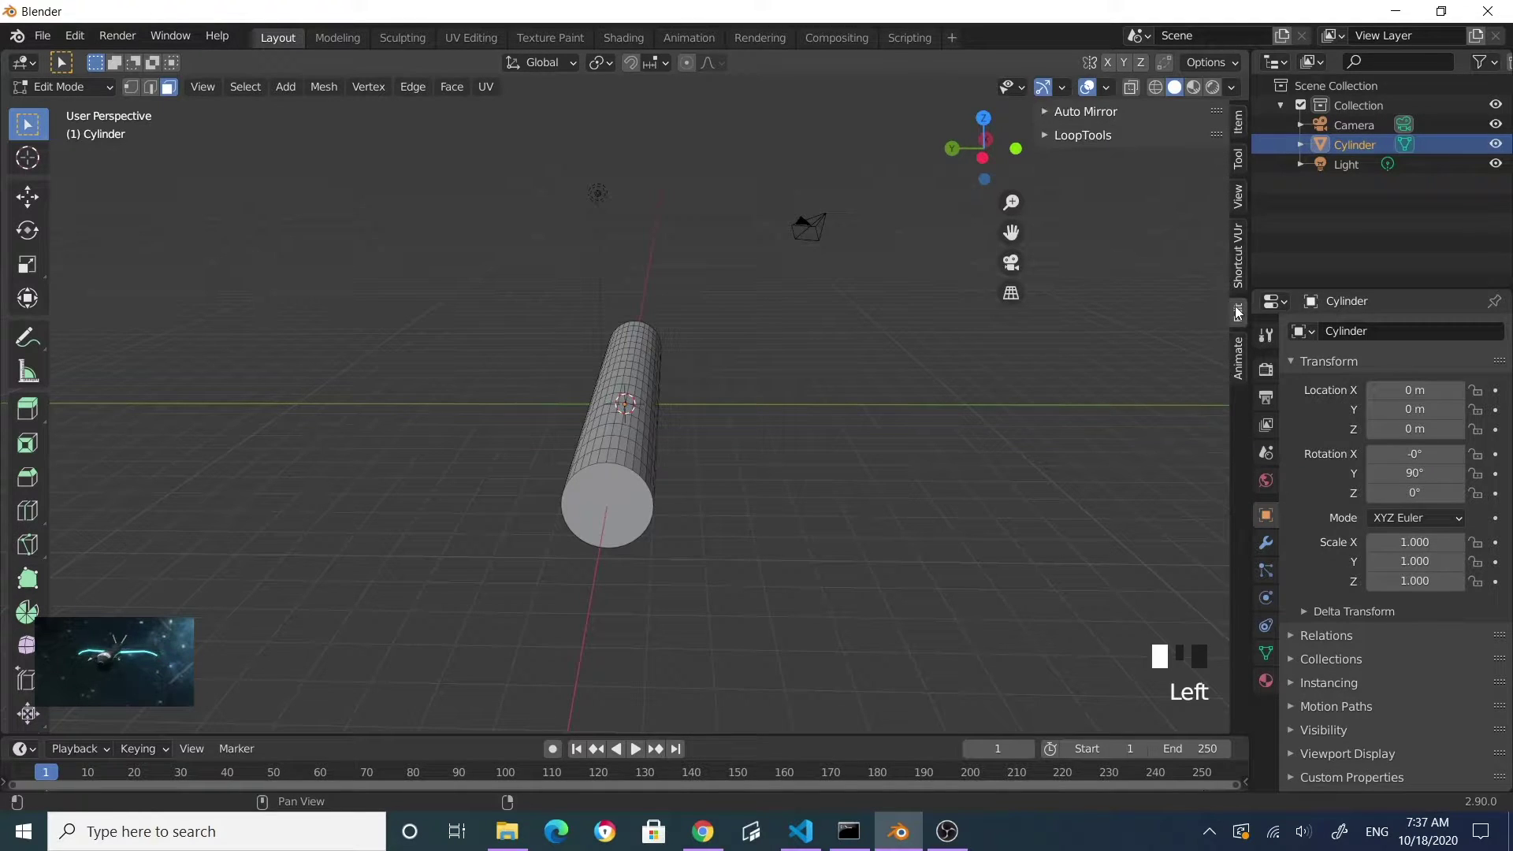
click(1086, 112)
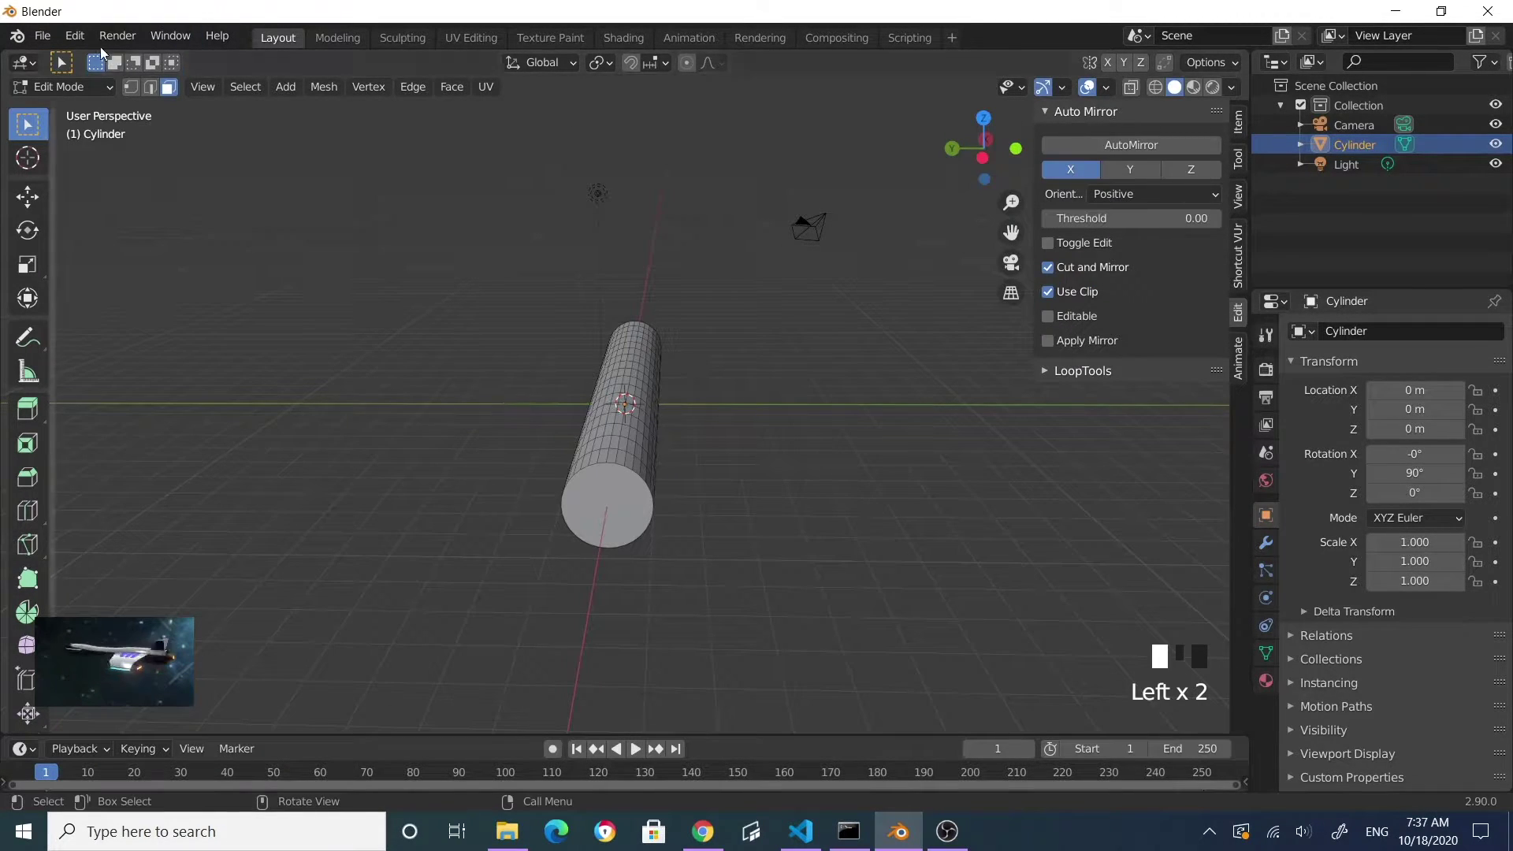
- Search the add-on preferences for "auto" to check that Mesh: Auto Mirror is enabled, and close the preferences
click(75, 35)
click(121, 316)
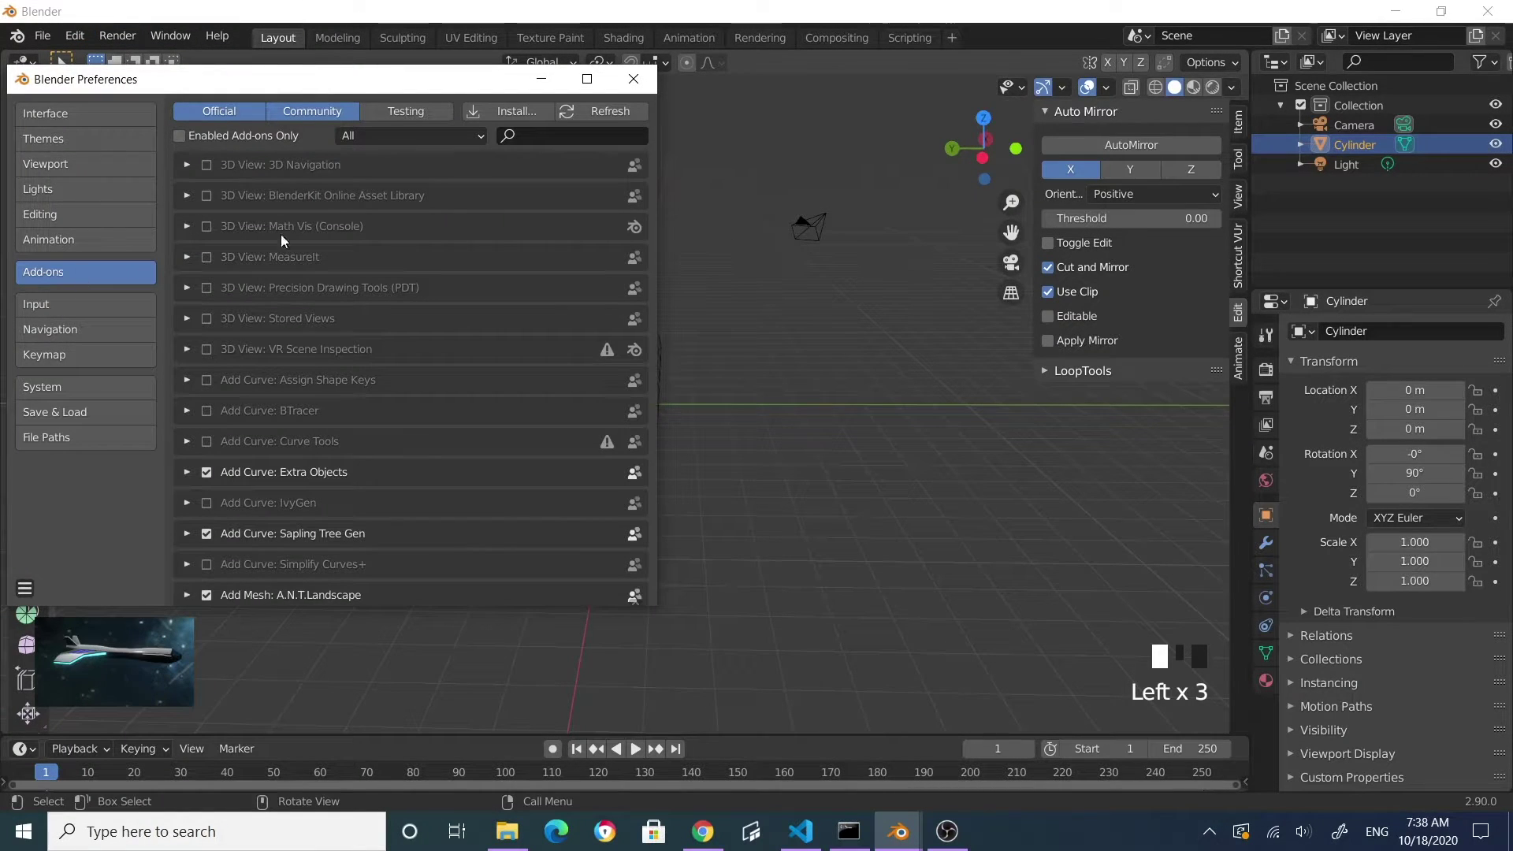
click(571, 133)
text(auto)
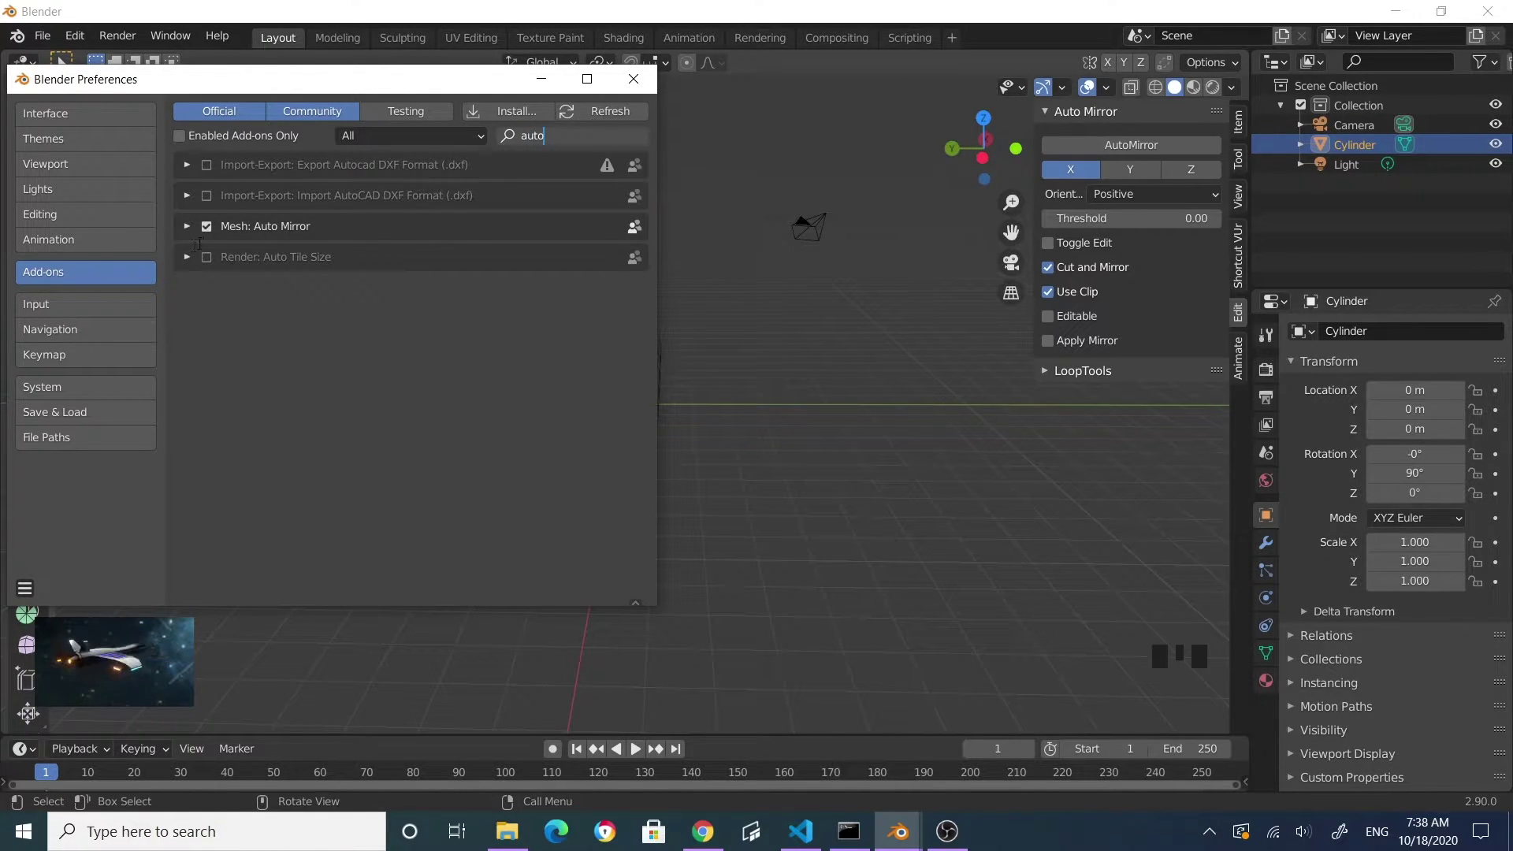
click(634, 78)
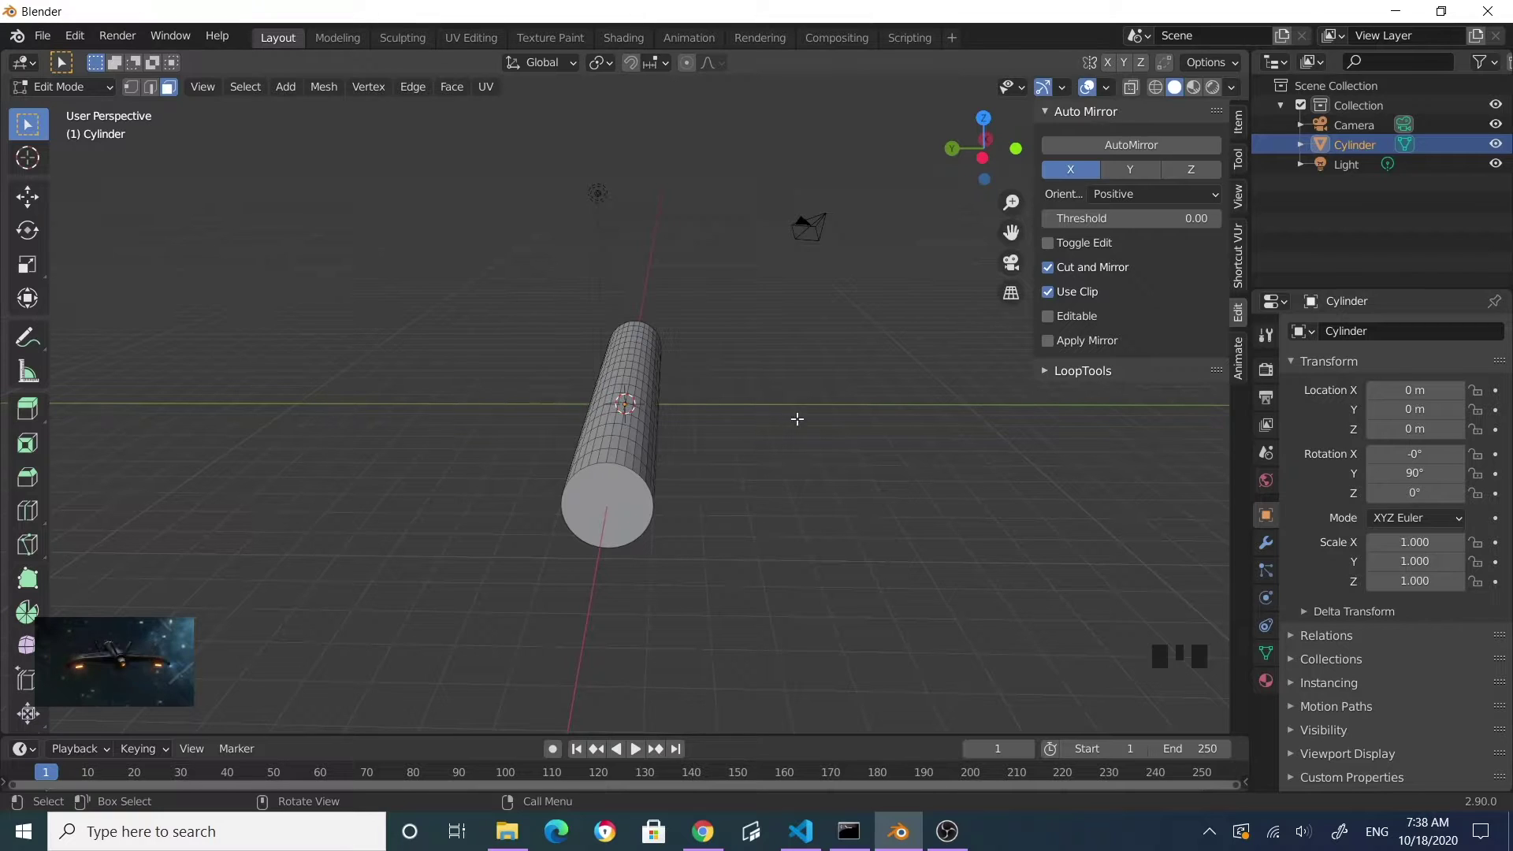
- Auto-mirror the cylinder along the Y axis, clear the selection and hide the add-on options
click(1130, 163)
click(1134, 145)
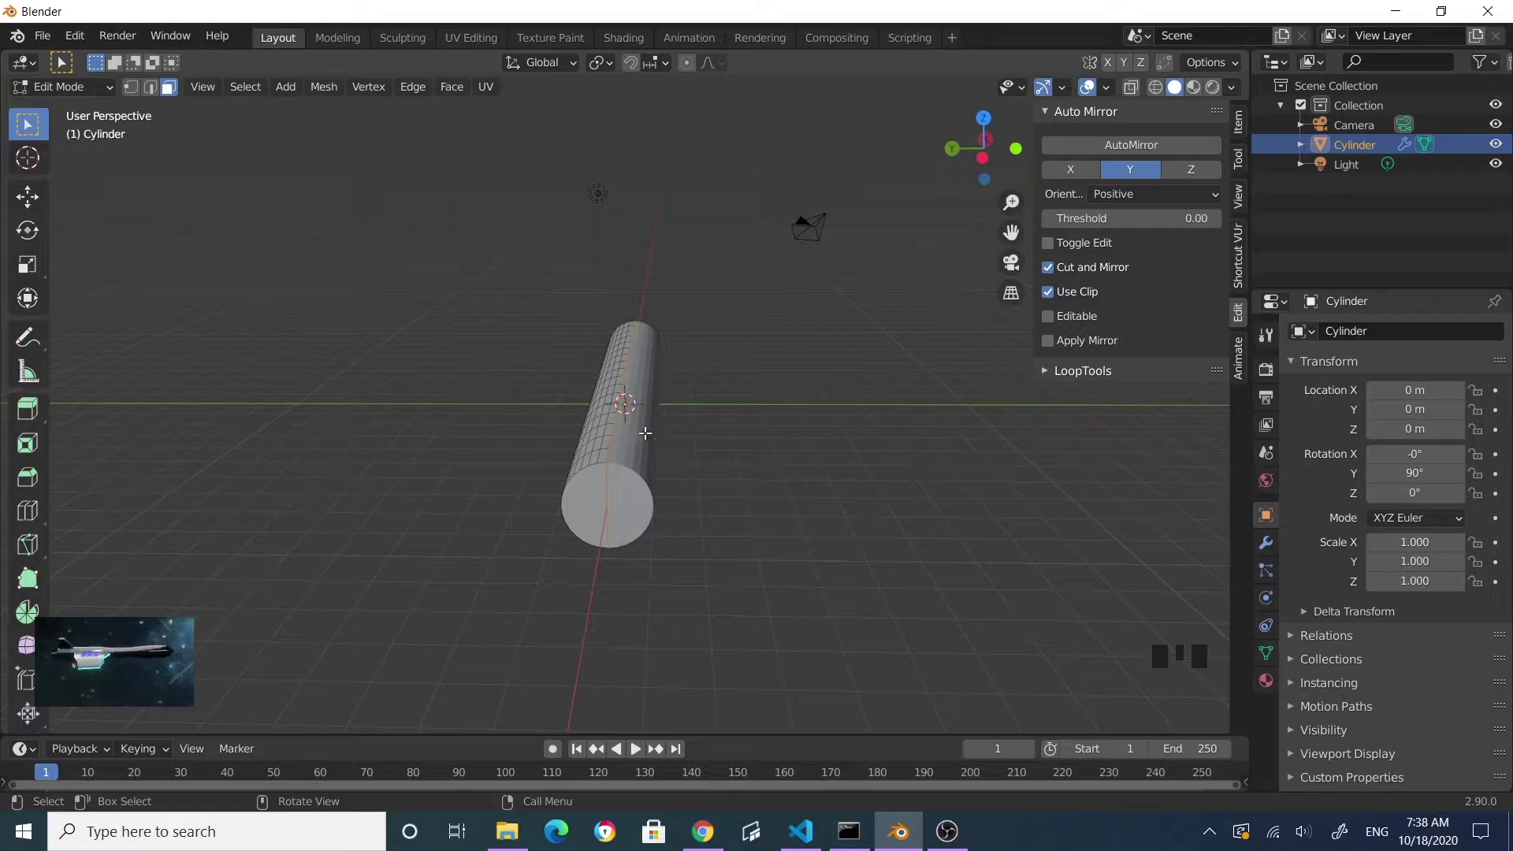
click(609, 417)
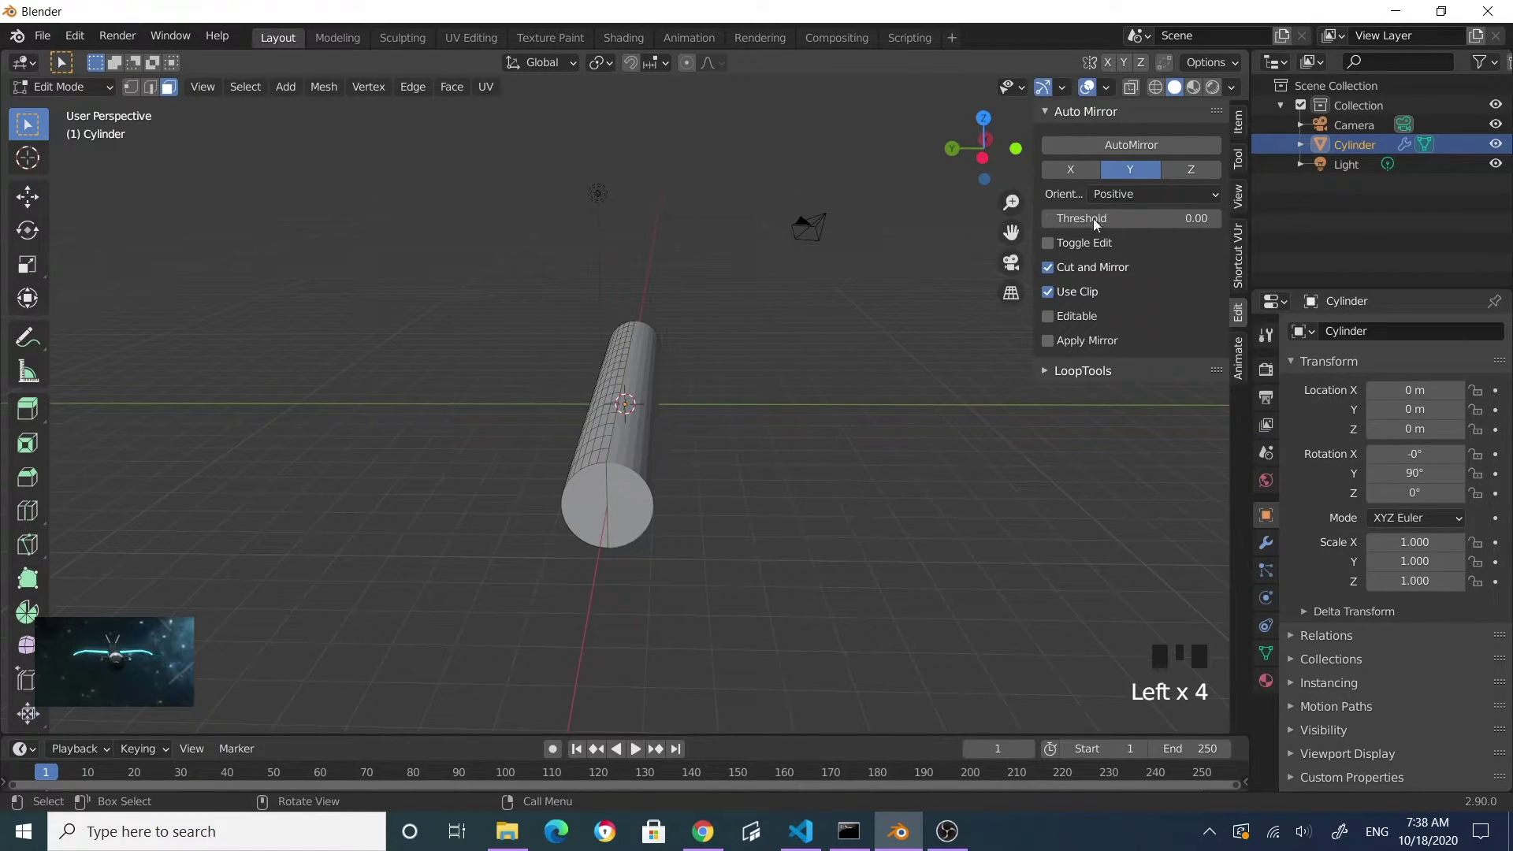
key(n)
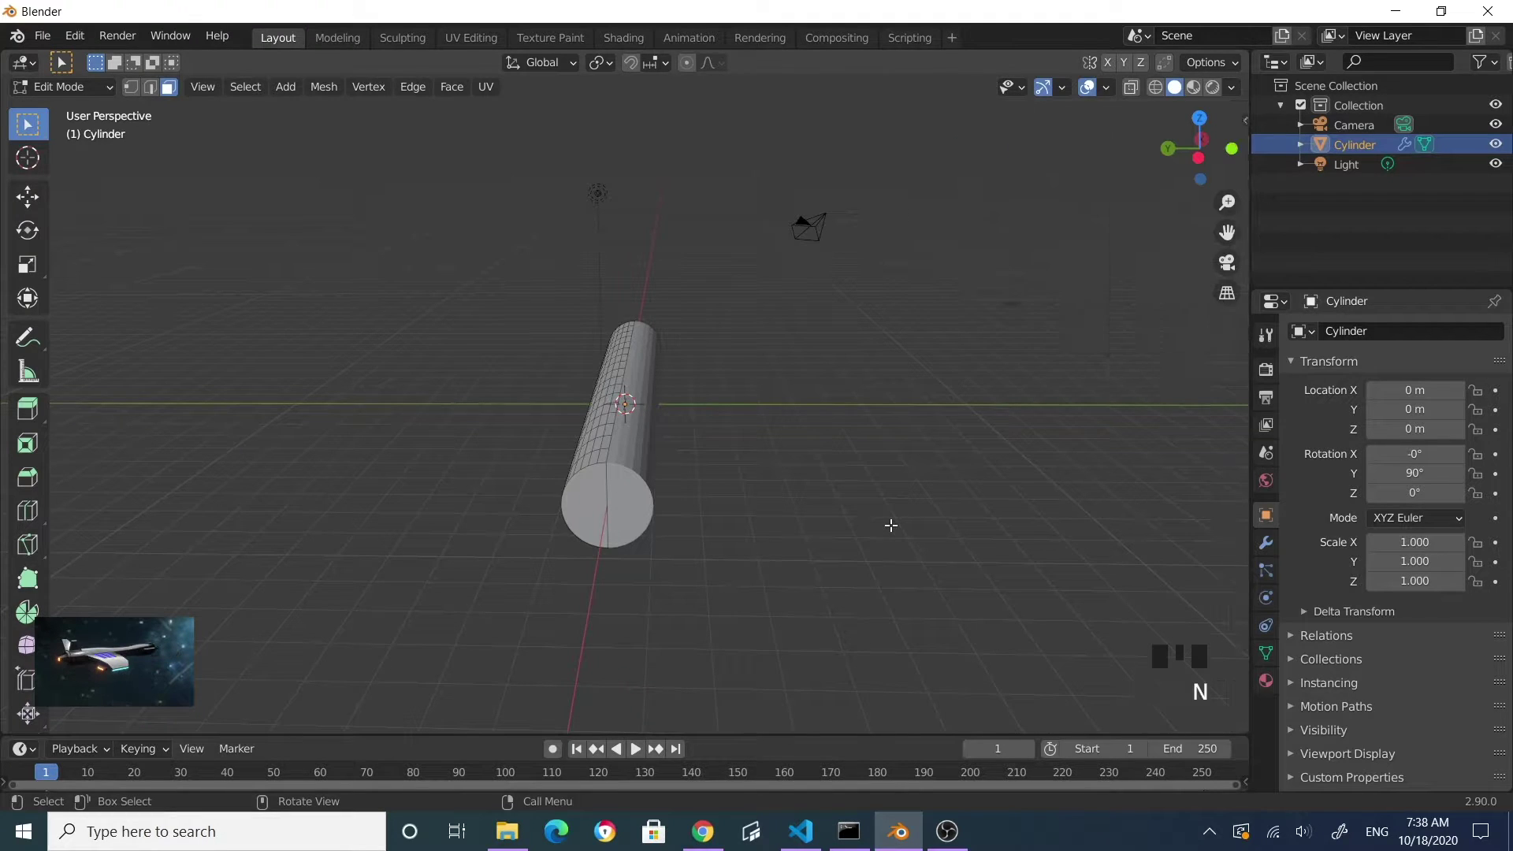
- From the back orthographic view, box-select a five-segment-long block of mid-height side faces near the cylinder's negative X end
middle_drag(653, 477, 878, 459)
scroll(861, 429, up, 2)
key(KP_1)
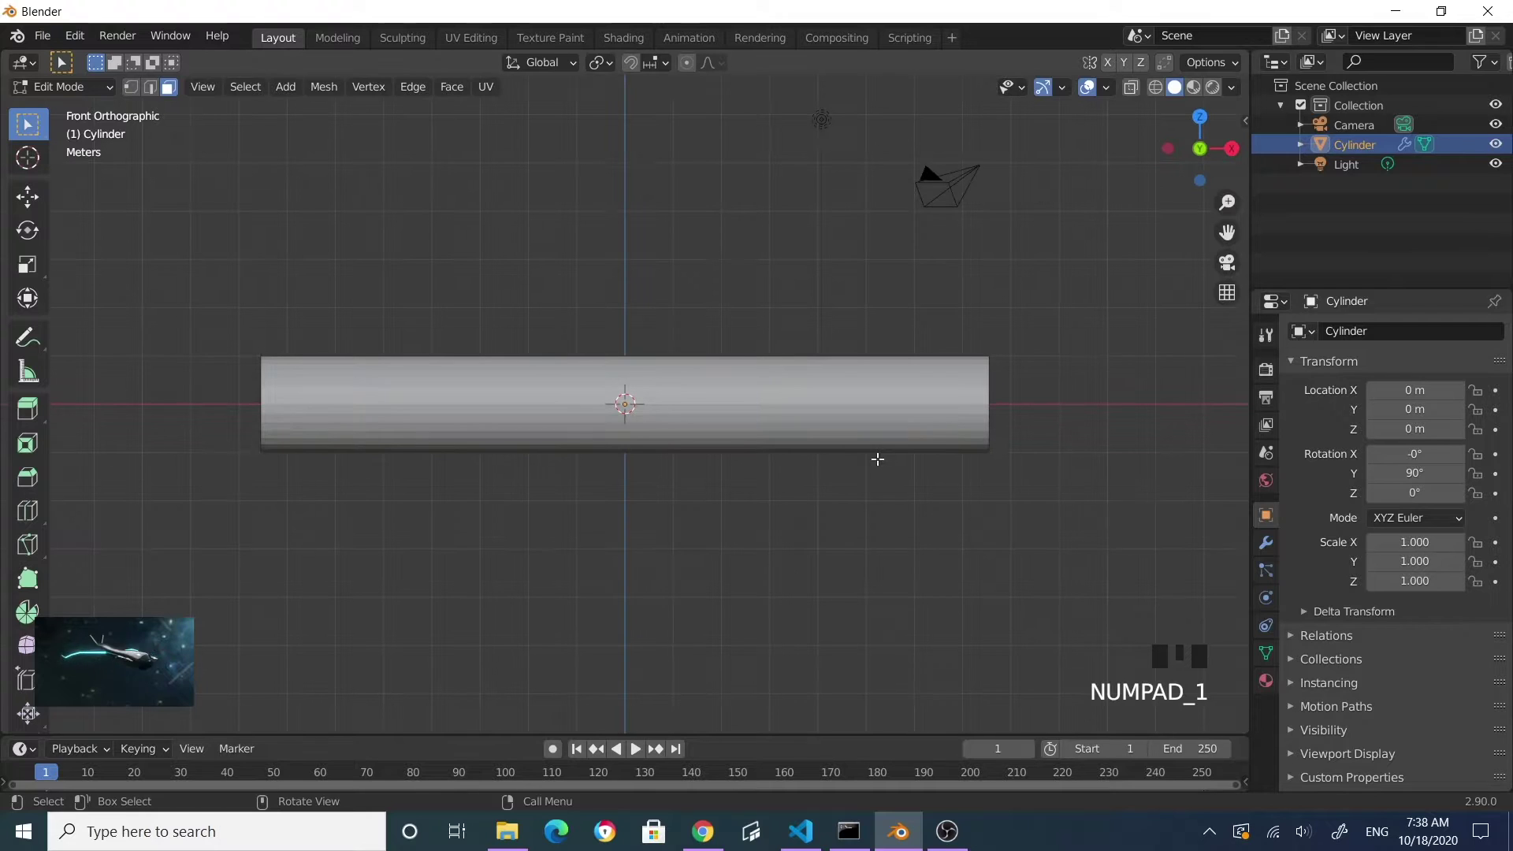
click(1199, 148)
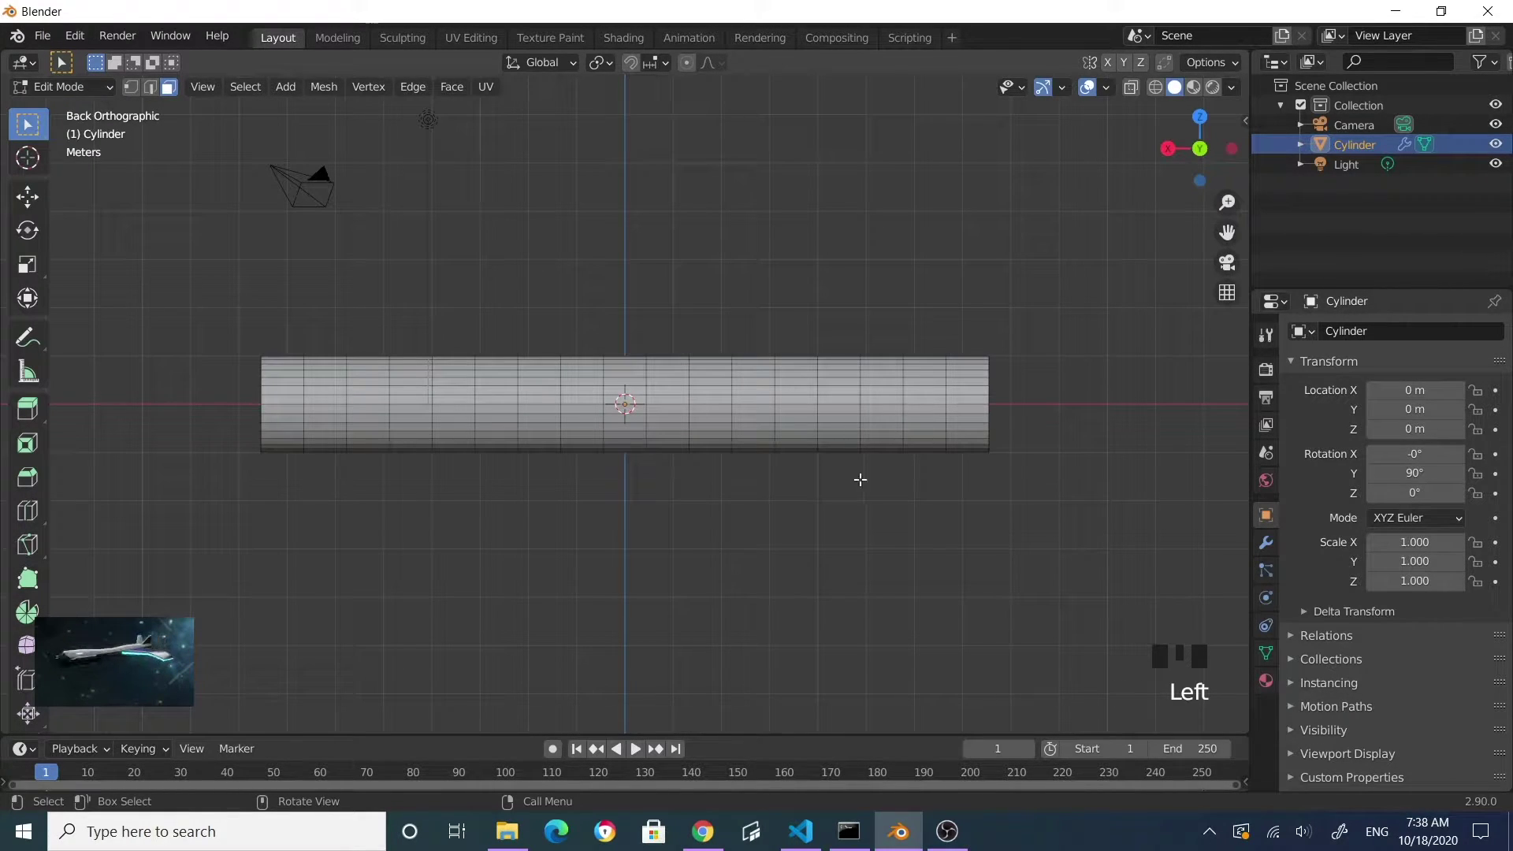
scroll(800, 435, up, 1)
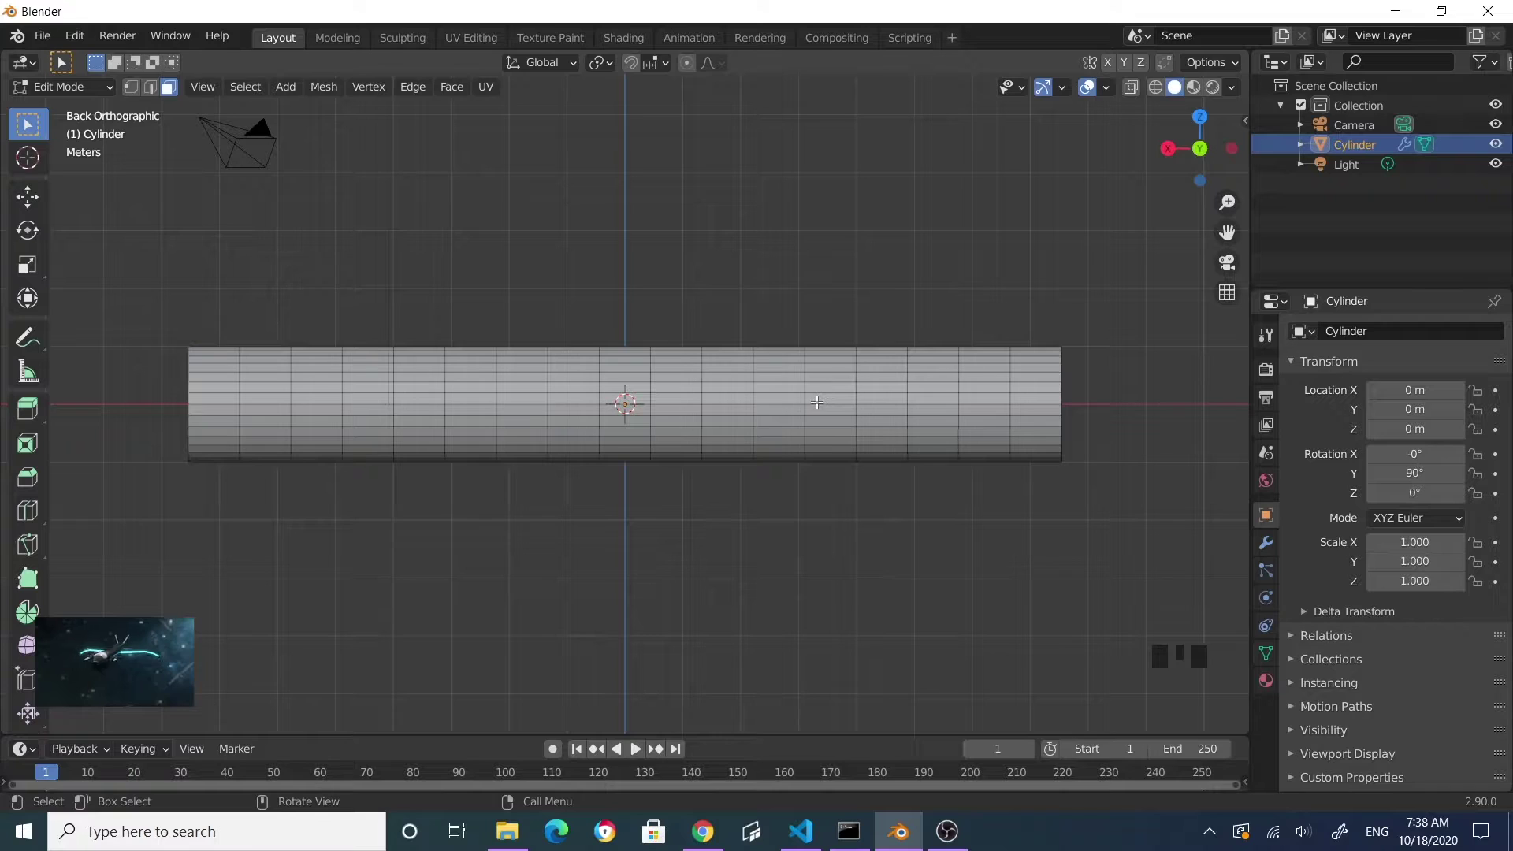
click(743, 400)
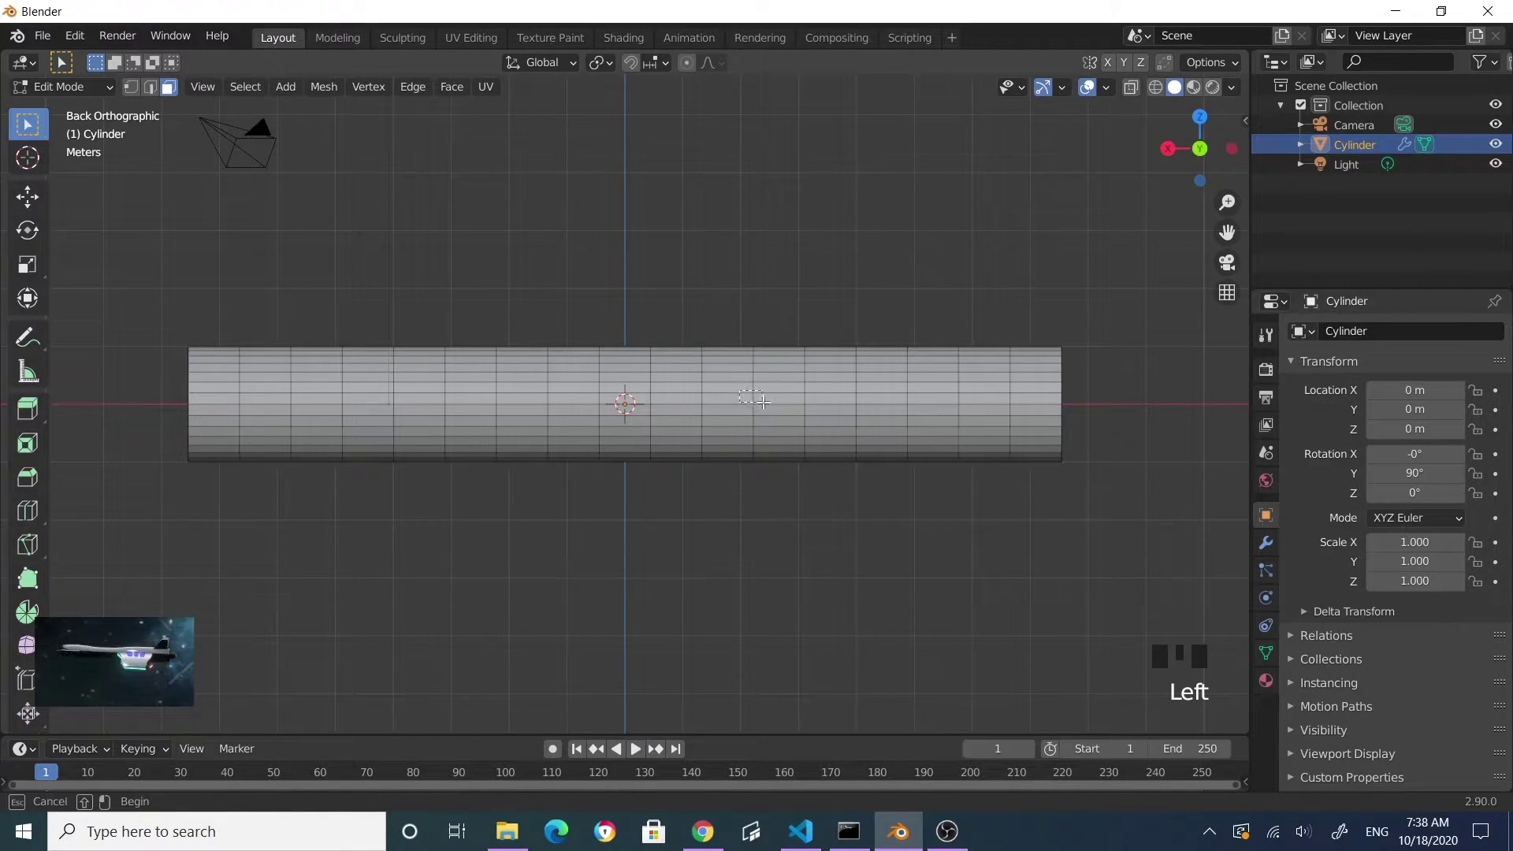
drag(778, 405, 960, 416)
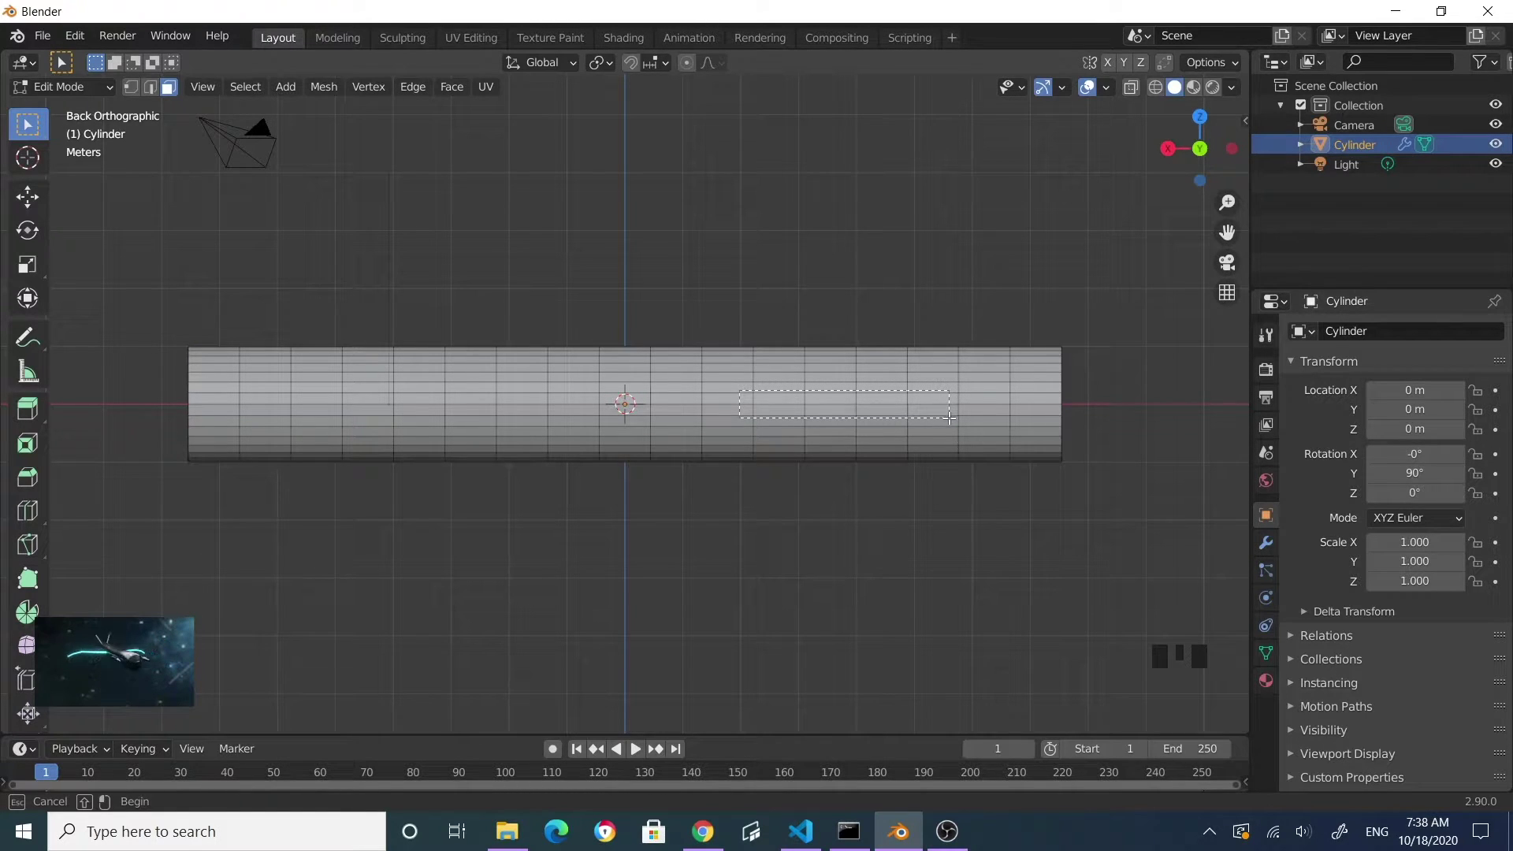
drag(950, 421, 951, 423)
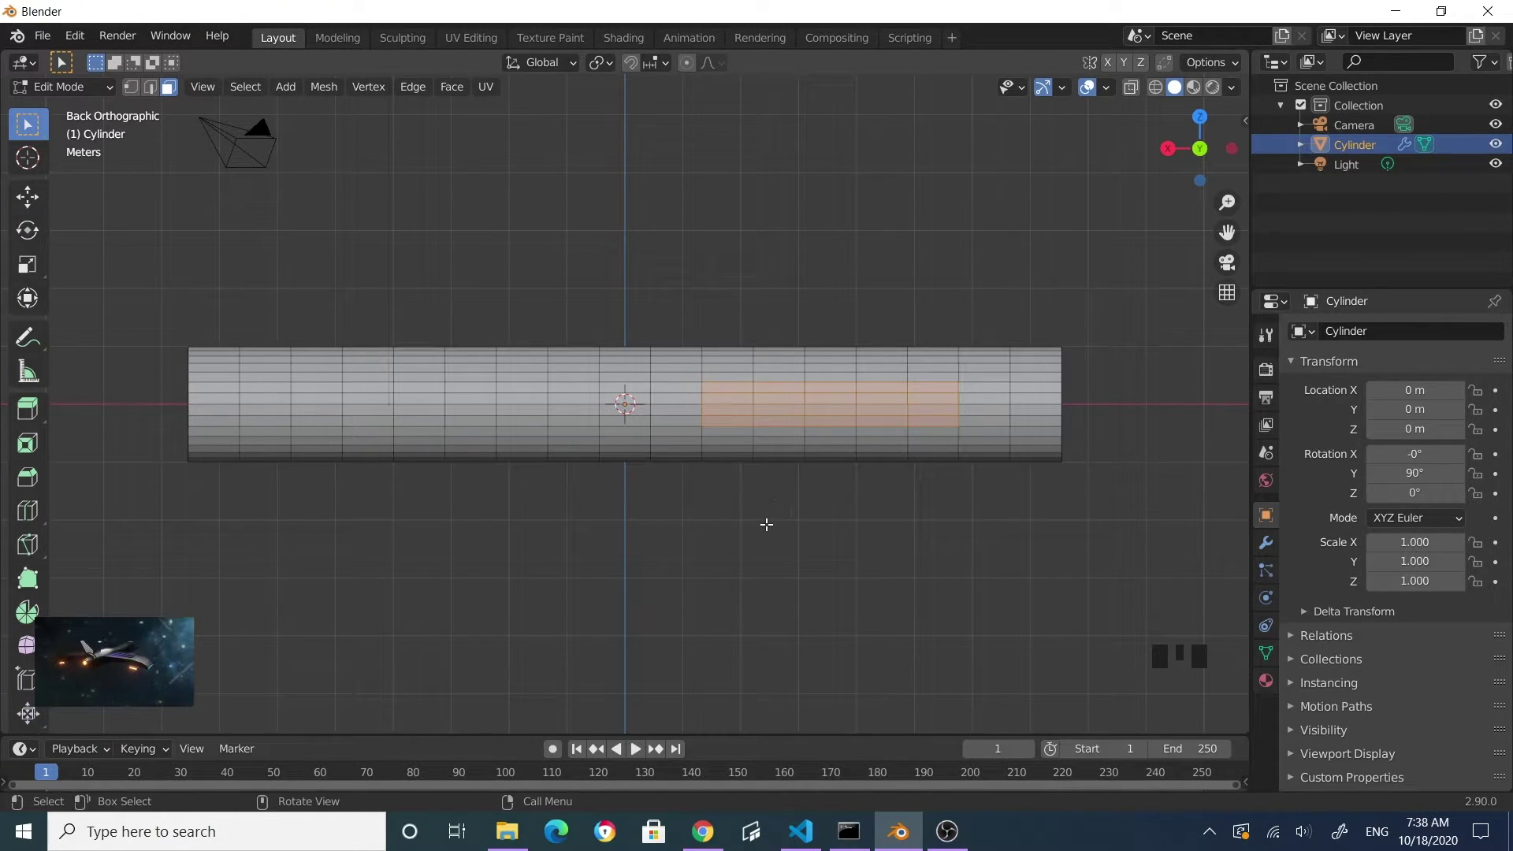
- Extrude the selected side faces outward by about 3.37 m to form the mirrored wings
middle_drag(689, 321, 889, 447)
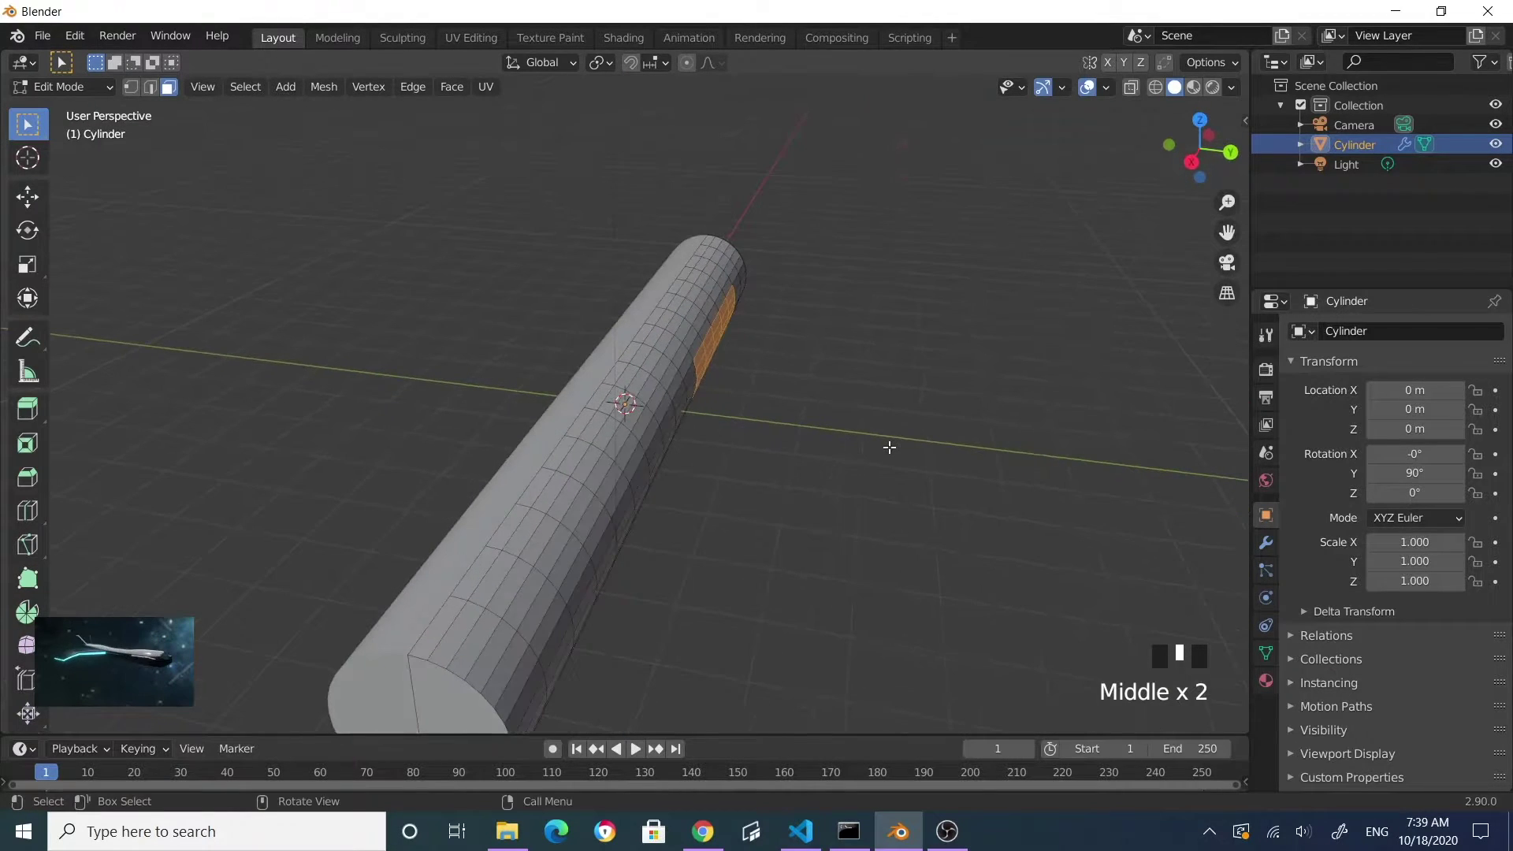
key(e)
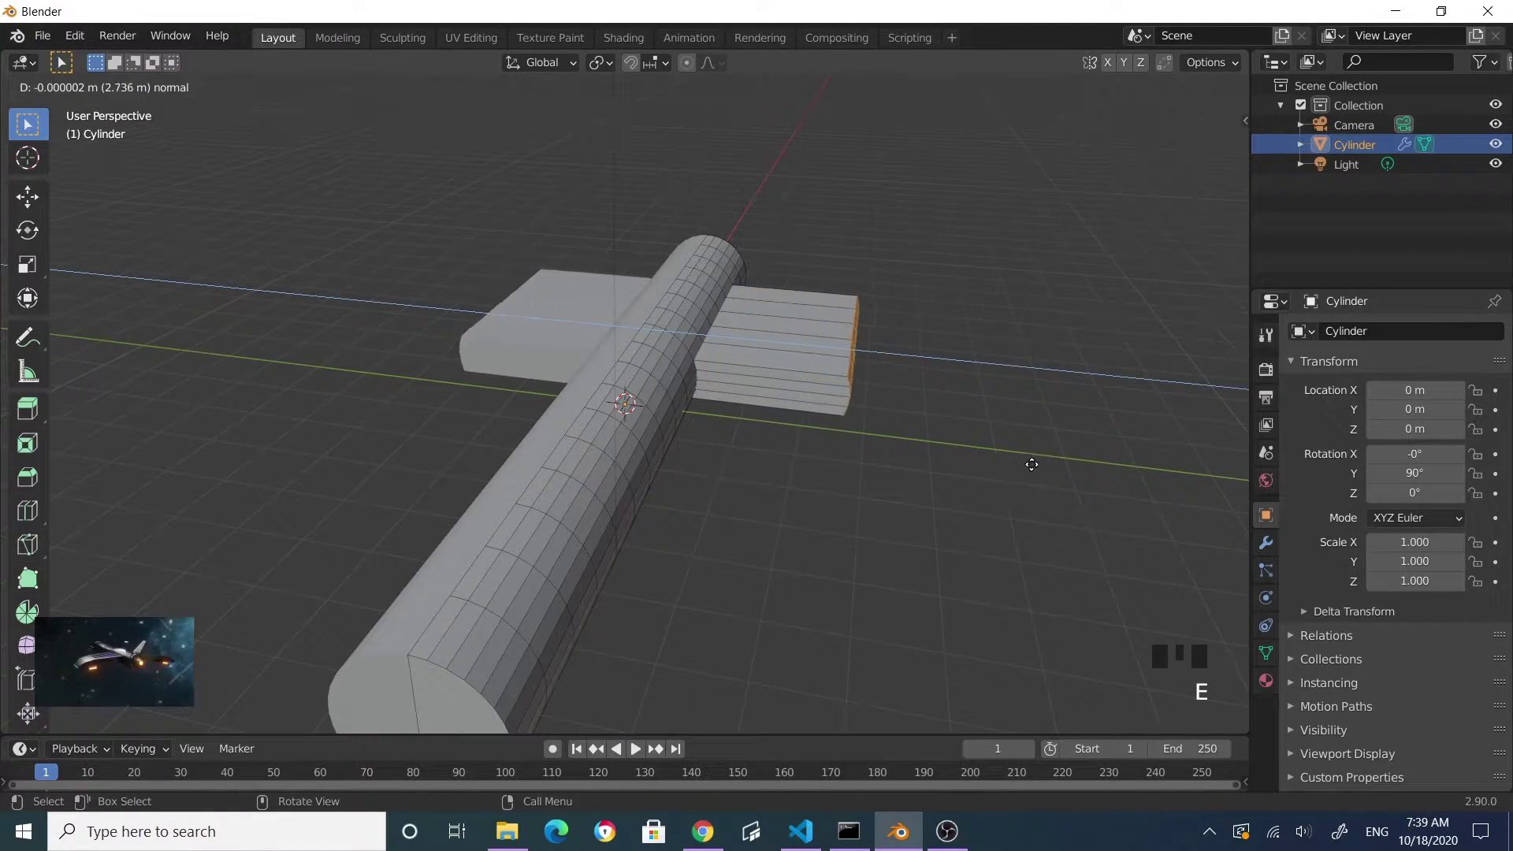
click(1054, 469)
- Move the wing's end faces about -0.66 m along the X axis to sweep the wings back
middle_drag(1046, 486, 847, 542)
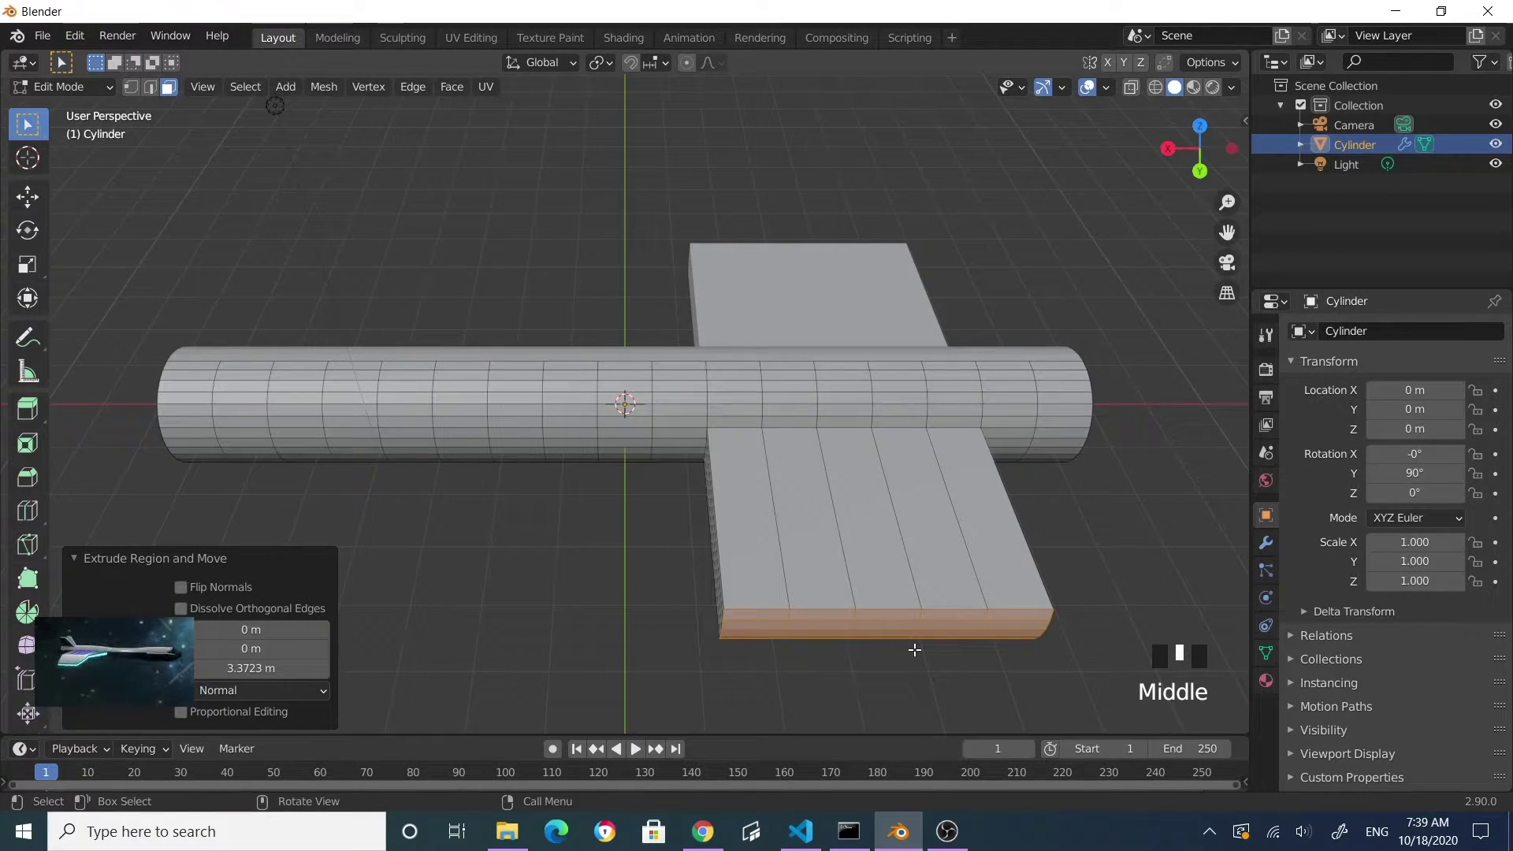
key(g)
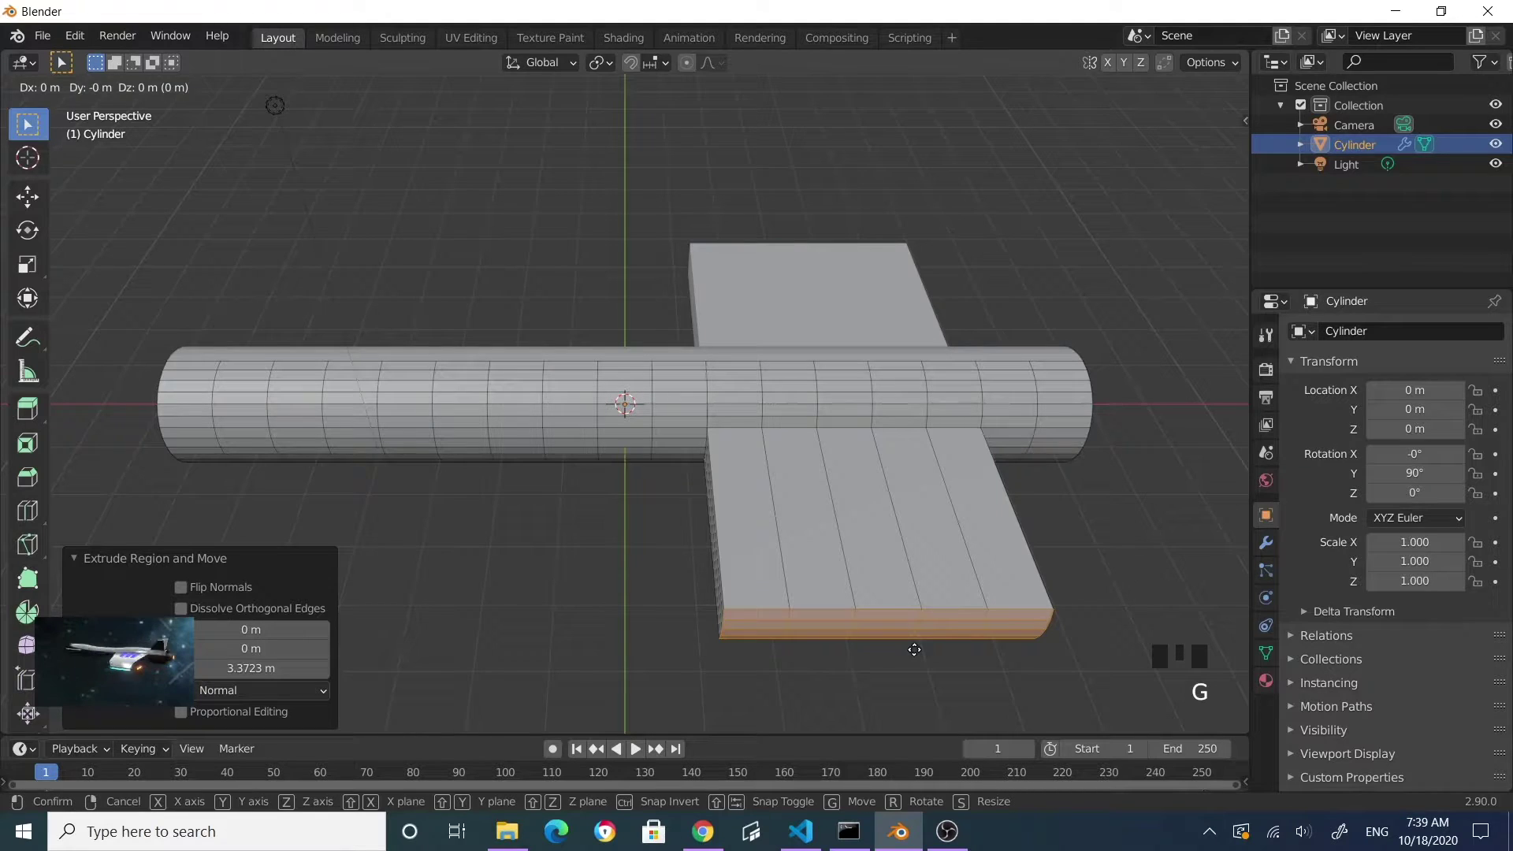
key(x)
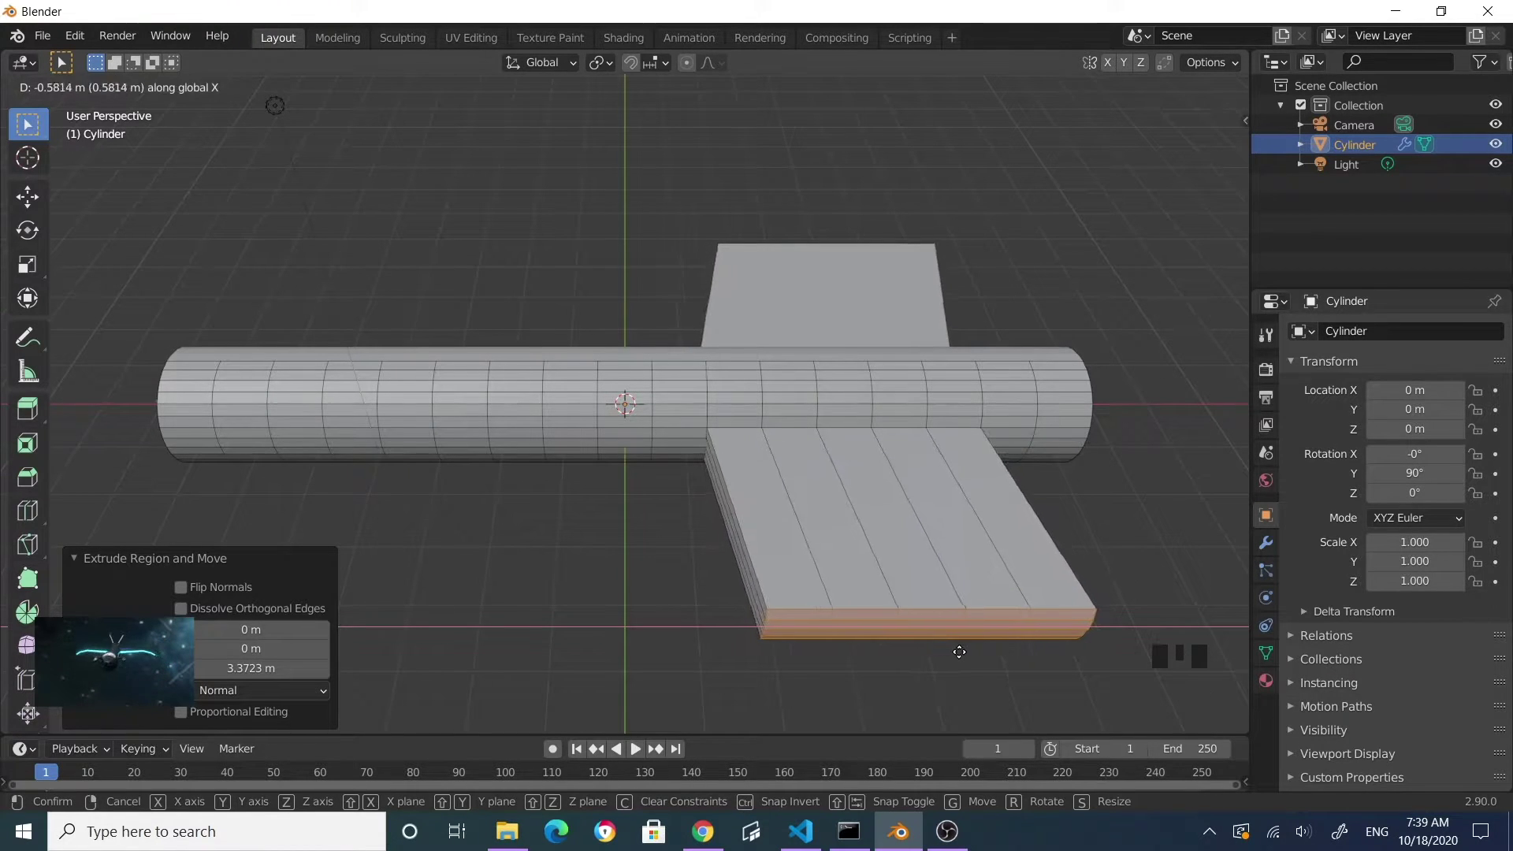
click(962, 652)
- Scale the wing's end faces along Z to about 0.61 to thin the wing toward its outer end
middle_drag(949, 675, 777, 600)
scroll(899, 581, down, 2)
scroll(662, 625, down, 1)
middle_drag(662, 625, 760, 624)
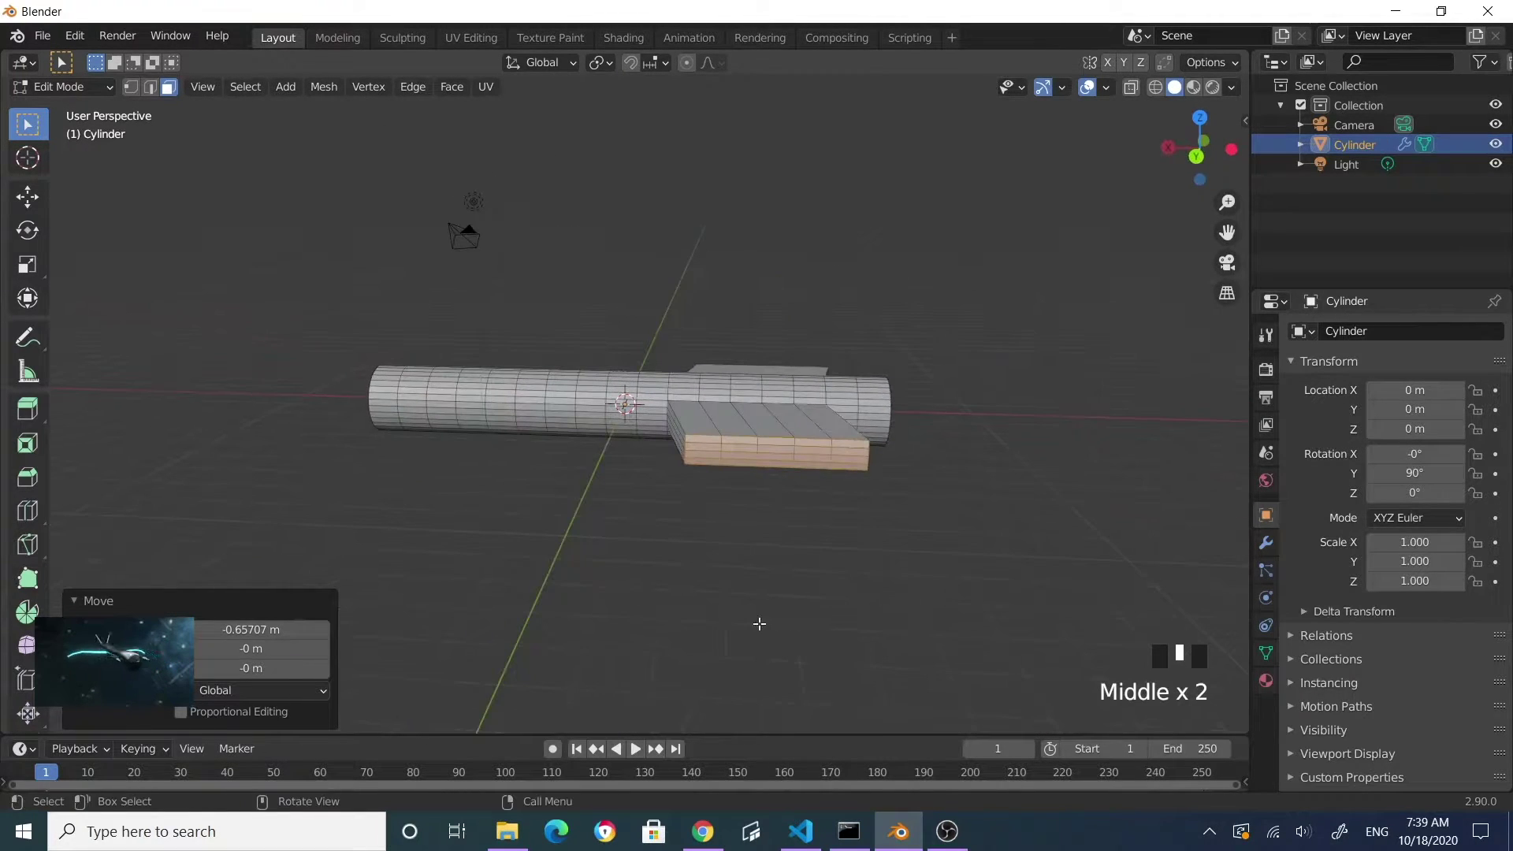
middle_drag(803, 520, 848, 519)
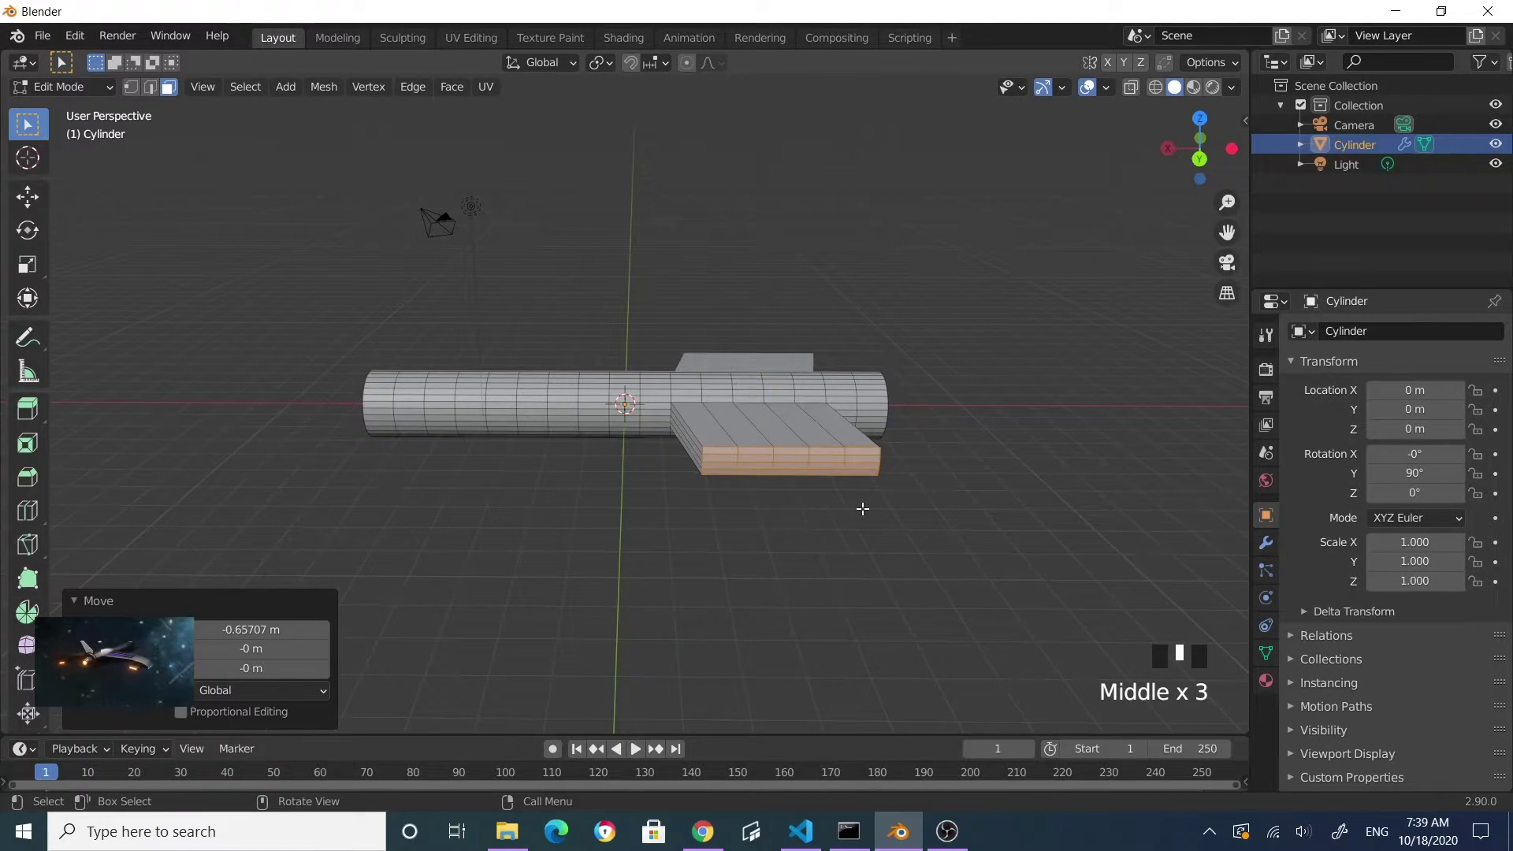
key(s)
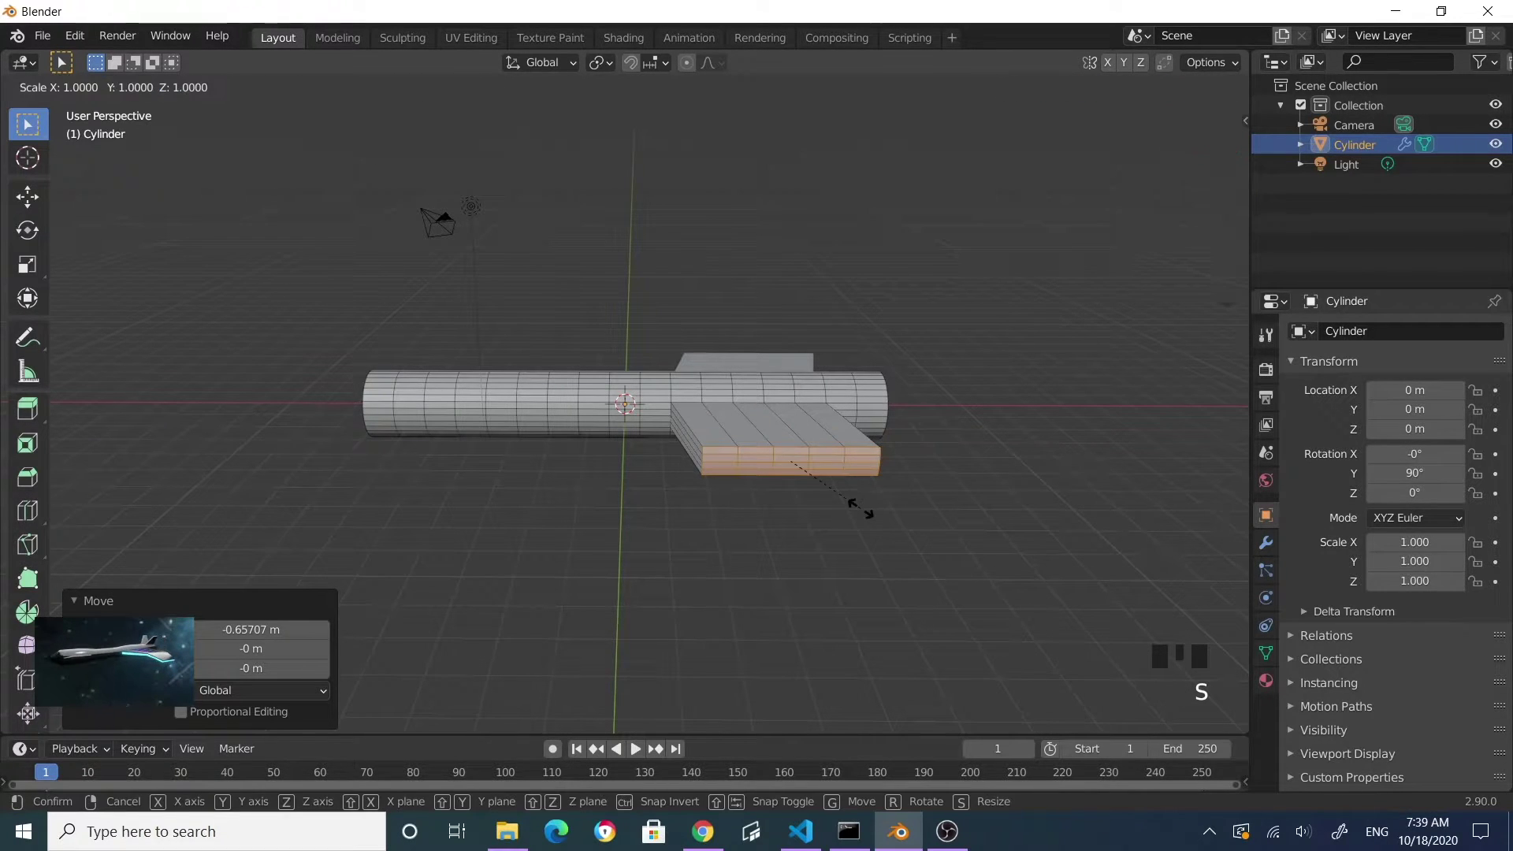
key(z)
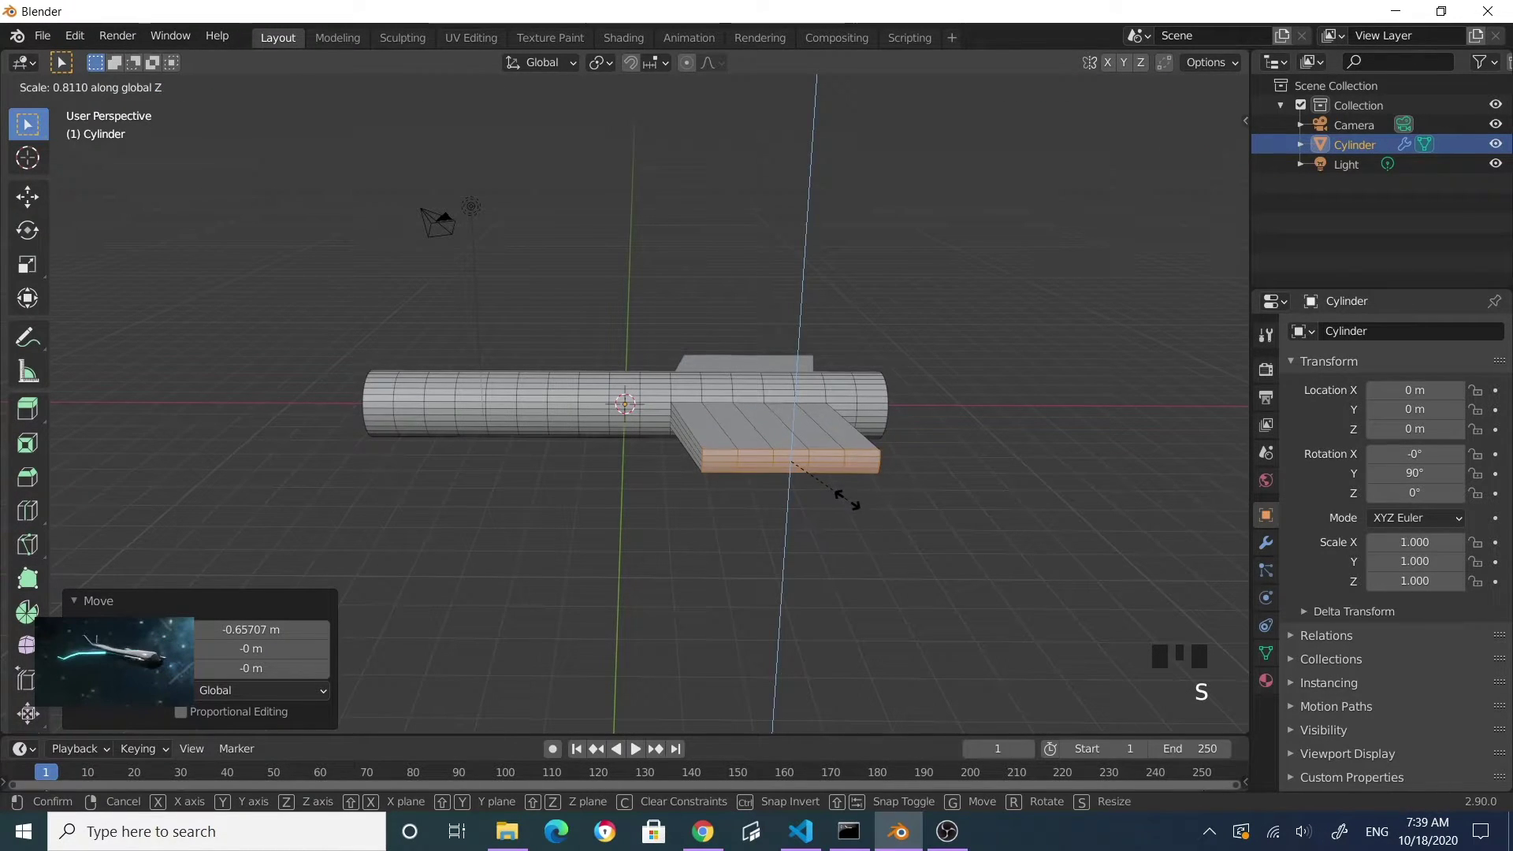
click(839, 484)
- Scale the wing's end faces along X to about 0.81 to narrow the outer end
middle_drag(840, 496, 861, 547)
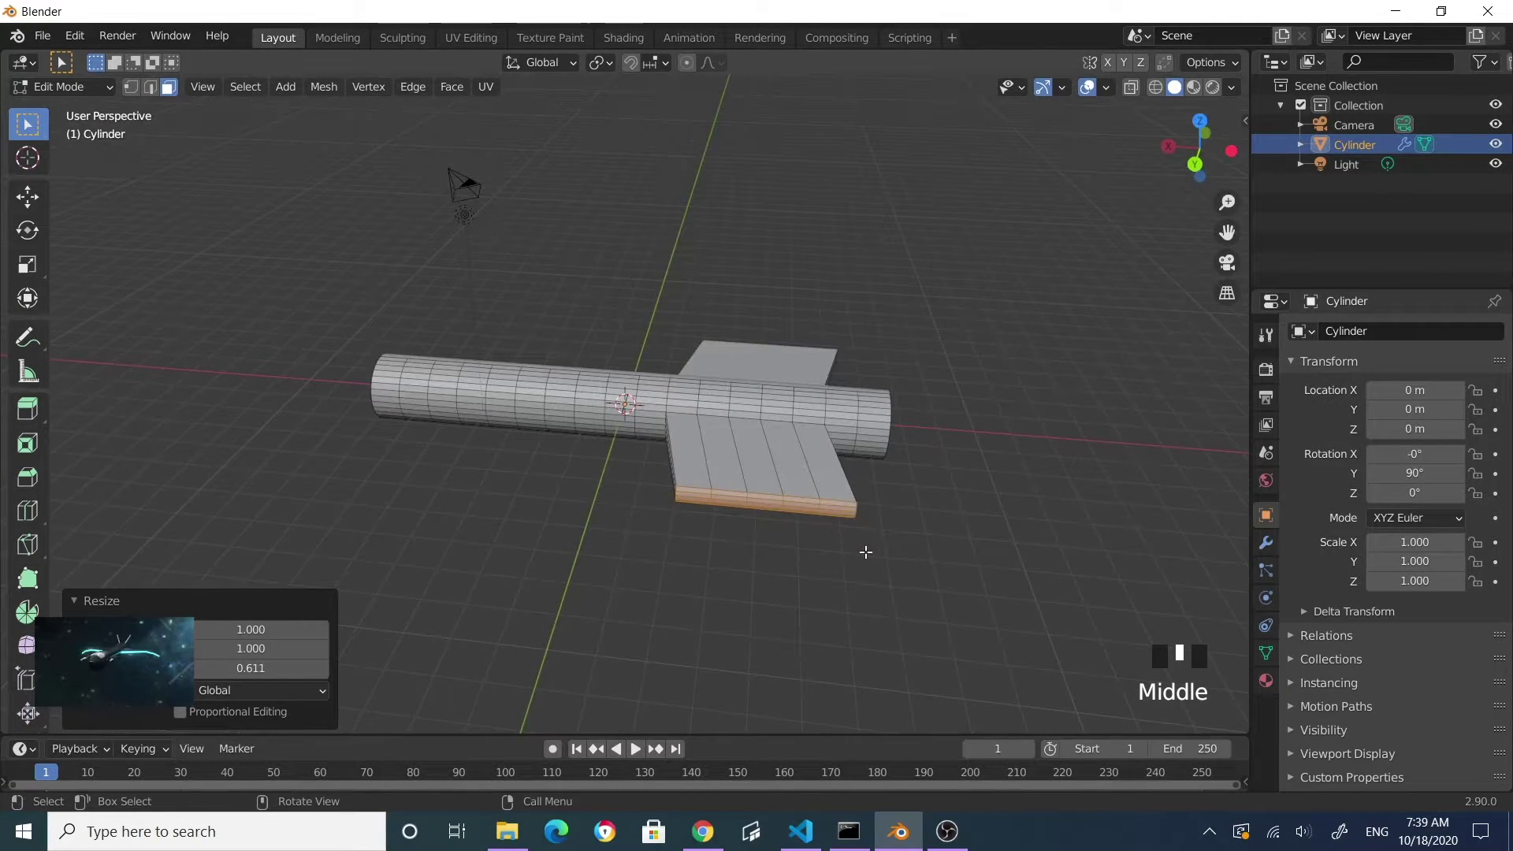
key(s)
key(x)
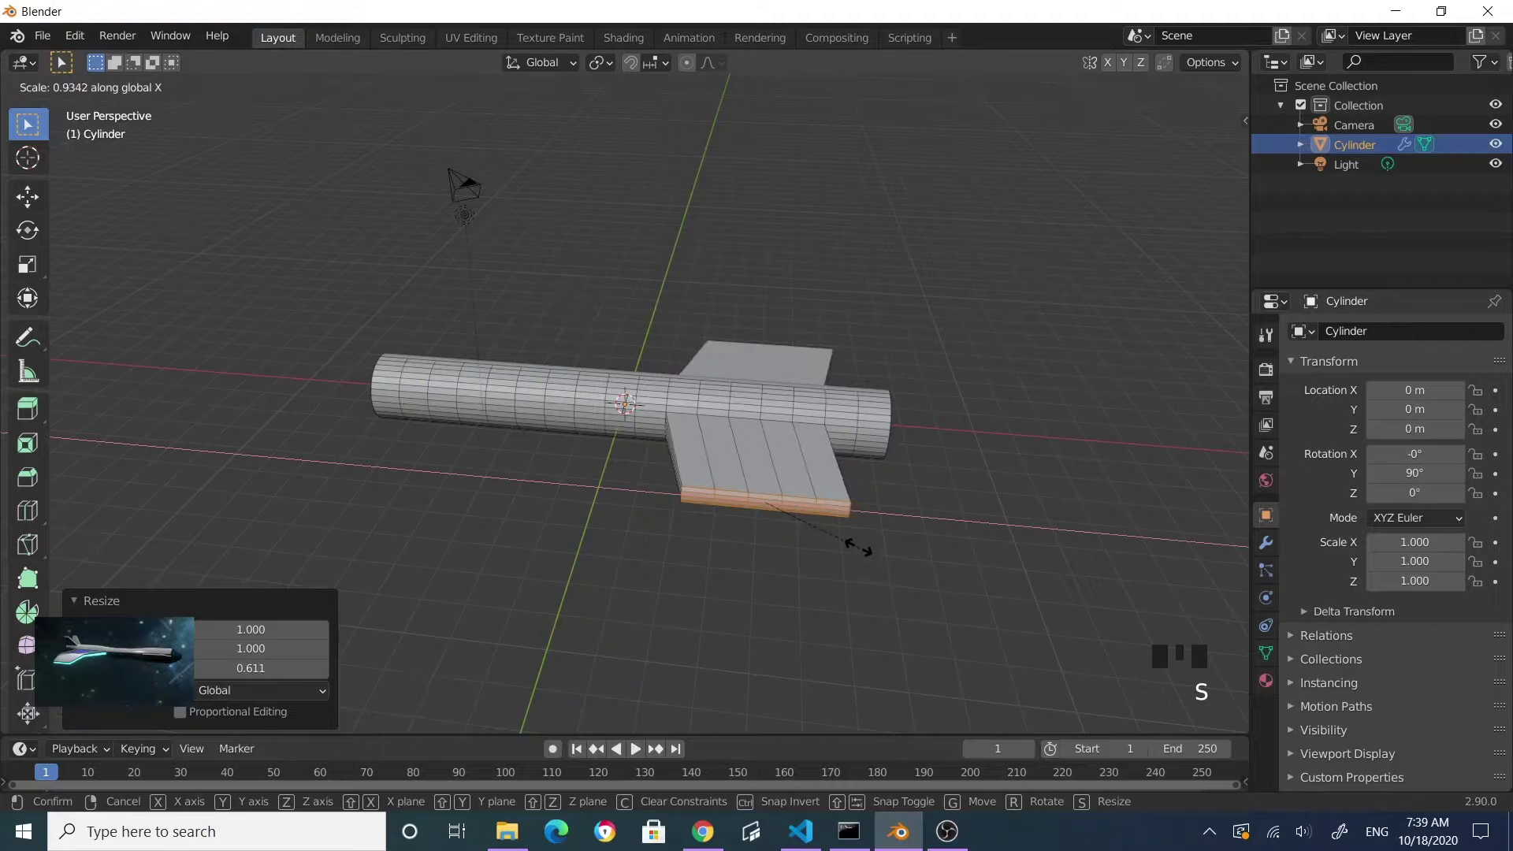
click(823, 564)
- Rotate the wing's end faces about -13.6° around X and extrude them by about 1.21 m as a wing tip section
middle_drag(820, 567, 895, 540)
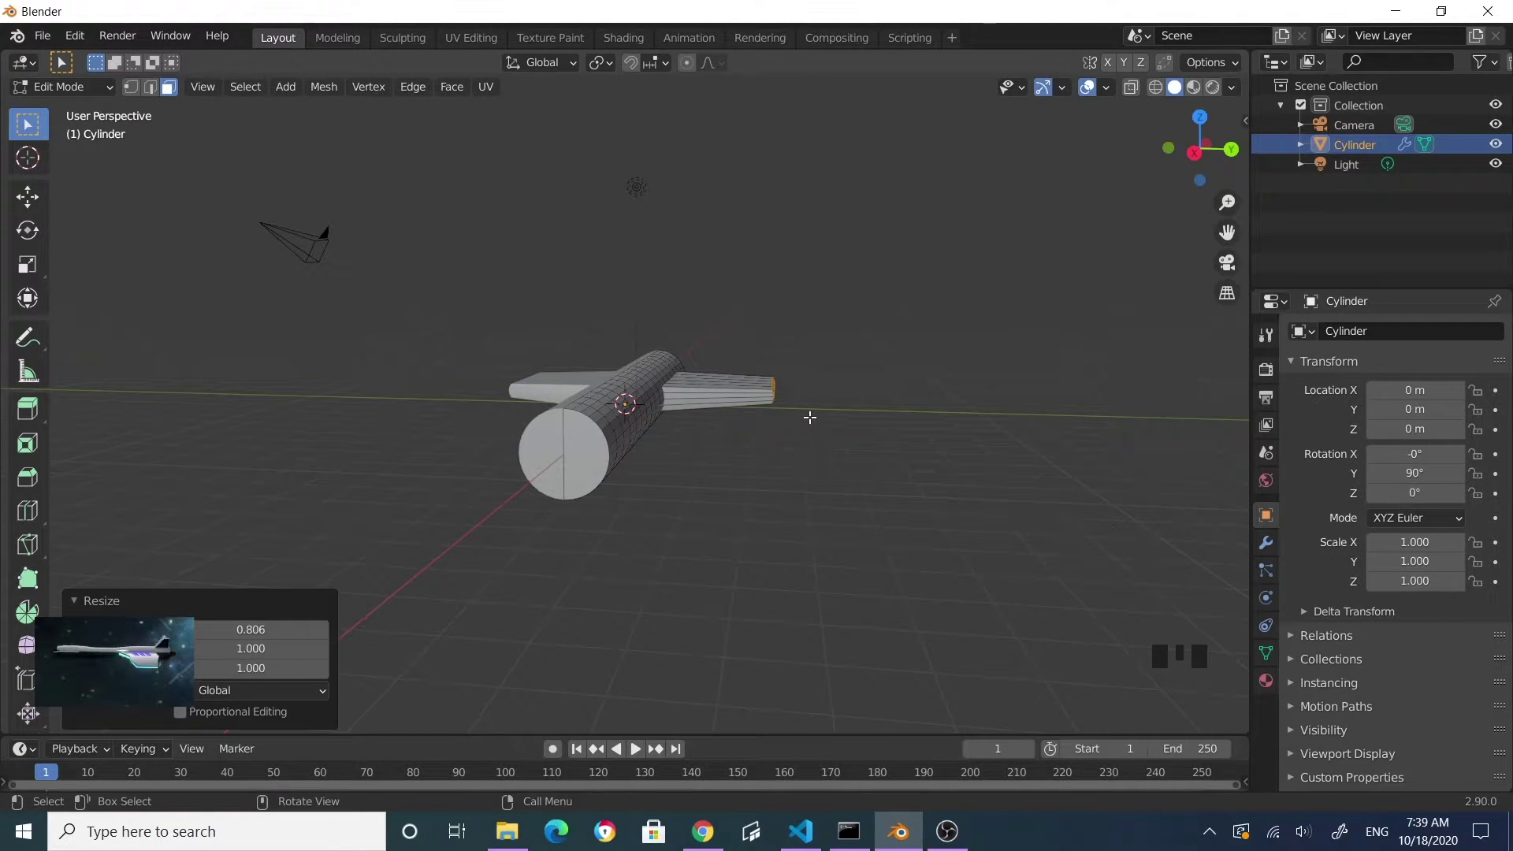
middle_drag(838, 452, 749, 449)
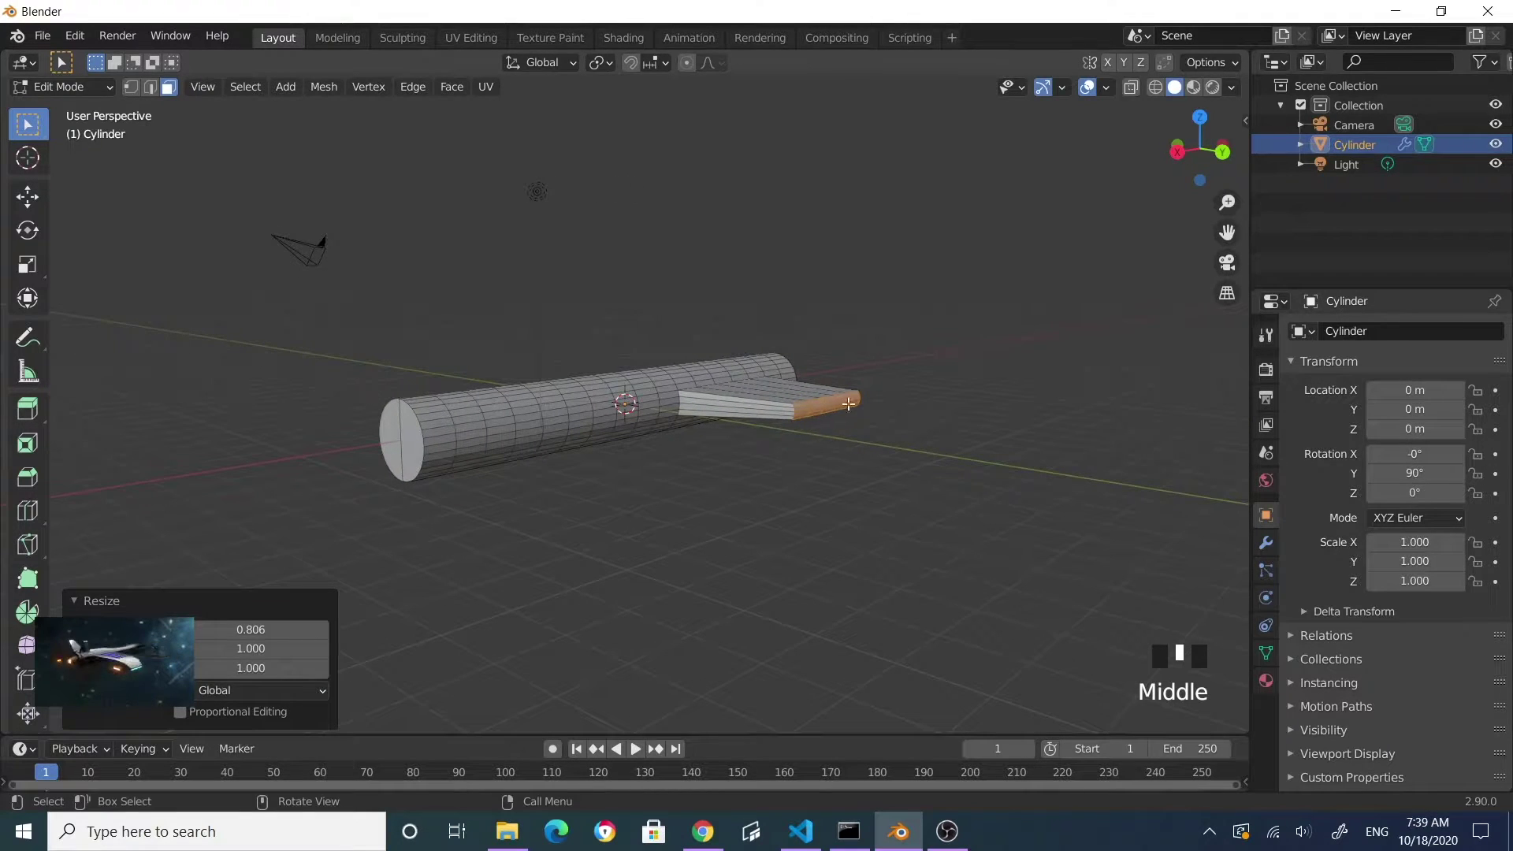
middle_drag(856, 518, 912, 503)
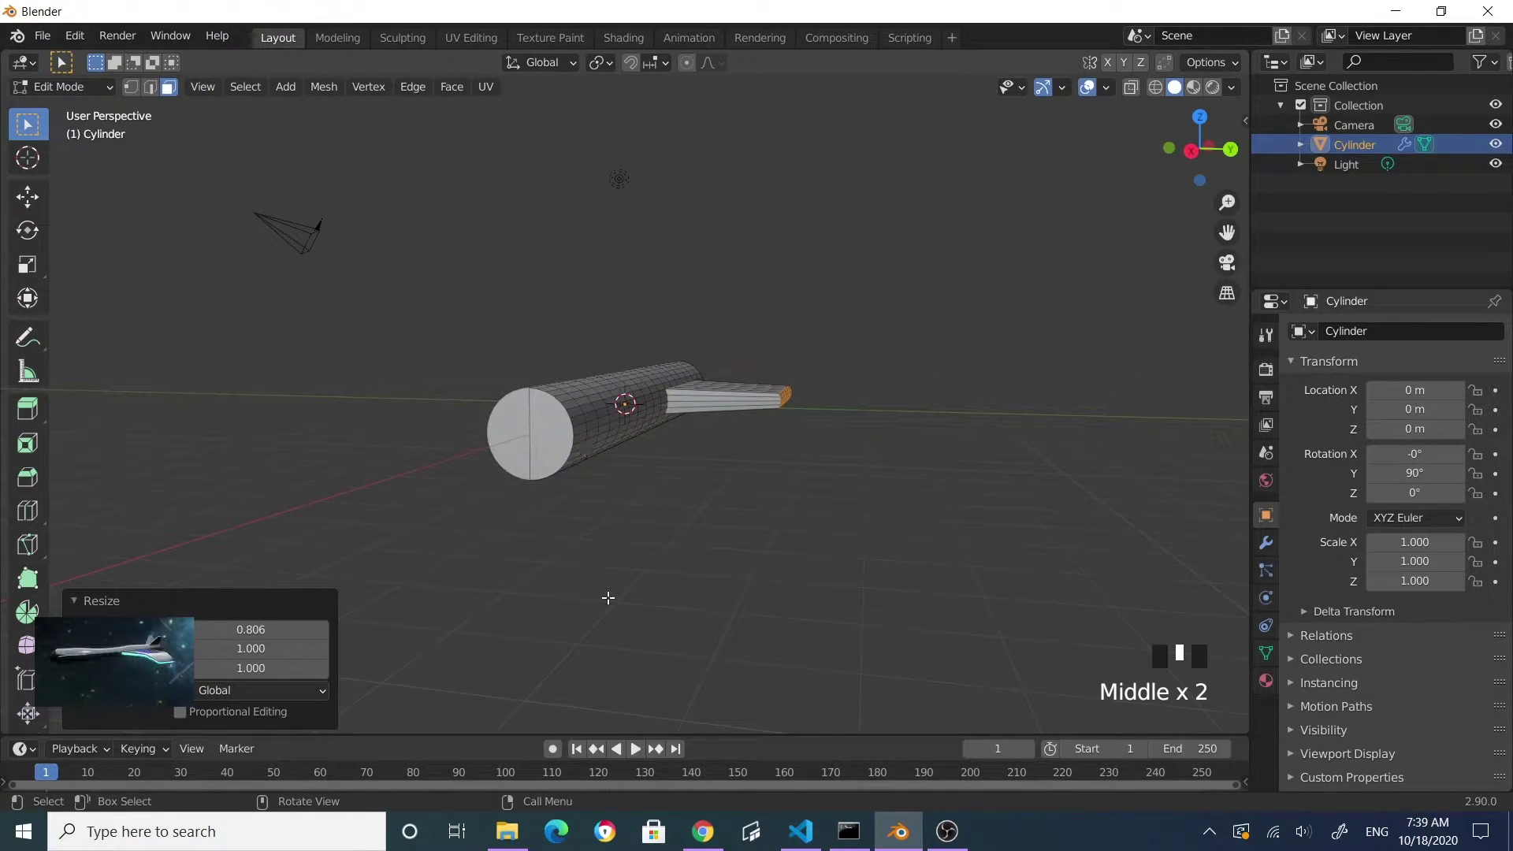
key(r)
key(x)
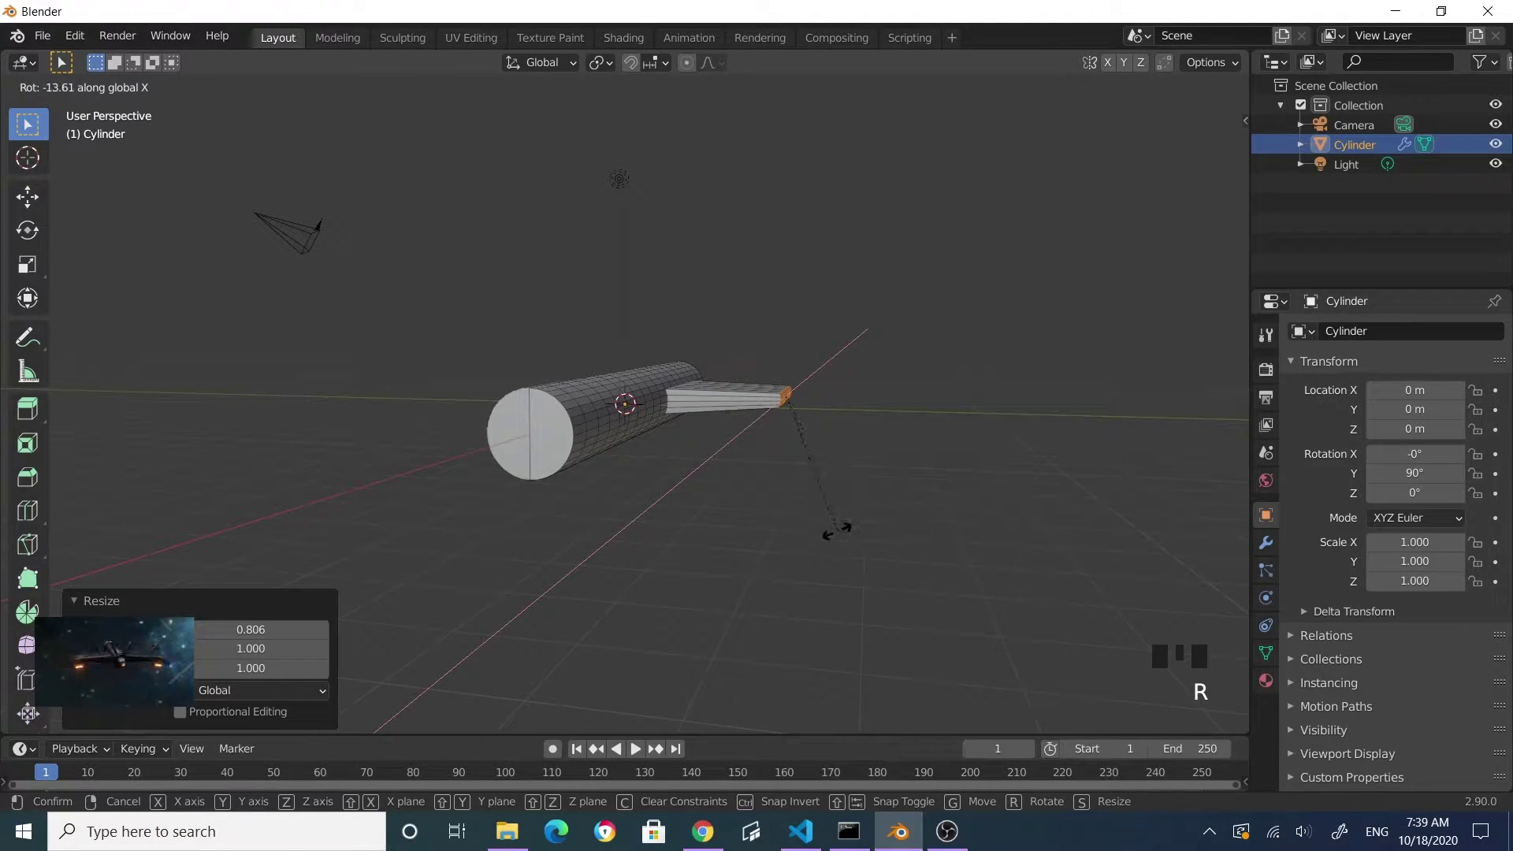
click(836, 530)
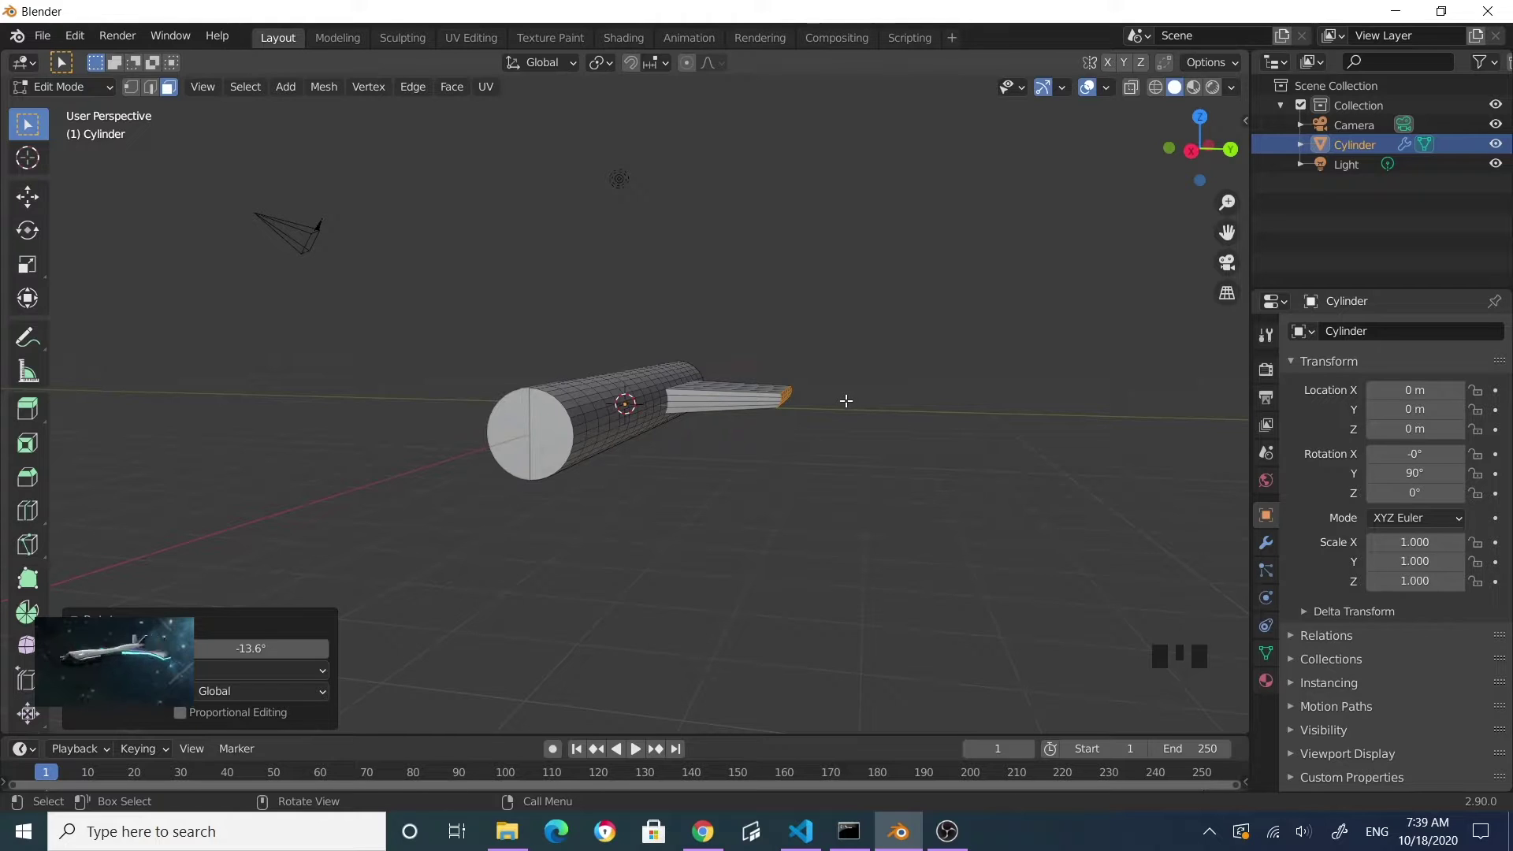
key(e)
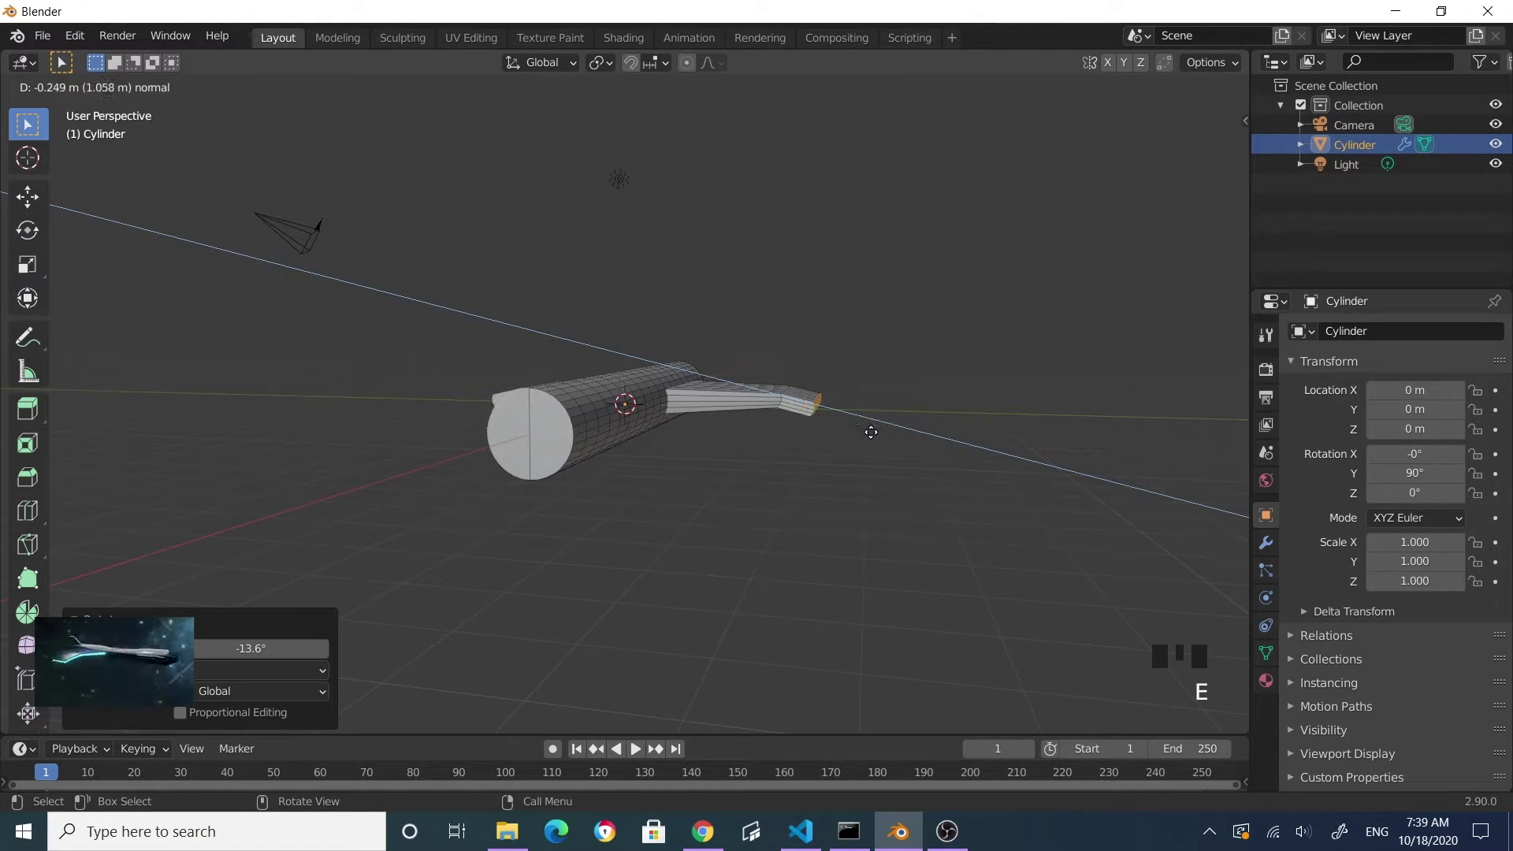
click(869, 440)
- Scale the outermost faces of the new wing tip section along X to about 0.87
middle_drag(844, 489, 748, 558)
scroll(732, 513, down, 2)
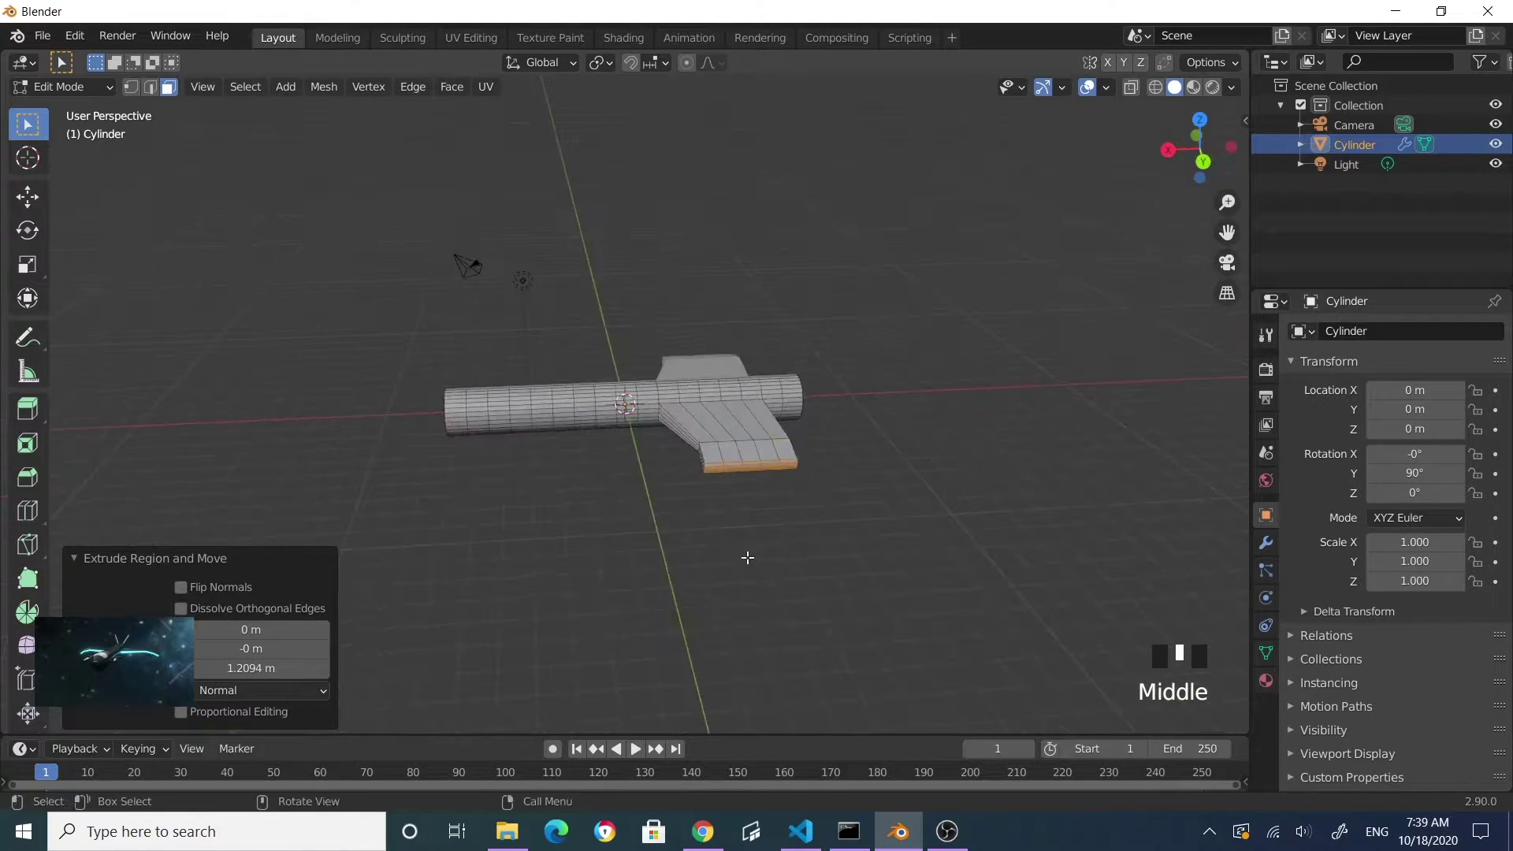
key(s)
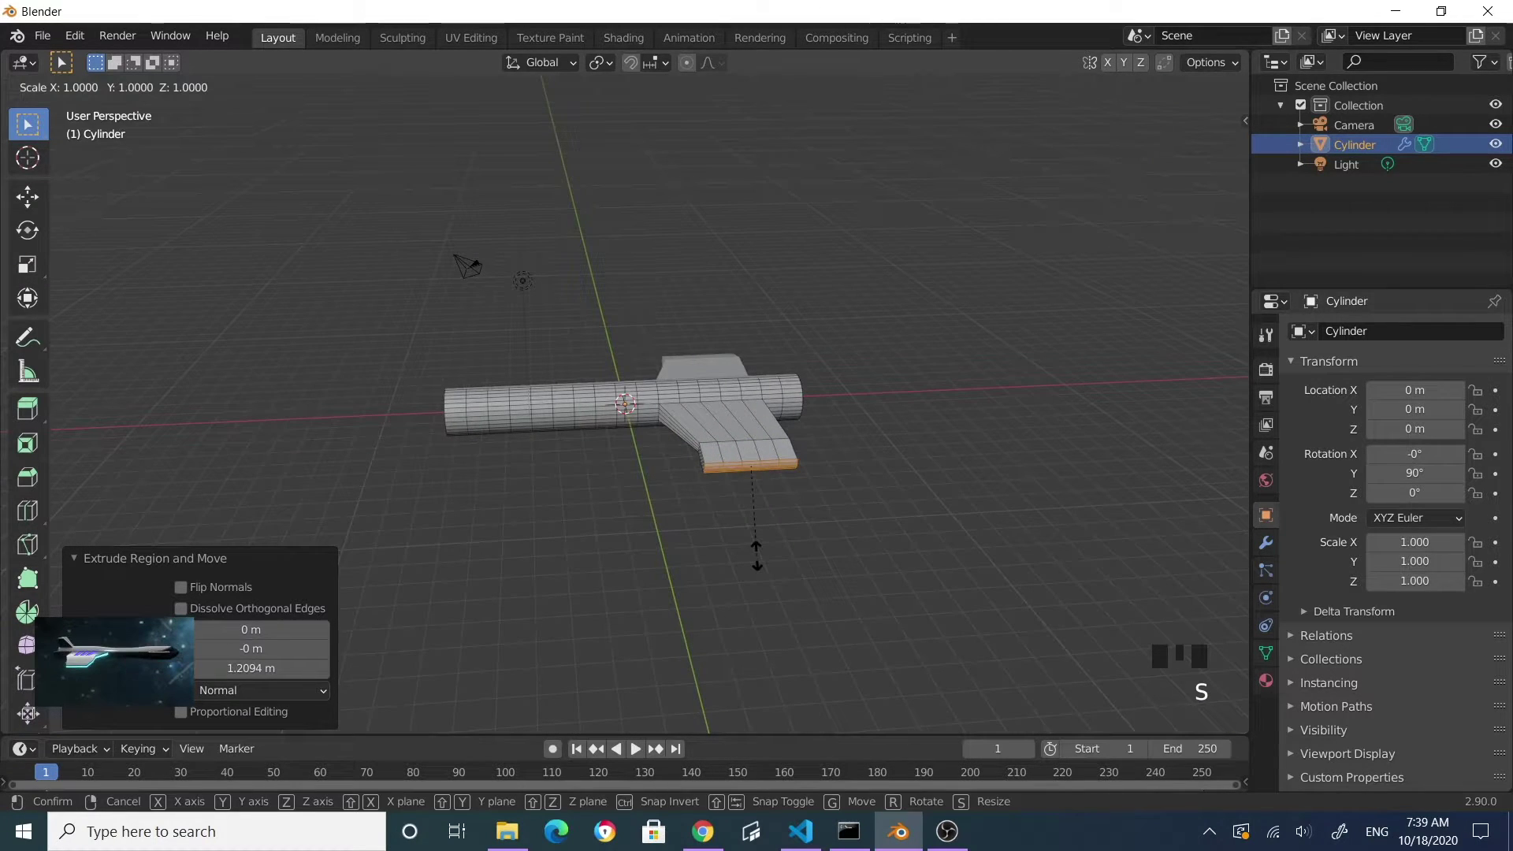
key(x)
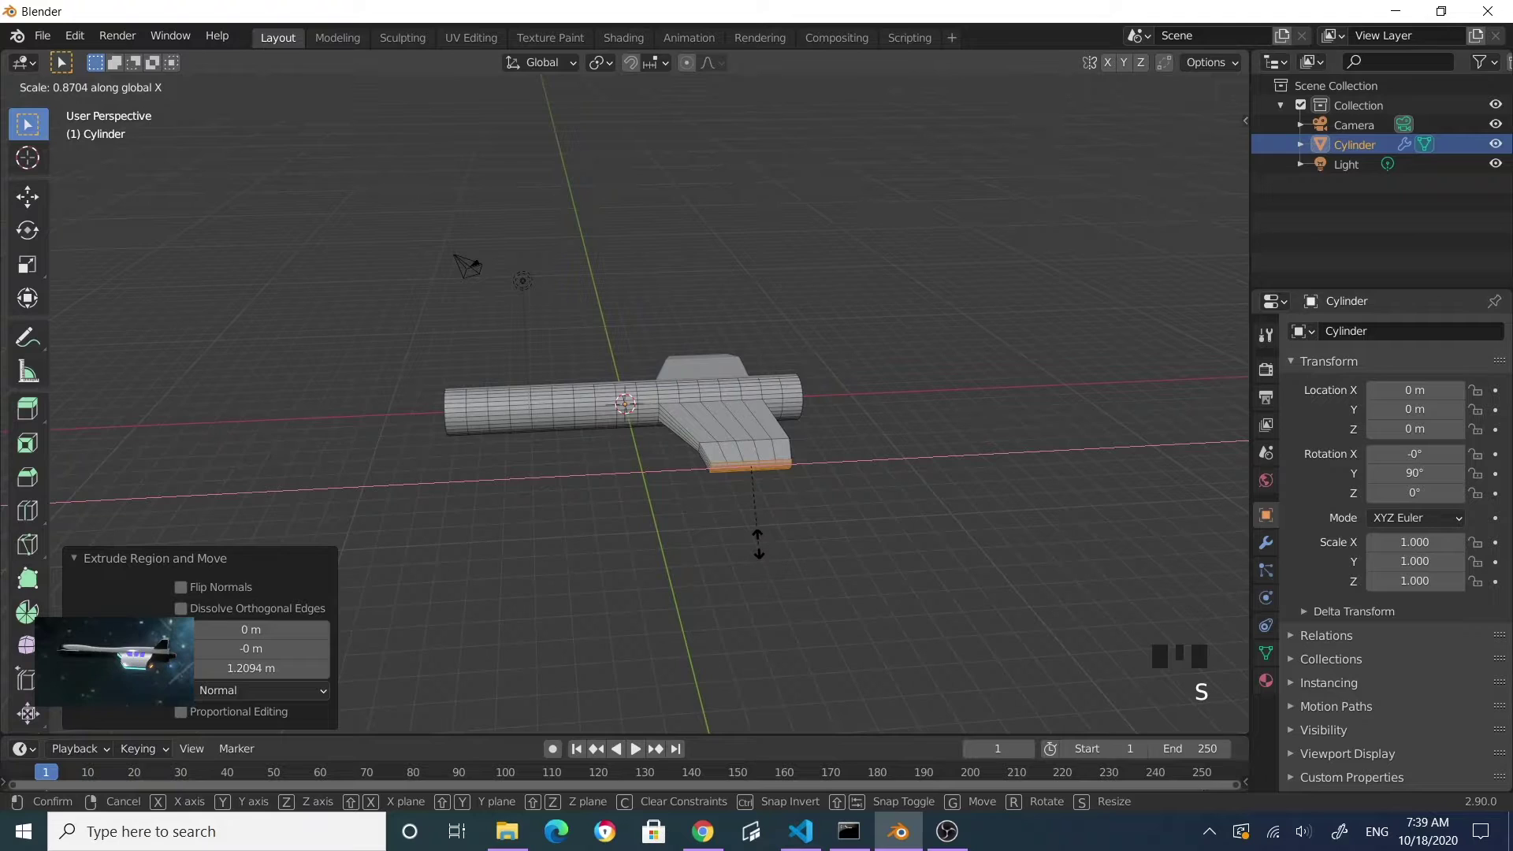
click(757, 543)
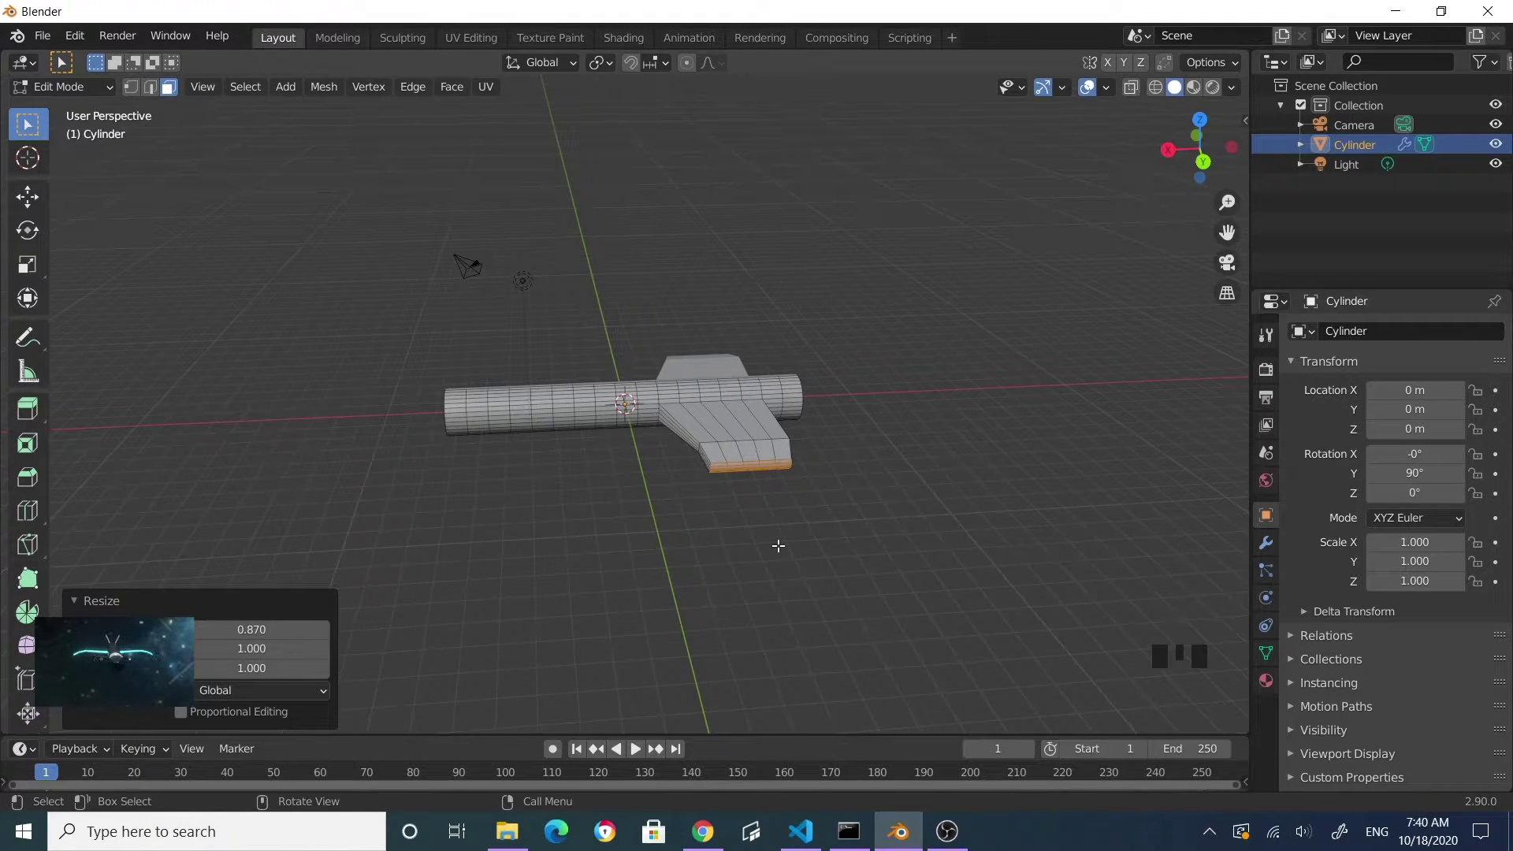
- Scale the wing tip's outermost faces along Z to about 0.83 to make the tip thinner
key(s)
key(z)
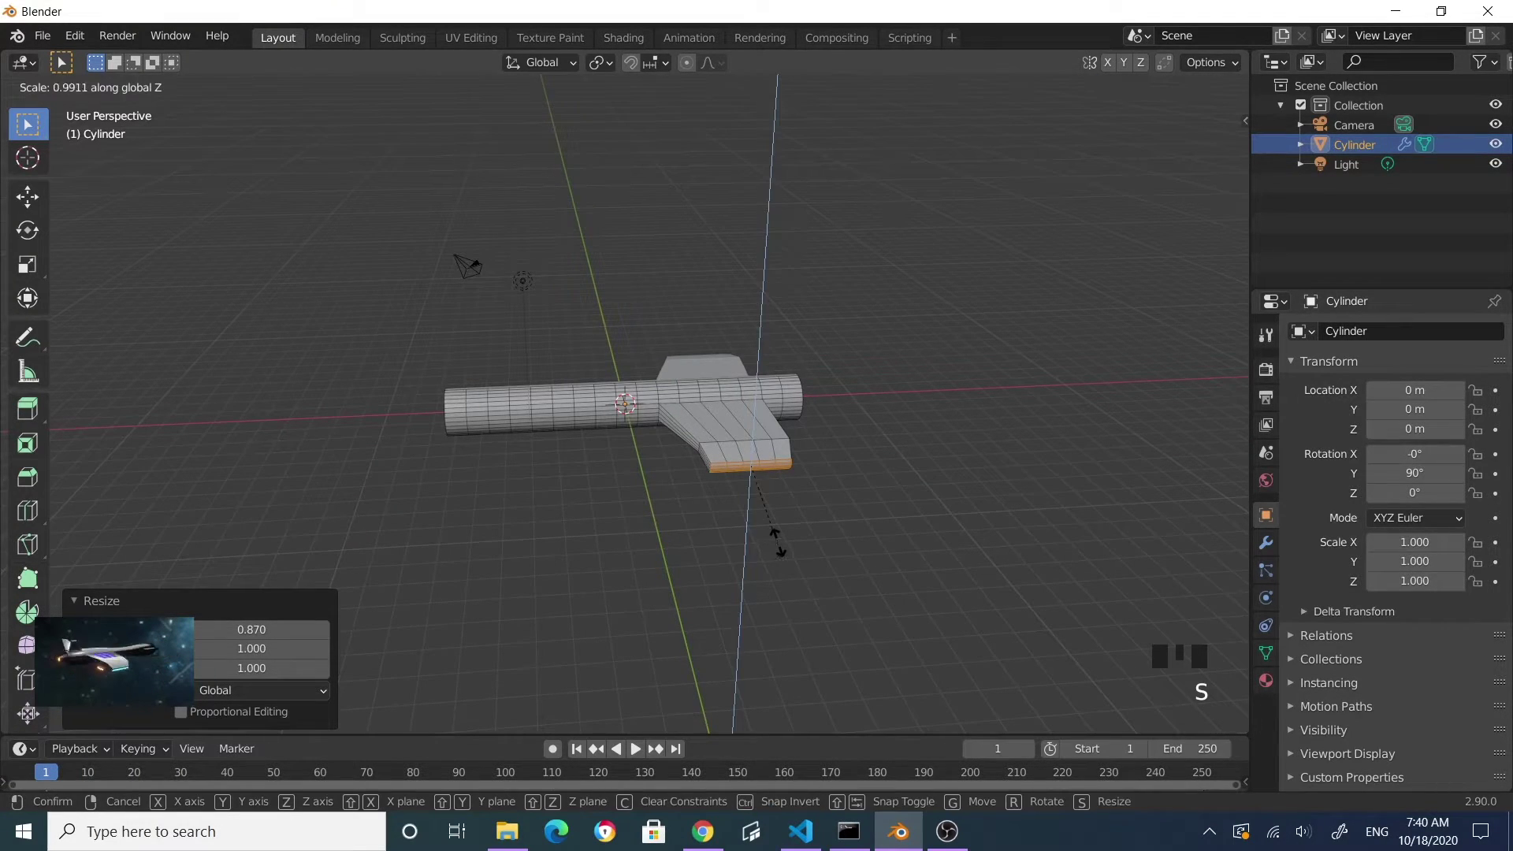
click(778, 531)
middle_drag(778, 532, 903, 488)
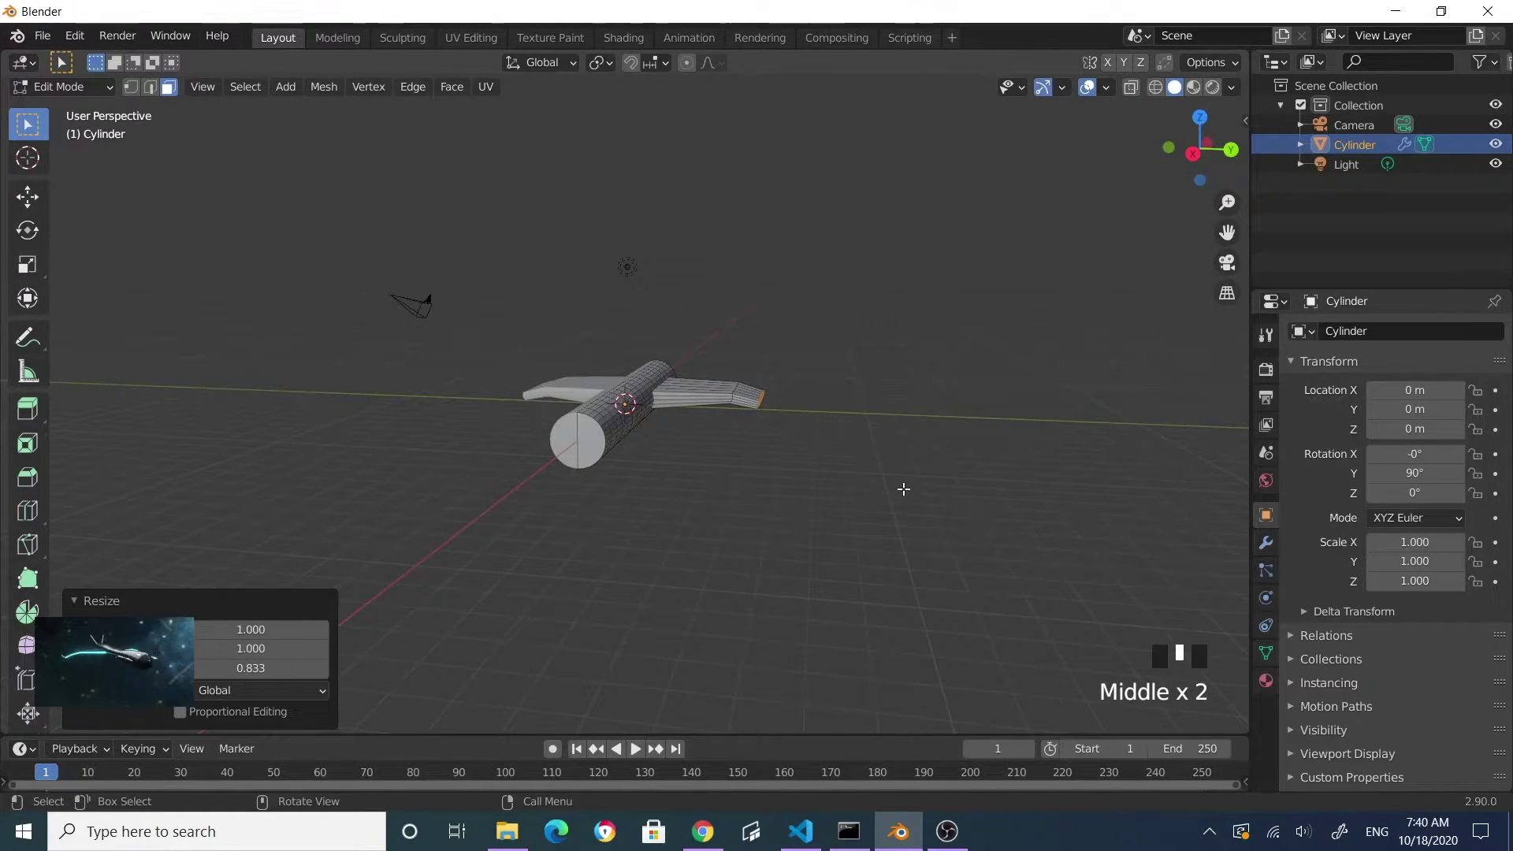
- Rotate the wing tip's outermost faces about -15.4° around X and extrude them by about 0.92 m as another section
key(r)
key(x)
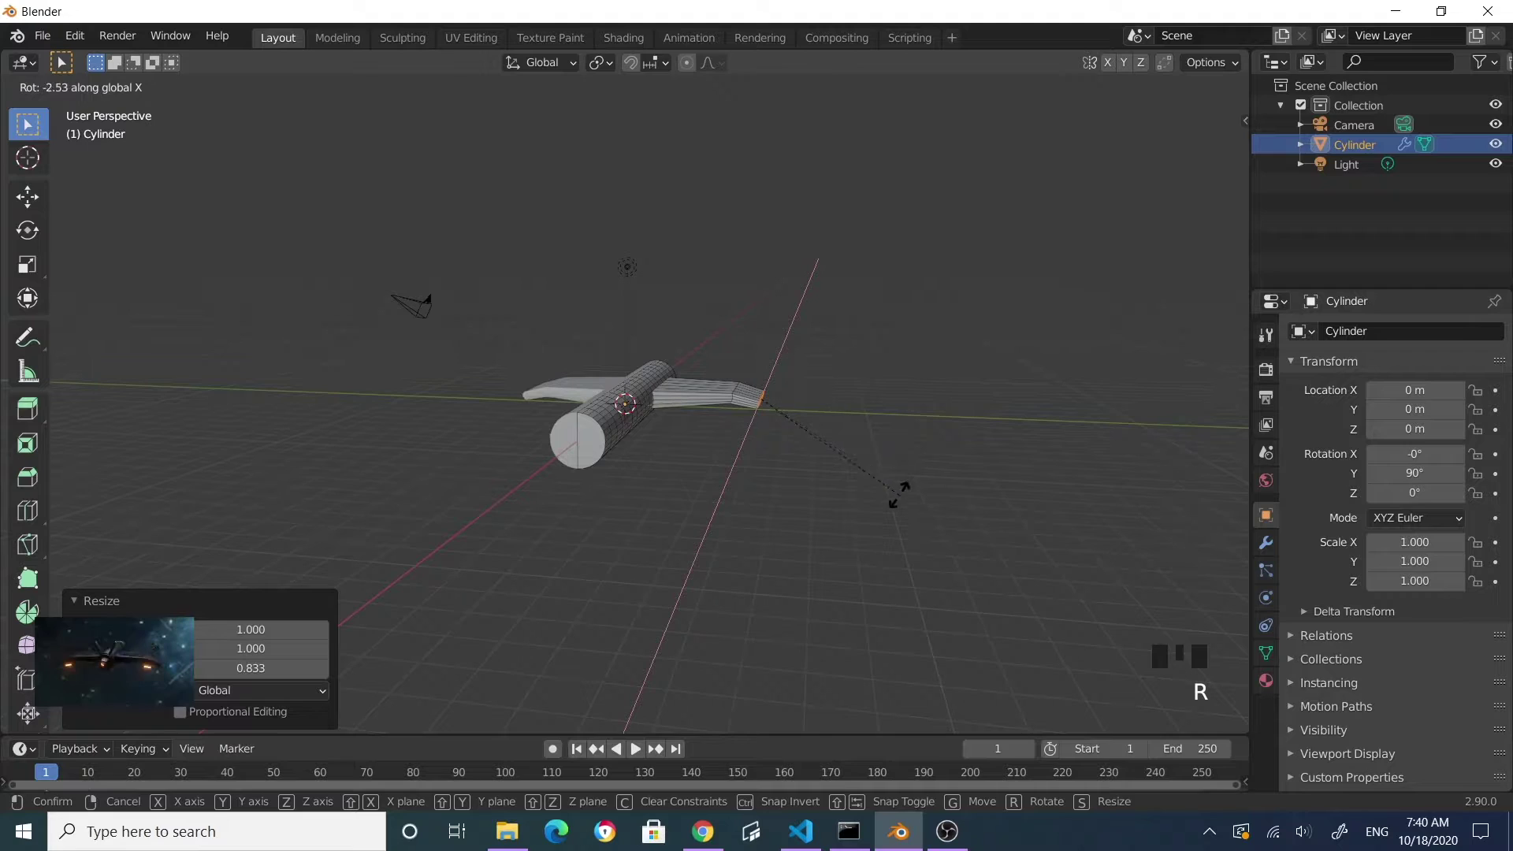
click(873, 517)
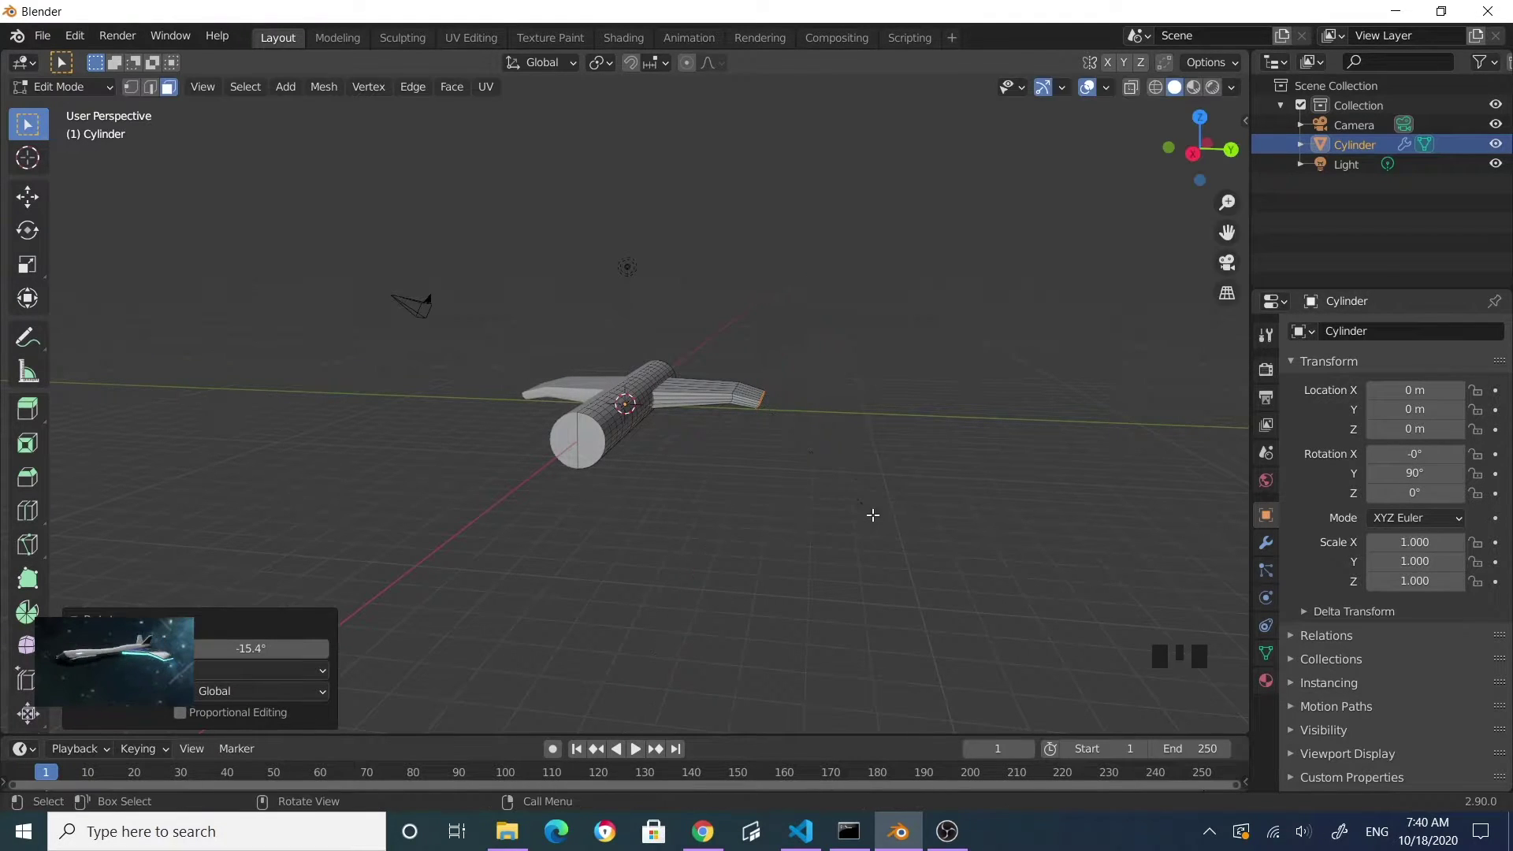
key(e)
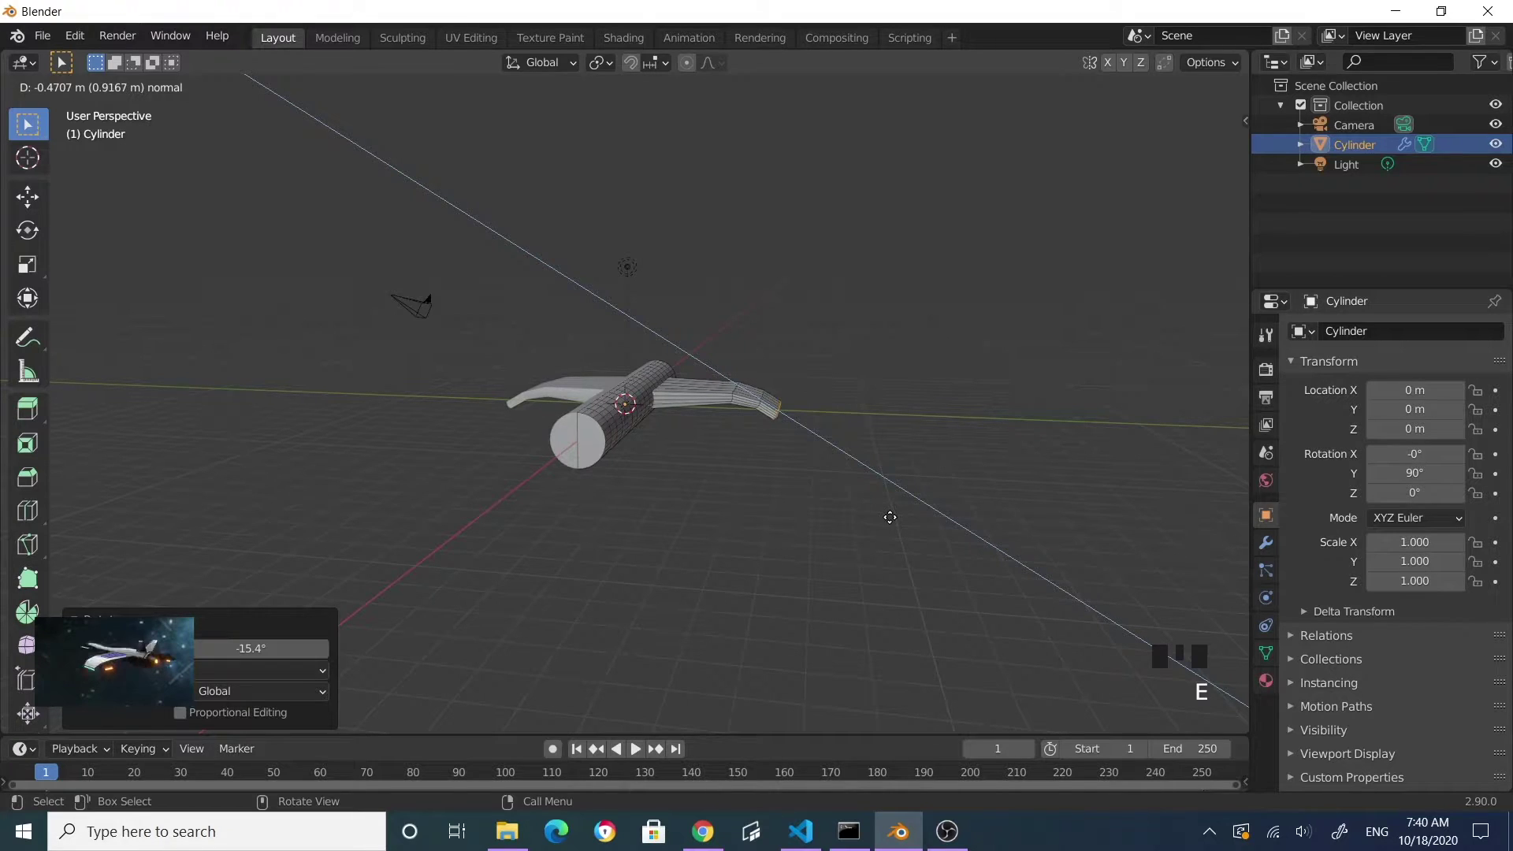
click(889, 517)
- Scale the outermost faces of the new wing tip section along X to about 0.78
middle_drag(881, 517, 813, 567)
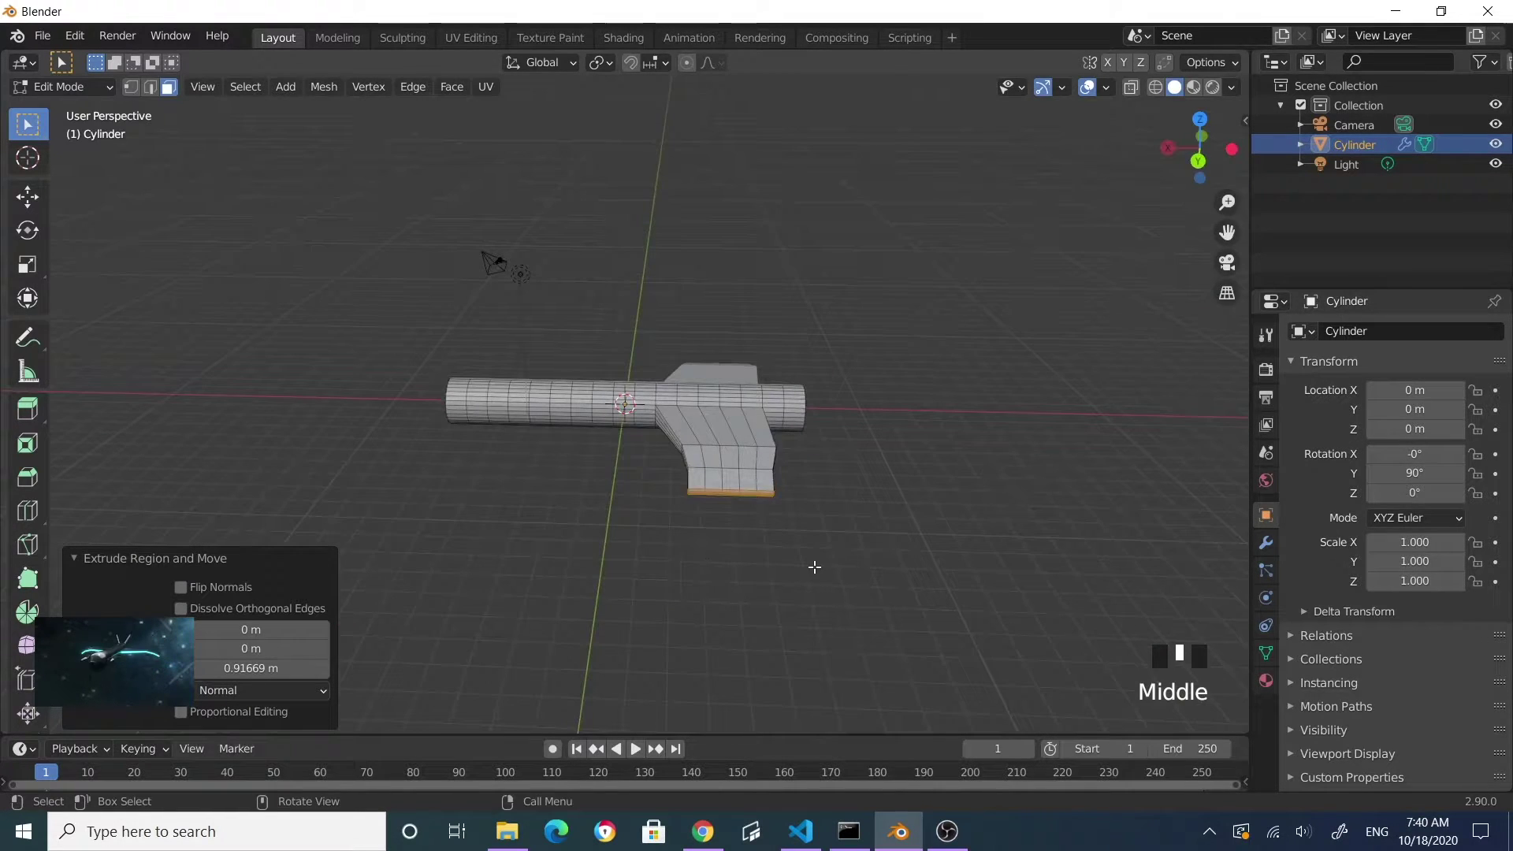
key(s)
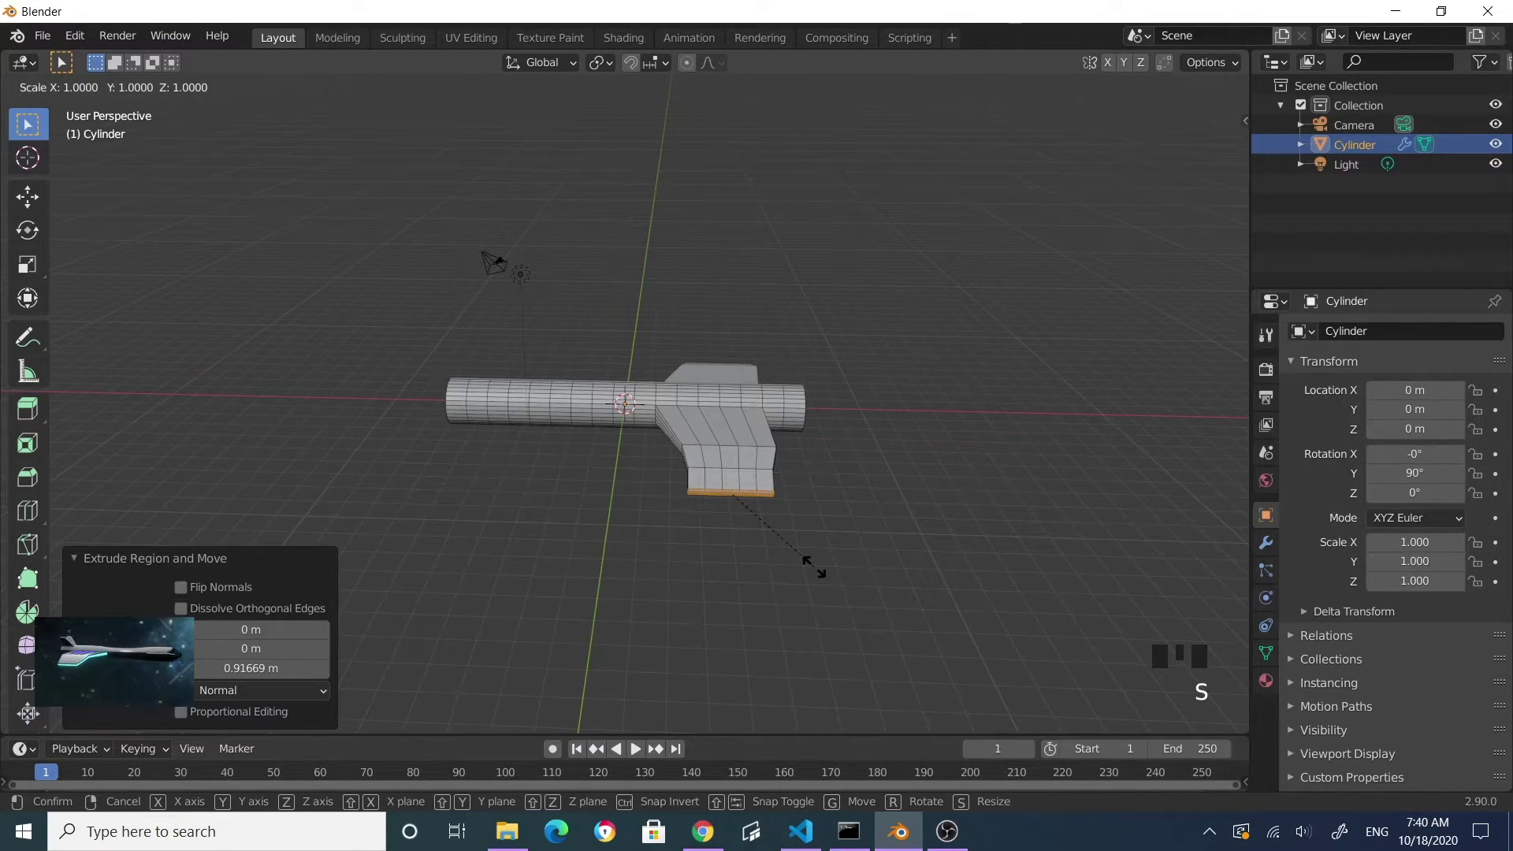
key(x)
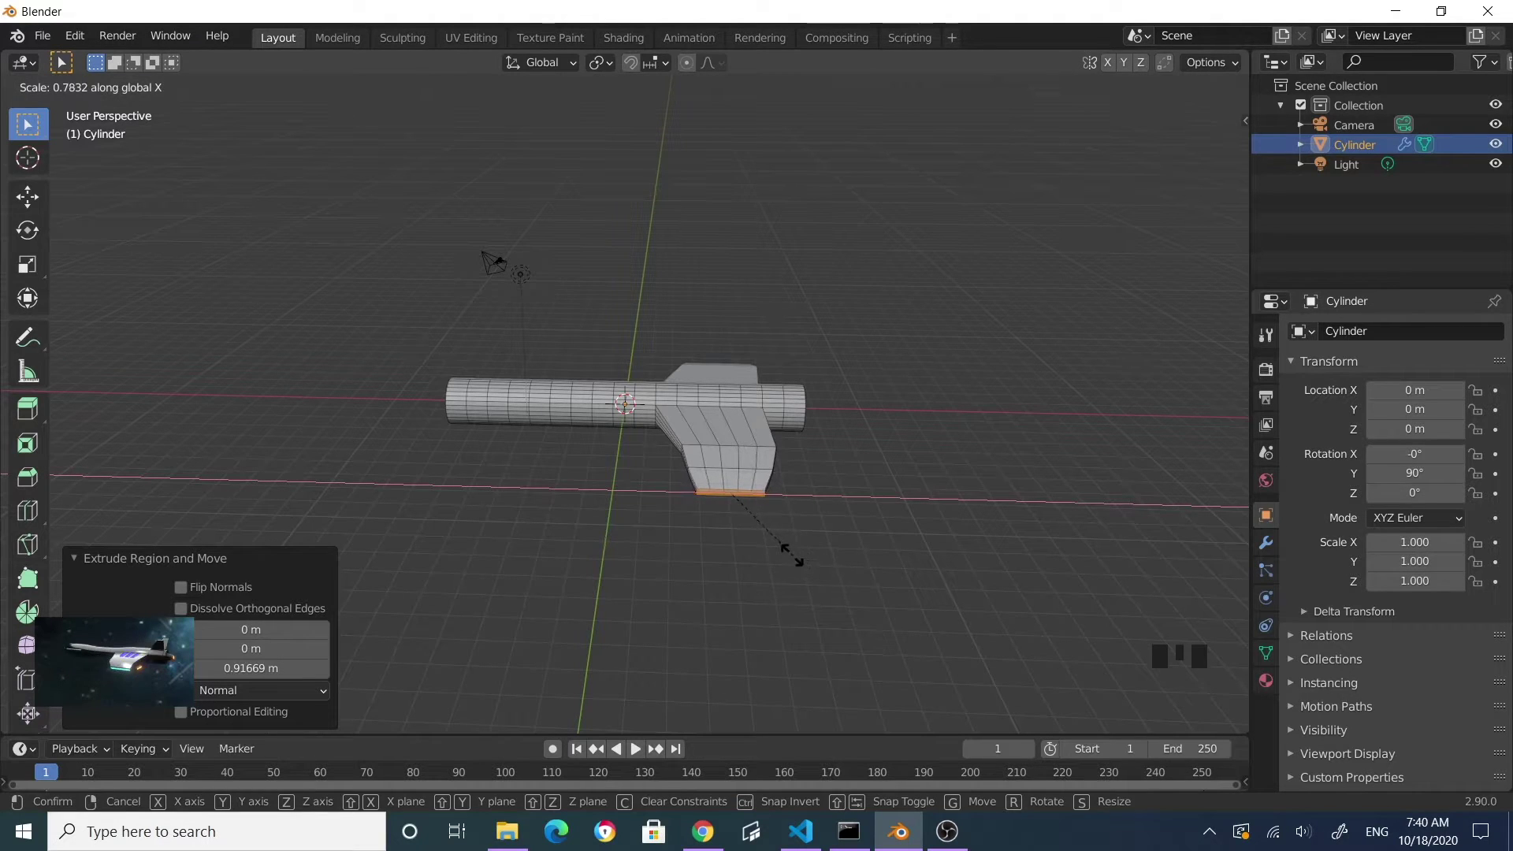
click(791, 555)
- Move the wing tip's outermost faces about -0.32 m along X to sweep the tip backward, and clear the selection
key(g)
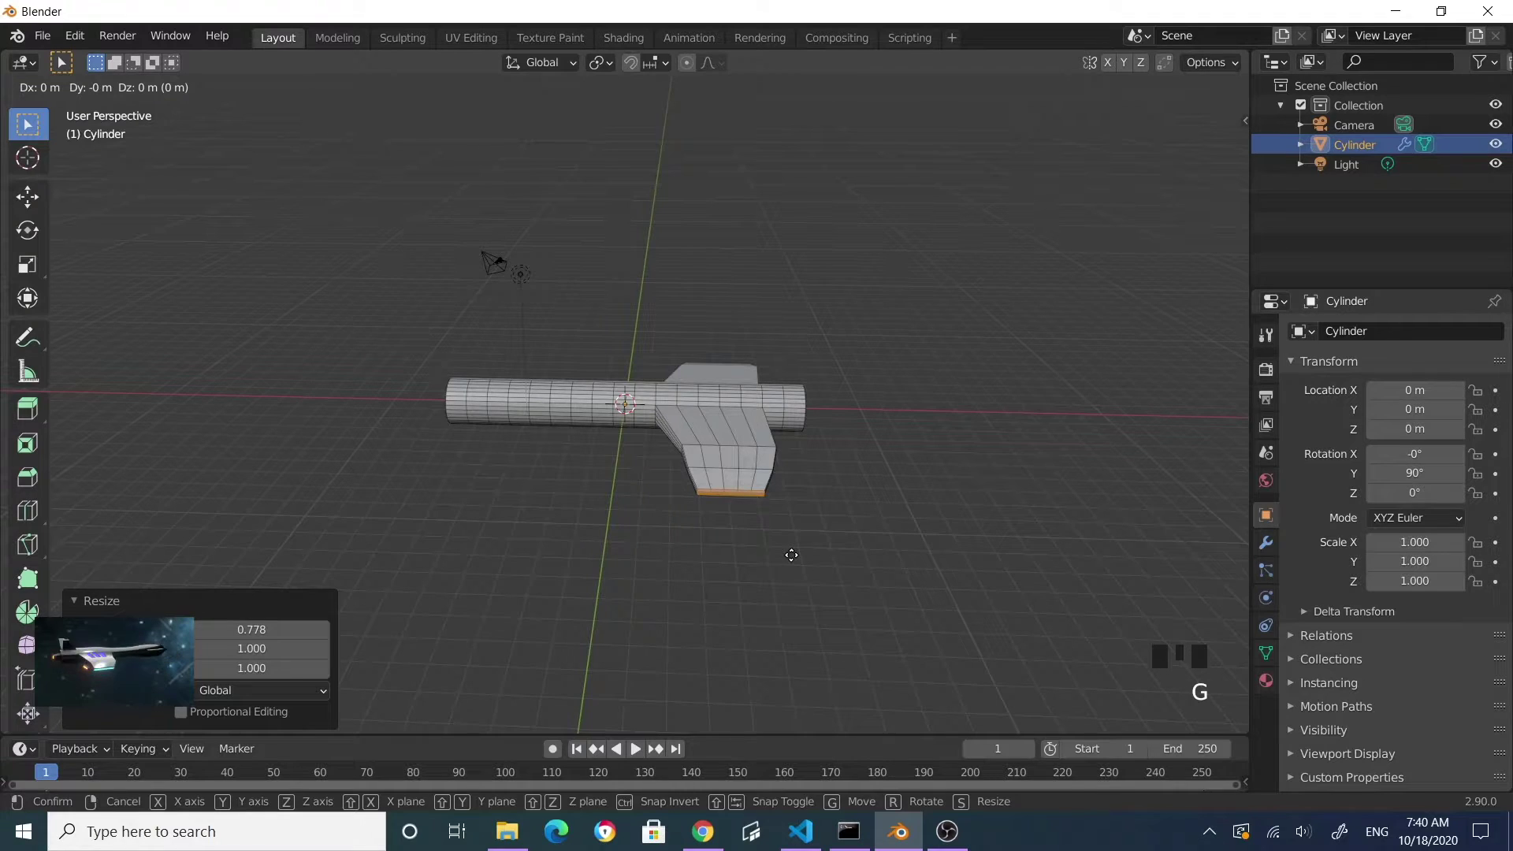
key(x)
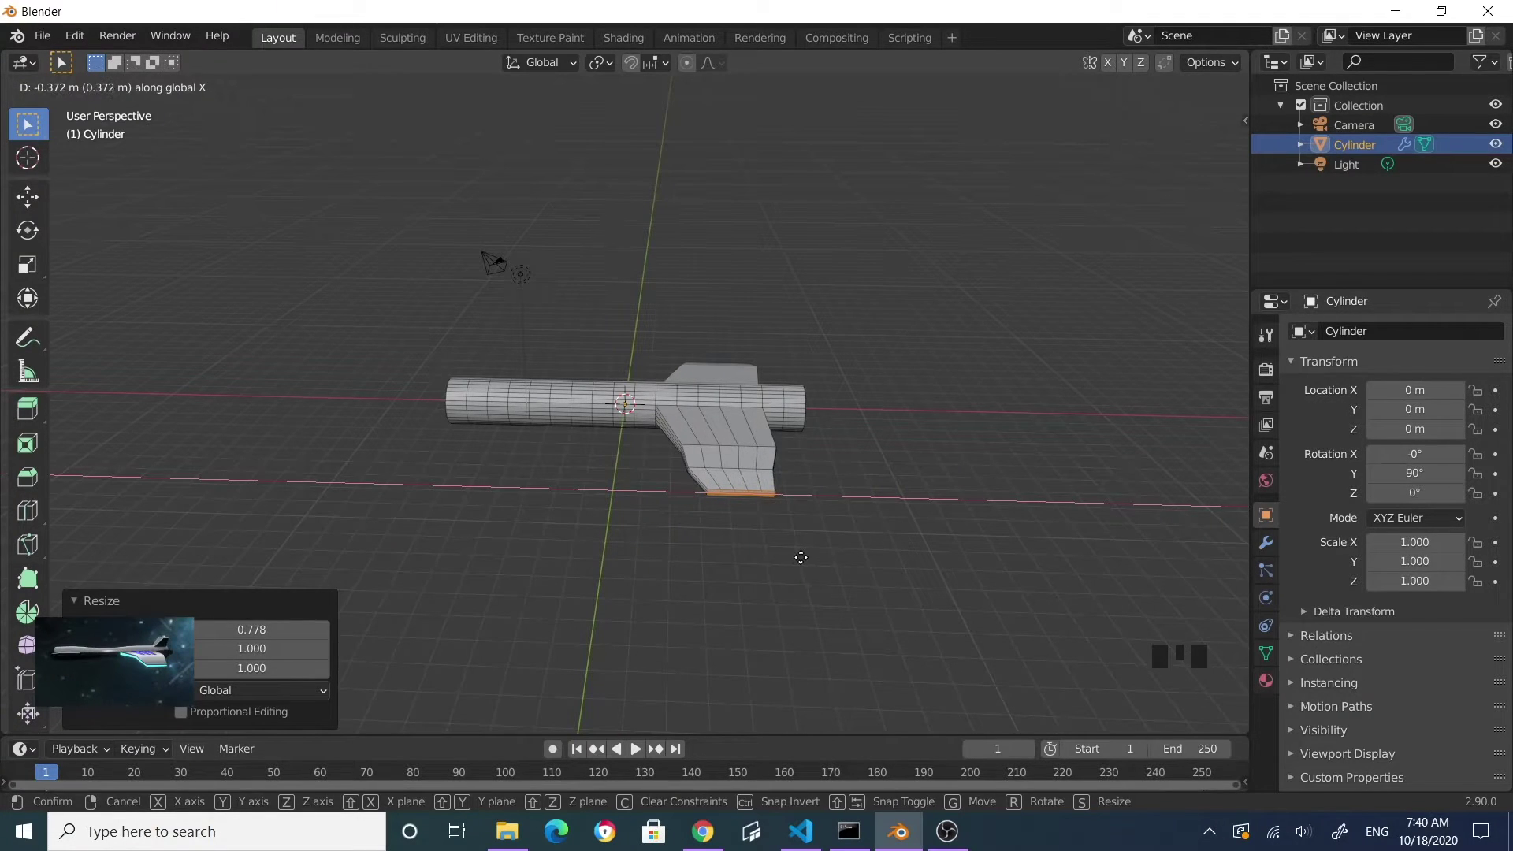
click(800, 558)
middle_drag(801, 550, 890, 510)
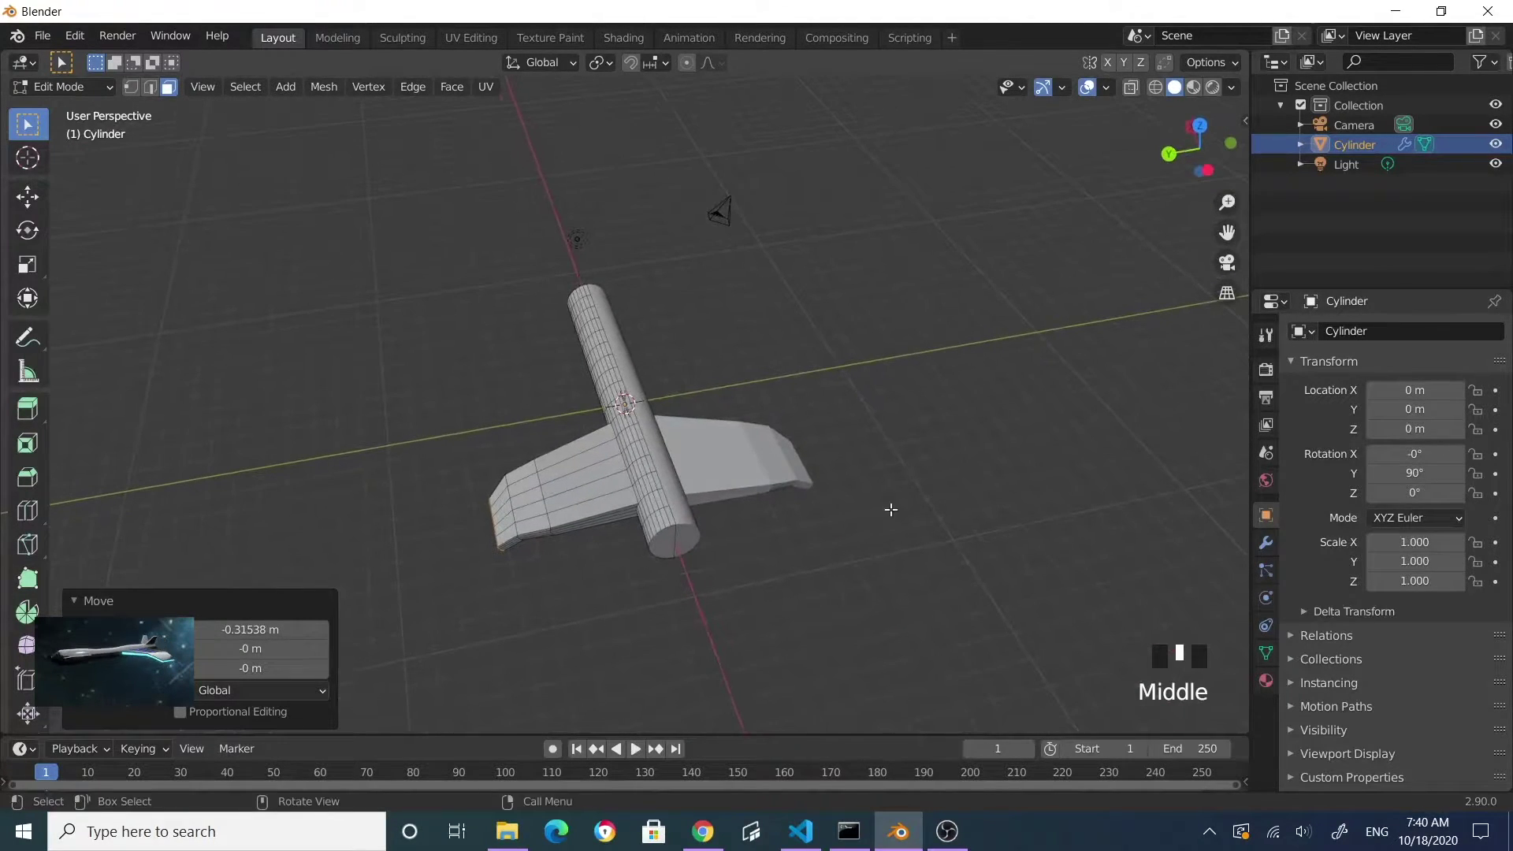
click(773, 593)
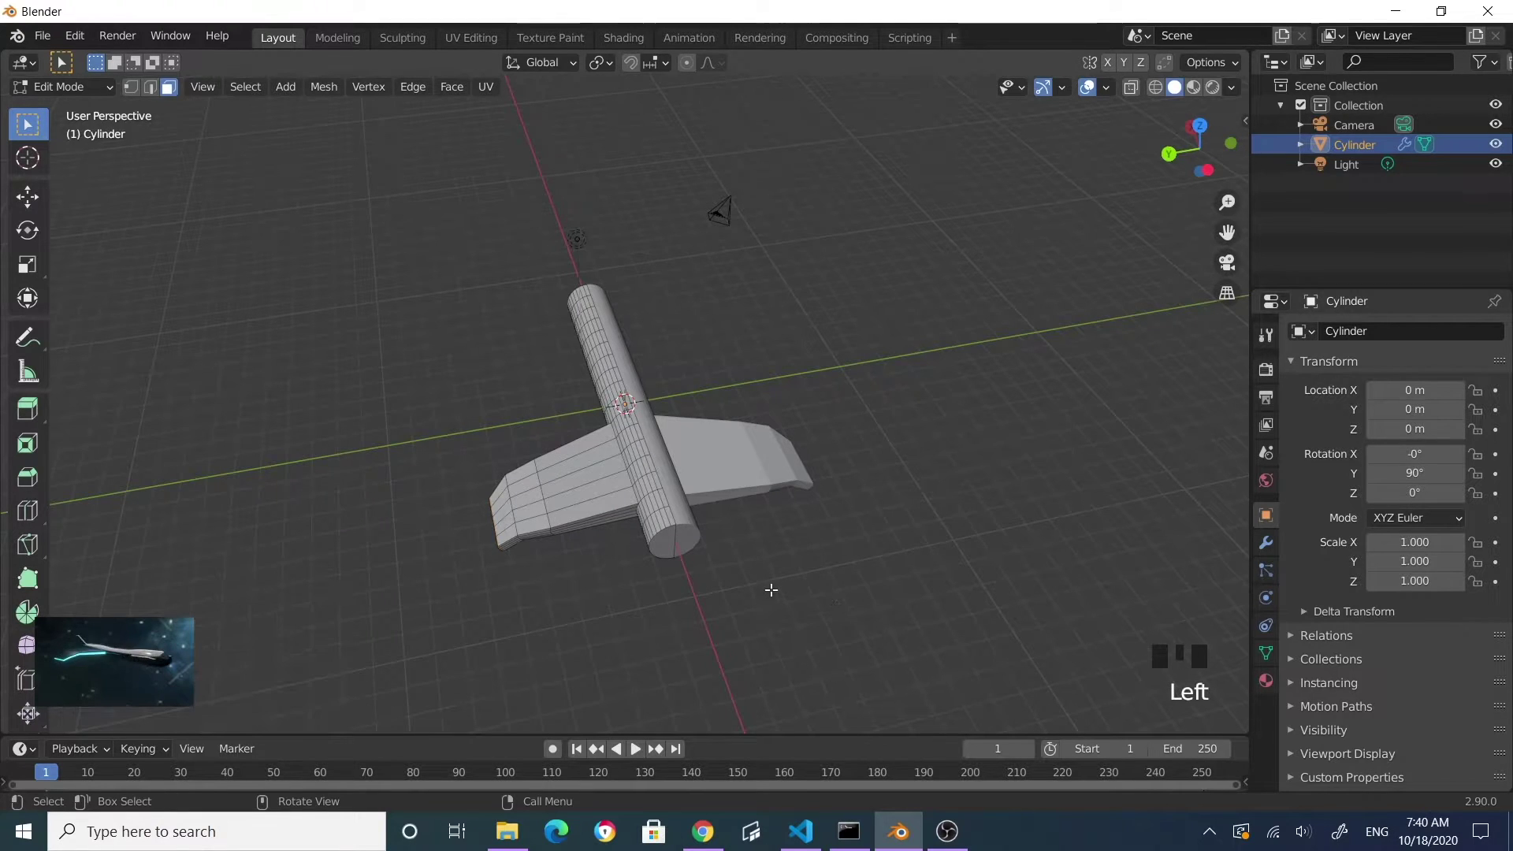
- Show the model in the back orthographic view with X-ray enabled
middle_drag(773, 593, 969, 567)
scroll(846, 560, up, 3)
middle_drag(846, 560, 682, 533)
key(KP_3)
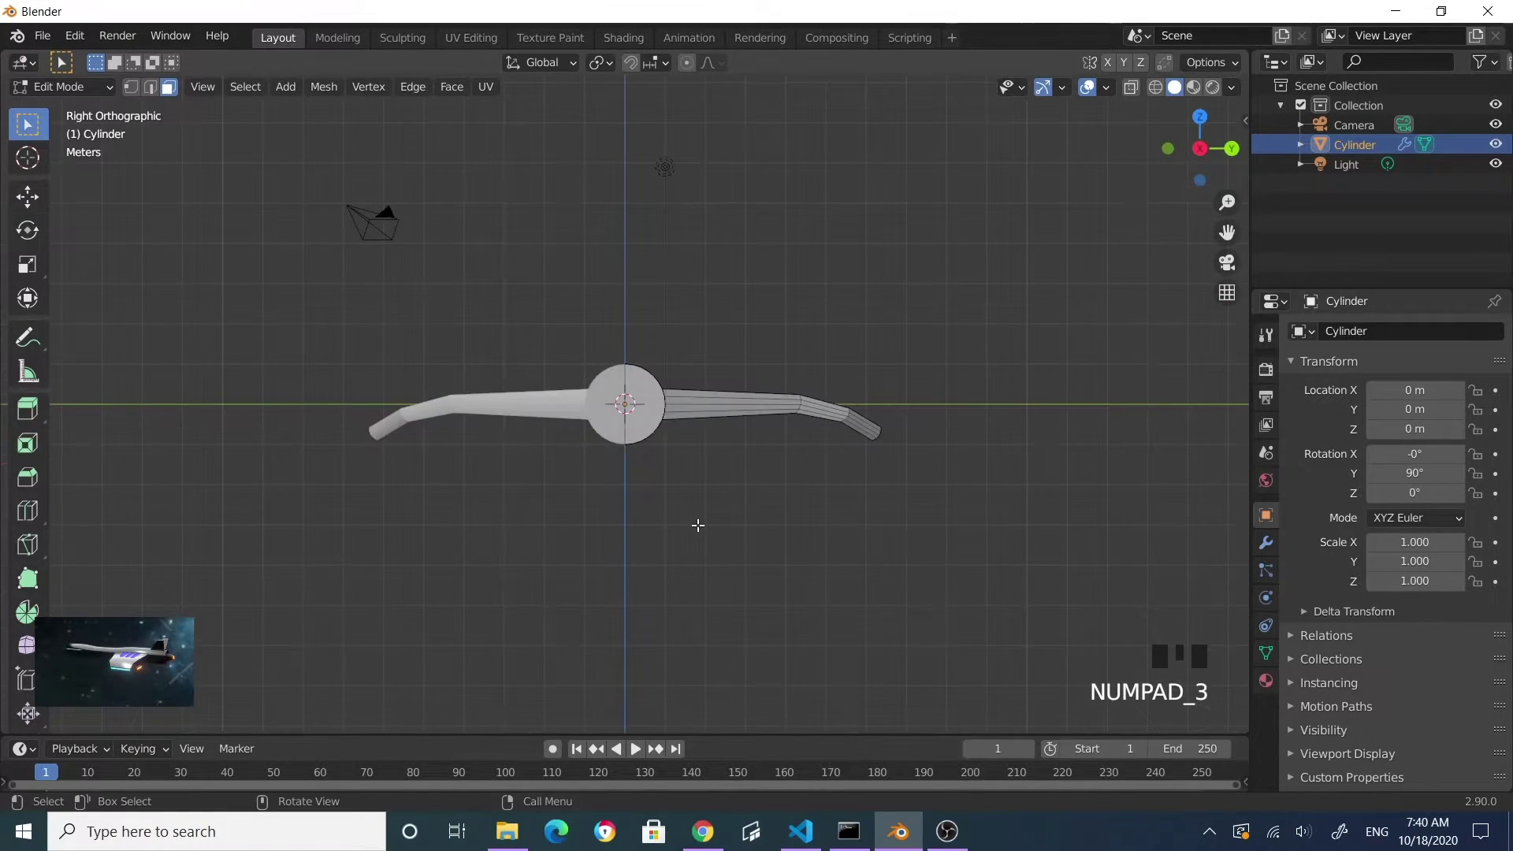
key(KP_1)
key(KP_1)
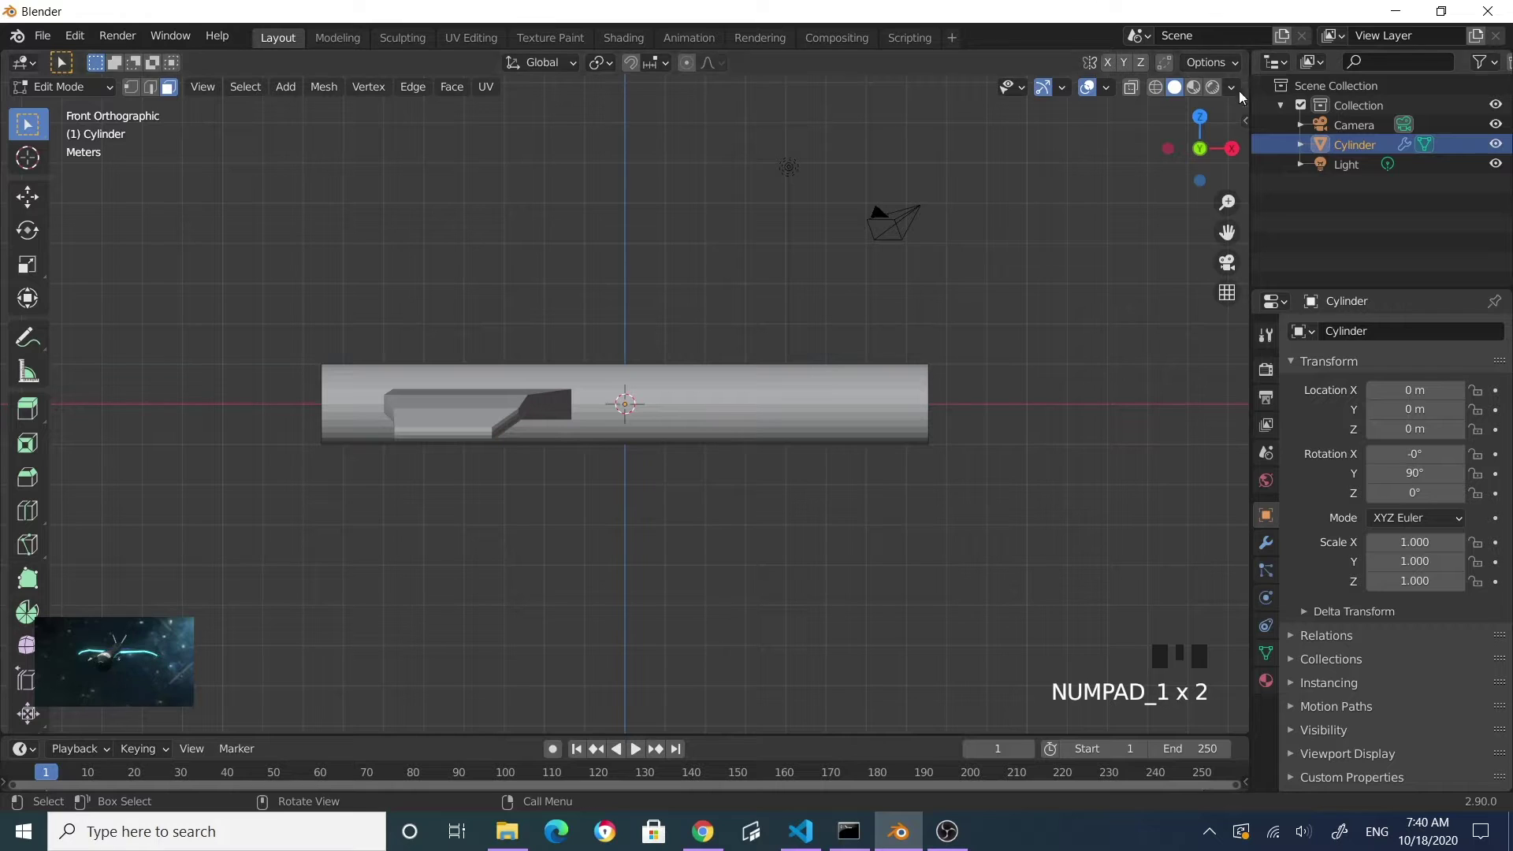
click(1200, 148)
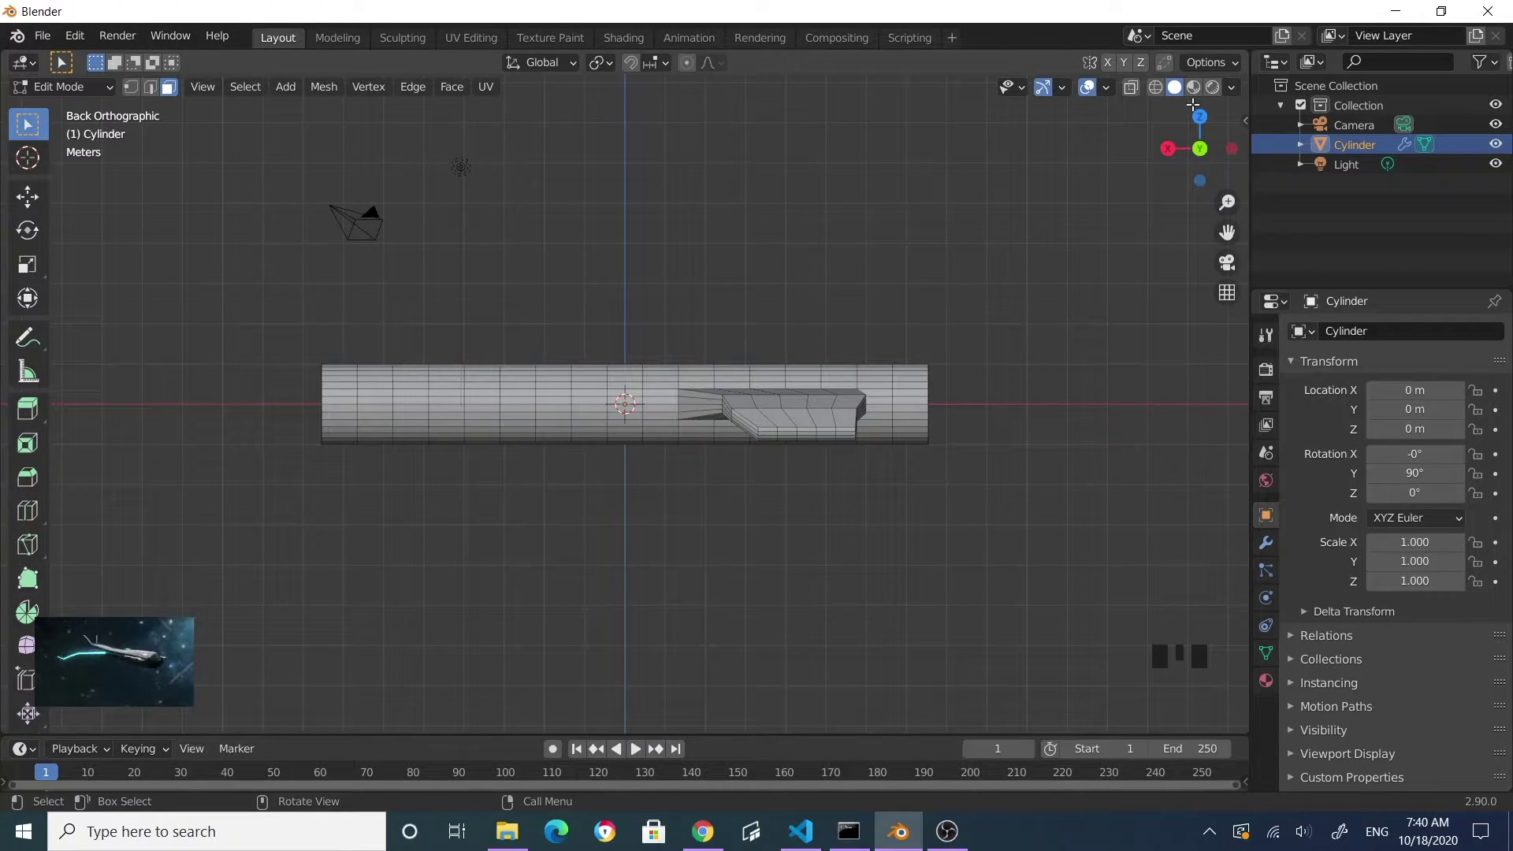
click(1132, 88)
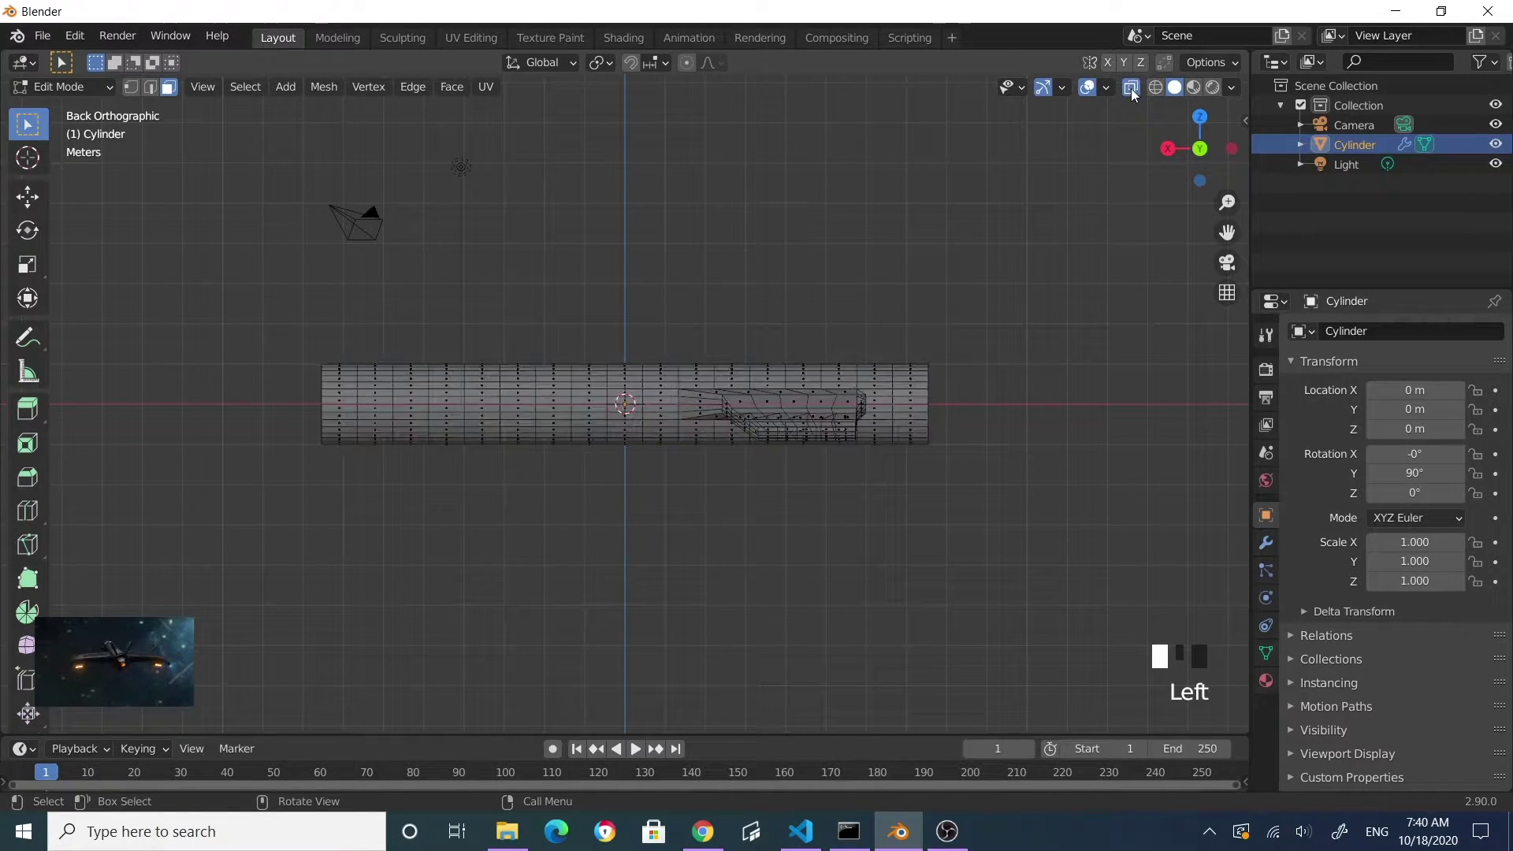
- Scale the faces of the fuselage's middle section to about 0.74 using proportional editing with a size of about 2.59, forming a smooth waist
drag(509, 336, 641, 491)
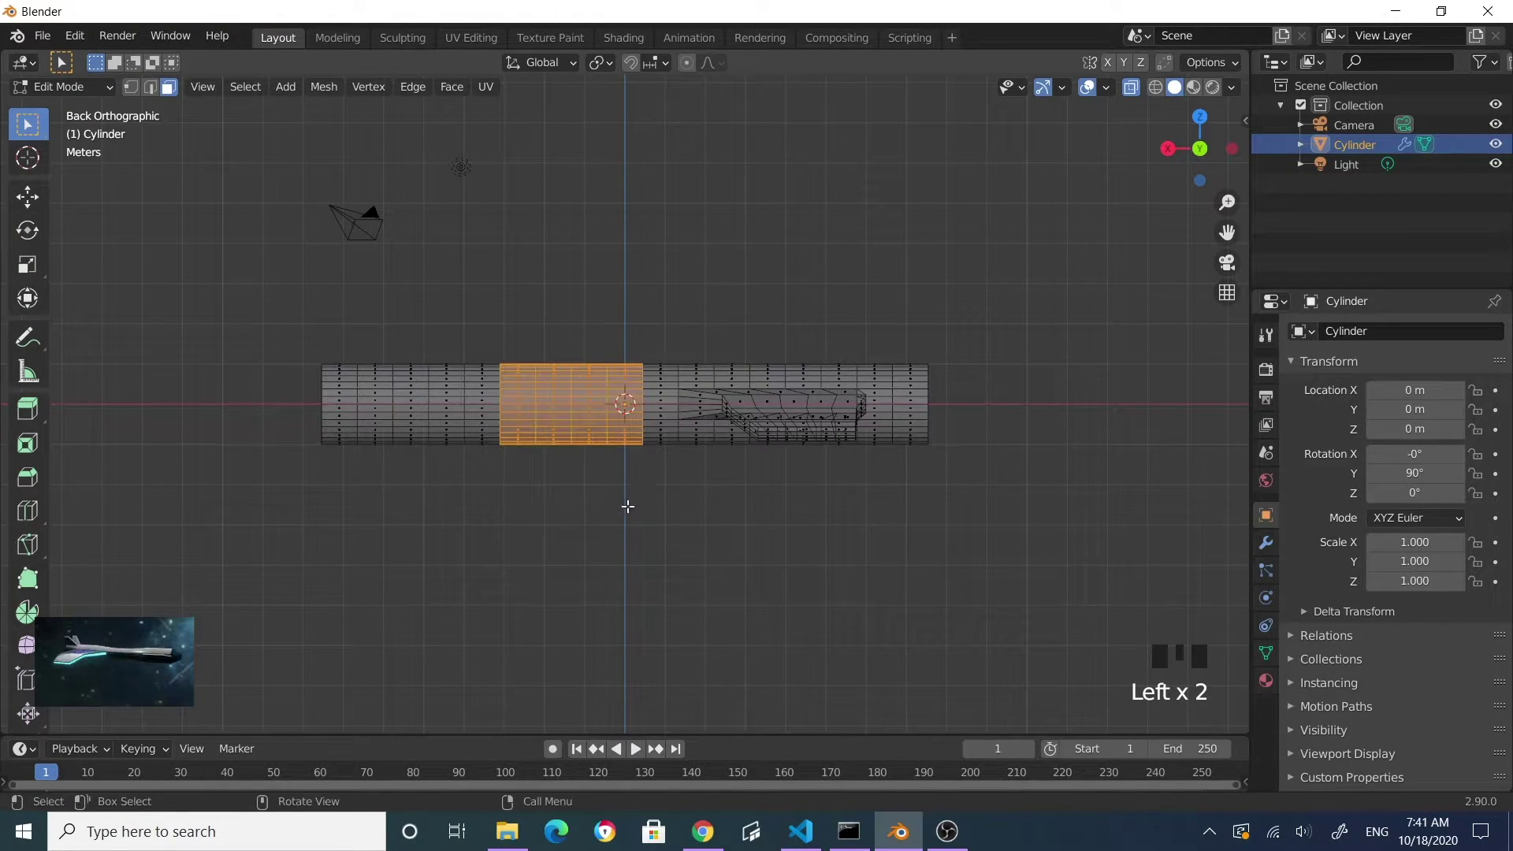
click(686, 65)
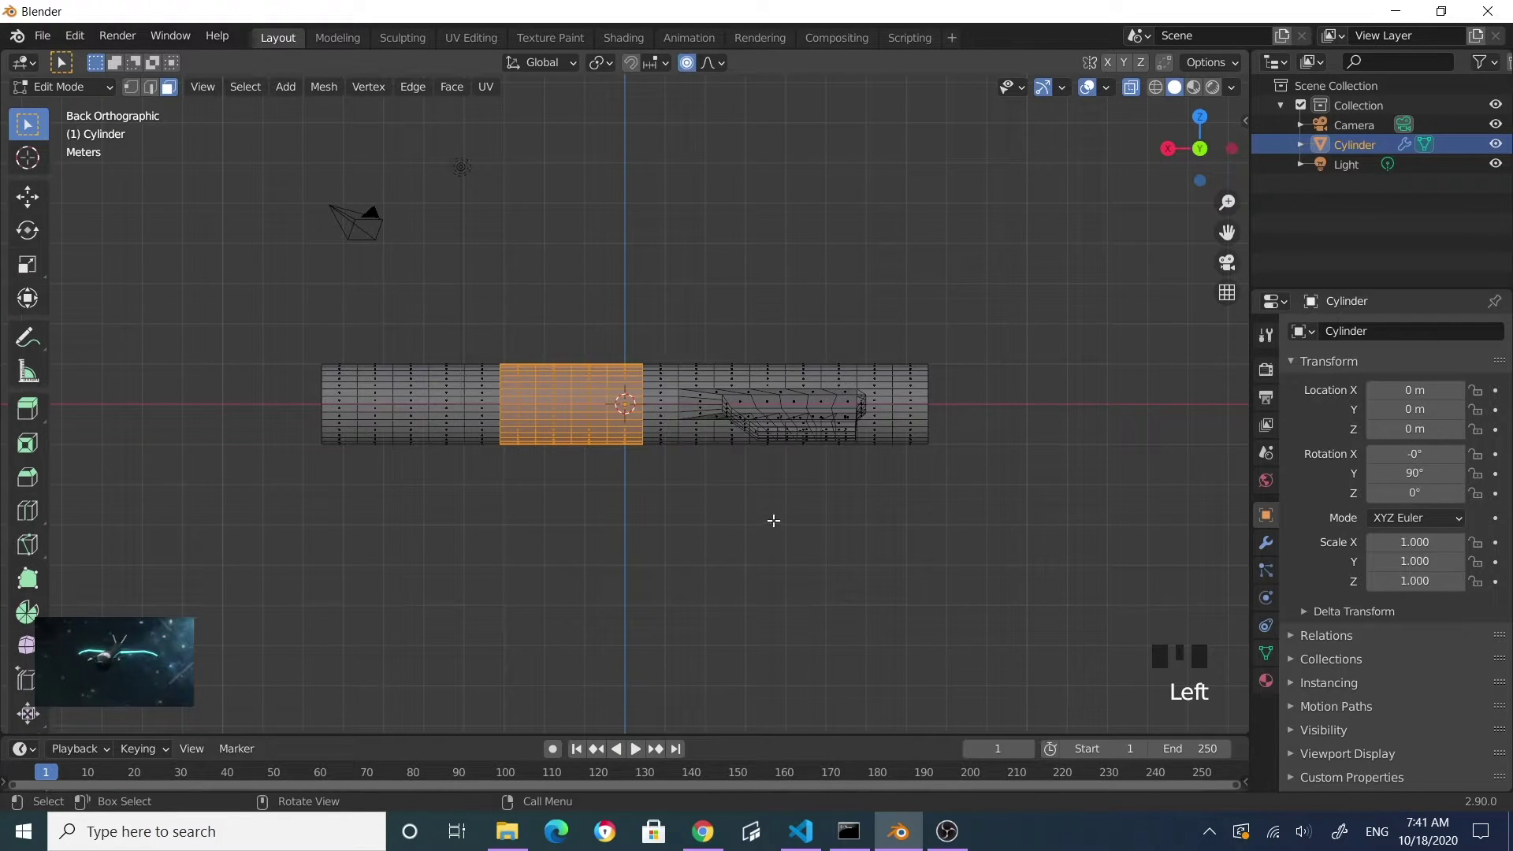
key(s)
scroll(752, 516, down, 10)
scroll(753, 517, up, 3)
scroll(753, 516, up, 1)
scroll(752, 516, down, 2)
scroll(753, 517, down, 1)
scroll(752, 516, up, 2)
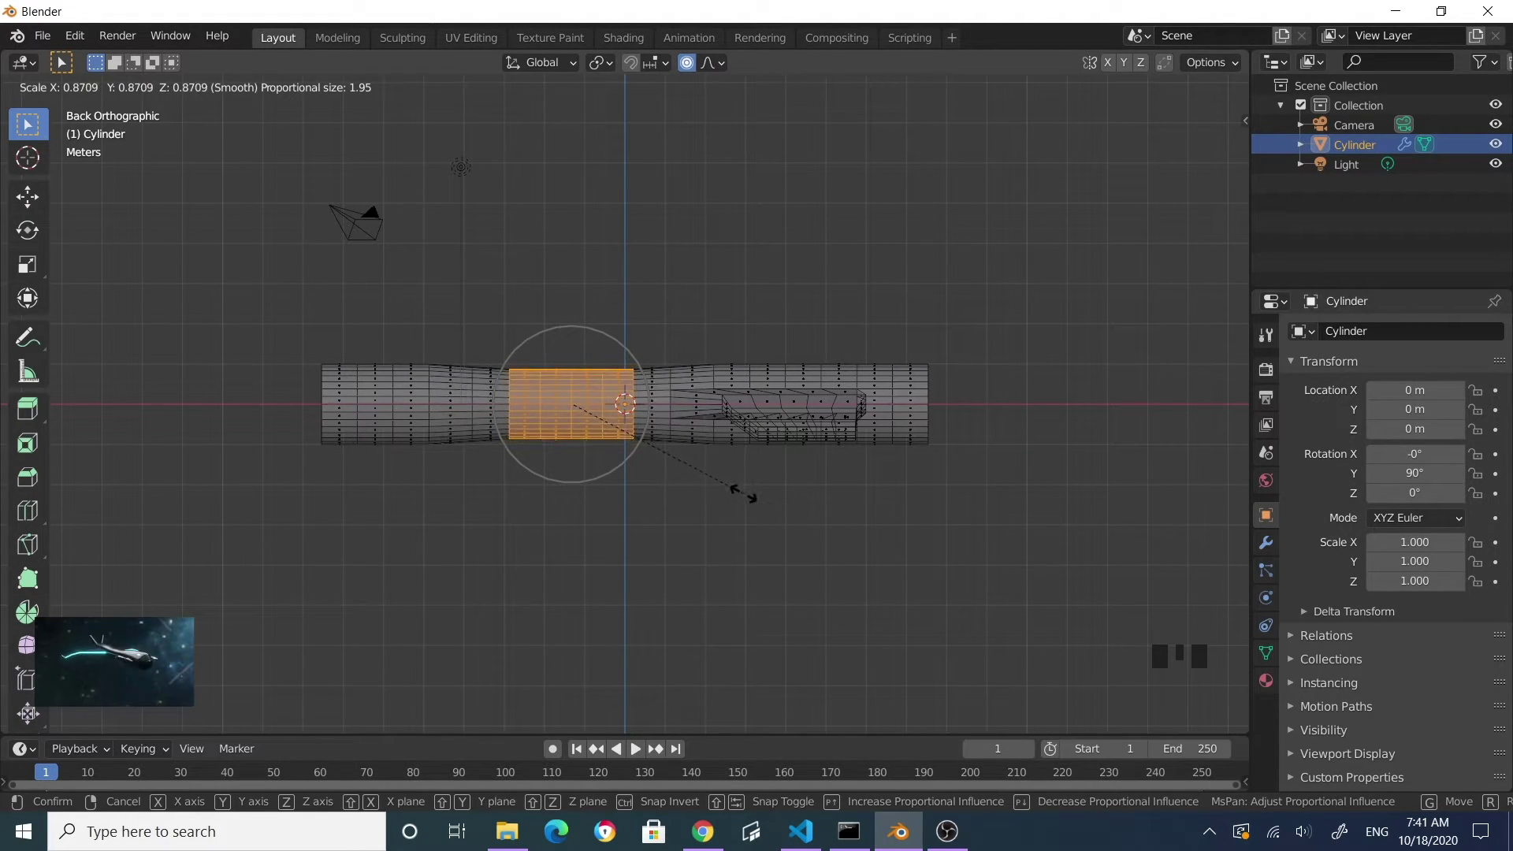
scroll(728, 486, down, 3)
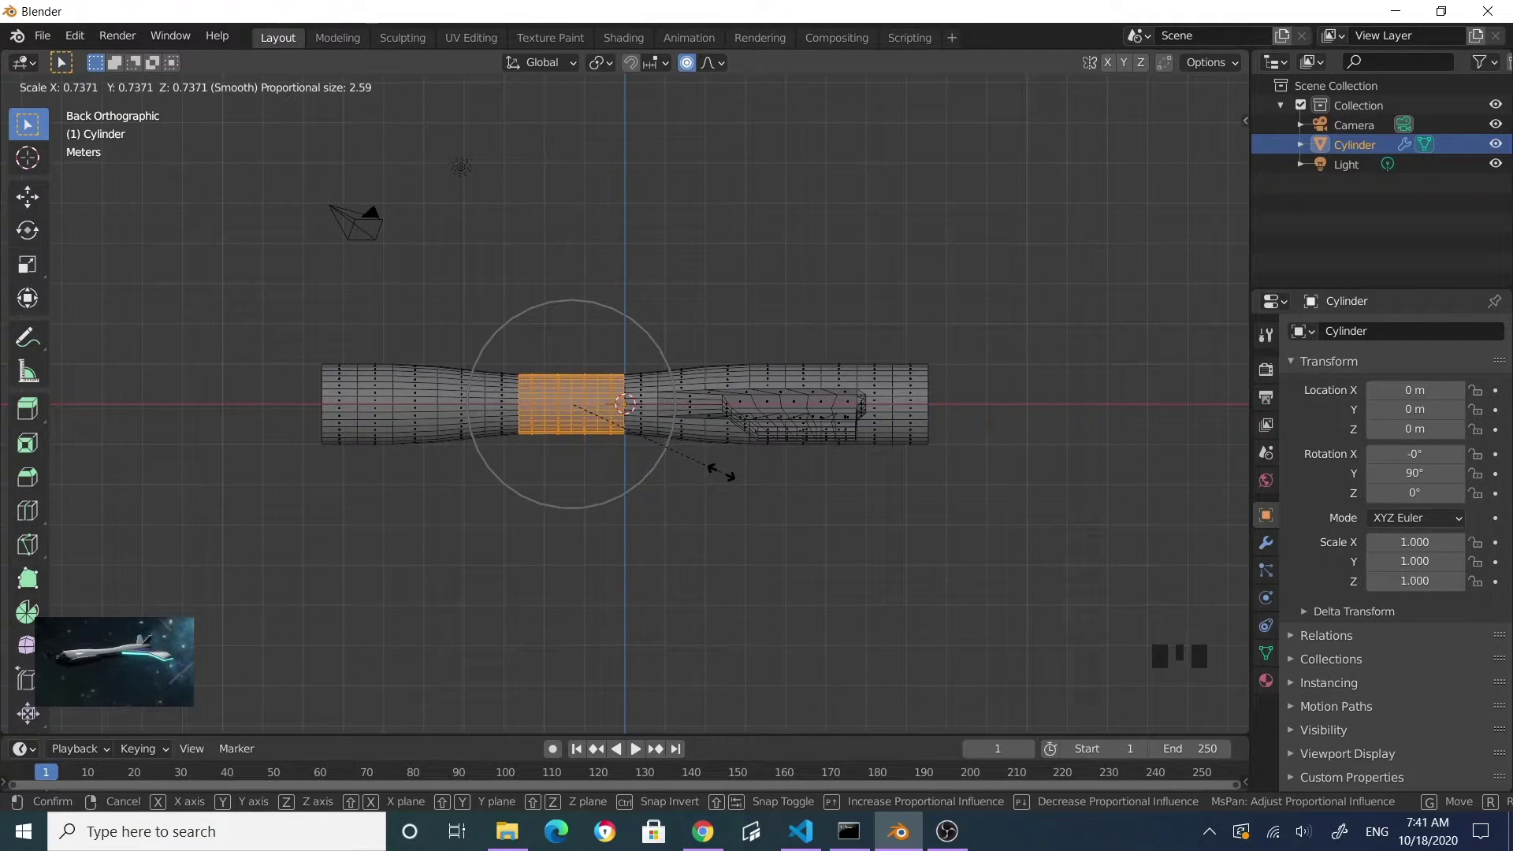
click(721, 471)
click(540, 450)
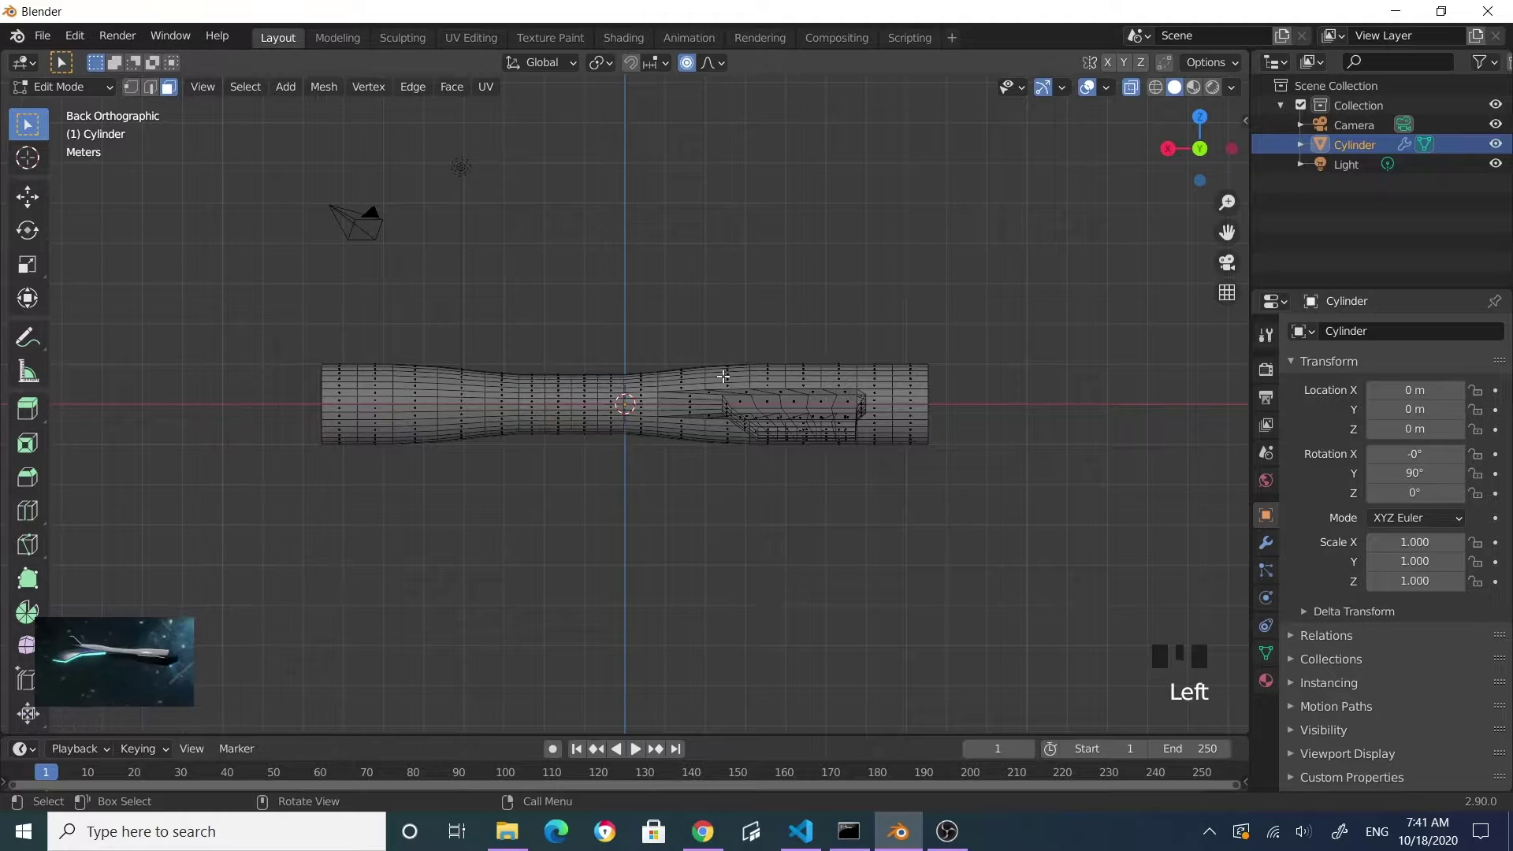
- Disable X-ray and inset the fuselage's front end face by about 0.1 m with Boundary off
click(1130, 93)
click(678, 560)
middle_drag(679, 560, 888, 528)
click(694, 482)
scroll(738, 449, up, 3)
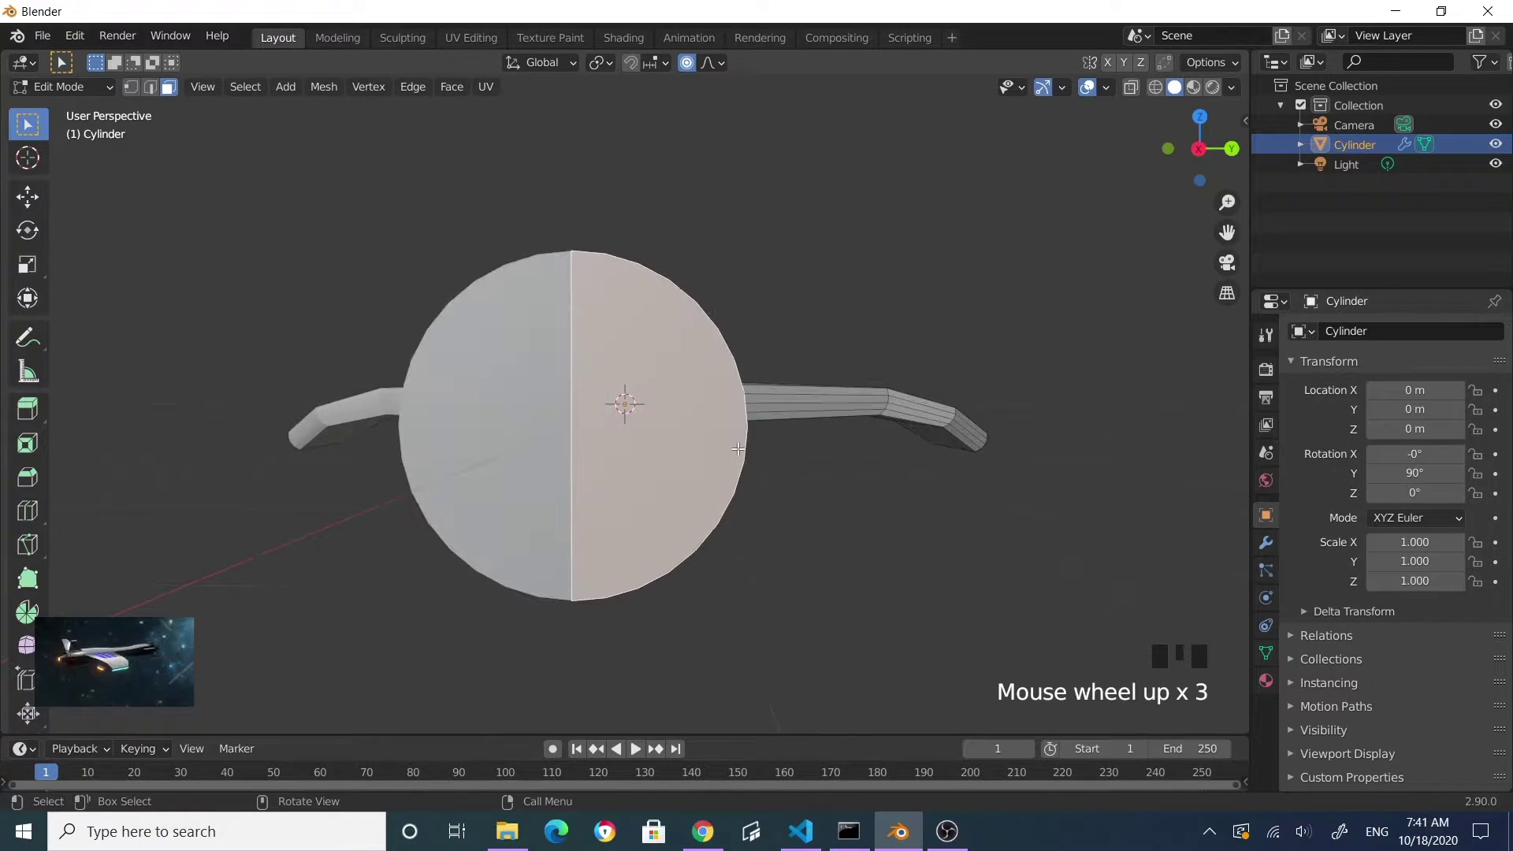
key(i)
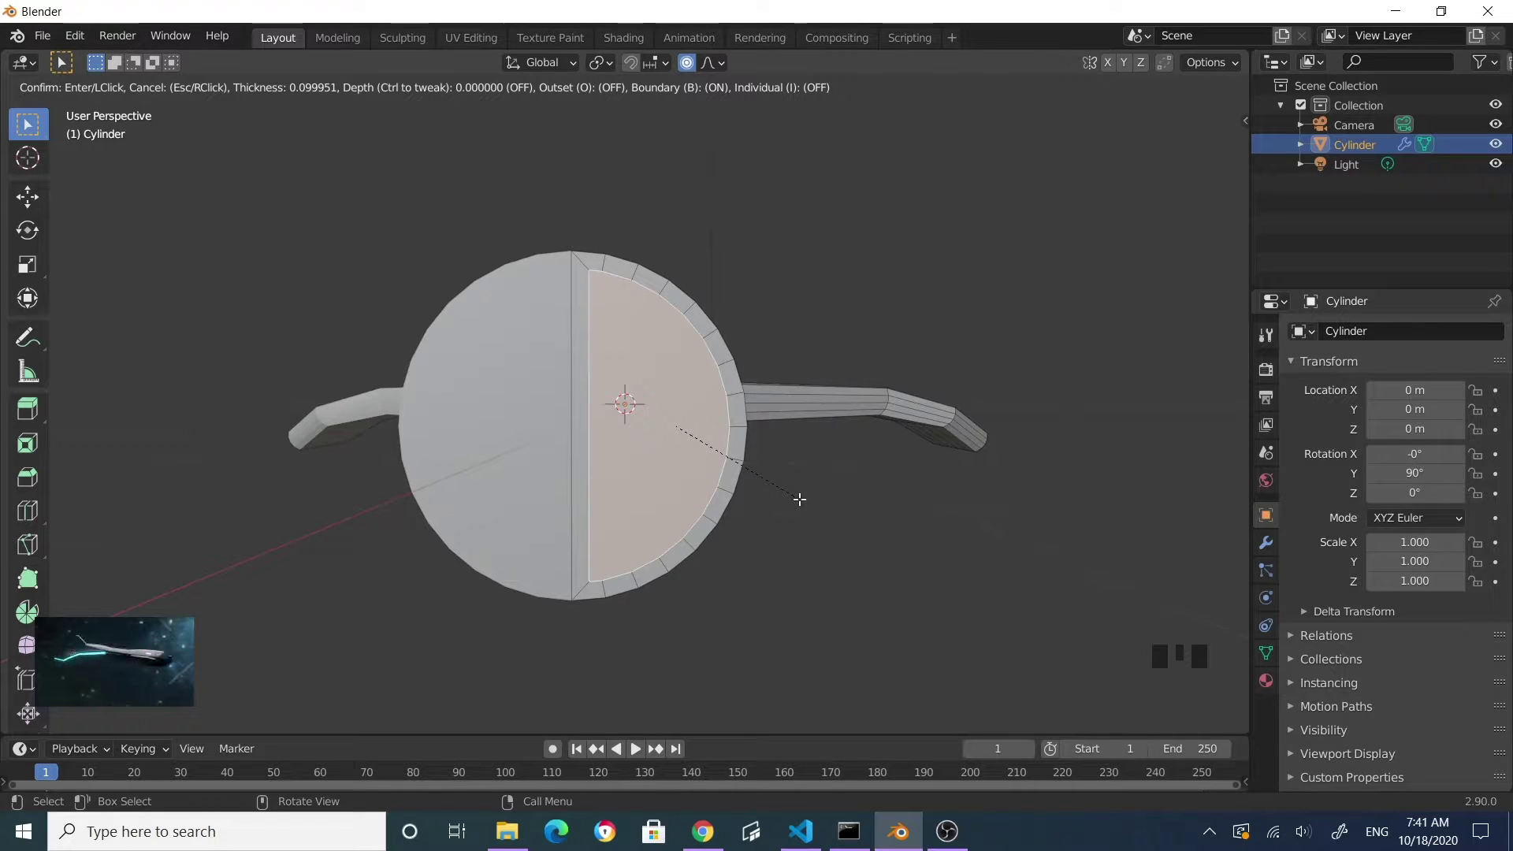
key(b)
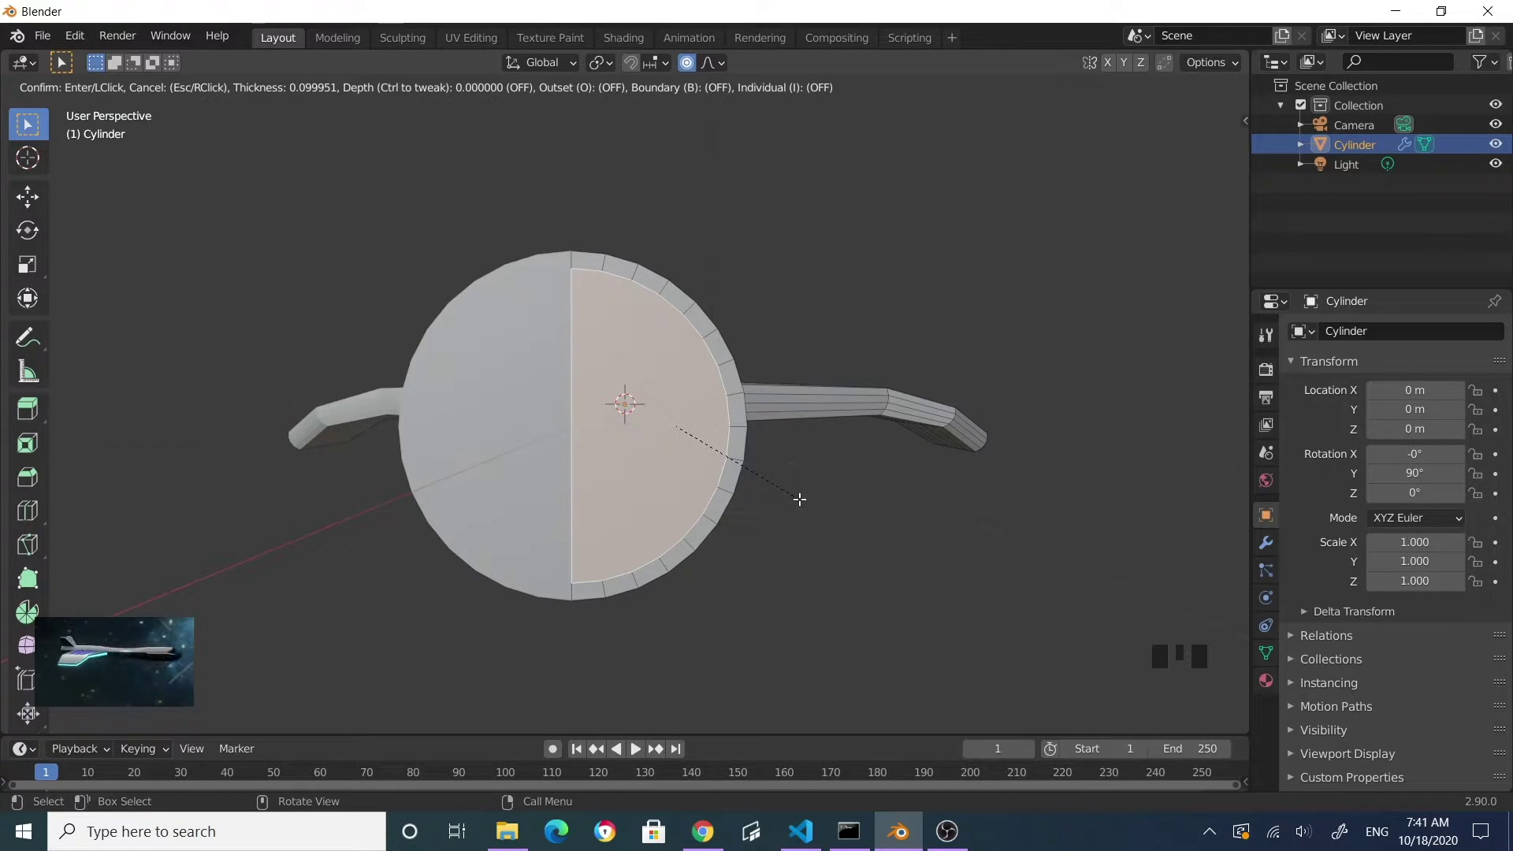
click(799, 498)
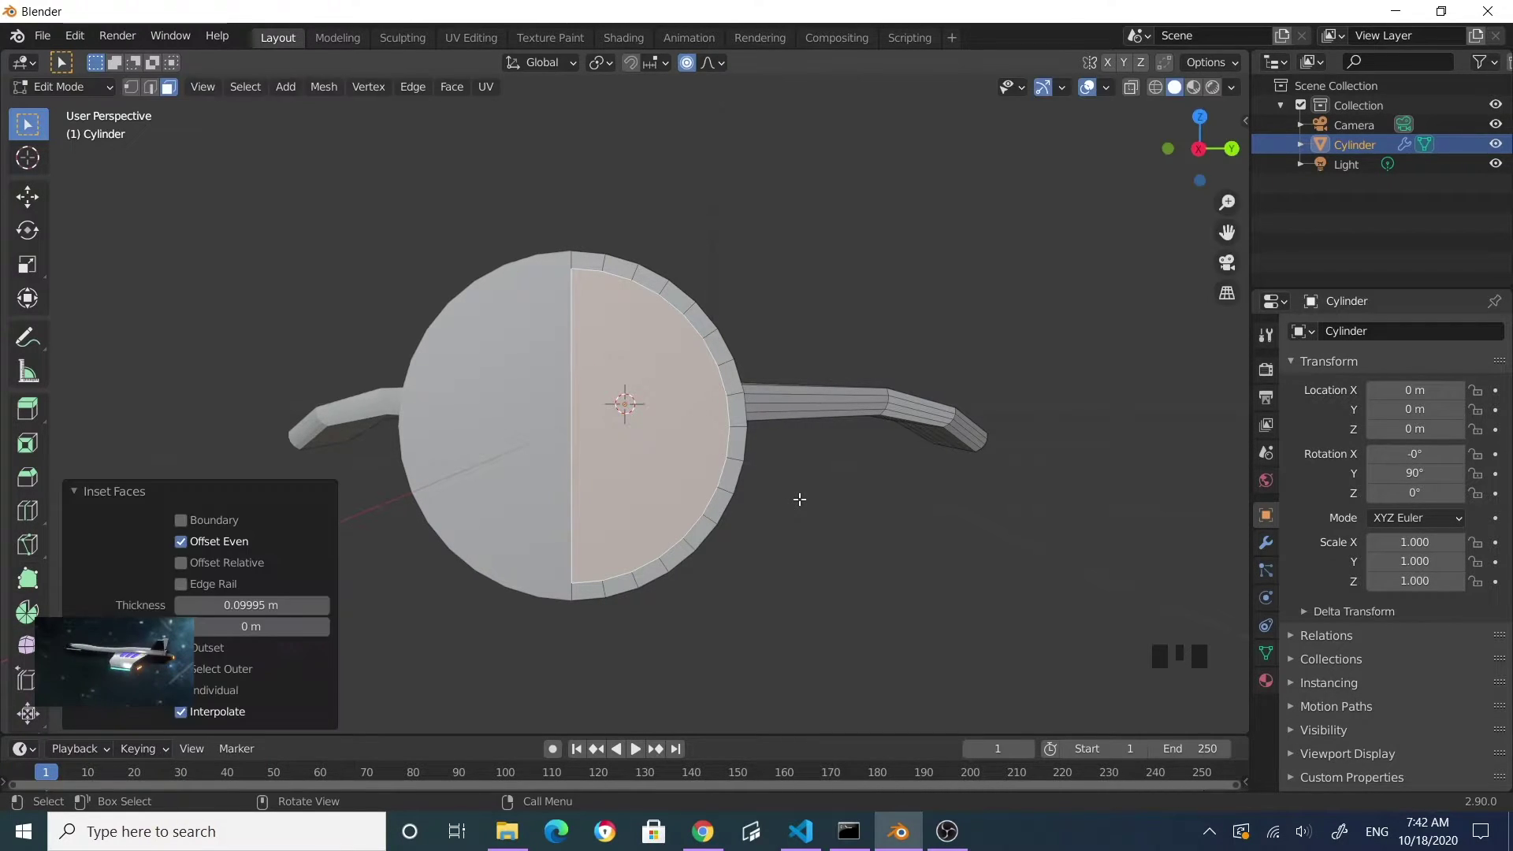
- Inset the front end face six more times toward the centre, the last by about 0.104 m, to build concentric rings
key(i)
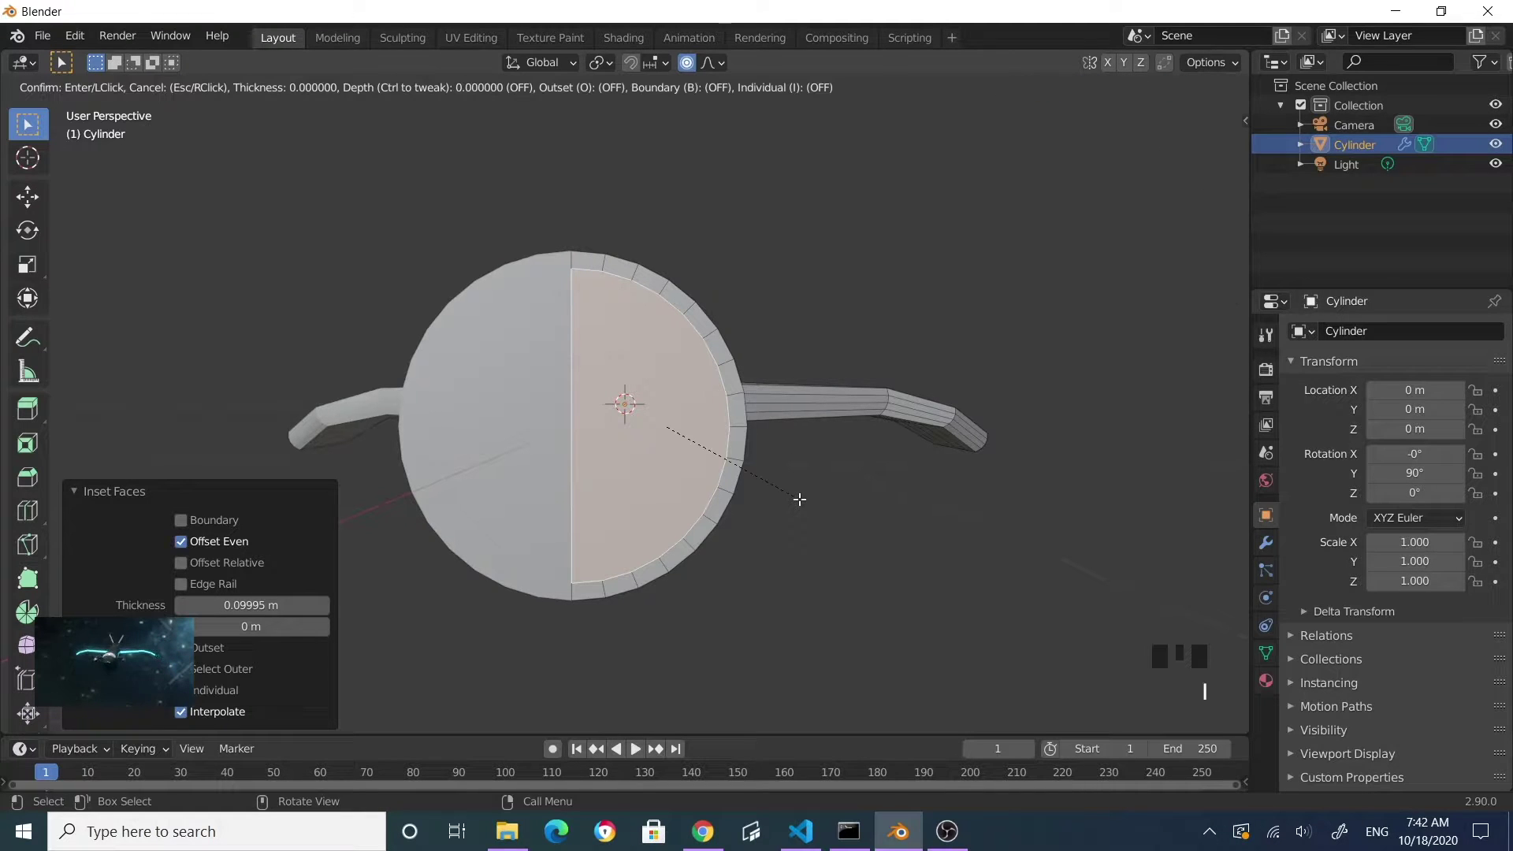
click(780, 483)
key(i)
click(758, 462)
key(i)
click(717, 441)
key(i)
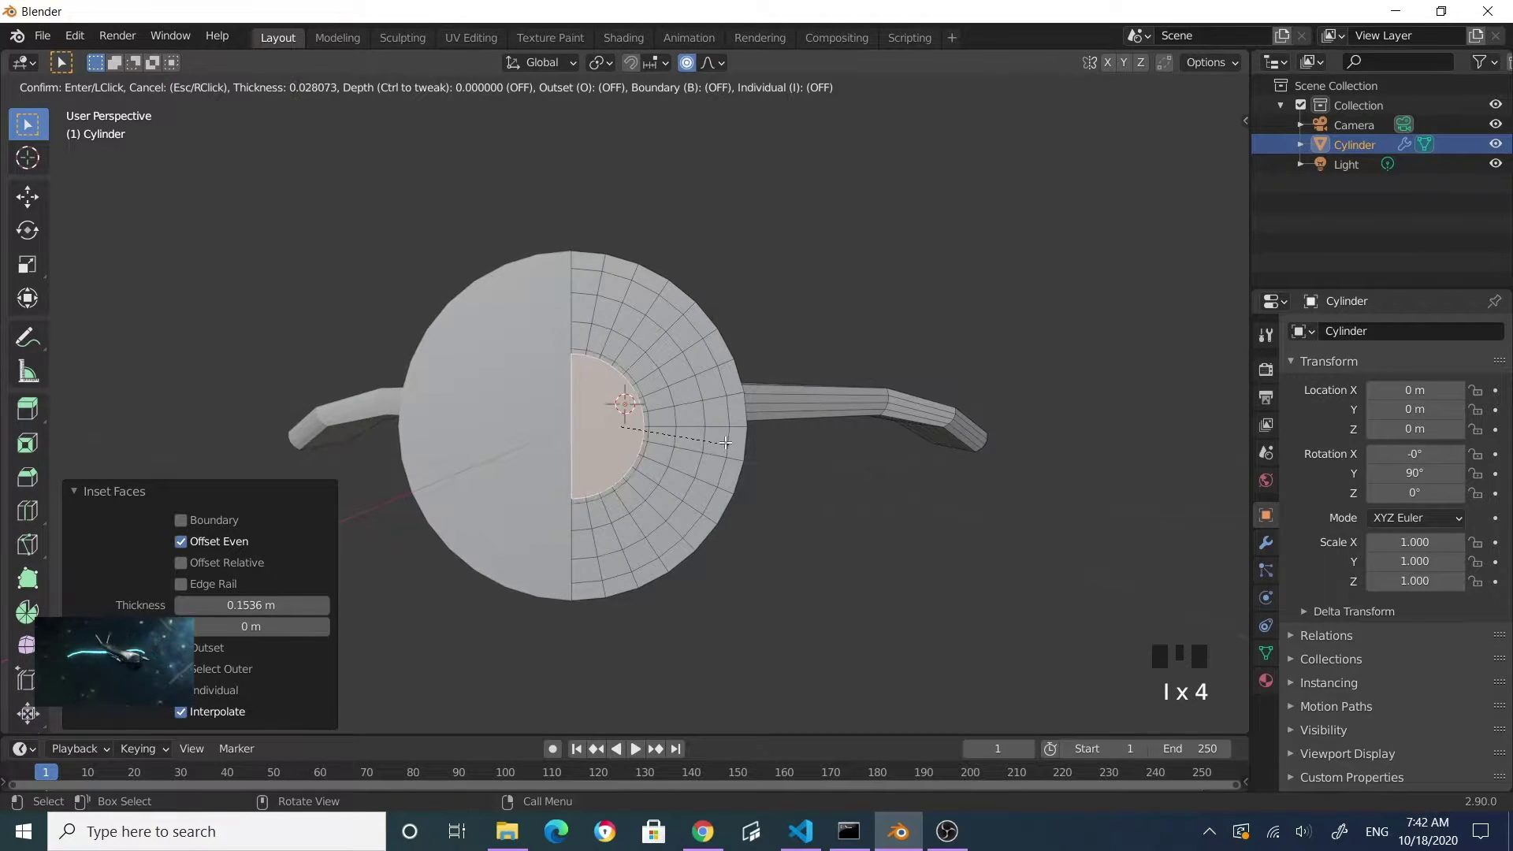
click(712, 435)
key(i)
click(694, 433)
key(i)
click(675, 430)
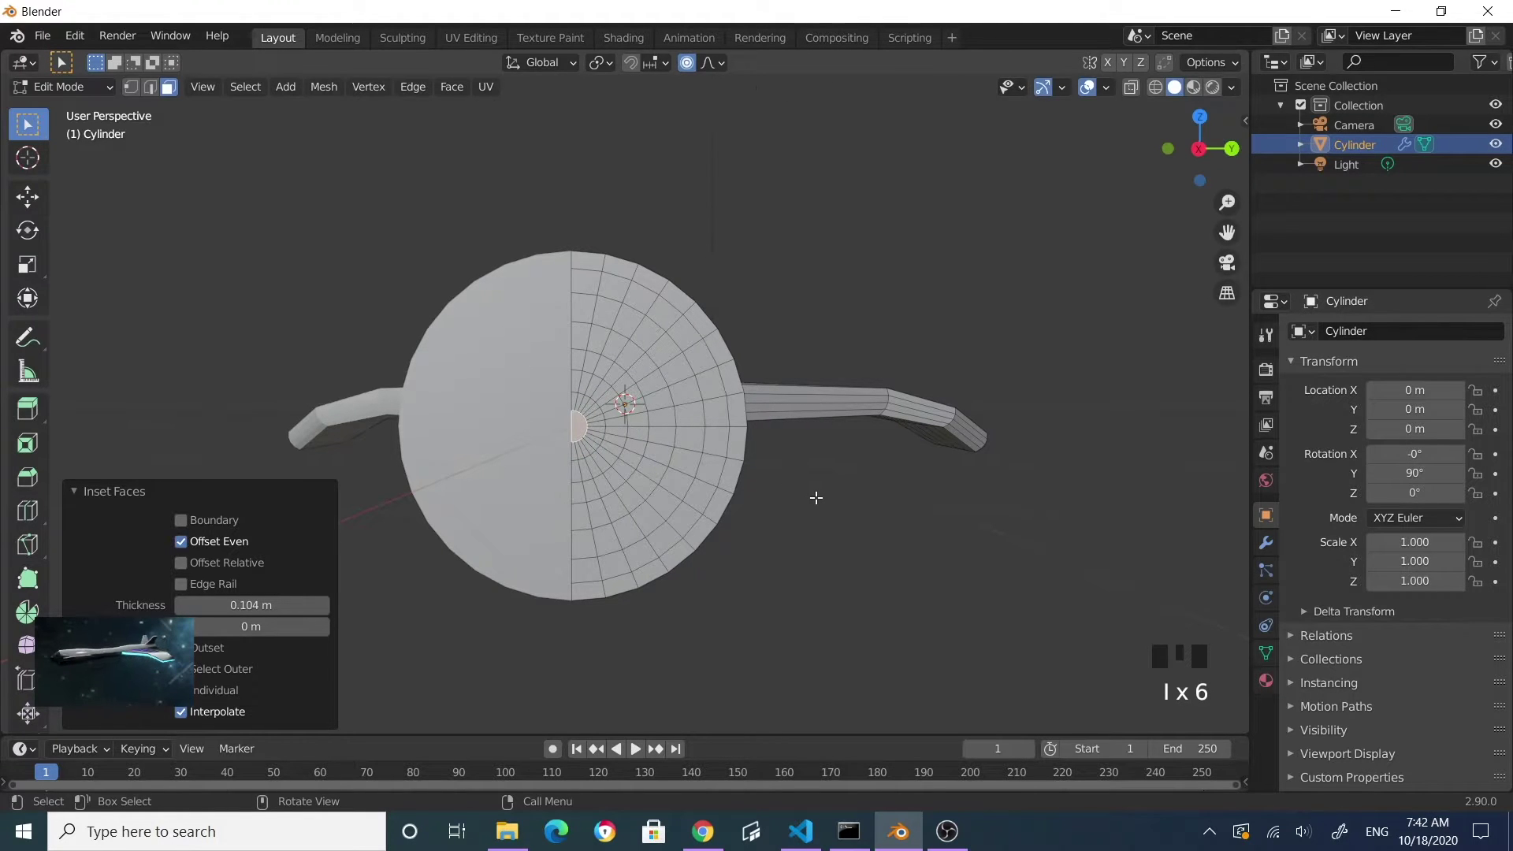
click(851, 526)
- Move the small centre face of the front rings about 1.98 m along X with a proportional size of about 1.46 to form a rounded nose
middle_drag(851, 526, 797, 493)
scroll(734, 543, down, 3)
scroll(489, 438, up, 5)
scroll(442, 468, down, 2)
middle_drag(442, 469, 633, 459)
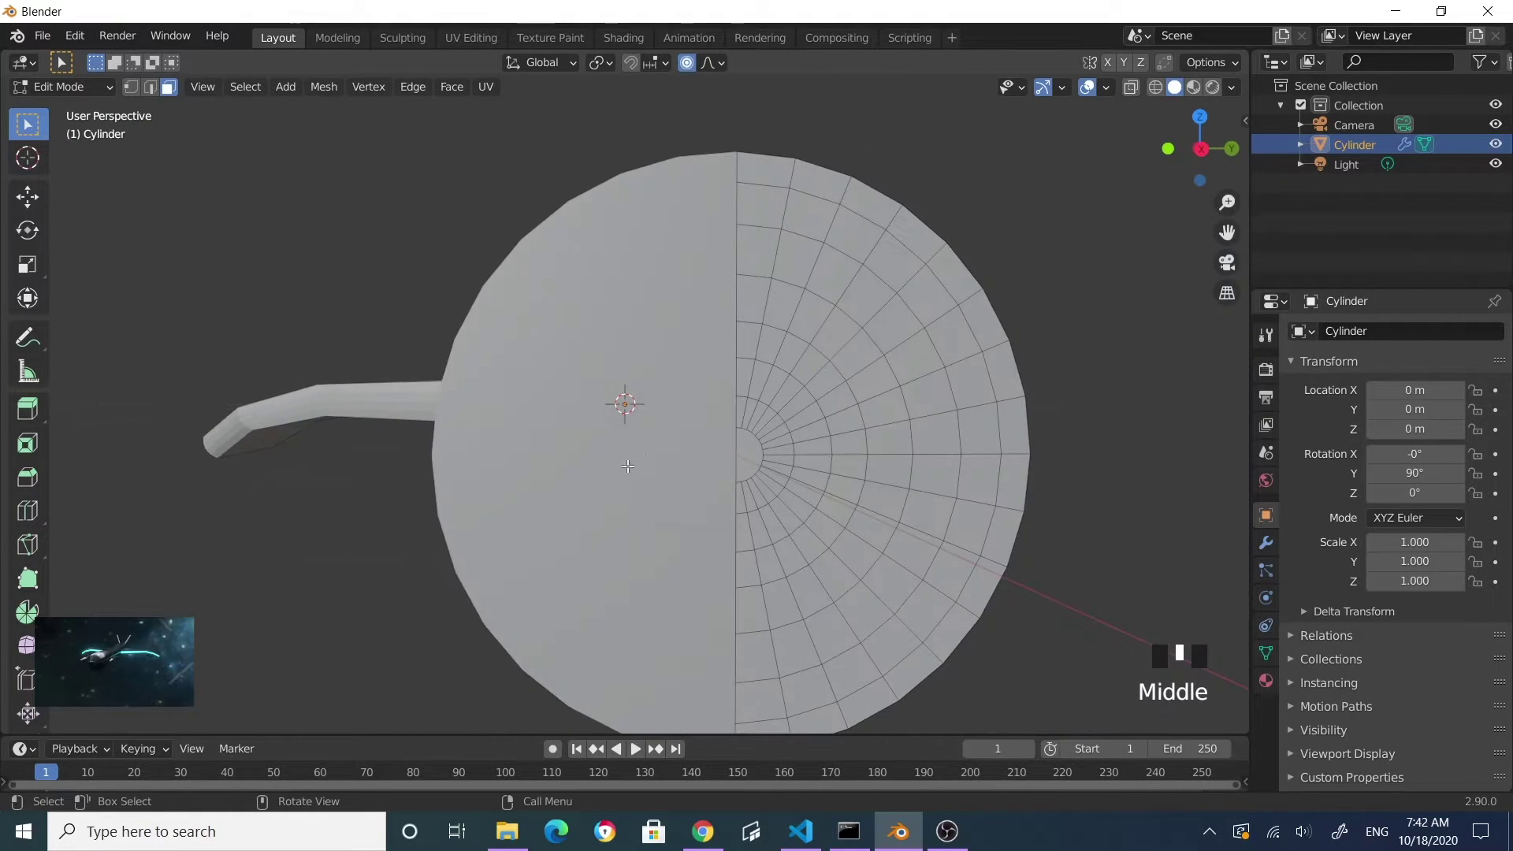
click(734, 451)
click(734, 452)
middle_drag(839, 468, 783, 479)
scroll(783, 479, down, 3)
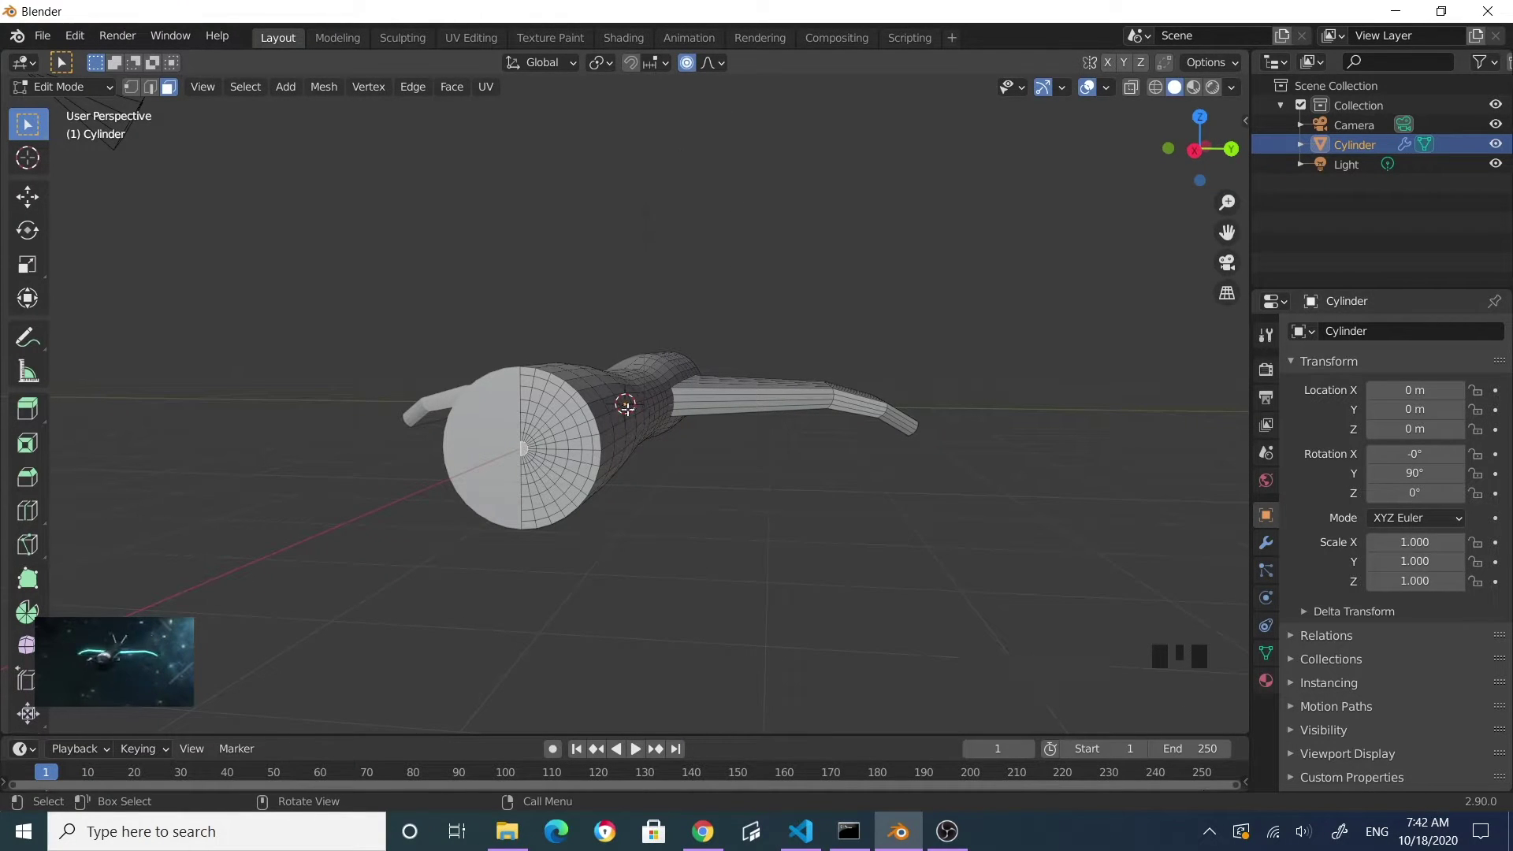
middle_drag(676, 511, 587, 517)
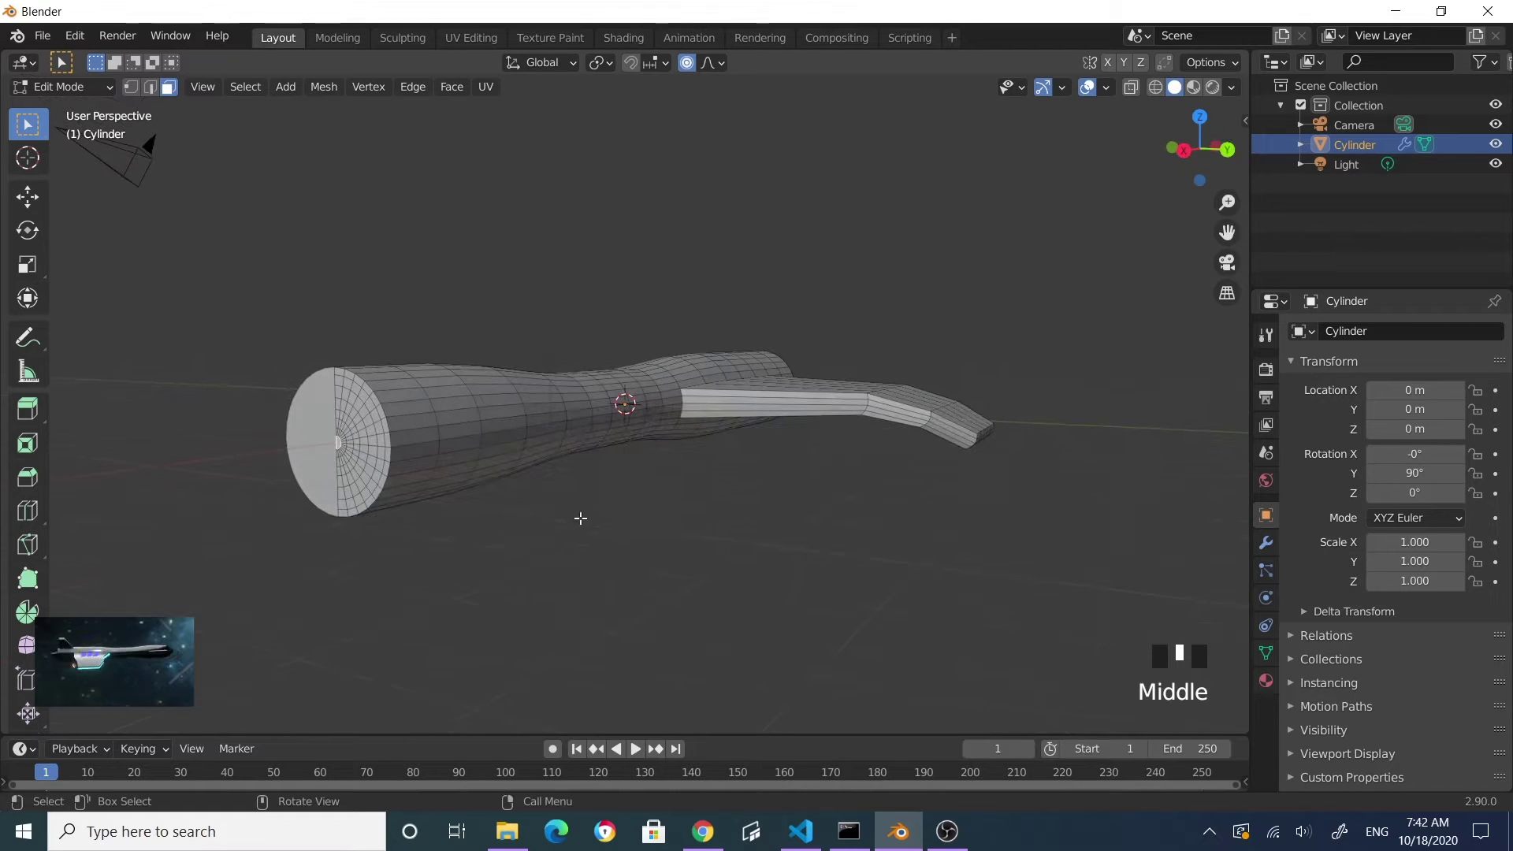
key(g)
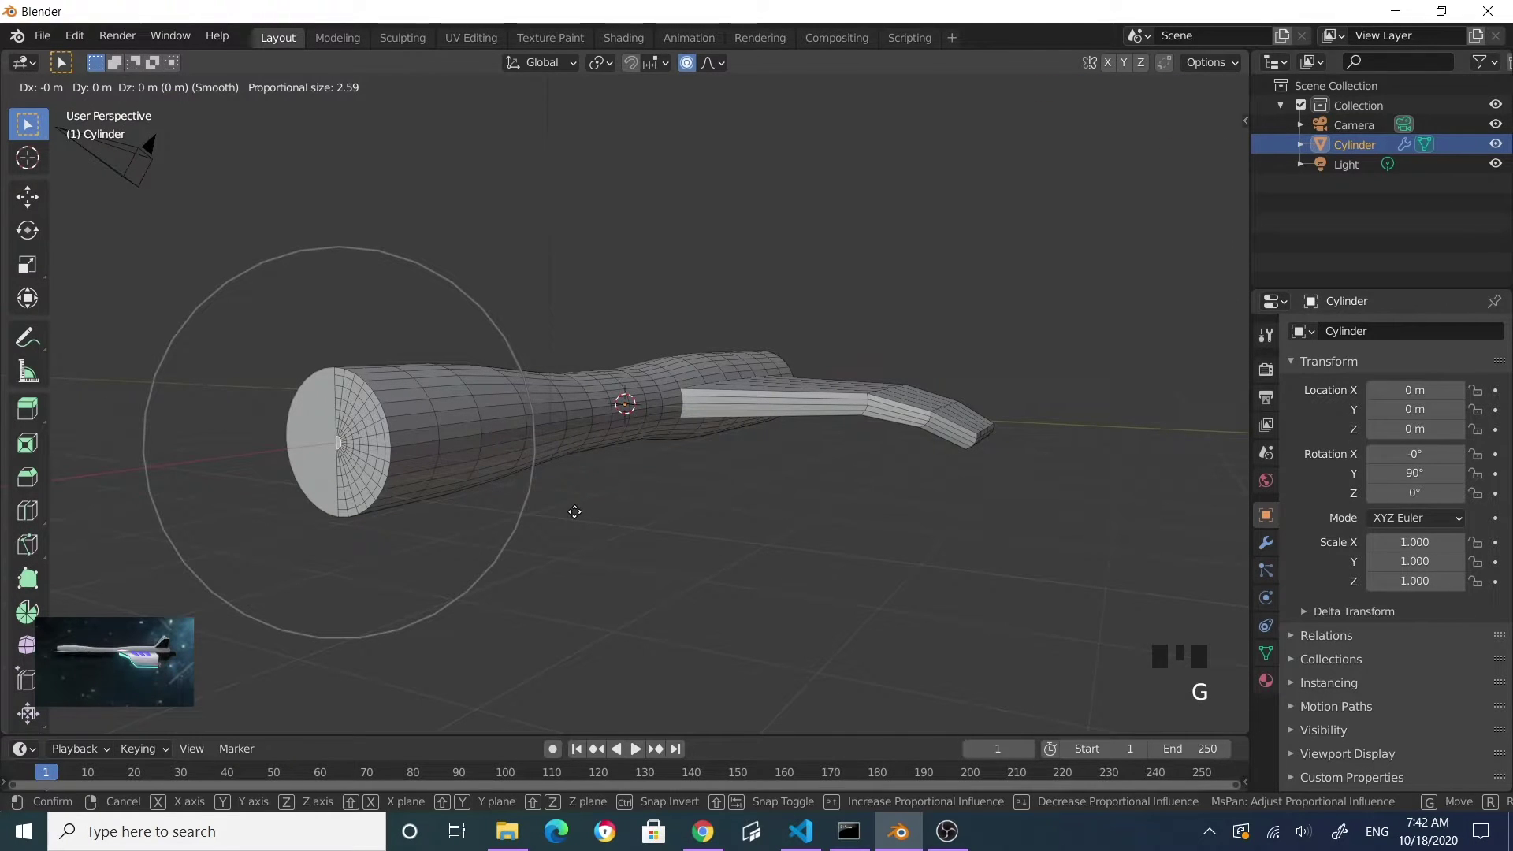
key(x)
scroll(538, 518, up, 9)
scroll(540, 516, up, 4)
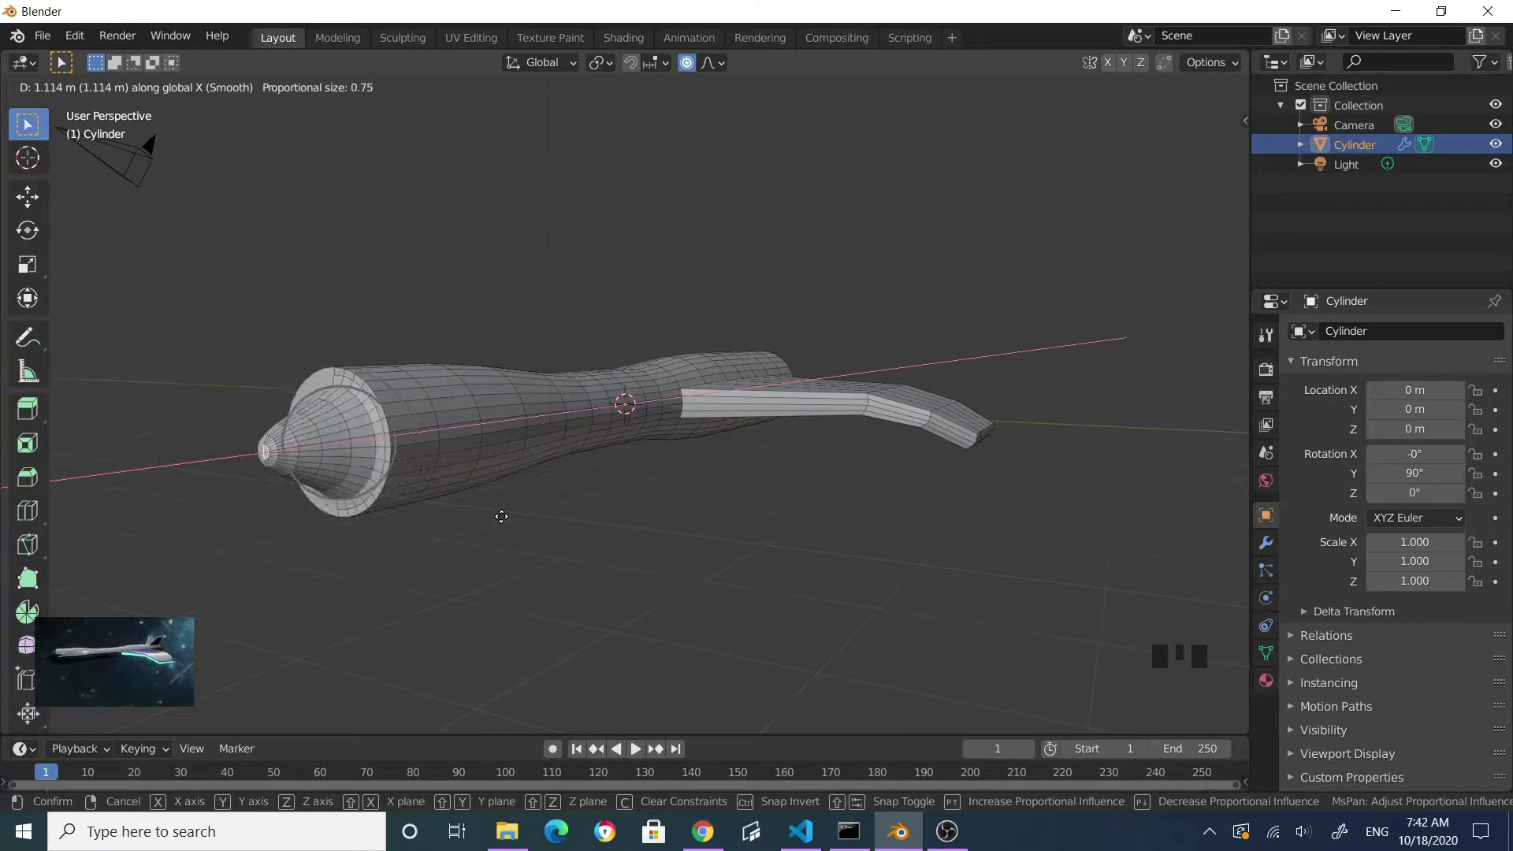
scroll(497, 517, down, 6)
scroll(468, 520, down, 1)
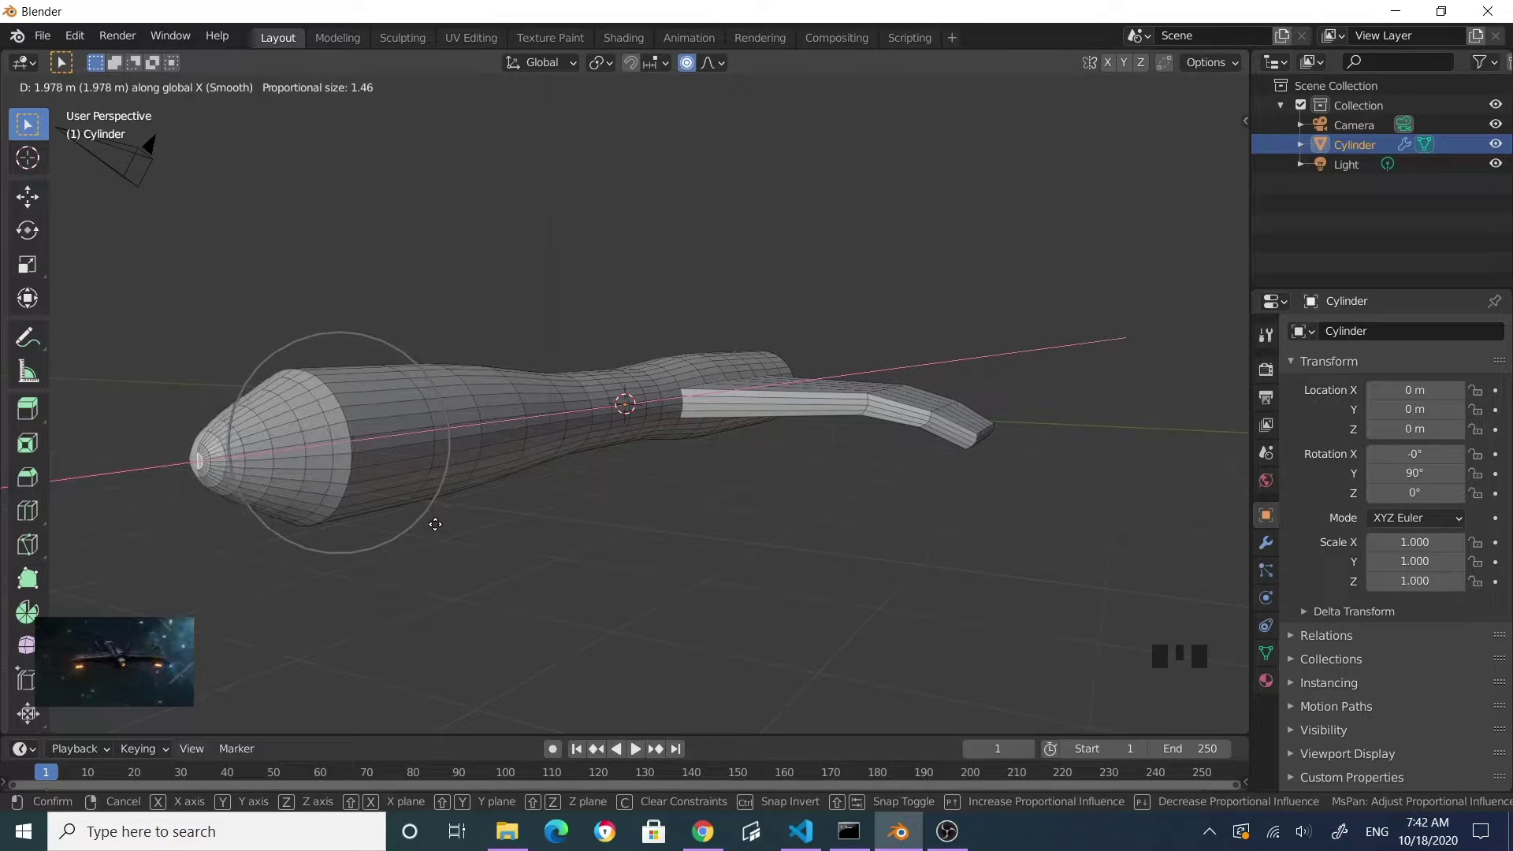
click(438, 524)
- Inset the left half of the fuselage's rear end face by about 0.114 m with Boundary off
middle_drag(575, 531, 523, 527)
scroll(614, 544, down, 4)
scroll(611, 500, up, 3)
scroll(1055, 532, down, 3)
middle_drag(1054, 532, 741, 473)
scroll(651, 520, up, 2)
scroll(742, 473, up, 2)
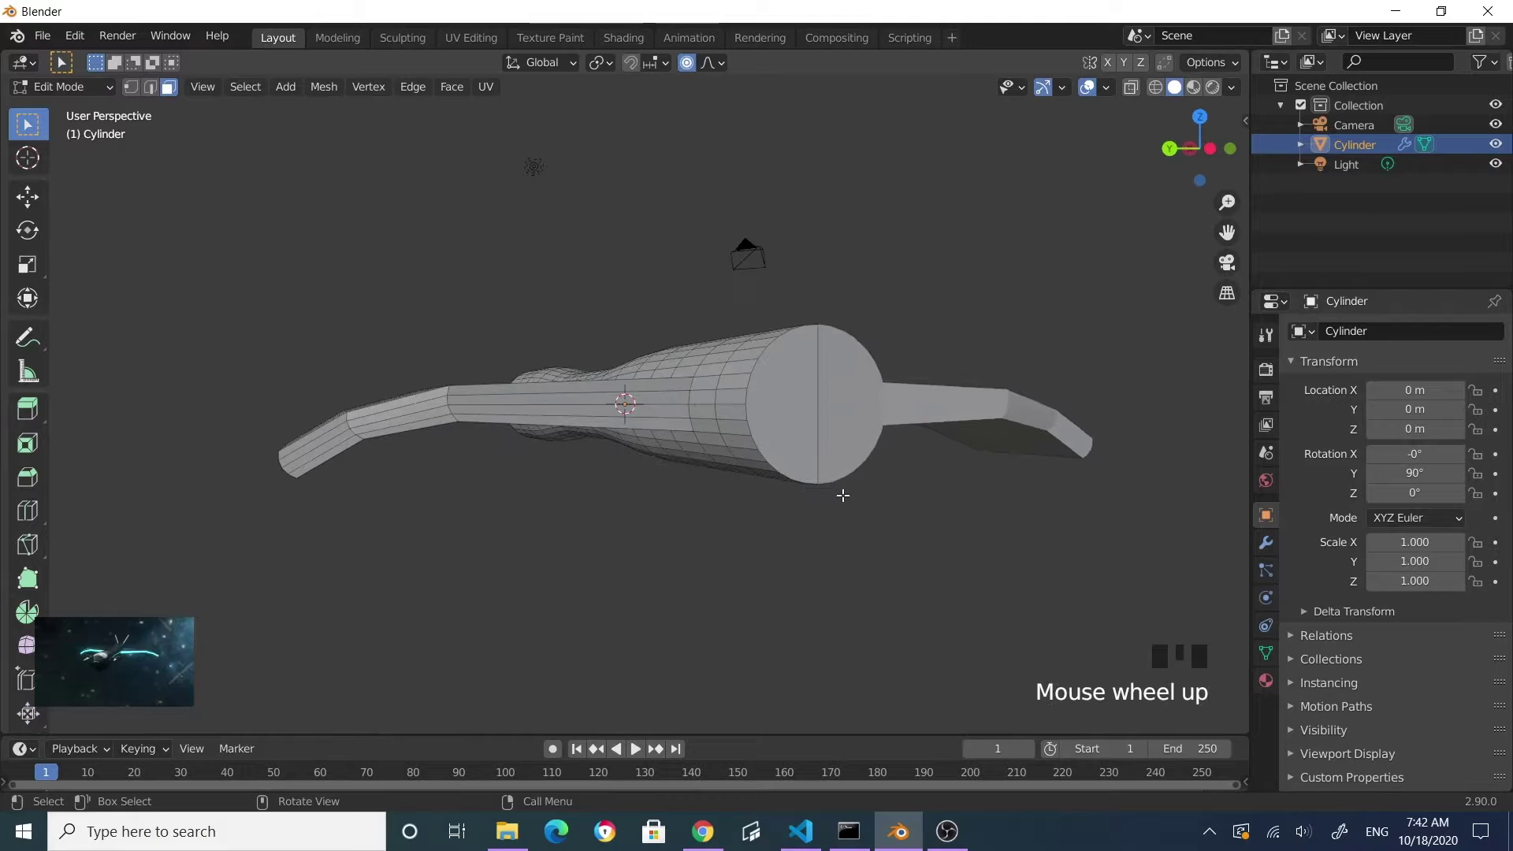
middle_drag(841, 496, 804, 497)
click(691, 434)
click(648, 451)
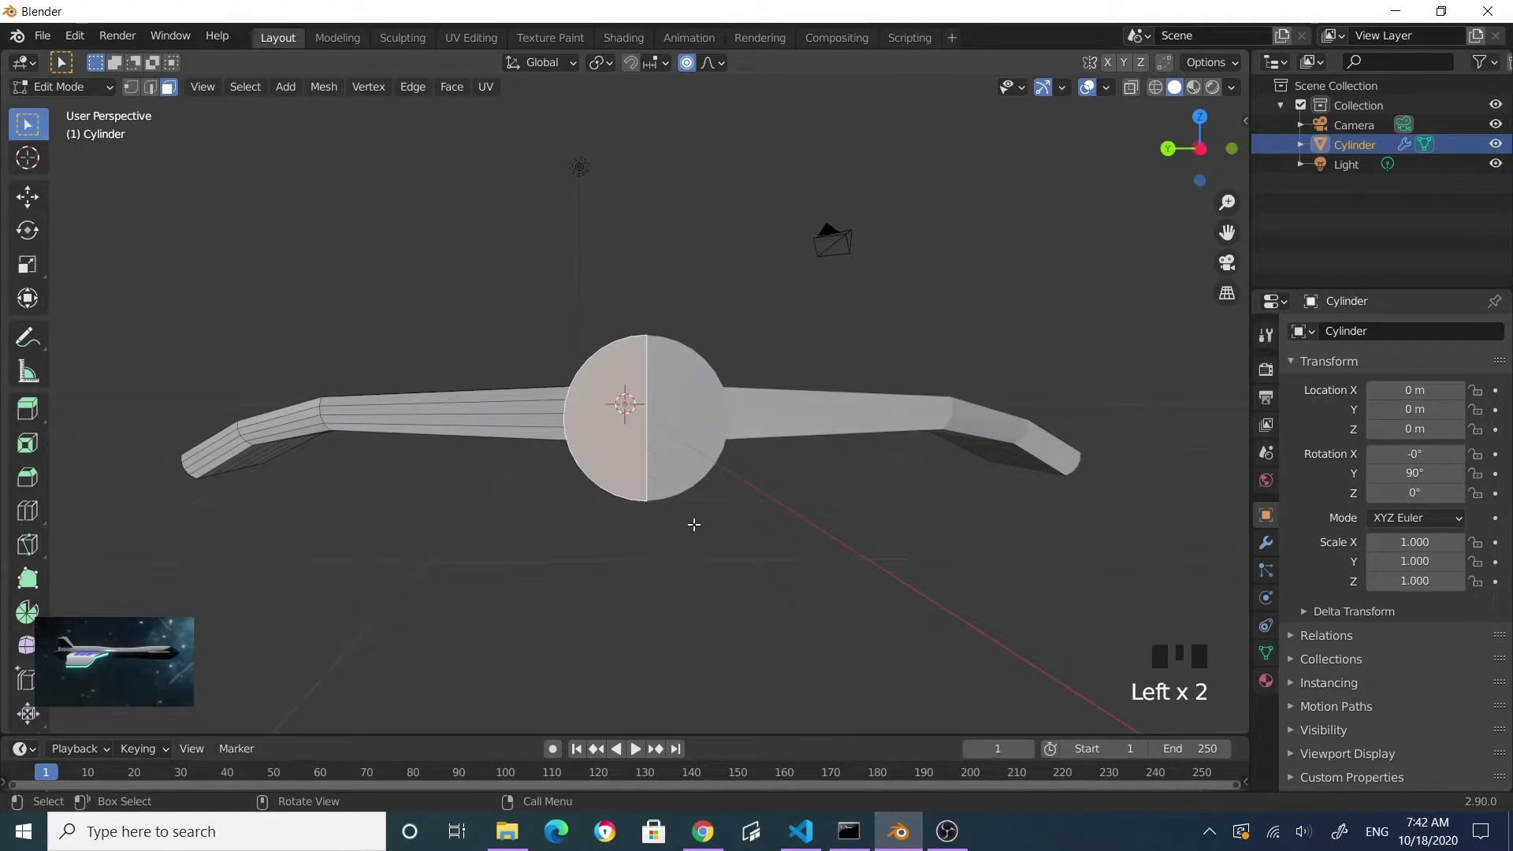
scroll(713, 532, up, 3)
scroll(712, 526, down, 1)
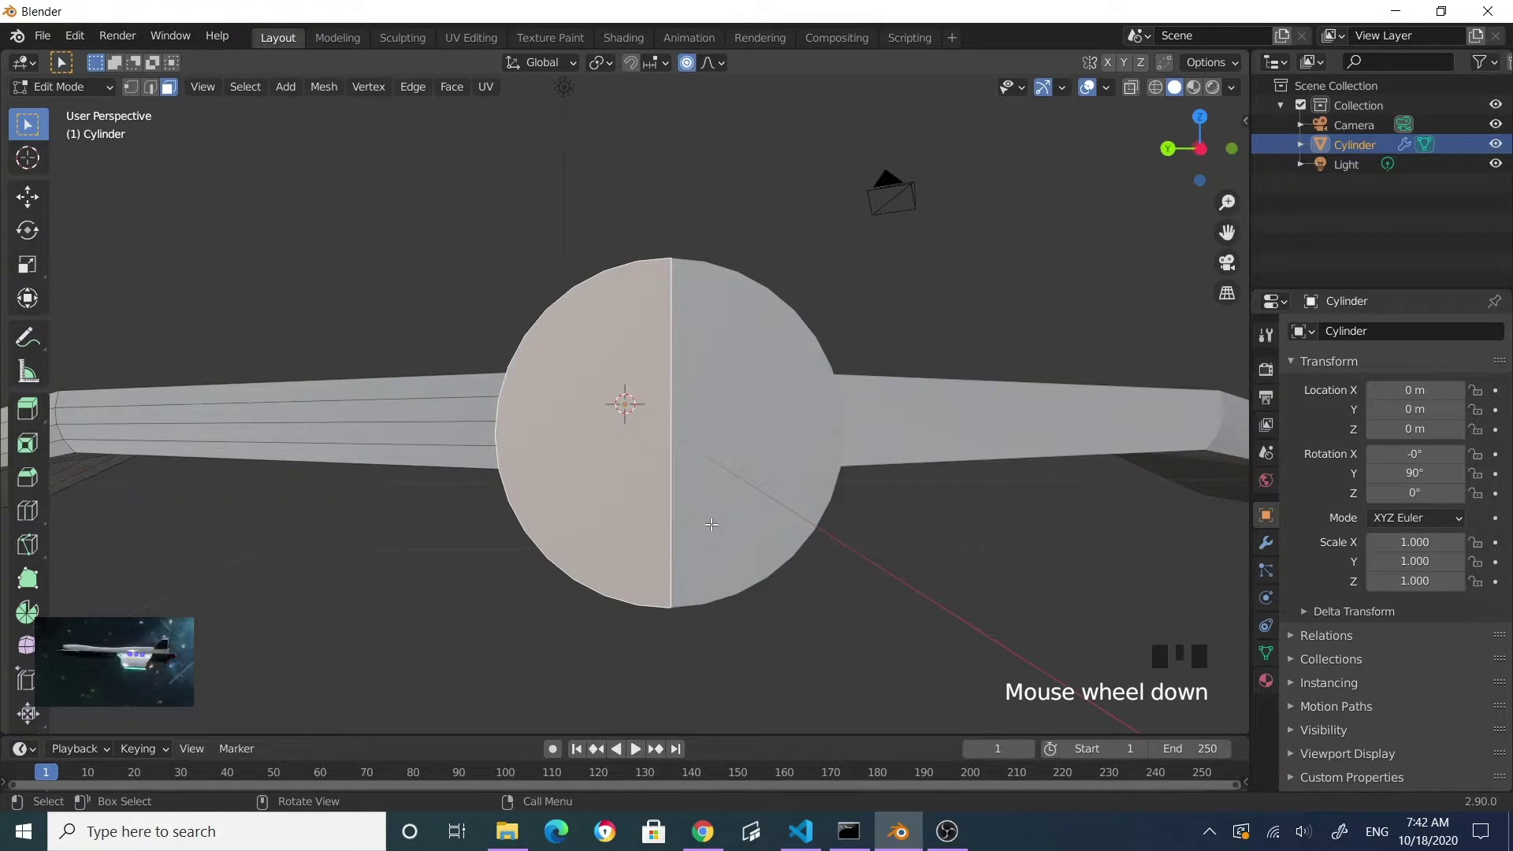
key(i)
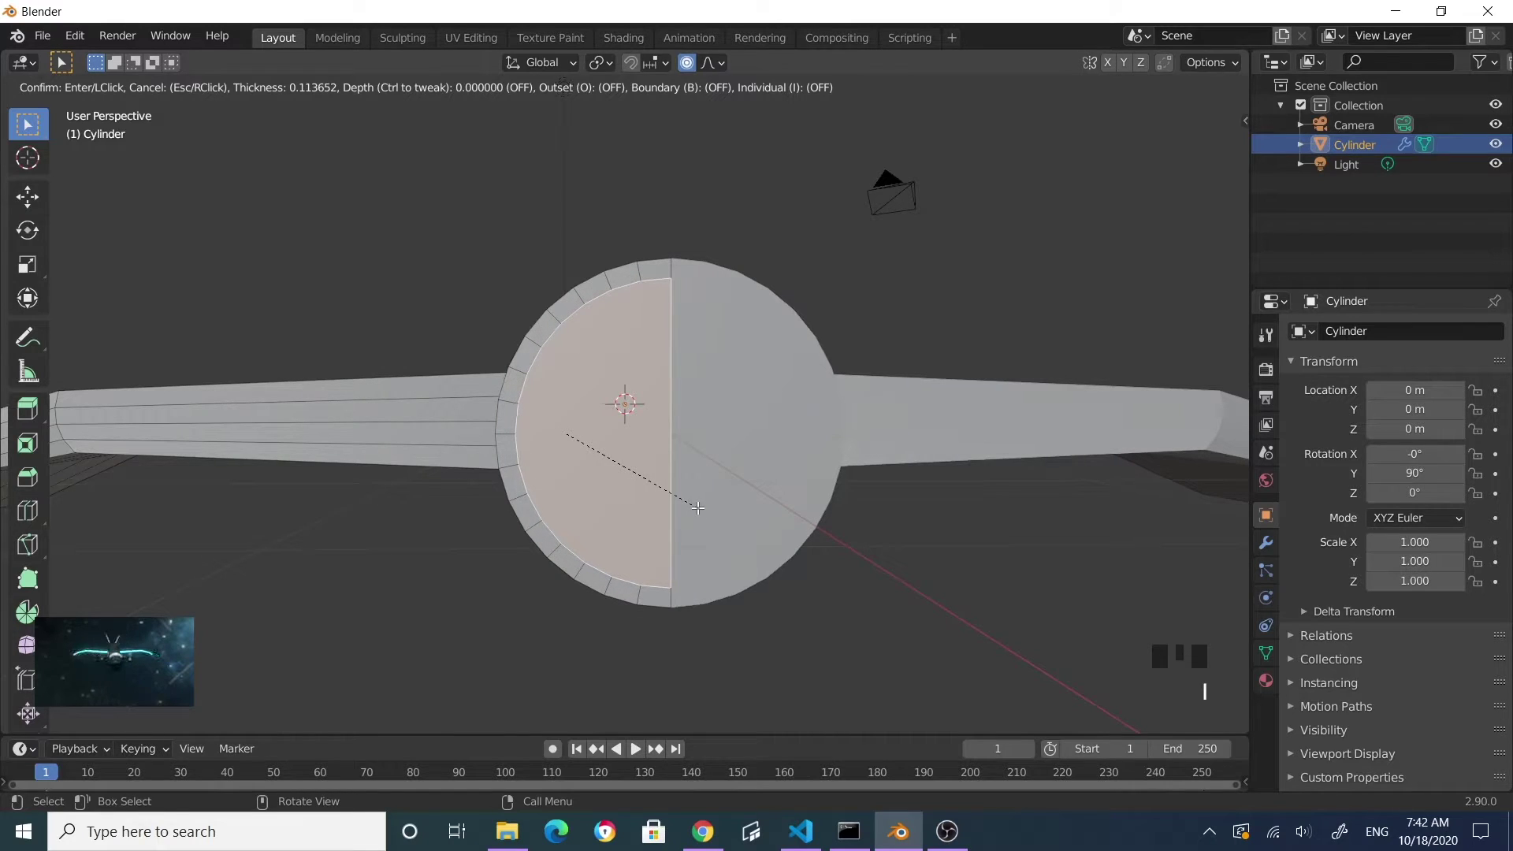
click(697, 507)
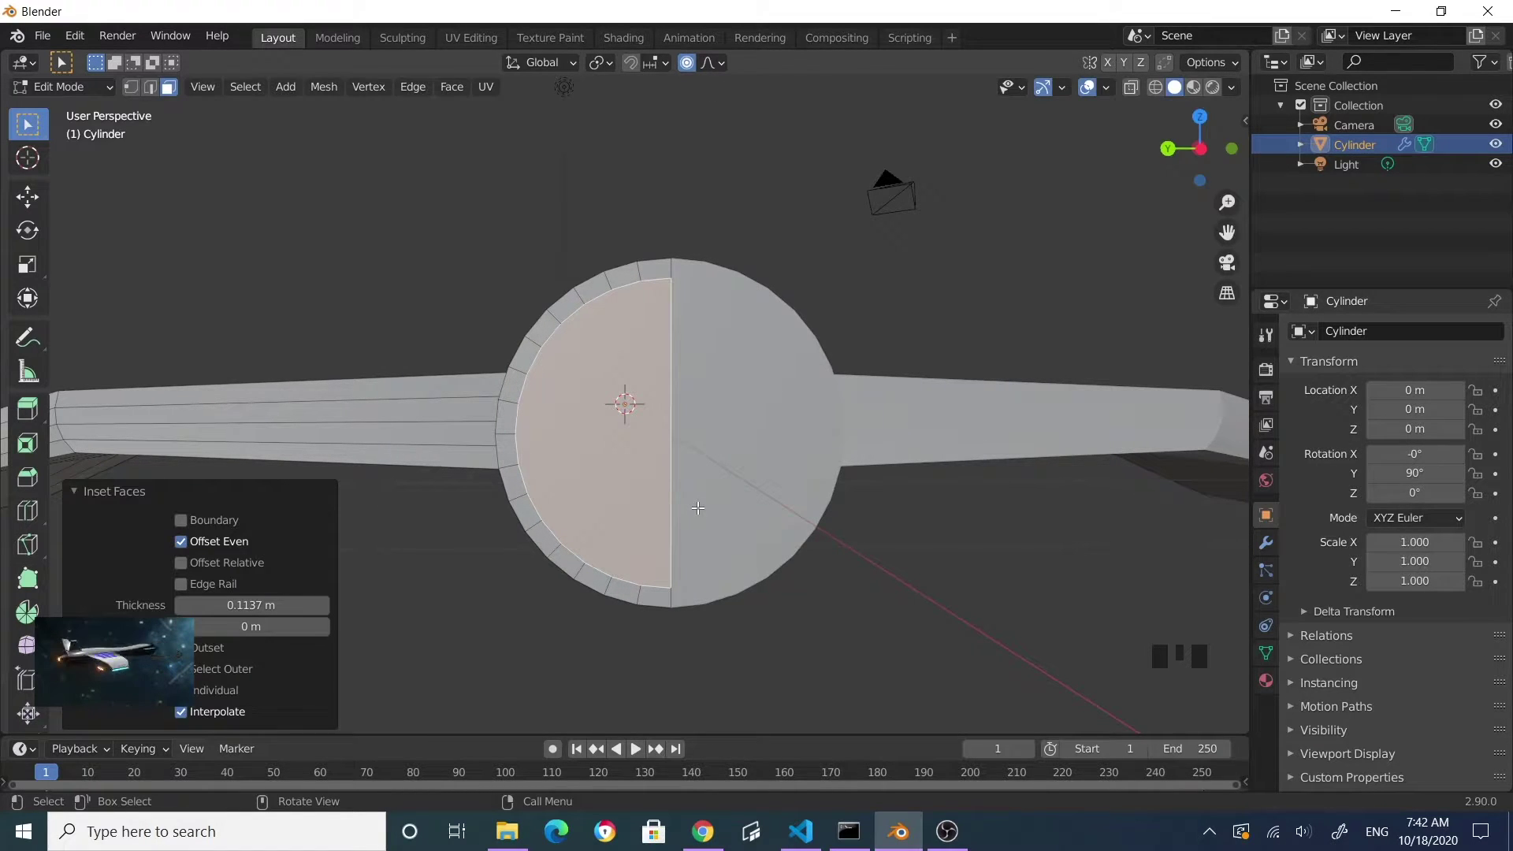
- Inset the rear end face three more times toward the centre, the last by about 0.164 m, to build concentric rings
key(i)
click(679, 485)
key(i)
click(658, 470)
key(i)
click(639, 446)
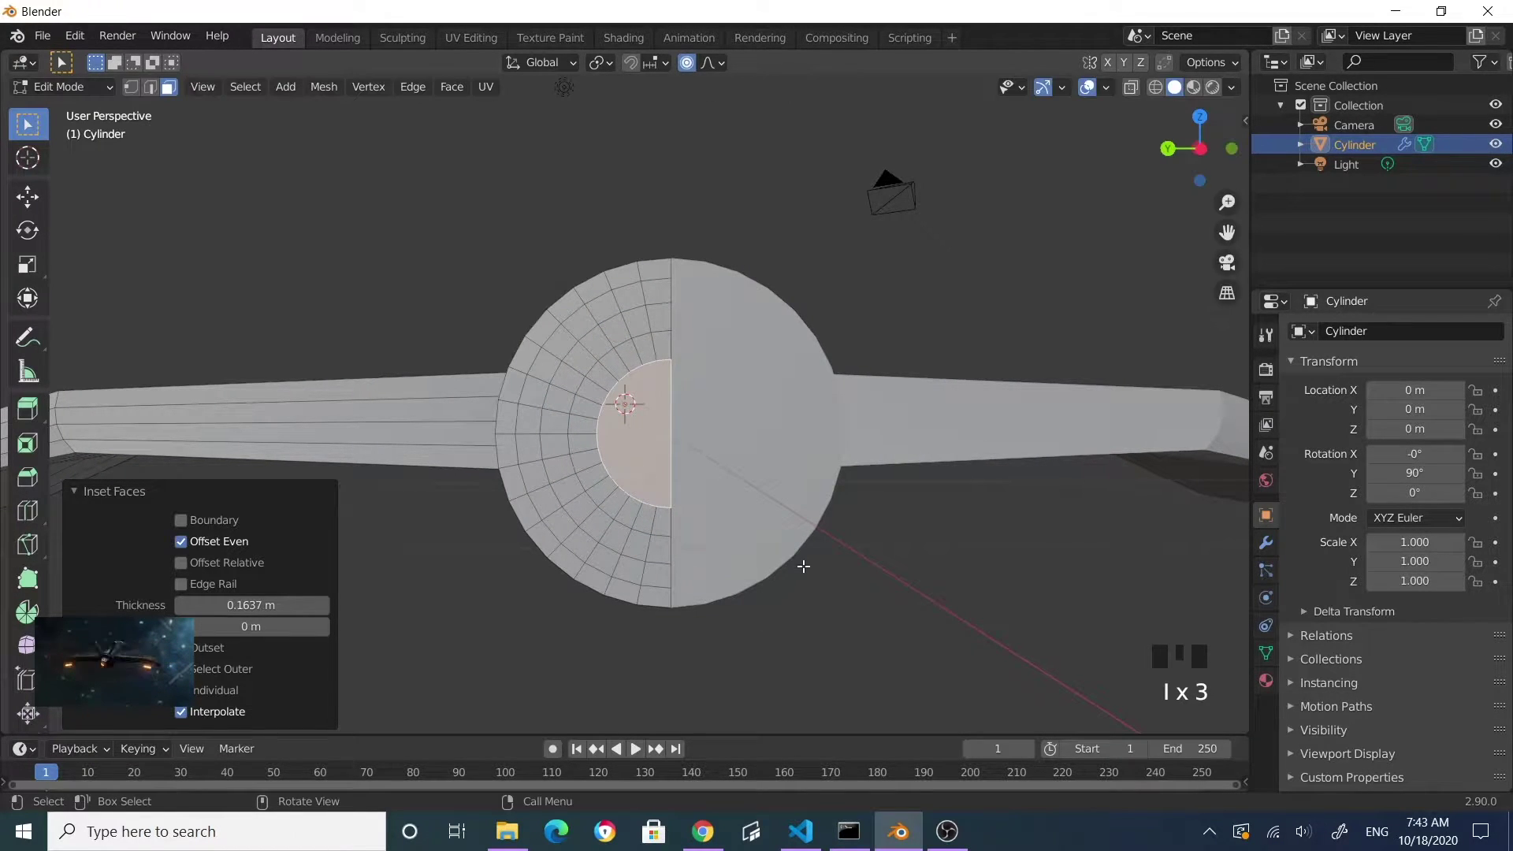
- Extrude the second ring of faces from the rim of the rear end backward by about 0.31 m
scroll(803, 566, down, 3)
scroll(803, 565, up, 5)
middle_drag(803, 566, 832, 492)
scroll(831, 492, down, 2)
middle_drag(693, 513, 865, 487)
scroll(898, 480, down, 2)
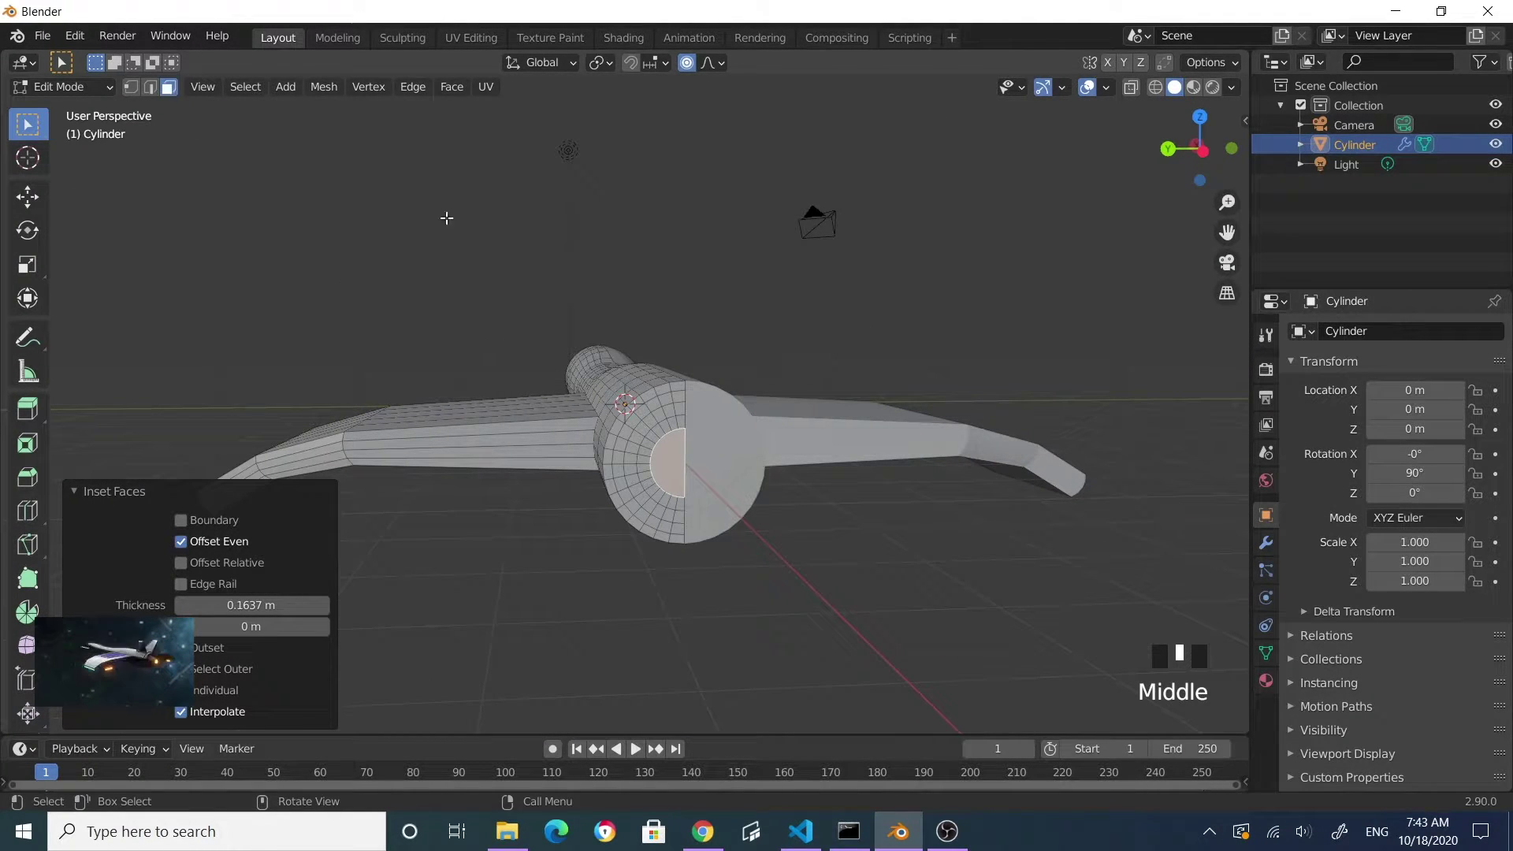
click(812, 301)
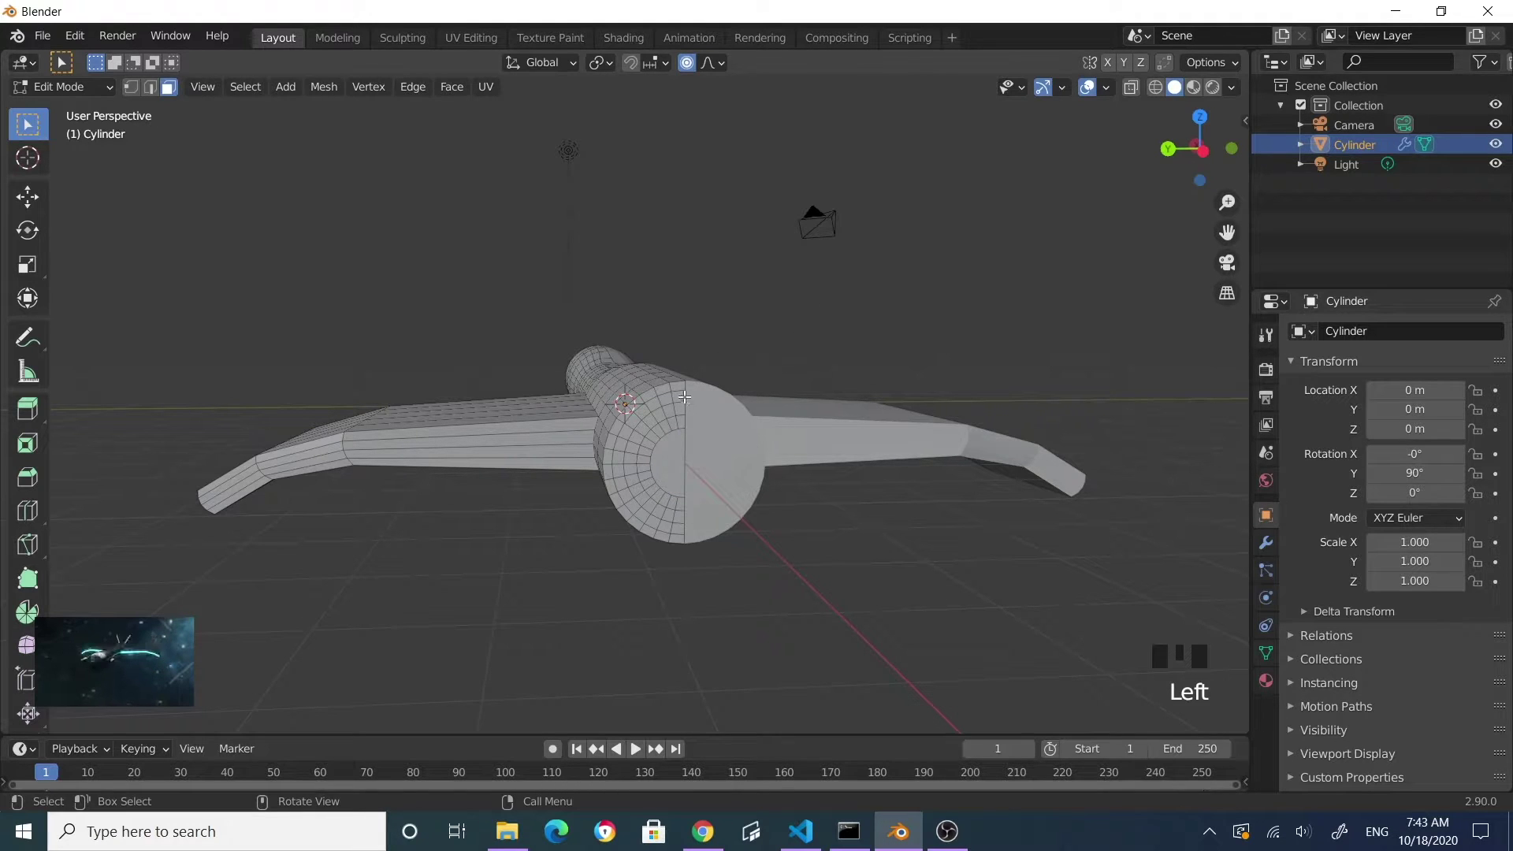
click(685, 400)
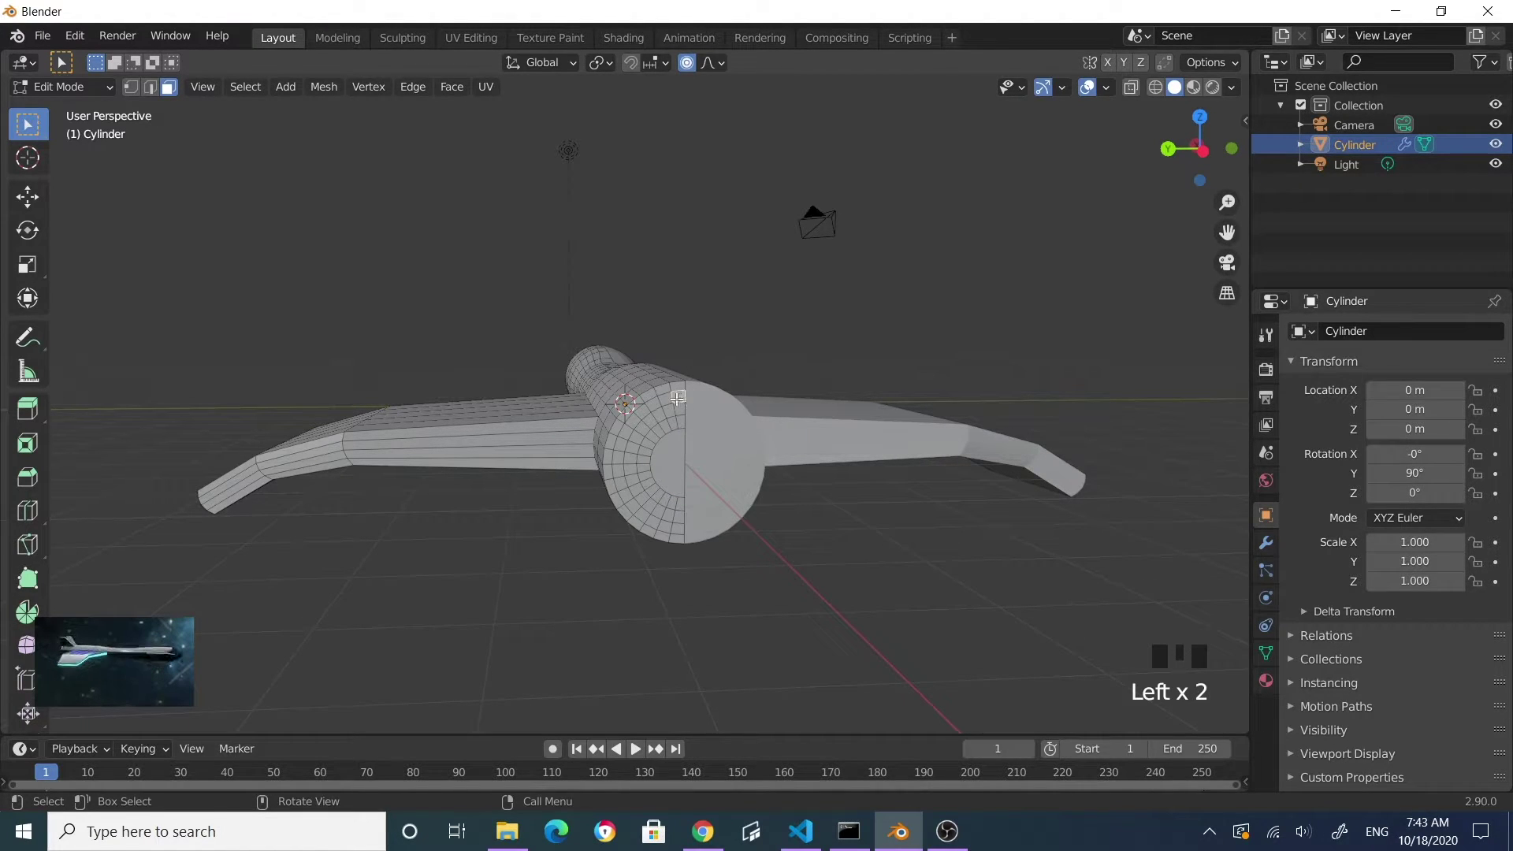
scroll(674, 399, up, 5)
scroll(881, 406, down, 2)
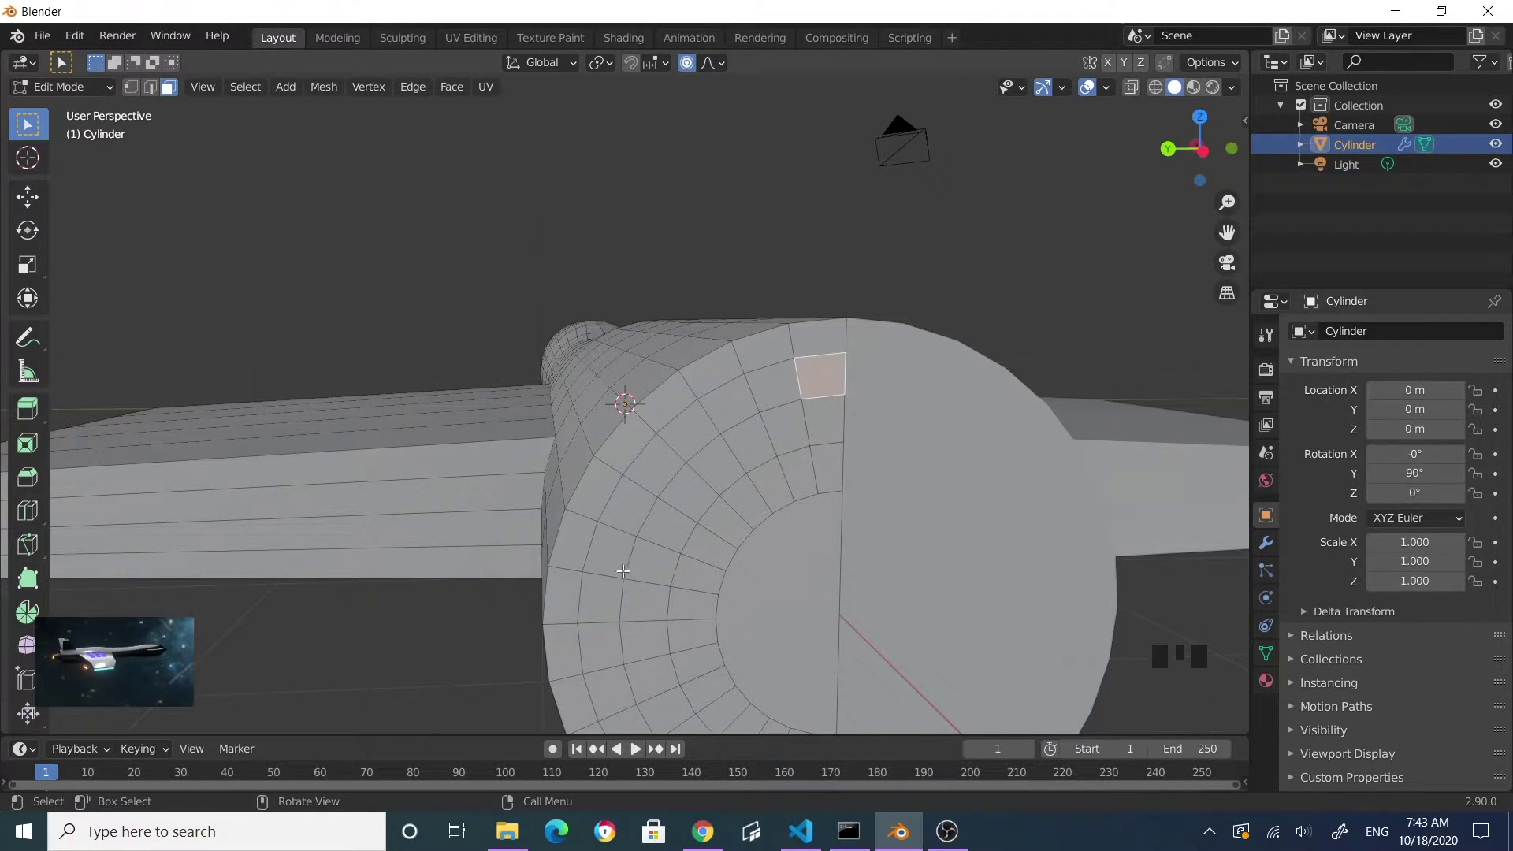
key(alt)
alt+click(797, 379)
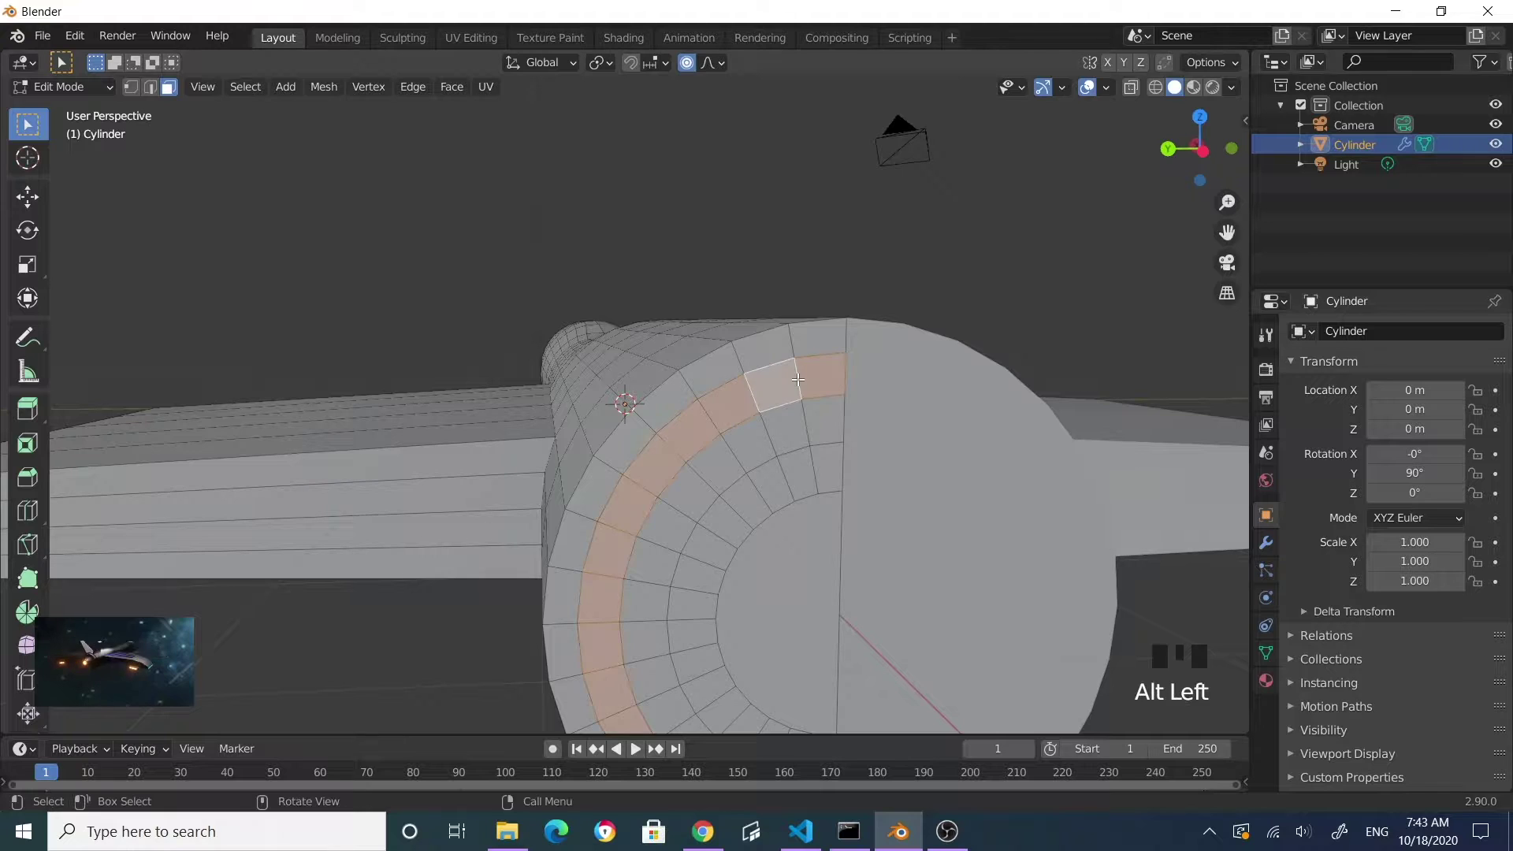
scroll(811, 383, down, 4)
scroll(770, 479, up, 2)
middle_drag(770, 478, 1016, 483)
scroll(1033, 479, down, 1)
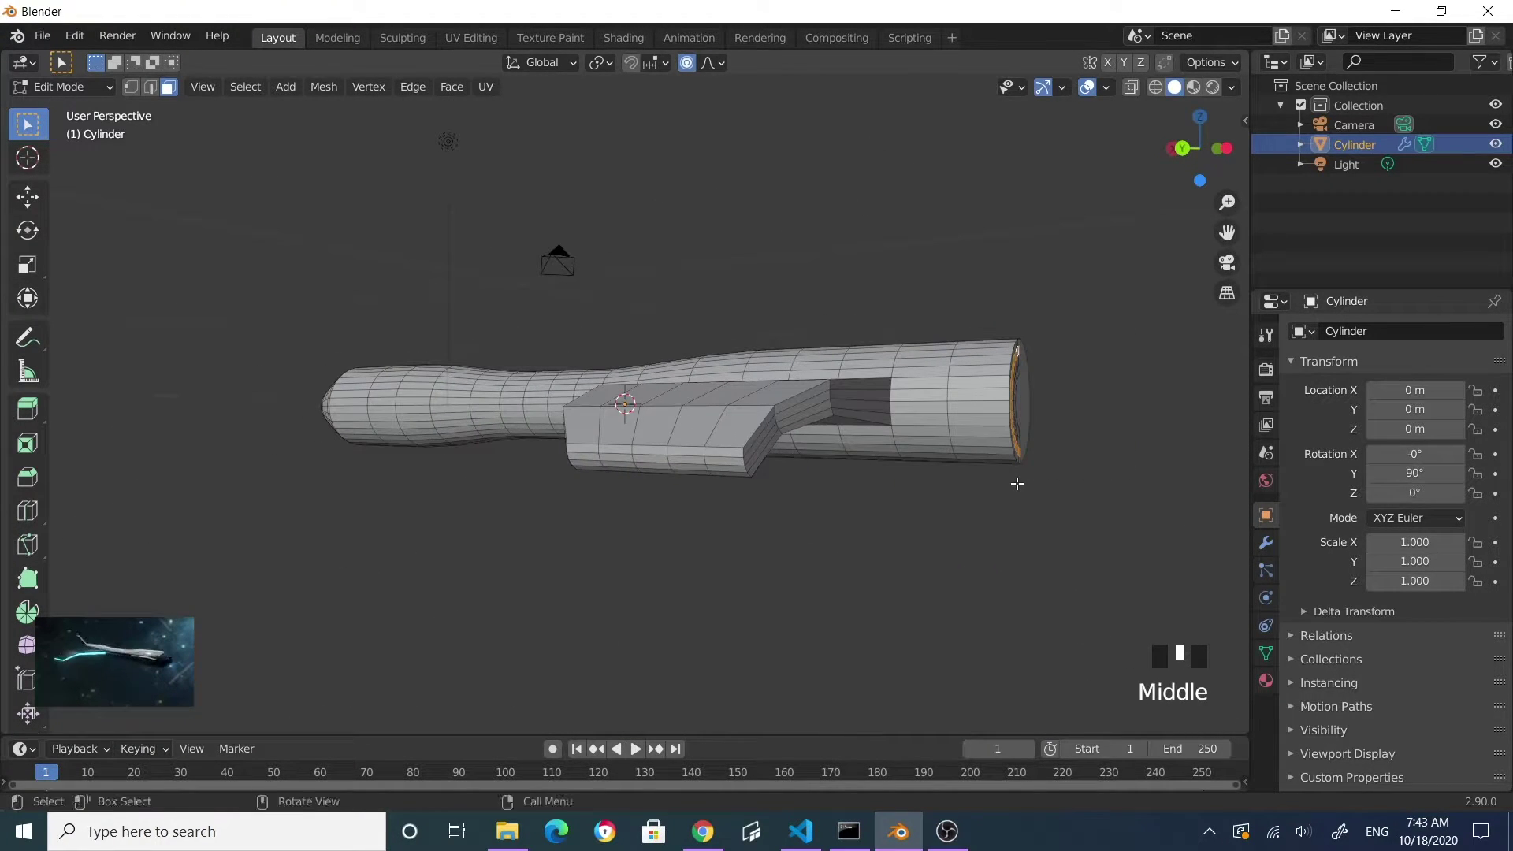
key(e)
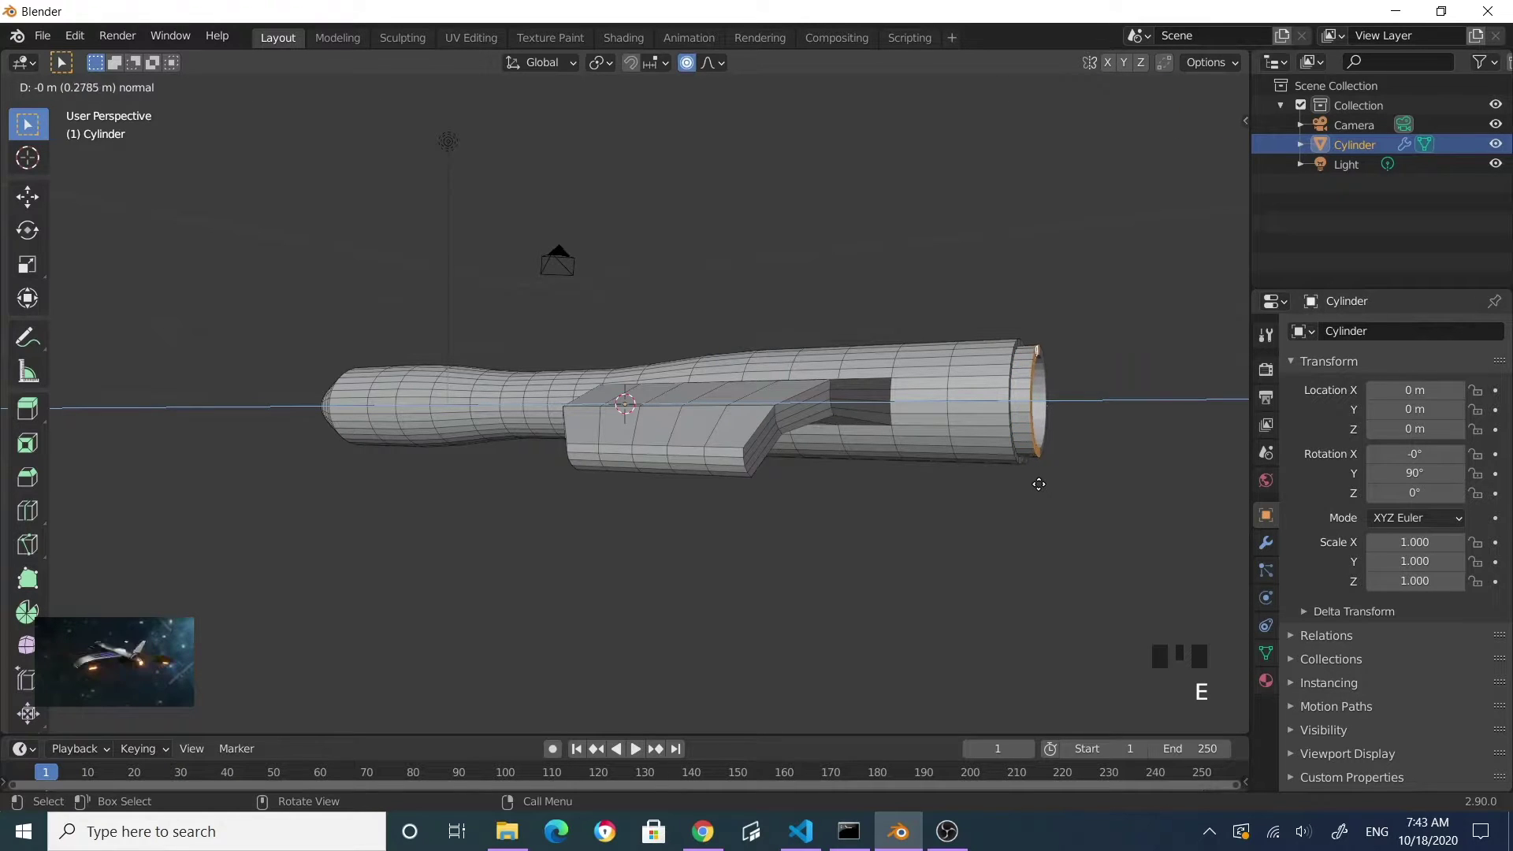
click(1038, 484)
- Extrude the innermost ring of faces on the rear end backward by about 1.14 m to form an exhaust tube
middle_drag(1038, 484, 669, 500)
scroll(697, 446, up, 2)
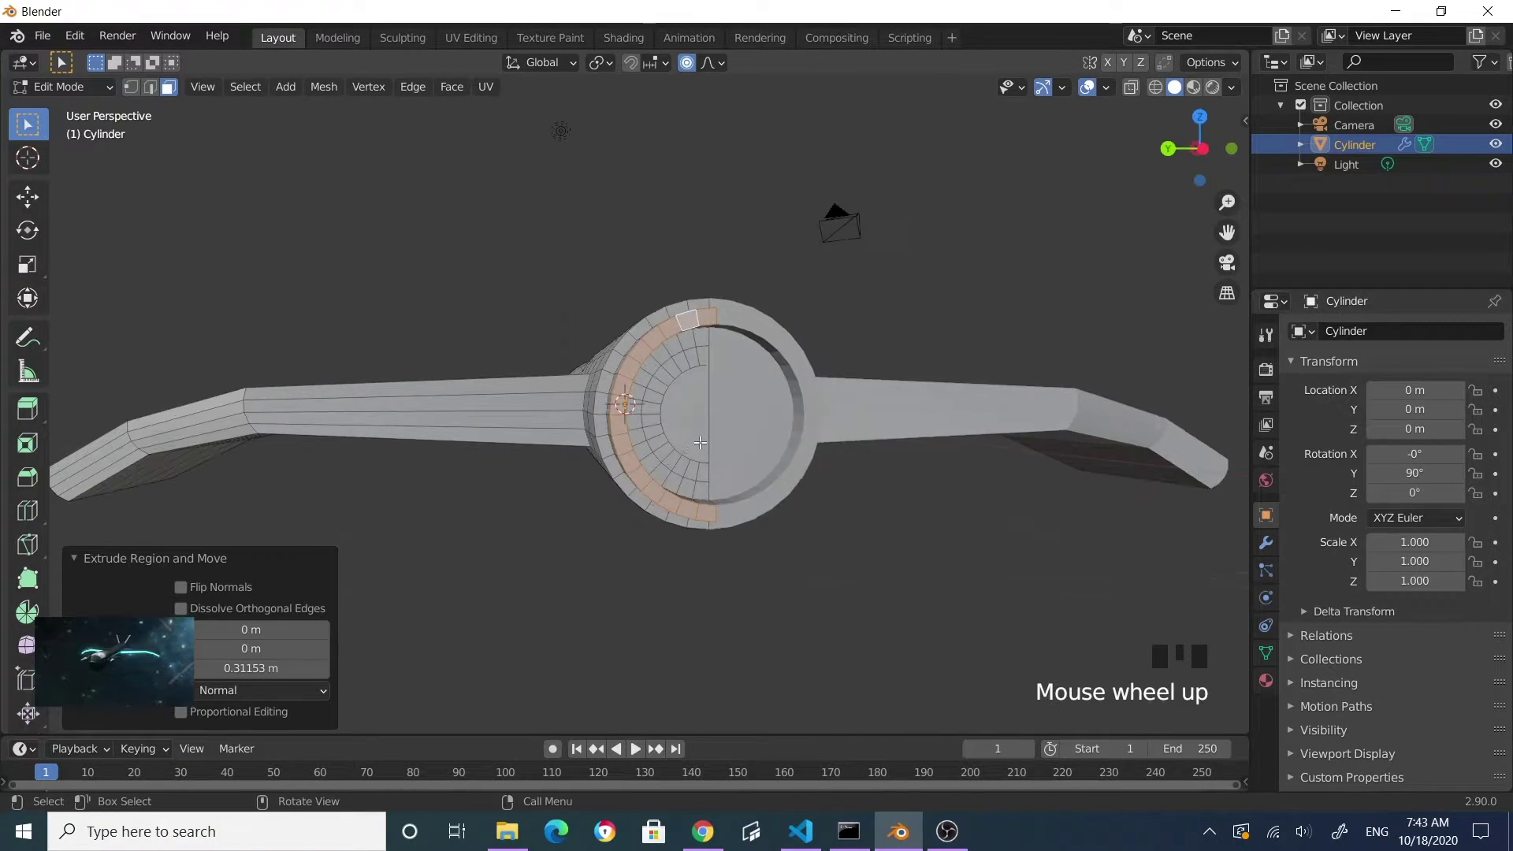
scroll(699, 443, up, 1)
click(735, 334)
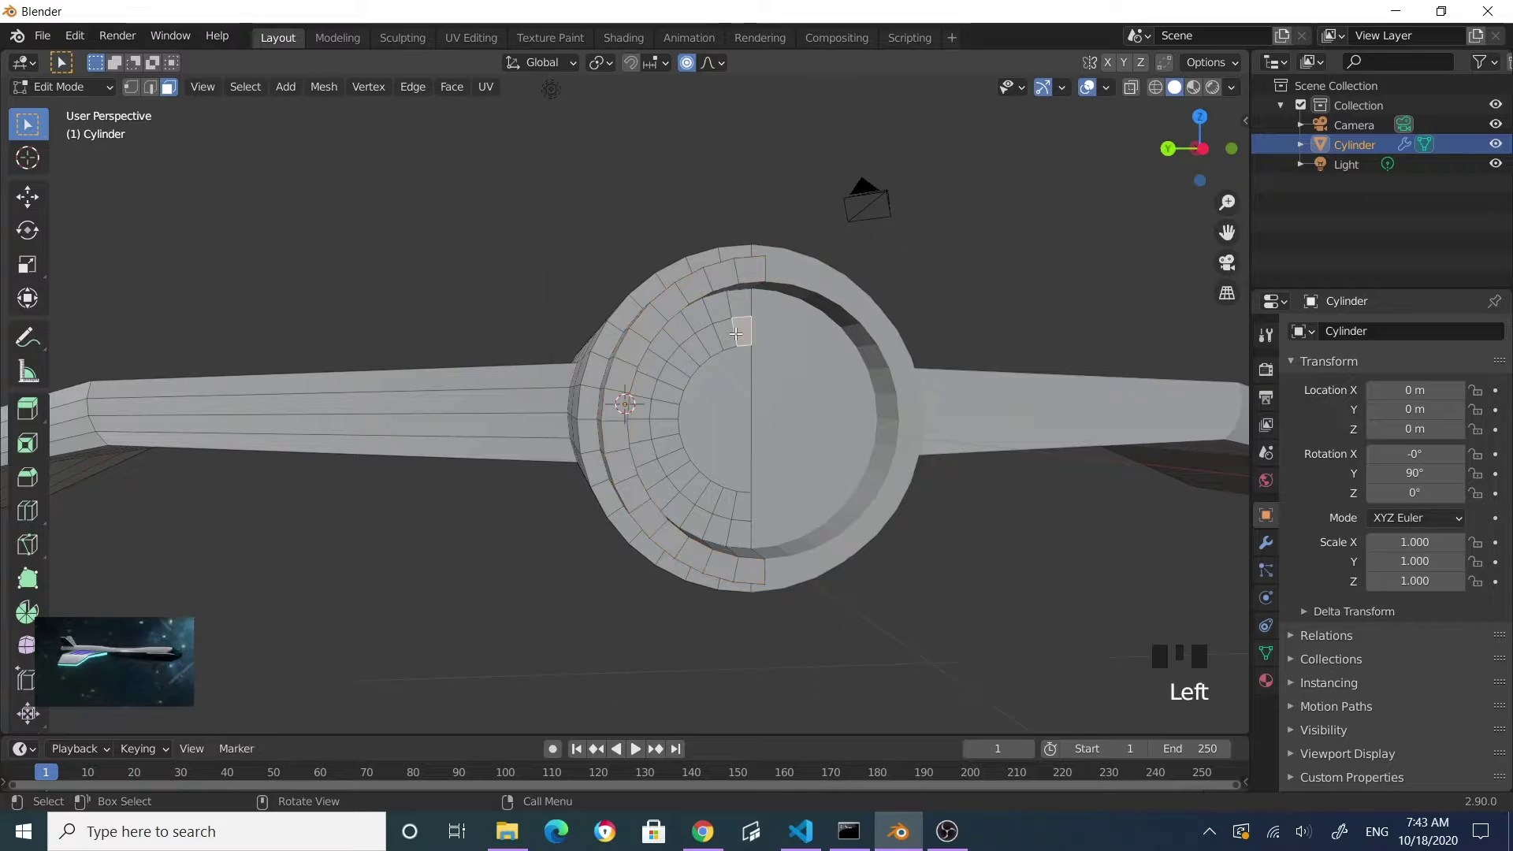
alt+click(735, 334)
scroll(735, 334, down, 2)
middle_drag(735, 334, 1080, 439)
key(e)
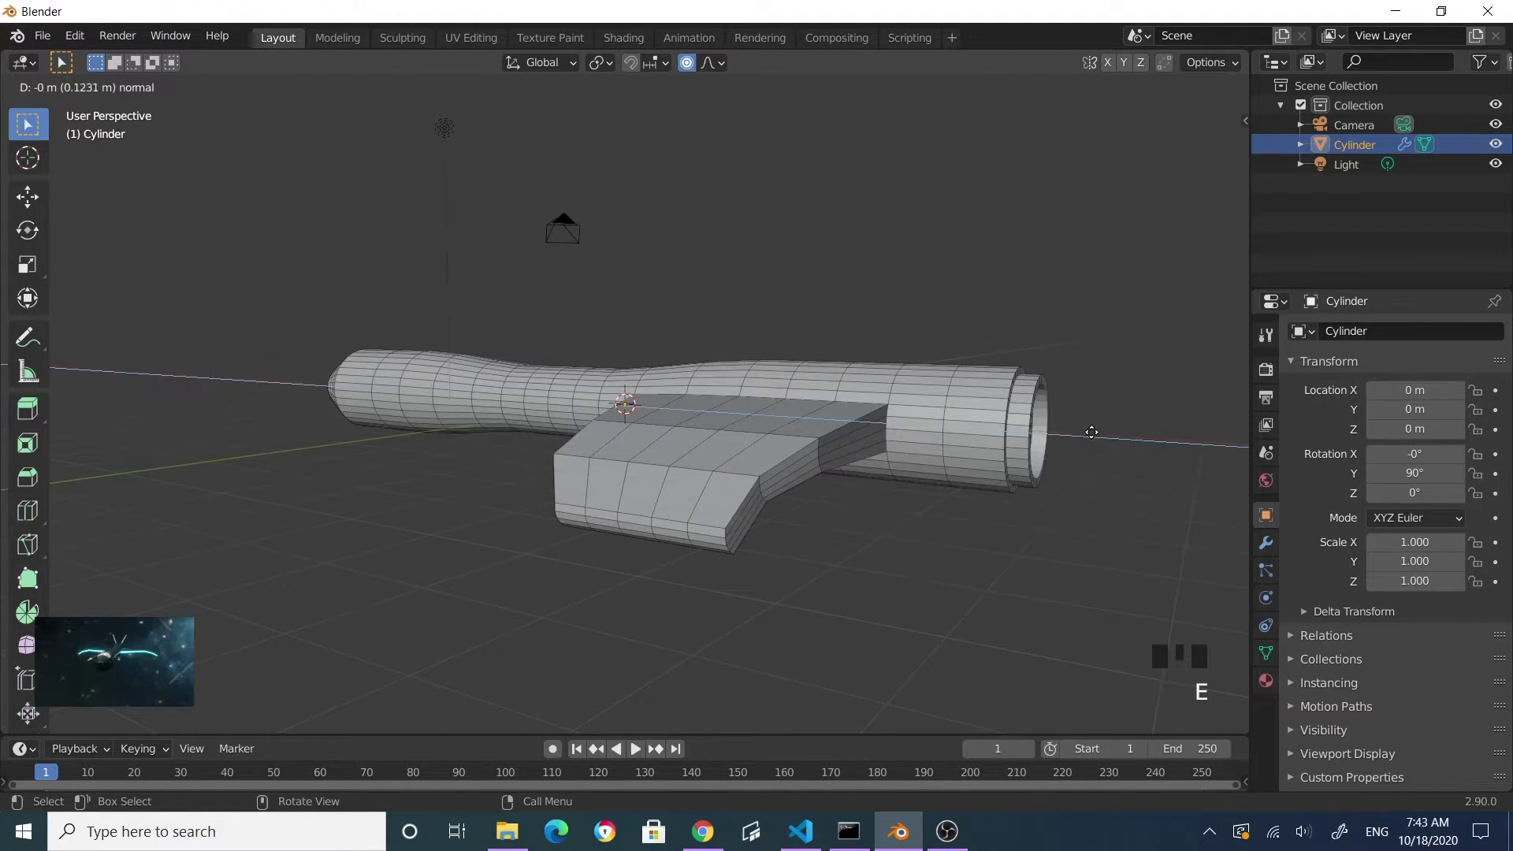
click(1159, 448)
- Try to scale the exhaust tube's end ring with proportional editing, cancel it and turn proportional editing off
middle_drag(1108, 487, 945, 539)
scroll(837, 443, up, 2)
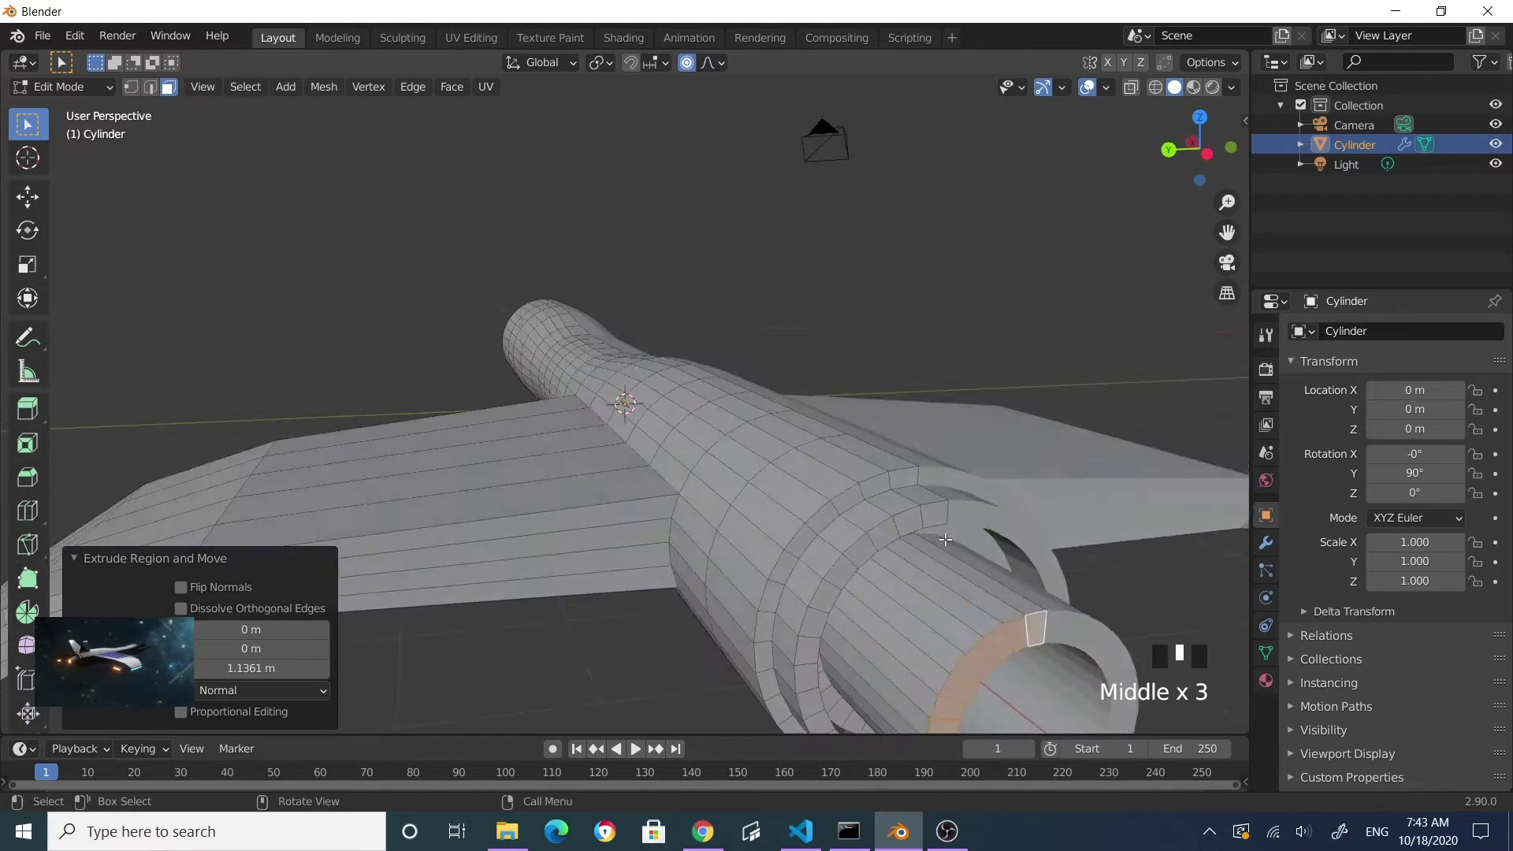
key(s)
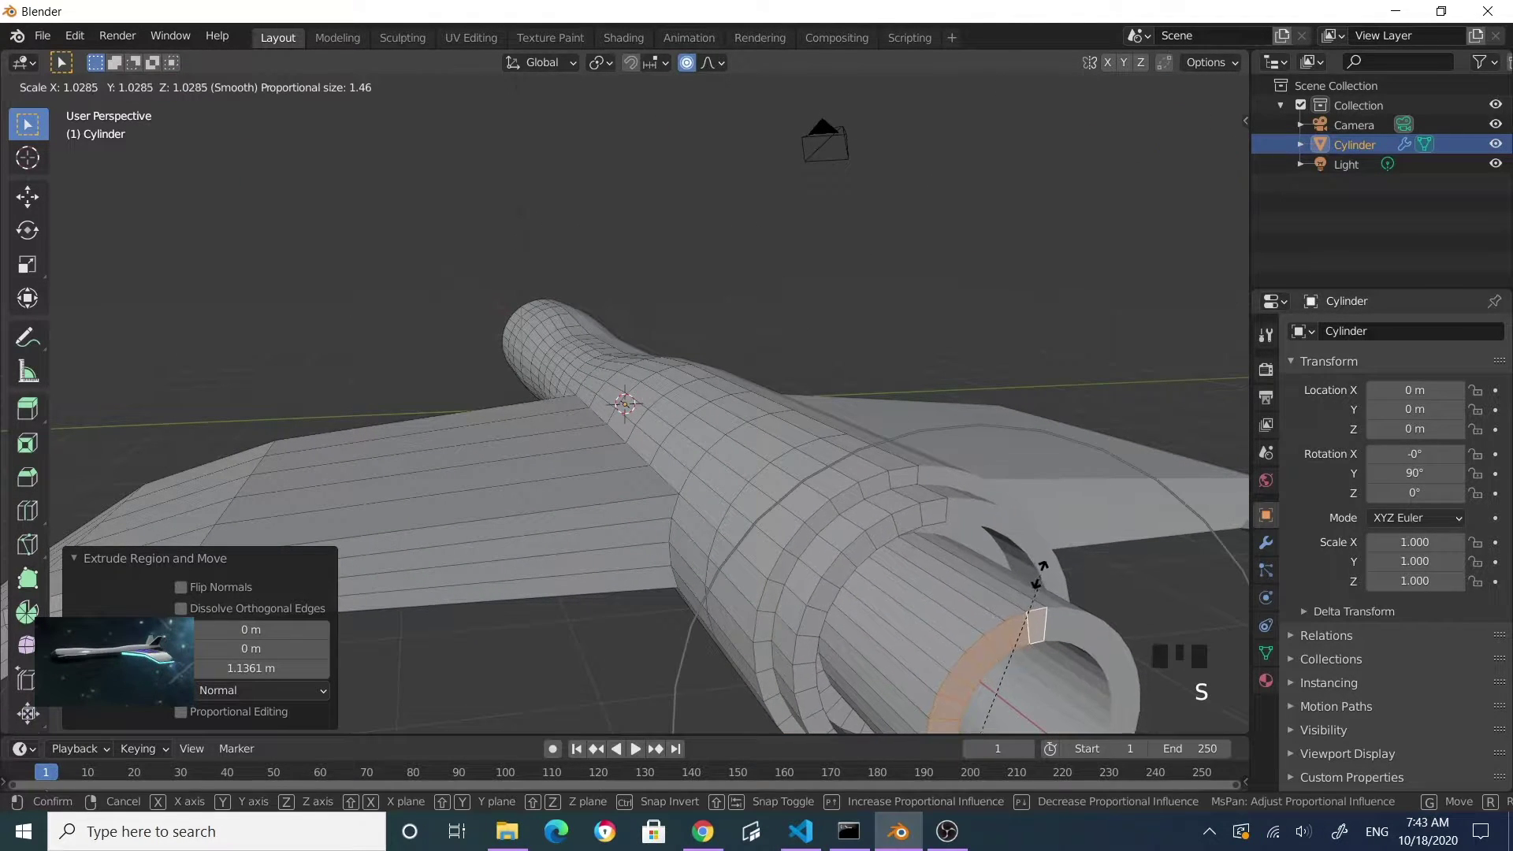
key(Escape)
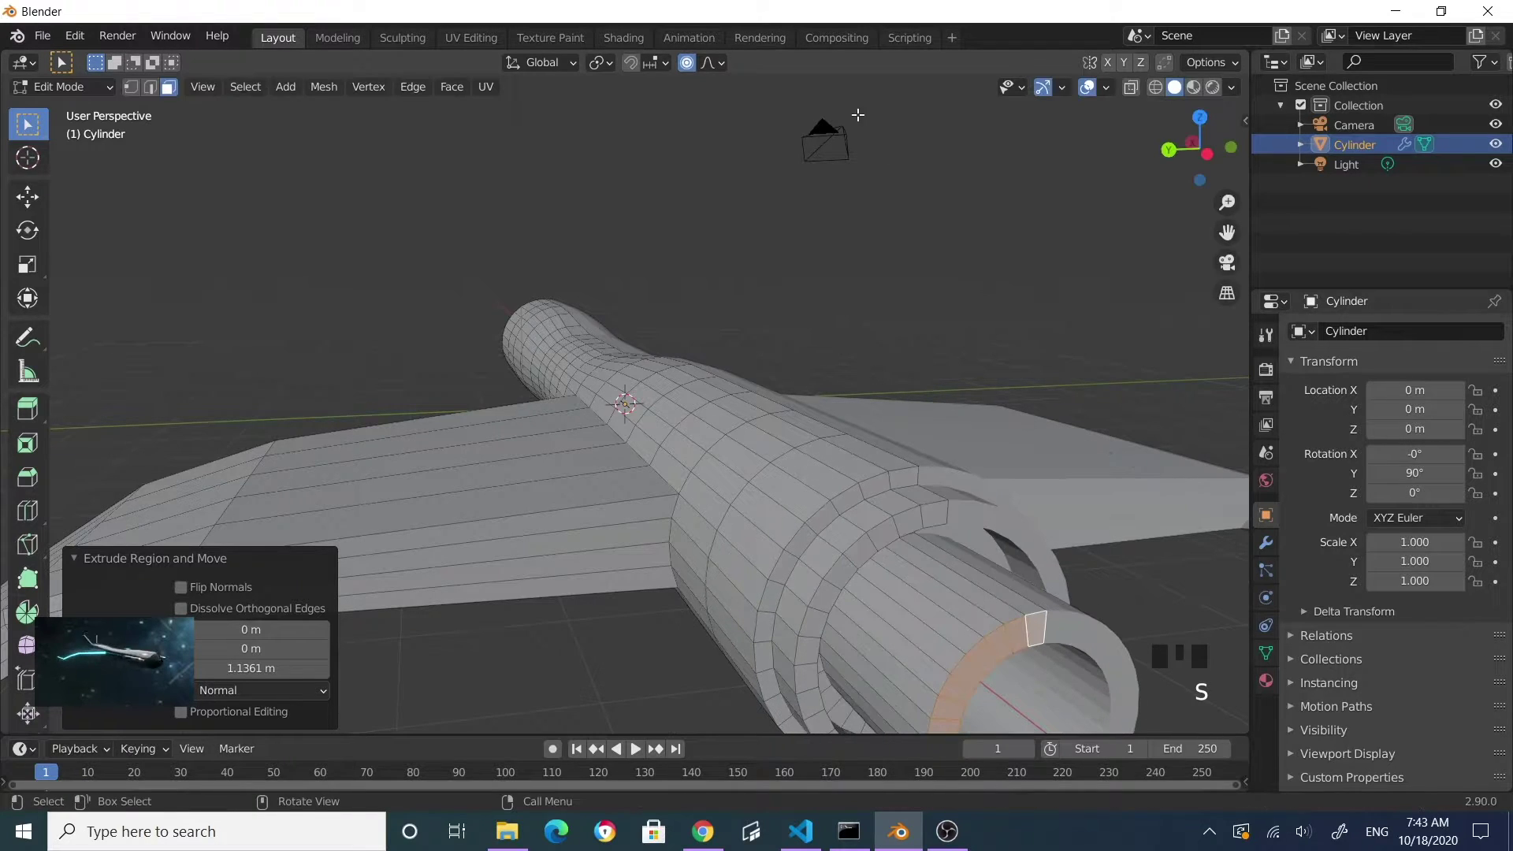
click(687, 64)
- Try to shrink the exhaust tube's end ring without proportional editing, and undo the scaling
scroll(885, 242, down, 2)
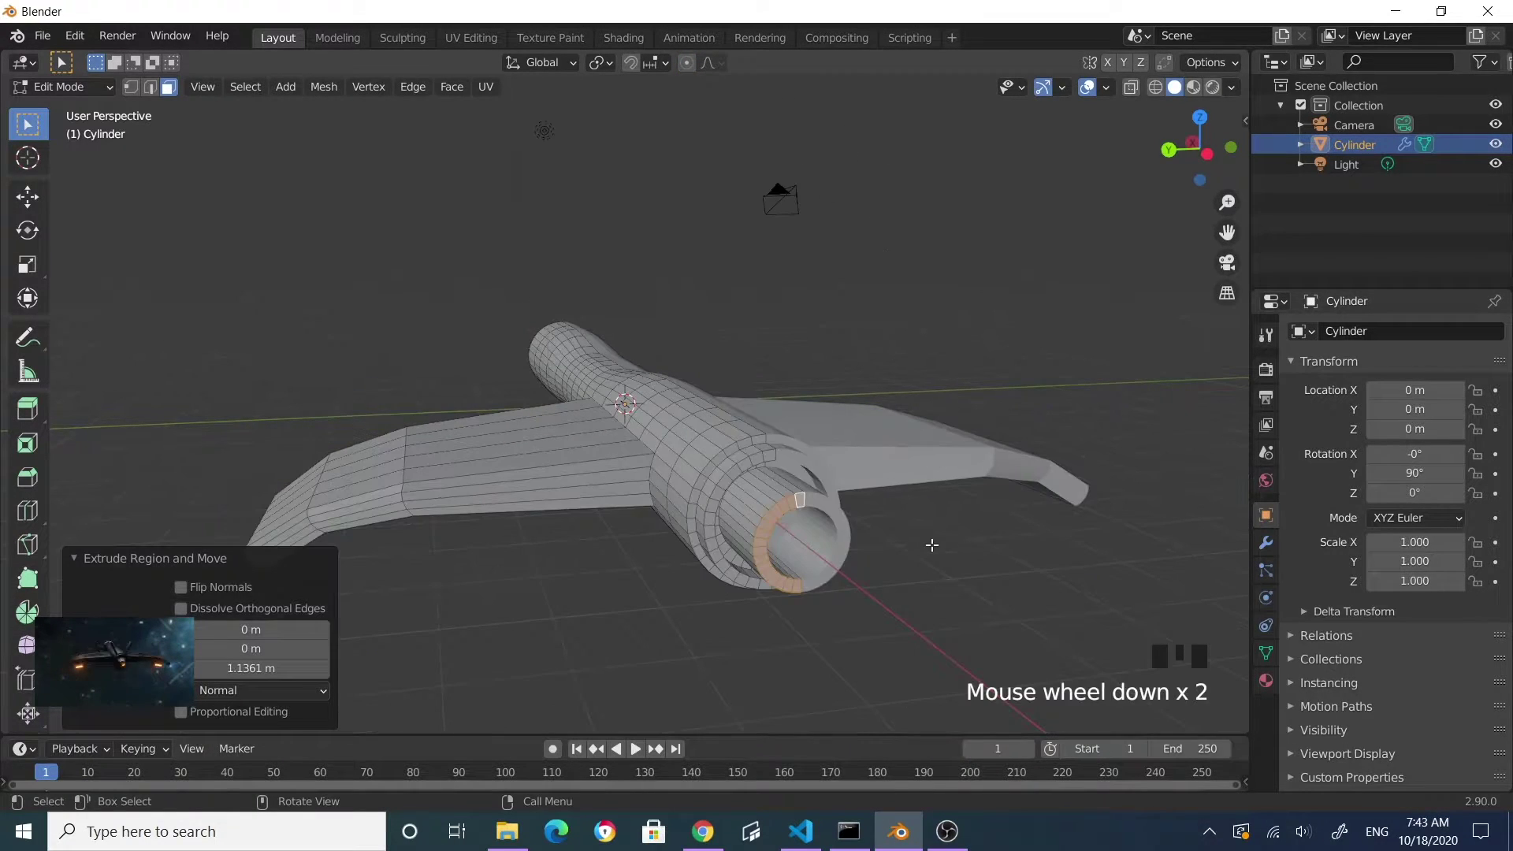
key(s)
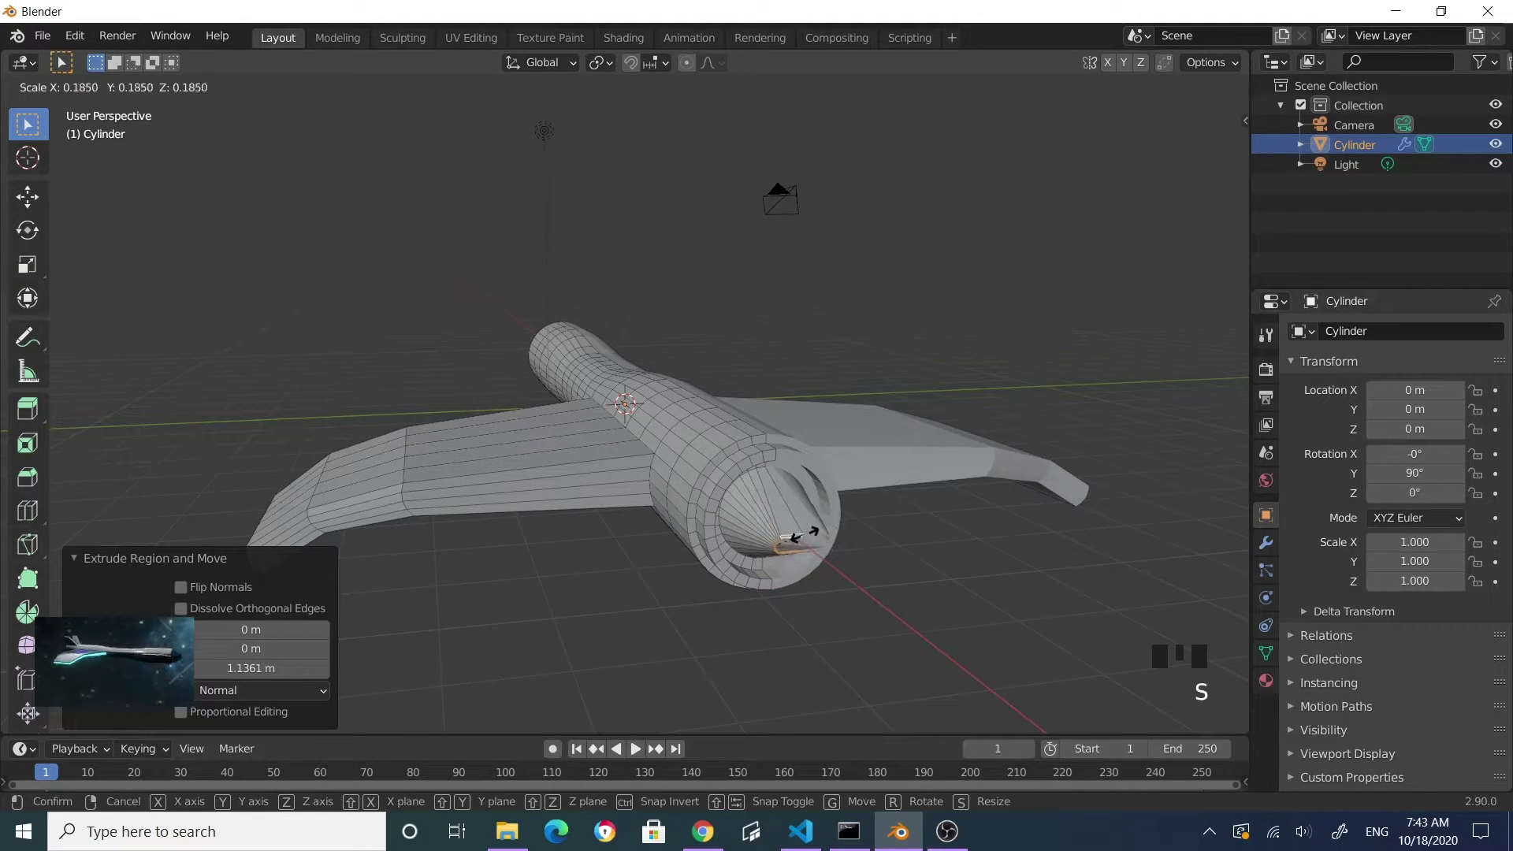
click(878, 547)
scroll(882, 551, up, 2)
scroll(926, 599, down, 2)
click(937, 611)
middle_drag(938, 611, 836, 623)
scroll(836, 623, up, 2)
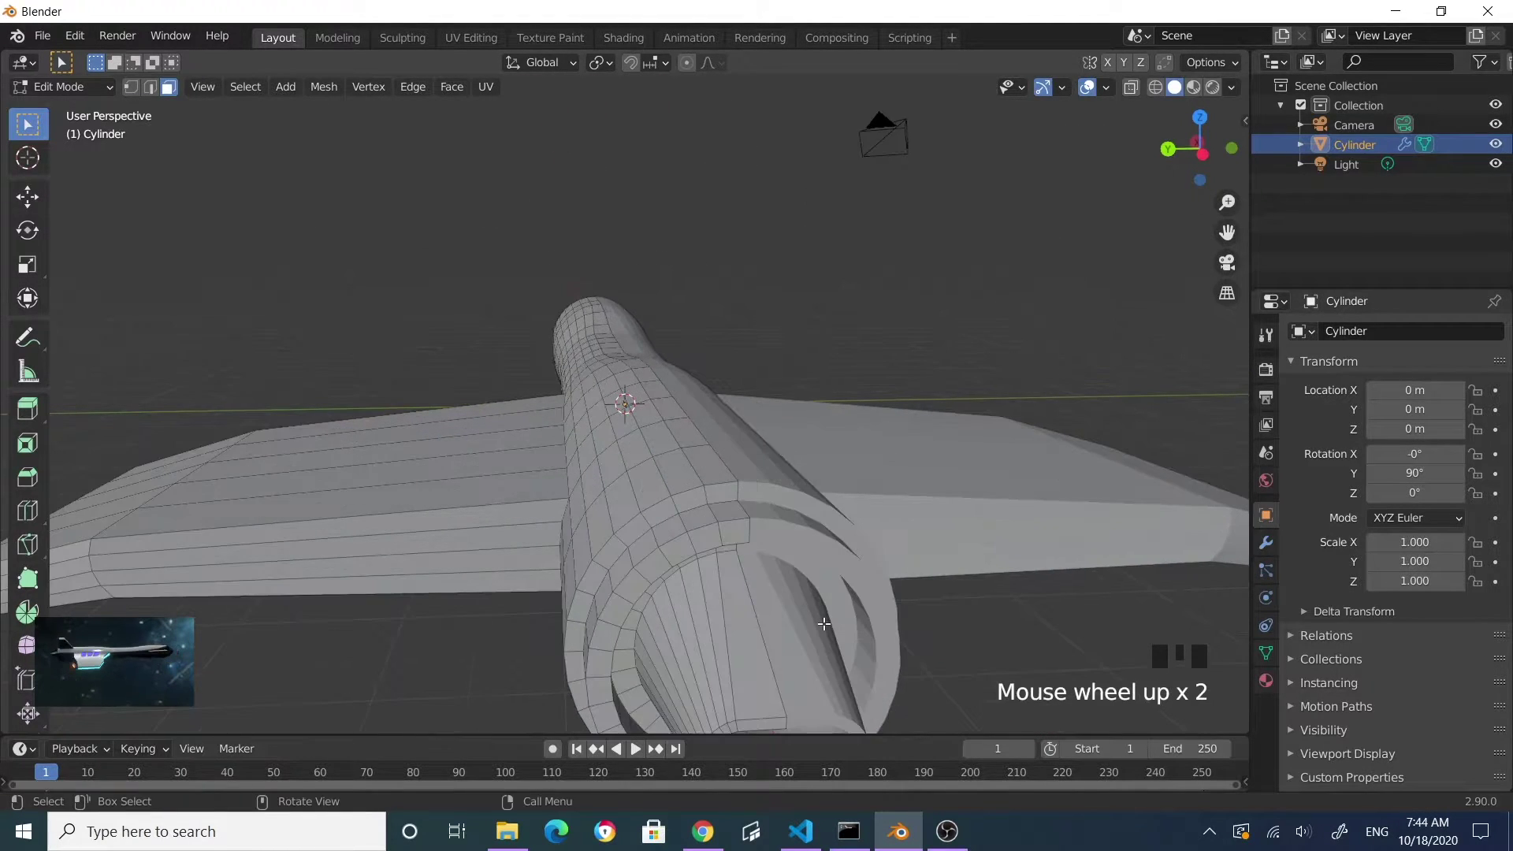
scroll(825, 624, down, 1)
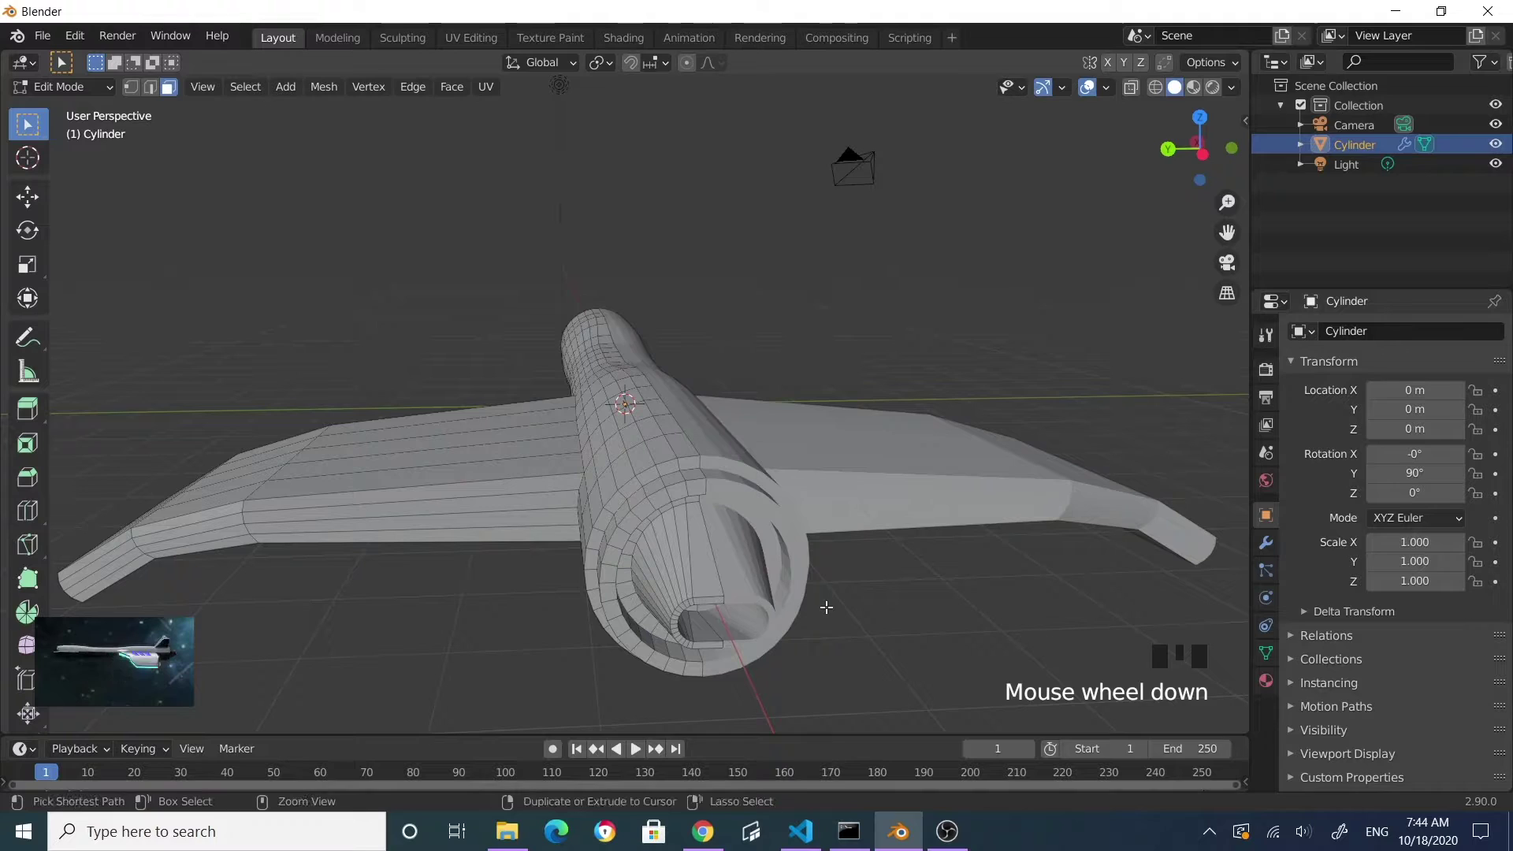
key(ctrl+z)
key(ctrl+z)
- Deselect everything and examine the exhaust tubes, fuselage and wings from the rear, above and the side
click(831, 348)
middle_drag(763, 347, 694, 433)
scroll(653, 403, down, 2)
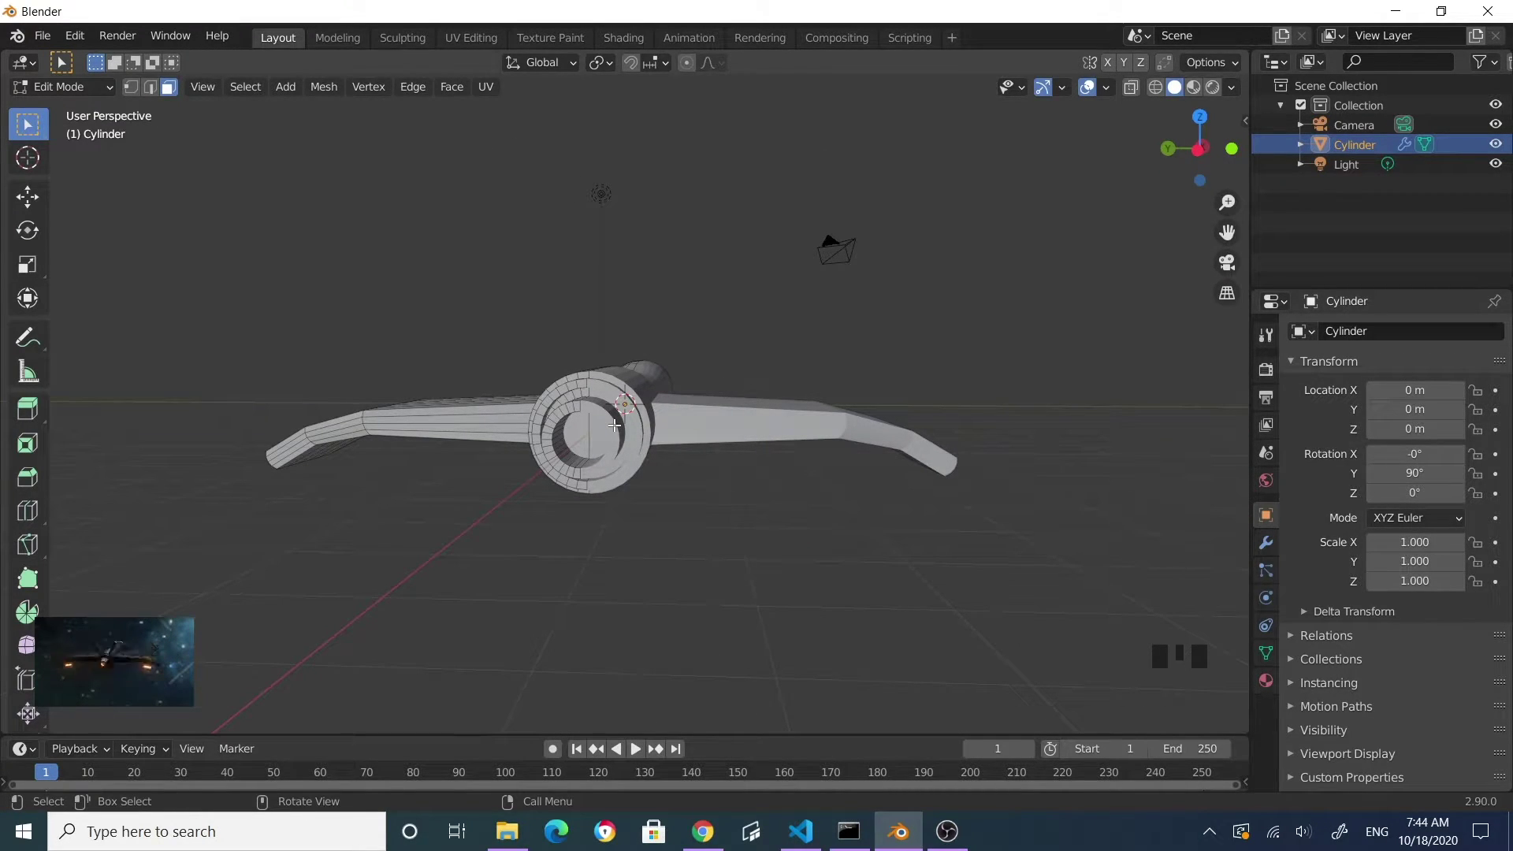
middle_drag(628, 526, 778, 551)
middle_drag(716, 496, 809, 565)
scroll(820, 526, up, 2)
scroll(815, 527, down, 2)
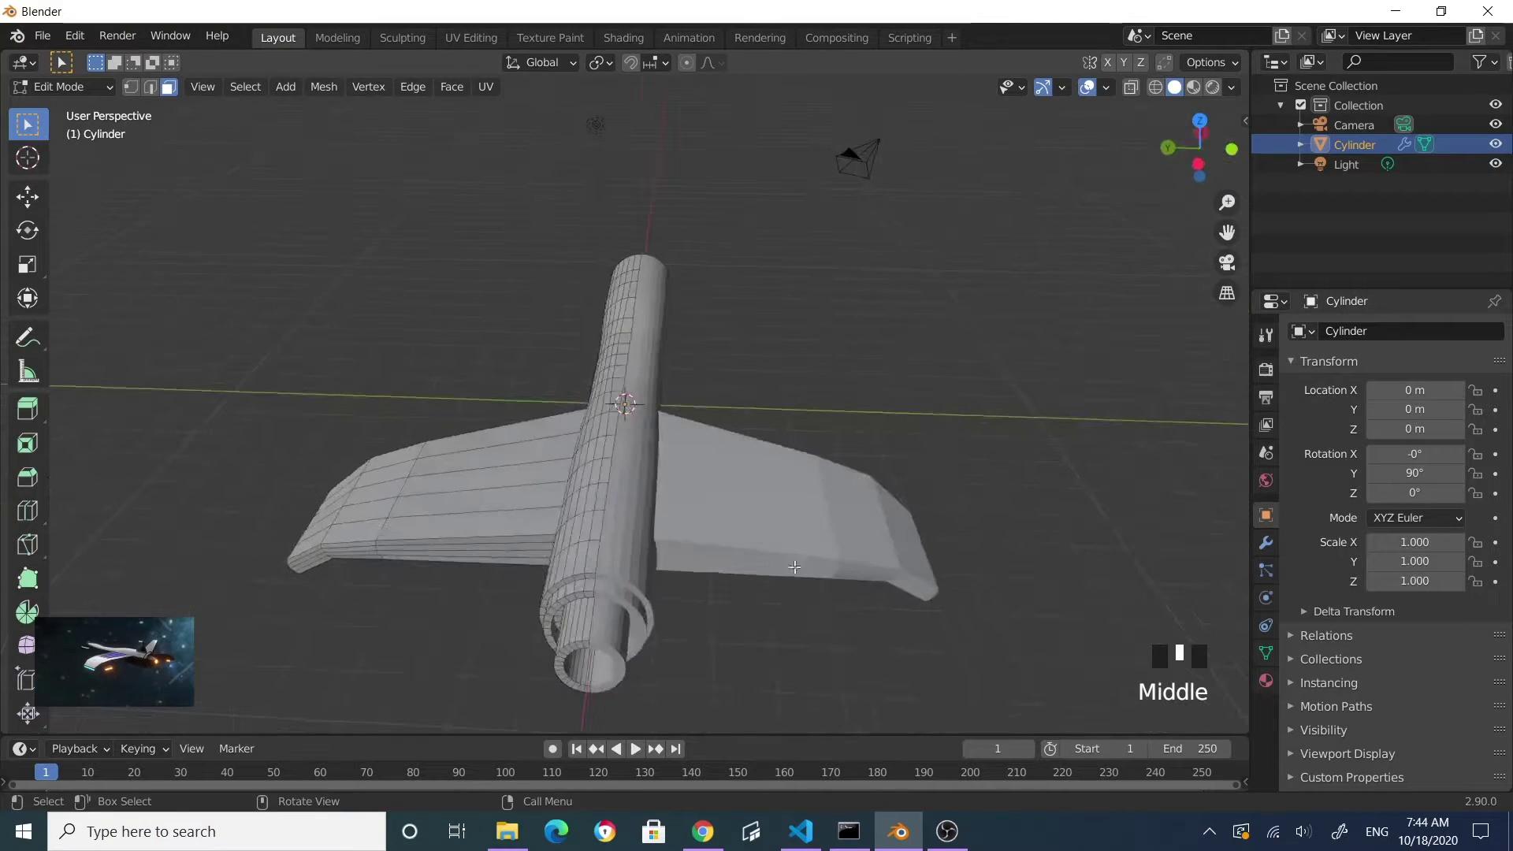
middle_drag(562, 548, 767, 555)
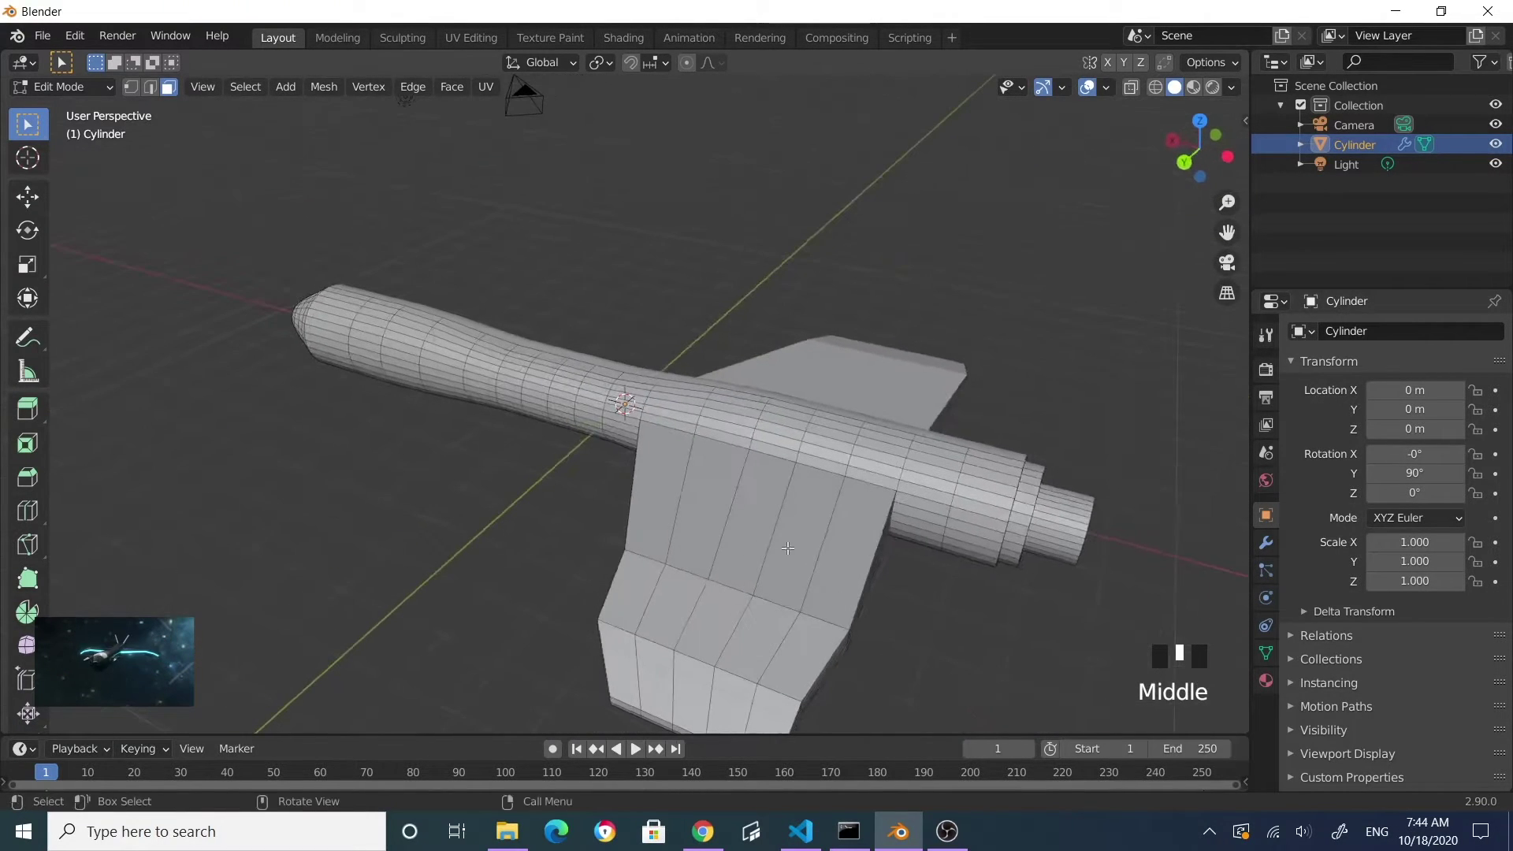
- Extrude two adjacent lengthwise faces on the upper side of the rear fuselage by 1.51 m to form mirrored tail fins
click(926, 458)
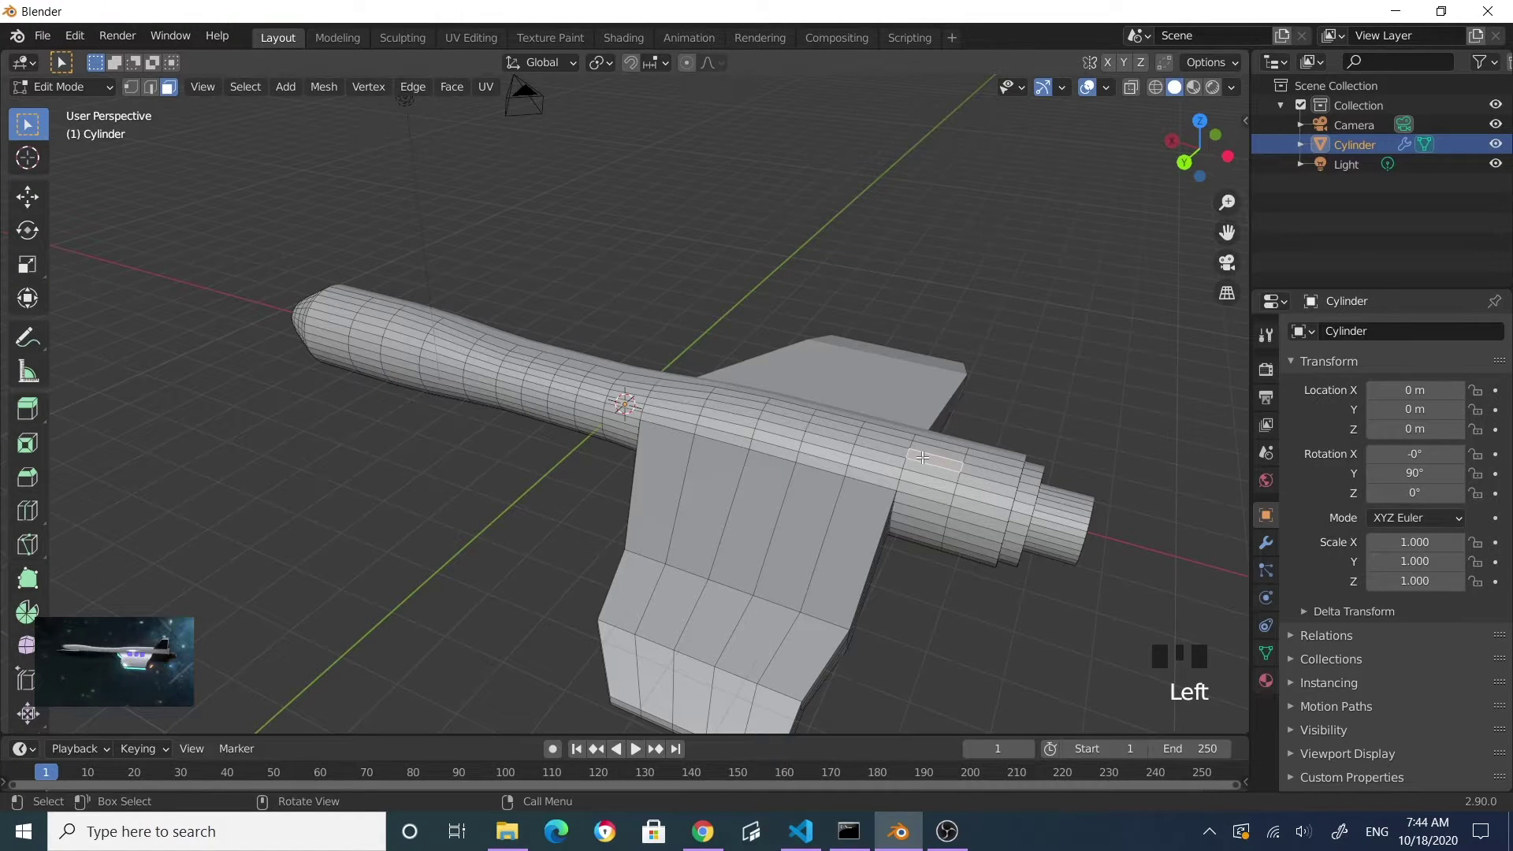
middle_drag(987, 475, 882, 516)
scroll(870, 520, down, 2)
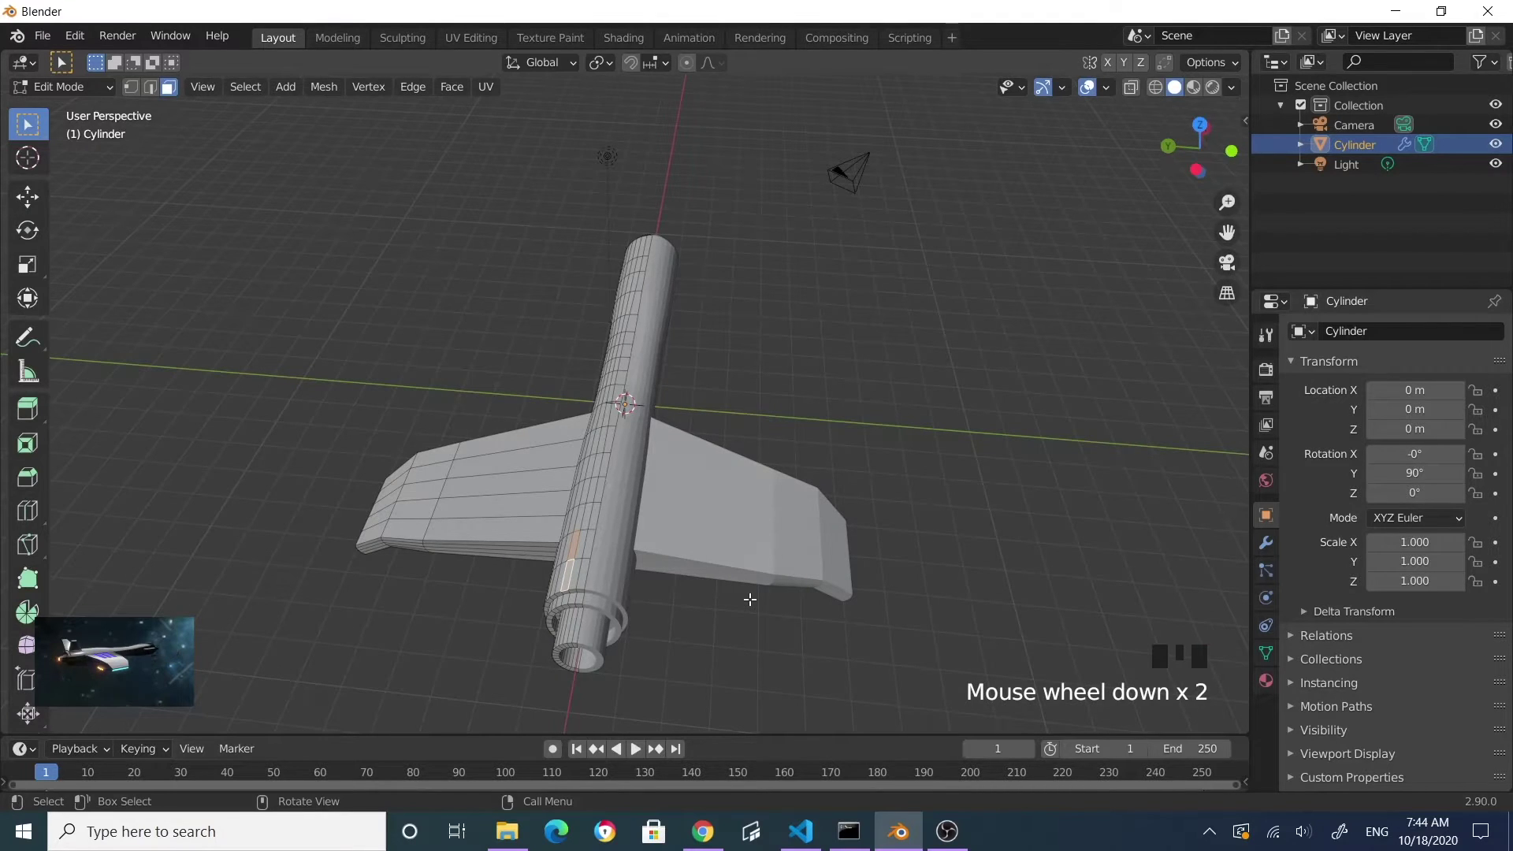
key(e)
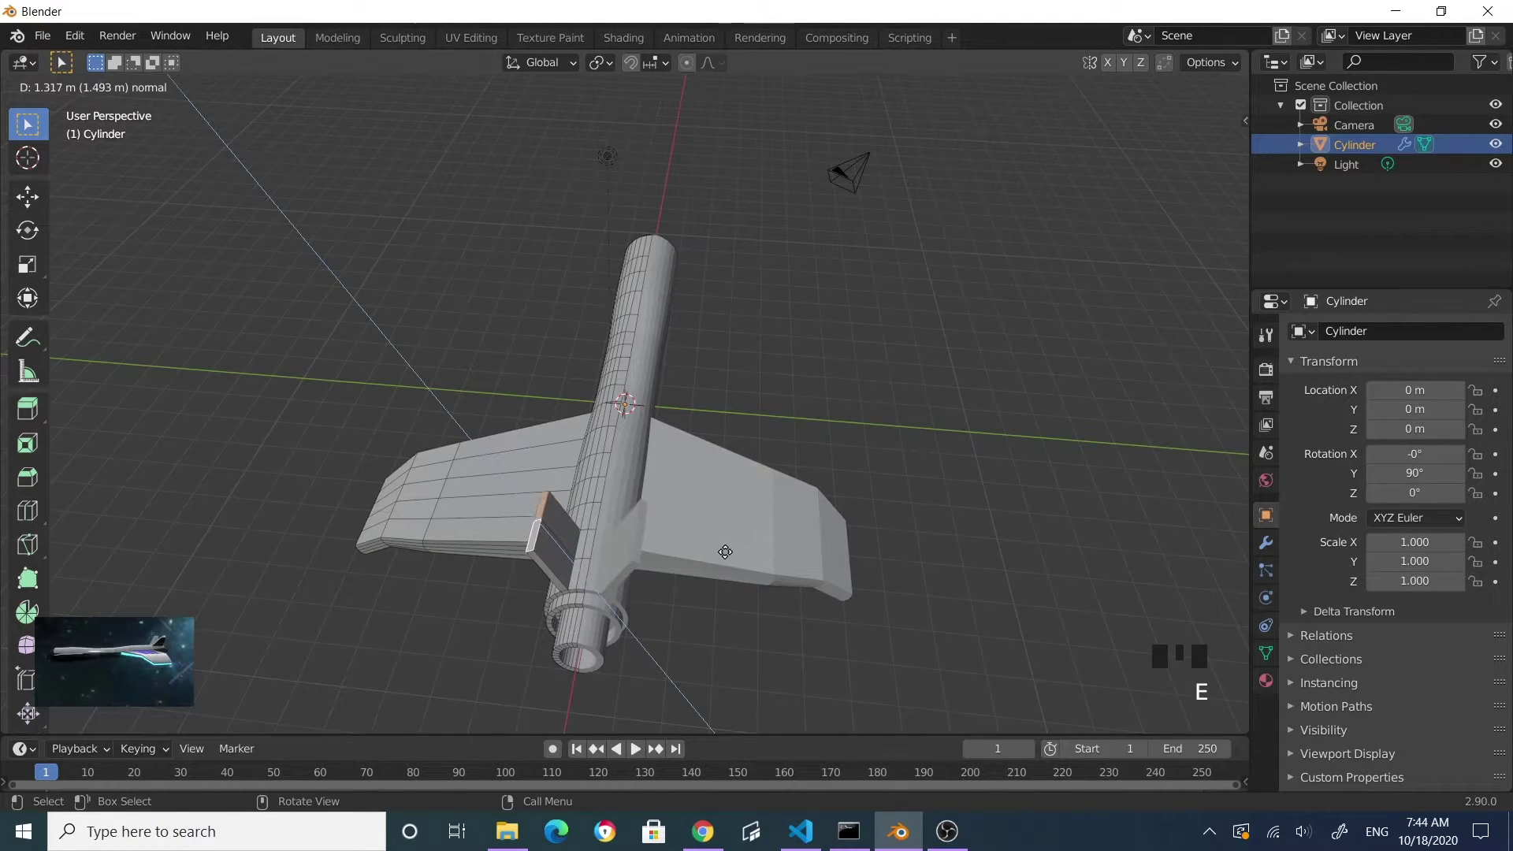
click(725, 550)
- Scale the tail fin's tip faces to 0.652 along X and move them about 0.59 m rearward along X
middle_drag(719, 574, 905, 528)
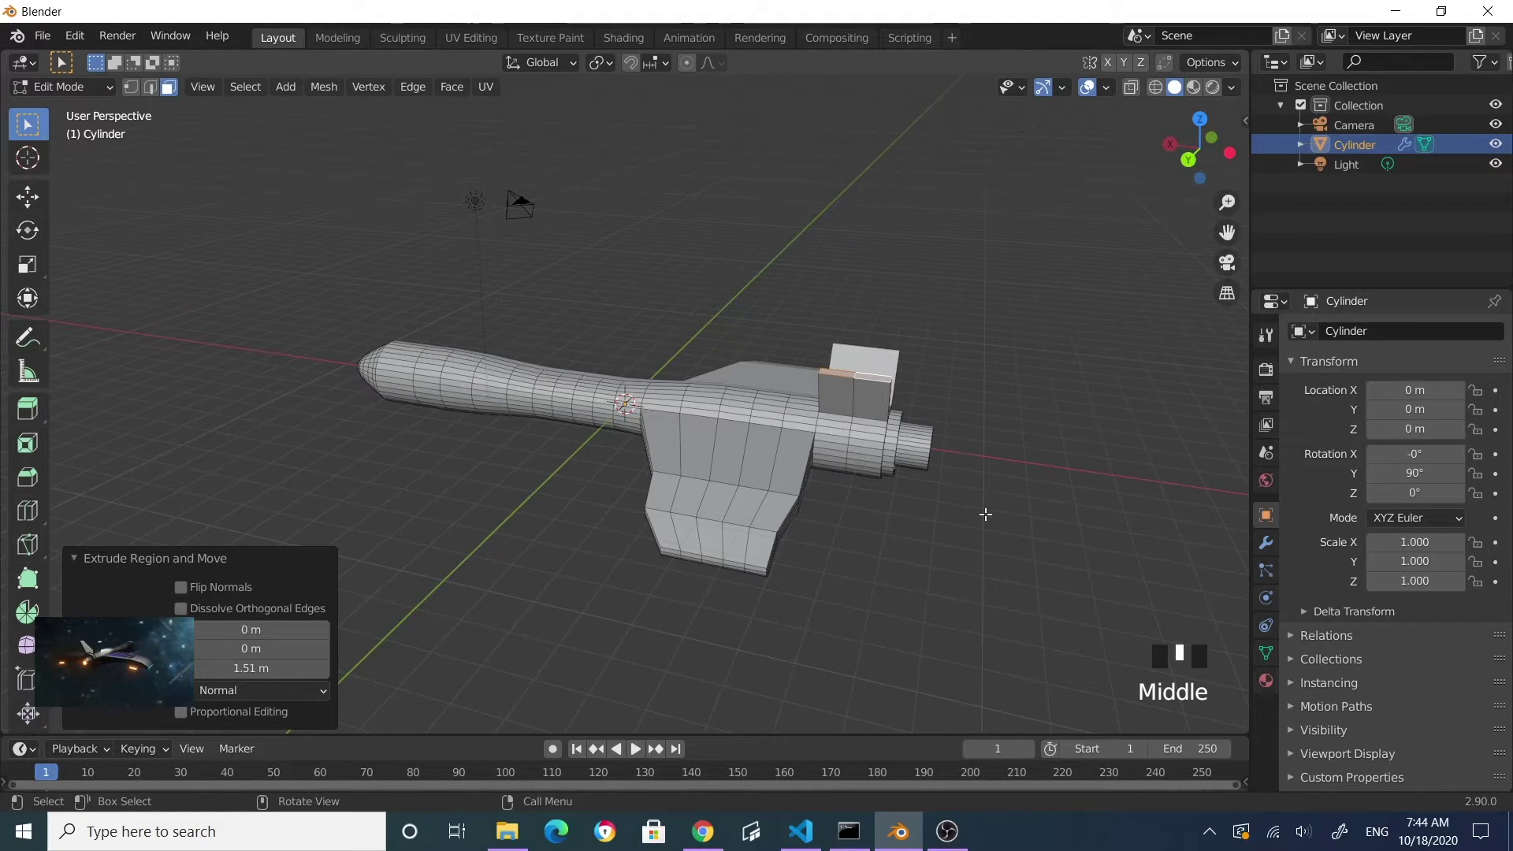
key(s)
key(x)
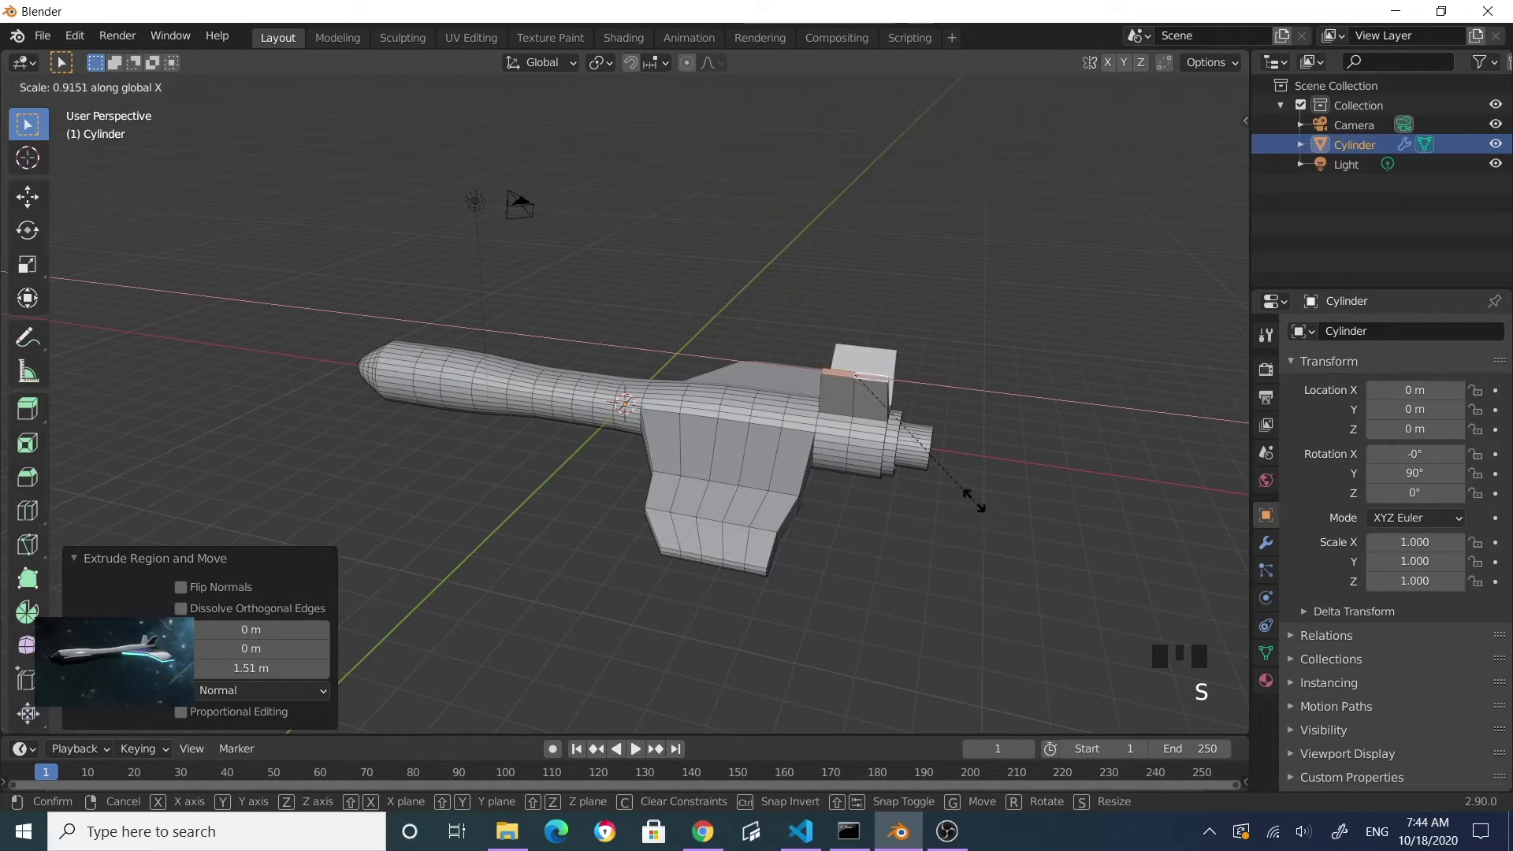
click(940, 465)
key(g)
key(x)
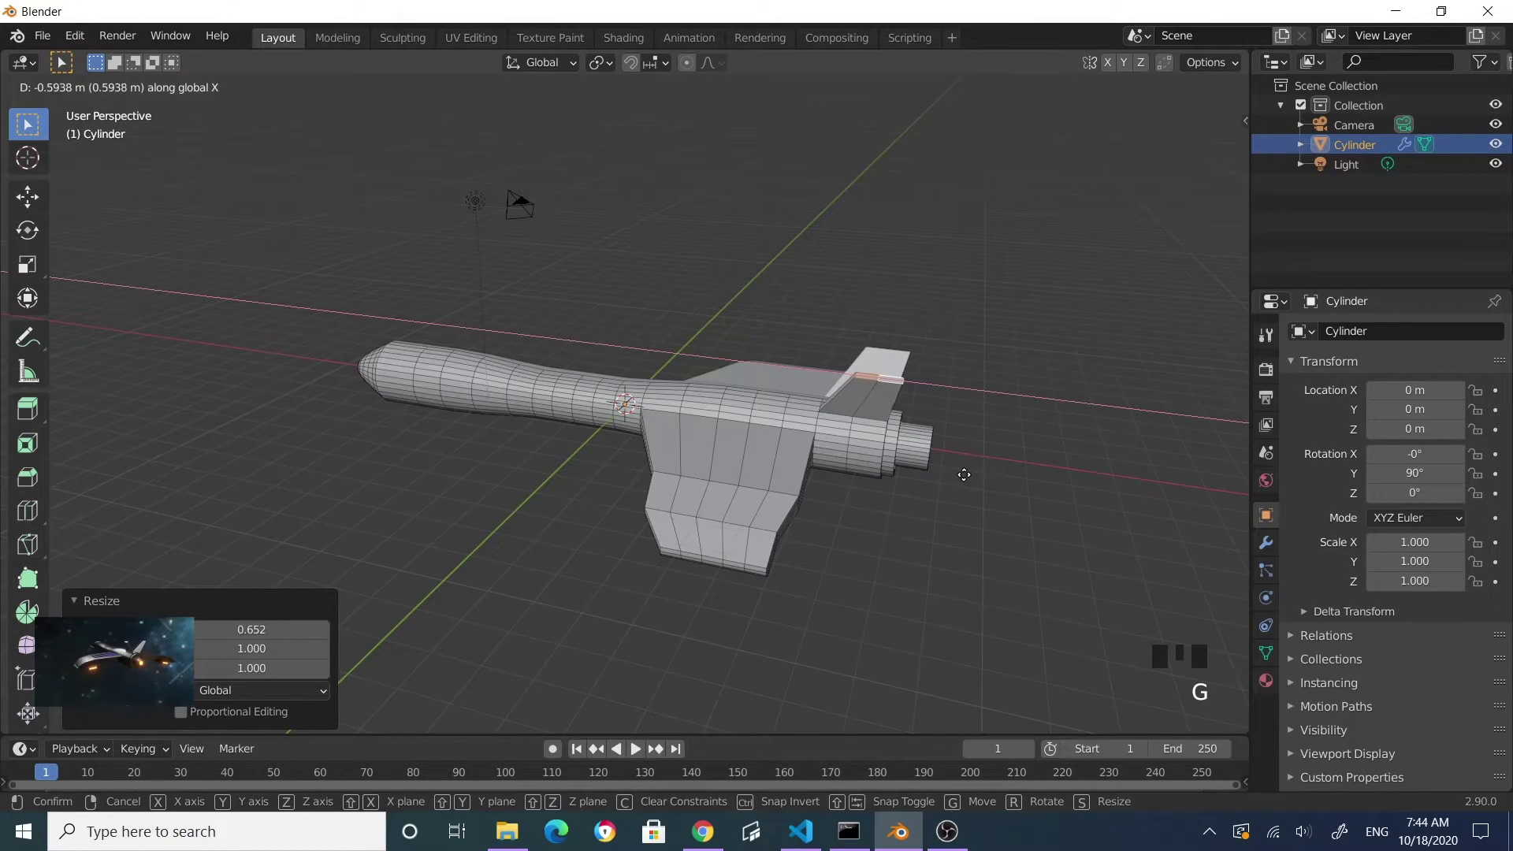
click(962, 473)
click(949, 517)
middle_drag(949, 517, 886, 405)
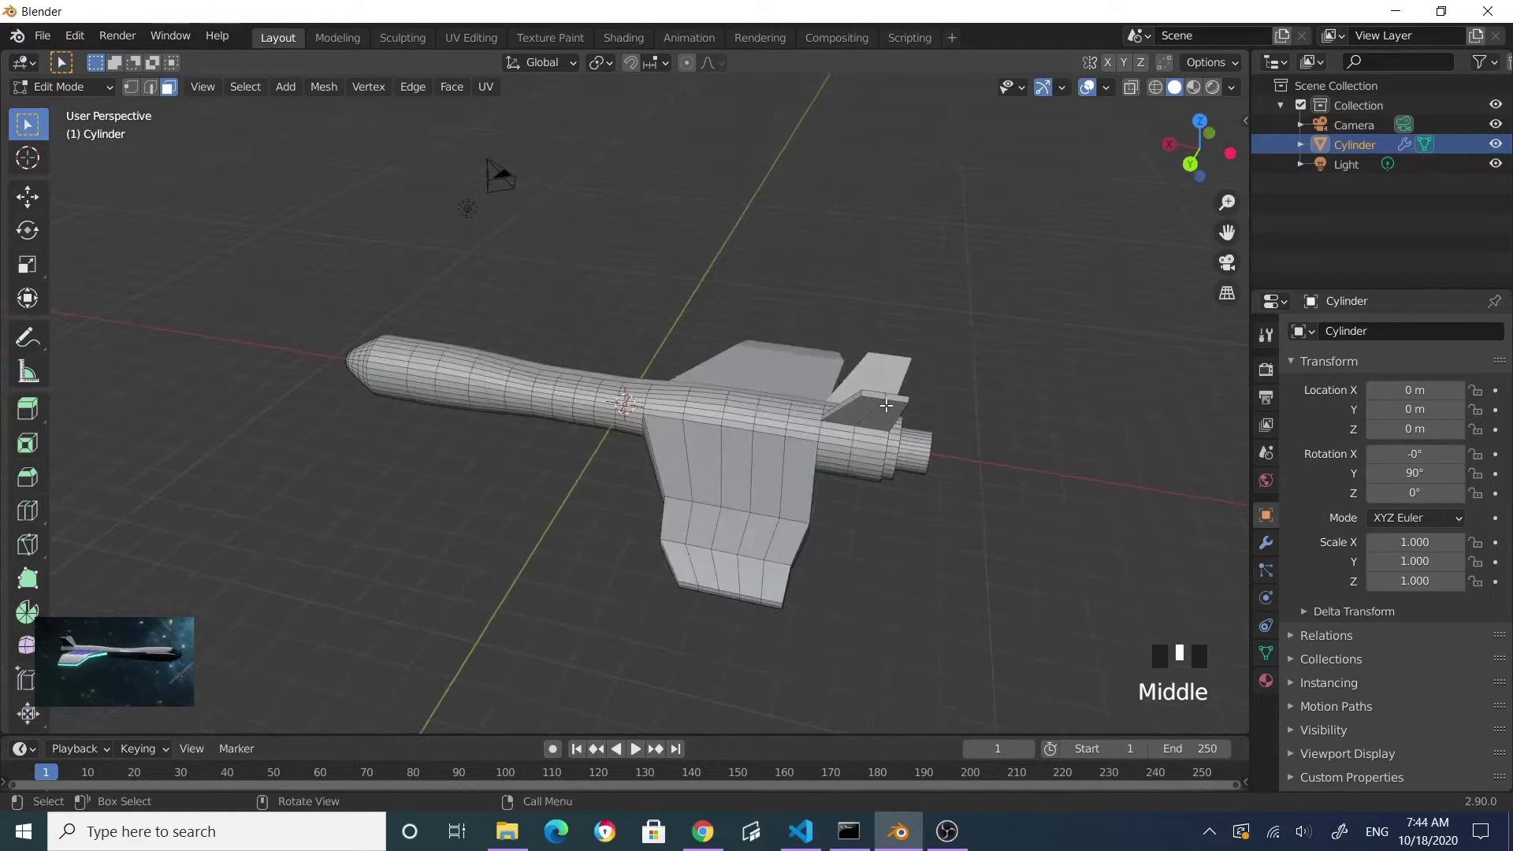
- Taper the tail fin further by scaling its tip faces to 0.614 along X, and deselect them
click(868, 394)
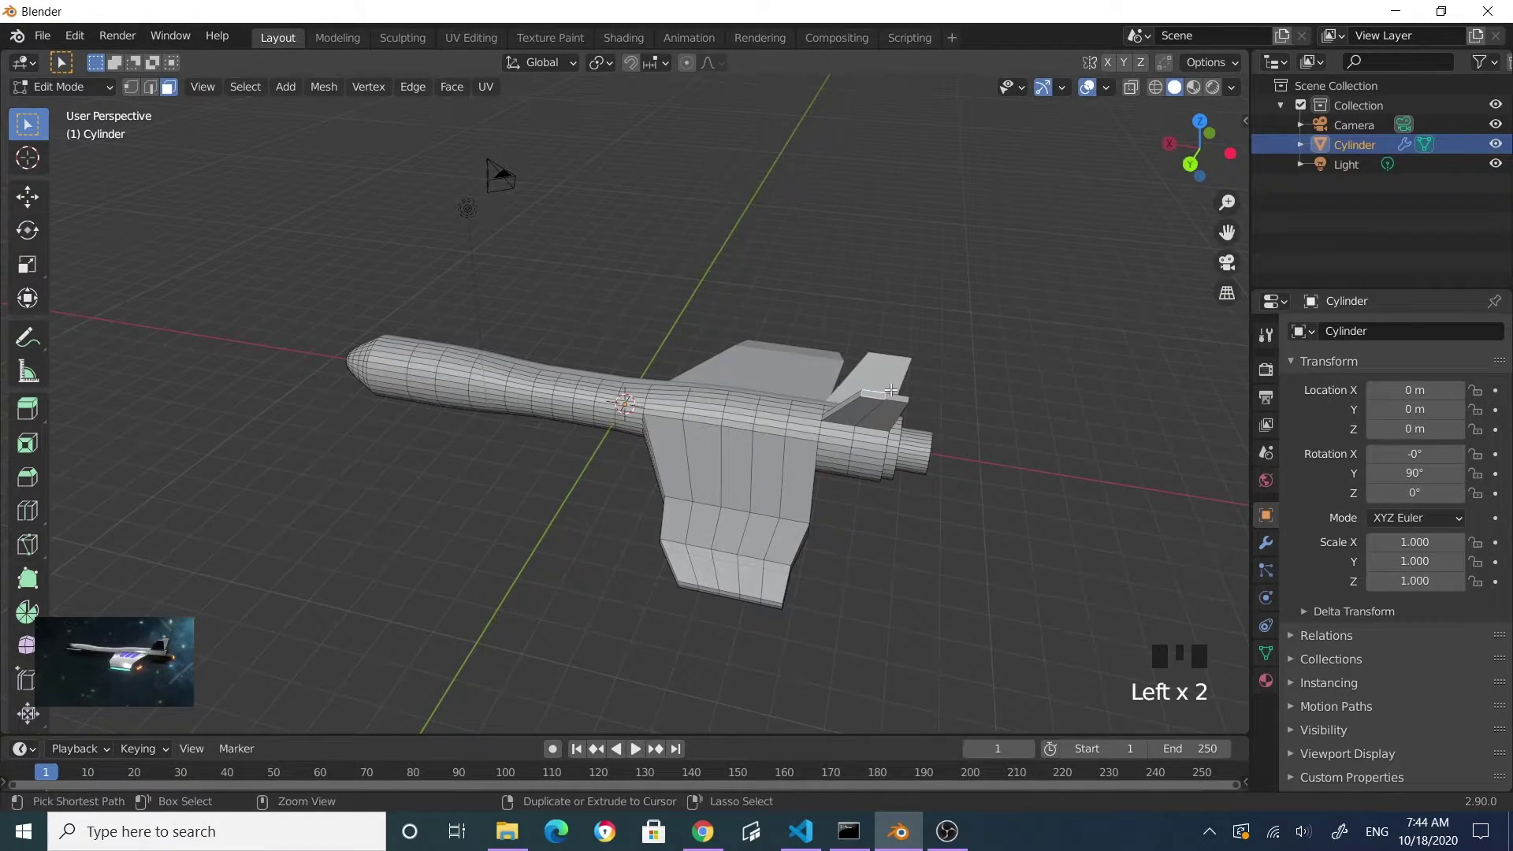
ctrl+click(906, 399)
key(s)
key(x)
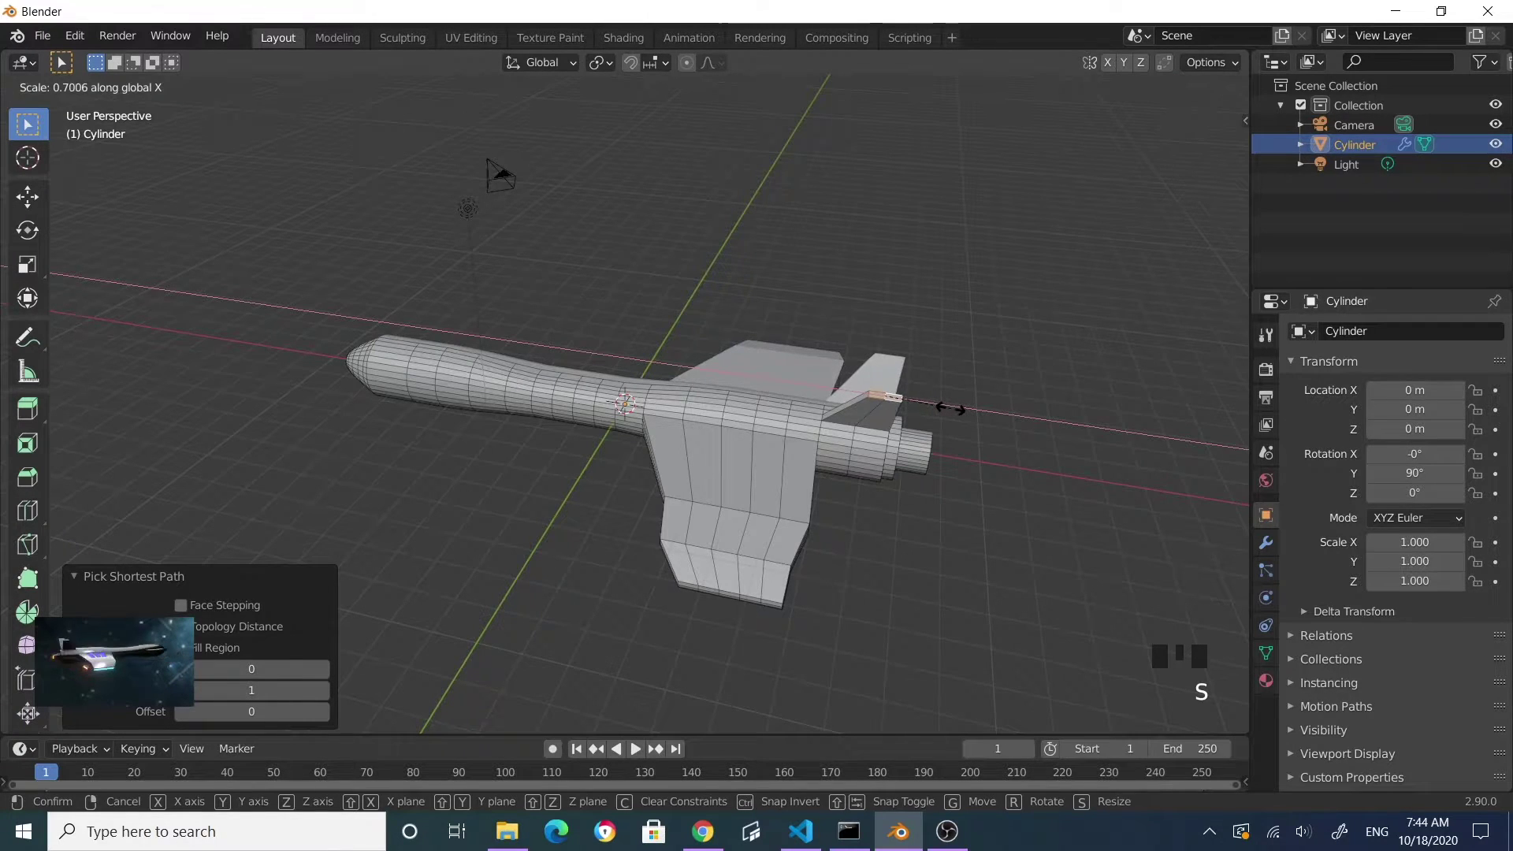
click(935, 408)
middle_drag(959, 559, 959, 476)
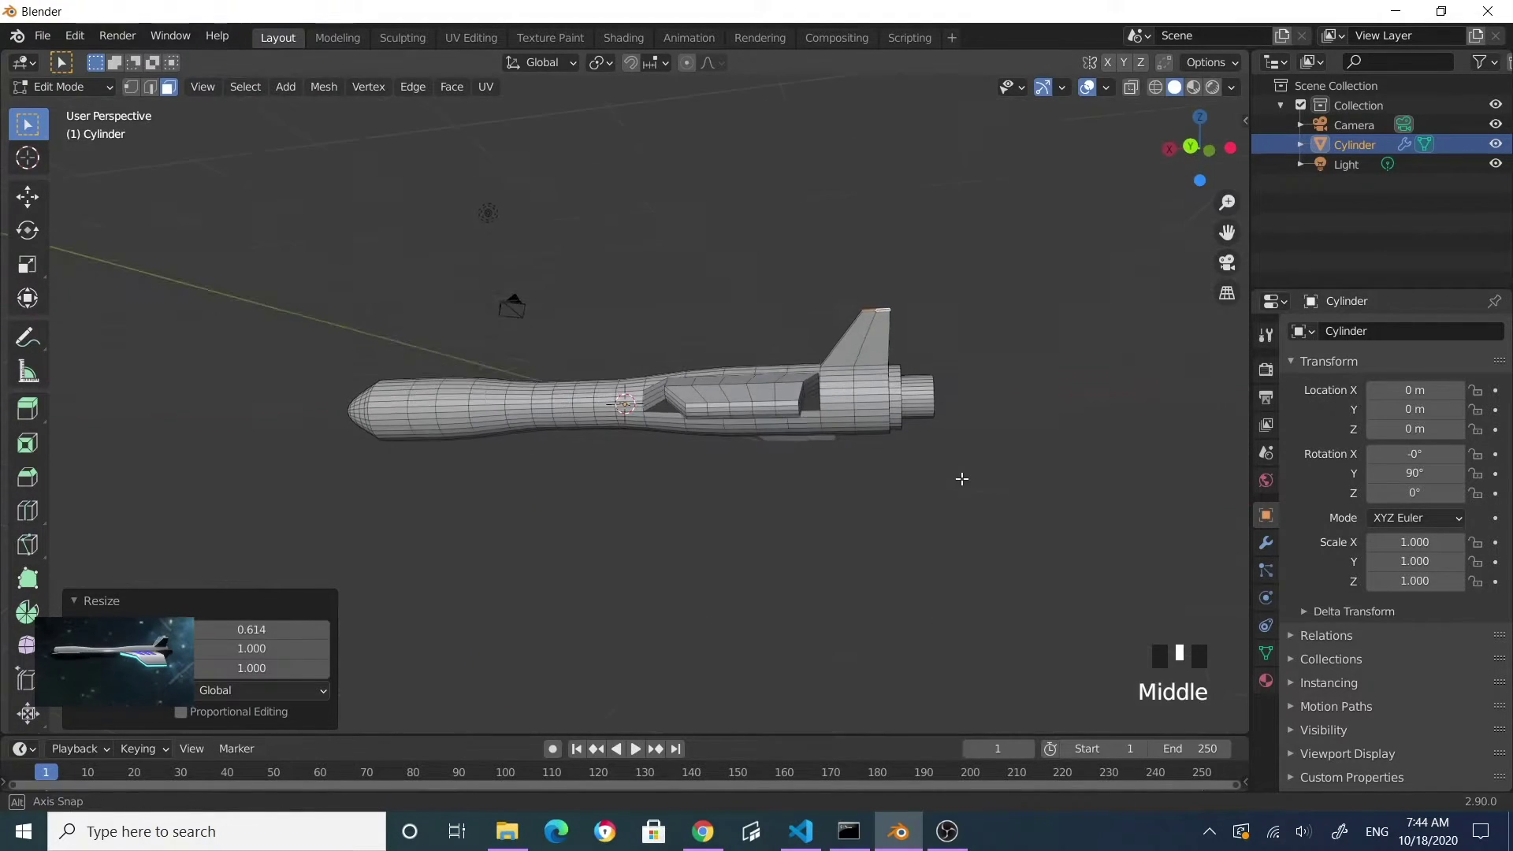
click(797, 534)
- Inset the three middle faces of the inner wing's upper surface individually by about 0.1 m
middle_drag(796, 534, 747, 515)
scroll(801, 581, up, 2)
click(747, 515)
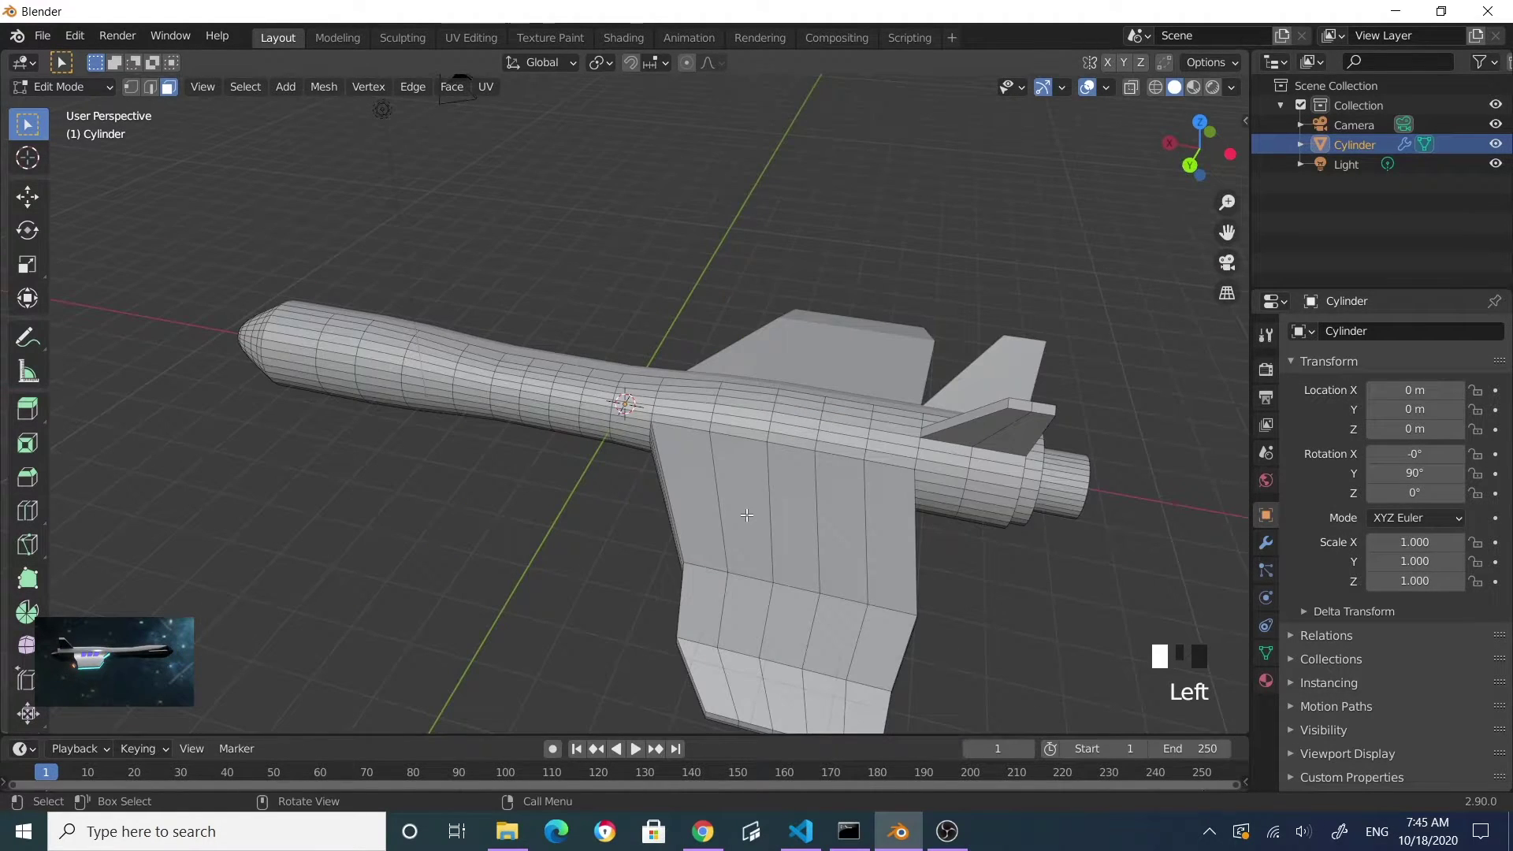
shift+click(791, 514)
shift+click(843, 519)
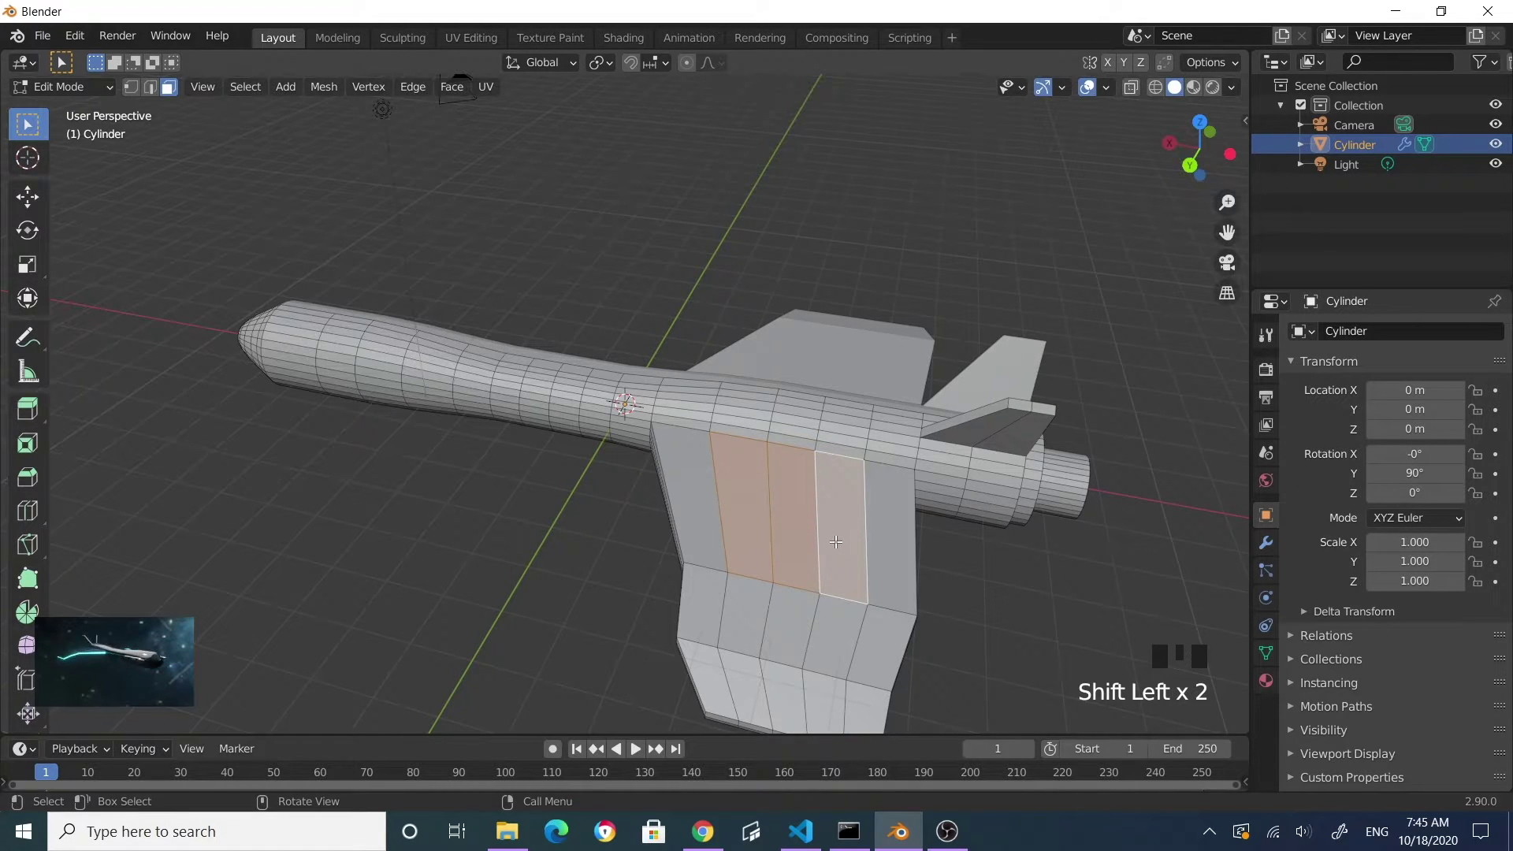
key(i)
key(i)
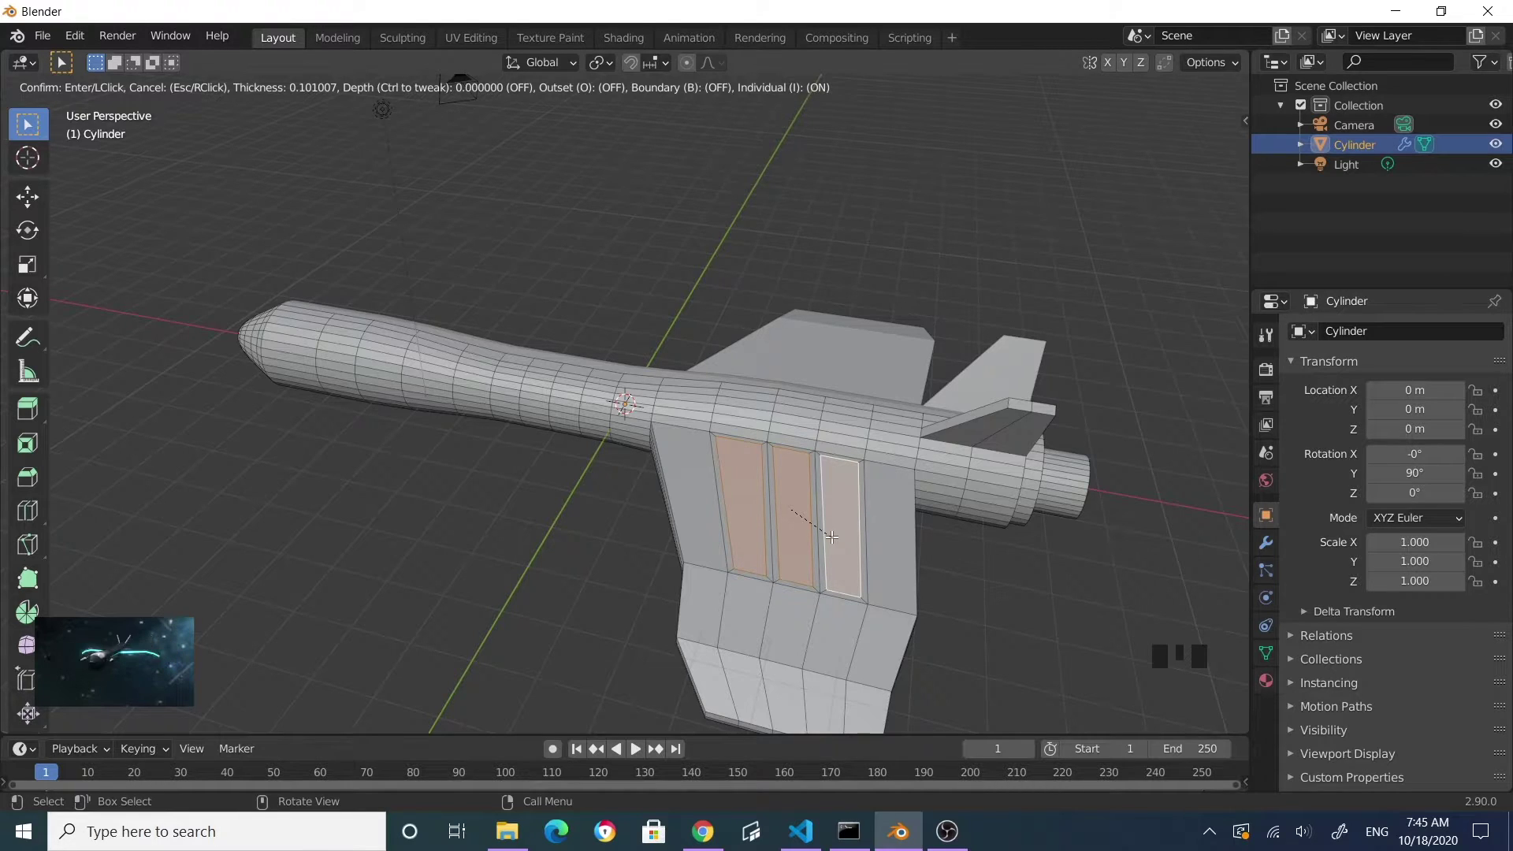
click(831, 533)
click(620, 545)
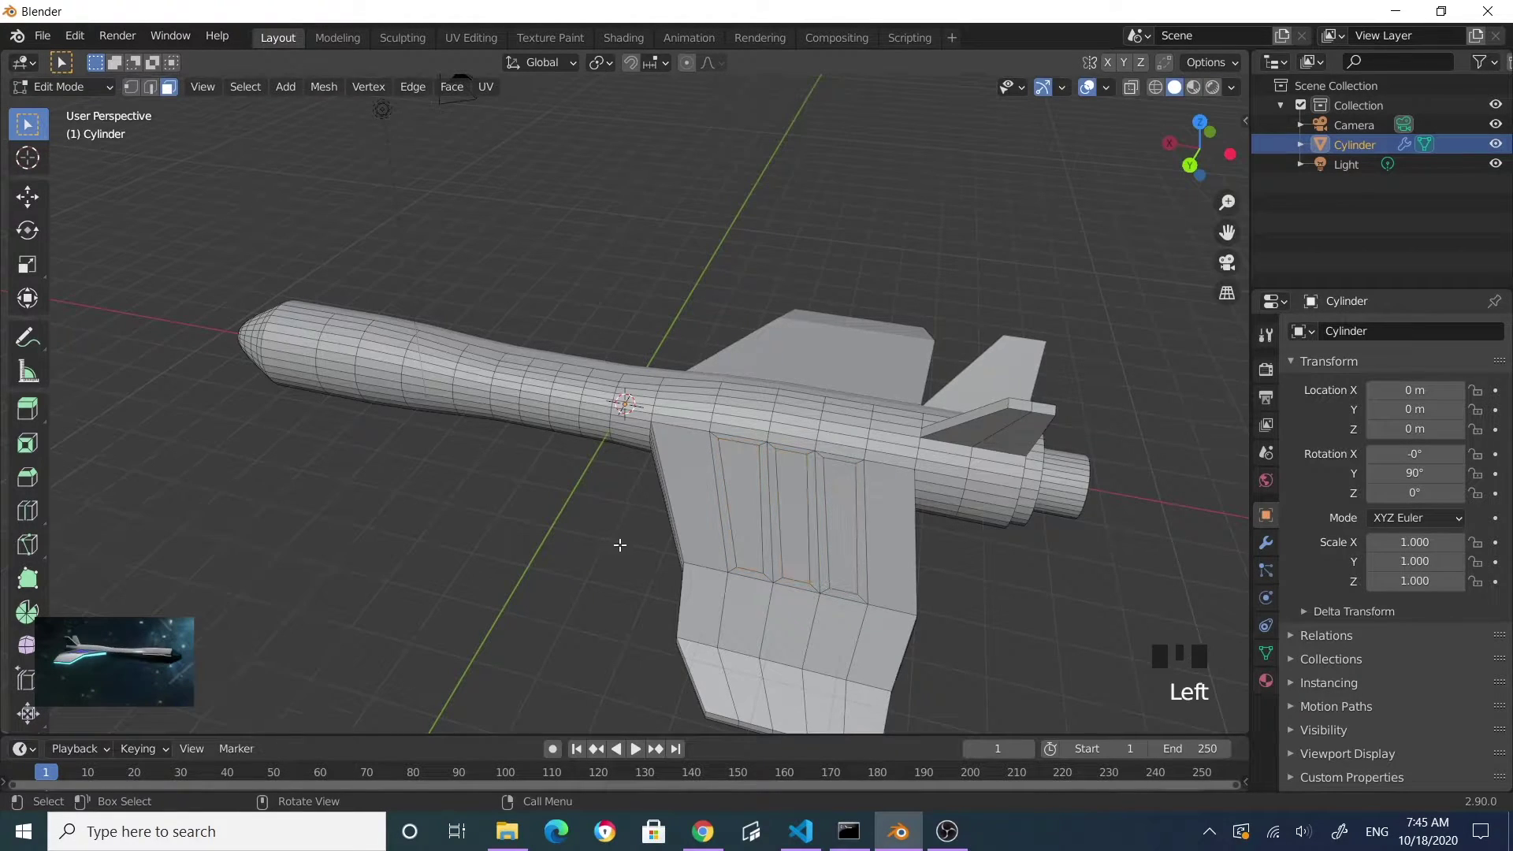
- Extrude the three inset wing faces about 0.078 m inward to form recessed grooves, and deselect them
click(740, 529)
shift+click(791, 516)
shift+click(843, 512)
shift+click(844, 512)
middle_drag(843, 512, 930, 487)
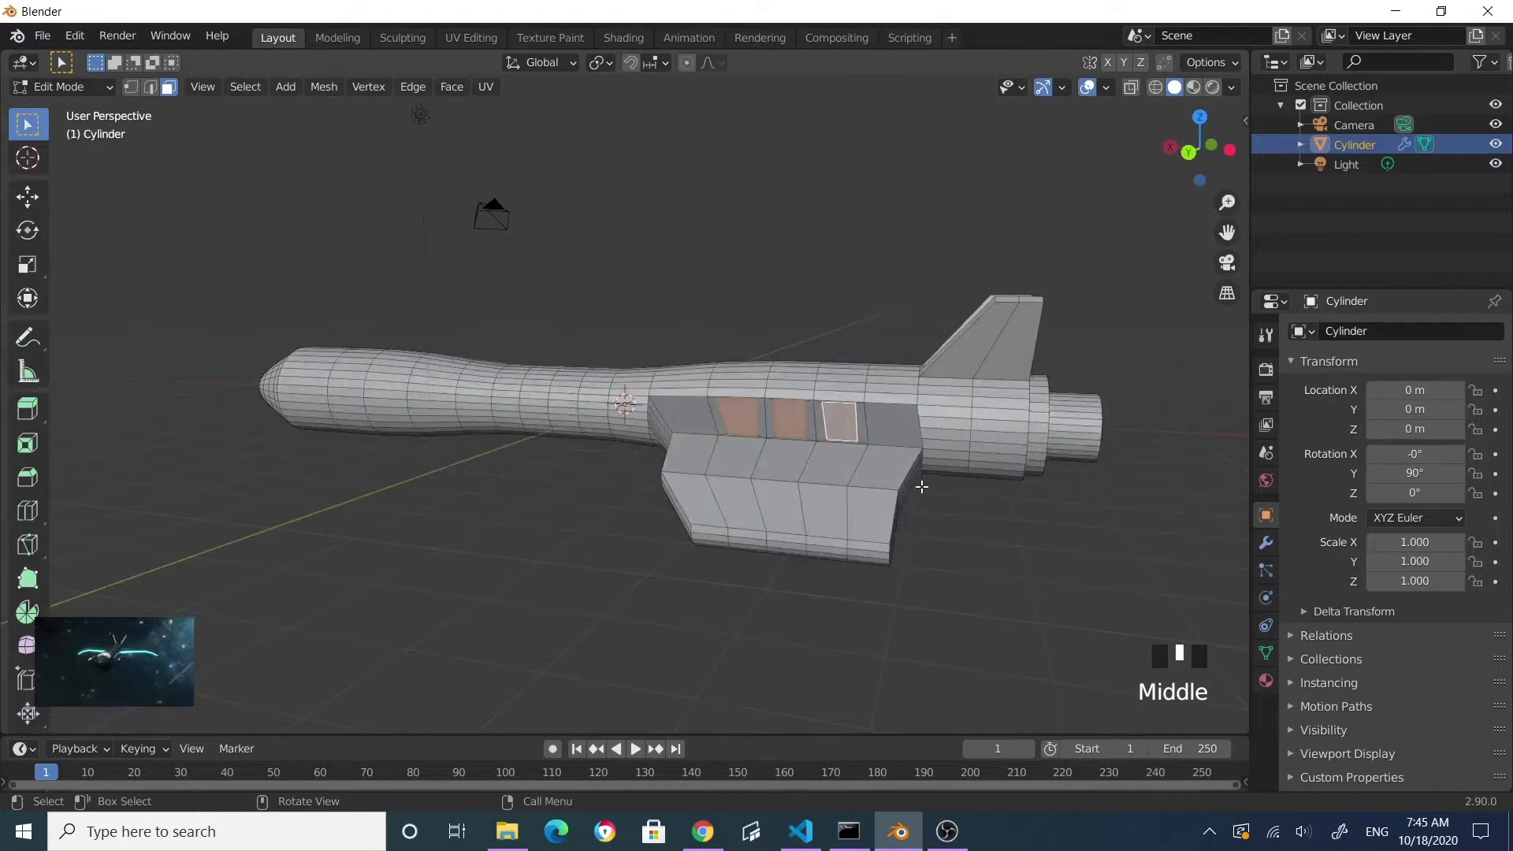
key(e)
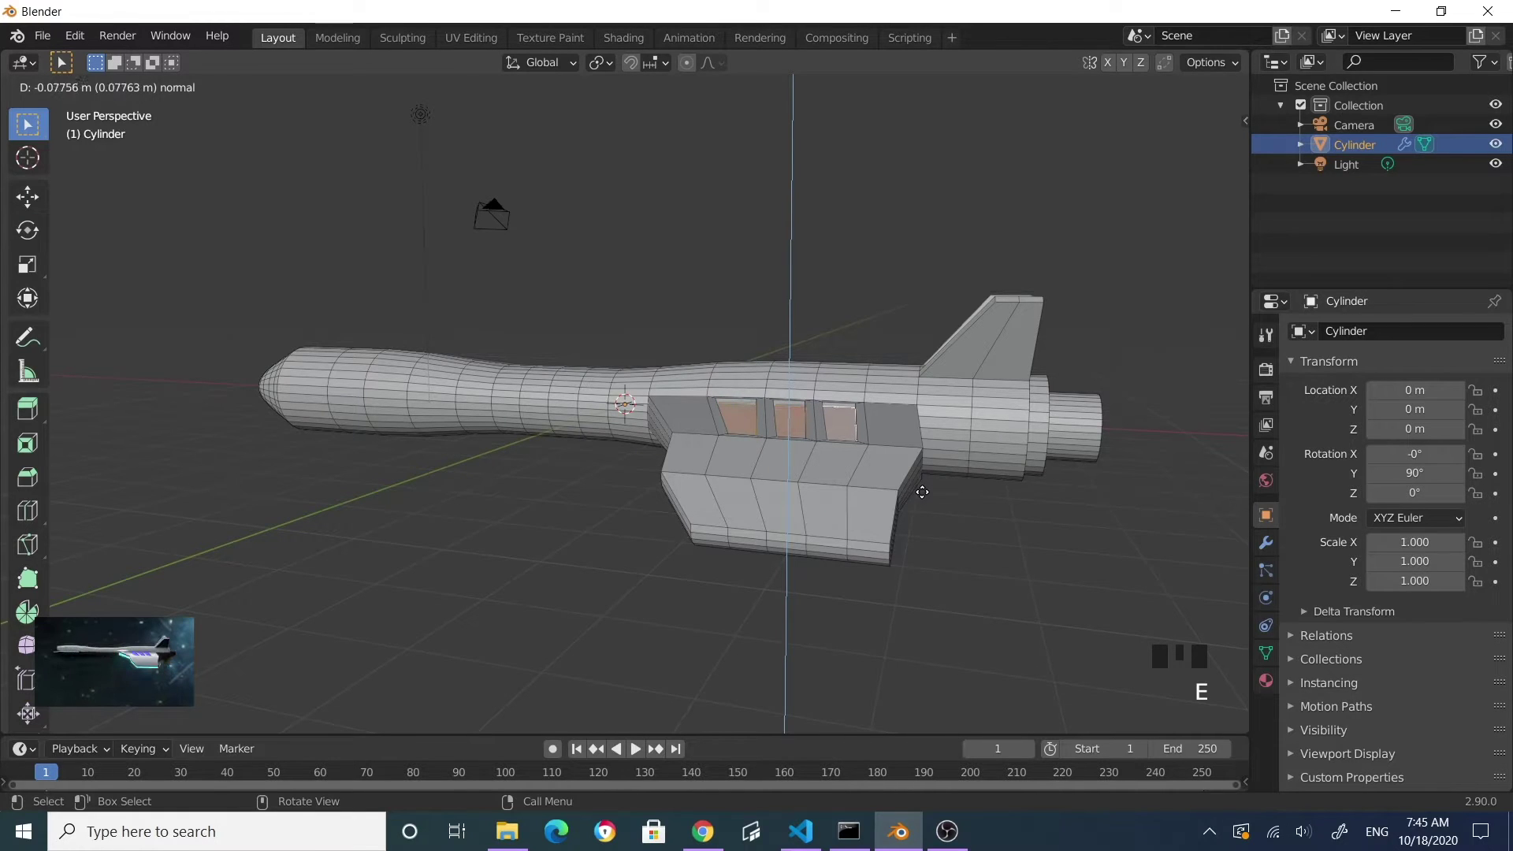
click(922, 492)
middle_drag(534, 530, 466, 523)
click(726, 527)
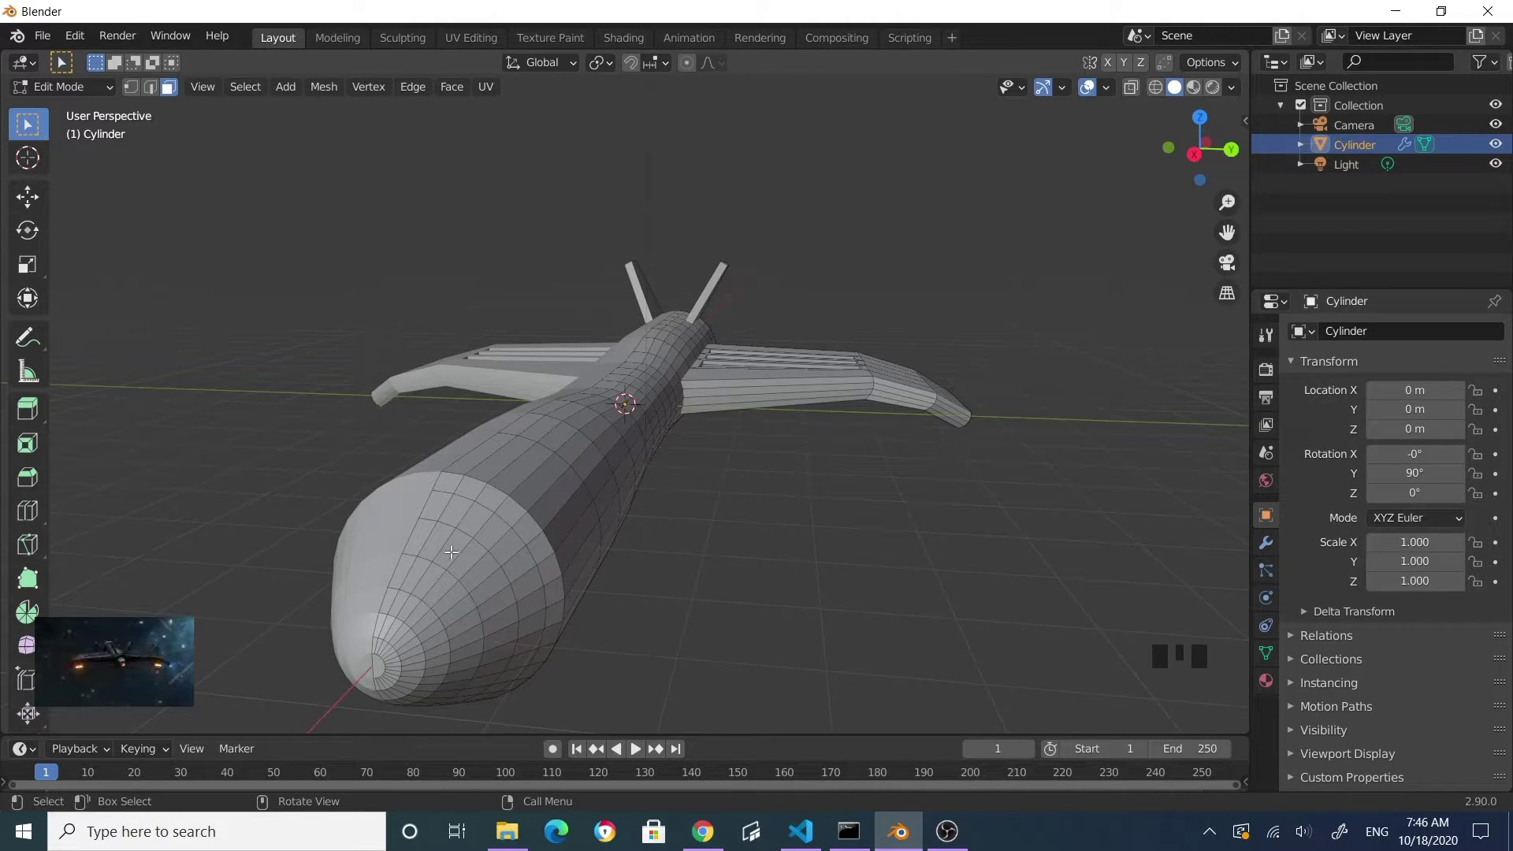
- Select the border faces of a cockpit window patch on the upper part of the nose, from the mirror line outward
click(401, 576)
shift+click(422, 536)
shift+click(455, 506)
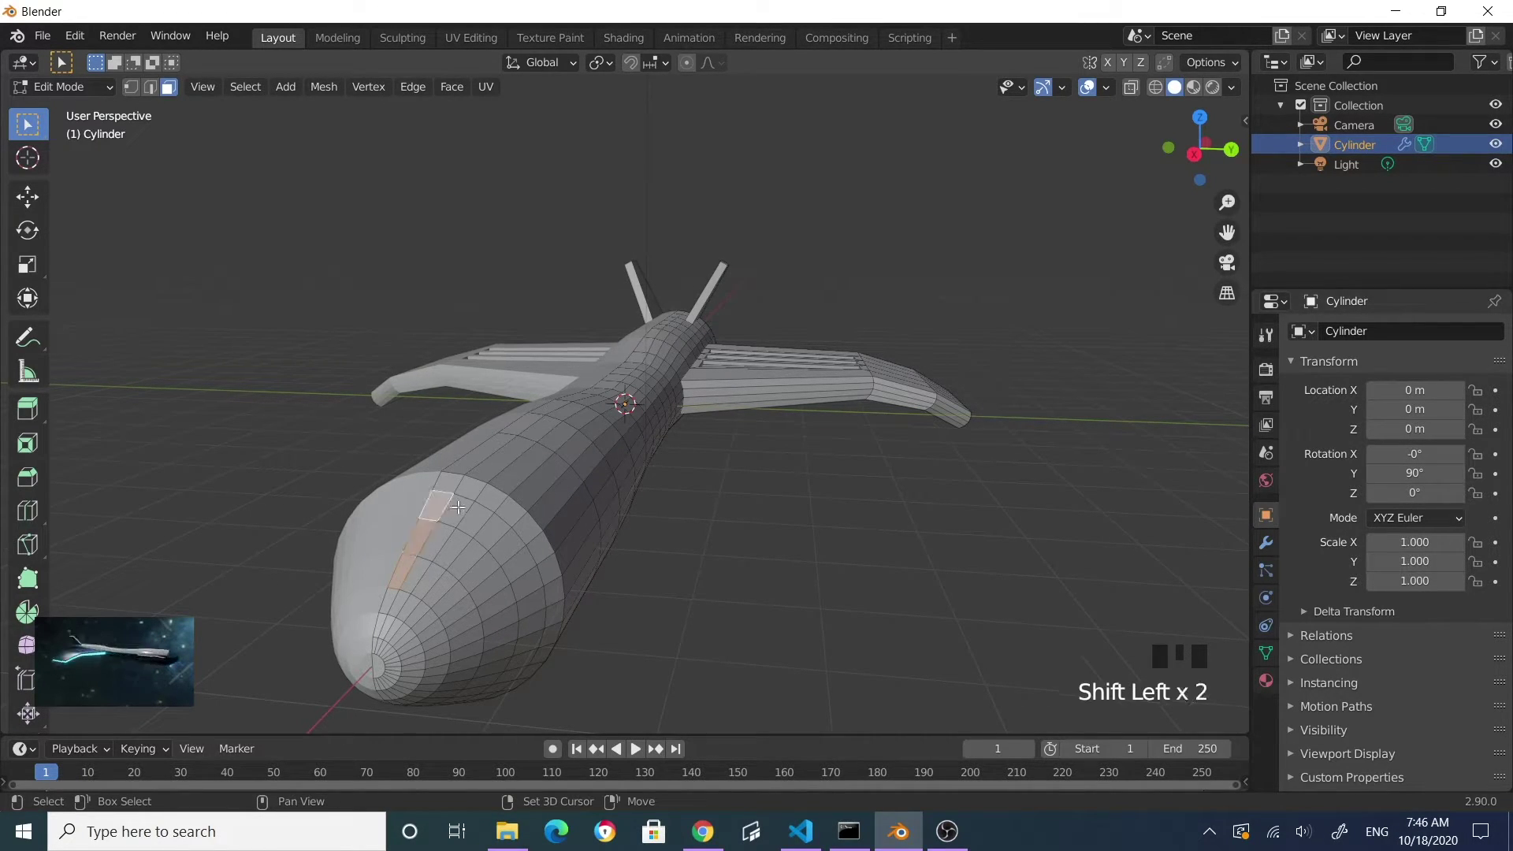
shift+click(461, 512)
shift+click(475, 521)
shift+click(501, 538)
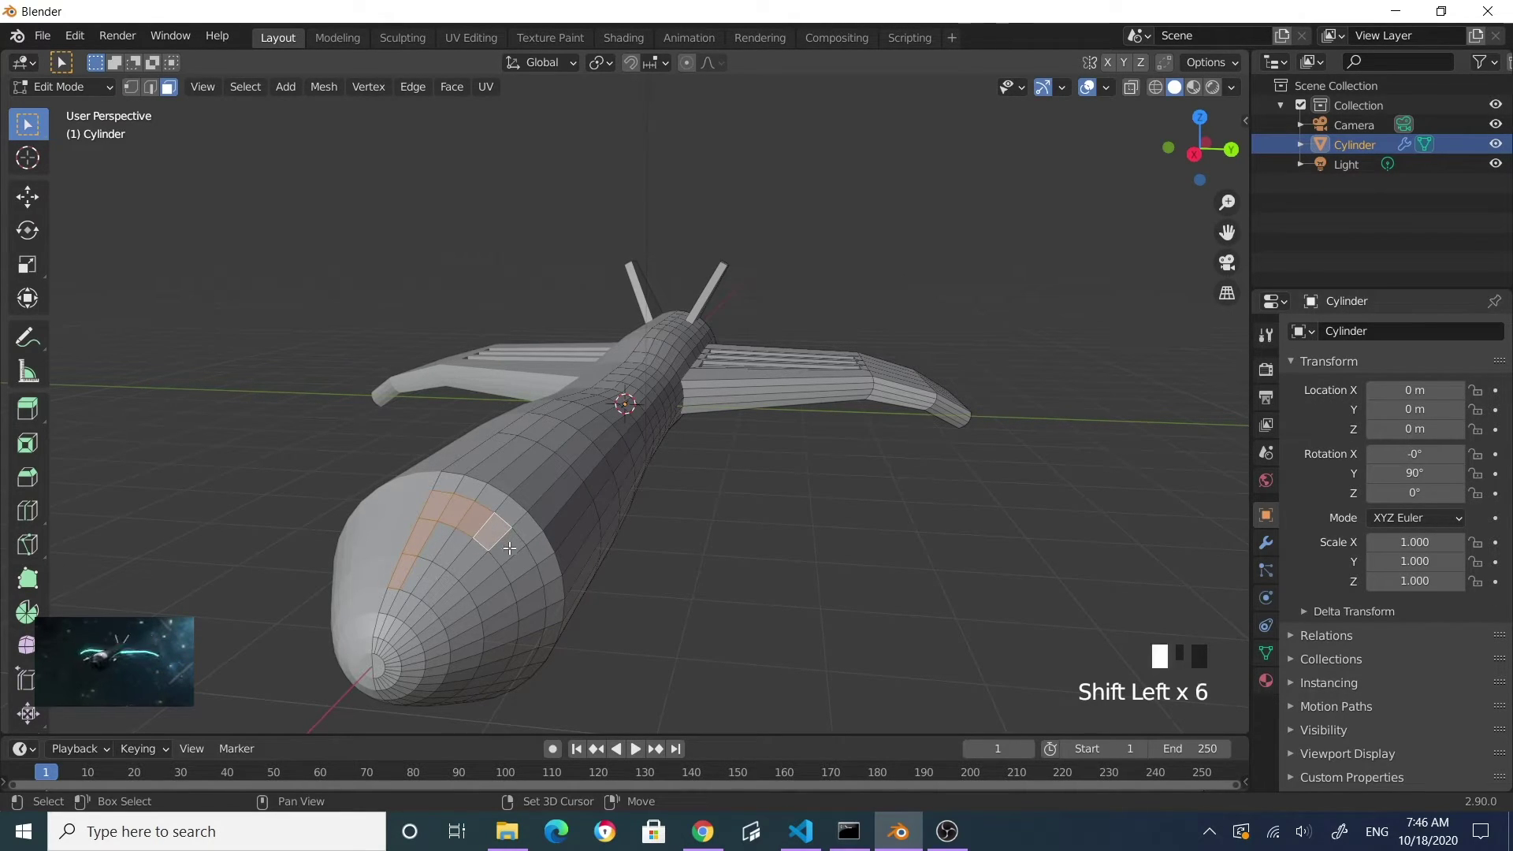
shift+click(527, 578)
shift+click(501, 599)
shift+click(463, 621)
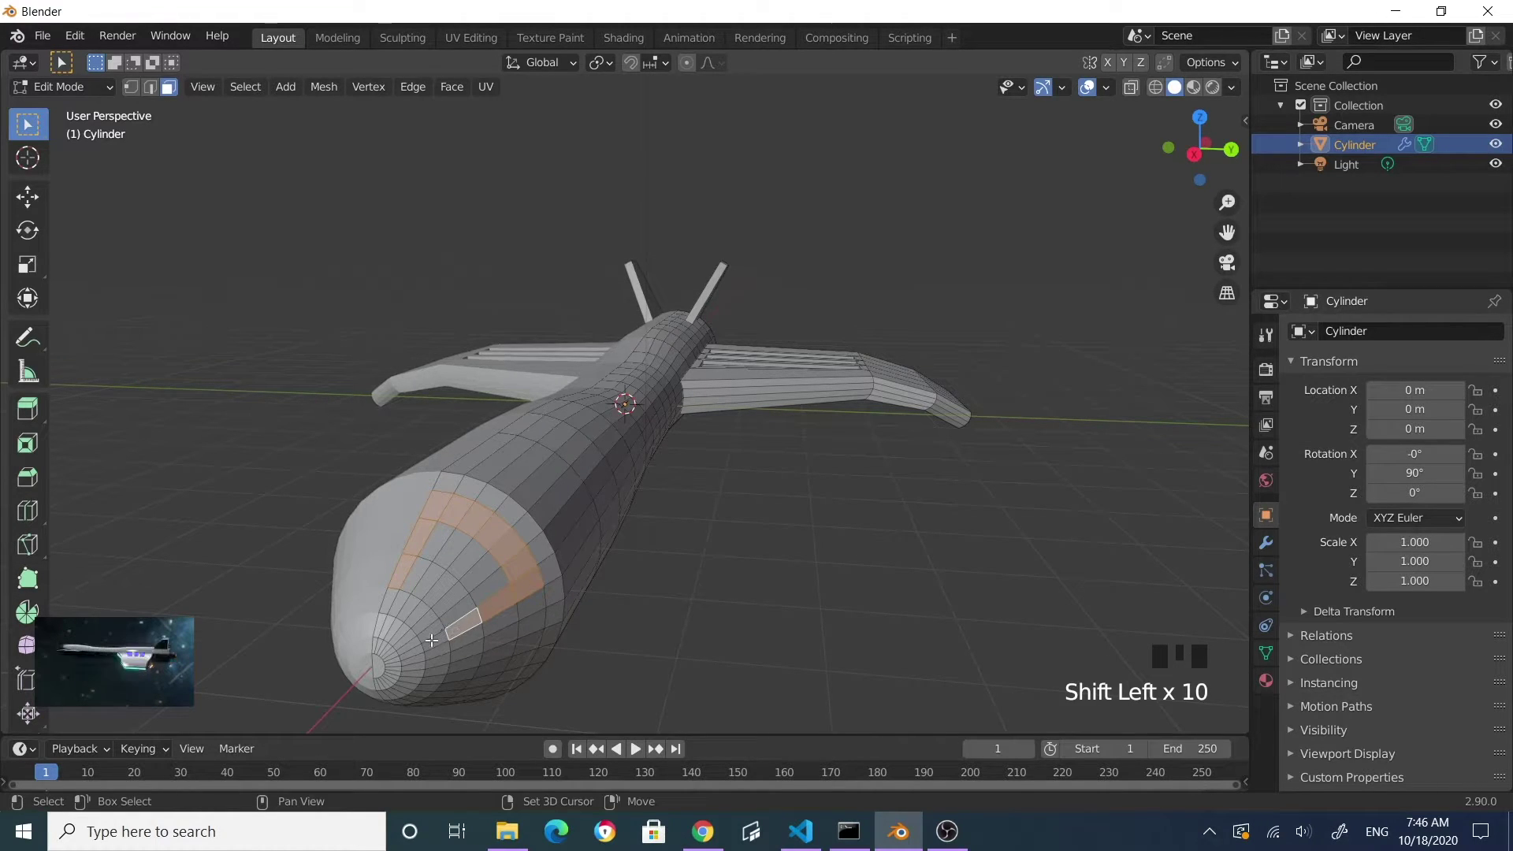
shift+click(432, 637)
shift+click(427, 623)
shift+click(422, 617)
shift+click(416, 611)
shift+click(401, 604)
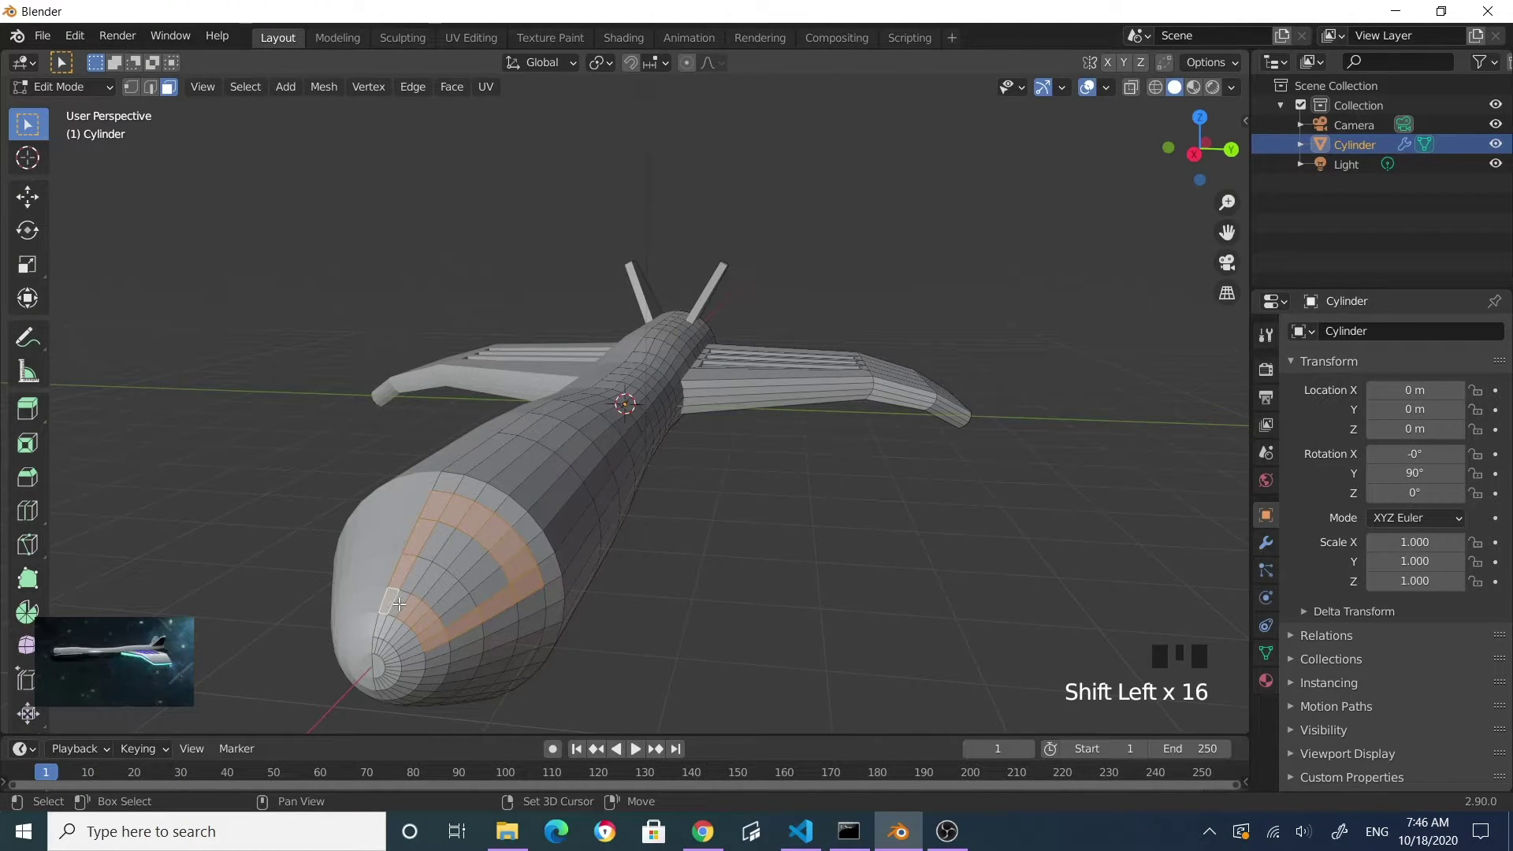
- Add all faces enclosed by the window border on the nose to the selection
shift+click(420, 575)
shift+click(469, 543)
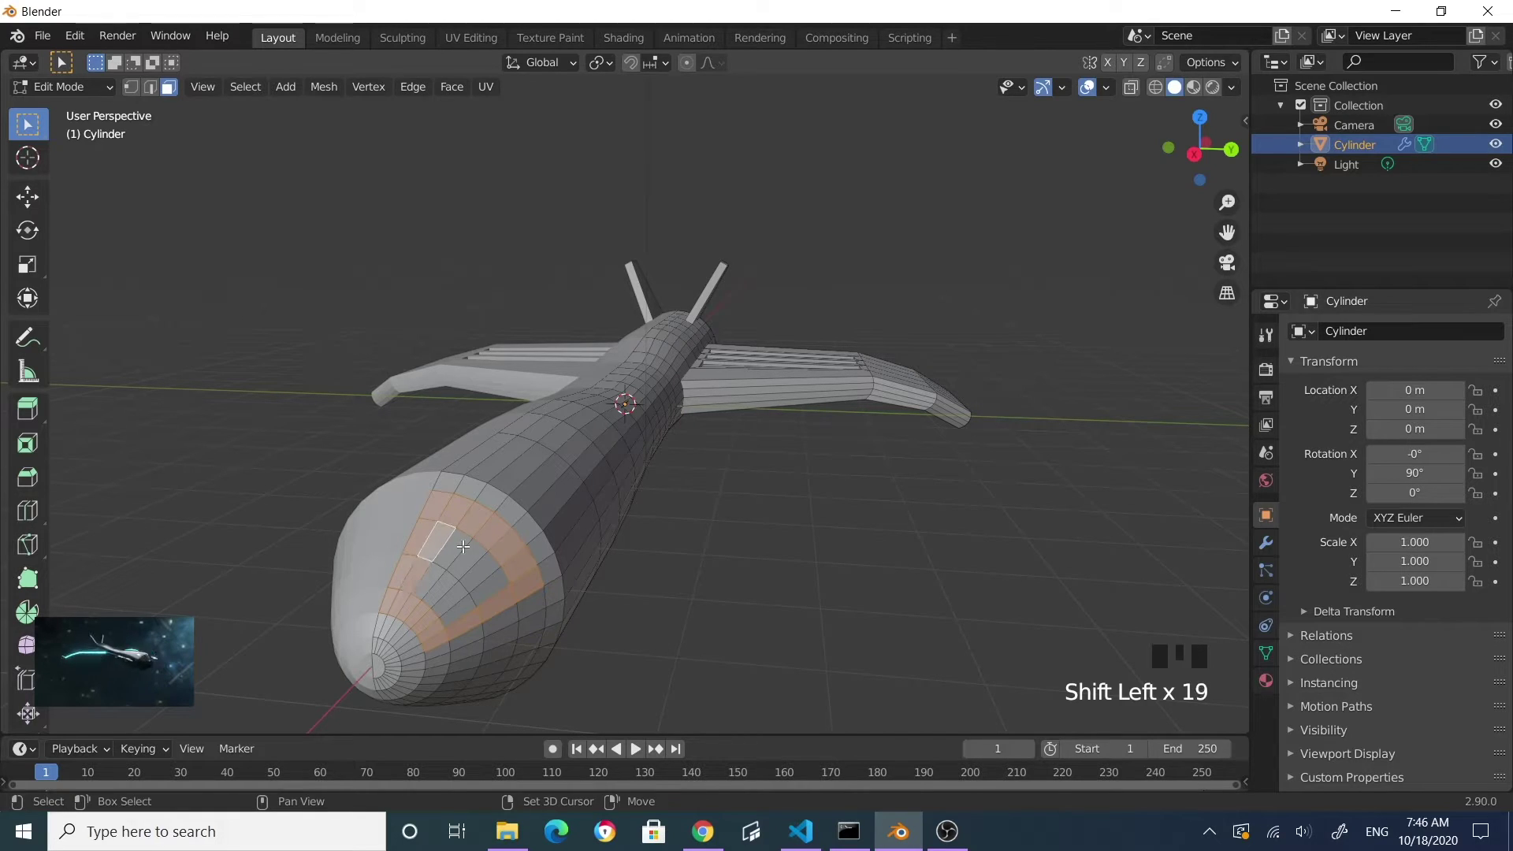
shift+click(436, 586)
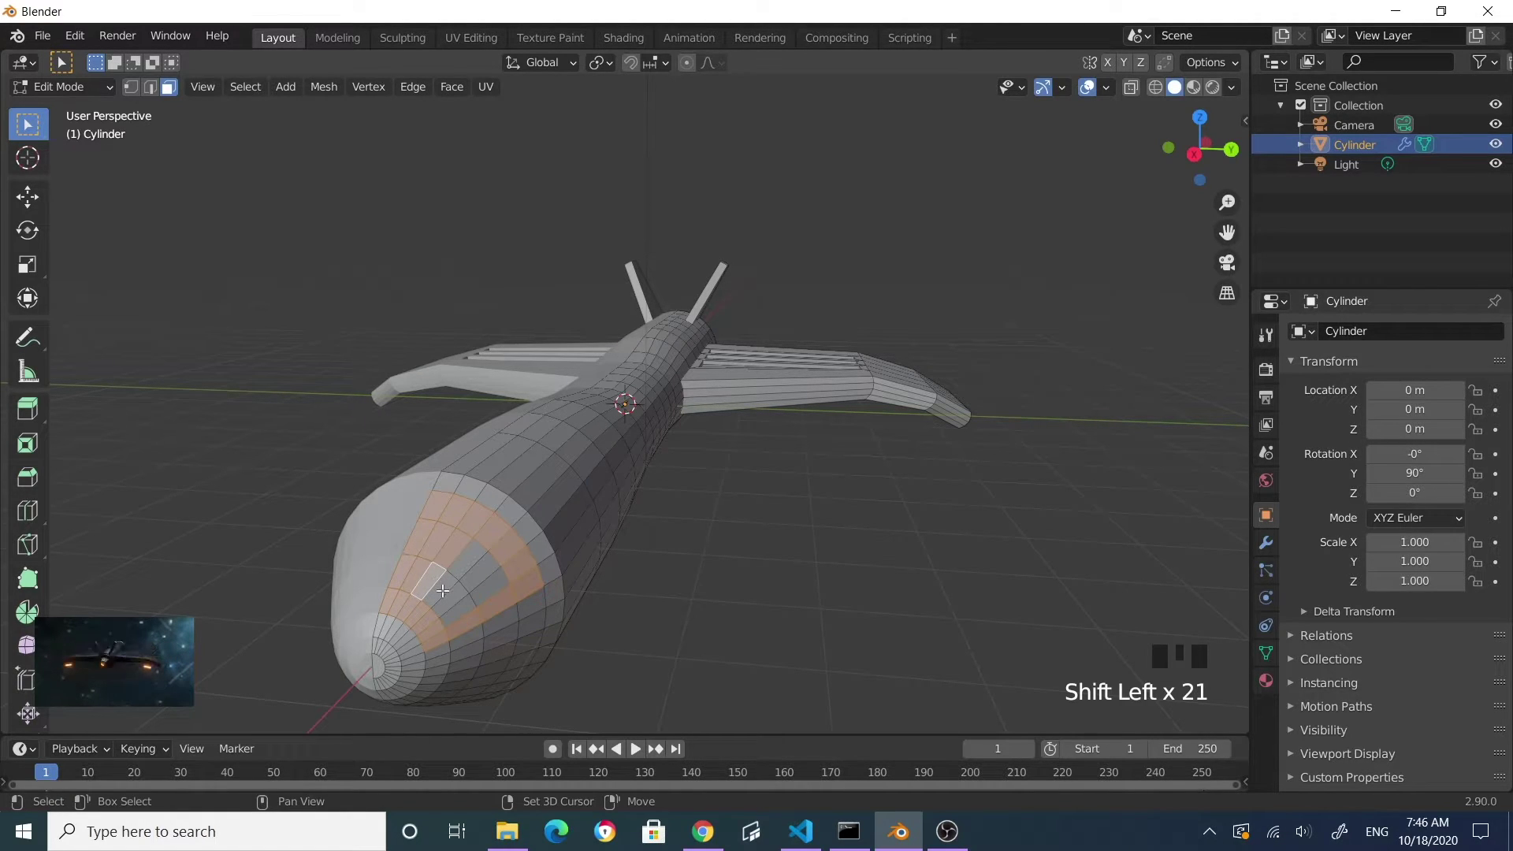
shift+click(465, 565)
shift+click(491, 566)
shift+click(490, 571)
shift+click(458, 607)
shift+click(481, 605)
shift+click(488, 591)
- Inset the selected nose faces as one region with a thickness of about 0.073 m
middle_drag(659, 574, 827, 574)
scroll(709, 575, up, 3)
scroll(864, 583, down, 2)
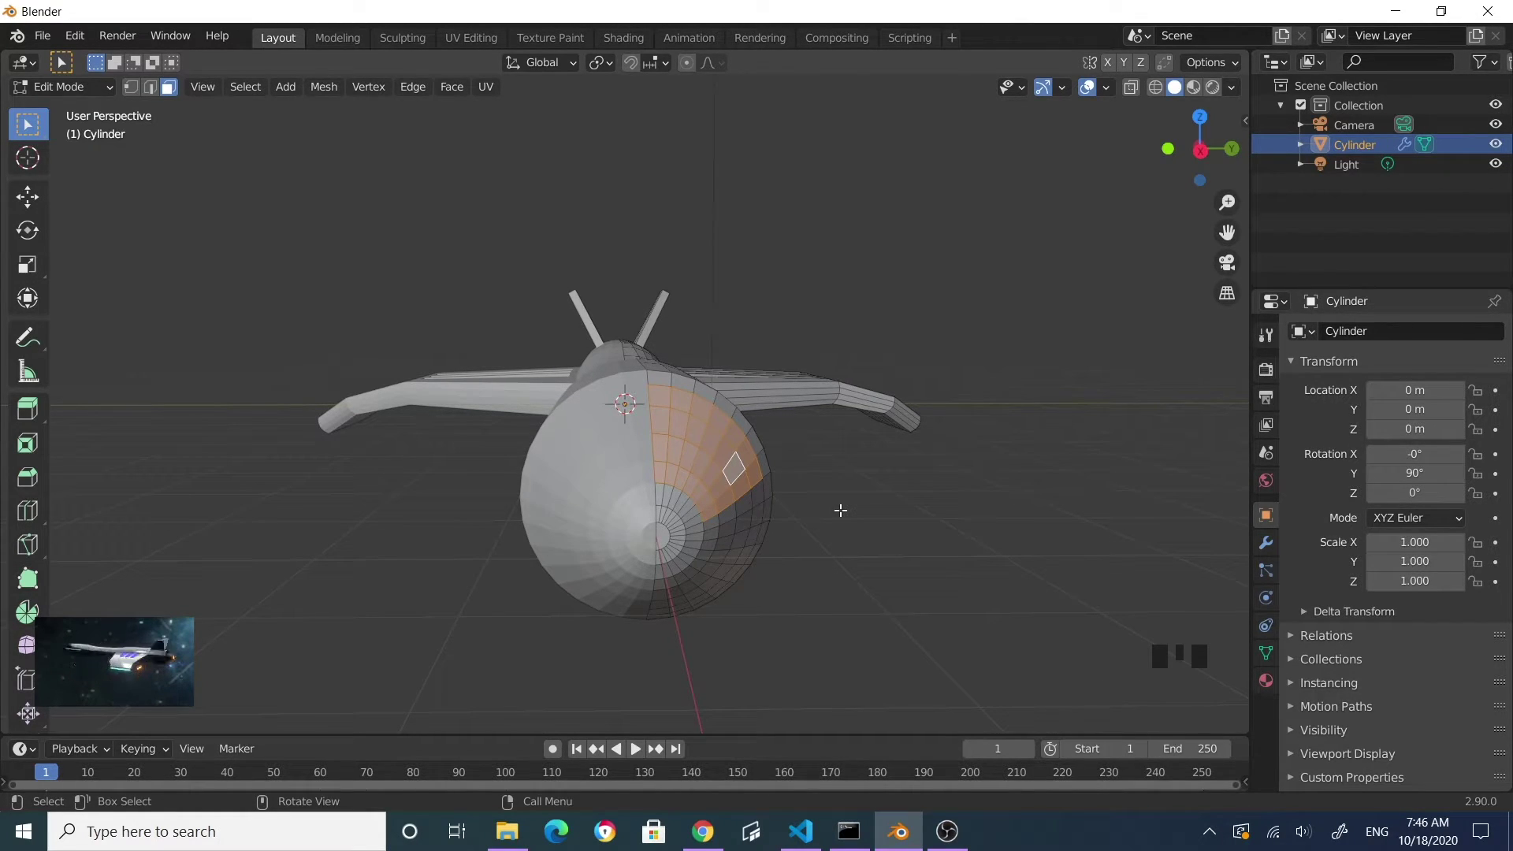
key(i)
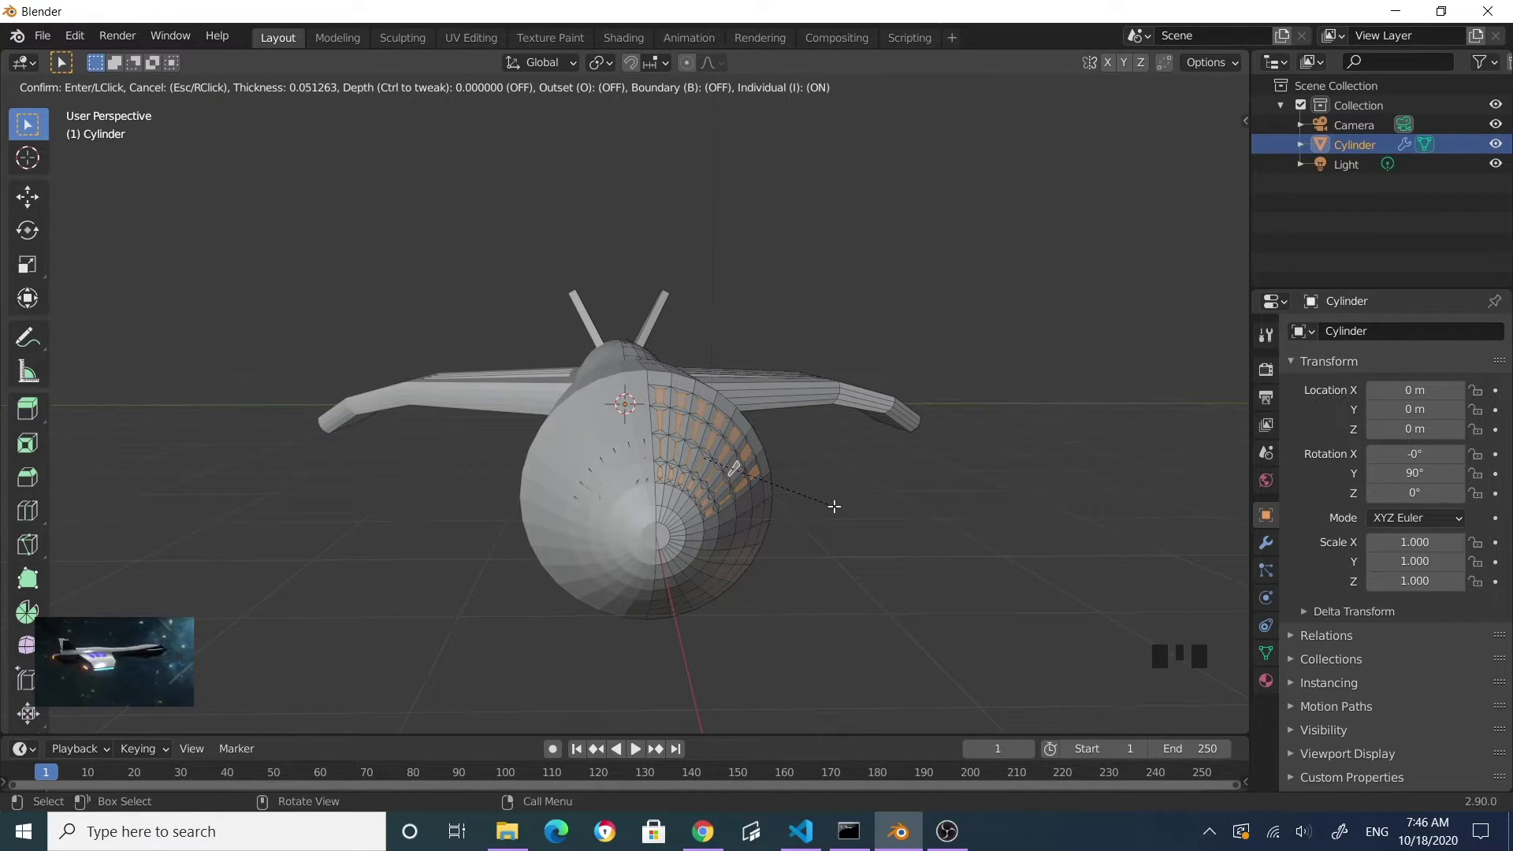
key(i)
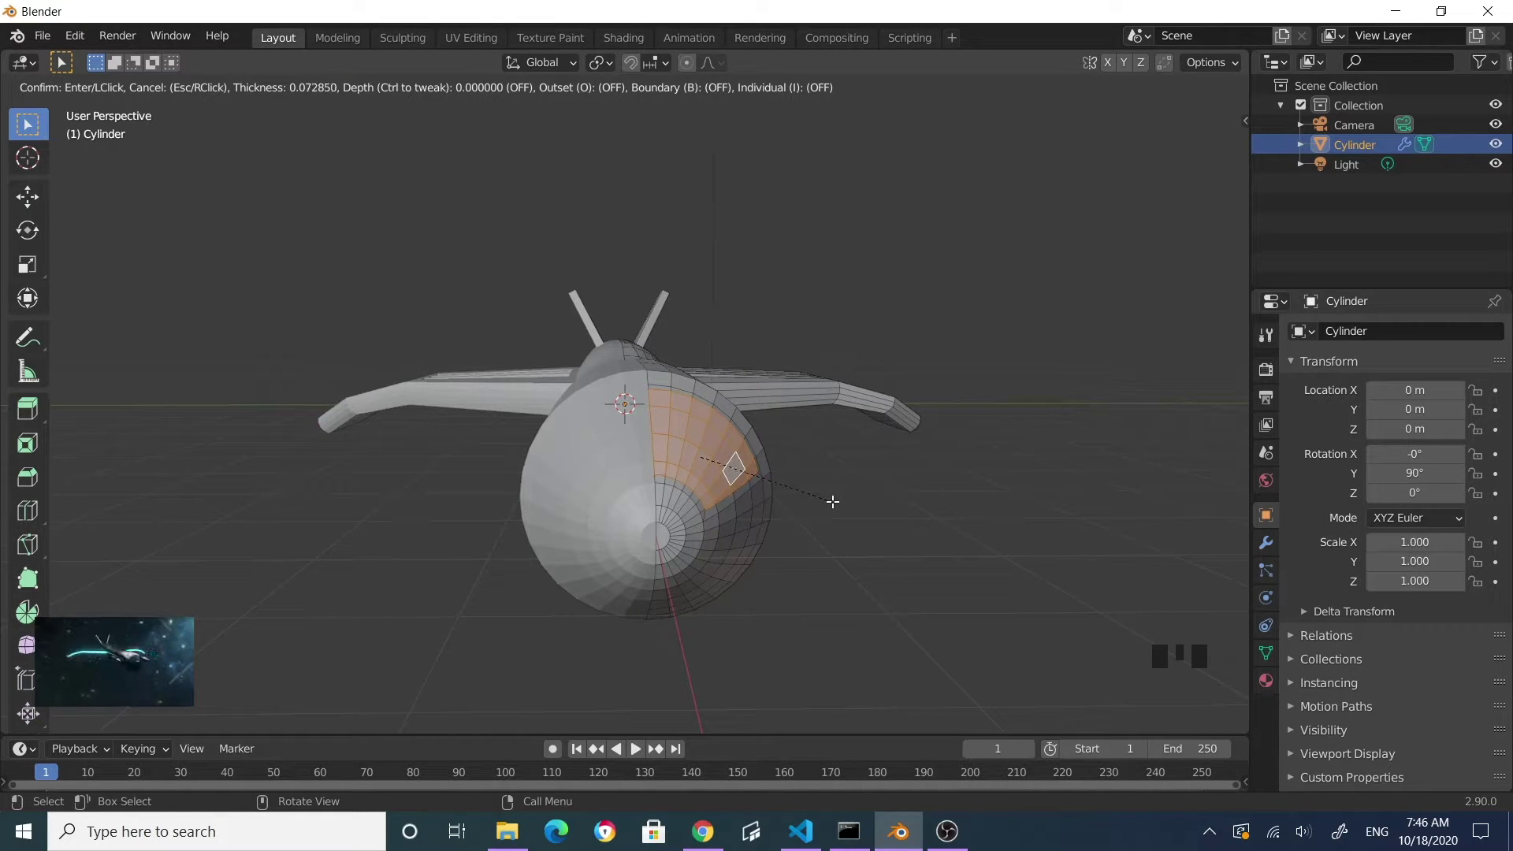
click(833, 501)
- Extrude the inset cockpit window region about 0.049 m inward and deselect it
middle_drag(837, 506, 746, 546)
key(e)
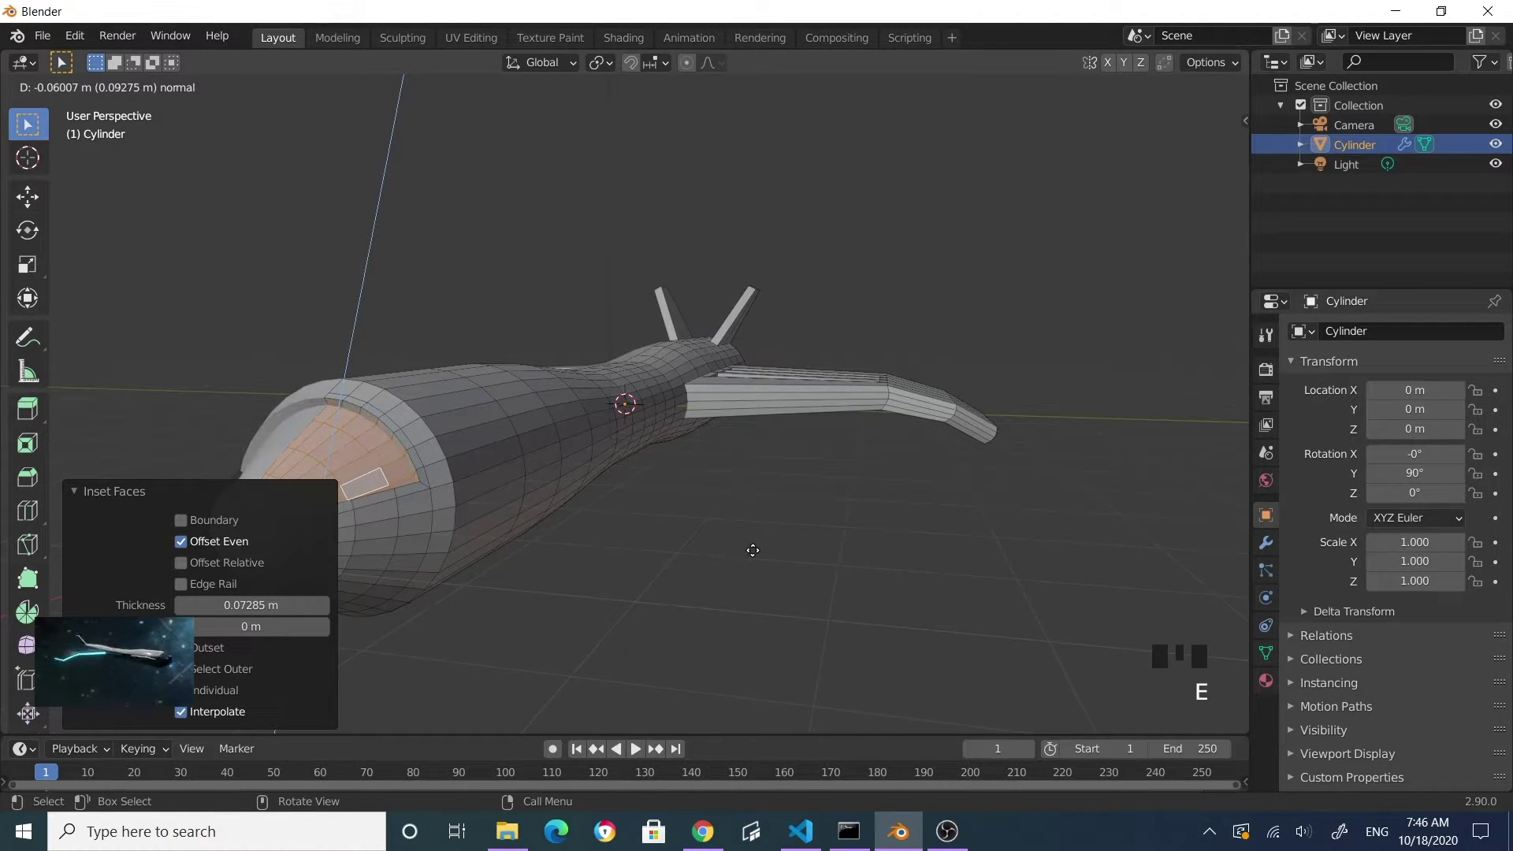
click(750, 547)
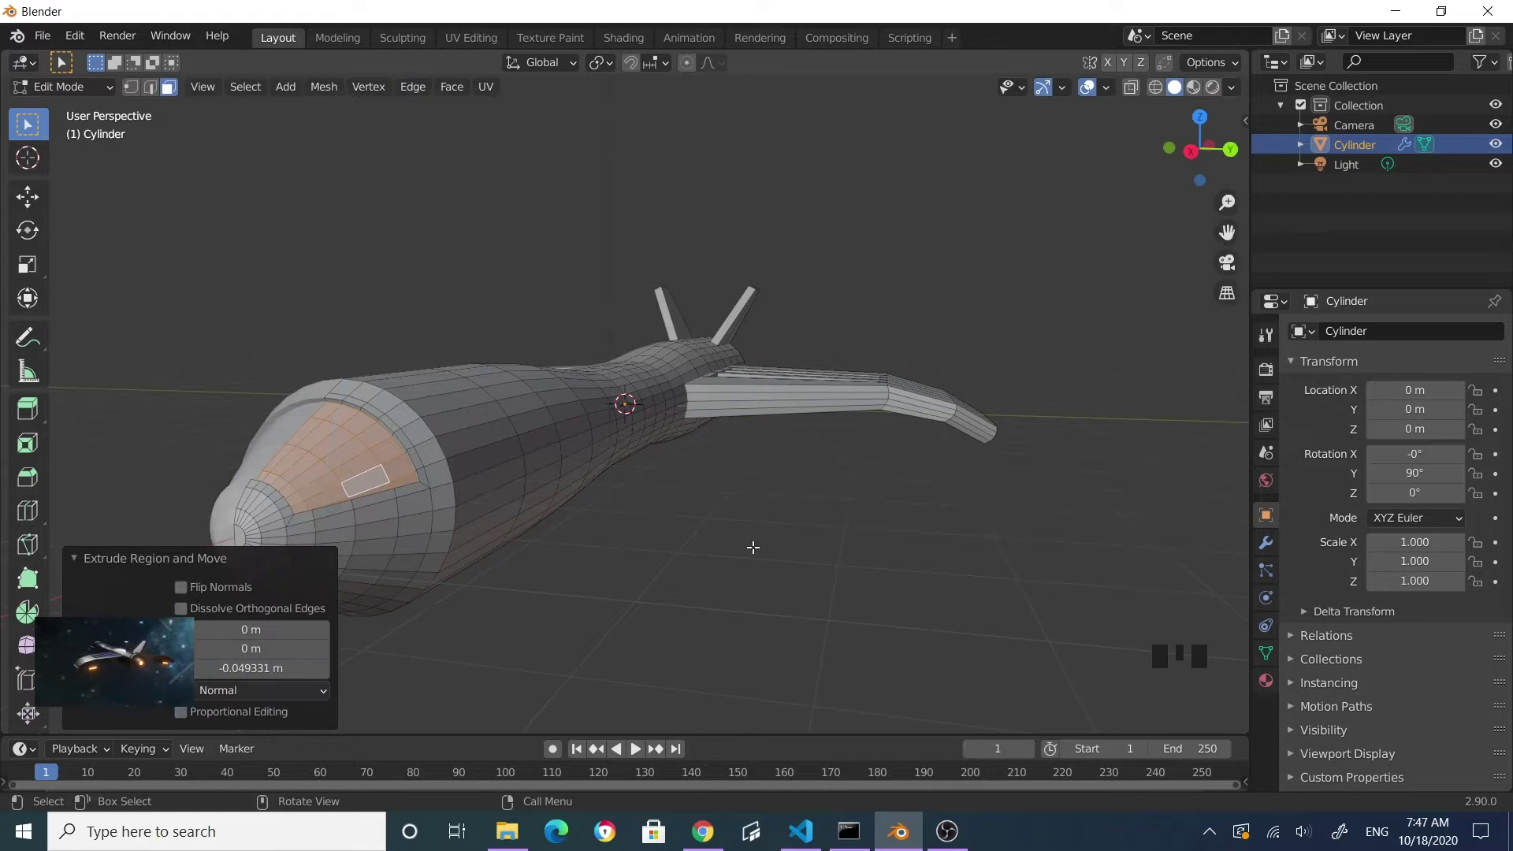
click(699, 581)
- Extrude a single side face of the front fuselage about 0.42 m outward to start a mirrored winglet
middle_drag(699, 580, 555, 533)
scroll(725, 555, down, 2)
scroll(595, 568, down, 3)
scroll(555, 534, up, 4)
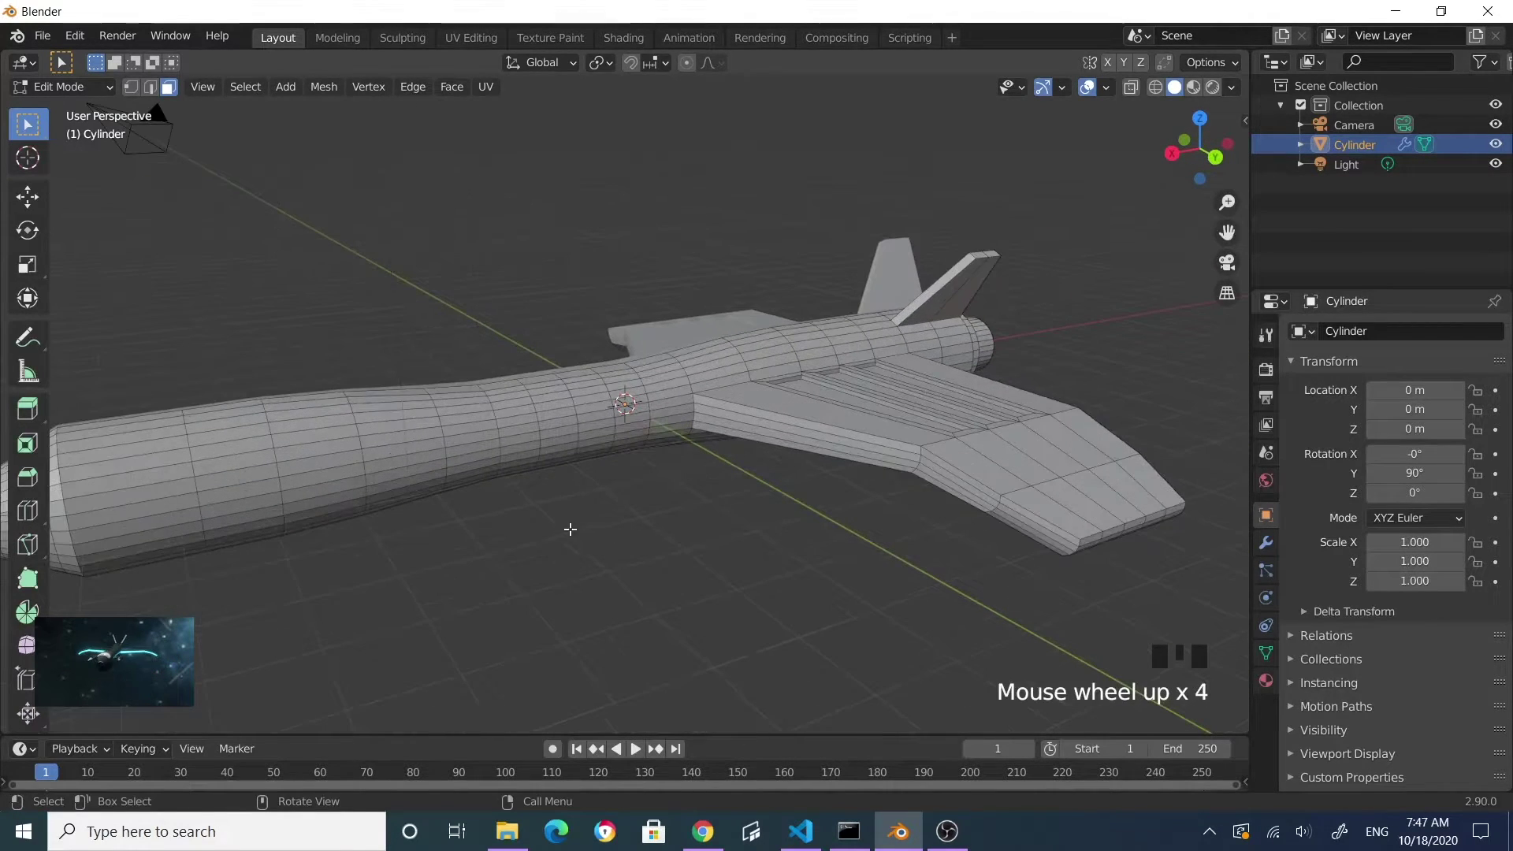
scroll(574, 530, down, 1)
click(507, 506)
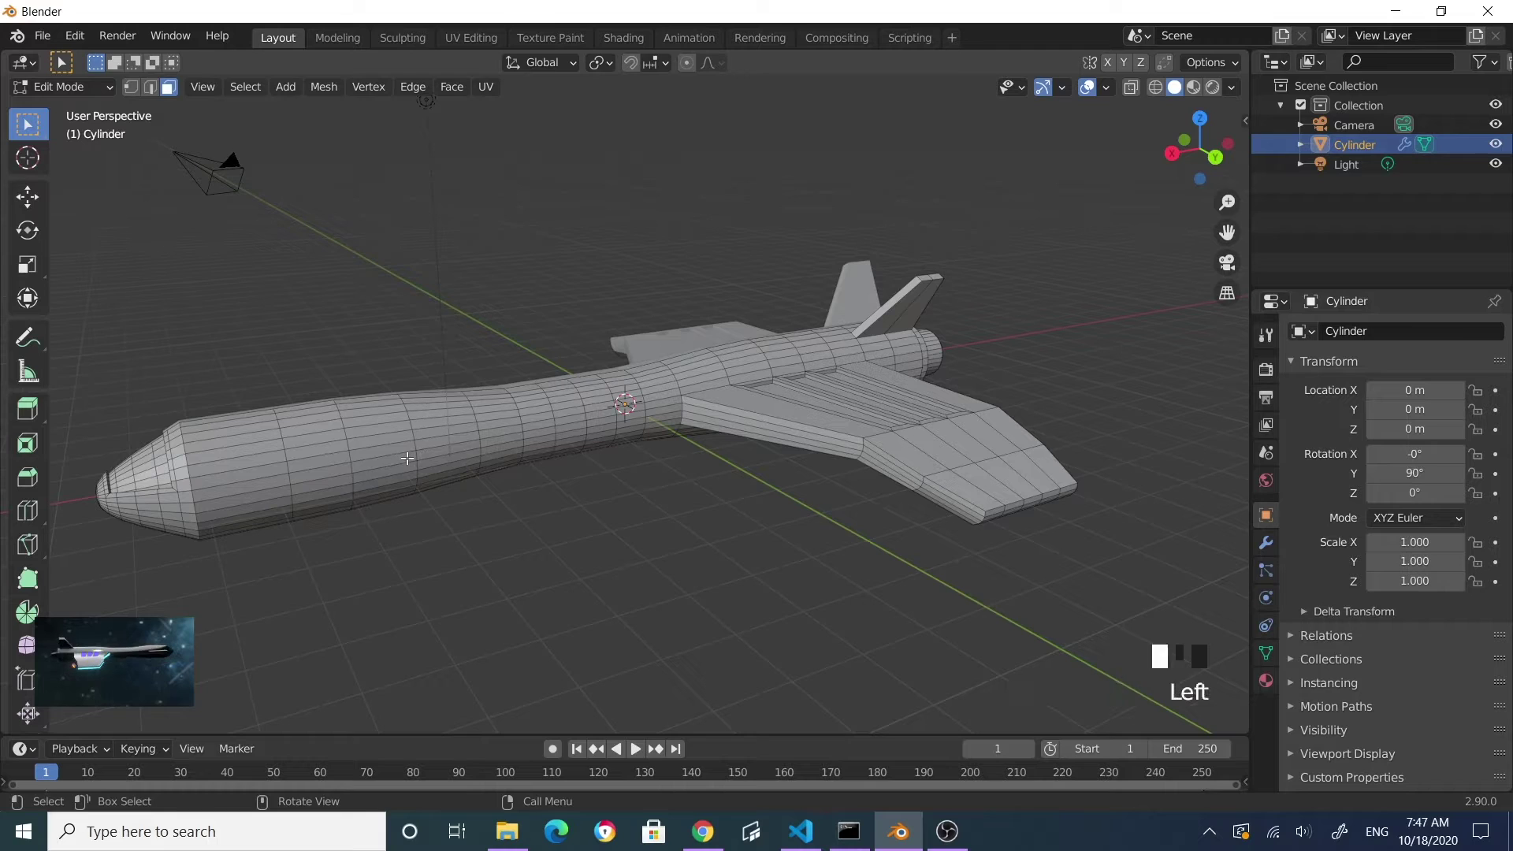
middle_drag(506, 507, 735, 567)
scroll(689, 551, down, 1)
key(e)
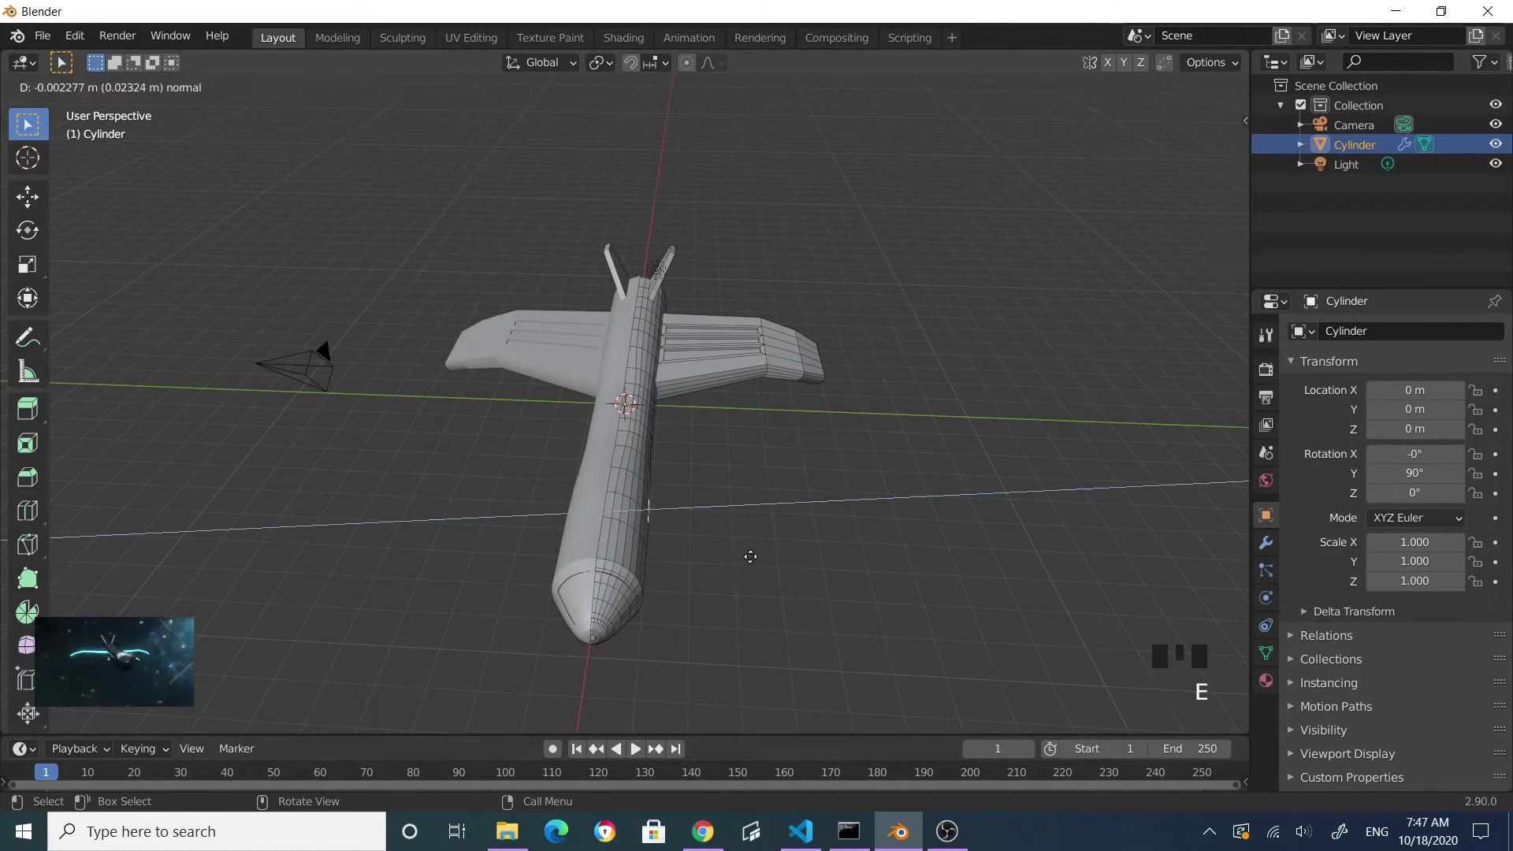
click(764, 556)
- Scale the winglet's end face to 0.691 along X and extrude it about 0.32 m outward
middle_drag(784, 573, 646, 588)
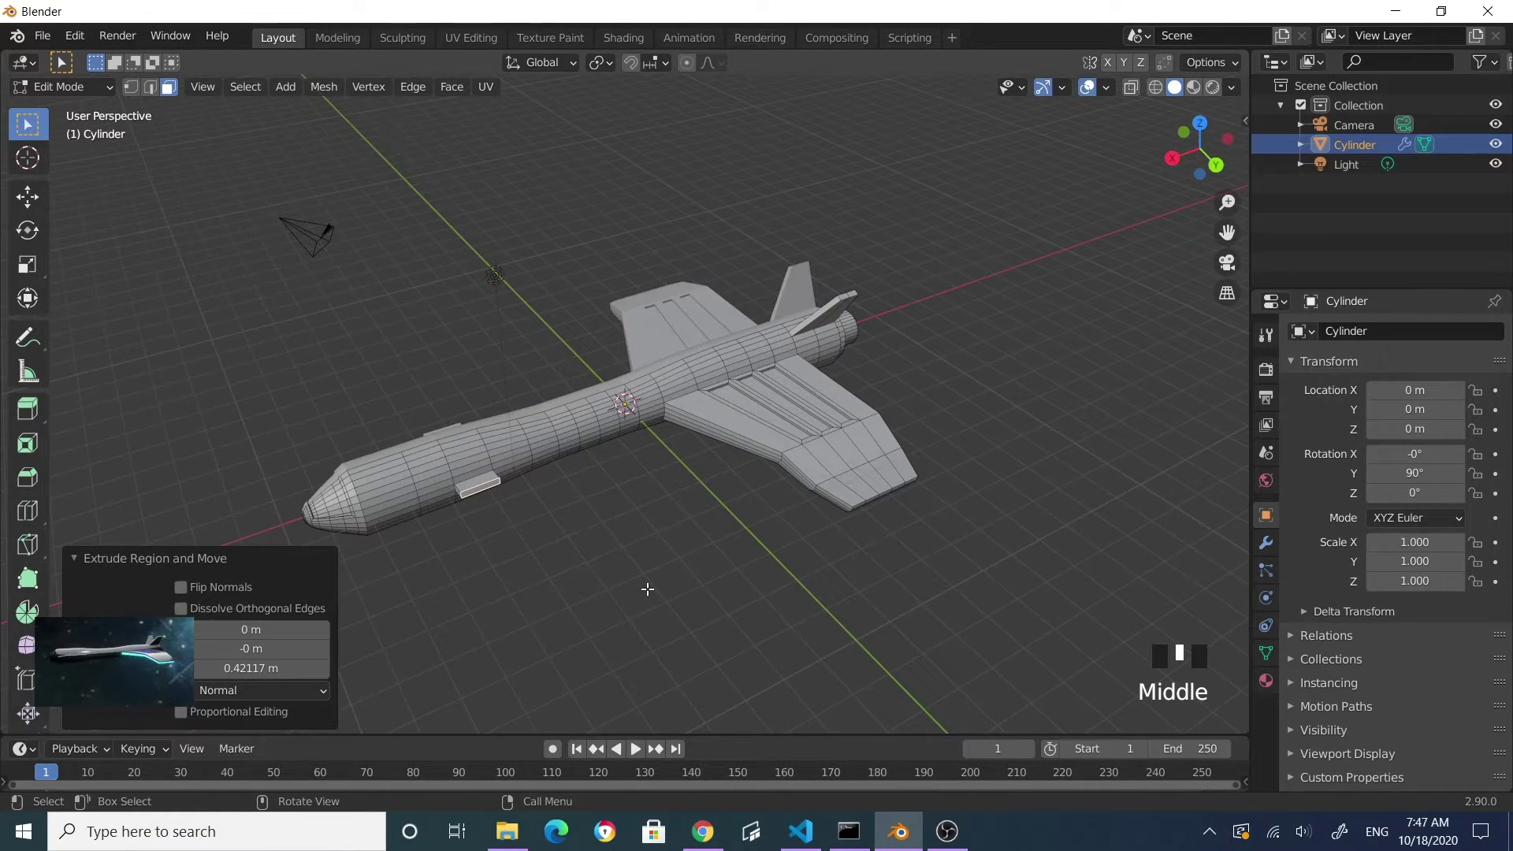
key(s)
key(x)
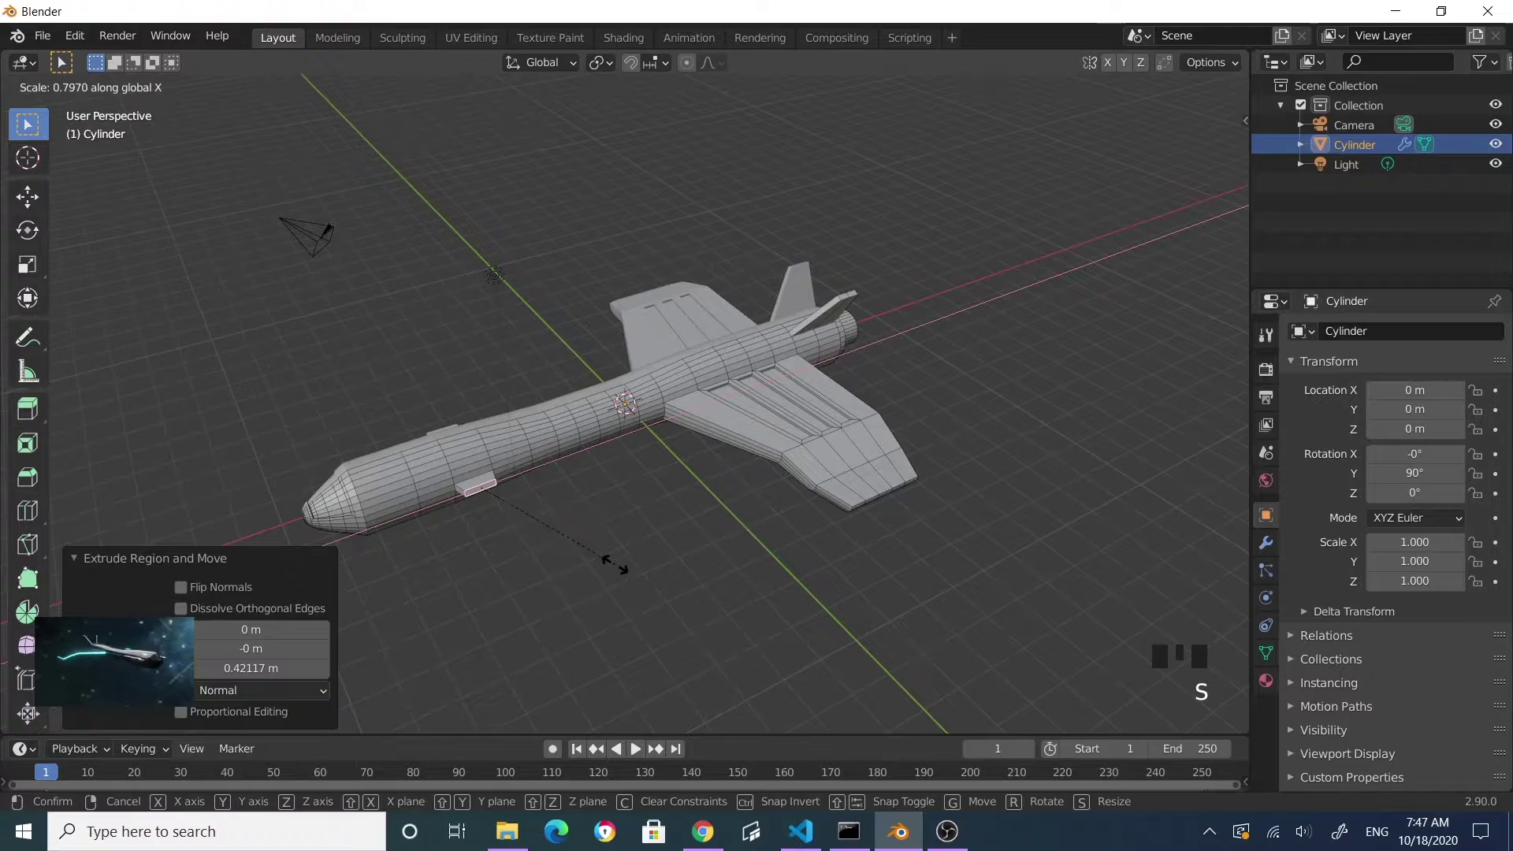
click(593, 558)
key(e)
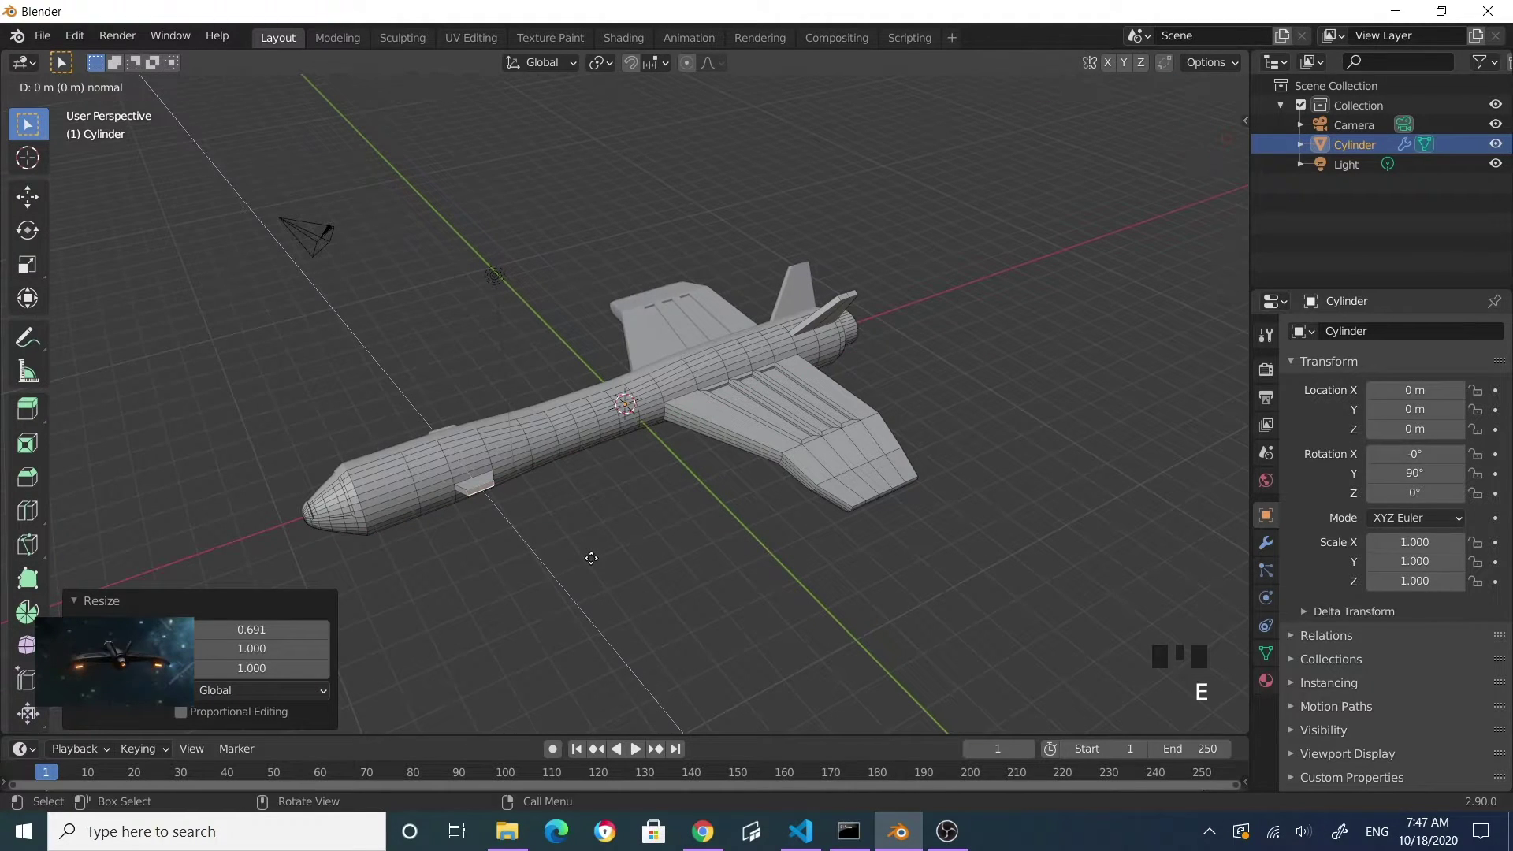
click(600, 561)
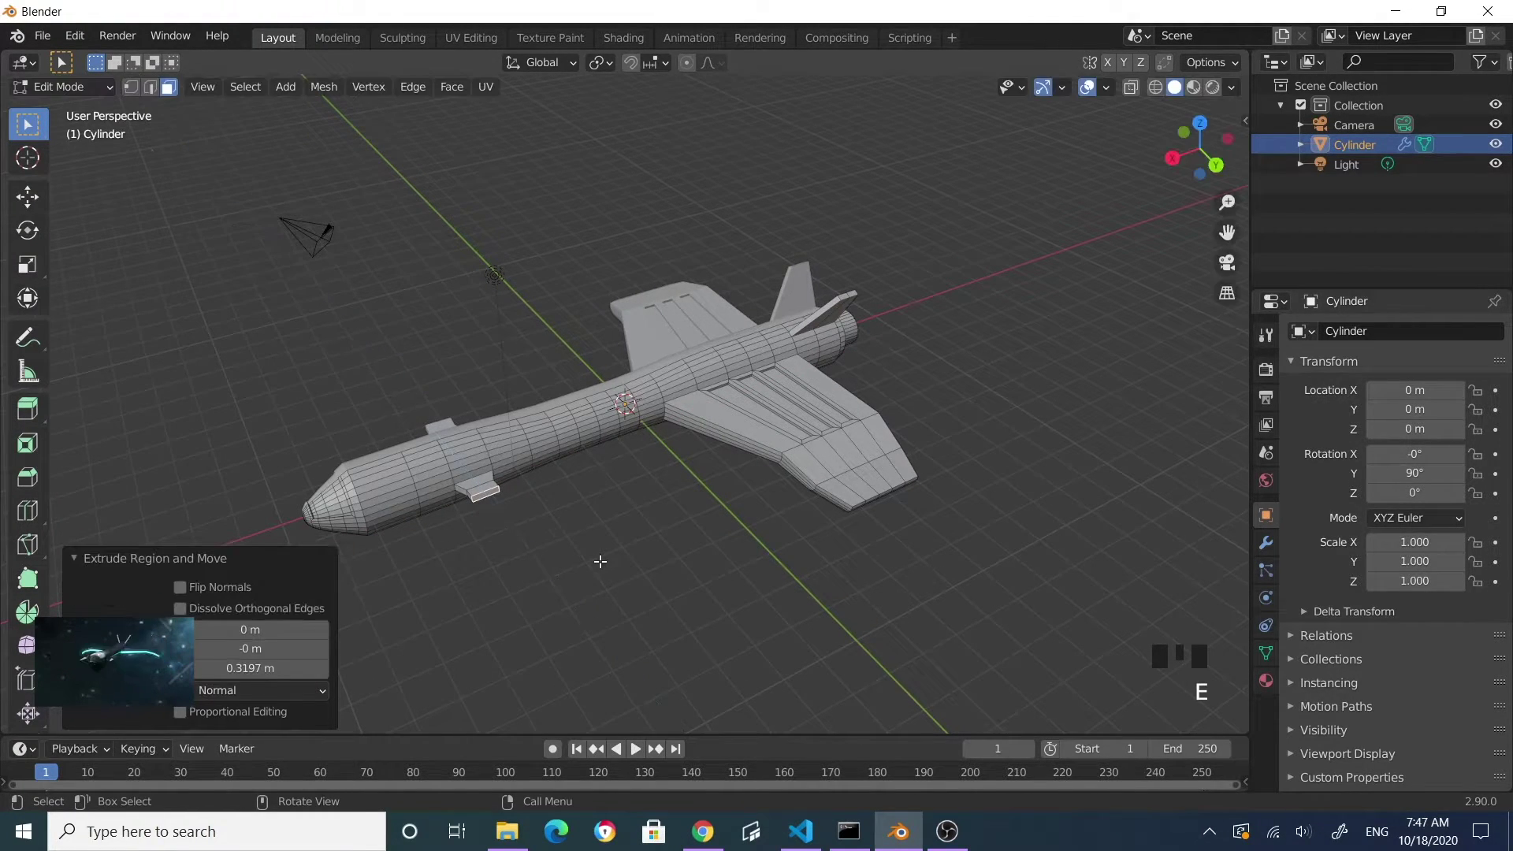
- Extrude the winglet's end face another 0.428 m outward and narrow the tip to about 0.6 along X
key(e)
click(609, 568)
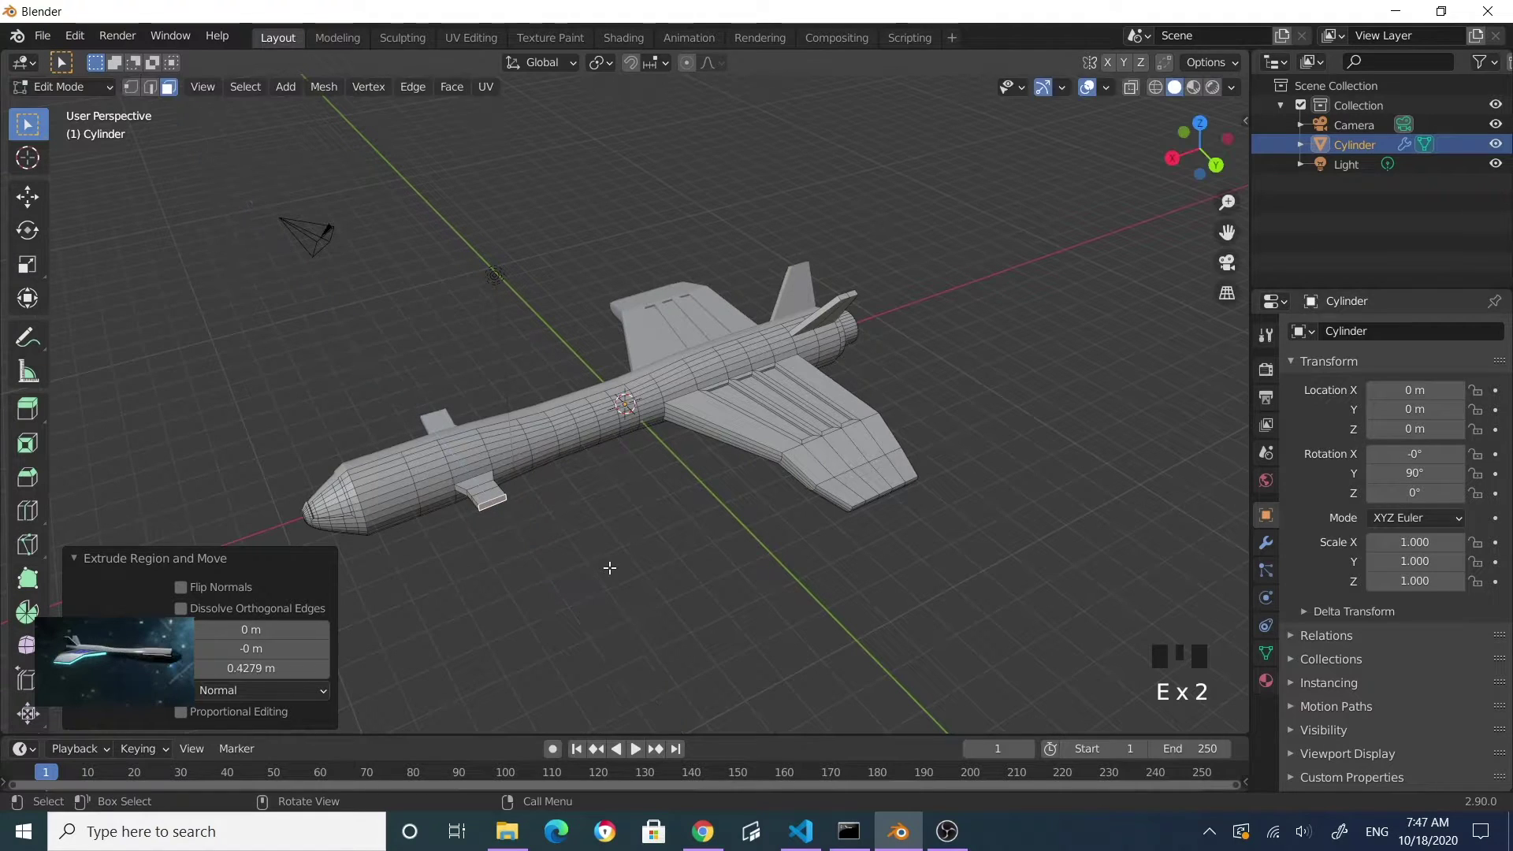
key(s)
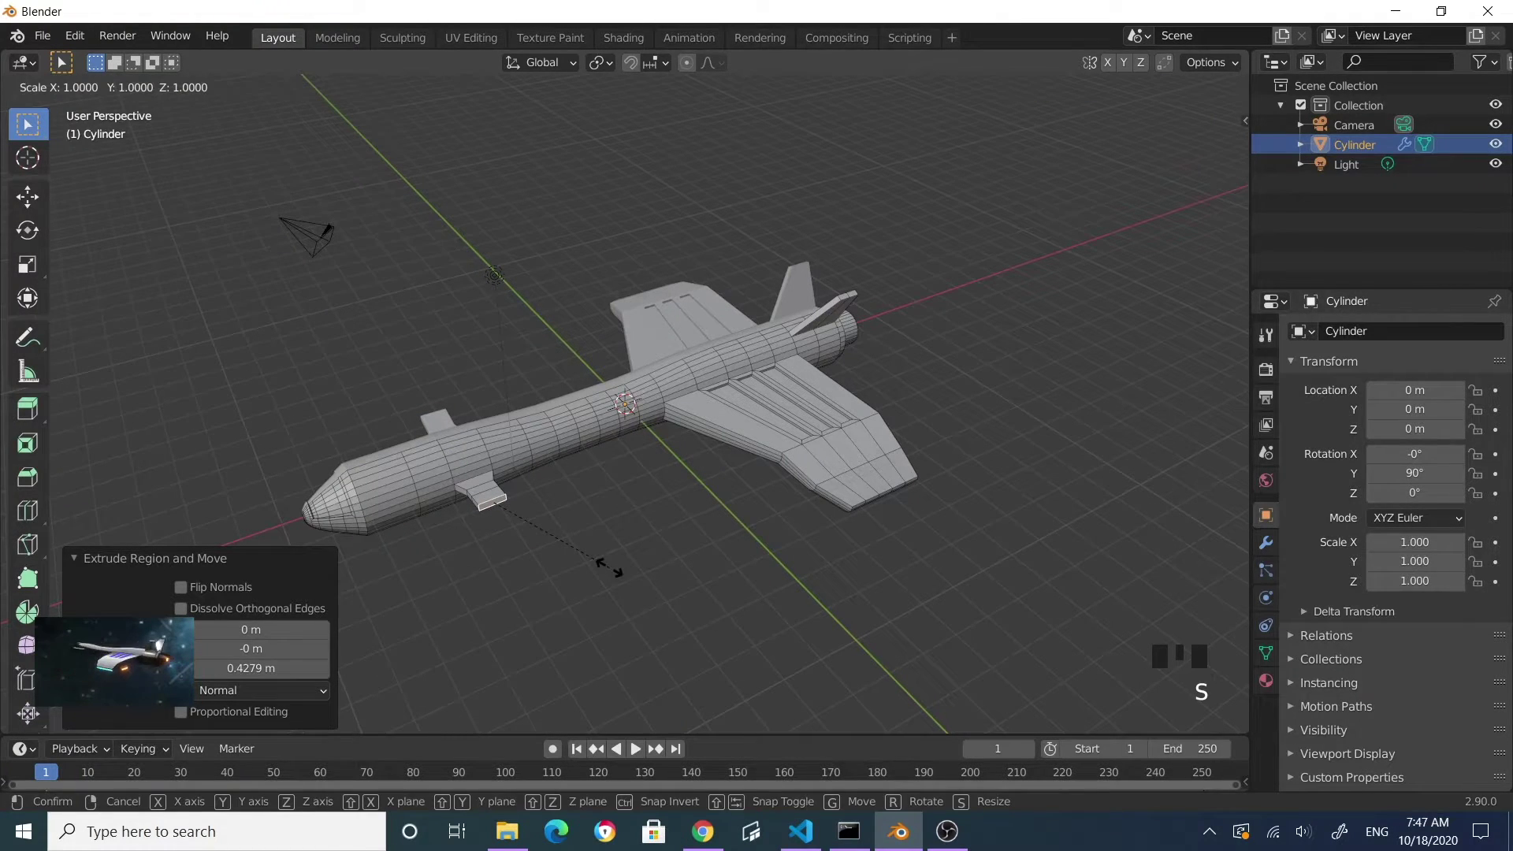
key(x)
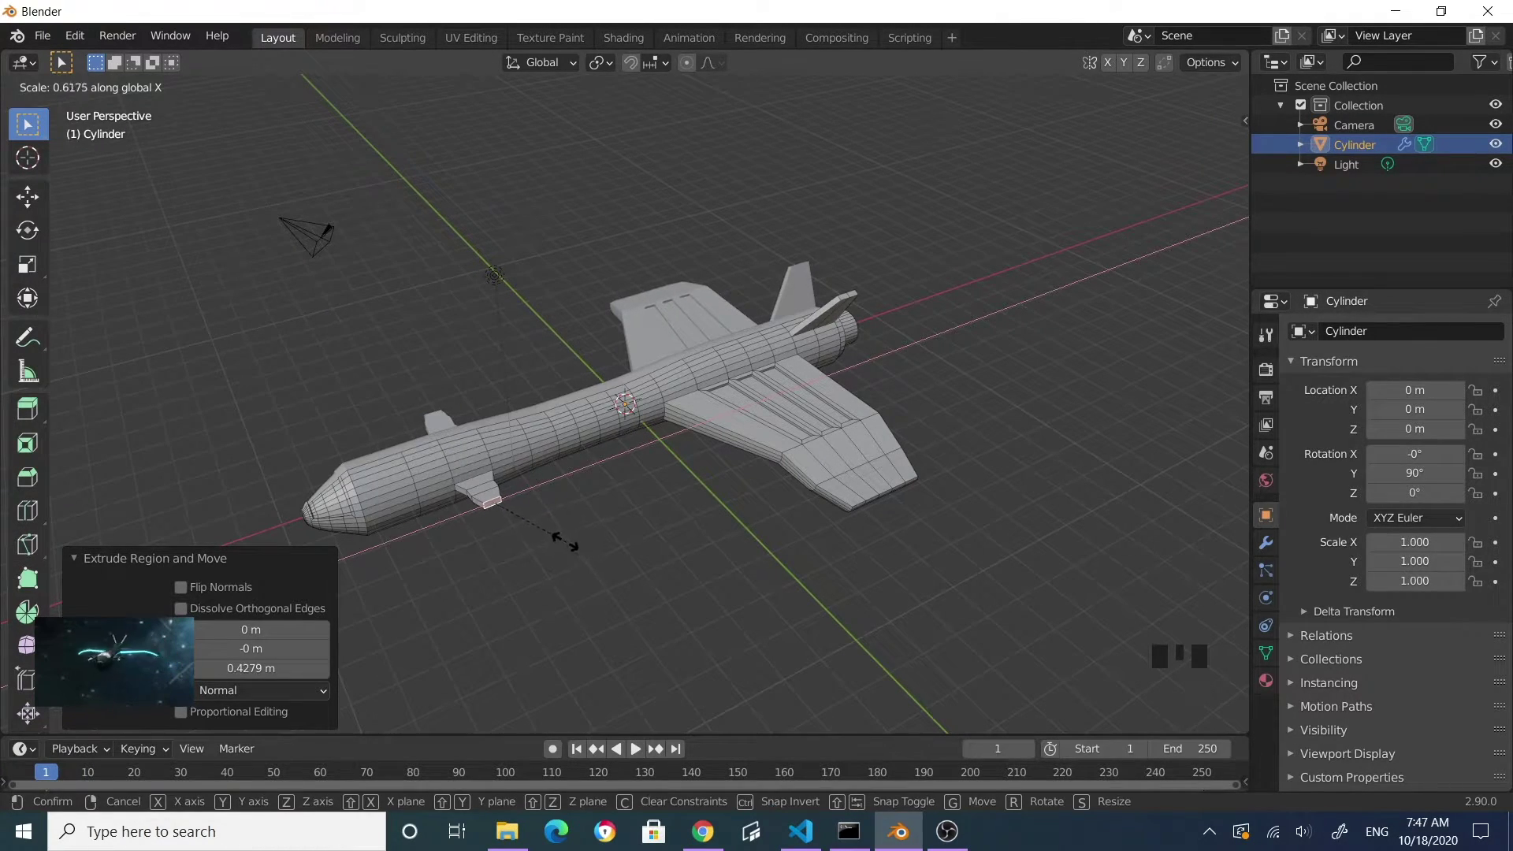
click(559, 537)
- Extrude the forward-facing side face of the winglet's outer section about 1.22 m forward to form a gun barrel
middle_drag(506, 547, 555, 565)
scroll(556, 553, up, 3)
click(611, 570)
scroll(449, 581, down, 2)
key(e)
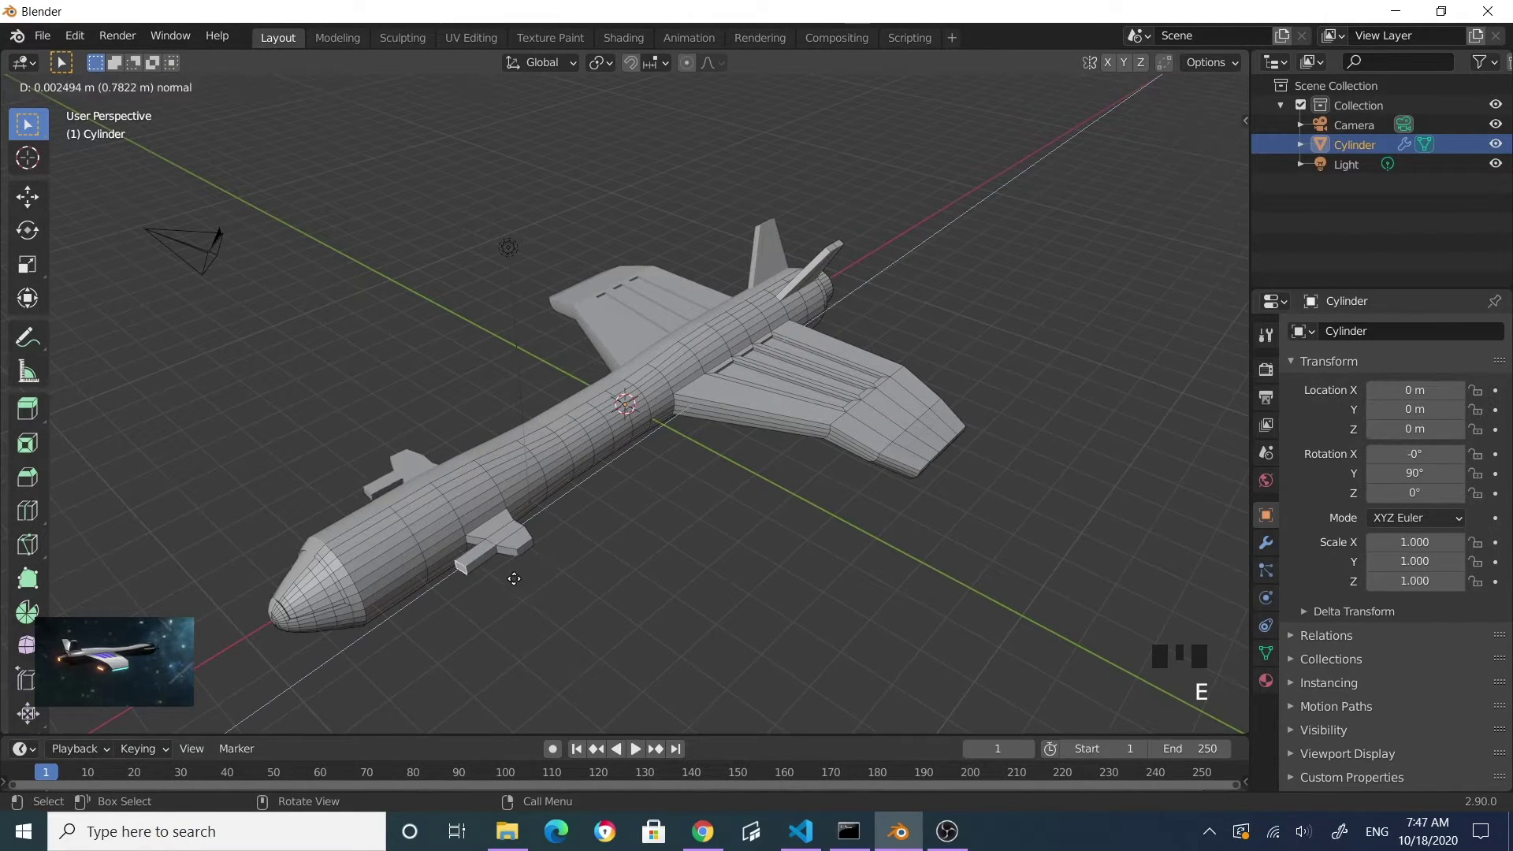
click(498, 588)
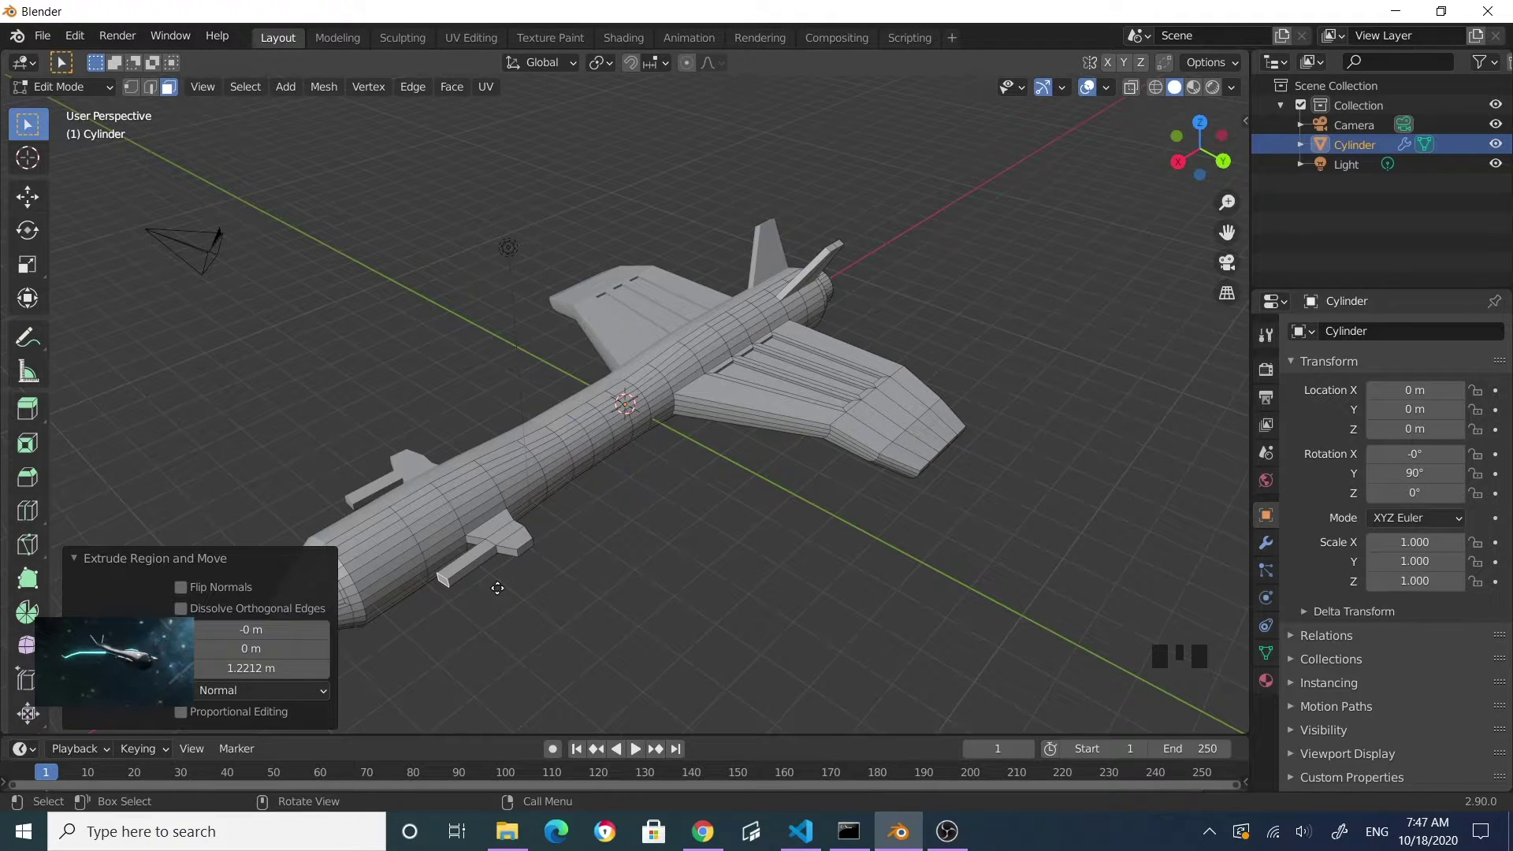
- Extrude the gun barrel's end face about 0.18 m forward and scale it up uniformly to 1.338
key(e)
click(490, 594)
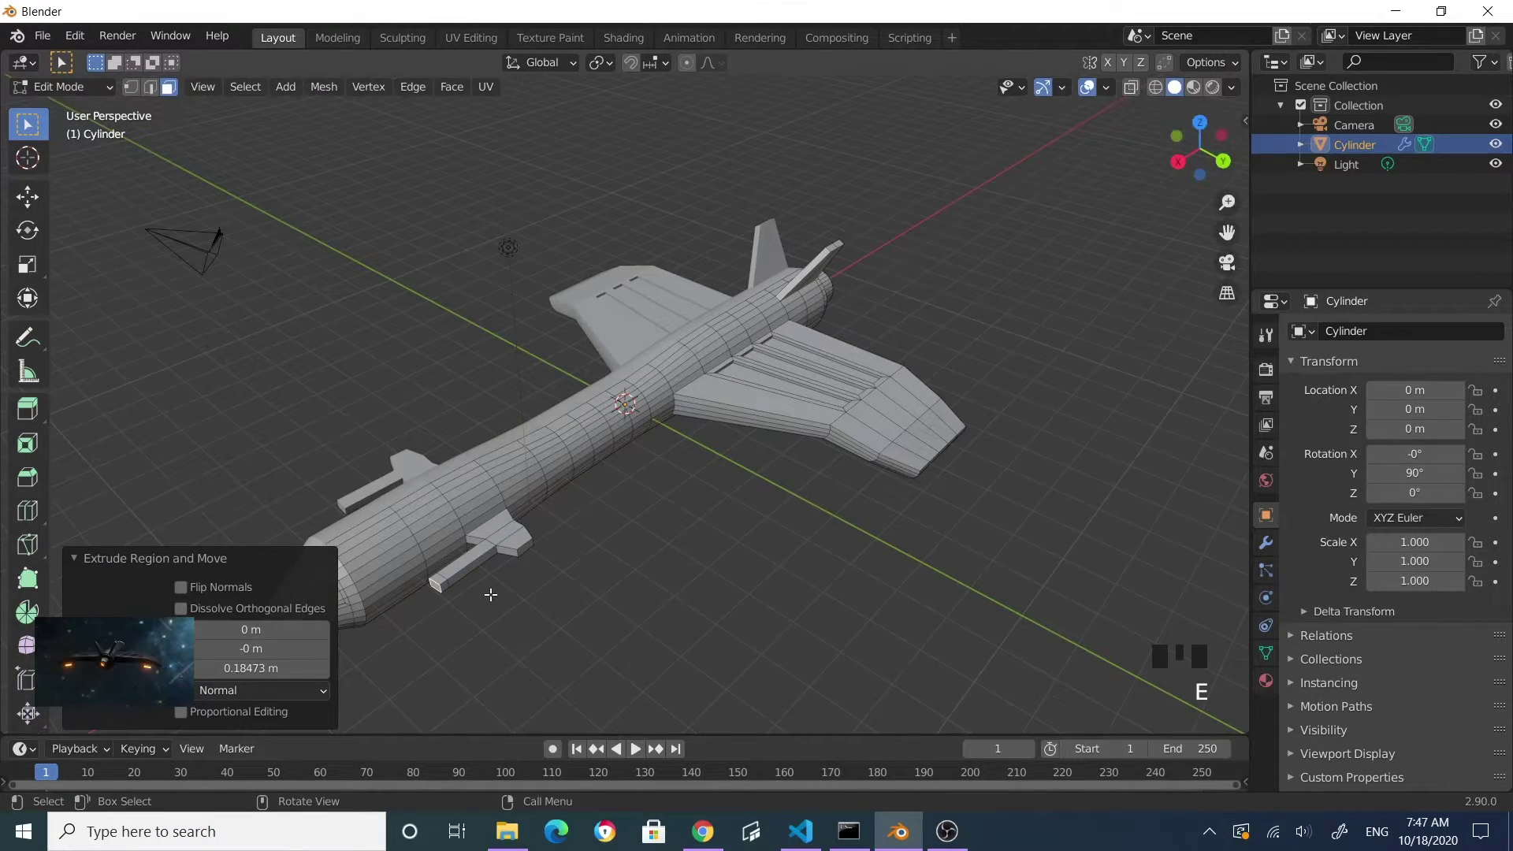
key(s)
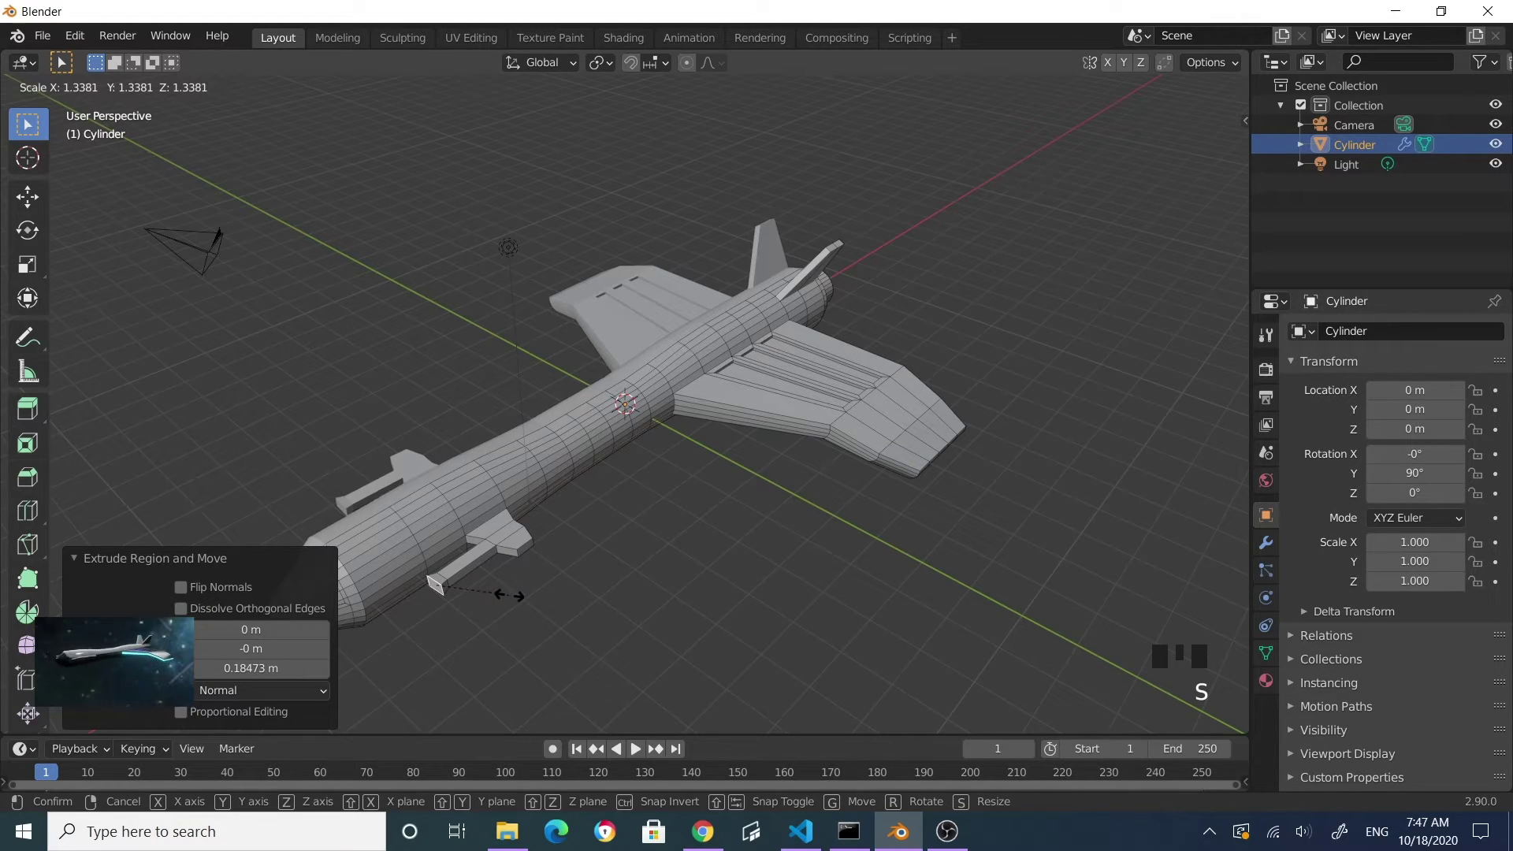
click(510, 596)
- Extrude the enlarged barrel end forward about 0.467 m and another 0.304 m, and scale the end face to 0.5
key(e)
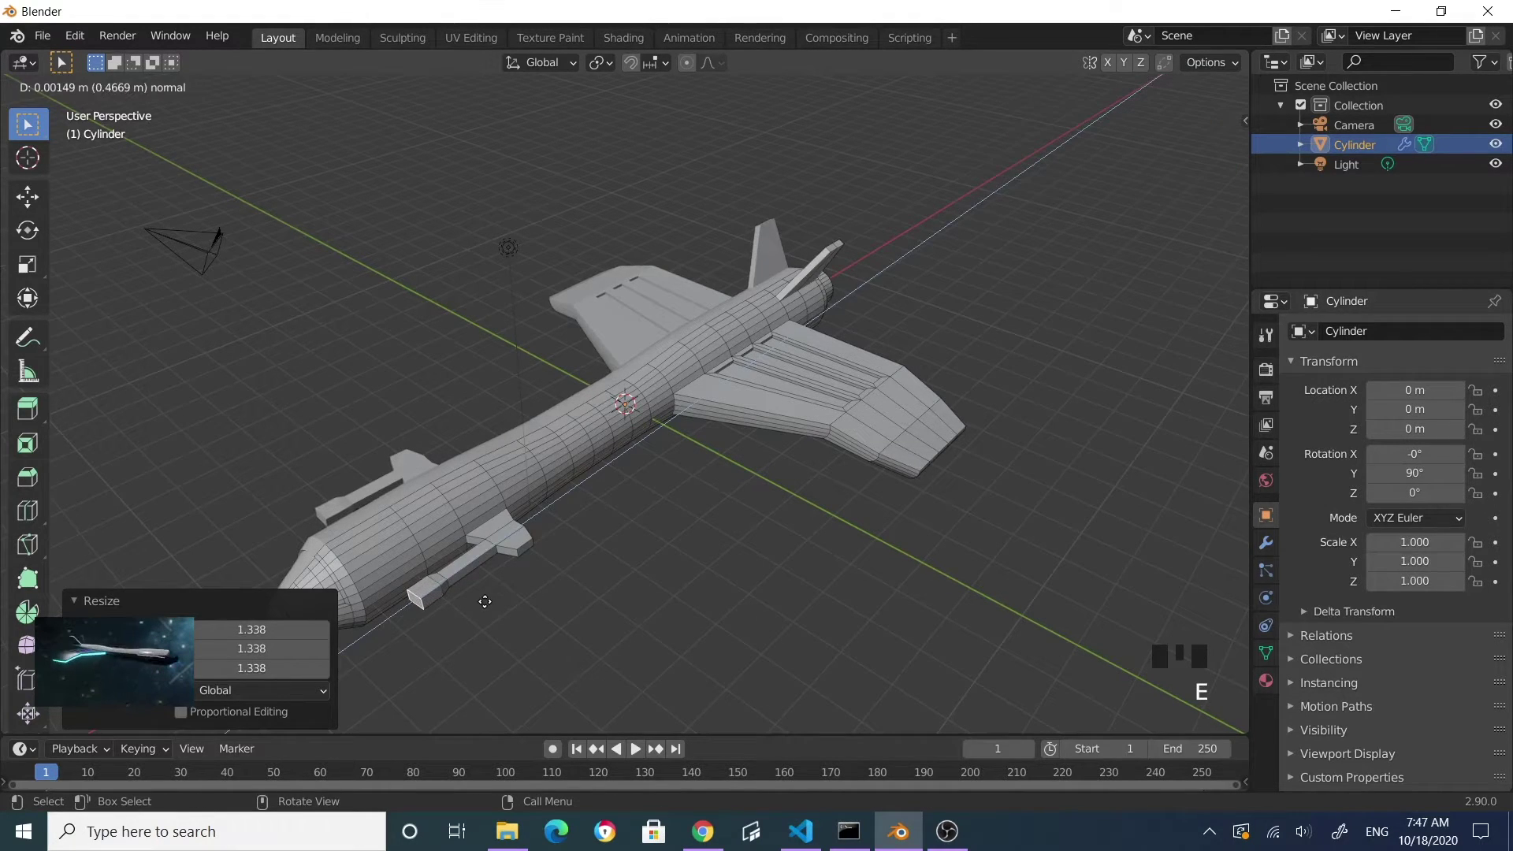
click(485, 601)
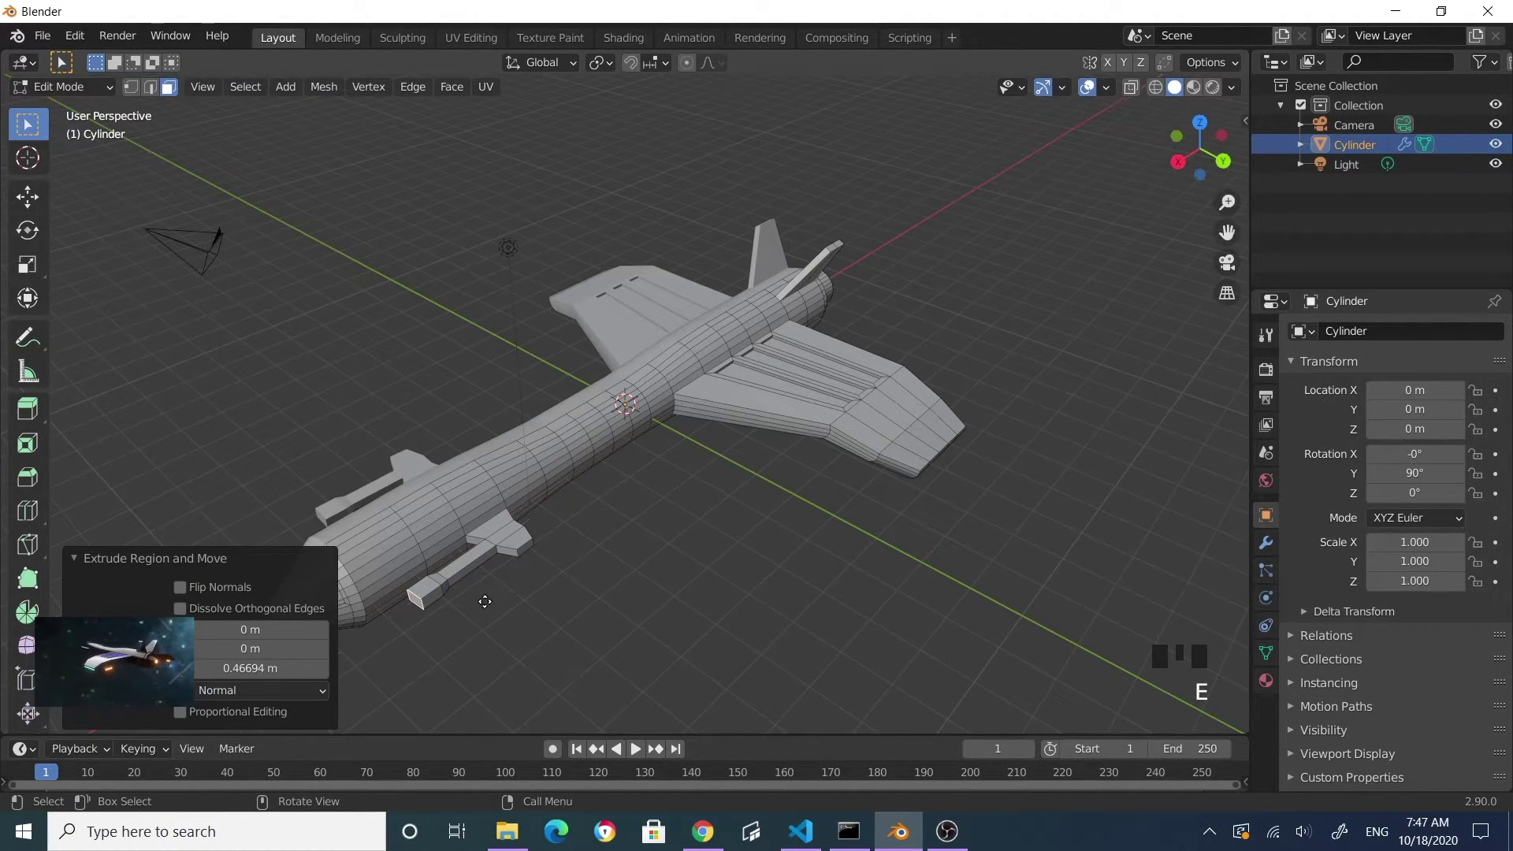
key(e)
click(471, 609)
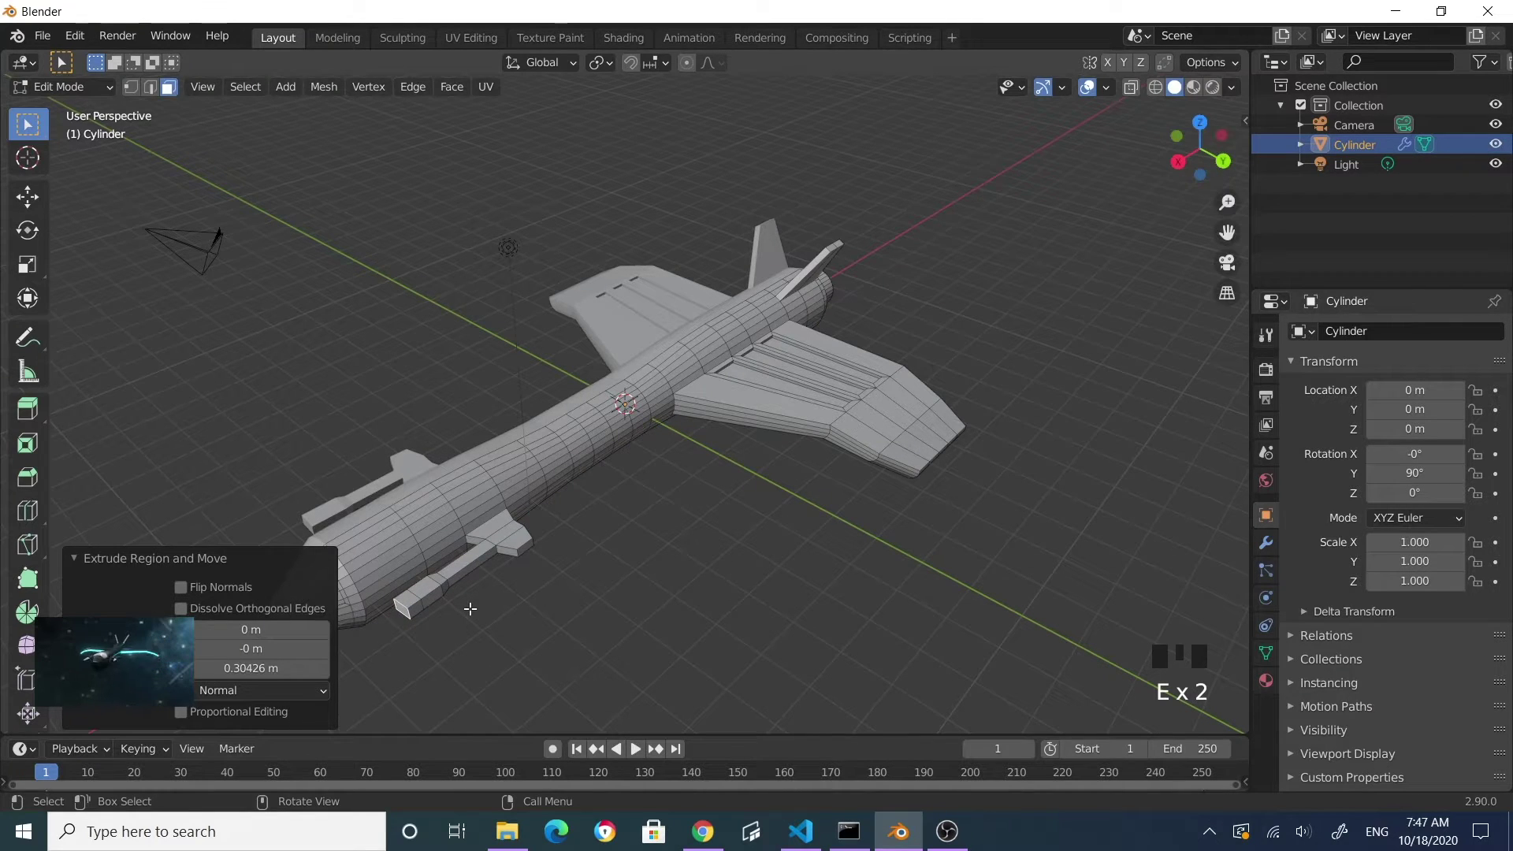
key(s)
click(437, 607)
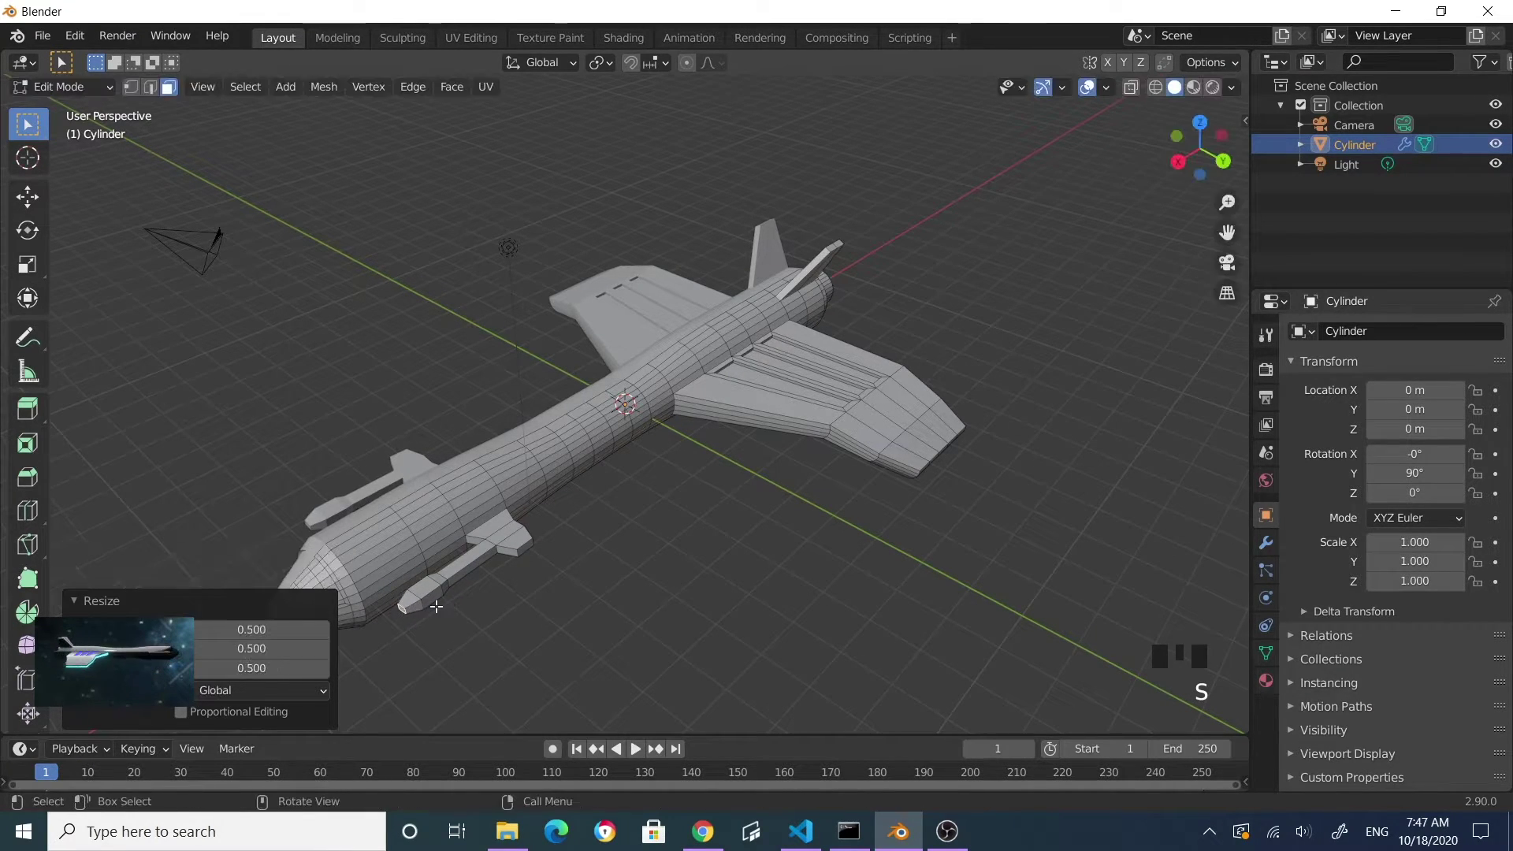
- Extrude the barrel's narrowed end face about 0.61 m forward and shrink it into a pointed muzzle
key(e)
click(404, 621)
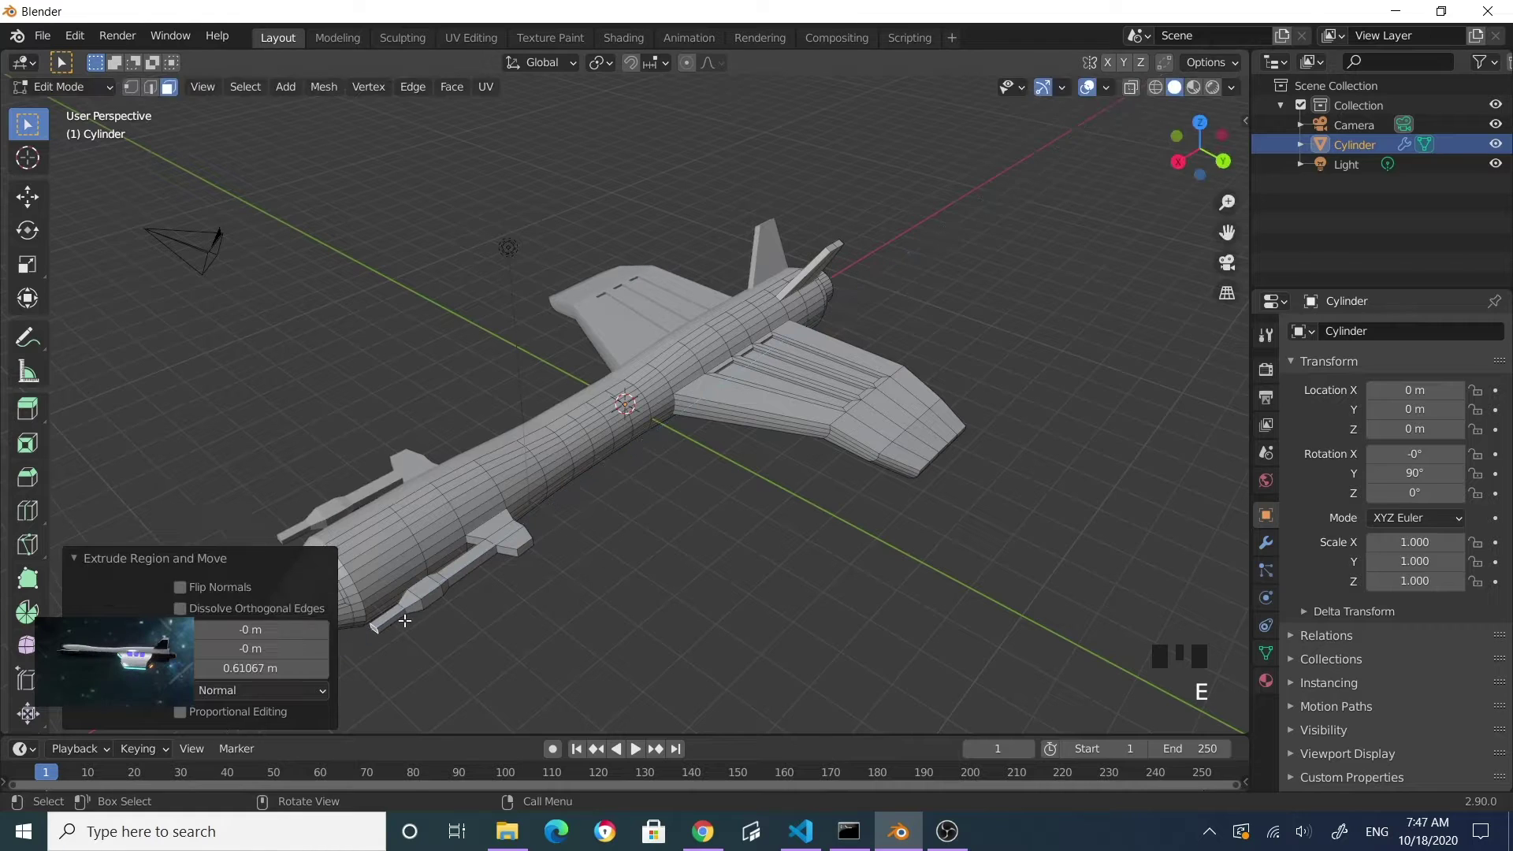
key(s)
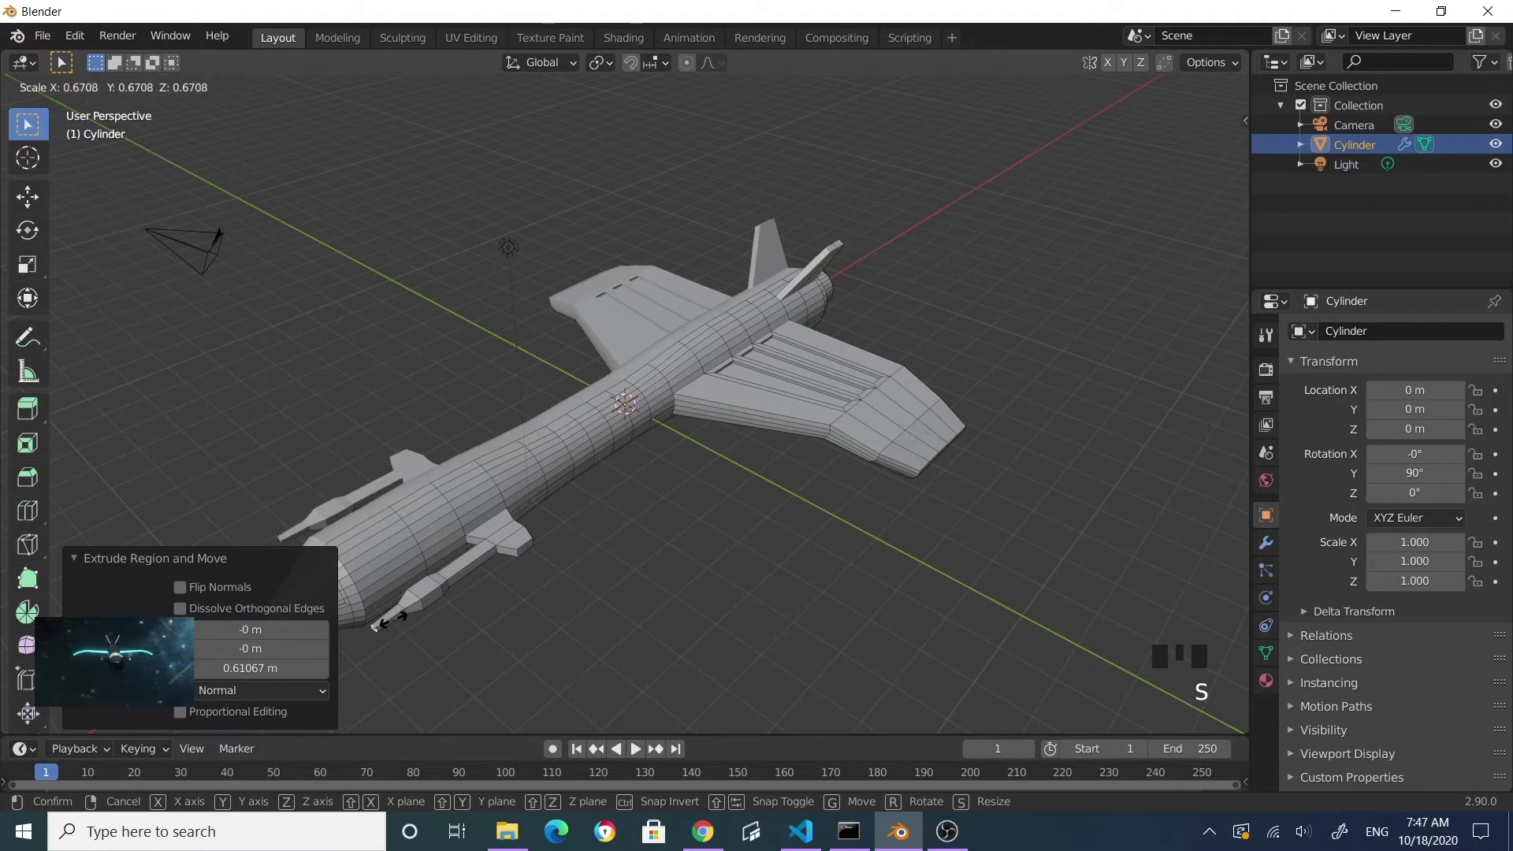
click(380, 621)
- Add one centred loop cut running lengthwise through the gun barrel and scale the new loop up slightly
middle_drag(618, 602, 691, 589)
scroll(612, 547, up, 2)
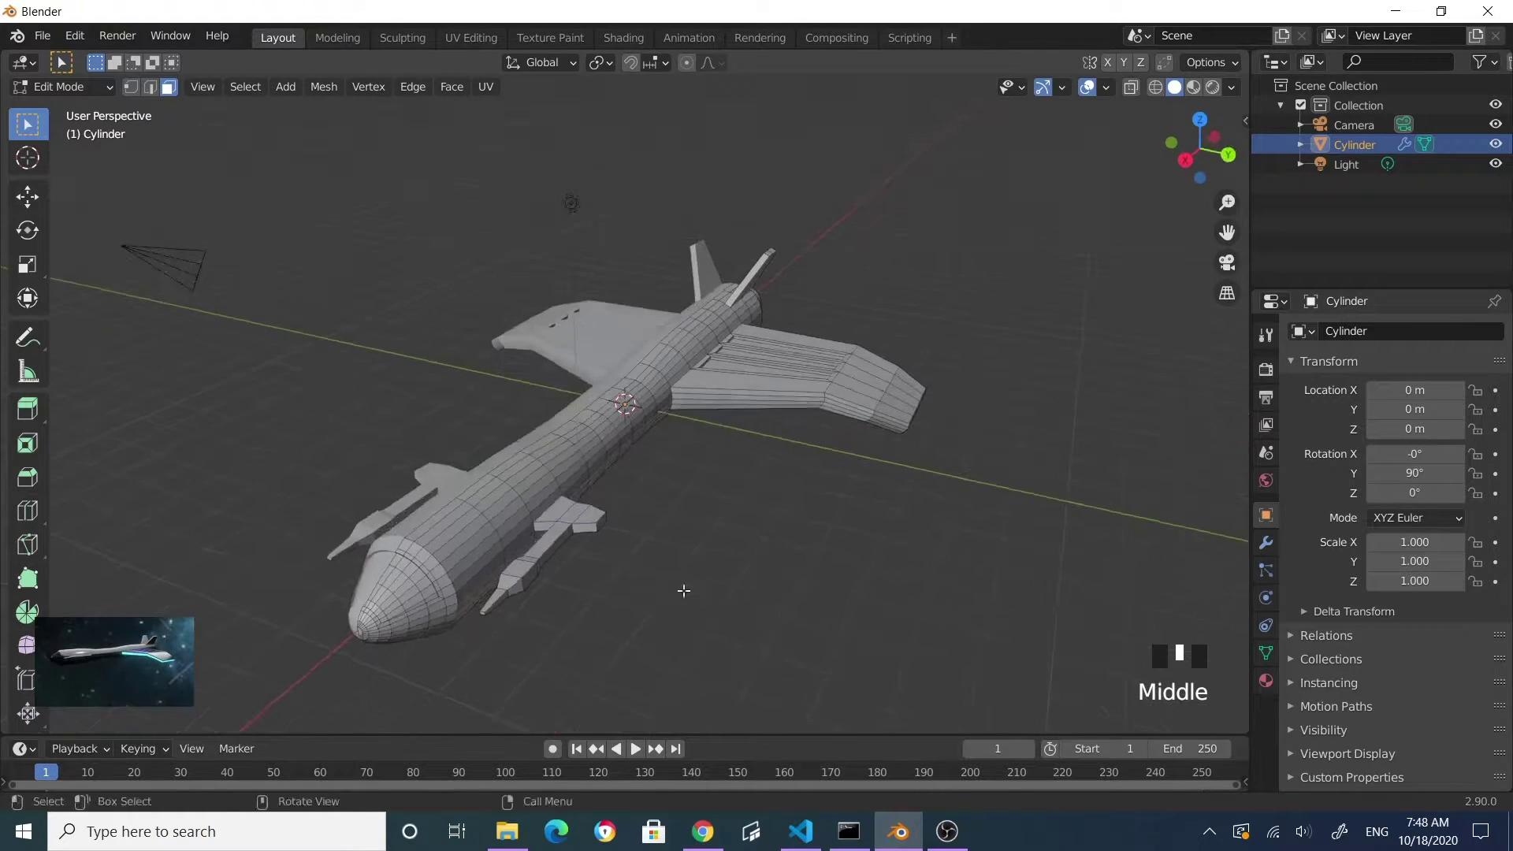
scroll(617, 580, up, 2)
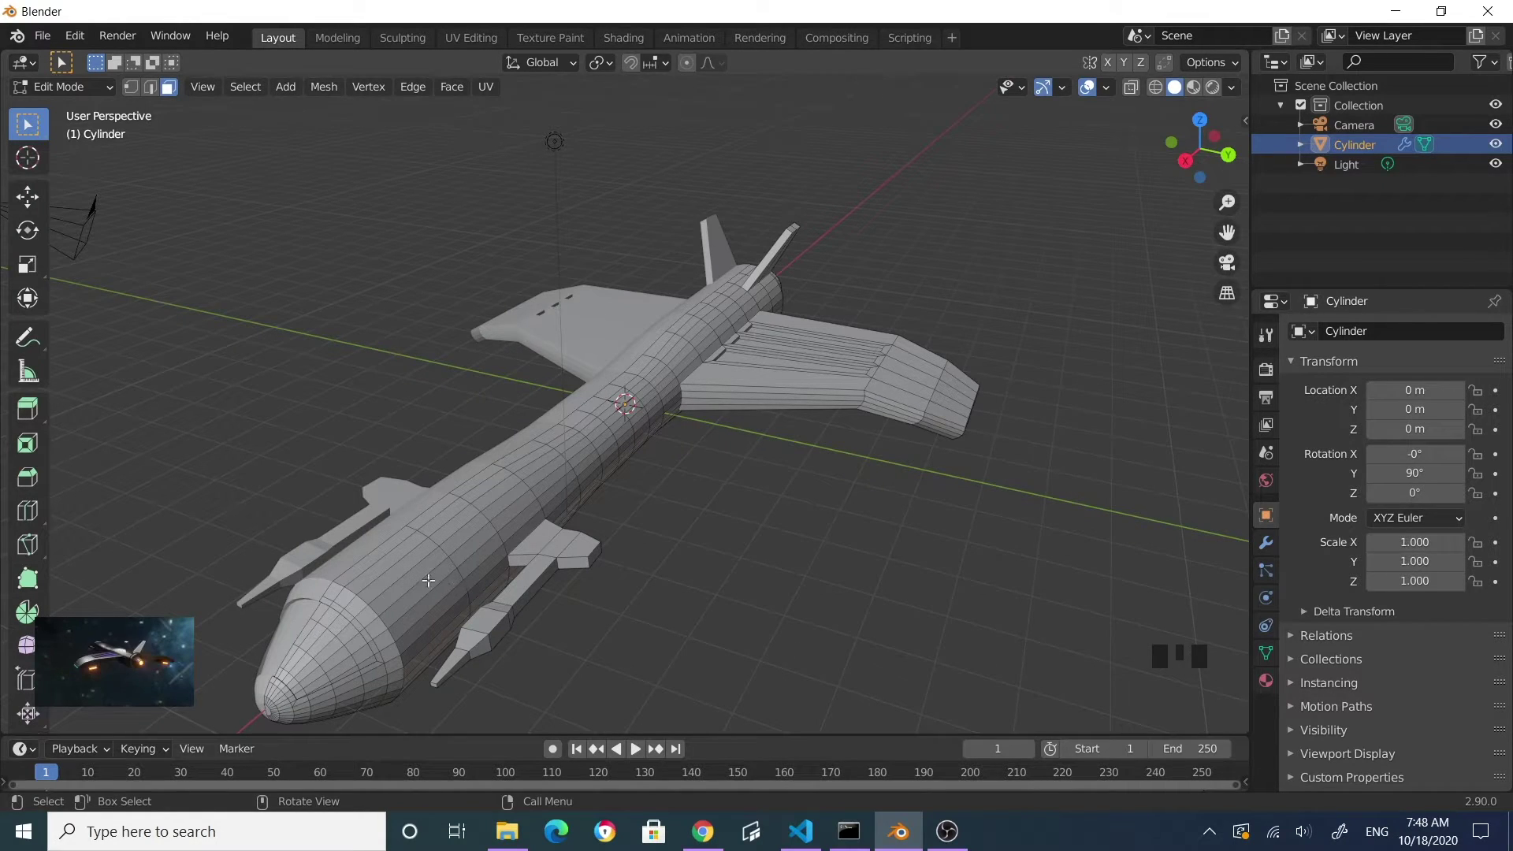
click(28, 510)
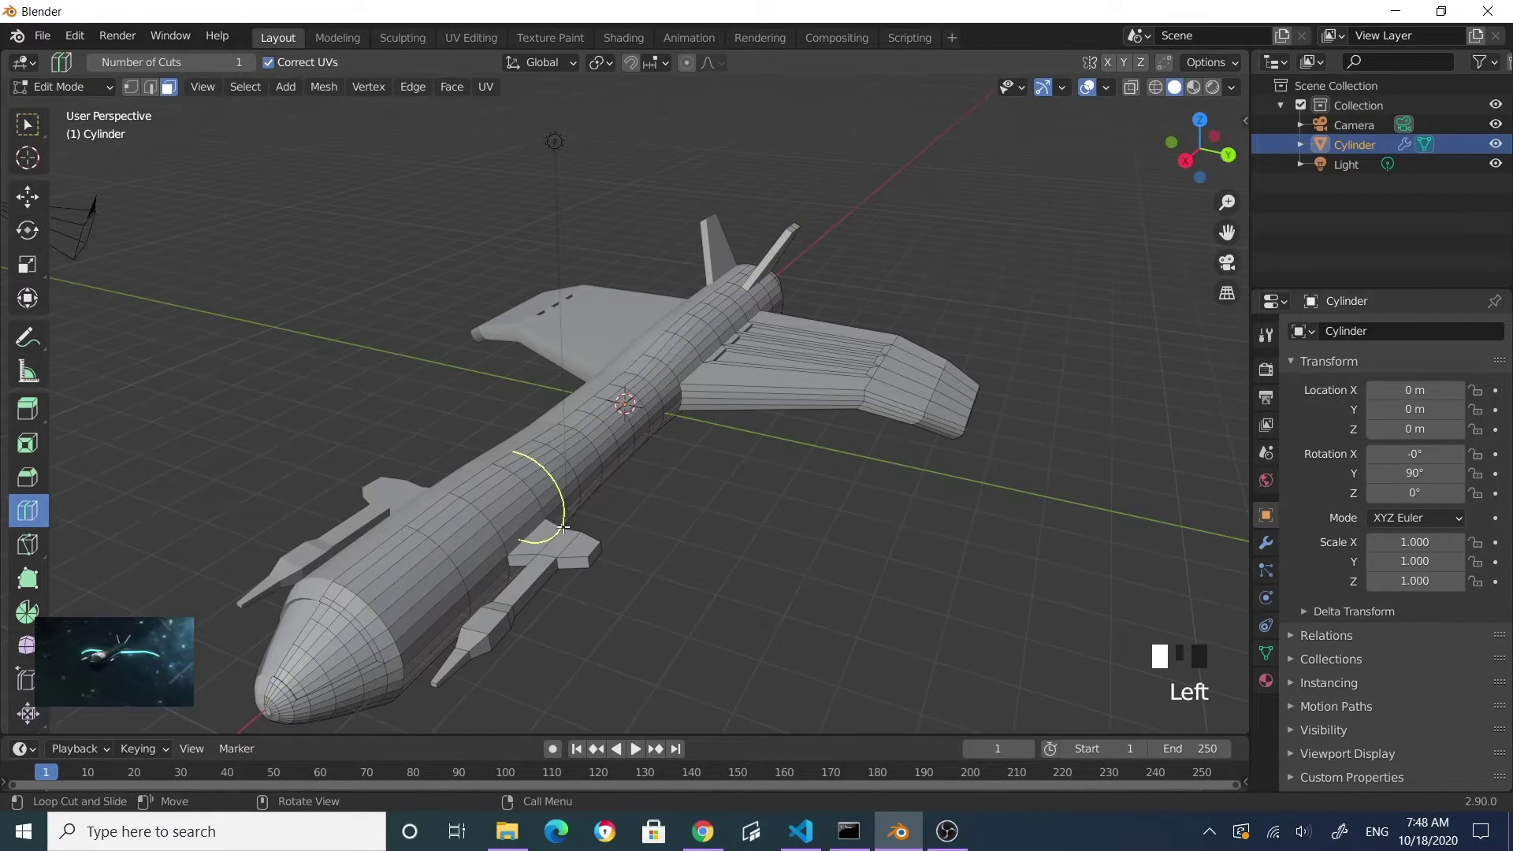
click(556, 595)
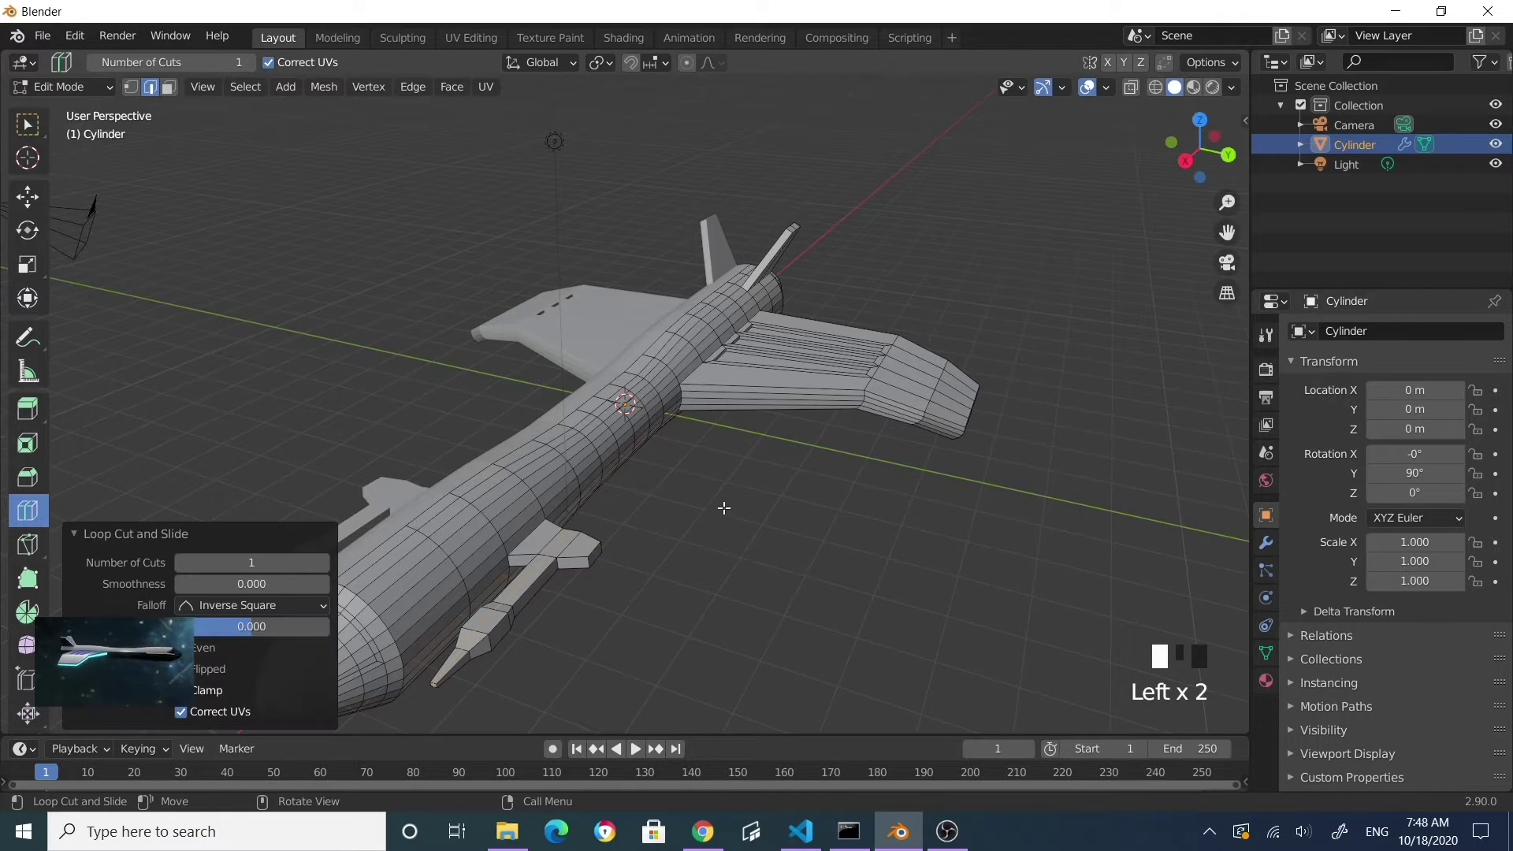
click(26, 128)
middle_drag(237, 236, 705, 446)
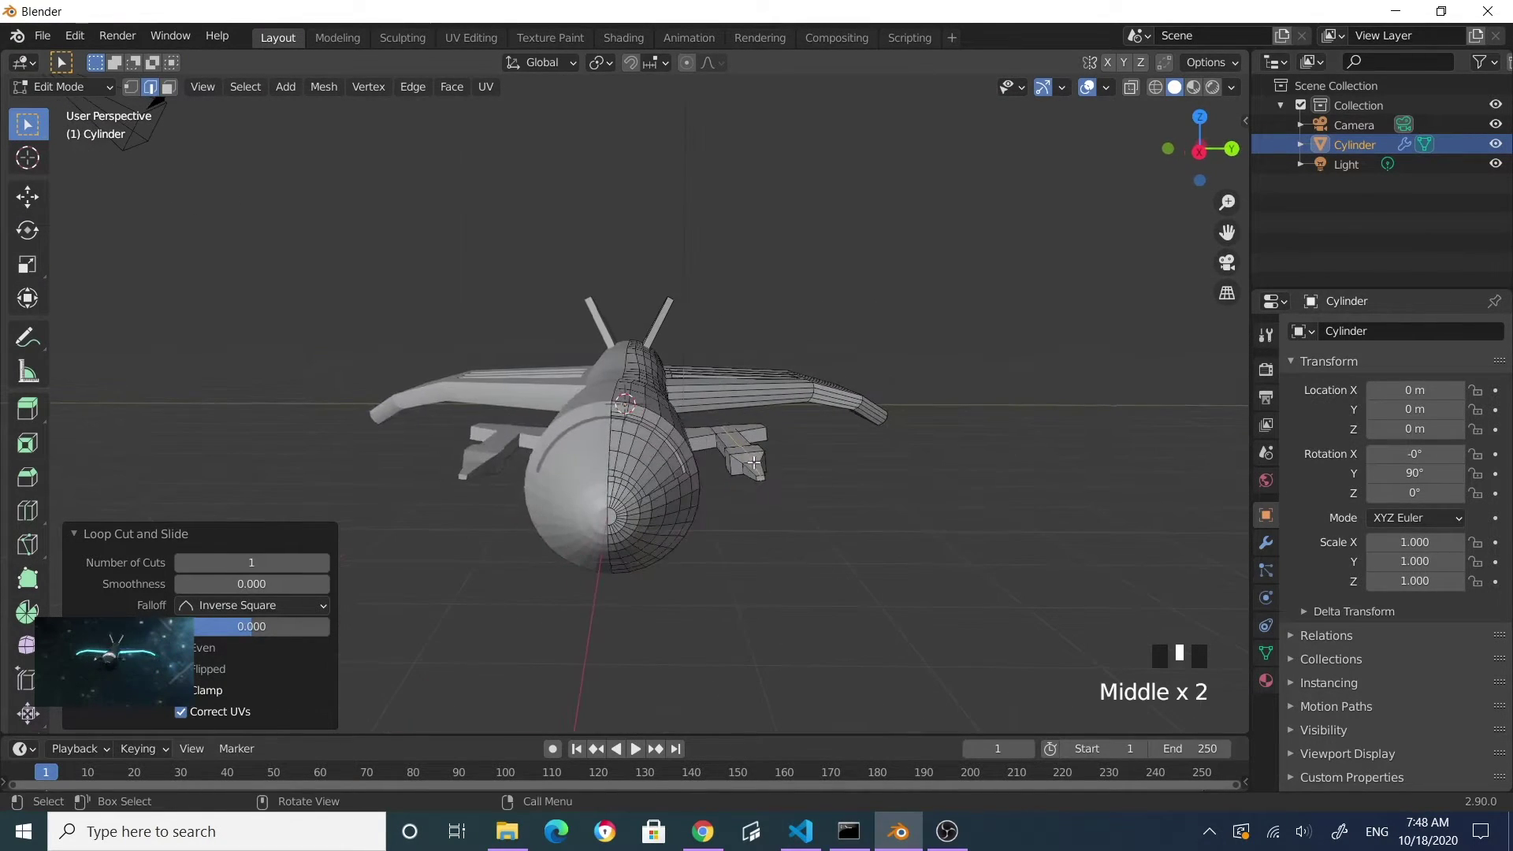
key(s)
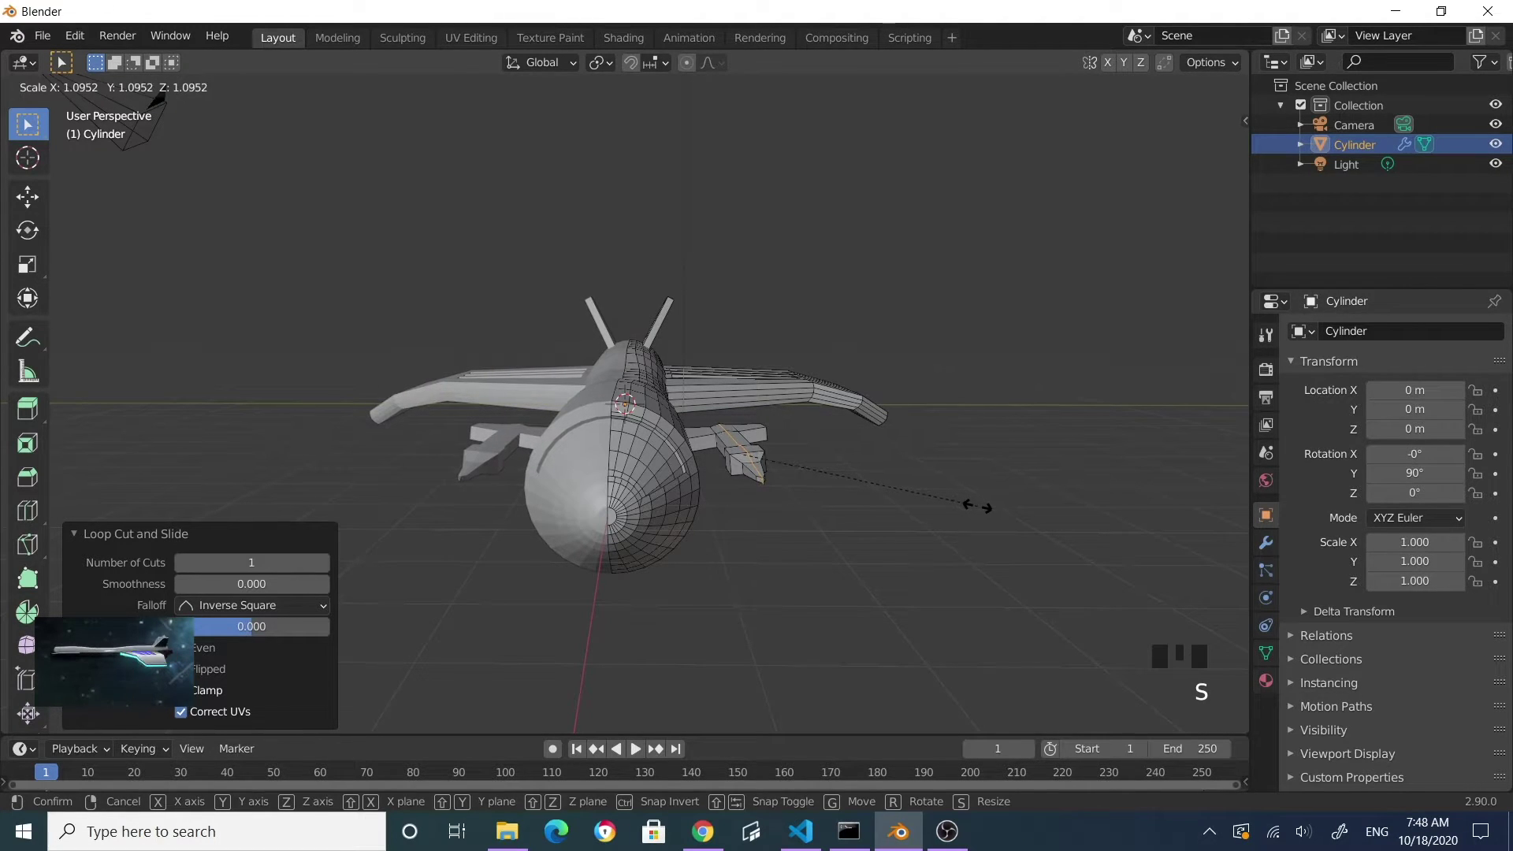
click(967, 507)
- Select the centre edges along the top of the gun barrel and raise them about 0.1 m along Z
middle_drag(862, 506, 736, 540)
scroll(609, 571, up, 2)
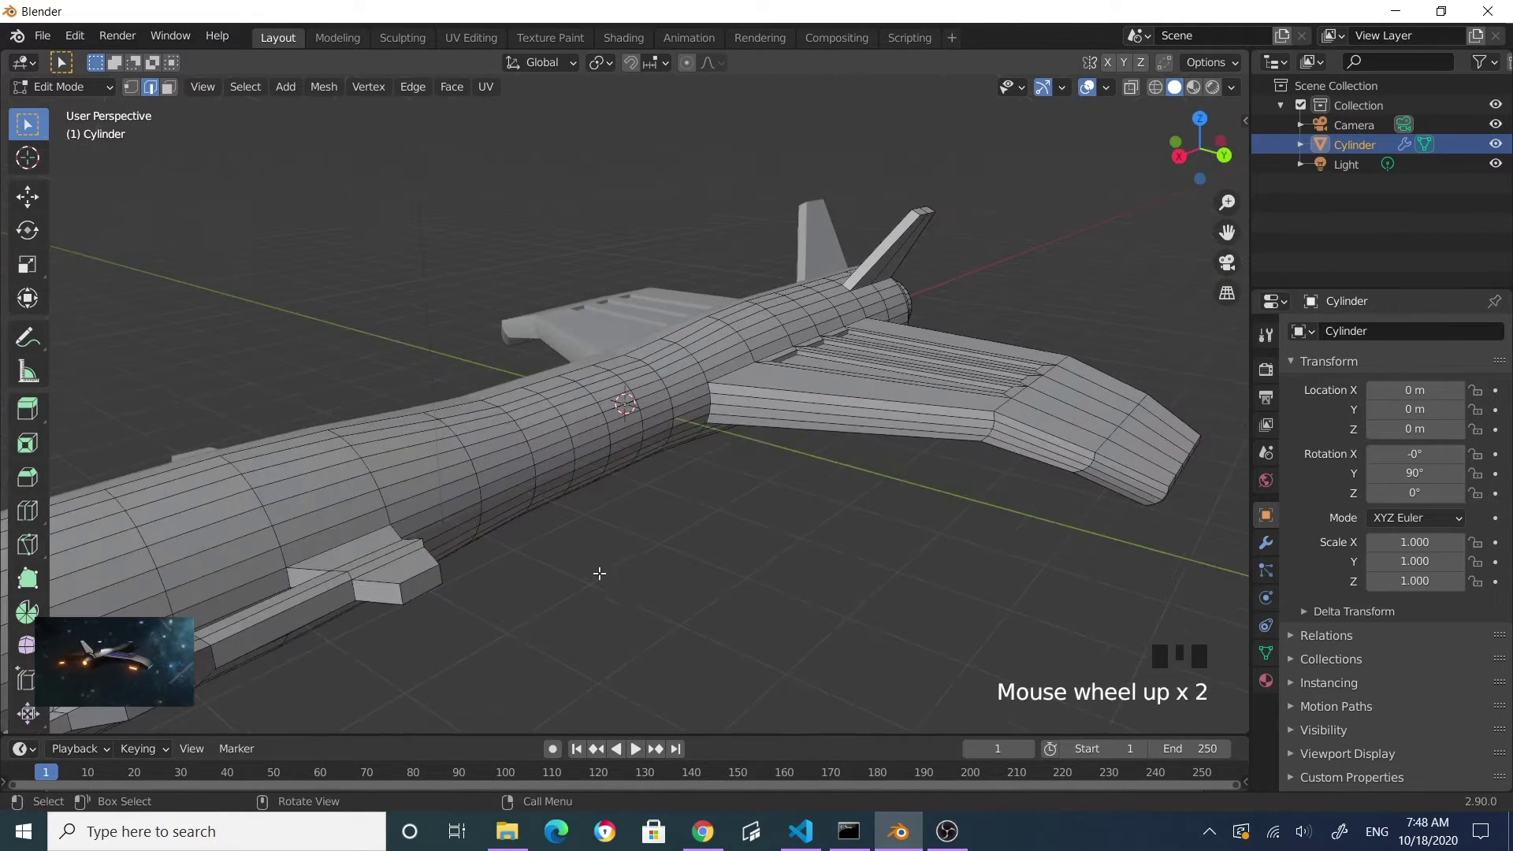
middle_drag(341, 591, 649, 624)
scroll(553, 570, down, 2)
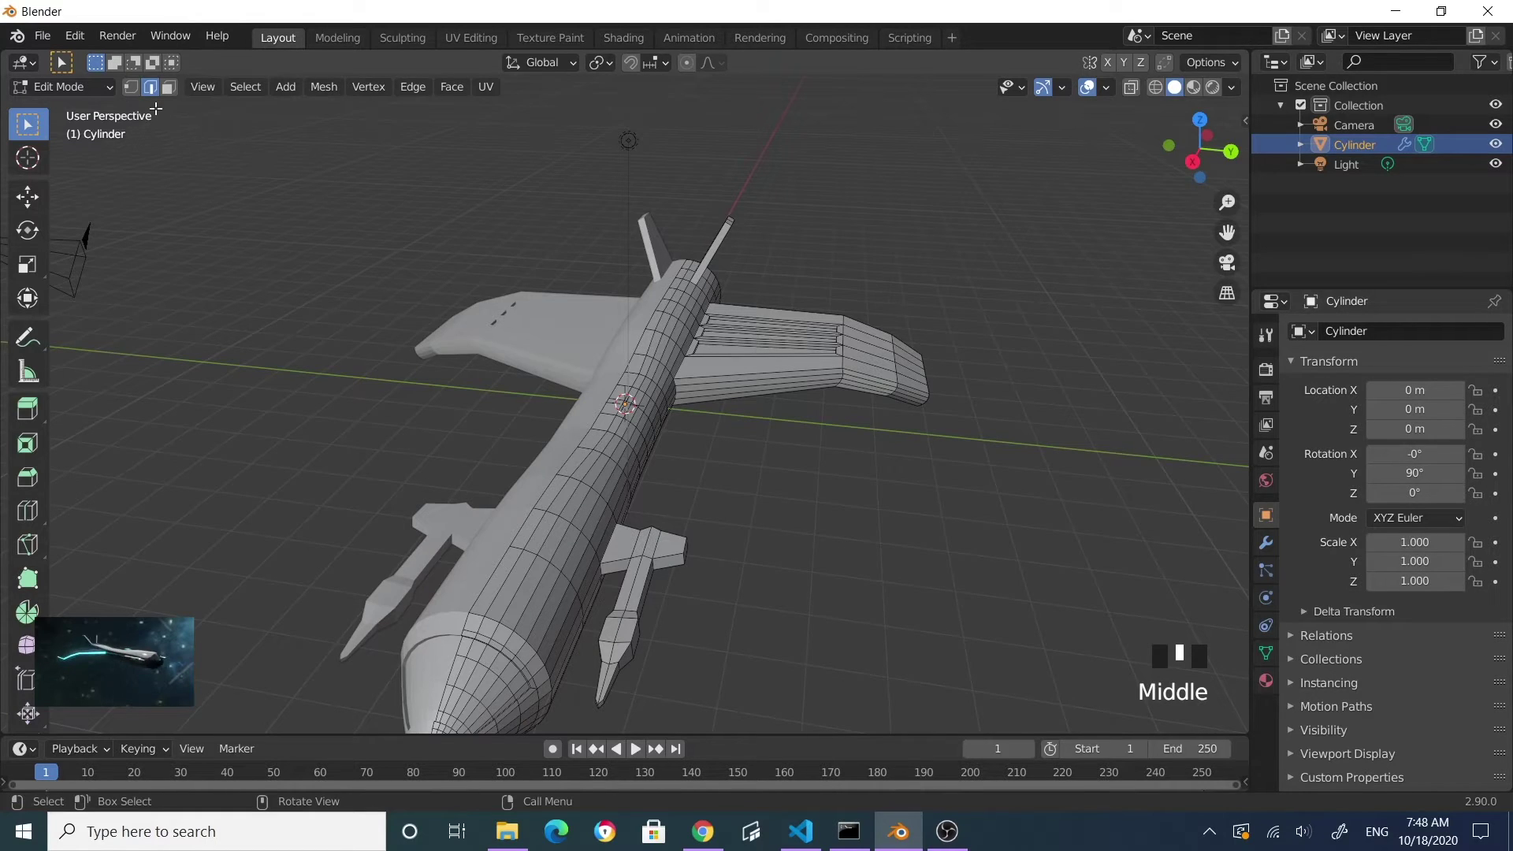
click(155, 88)
click(607, 673)
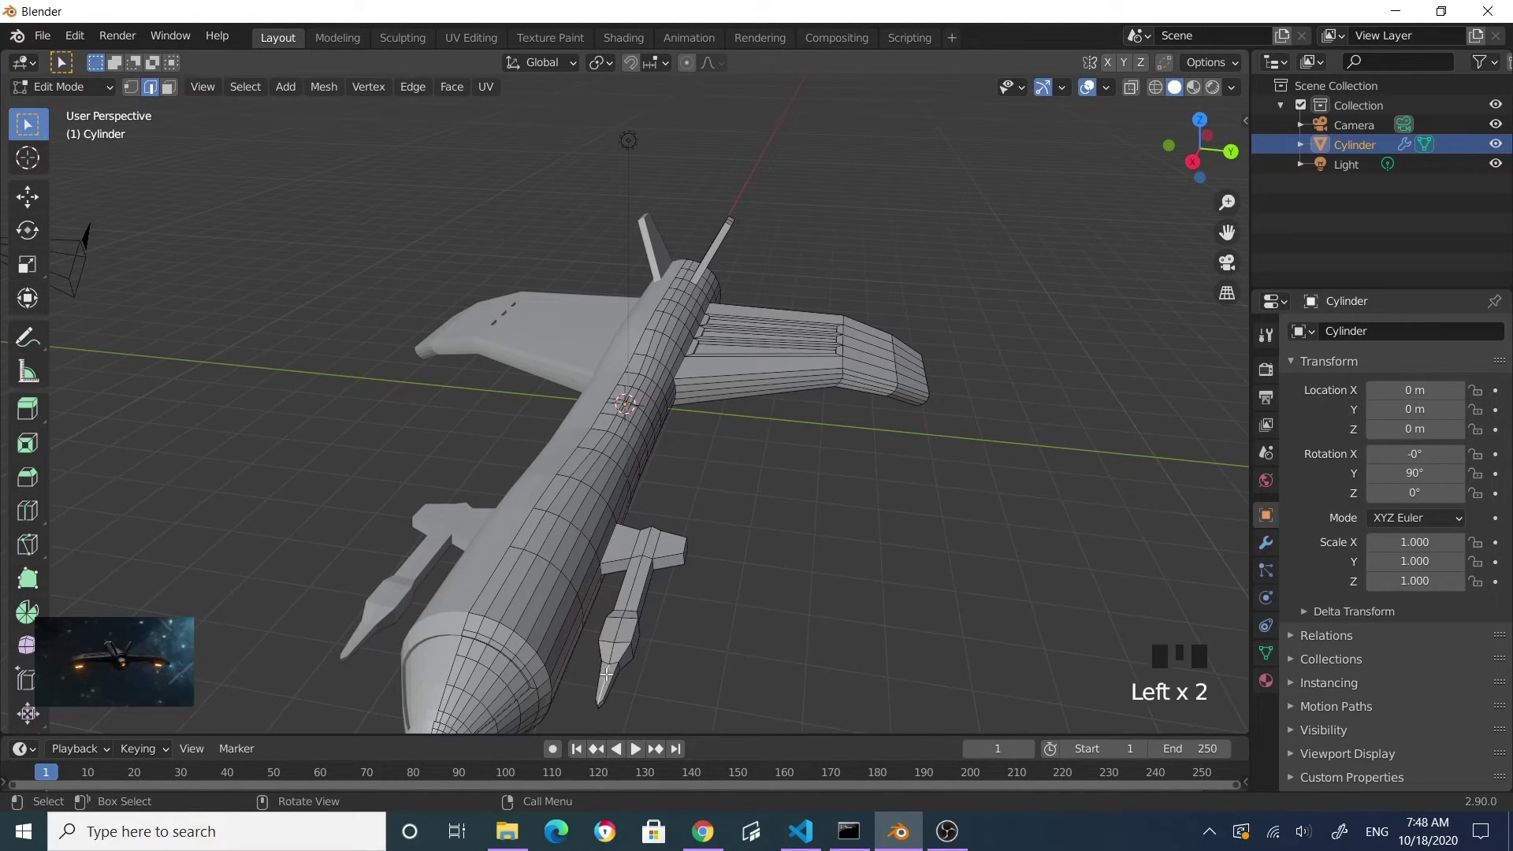
shift+click(612, 647)
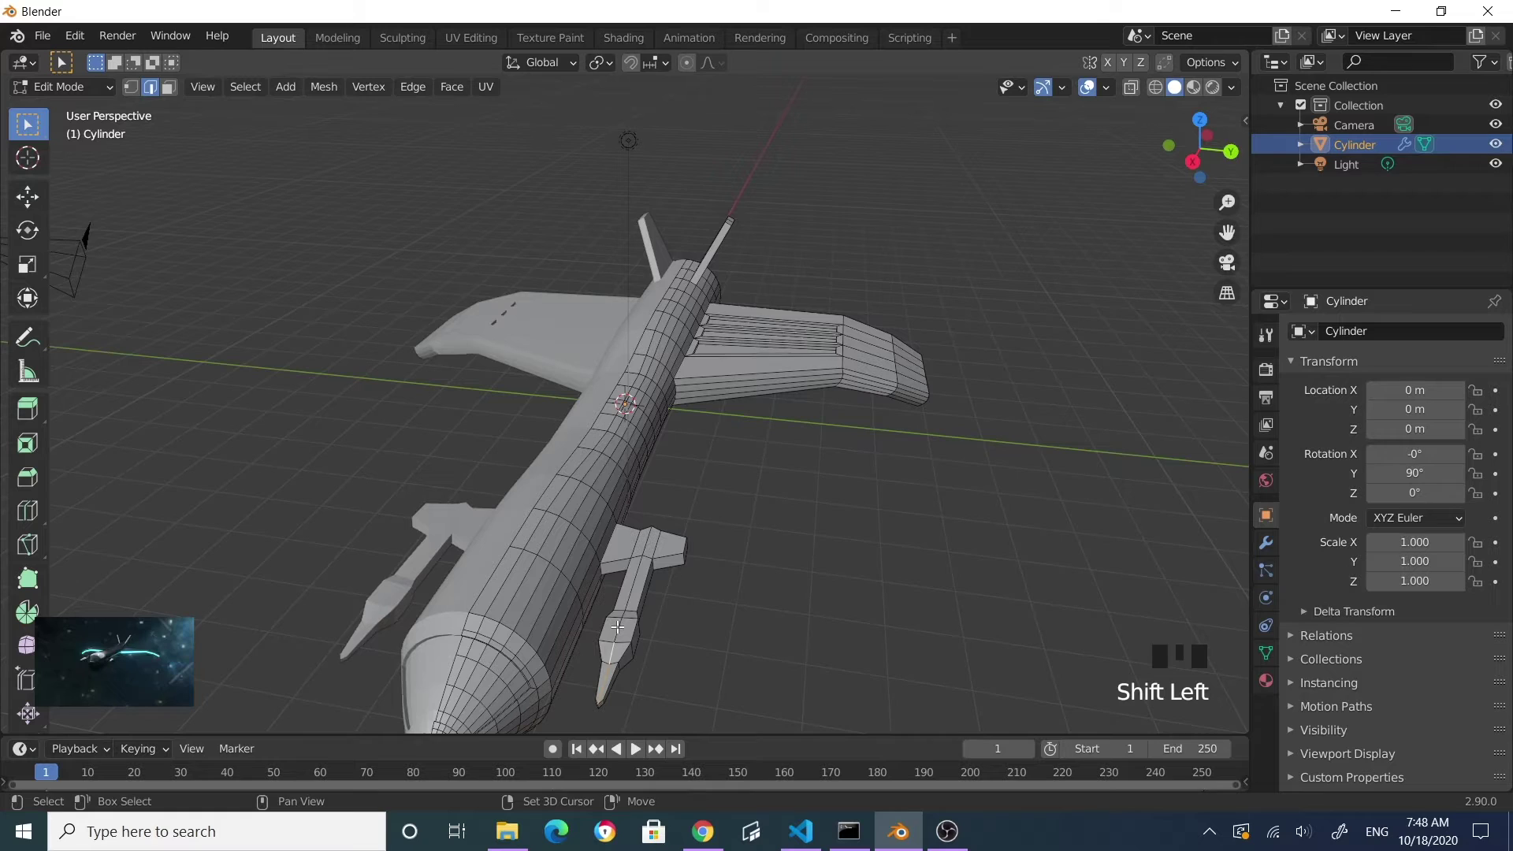
shift+click(630, 587)
middle_drag(690, 572, 638, 585)
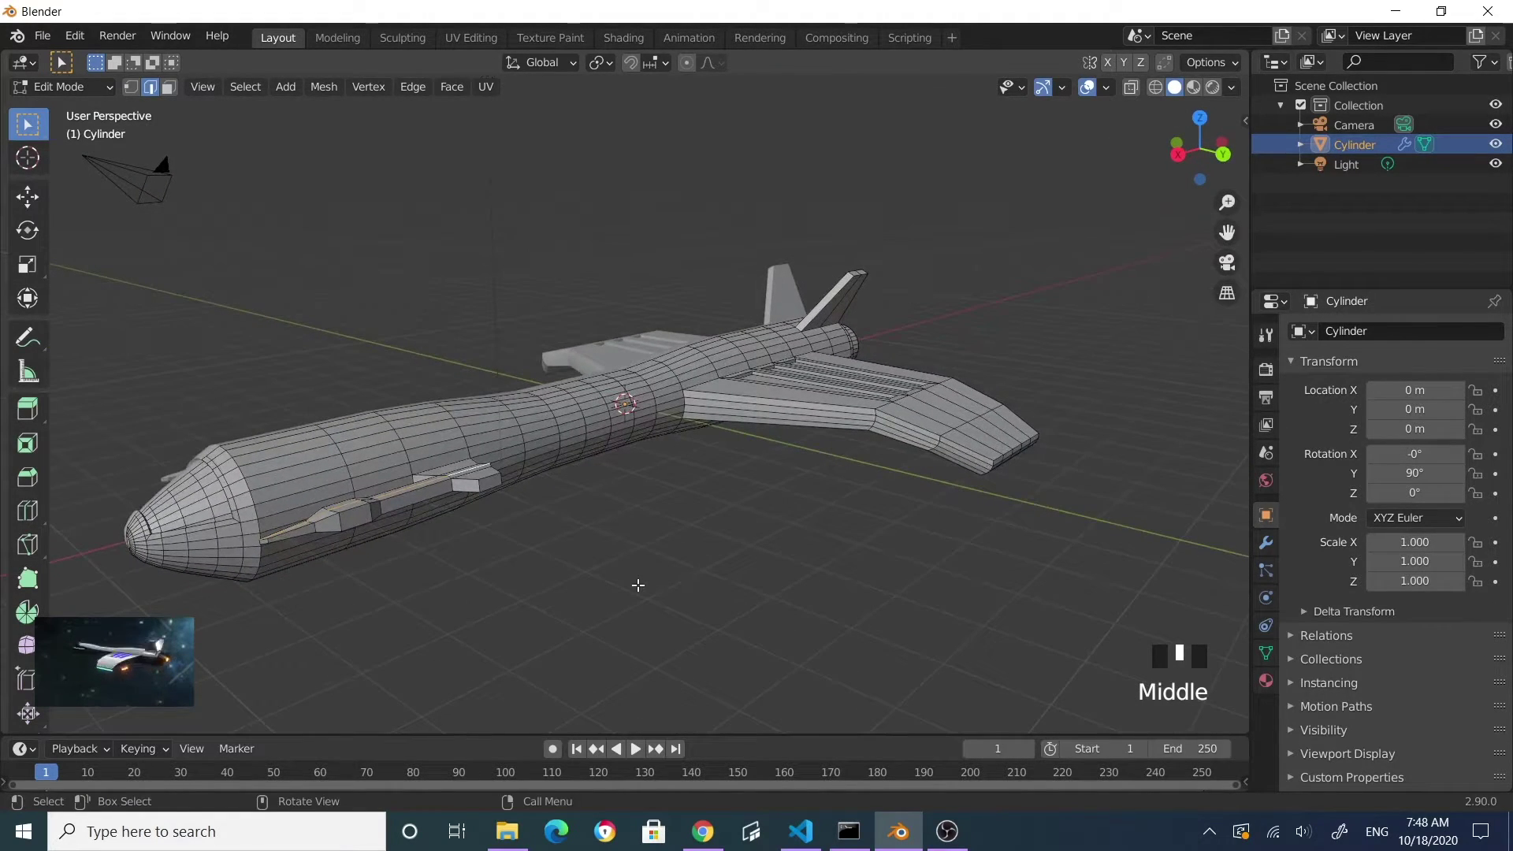
key(g)
key(z)
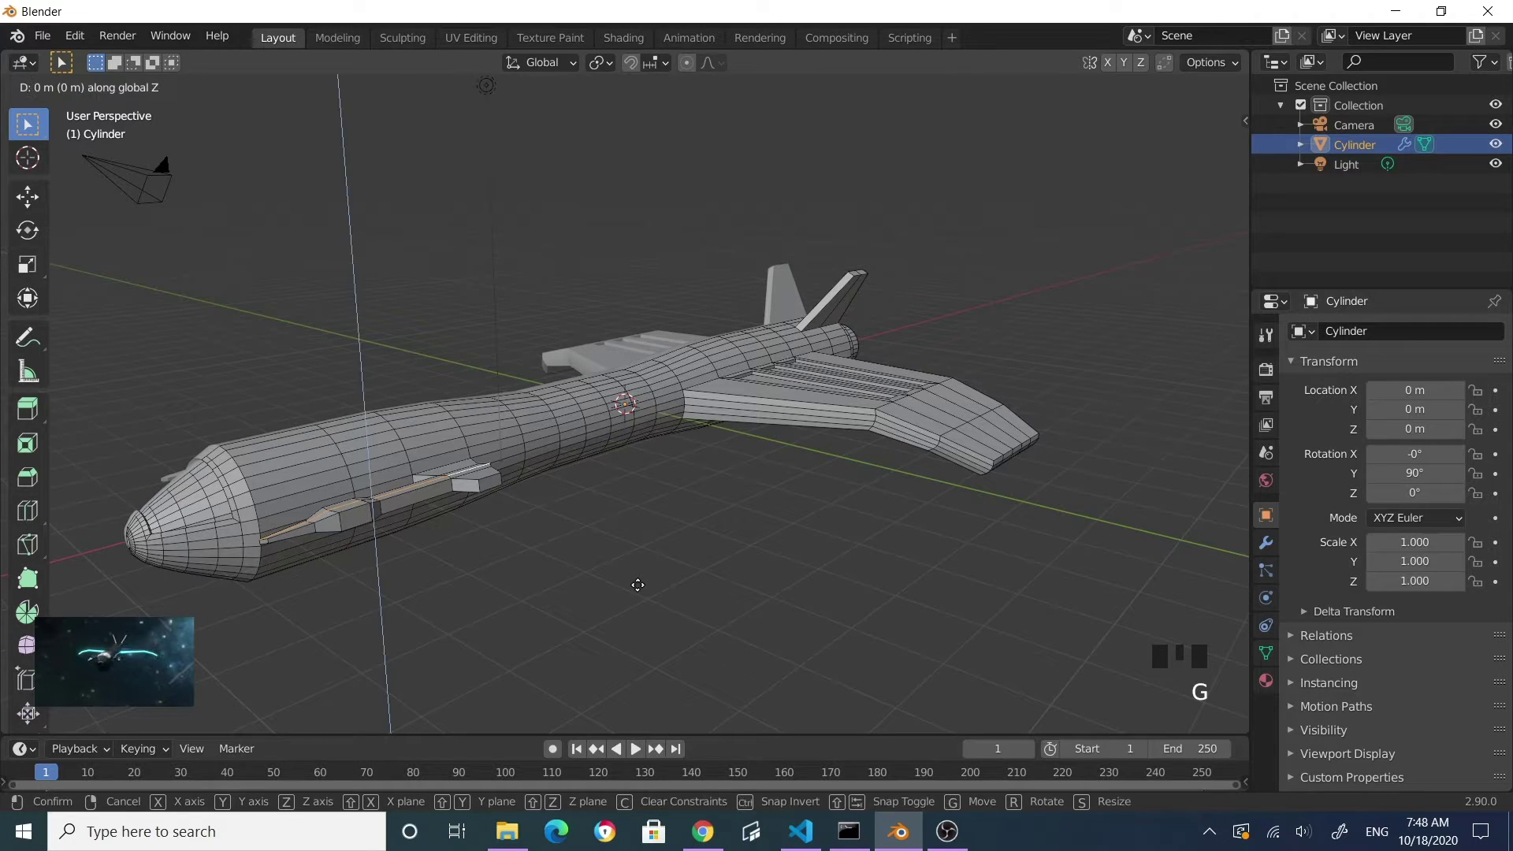
click(640, 578)
- Select the centre edges along the underside of the gun barrel and winglet and lower them along Z
middle_drag(609, 606, 571, 495)
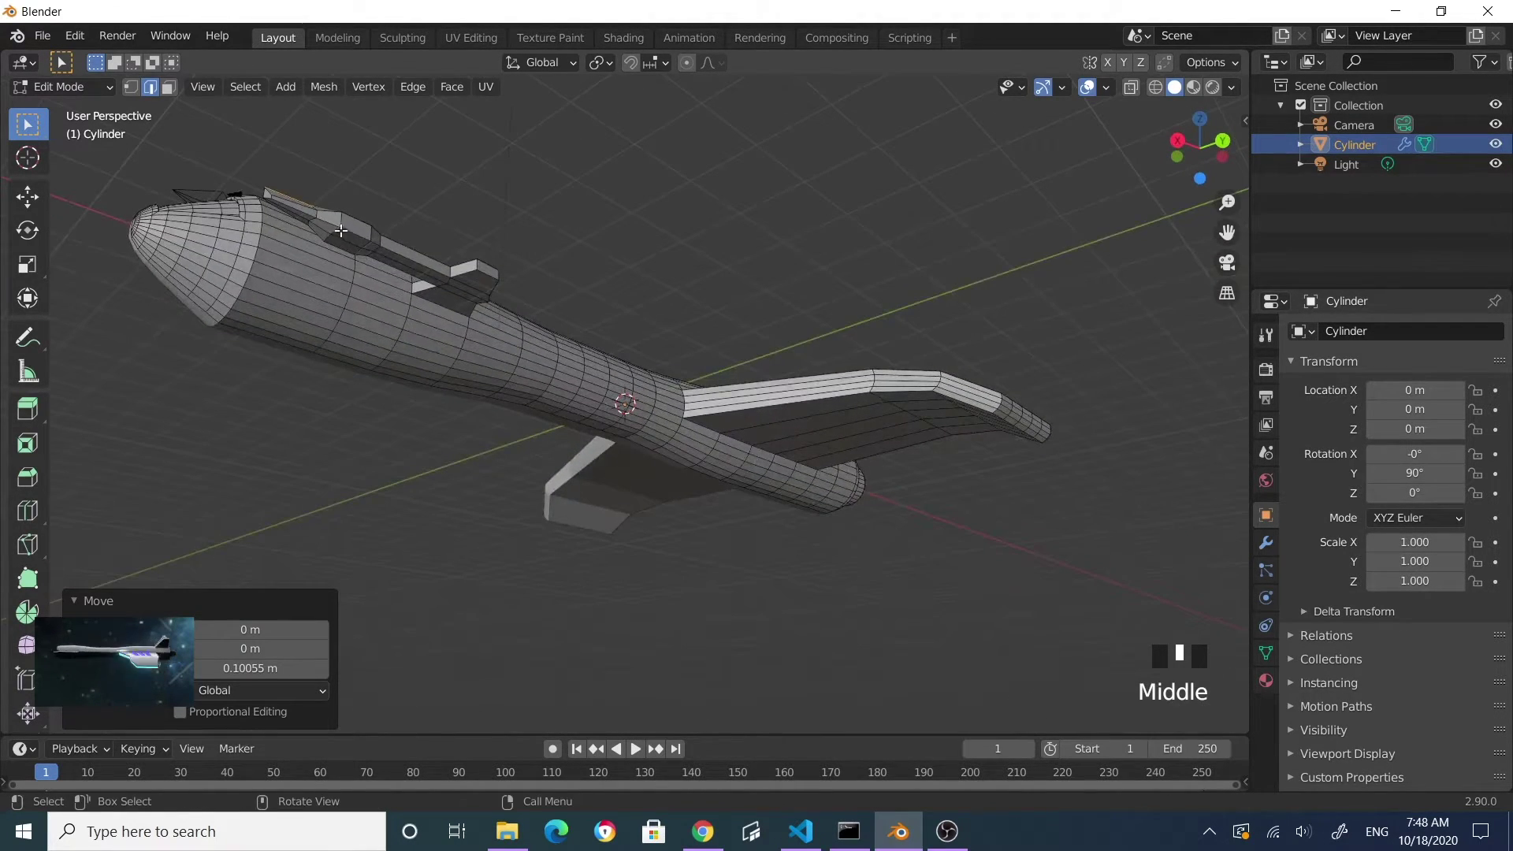
click(315, 224)
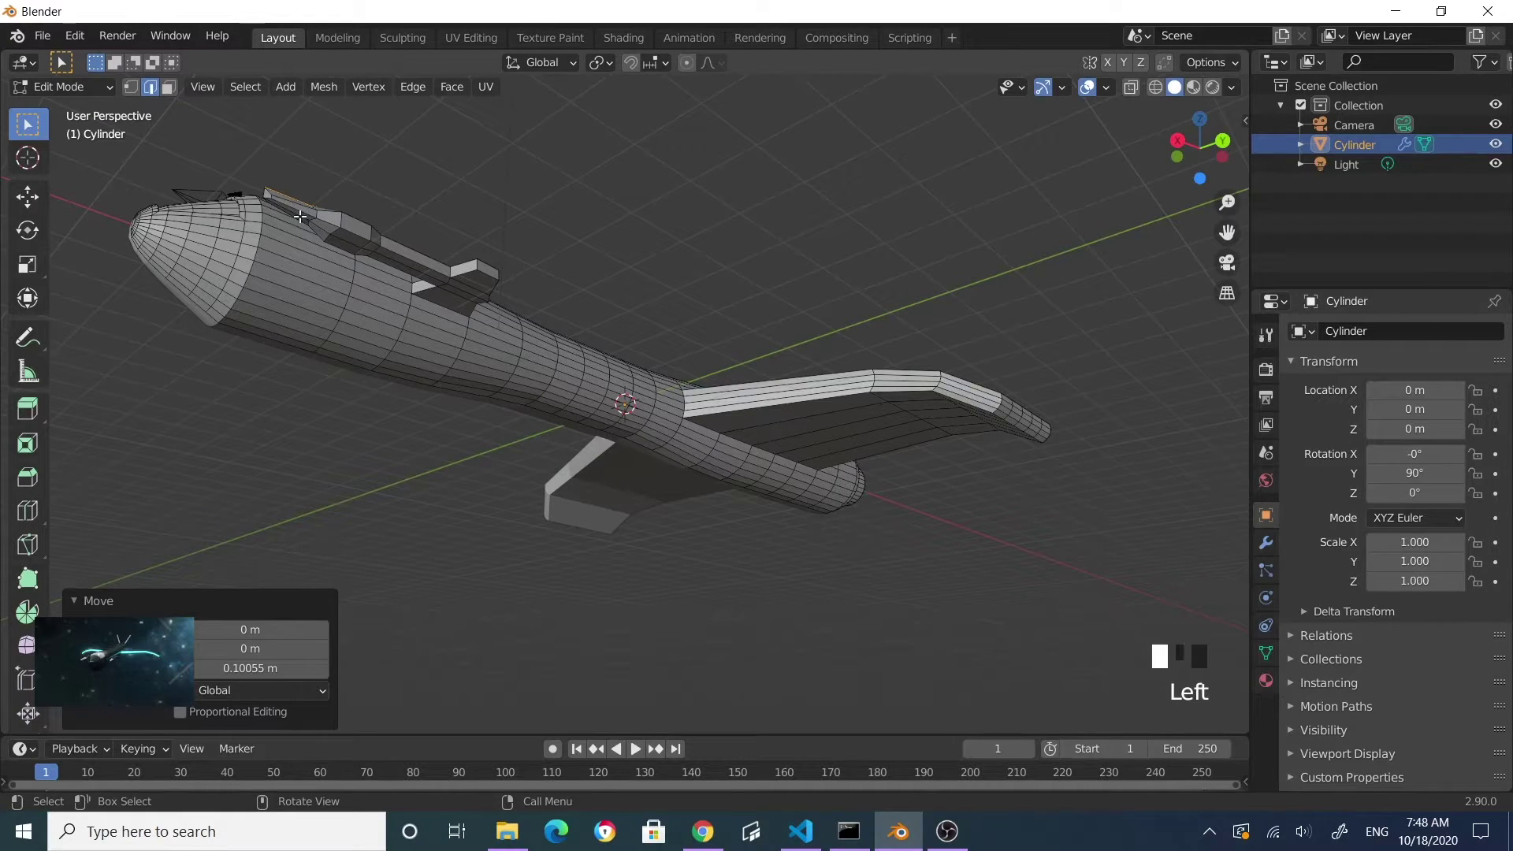
shift+click(344, 239)
shift+click(371, 250)
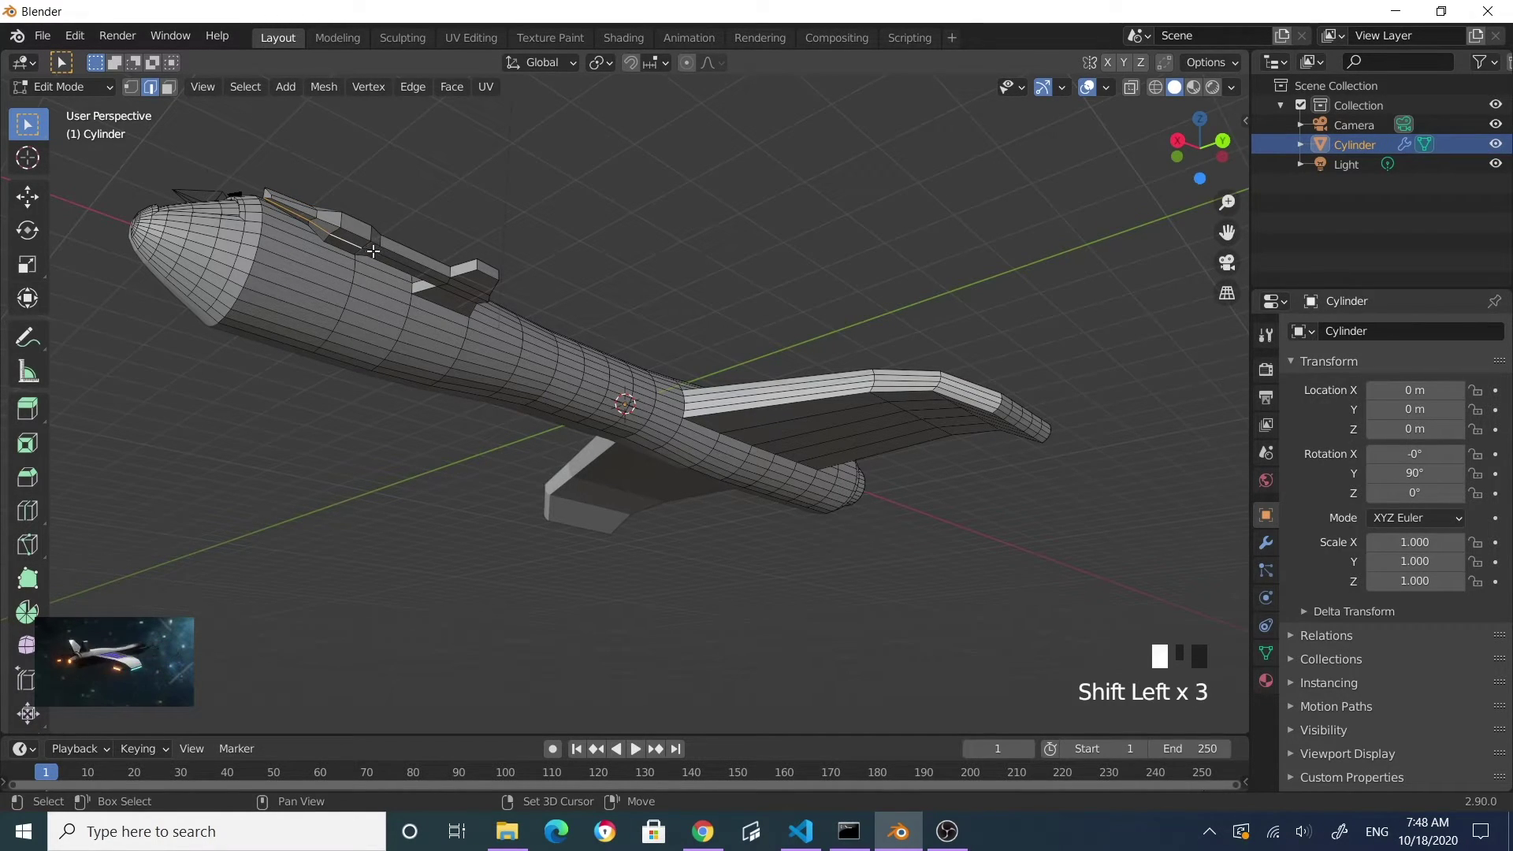
shift+click(418, 271)
shift+click(466, 293)
middle_drag(563, 352, 564, 376)
key(g)
key(z)
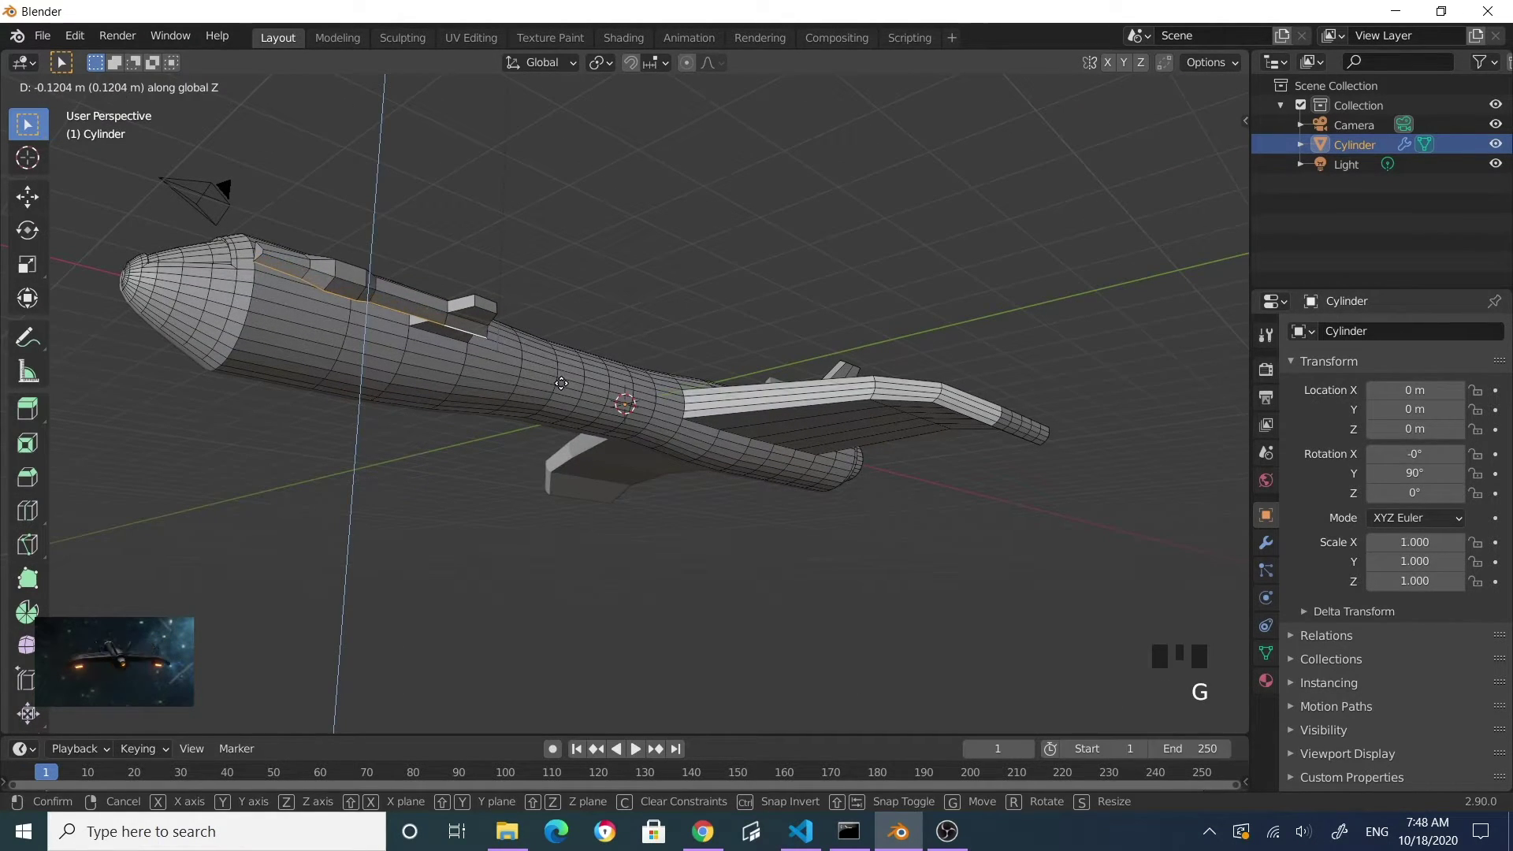
click(432, 476)
- Inset three adjoining underside faces of the main wing's section just outboard of the first bend by about 0.11 m
middle_drag(433, 476, 526, 560)
click(752, 482)
middle_drag(763, 504, 378, 221)
scroll(678, 483, down, 3)
click(374, 214)
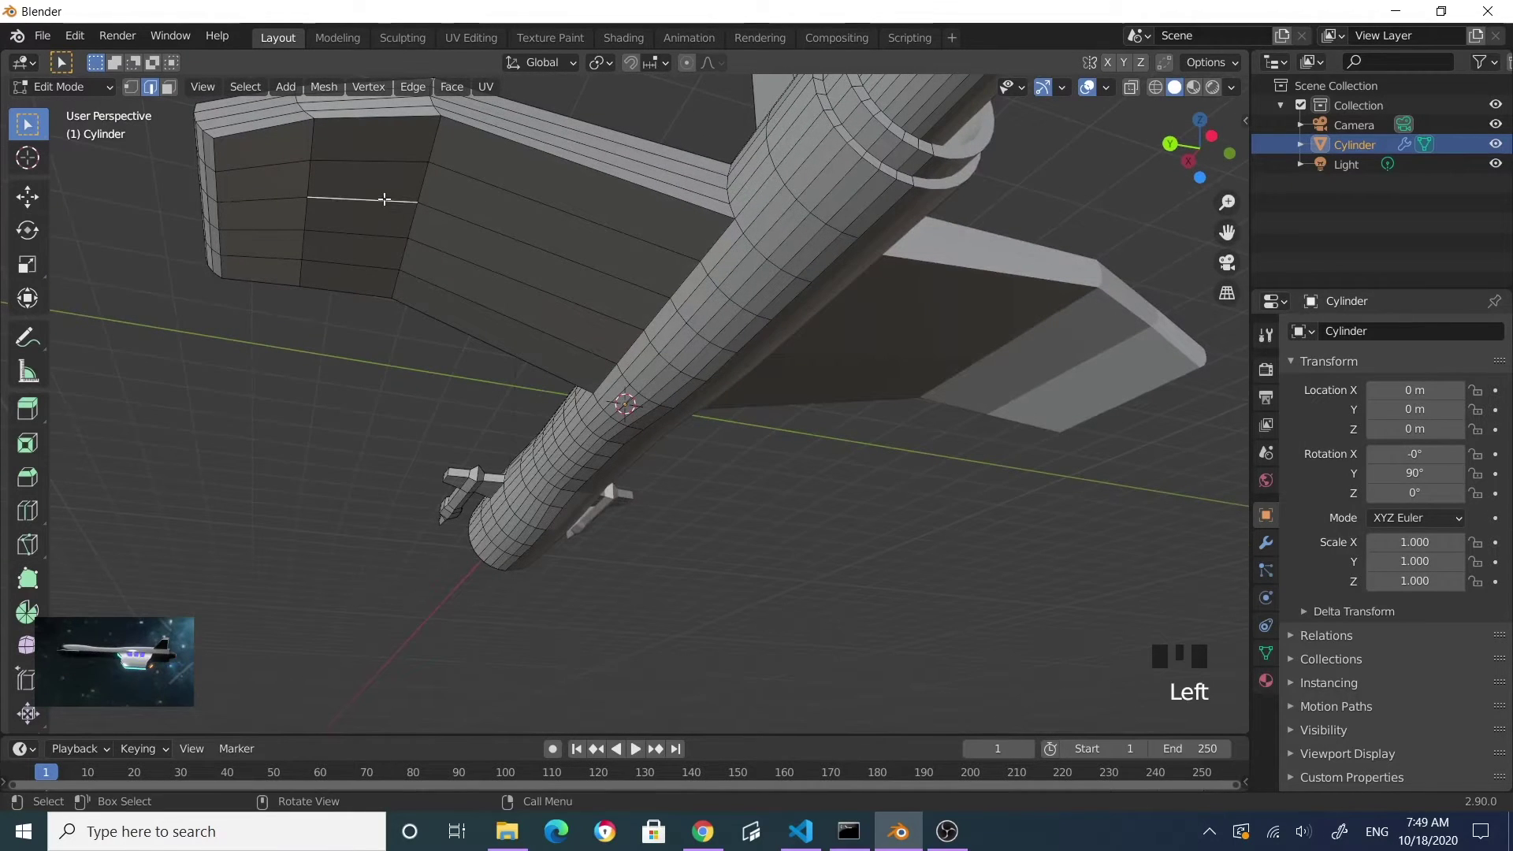
click(369, 161)
click(170, 90)
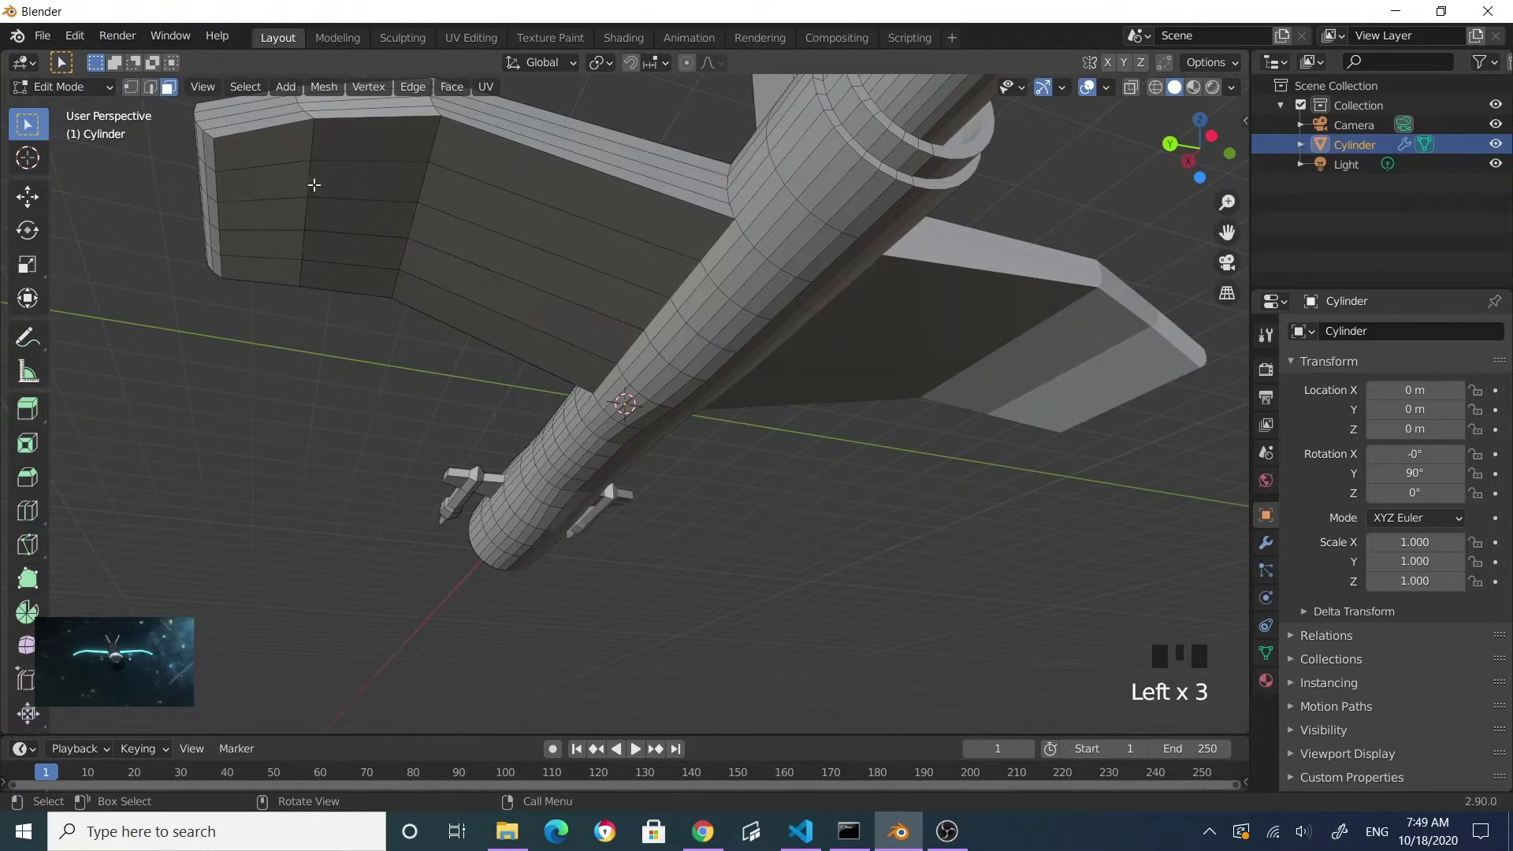
click(379, 142)
shift+click(378, 186)
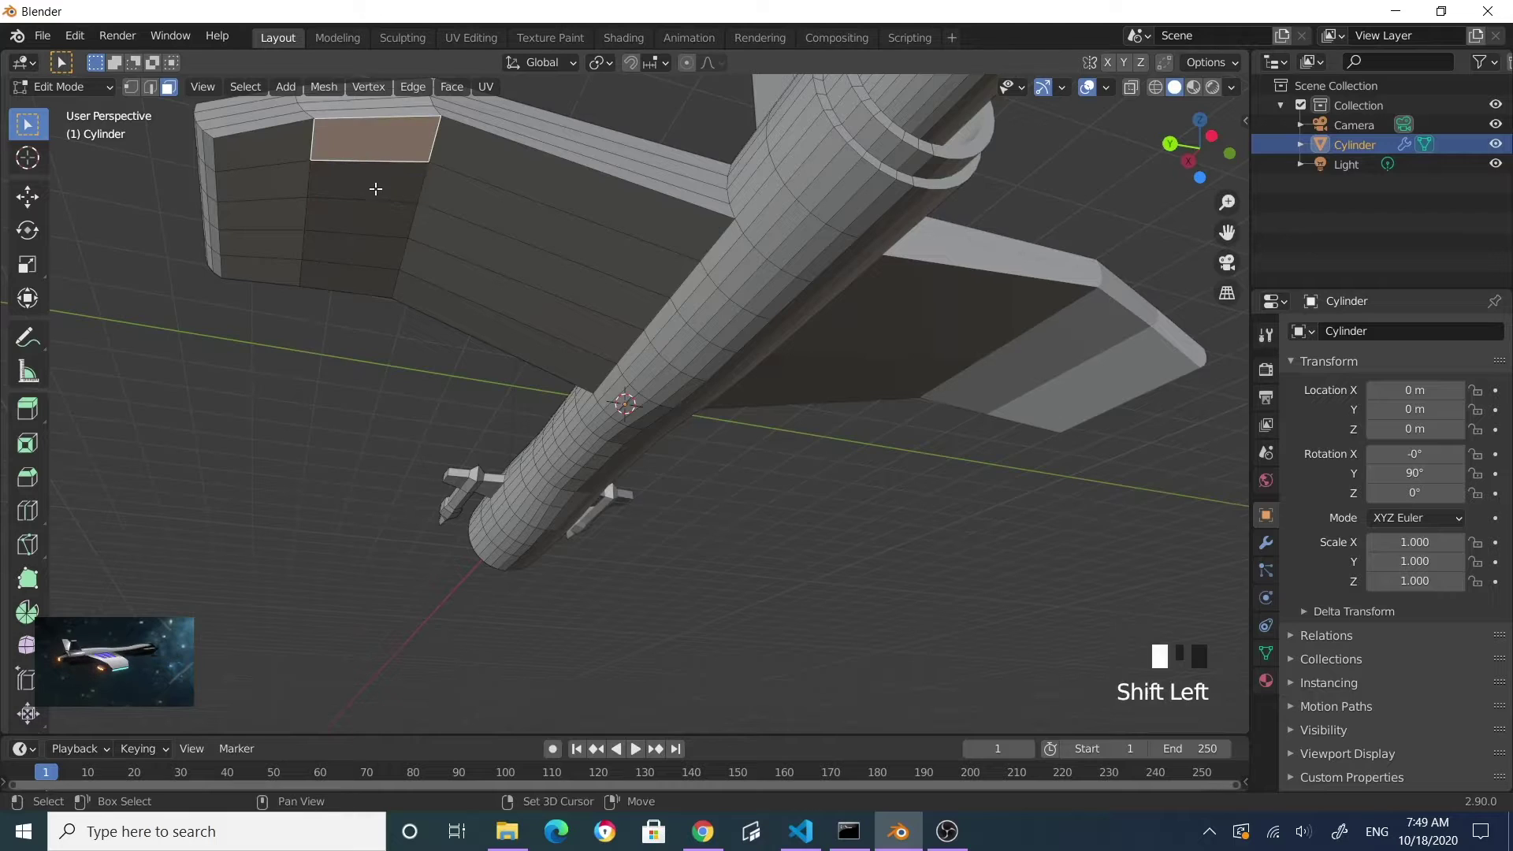
shift+click(366, 217)
middle_drag(454, 288, 453, 332)
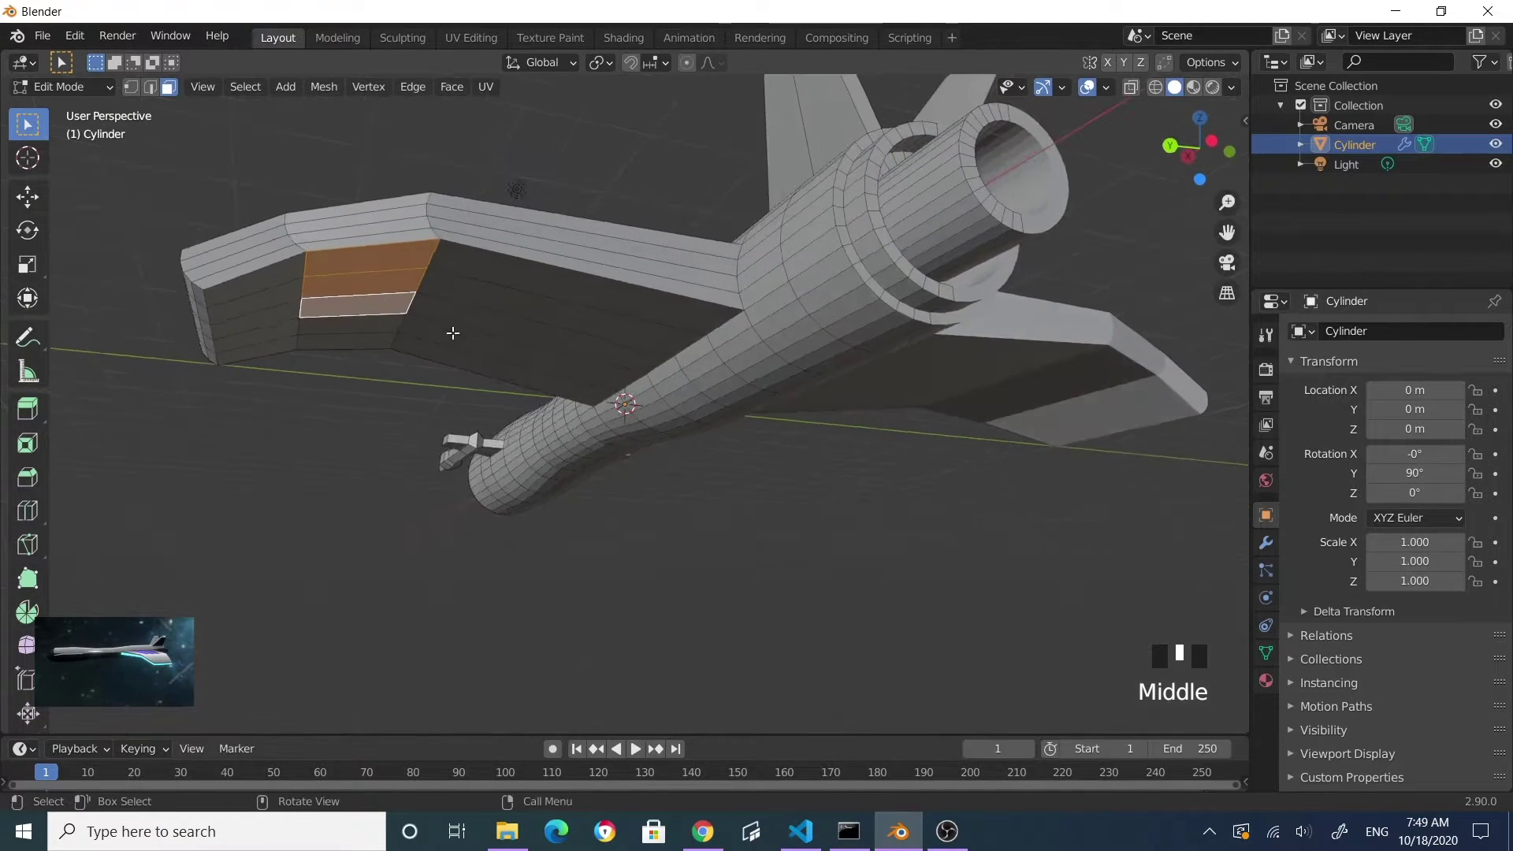
key(i)
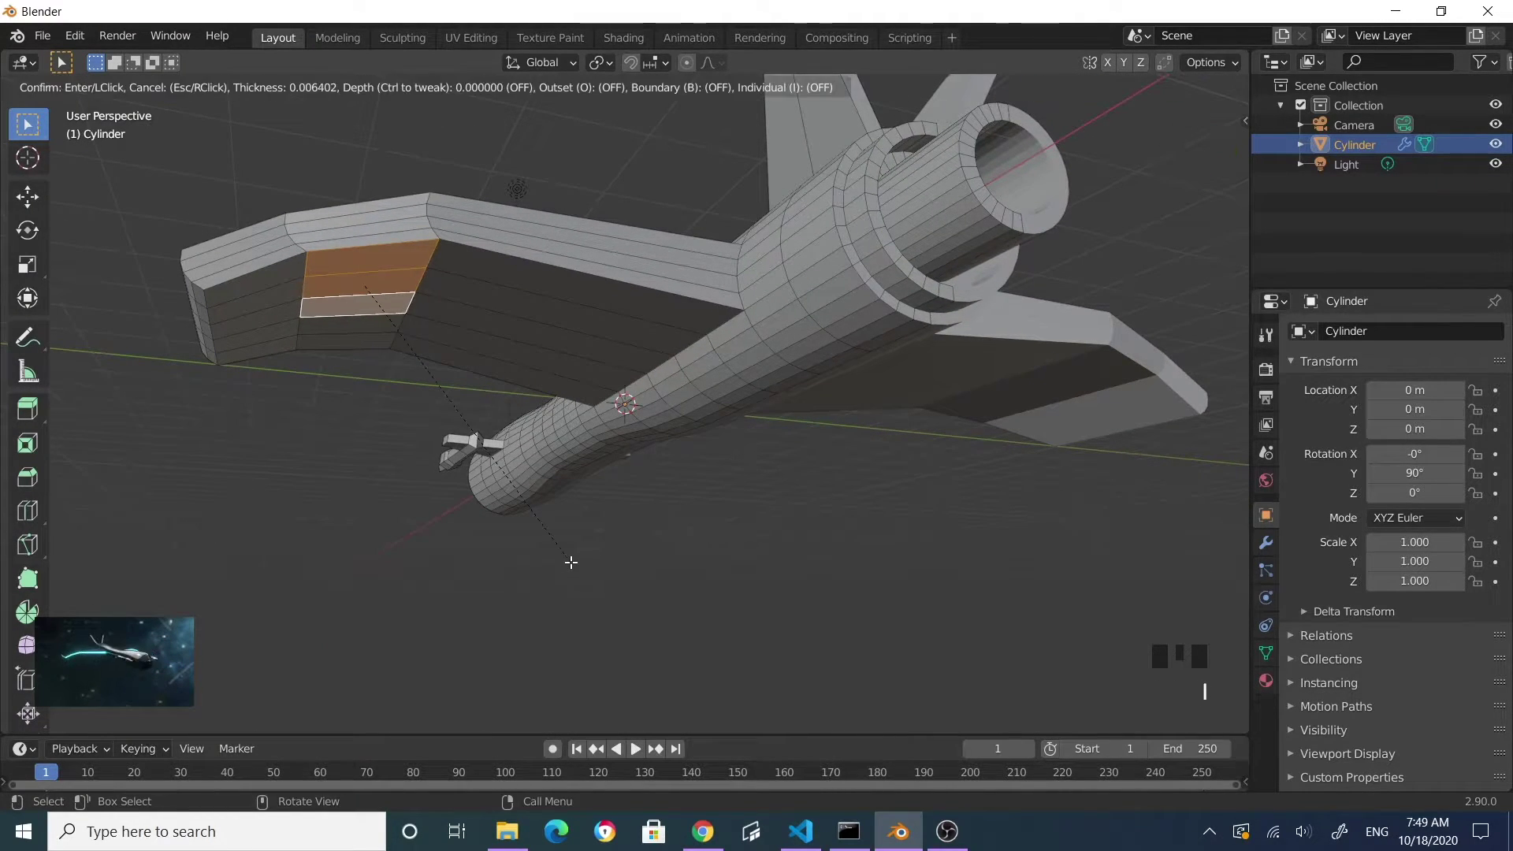
click(565, 552)
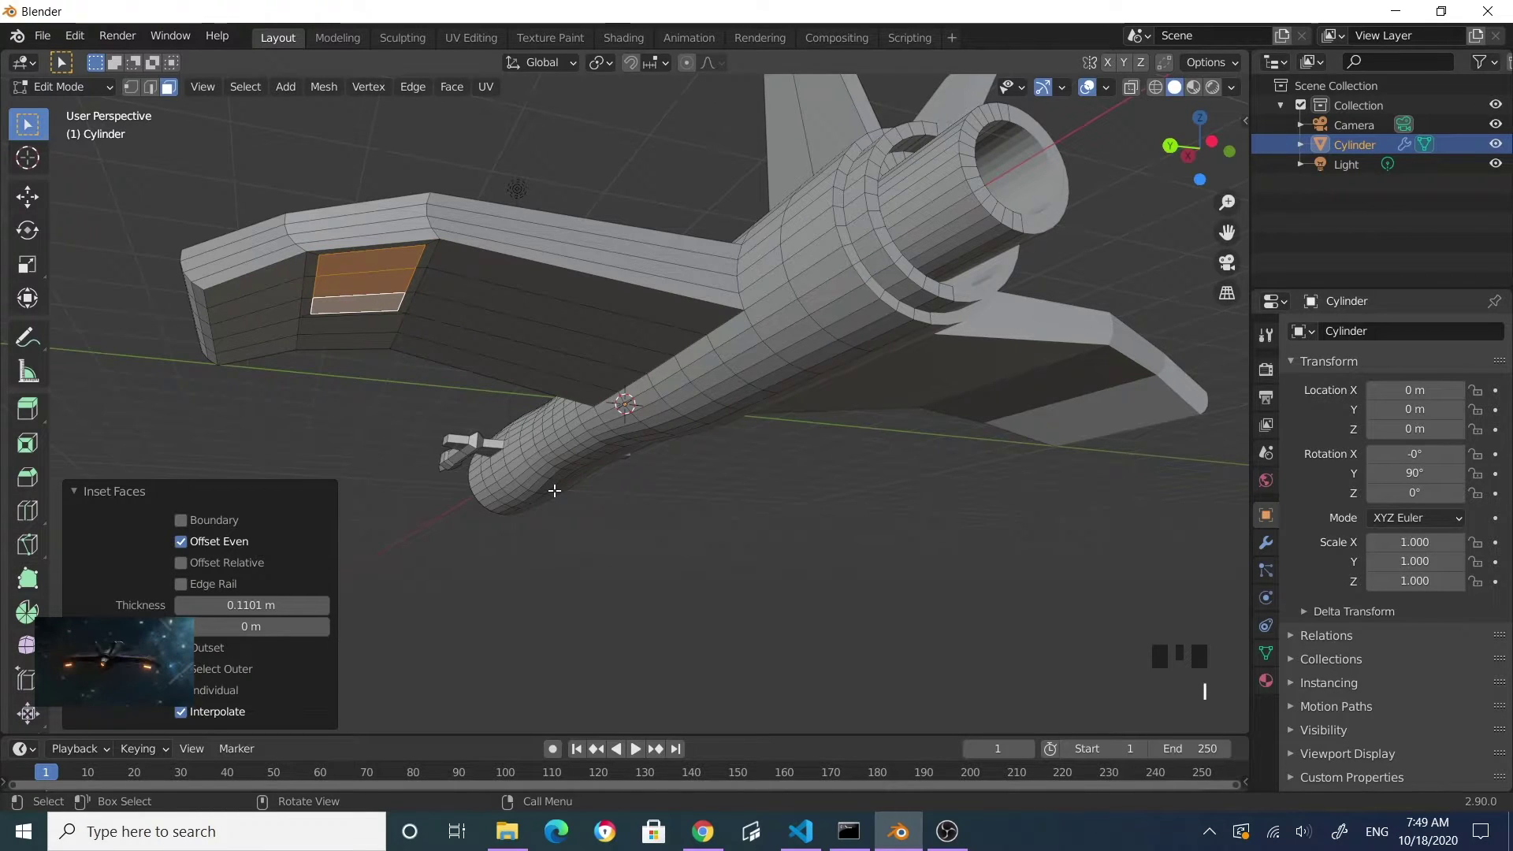
- Extrude the inset underside wing faces down about 0.108 m and another 0.146 m to start a pod
key(e)
click(555, 500)
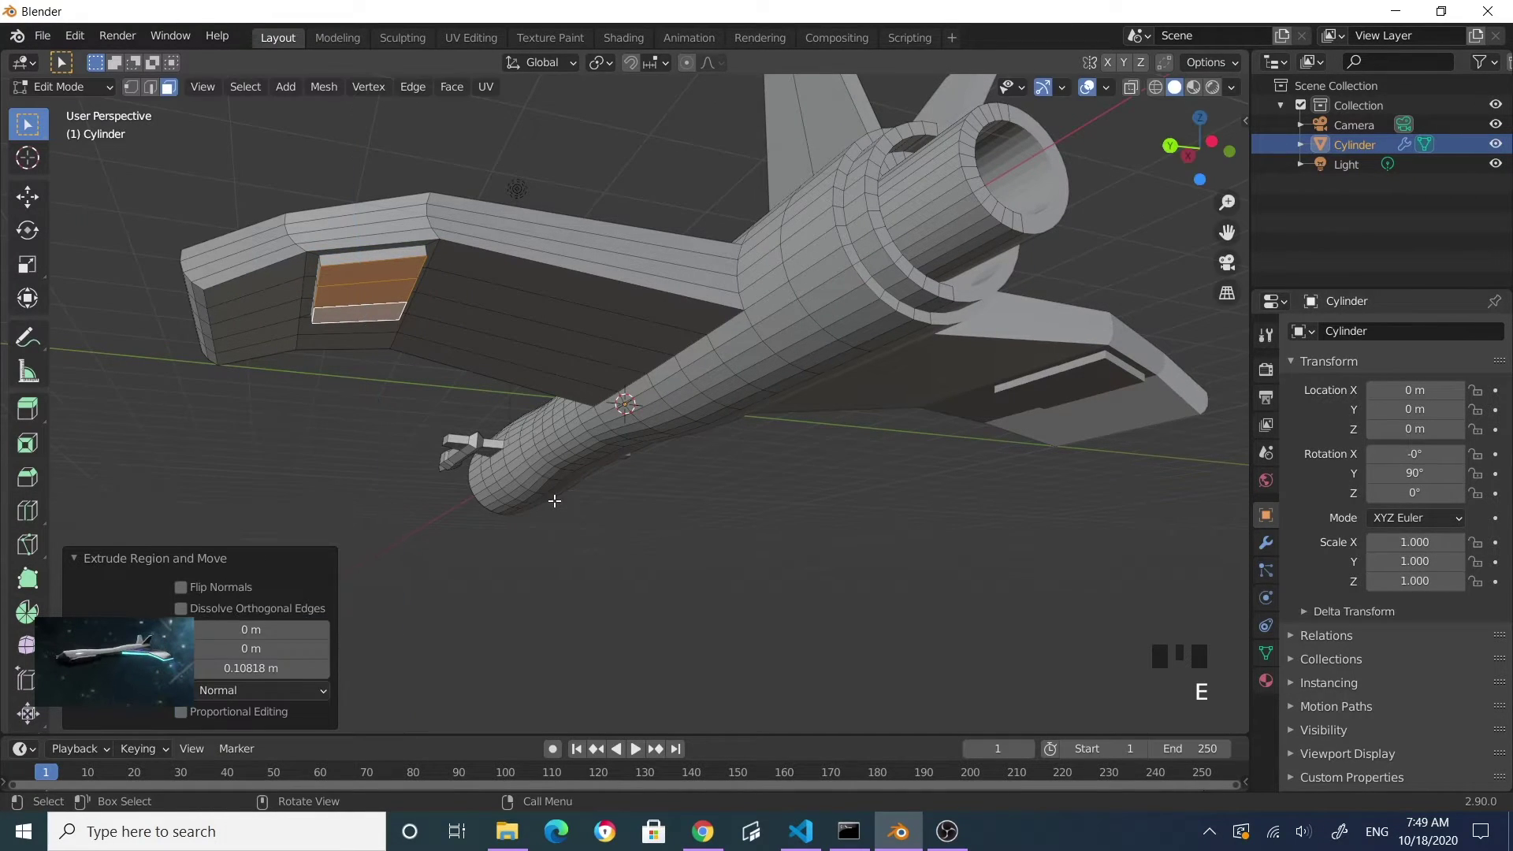
key(e)
click(551, 515)
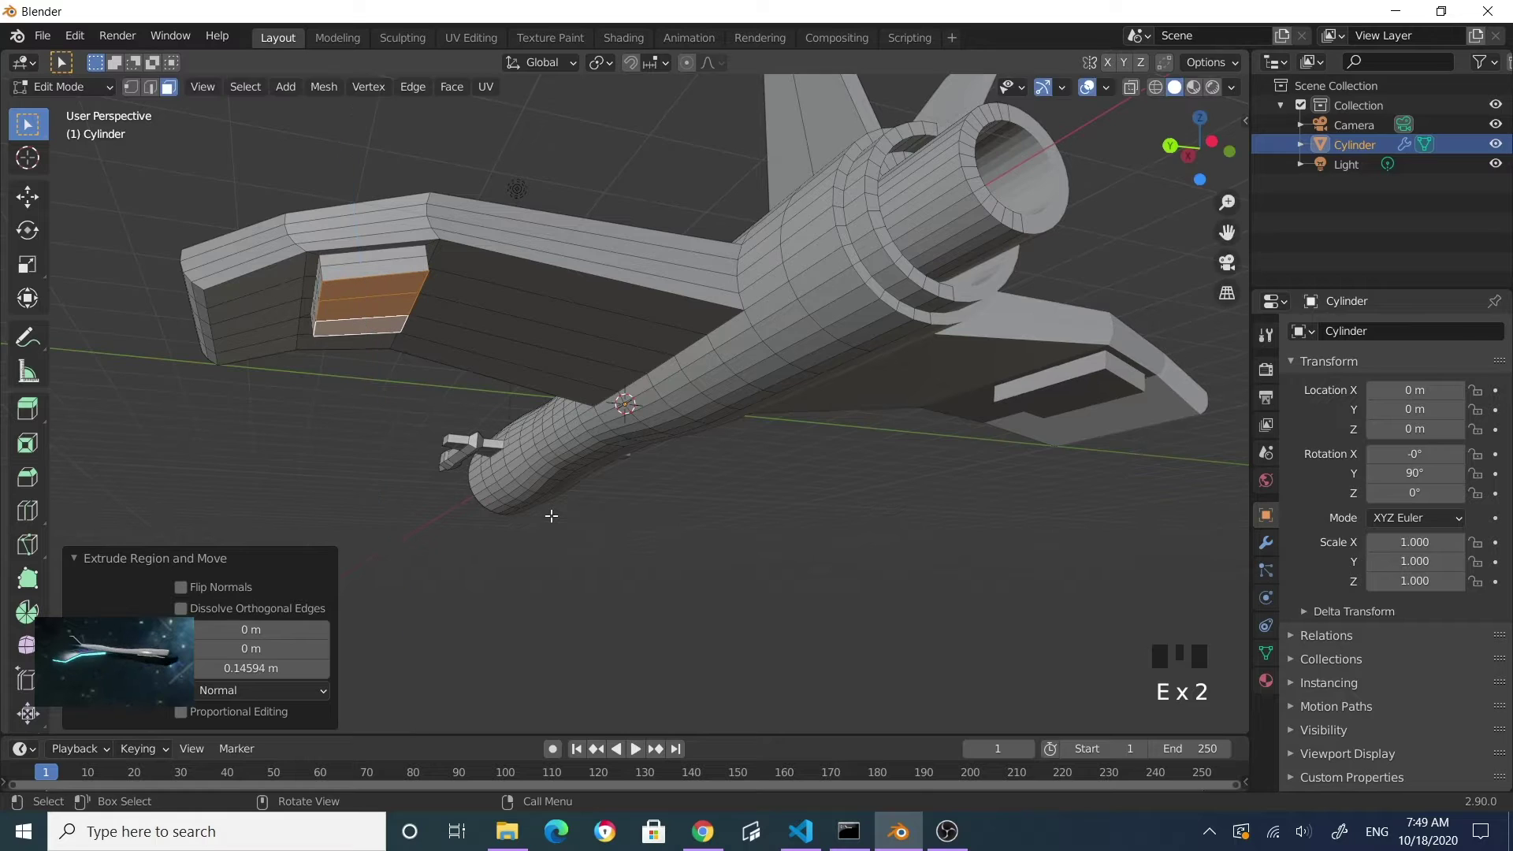
- Scale the pod's bottom faces to 1.135, extrude them about 0.32 m downward and select a face on the pod's rear side
key(s)
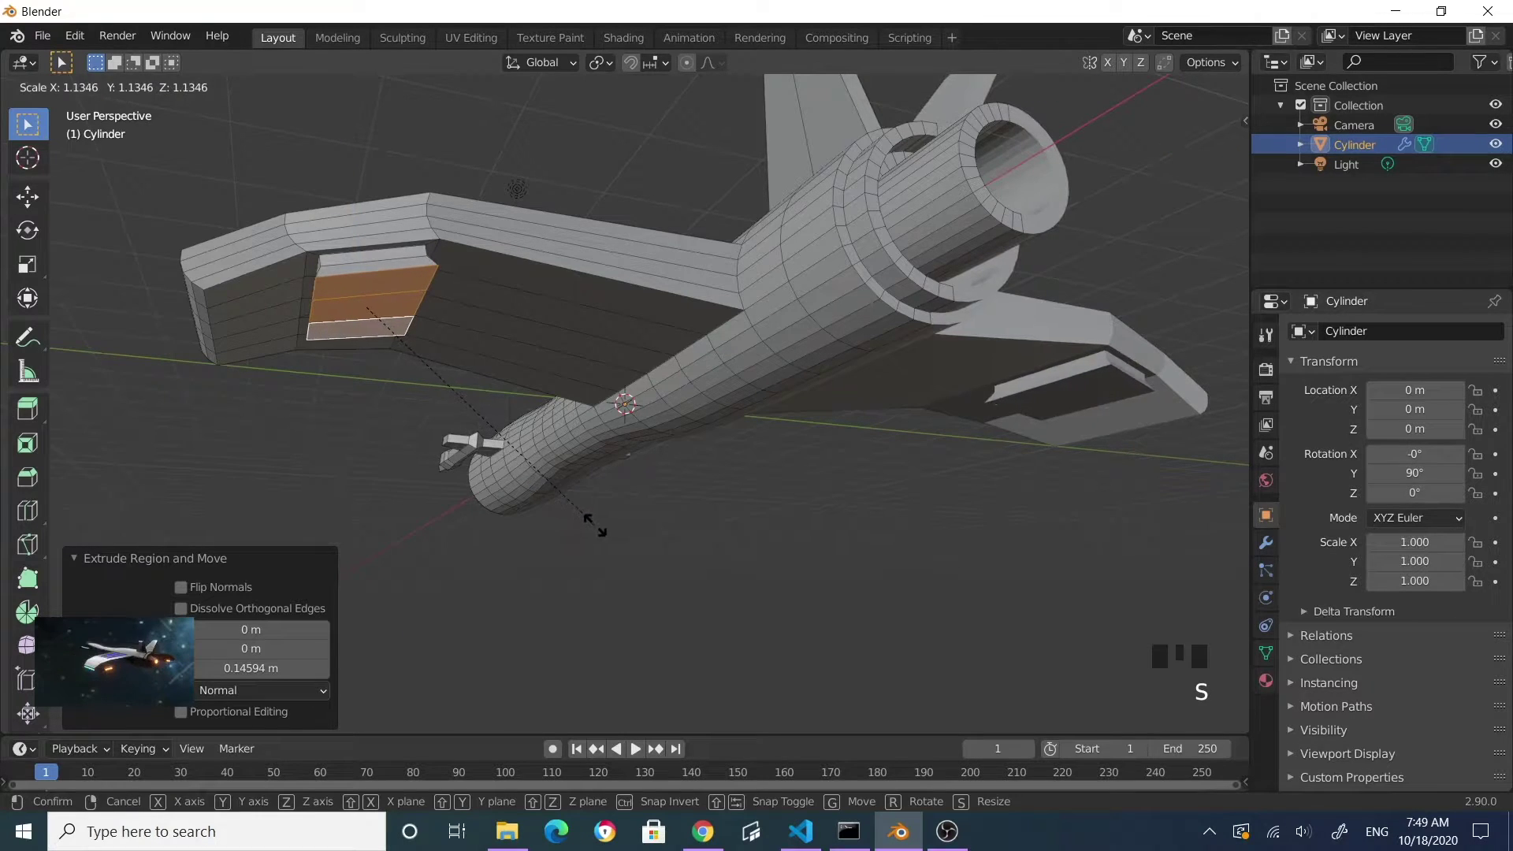
click(595, 524)
key(e)
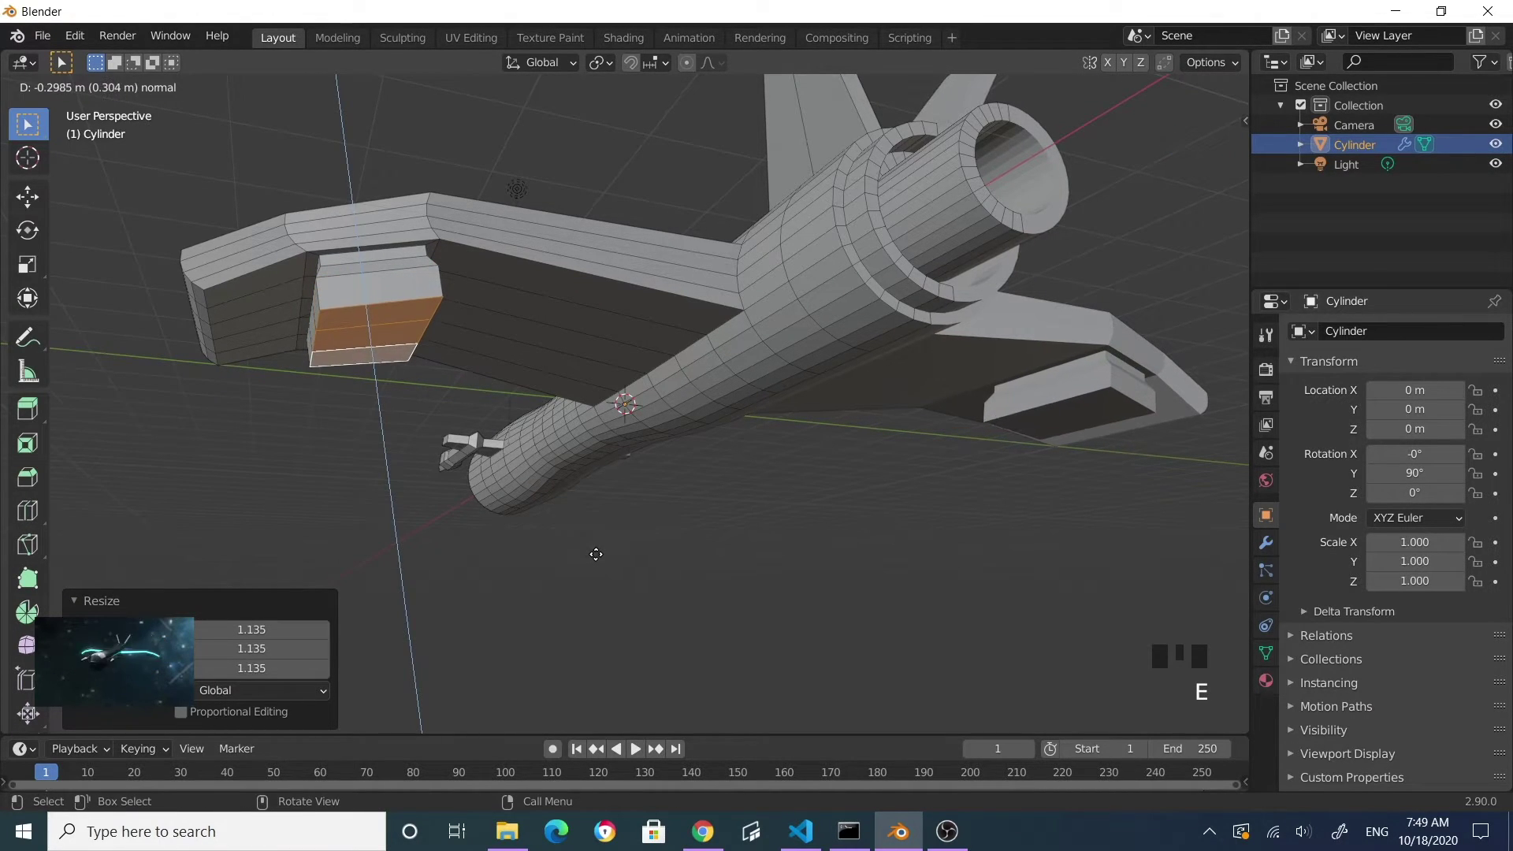
click(591, 586)
middle_drag(591, 586, 629, 511)
click(557, 439)
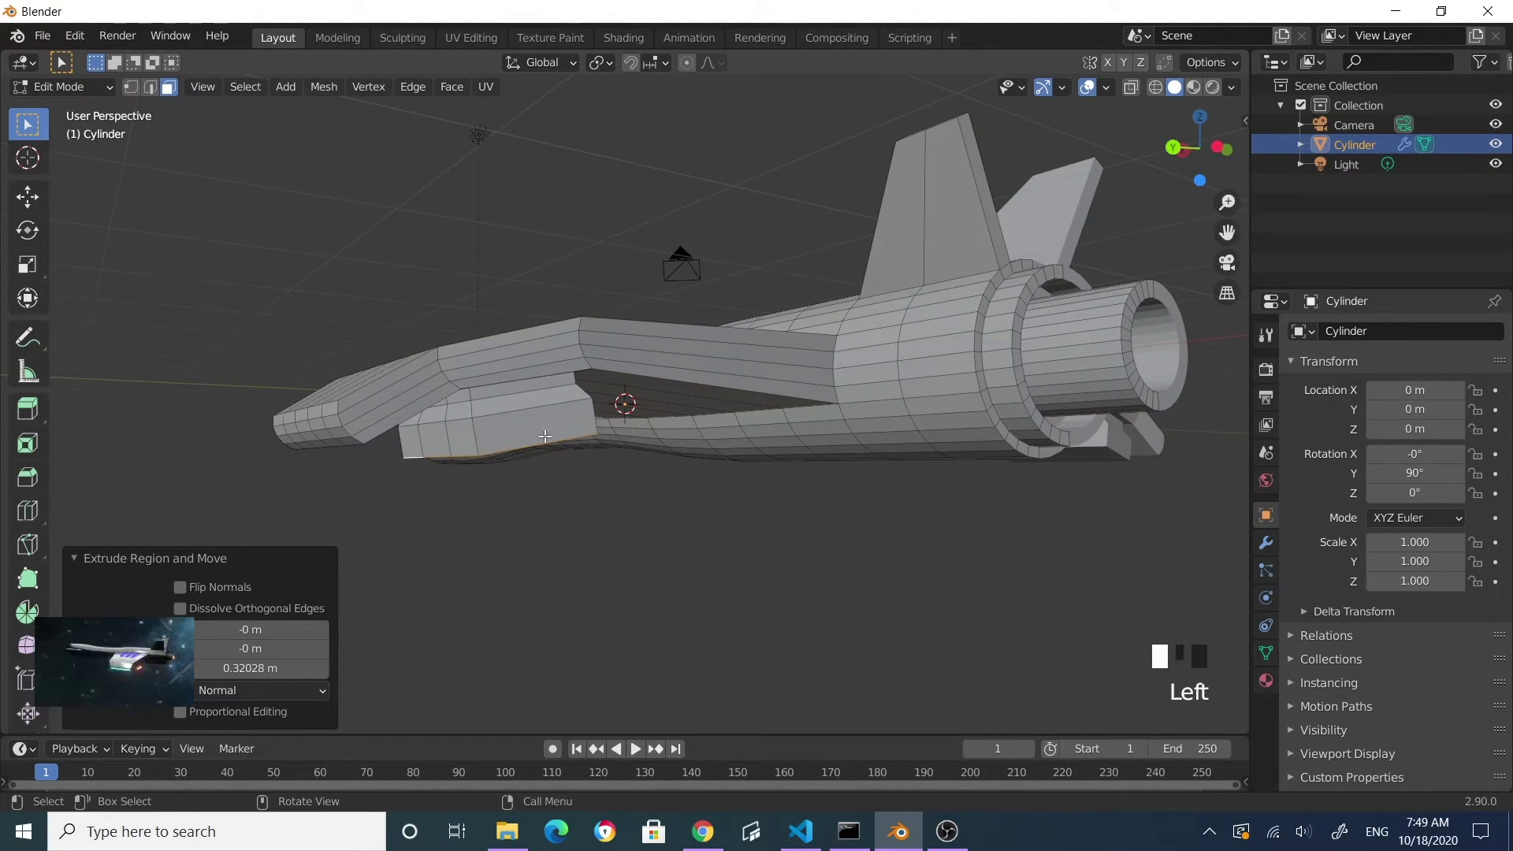
- Inset the pod's rear face by about 0.077 m and select the ring of border faces around it
key(i)
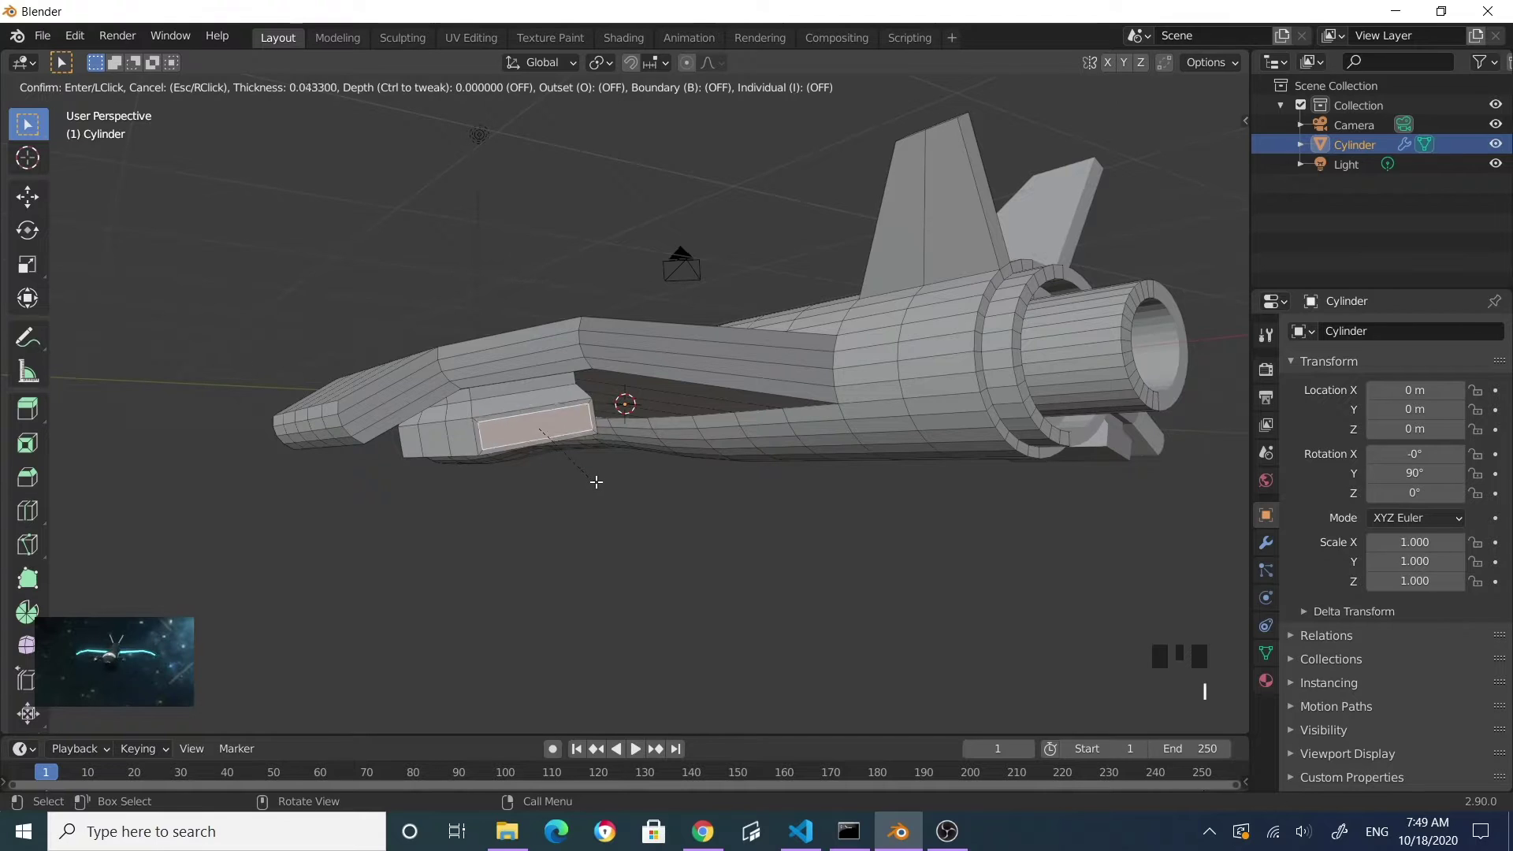
click(594, 480)
middle_drag(594, 480, 628, 539)
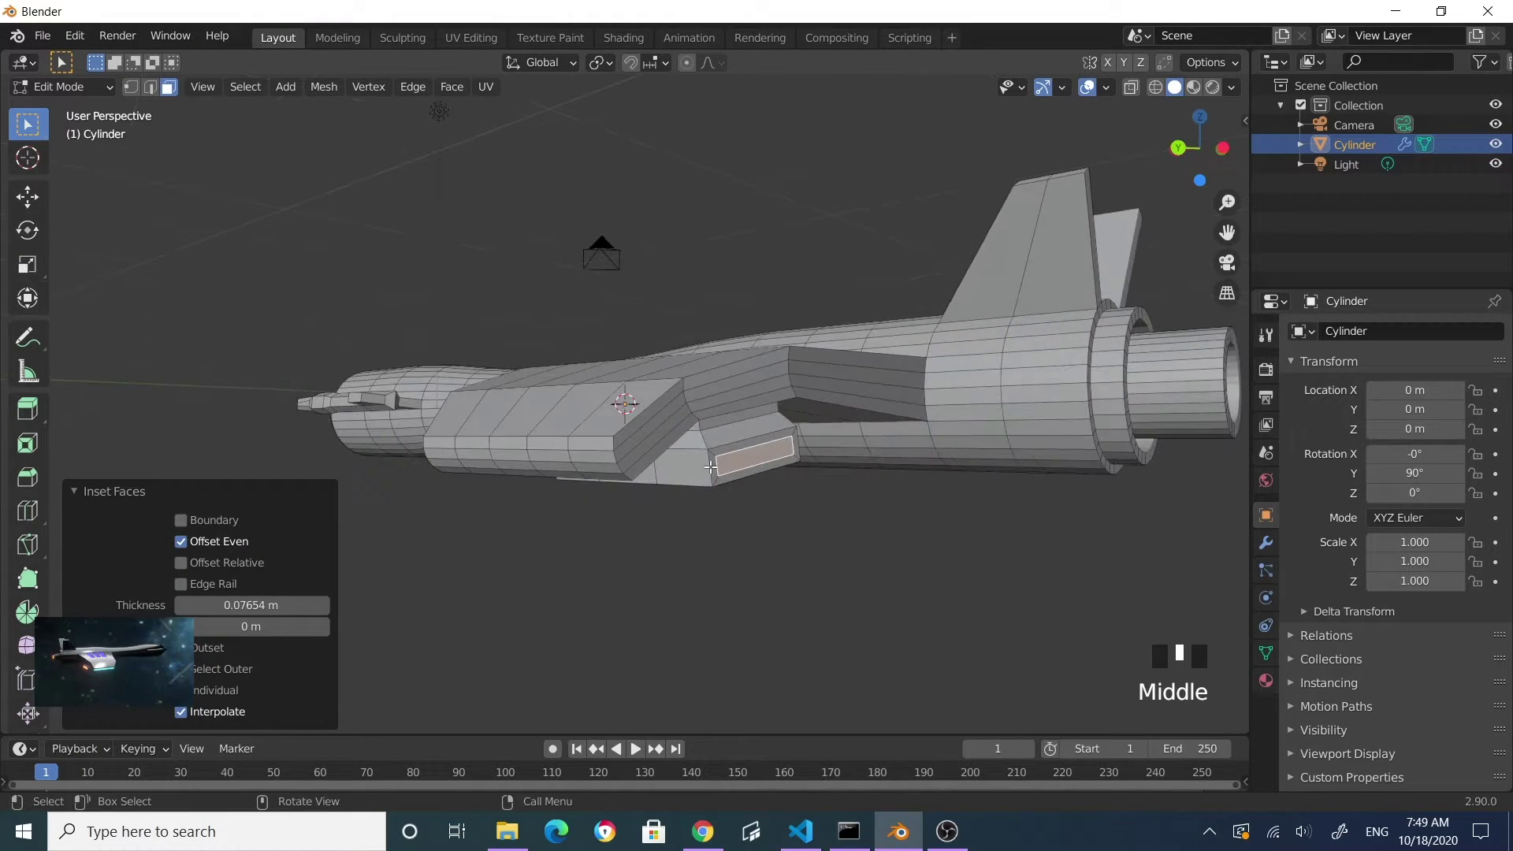
click(727, 447)
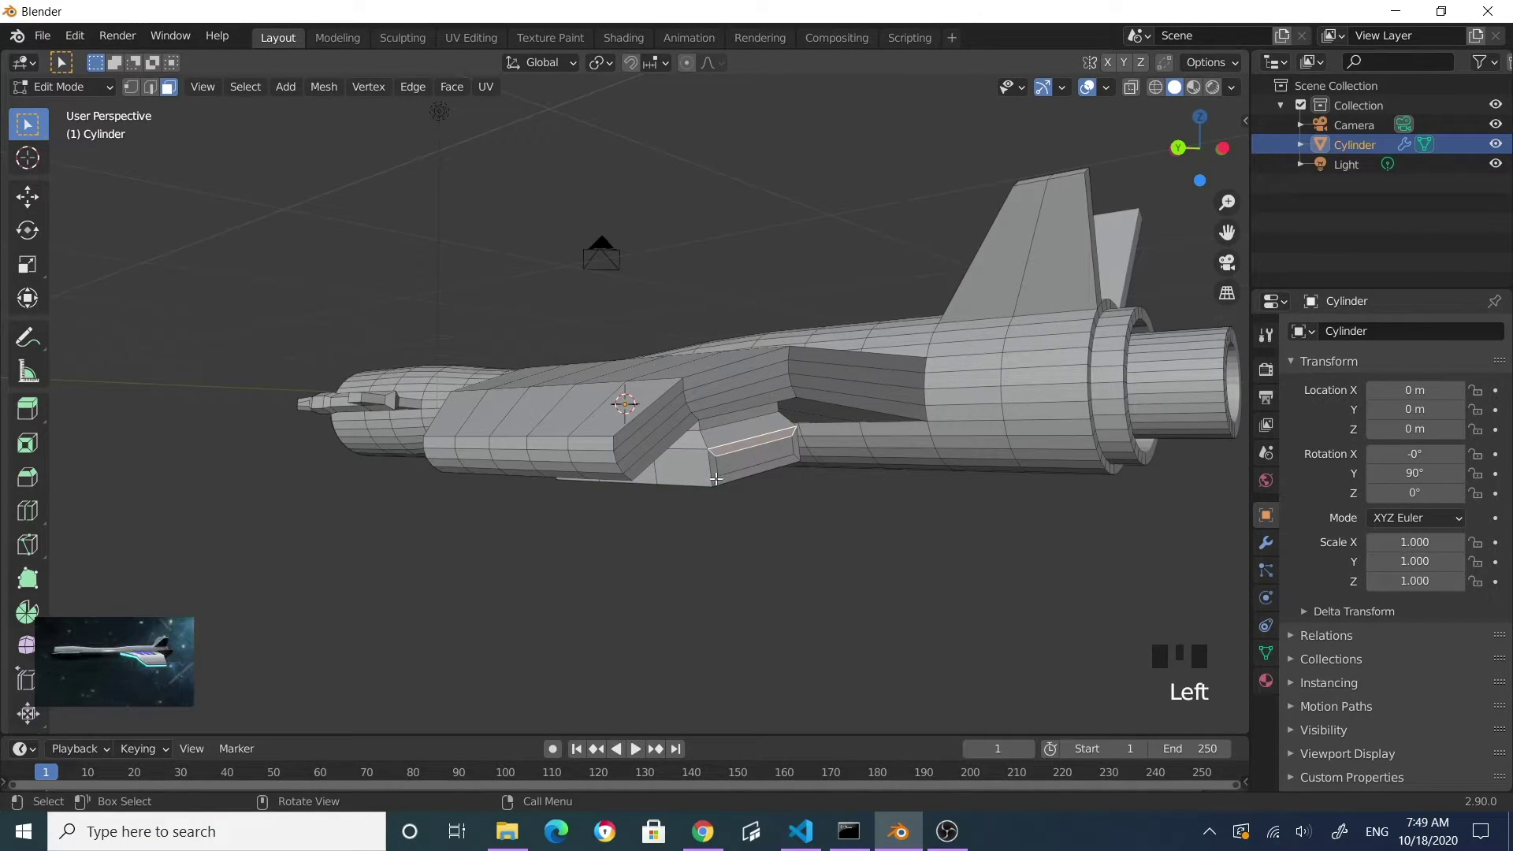
alt+click(715, 481)
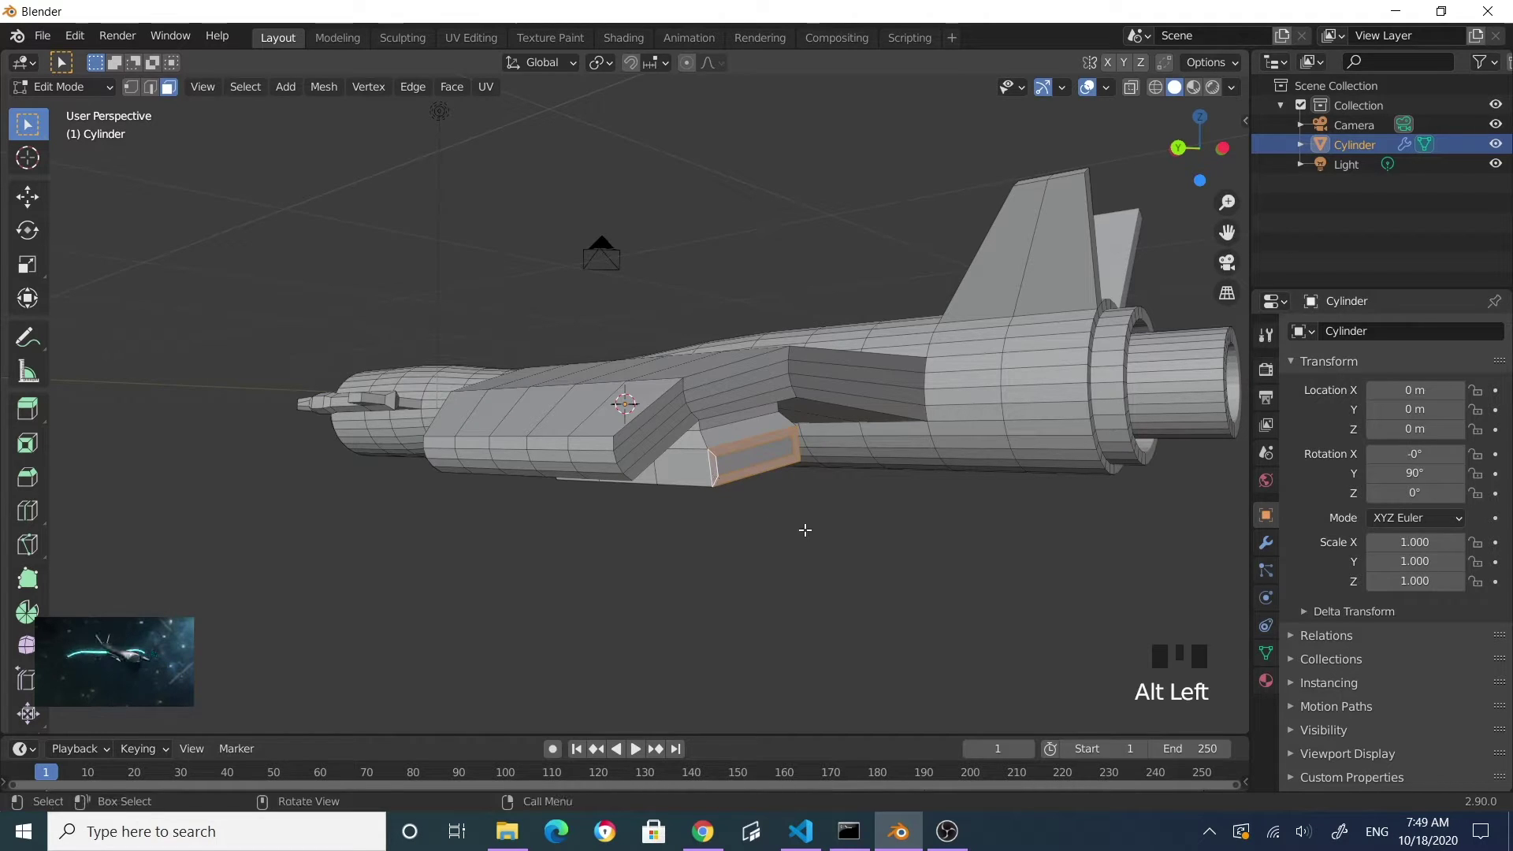
- Extrude the ring of border faces on the pod's rear about 0.246 m to form a hollow exhaust
middle_drag(754, 560, 885, 550)
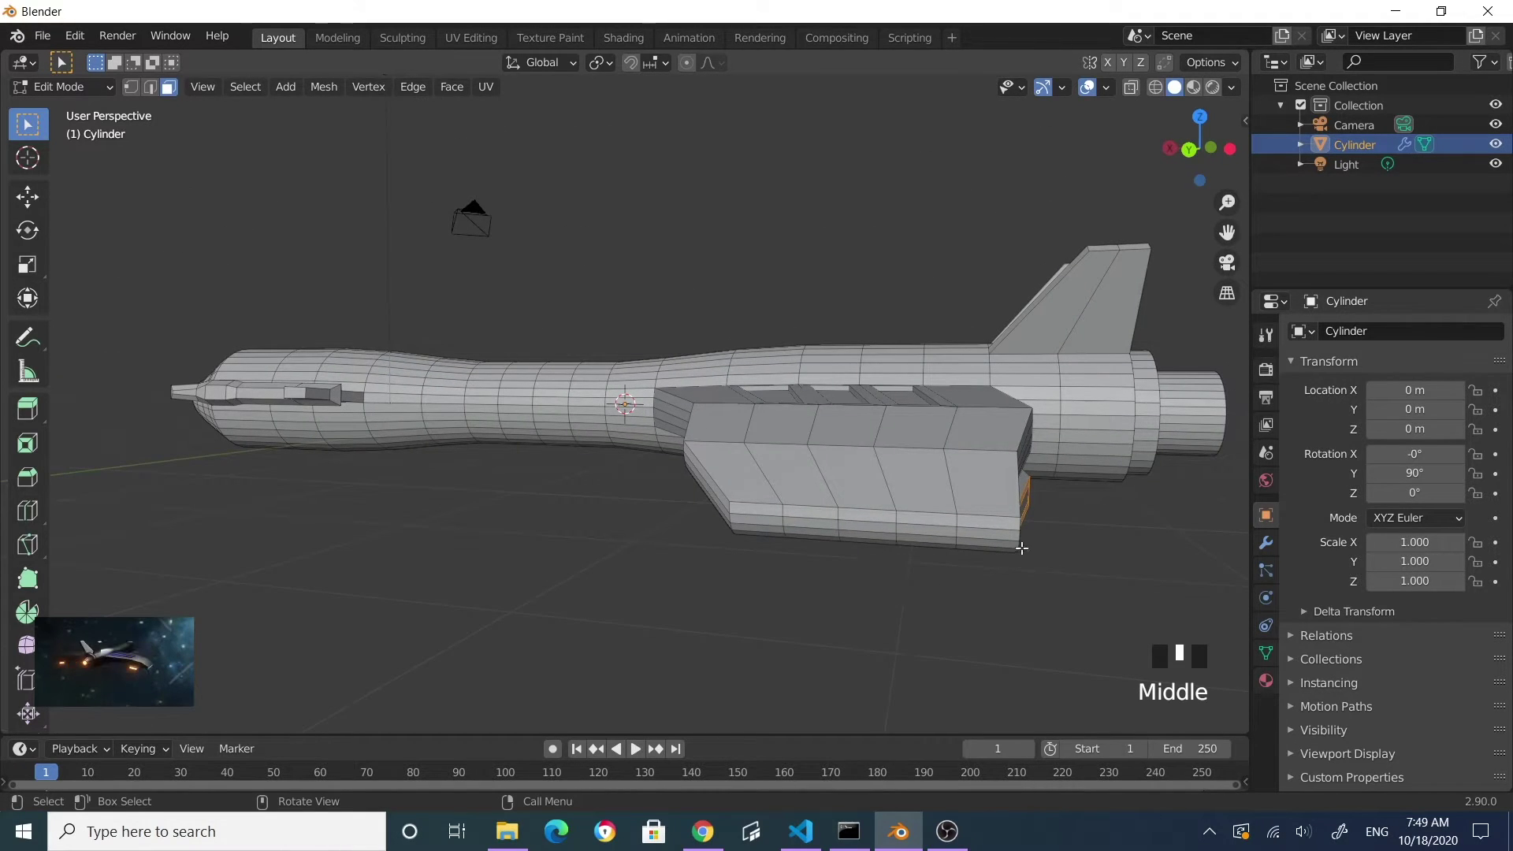
key(e)
click(1024, 698)
middle_drag(1024, 698, 919, 677)
scroll(919, 676, down, 5)
middle_drag(773, 584, 780, 652)
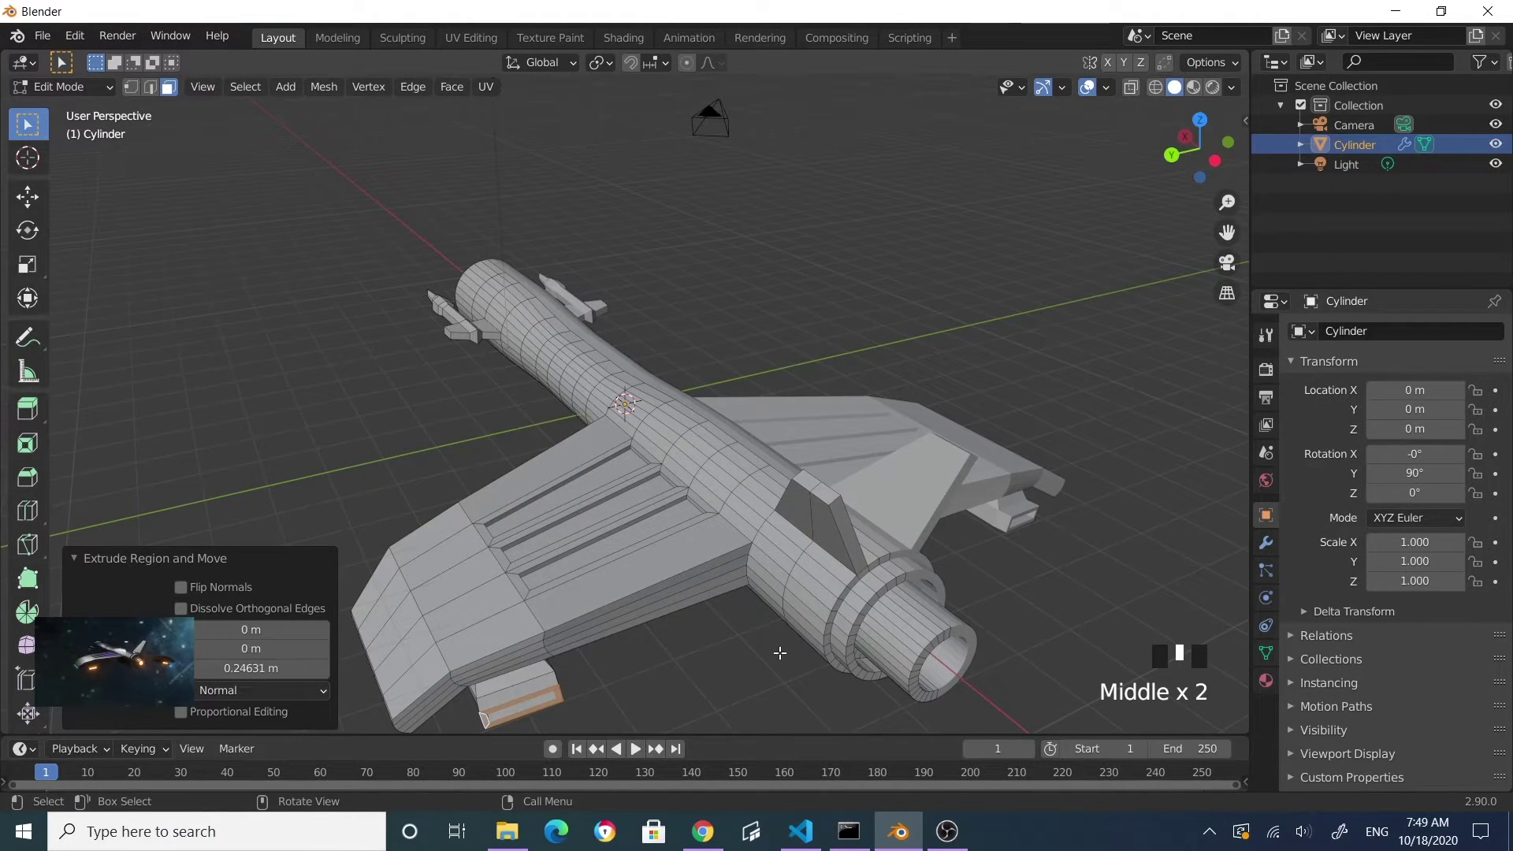
- Move the pod exhaust's rim about -0.054 m along Y and scale it
key(g)
key(y)
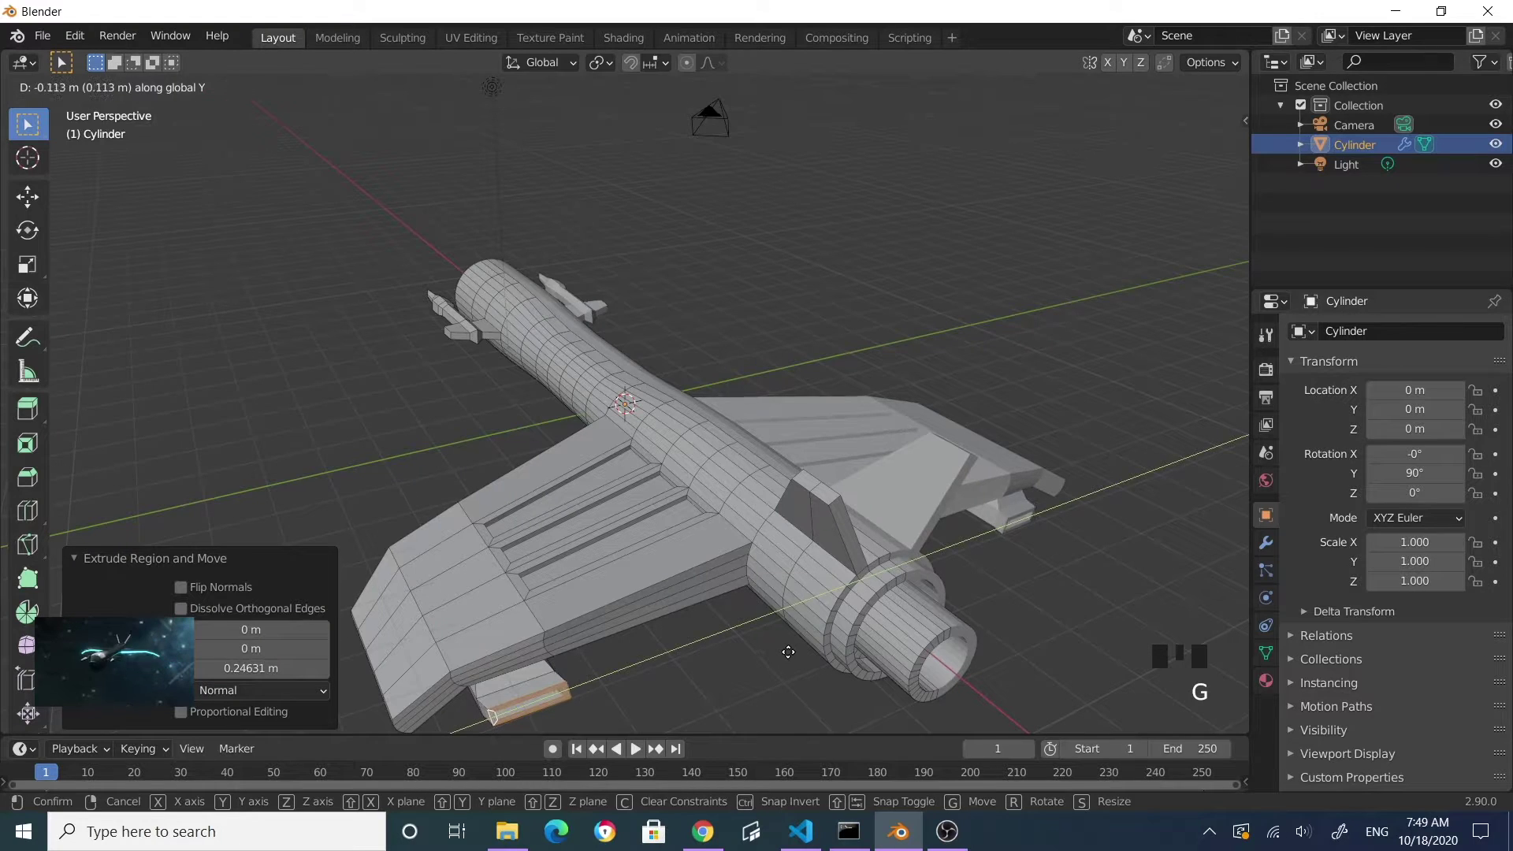
click(782, 640)
middle_drag(782, 640, 798, 579)
scroll(707, 622, down, 1)
key(s)
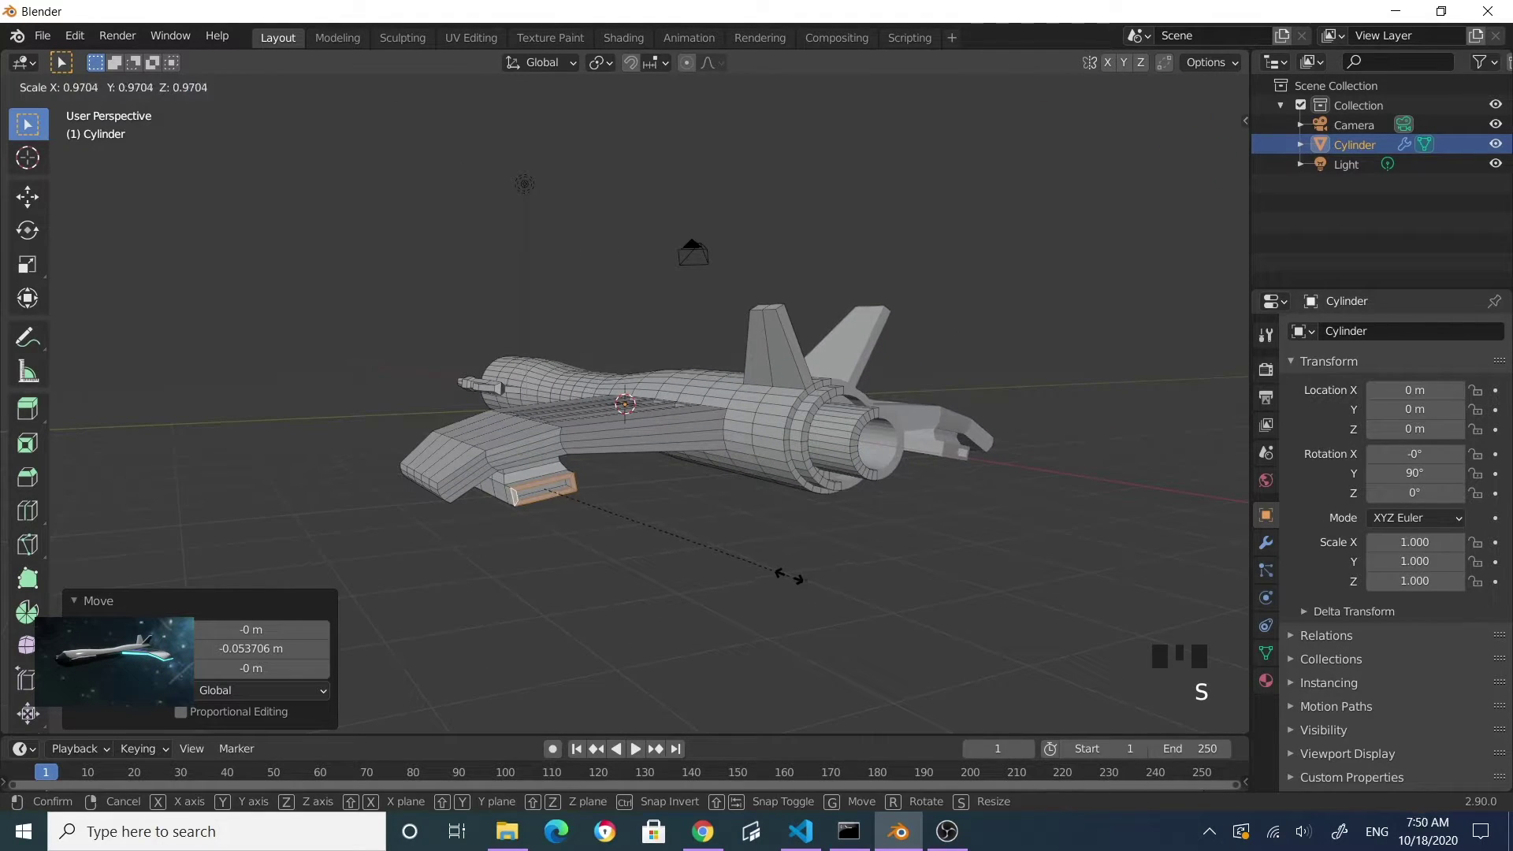
- Examine the ship and its new underwing pods from several sides, including in Object Mode
middle_drag(591, 598, 743, 631)
scroll(577, 548, up, 5)
scroll(578, 544, down, 2)
scroll(579, 555, down, 5)
scroll(707, 581, up, 2)
middle_drag(707, 580, 747, 484)
click(747, 484)
key(Tab)
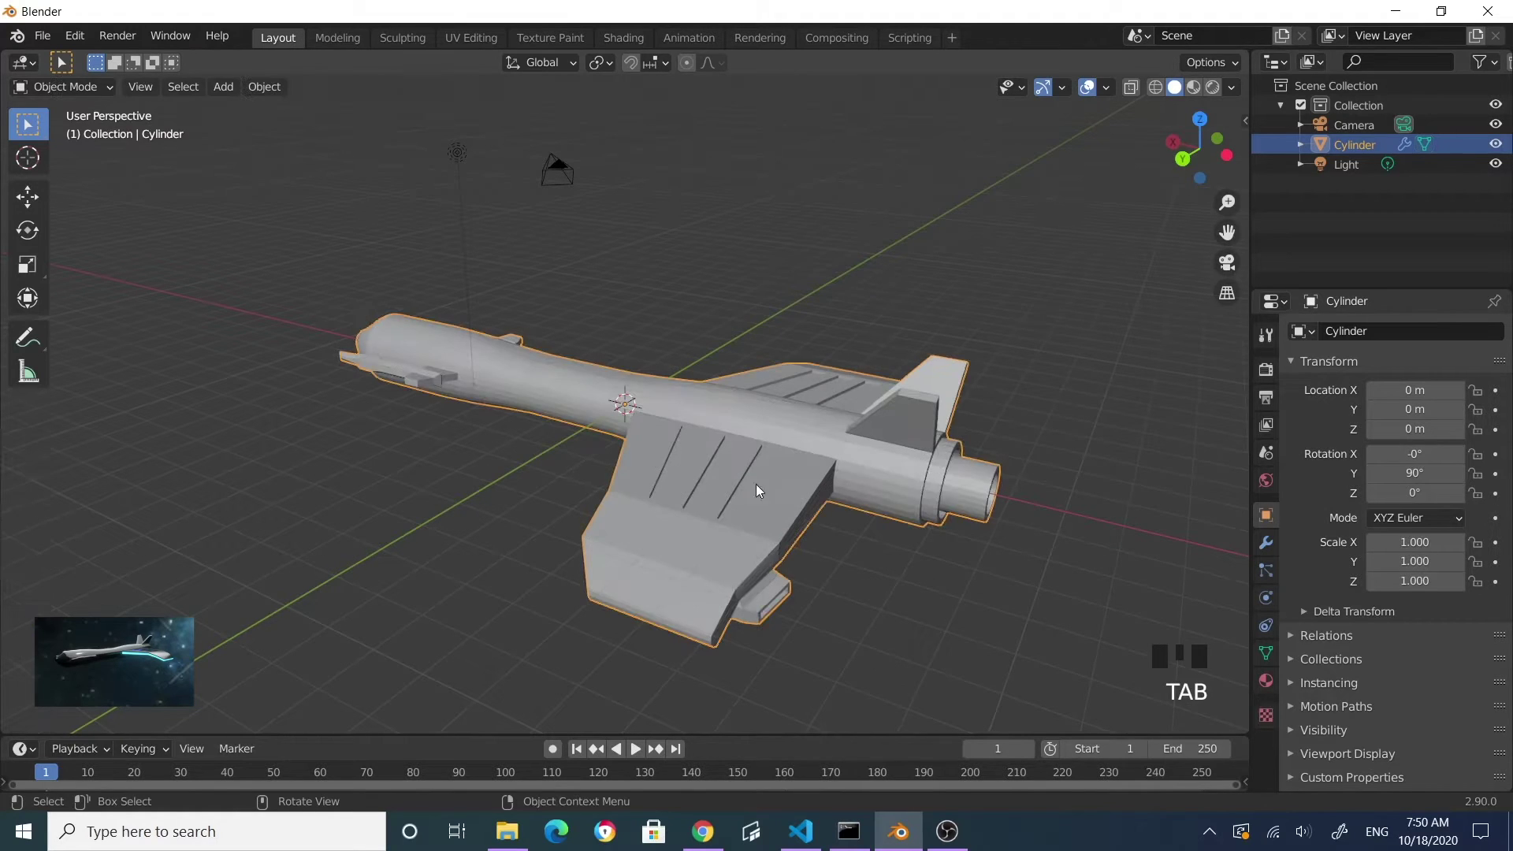
middle_drag(925, 579, 840, 557)
key(Tab)
- Select the middle strips of faces along the wing's leading edge on the inner section and the section past the first bend
scroll(724, 559, up, 2)
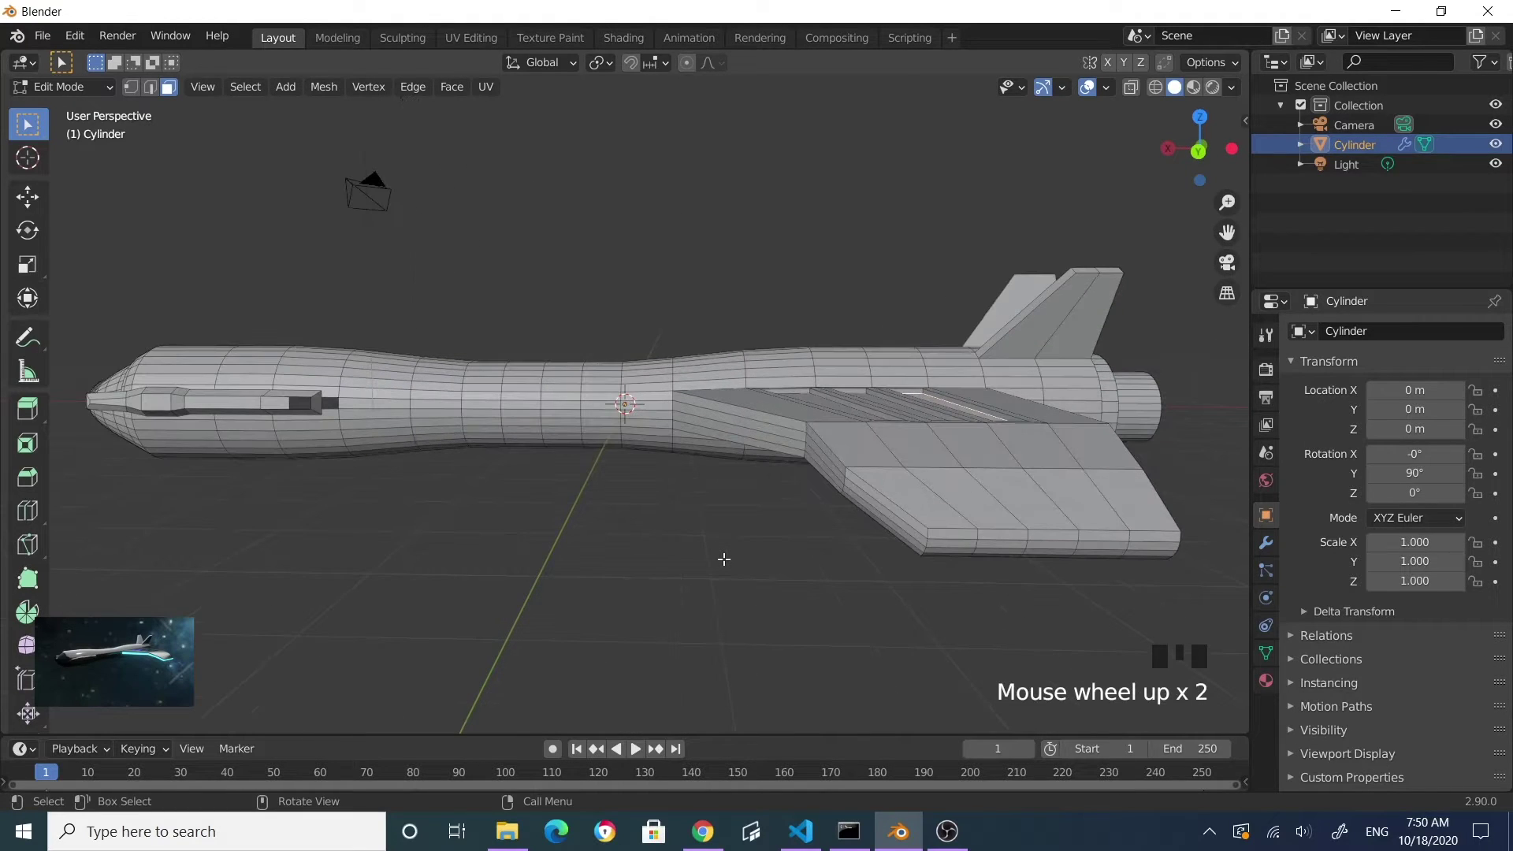
middle_drag(724, 560, 888, 527)
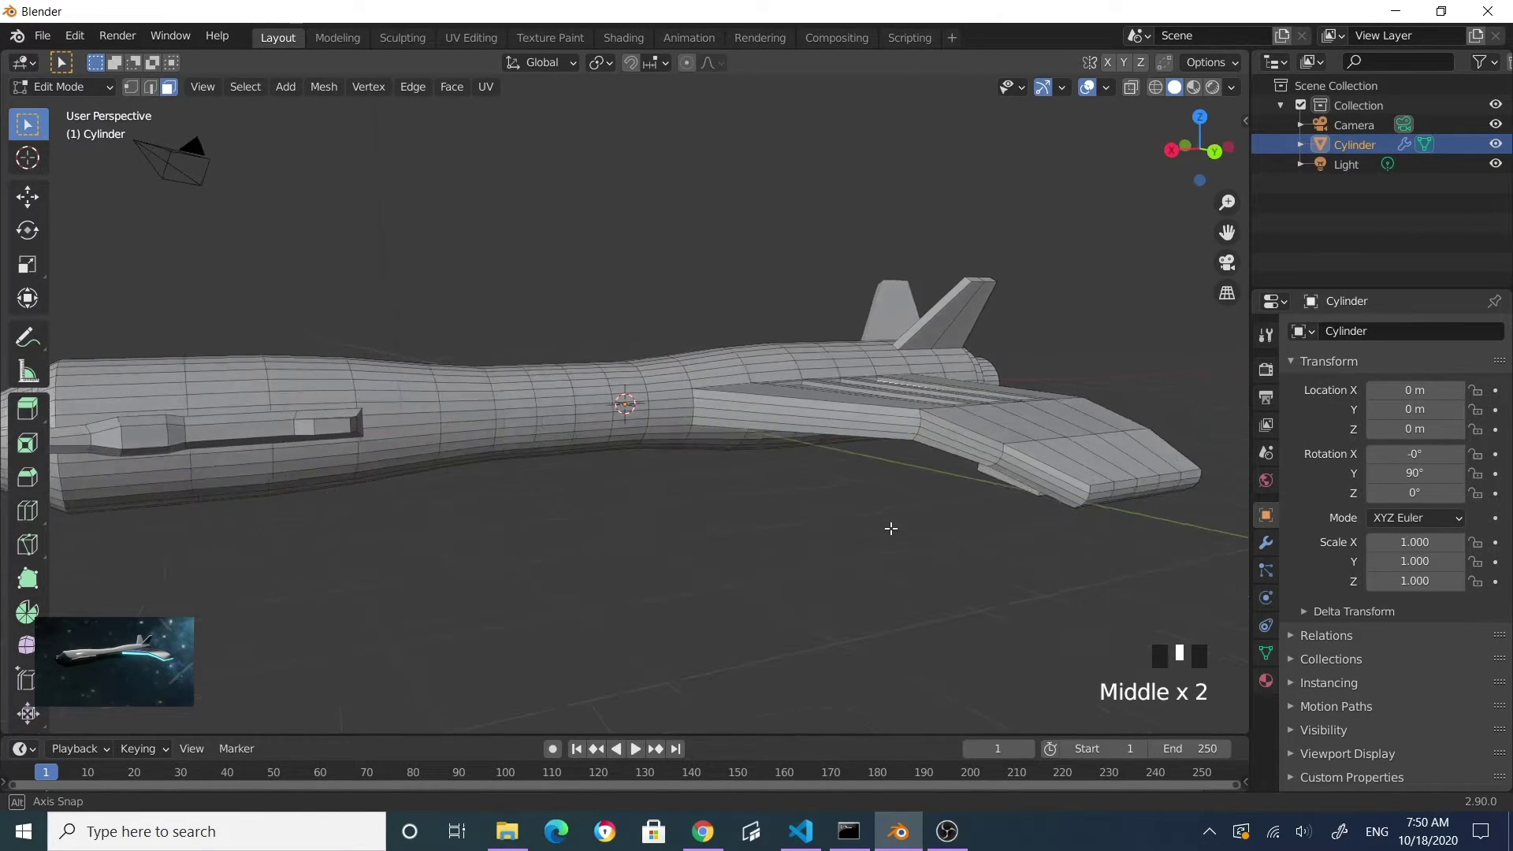
scroll(1022, 488, up, 2)
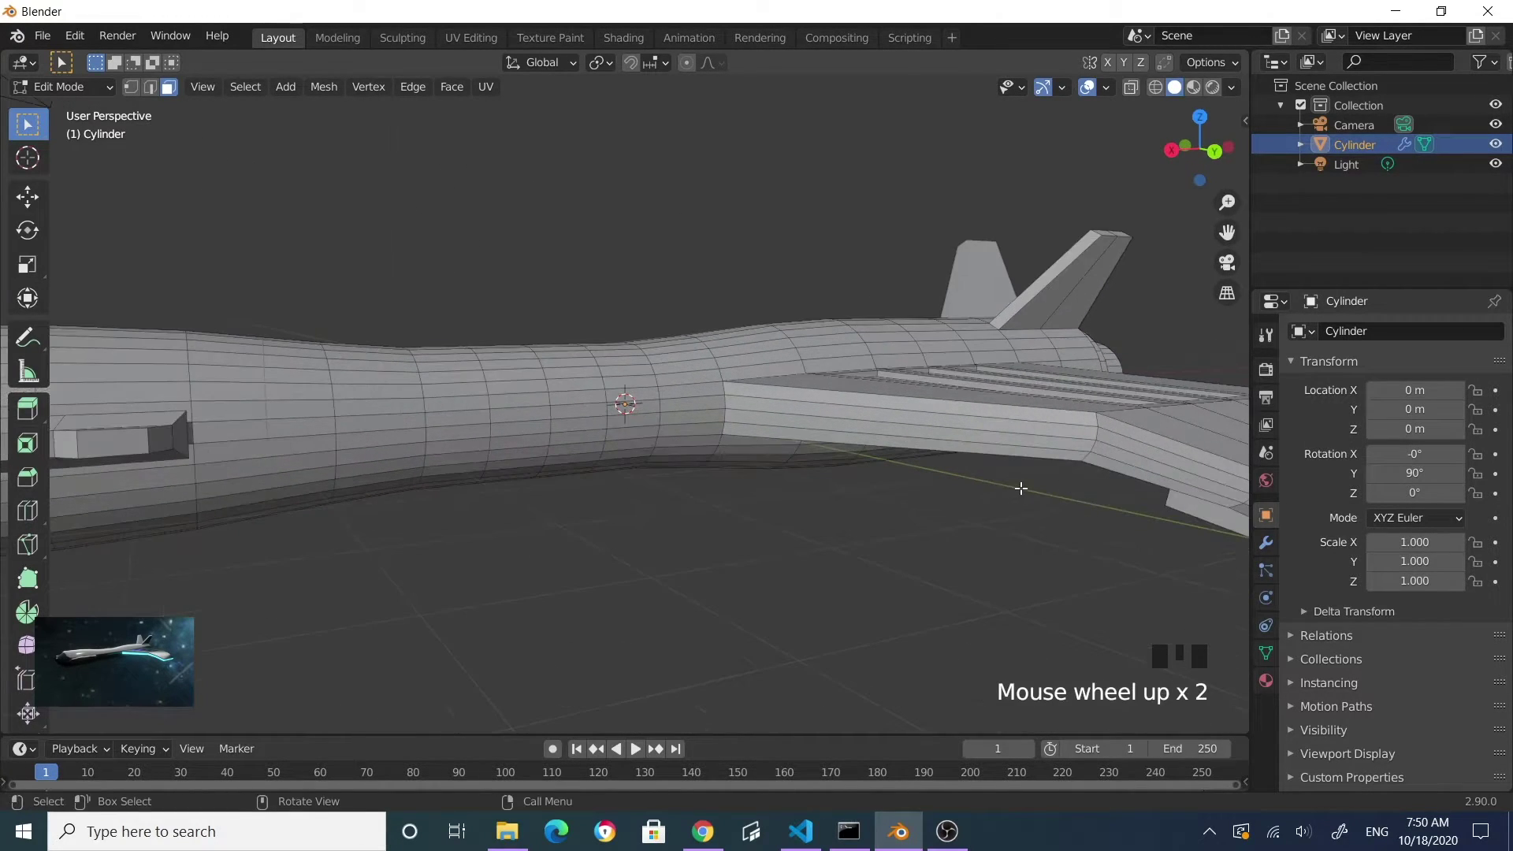
click(788, 406)
shift+click(811, 421)
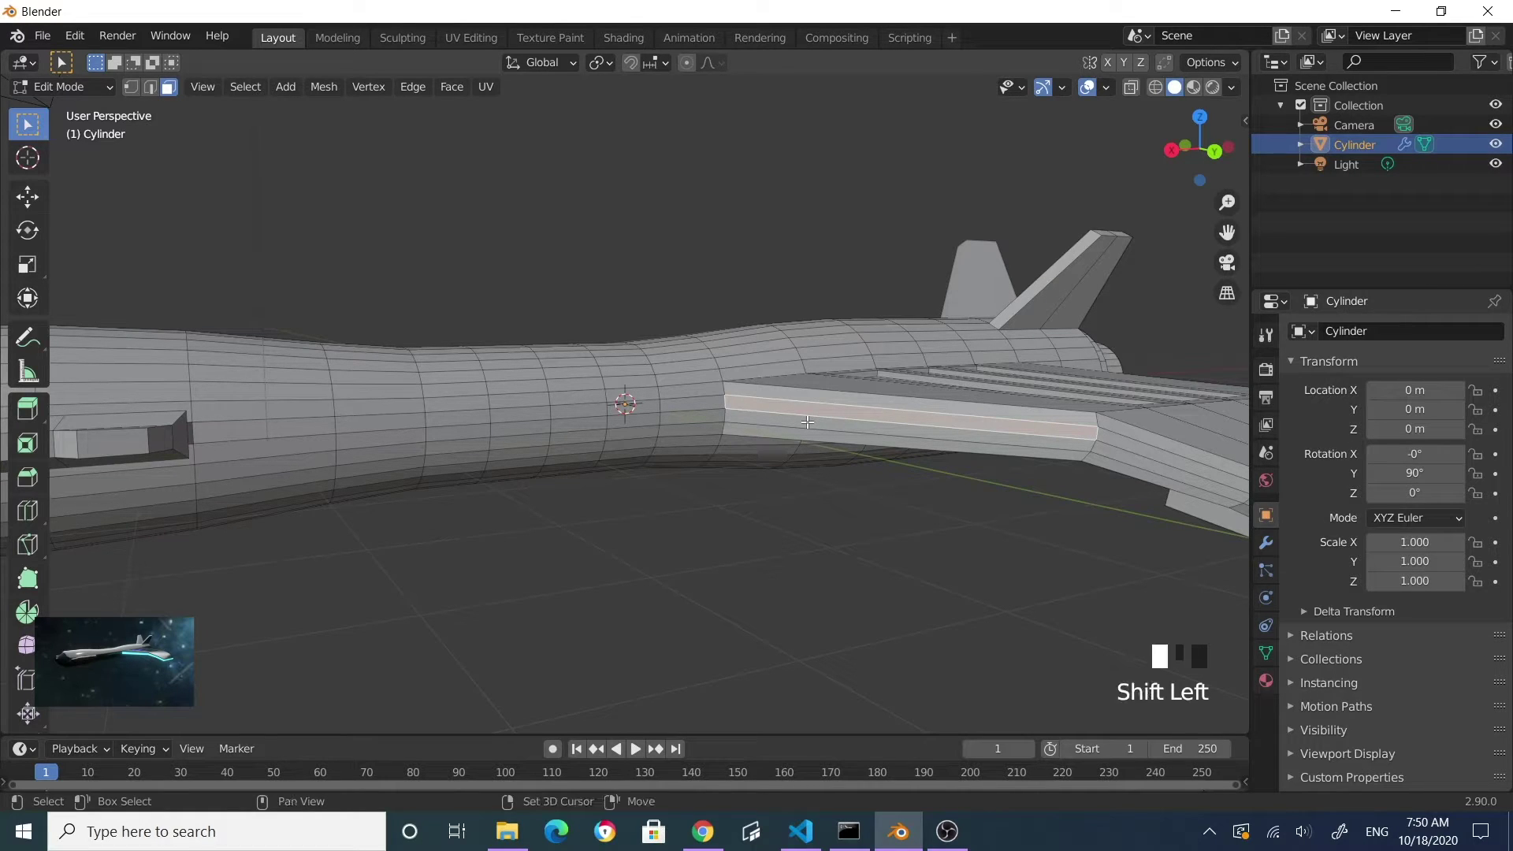
shift+click(1130, 469)
shift+click(1130, 462)
middle_drag(1130, 462, 1050, 475)
scroll(1050, 475, down, 2)
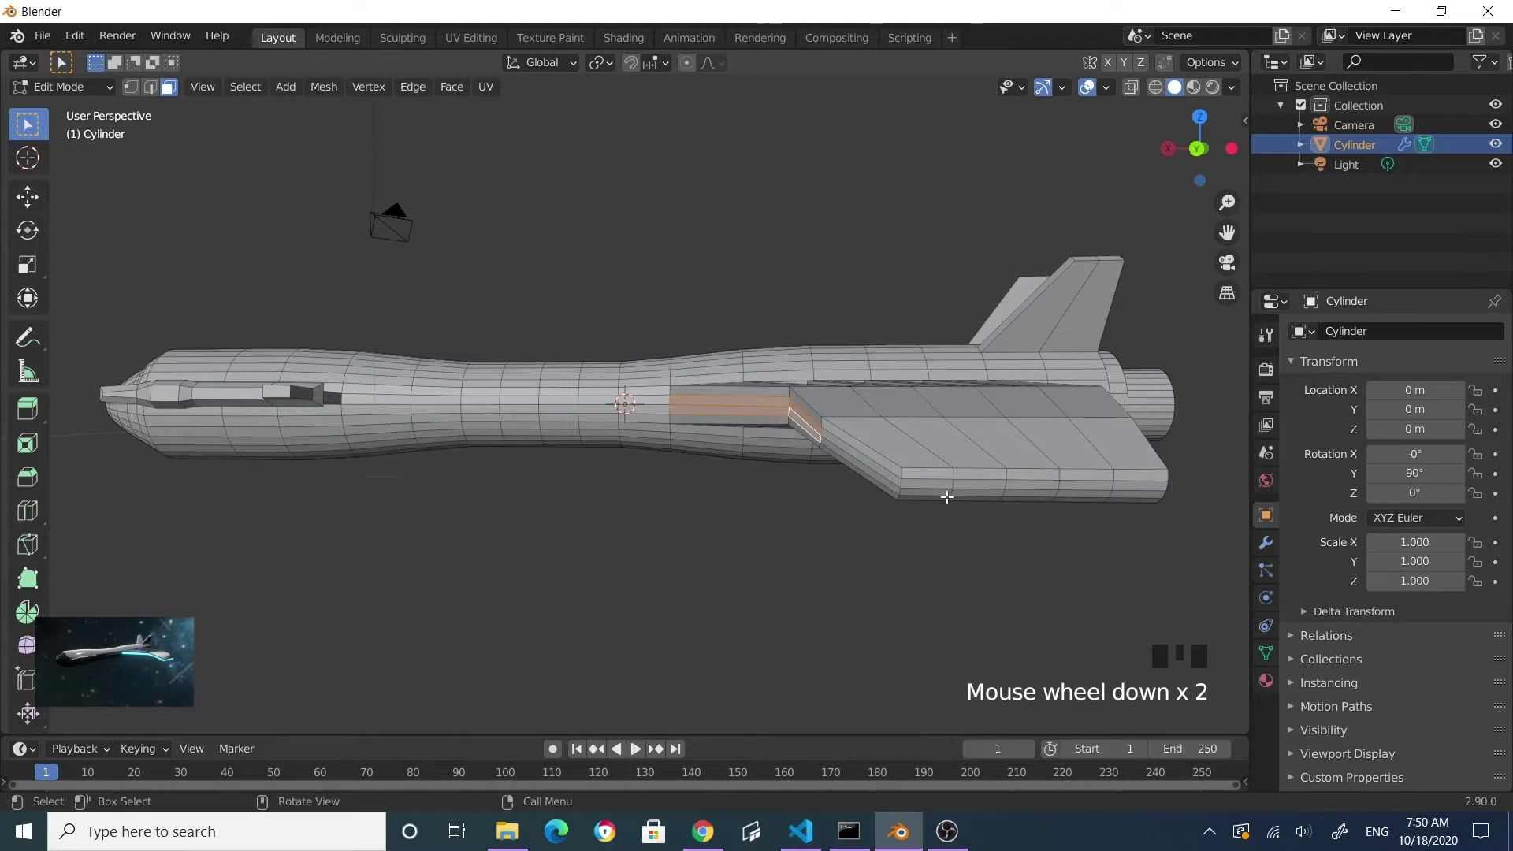
- Add the middle strips of the outer leading edge and the wingtip's side to the face selection
shift+click(855, 468)
shift+click(857, 459)
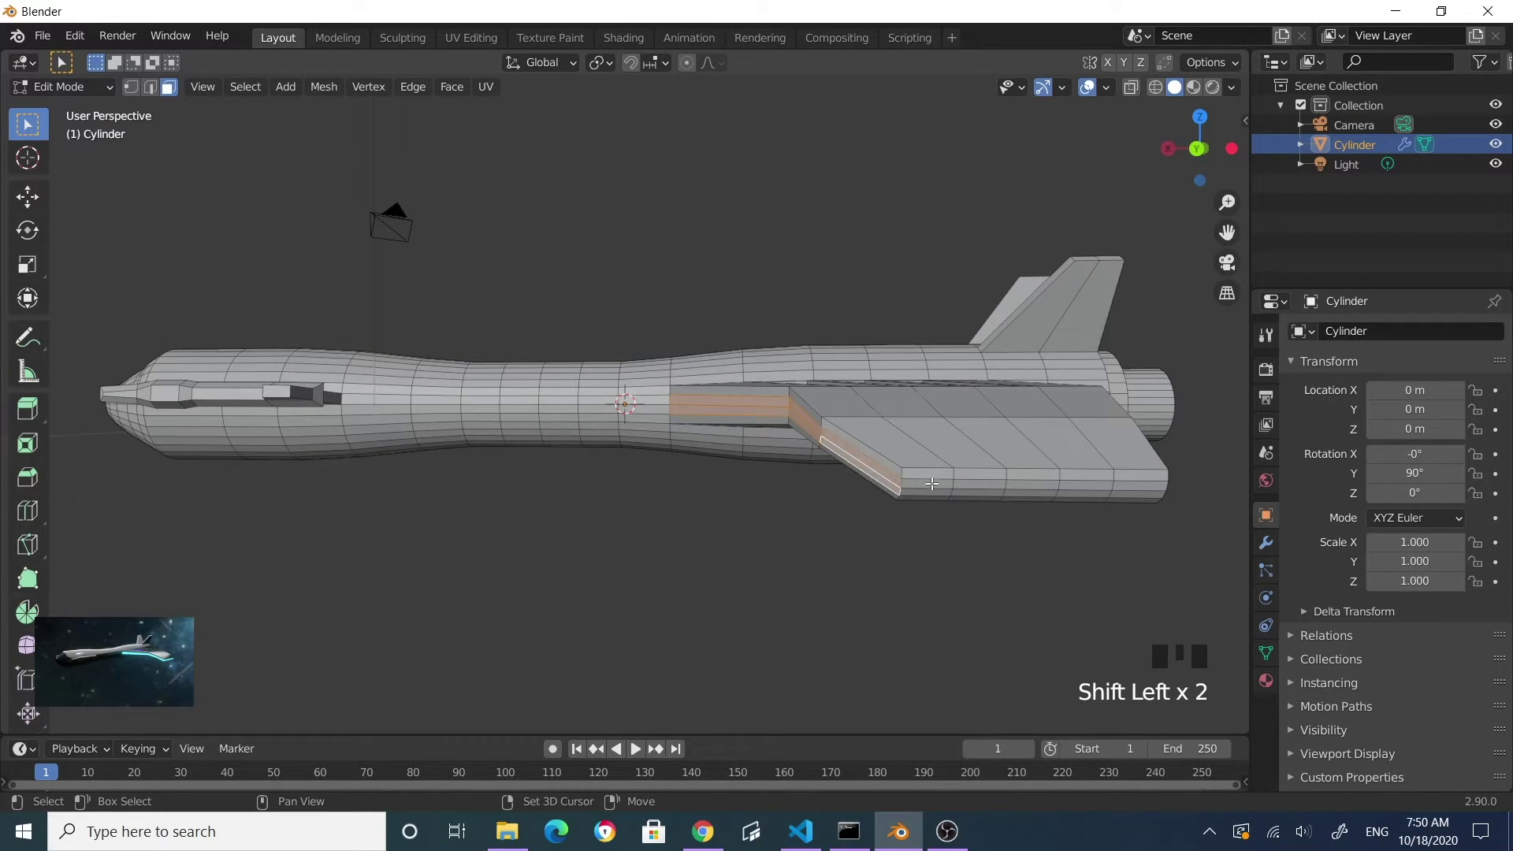
shift+click(931, 489)
shift+click(985, 489)
shift+click(997, 490)
shift+click(1037, 484)
shift+click(1092, 492)
shift+click(1092, 496)
shift+click(1130, 484)
middle_drag(1117, 507, 1157, 549)
- Add a new material to the ship and set its surface shader to Emission
click(1268, 683)
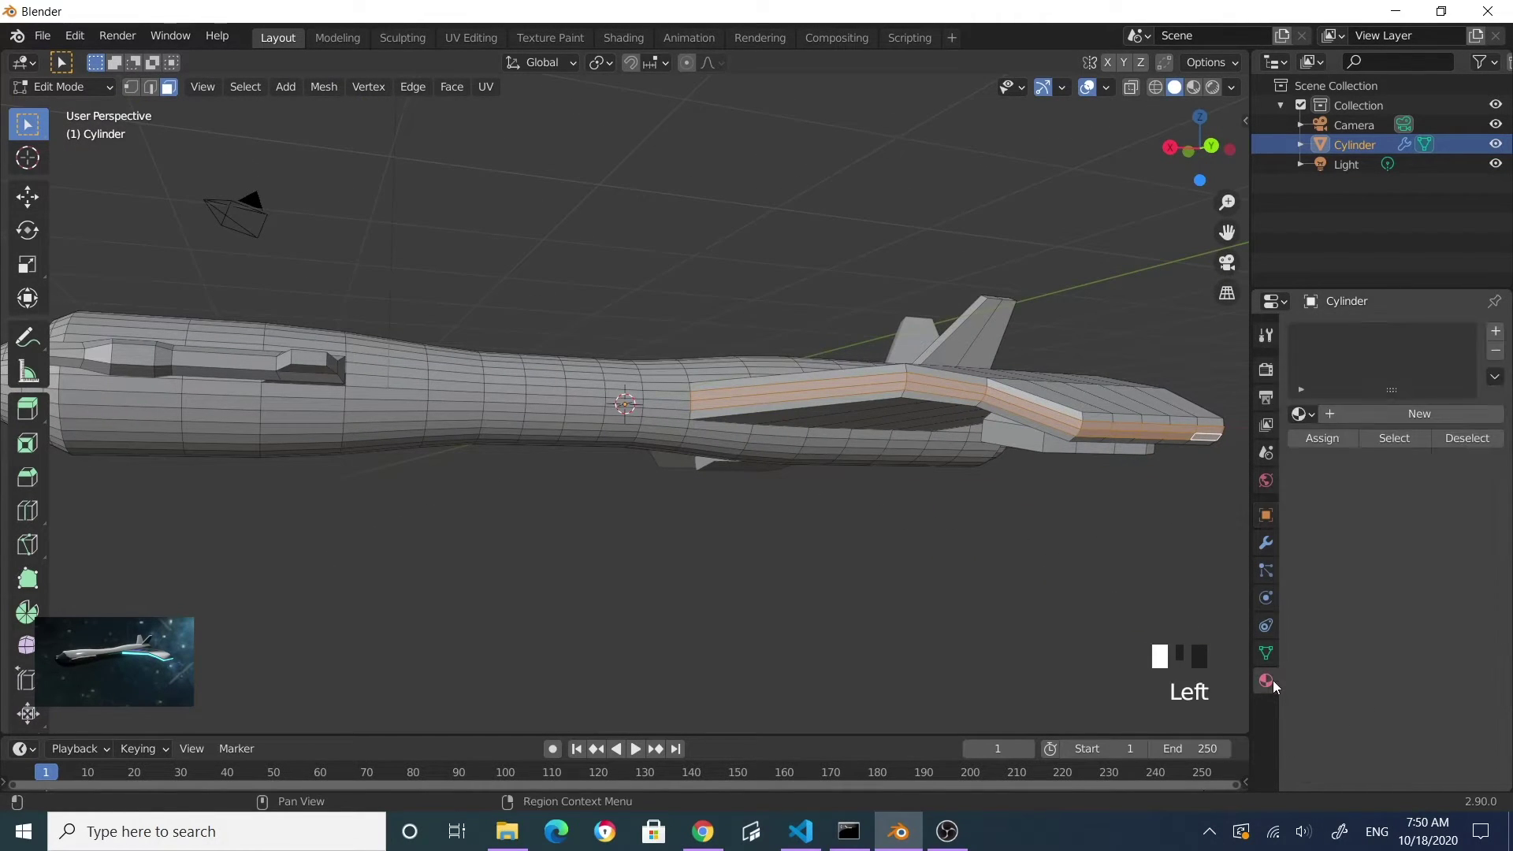
click(1497, 333)
click(1395, 410)
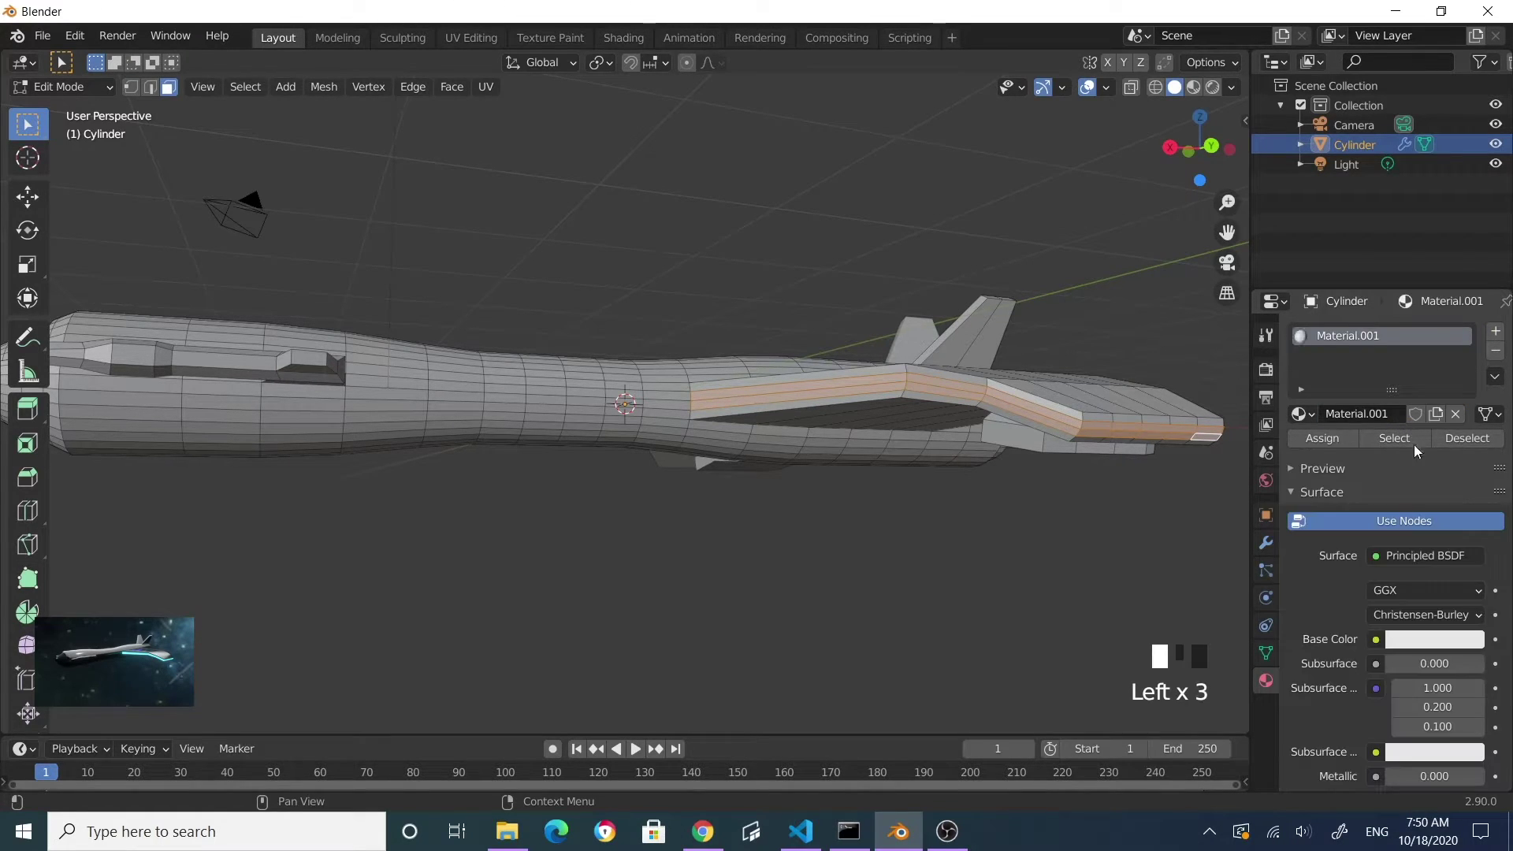
click(1440, 555)
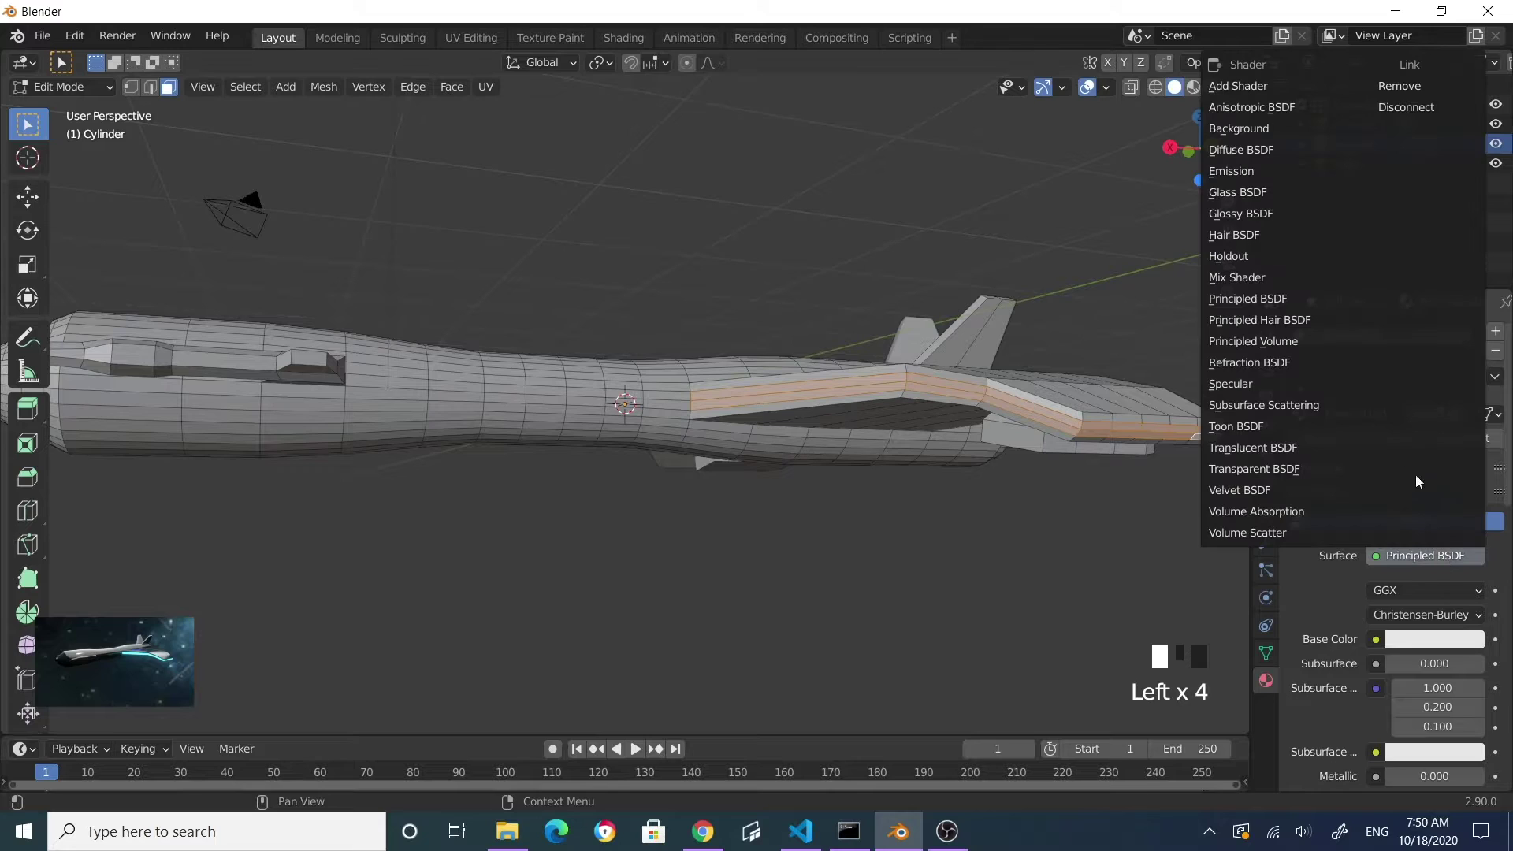
click(1260, 167)
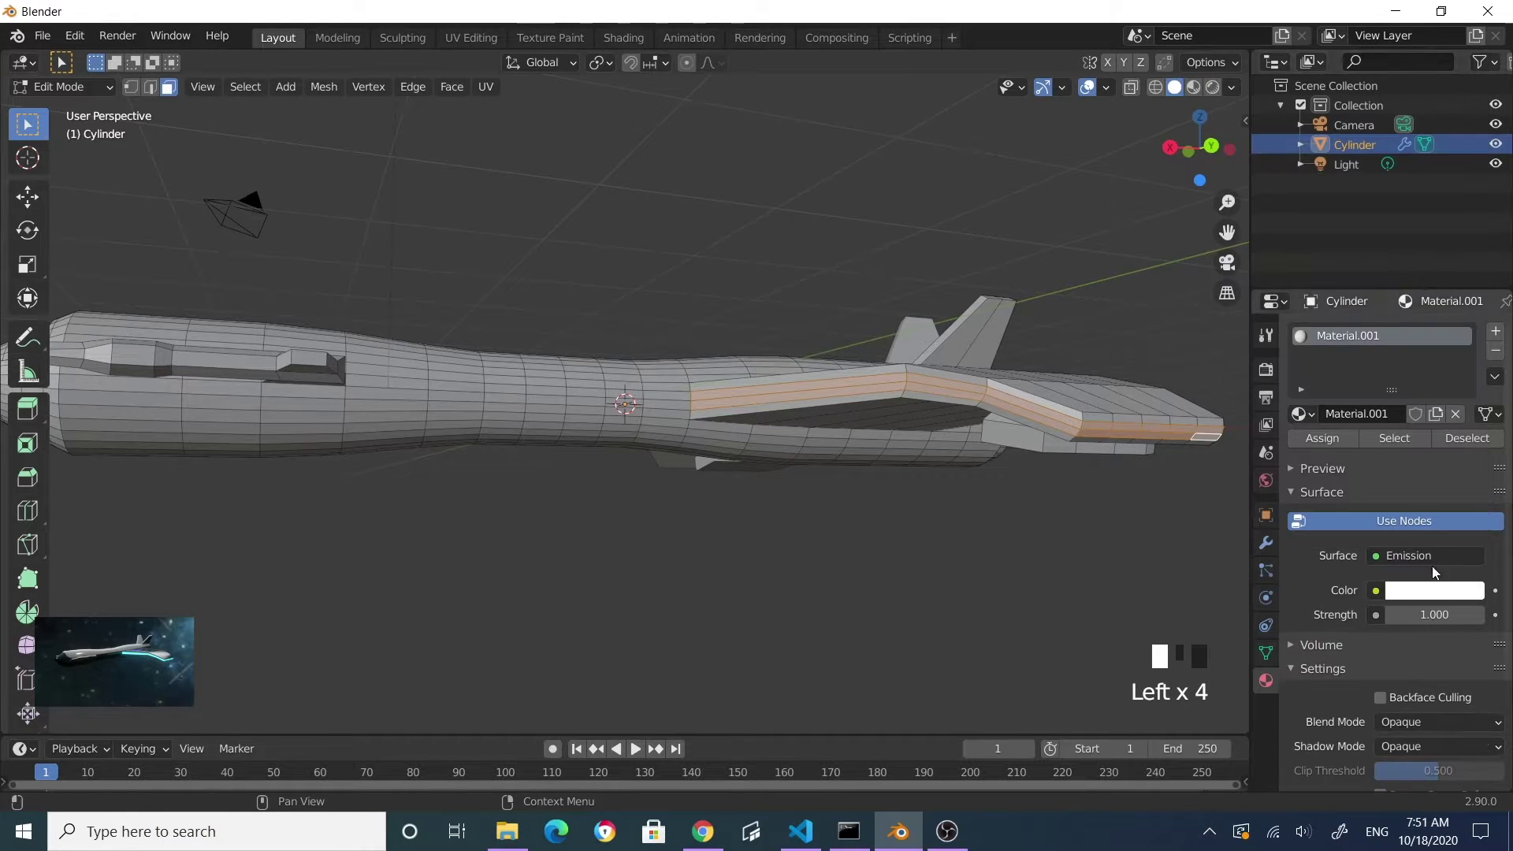
- Give the emission material a light cyan colour and a strength of 2
click(1430, 591)
drag(1384, 366, 1391, 344)
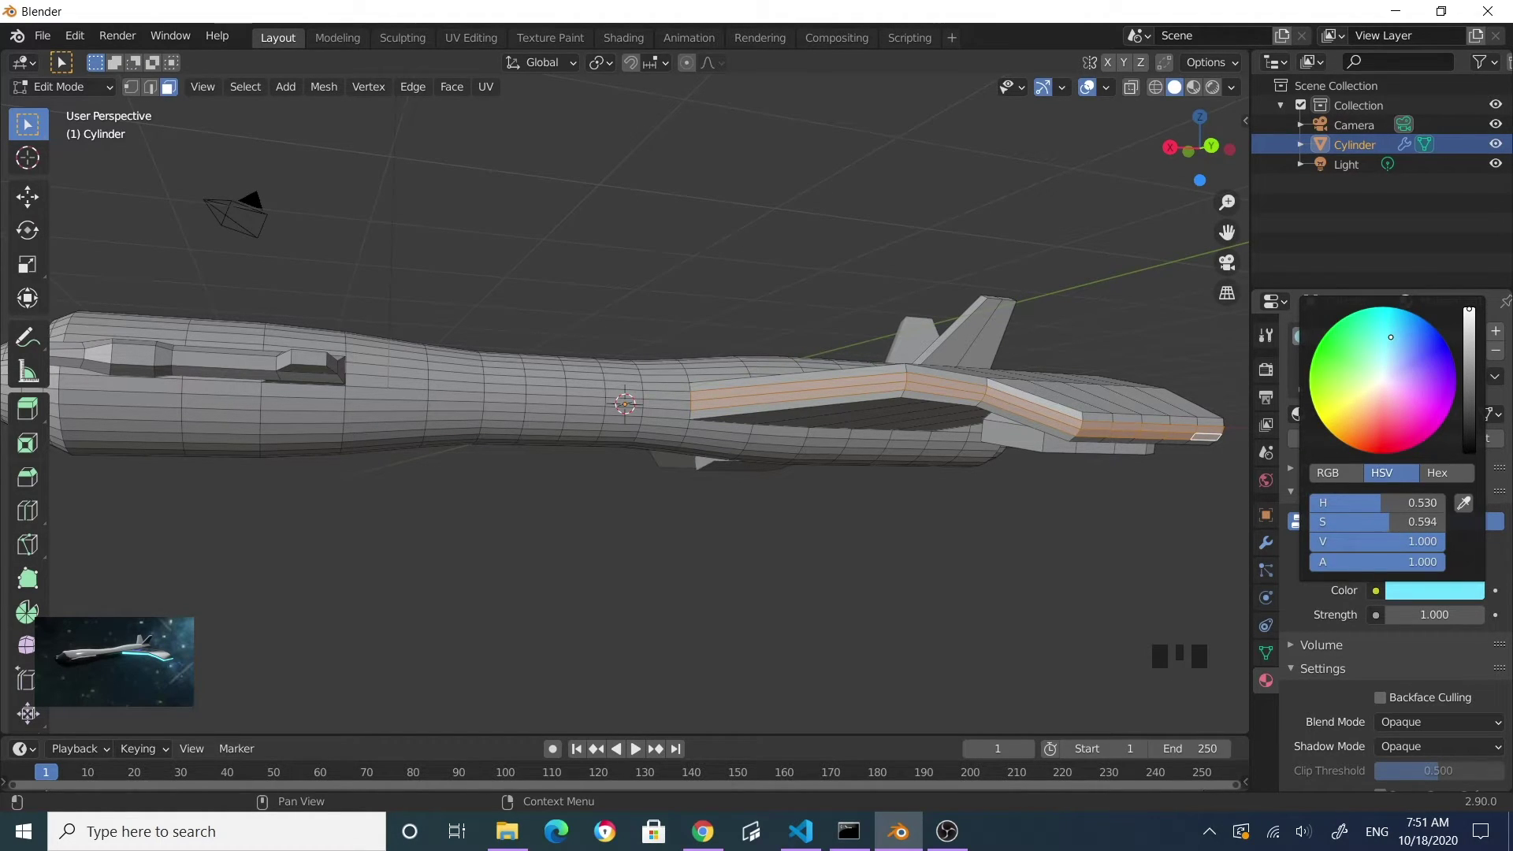
click(1436, 615)
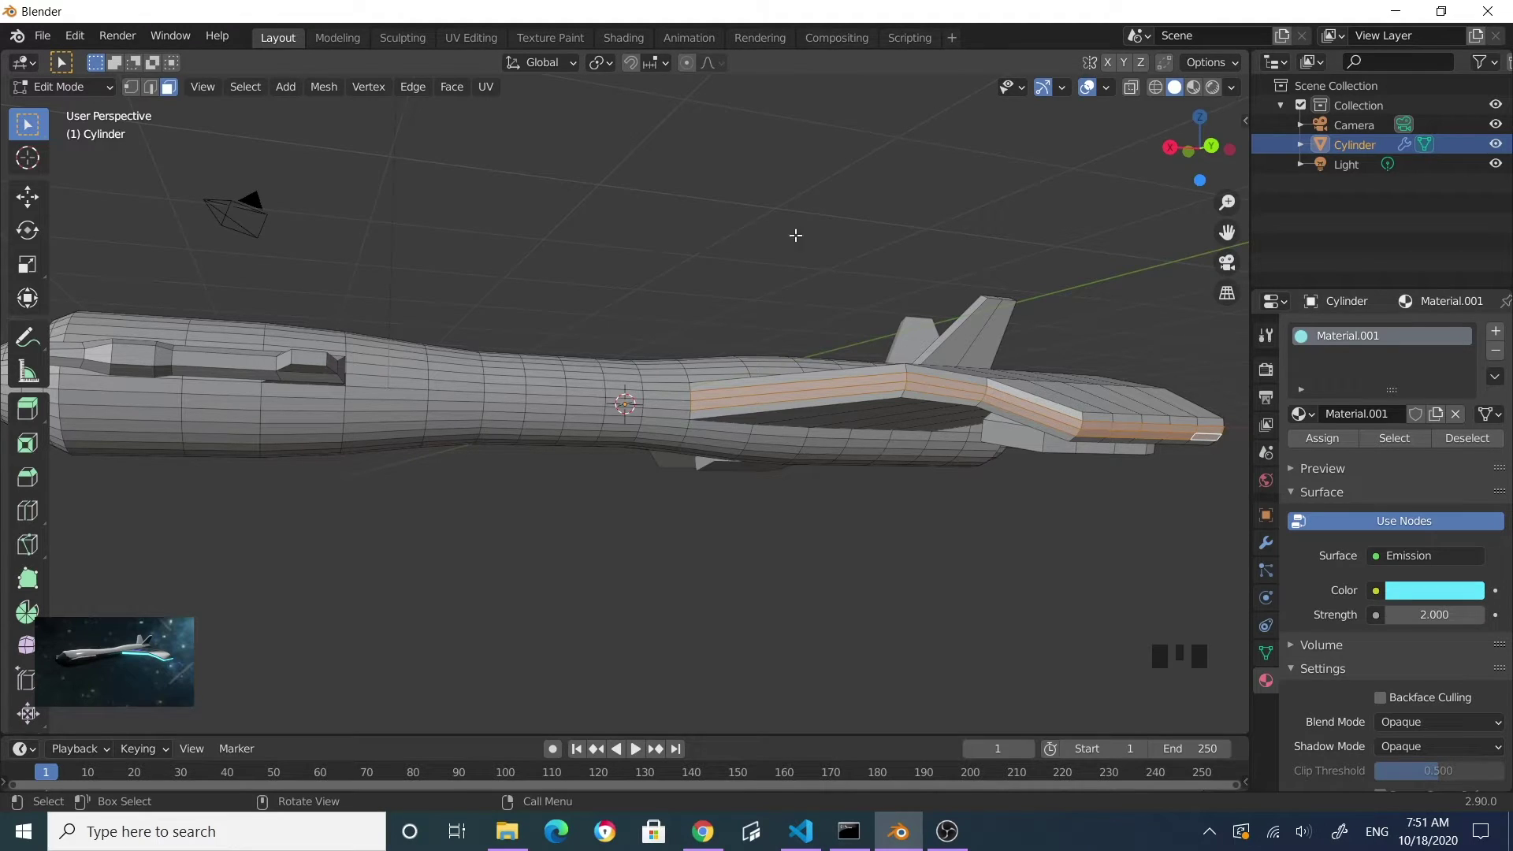
- Invert the face selection and assign a second new material to the rest of the ship
click(245, 89)
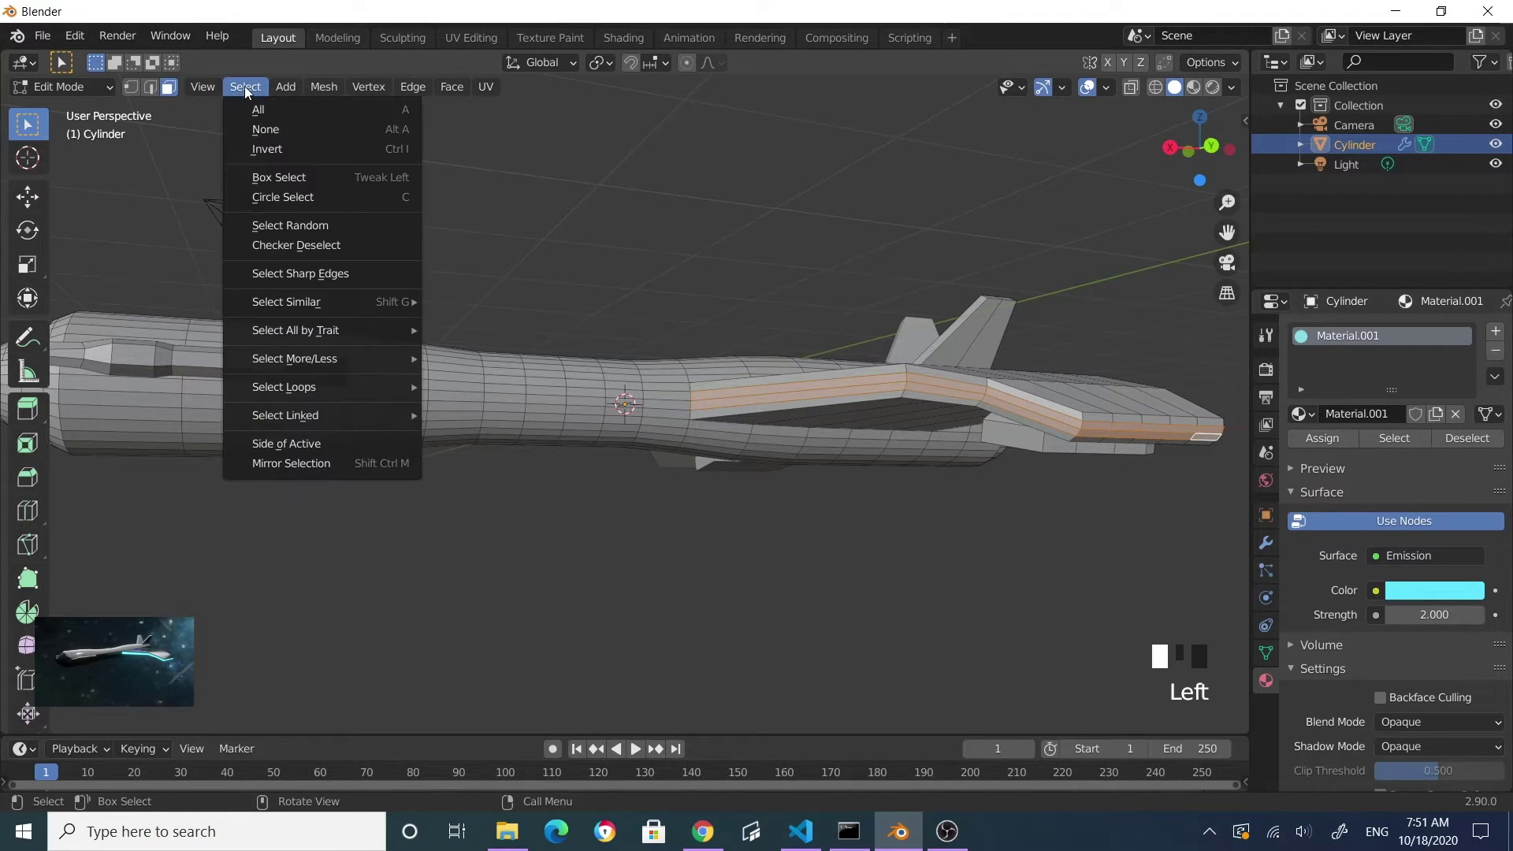
click(301, 154)
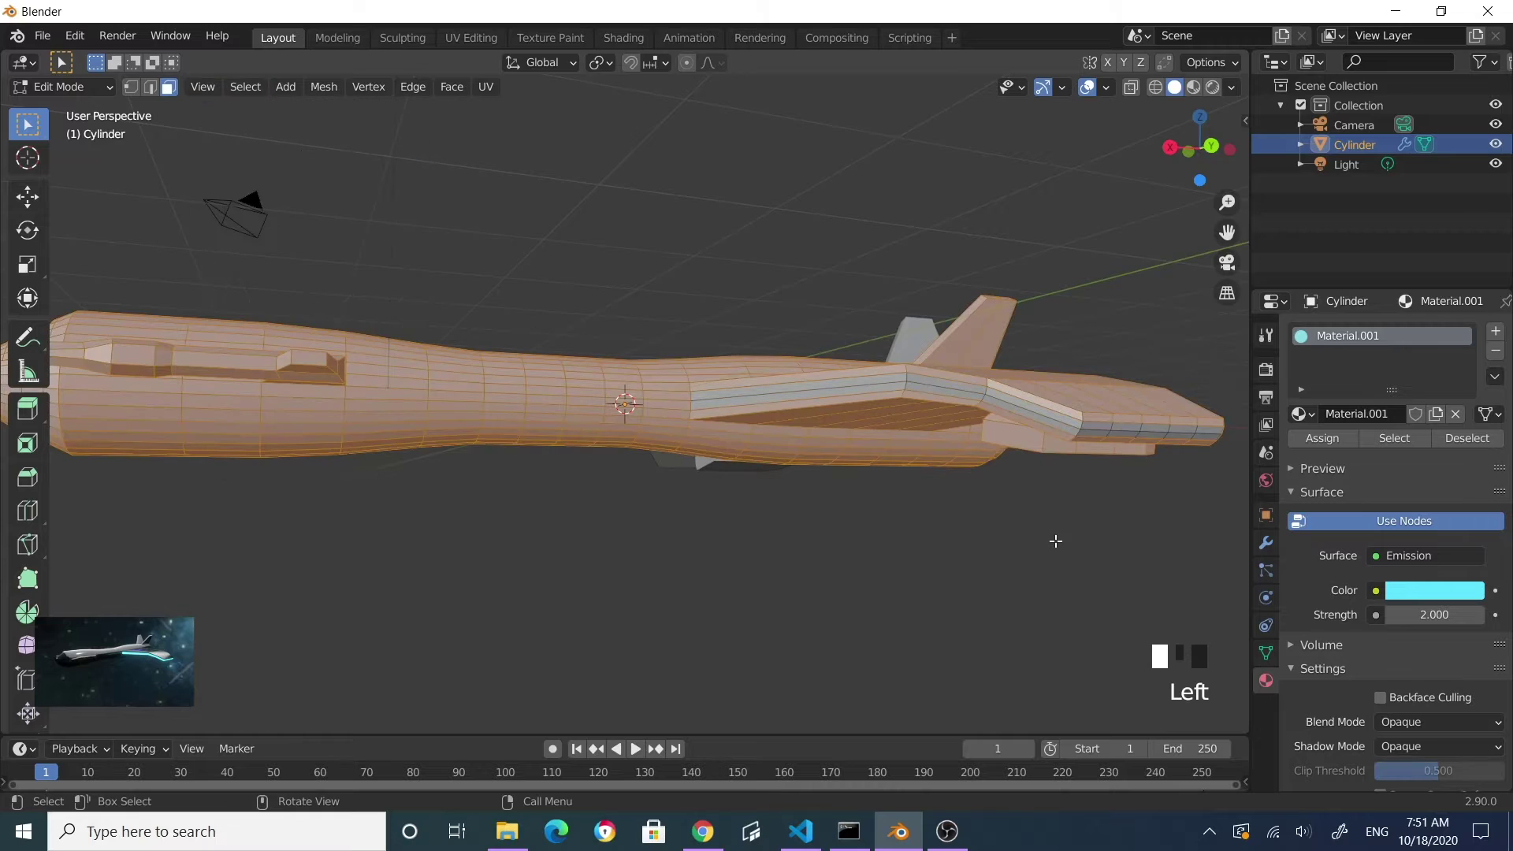
click(1495, 337)
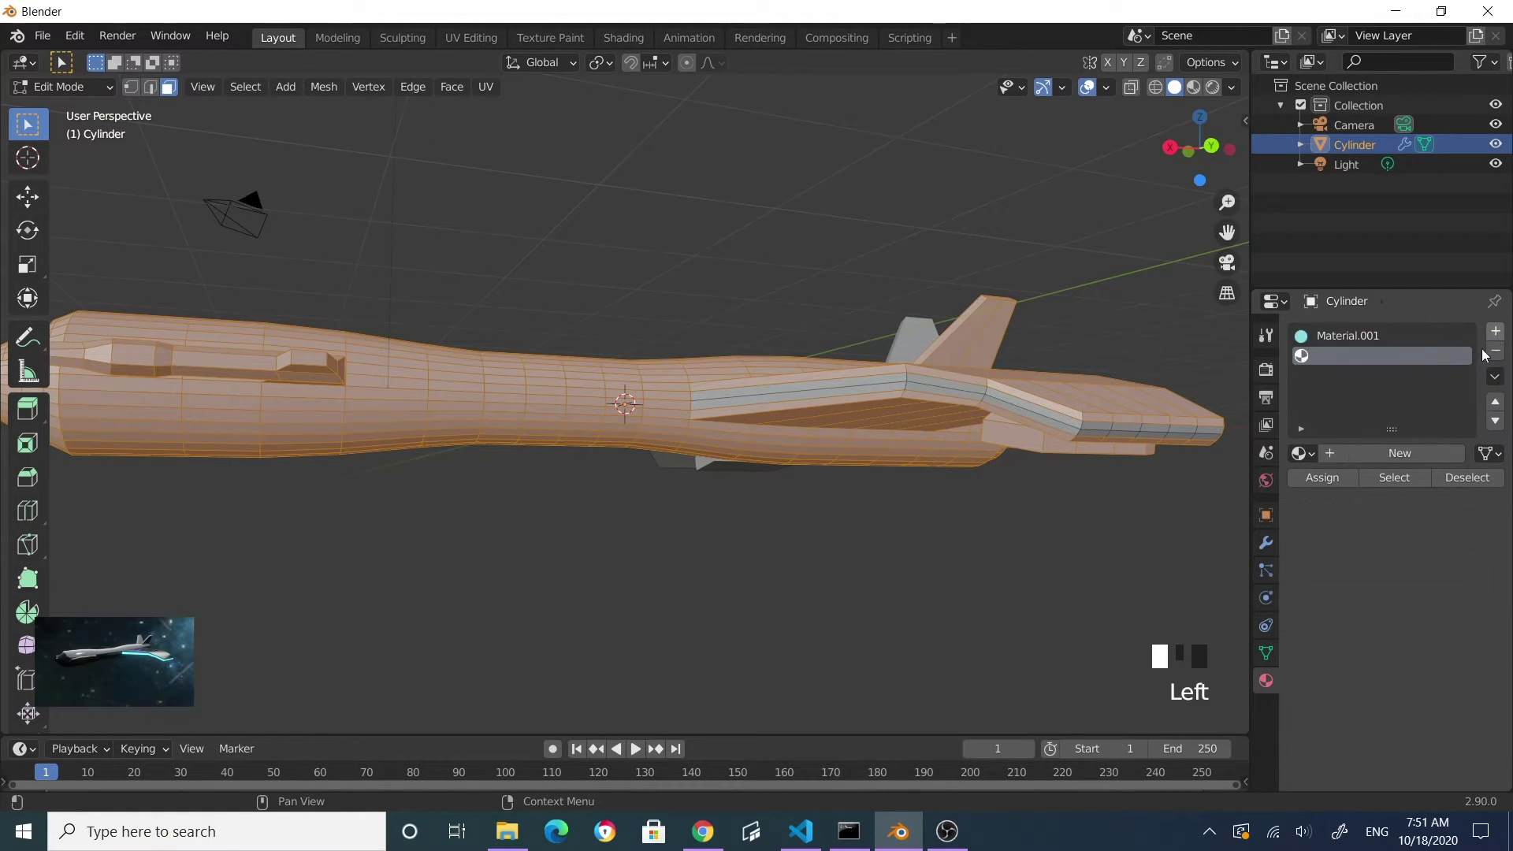
click(1335, 471)
click(1388, 450)
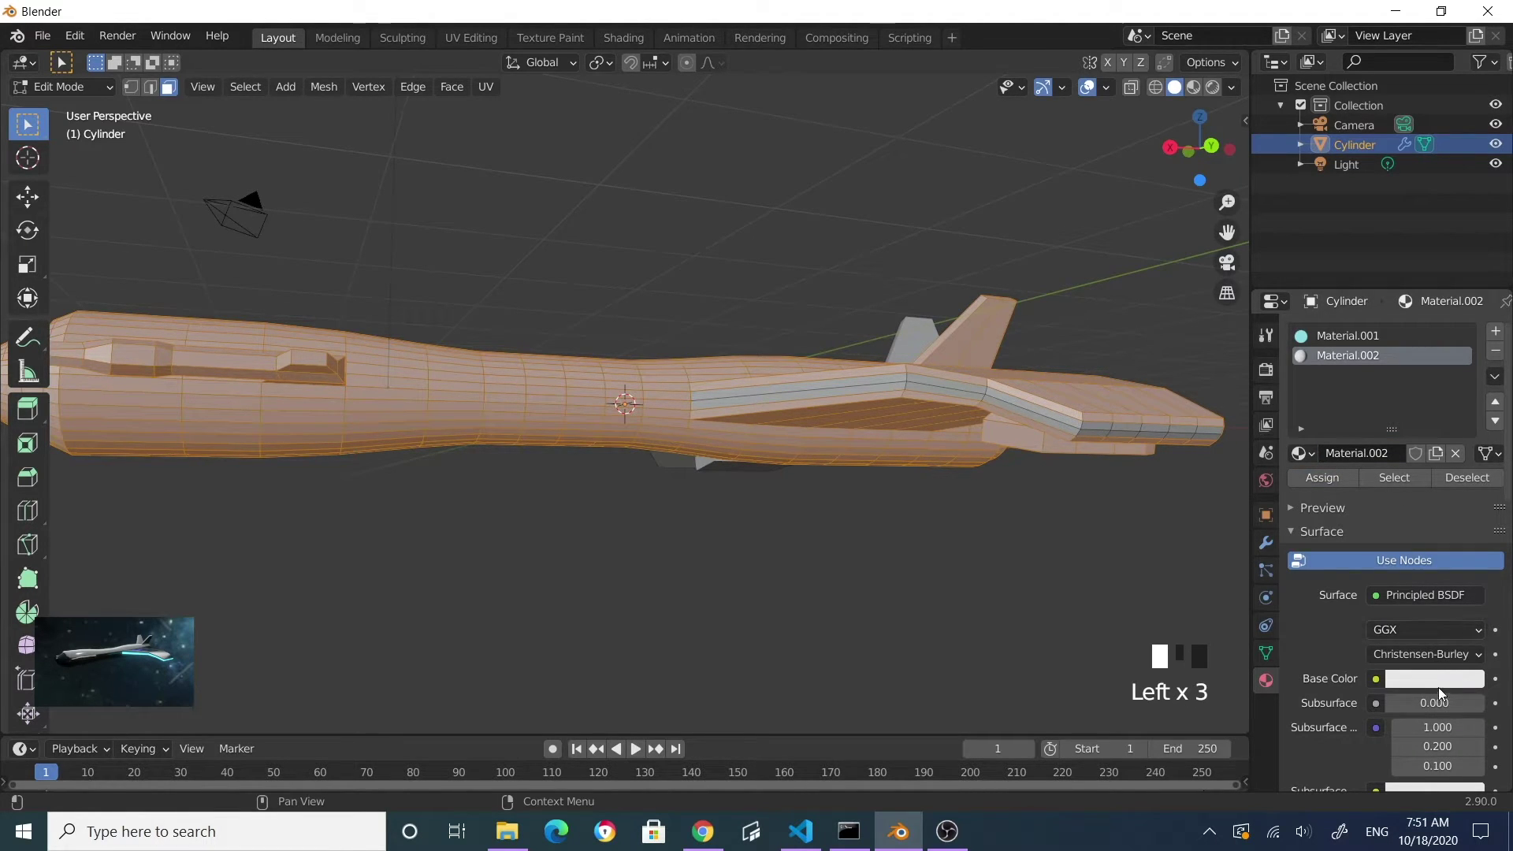
- Set the hull material's base colour to dark grey and its Metallic value to 1
click(1437, 681)
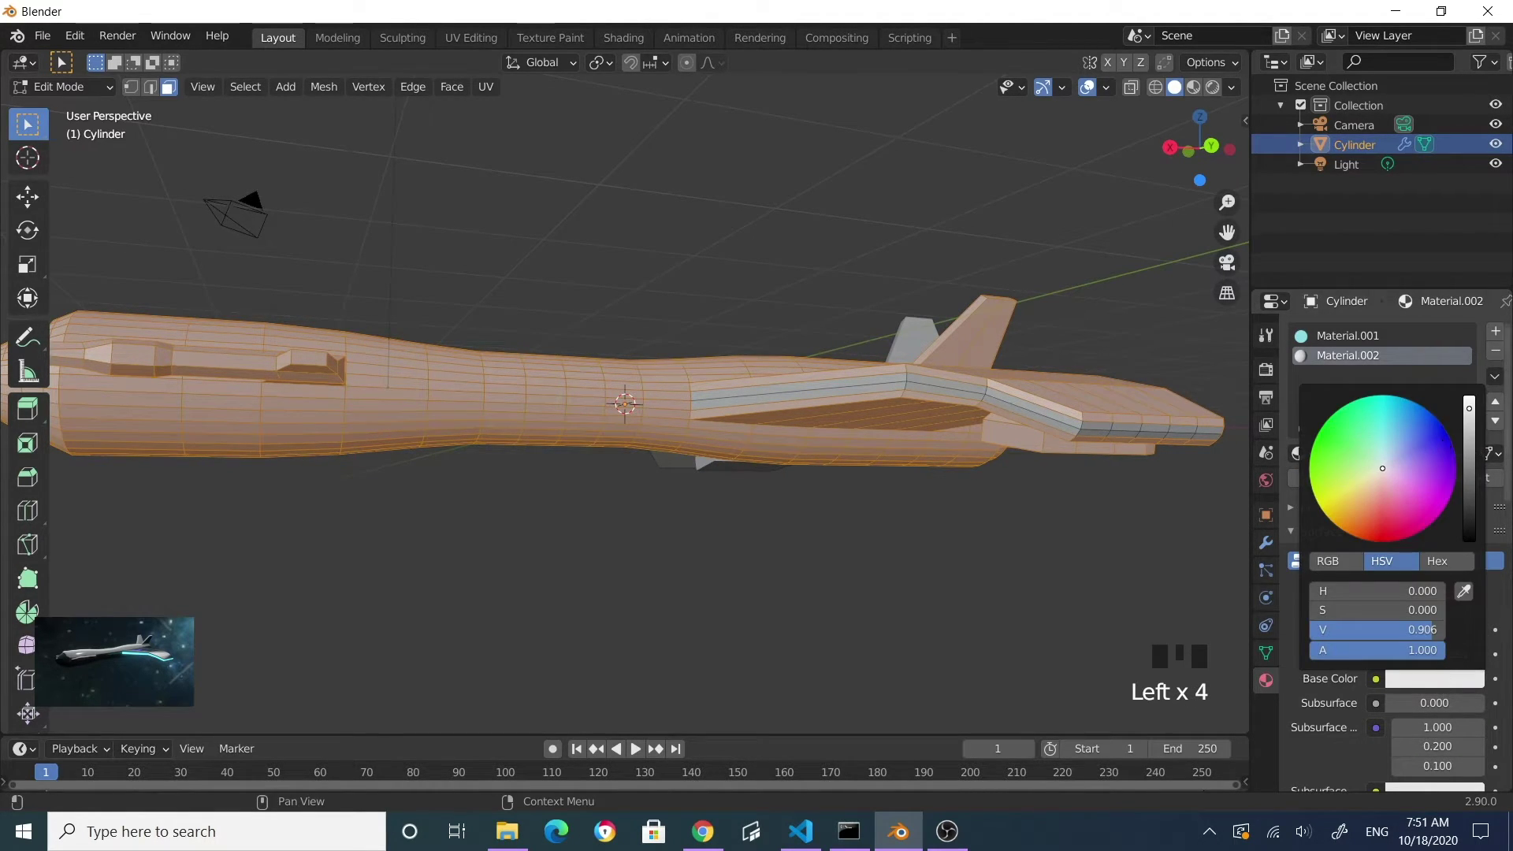
scroll(1382, 468, down, 6)
scroll(1383, 468, down, 6)
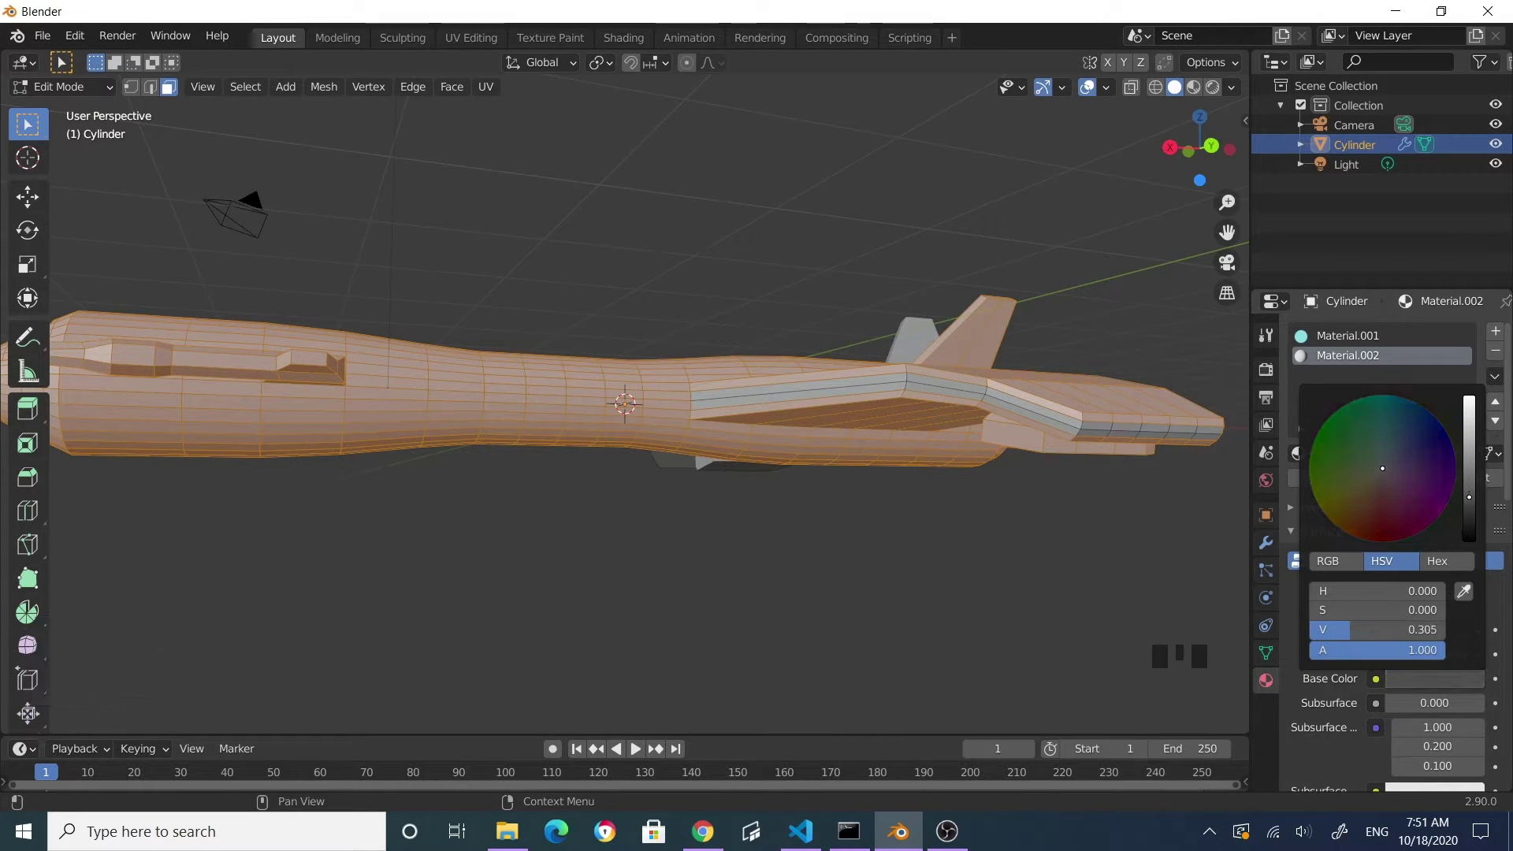
scroll(1415, 693, down, 4)
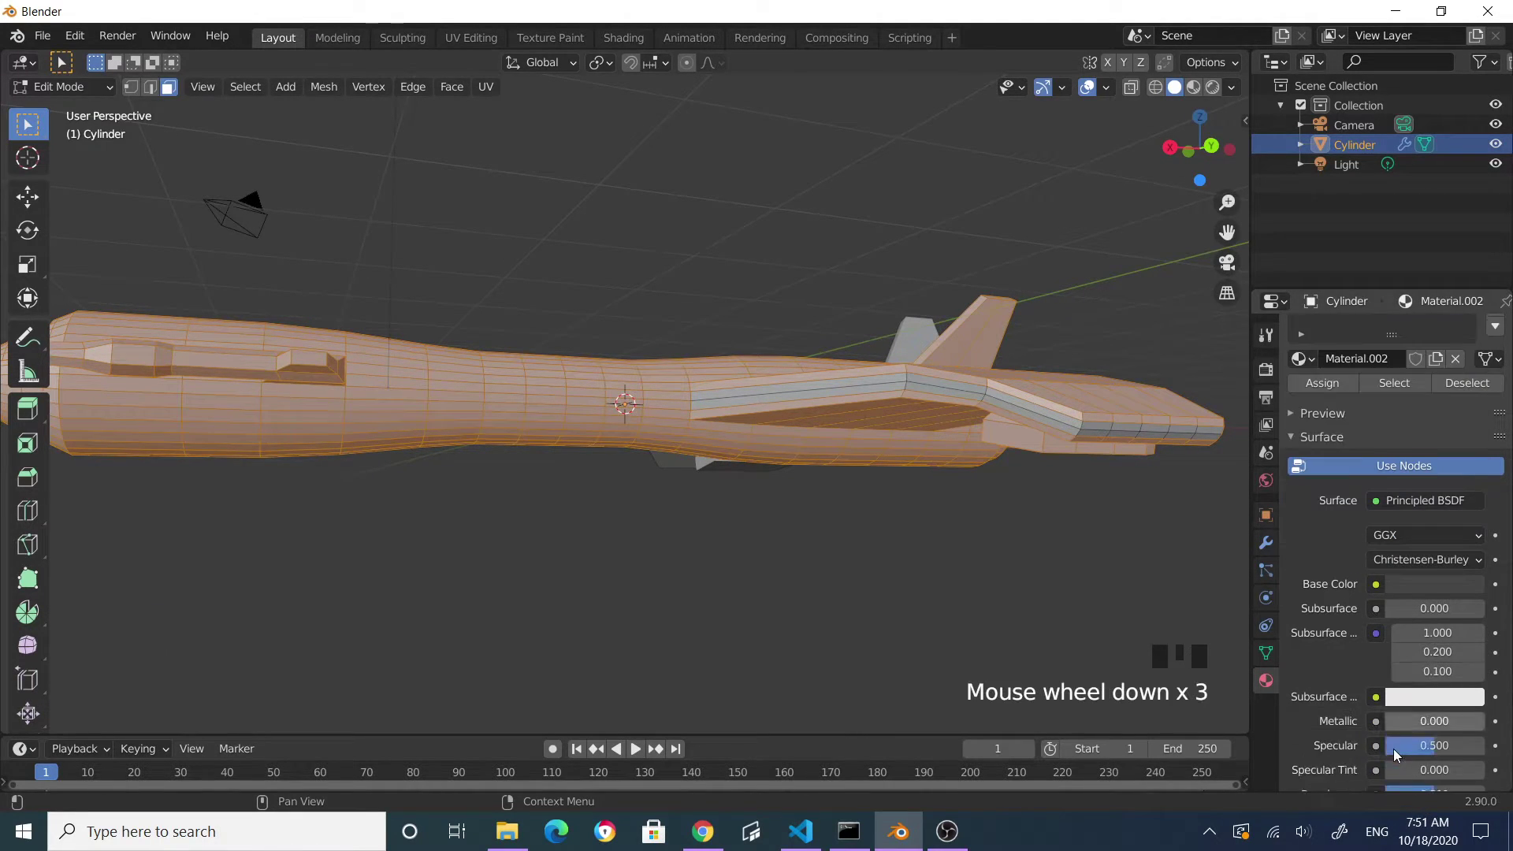
drag(1415, 689, 1449, 689)
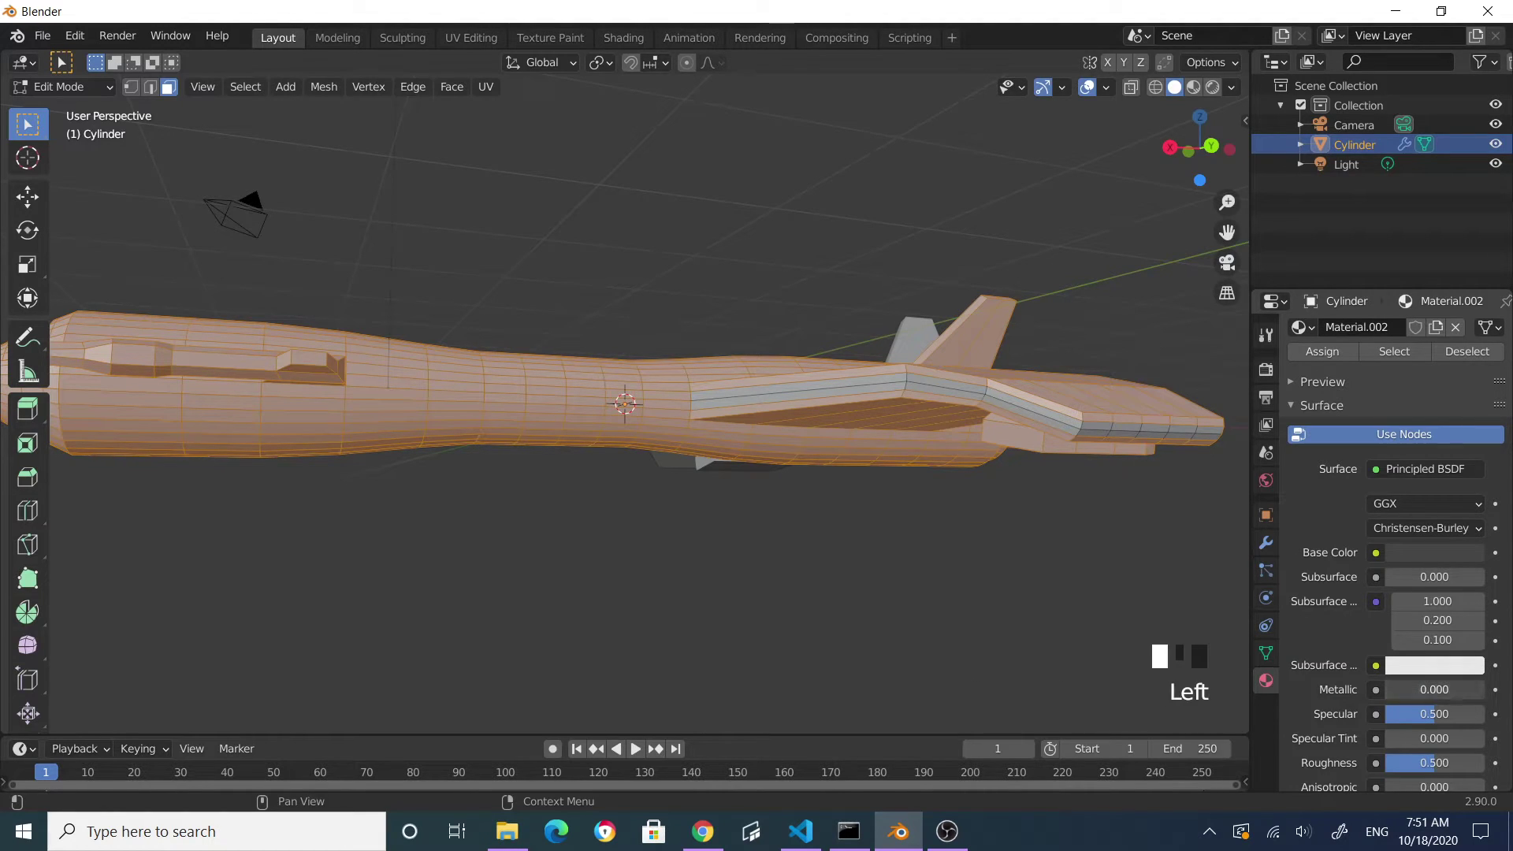
scroll(1436, 691, down, 2)
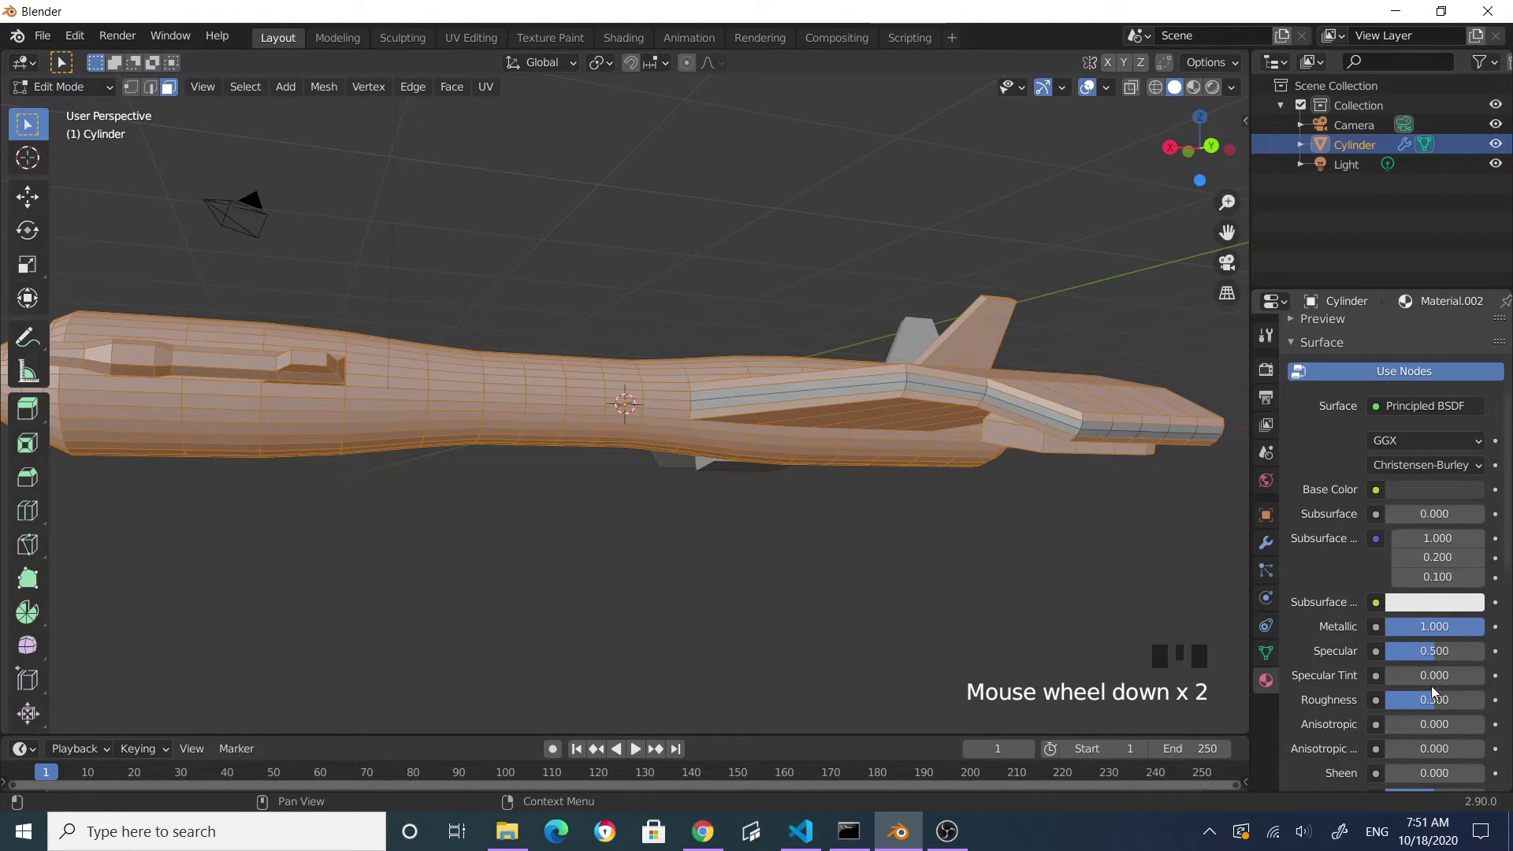
- Set the hull material's Roughness to 0.2
click(1441, 699)
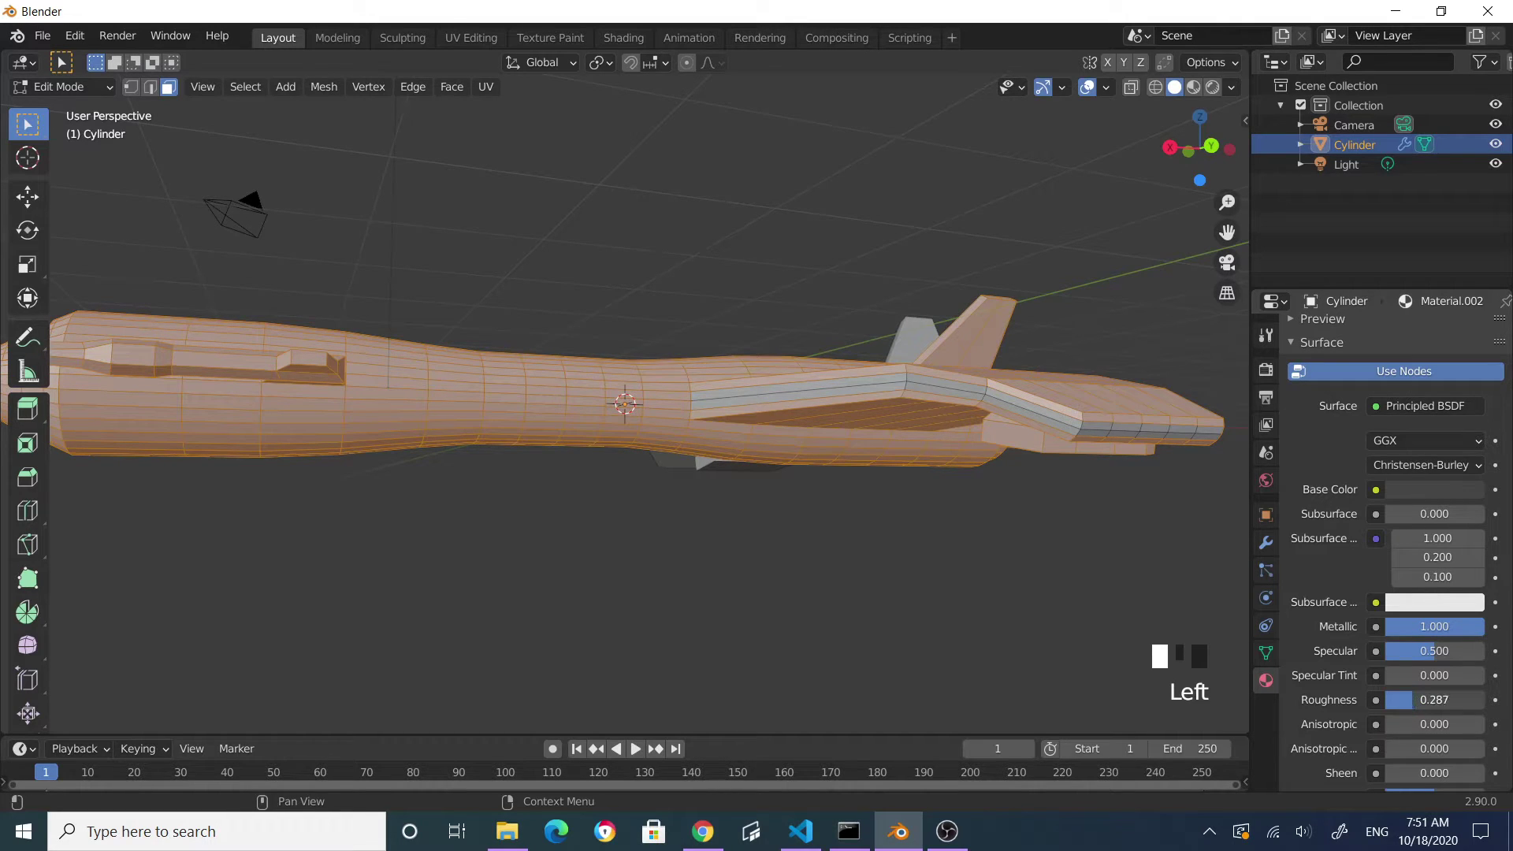
click(1413, 704)
text(.2)
key(Return)
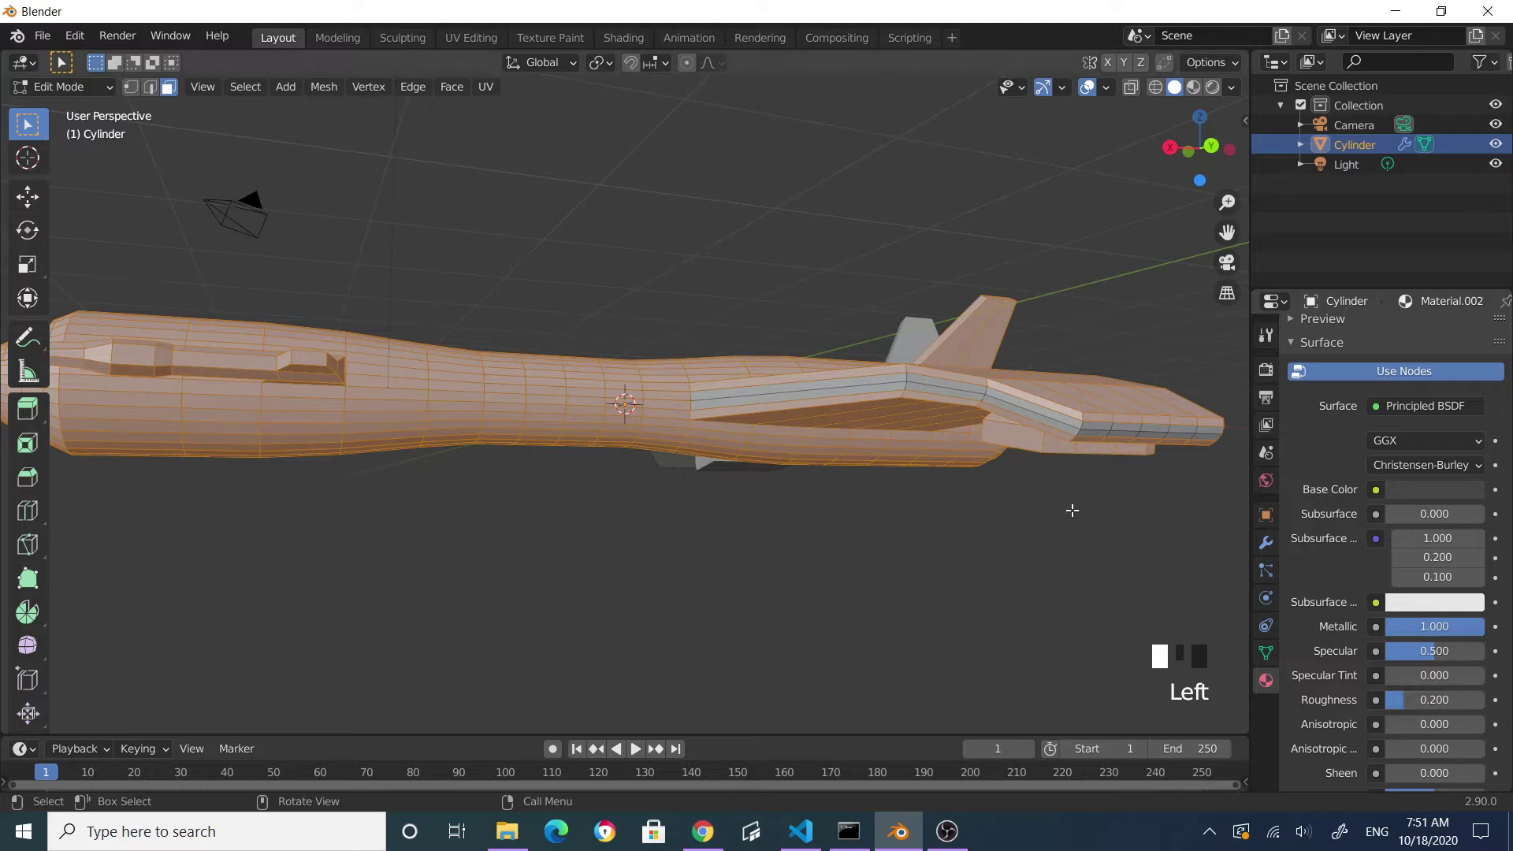
scroll(1344, 479, up, 8)
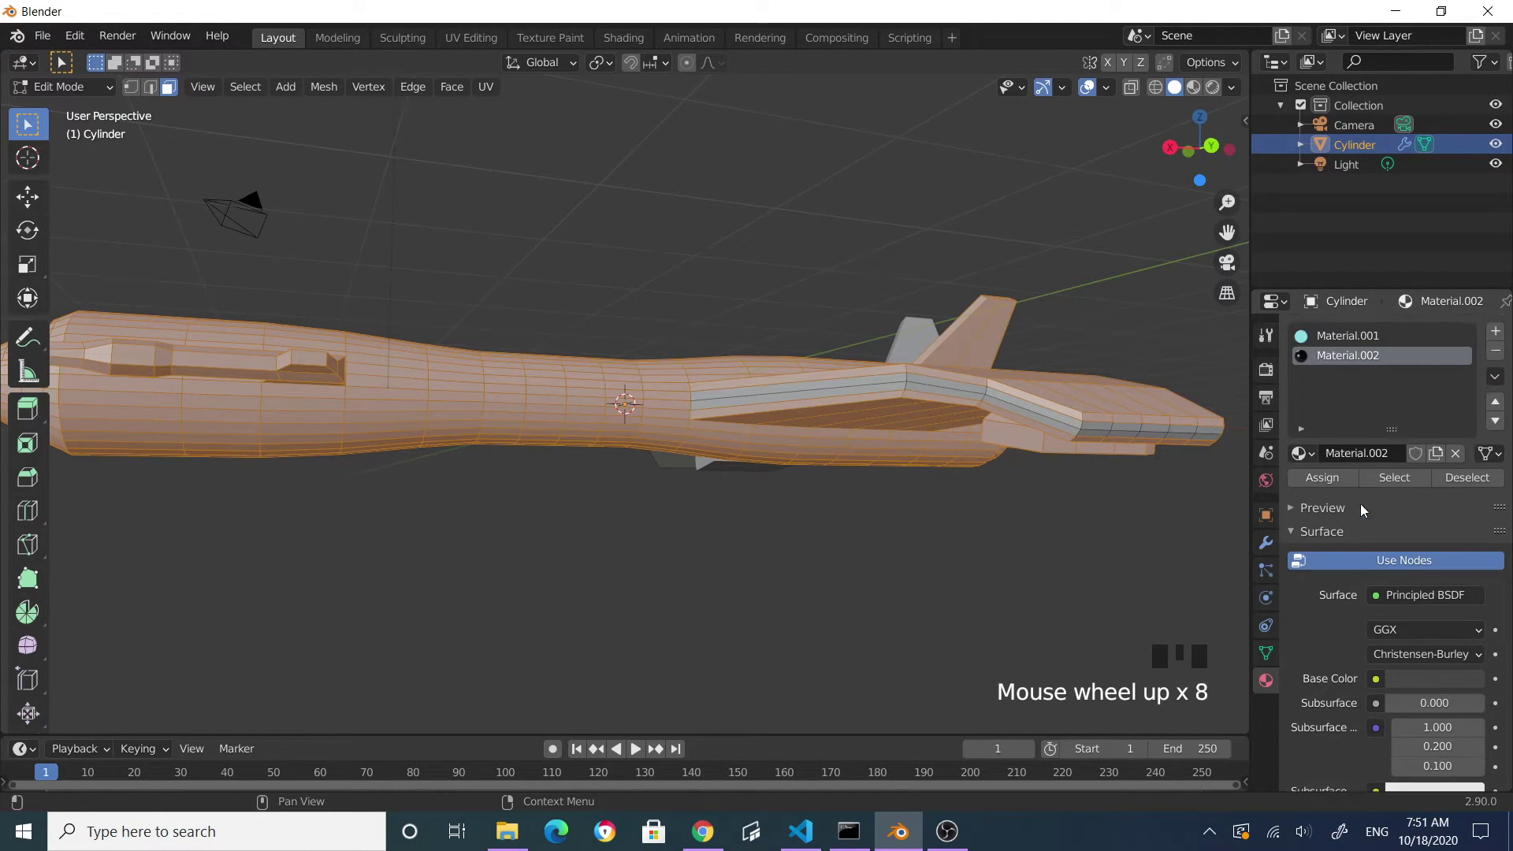
- Clear the face selection on the ship
click(973, 513)
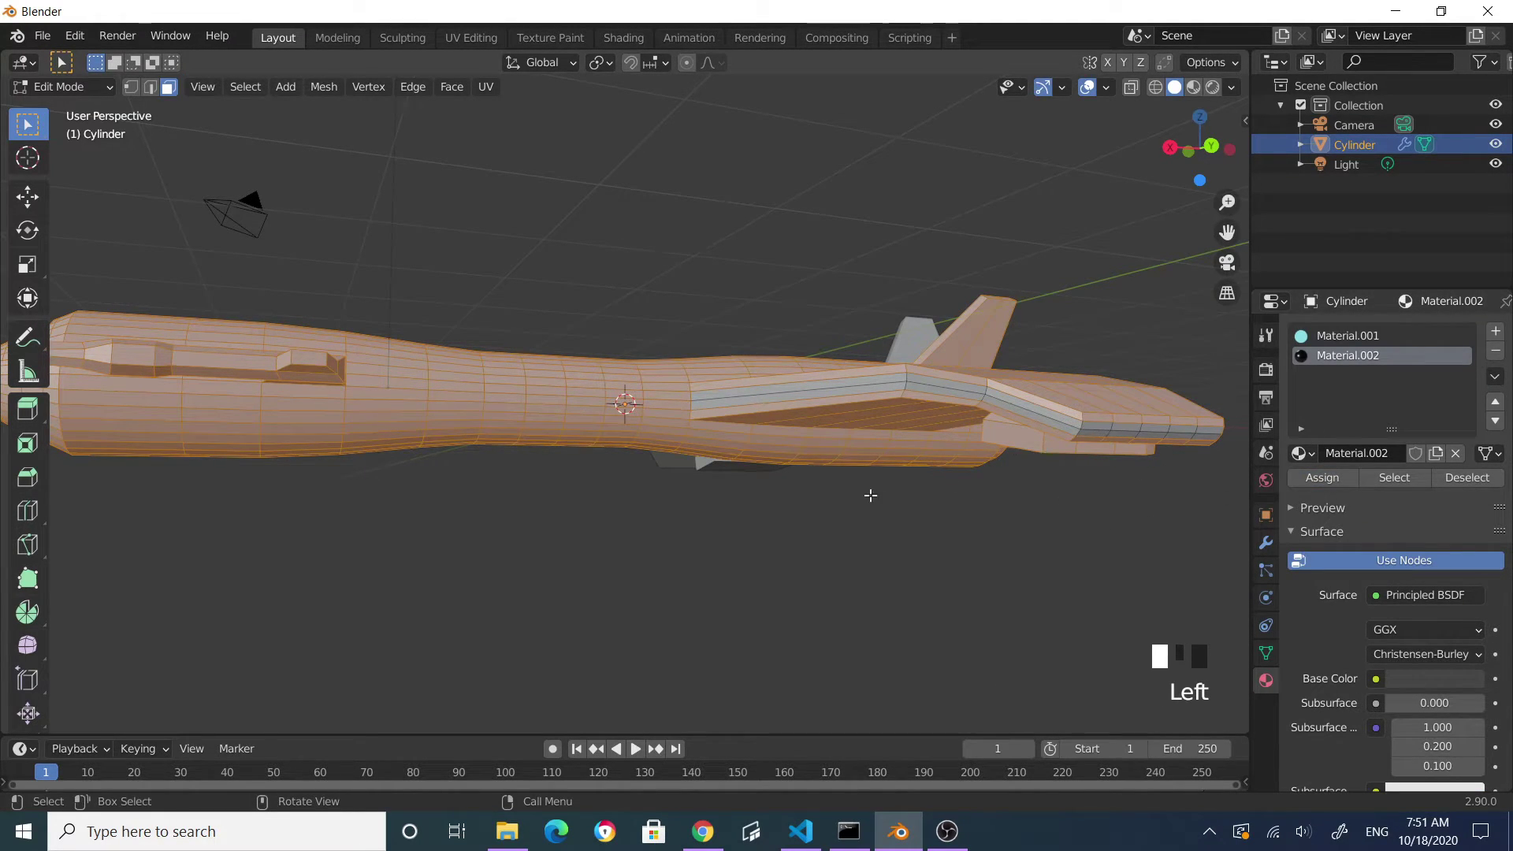
click(836, 340)
middle_drag(836, 340, 780, 464)
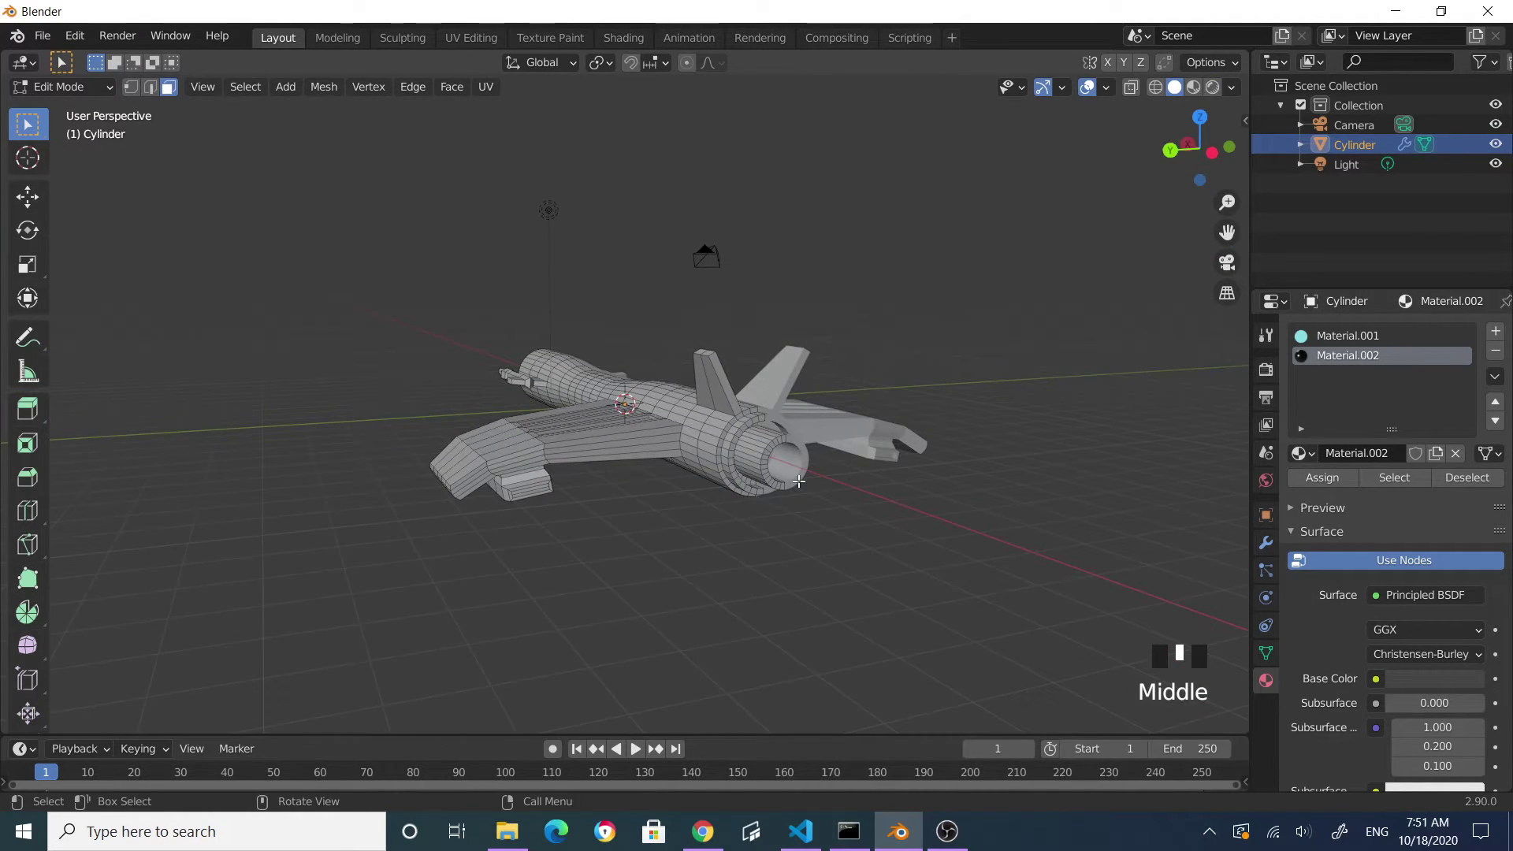
- Return the ship to Object Mode and apply its Mirror modifier
key(Tab)
scroll(802, 509, up, 2)
scroll(875, 476, down, 1)
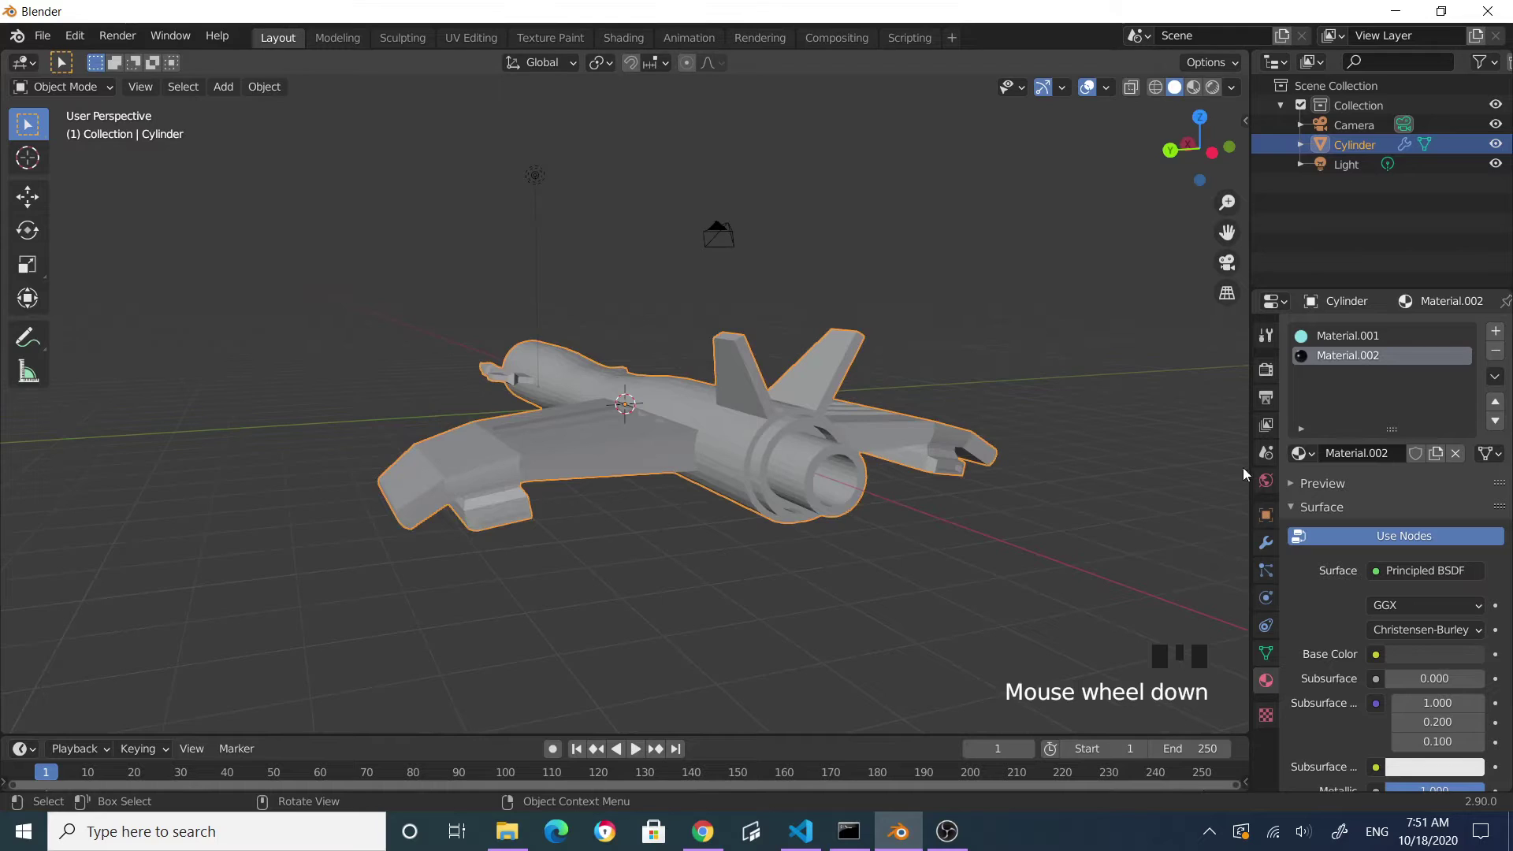
click(1266, 544)
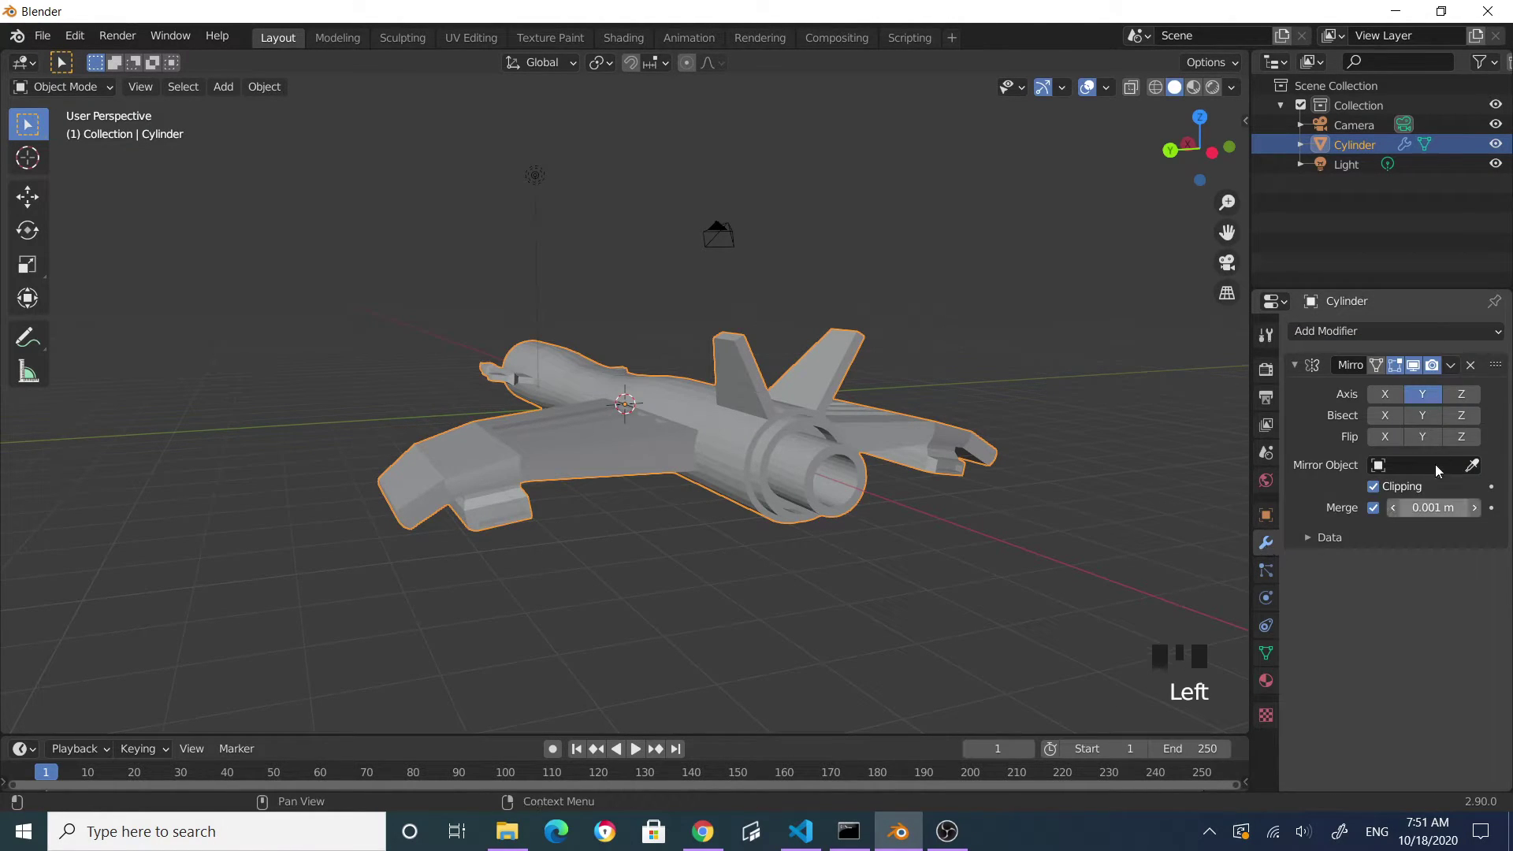
click(1454, 366)
click(1398, 396)
click(1046, 531)
click(845, 476)
- Select the end ring of faces on the rear exhaust nozzle and scale it down to taper the nozzle
key(Tab)
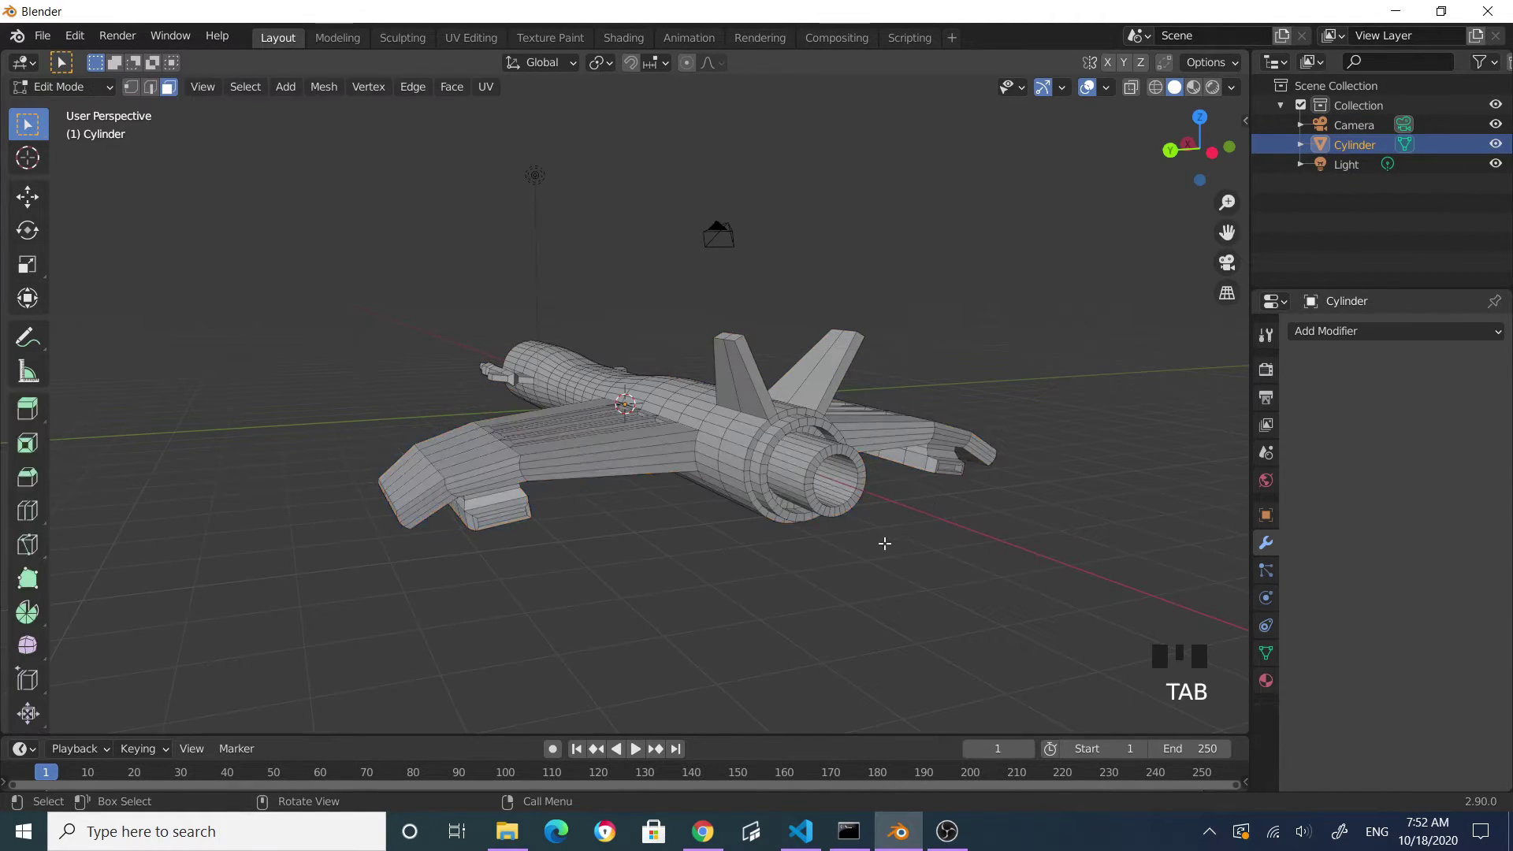
scroll(884, 544, up, 2)
middle_drag(960, 535, 949, 445)
scroll(949, 445, up, 2)
scroll(949, 446, down, 3)
click(863, 412)
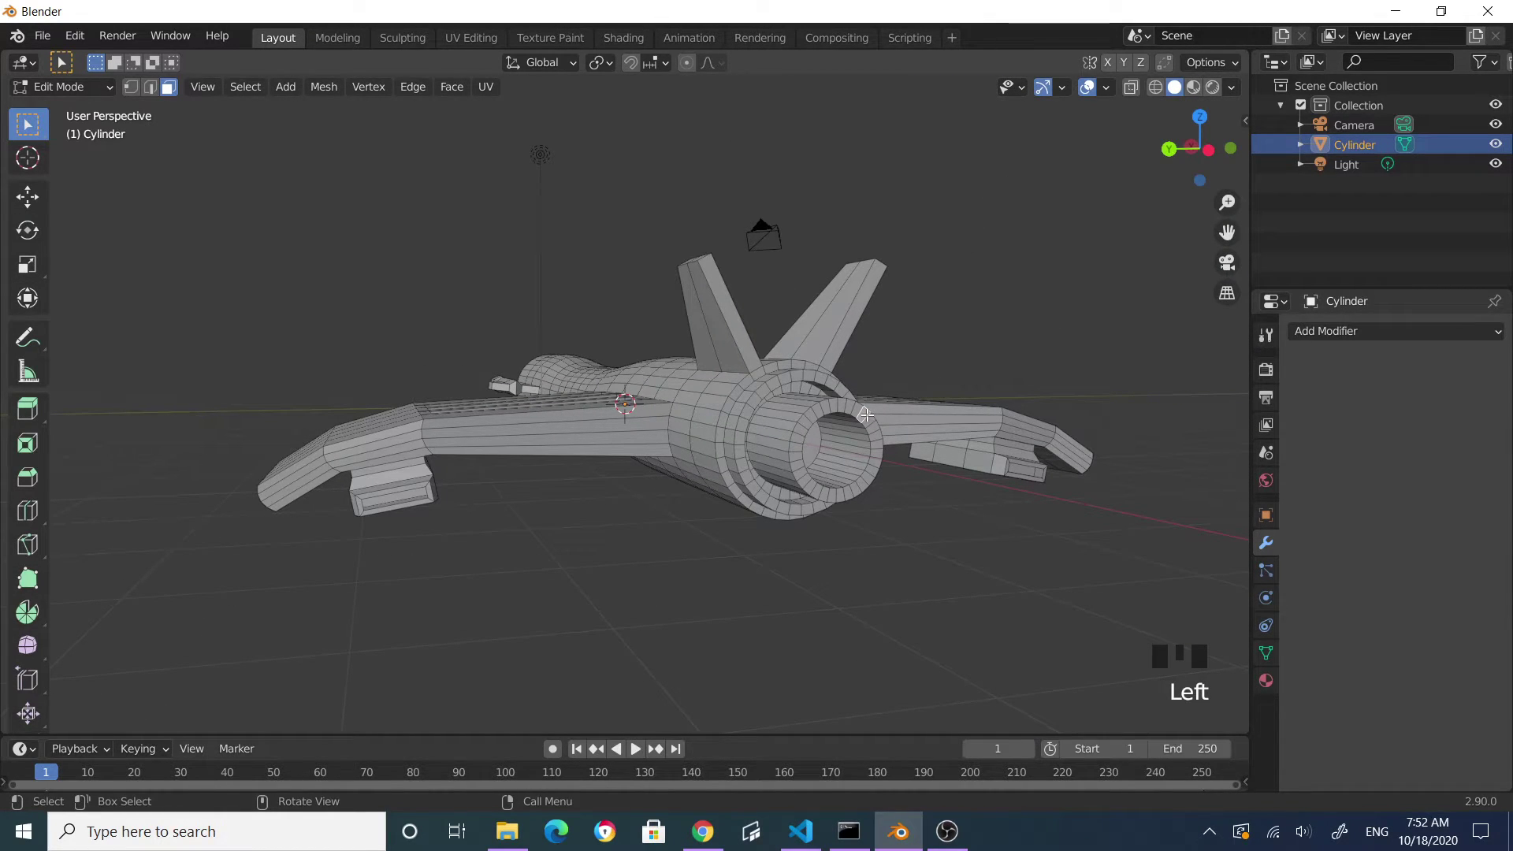
alt+click(865, 415)
middle_drag(926, 513, 993, 528)
key(s)
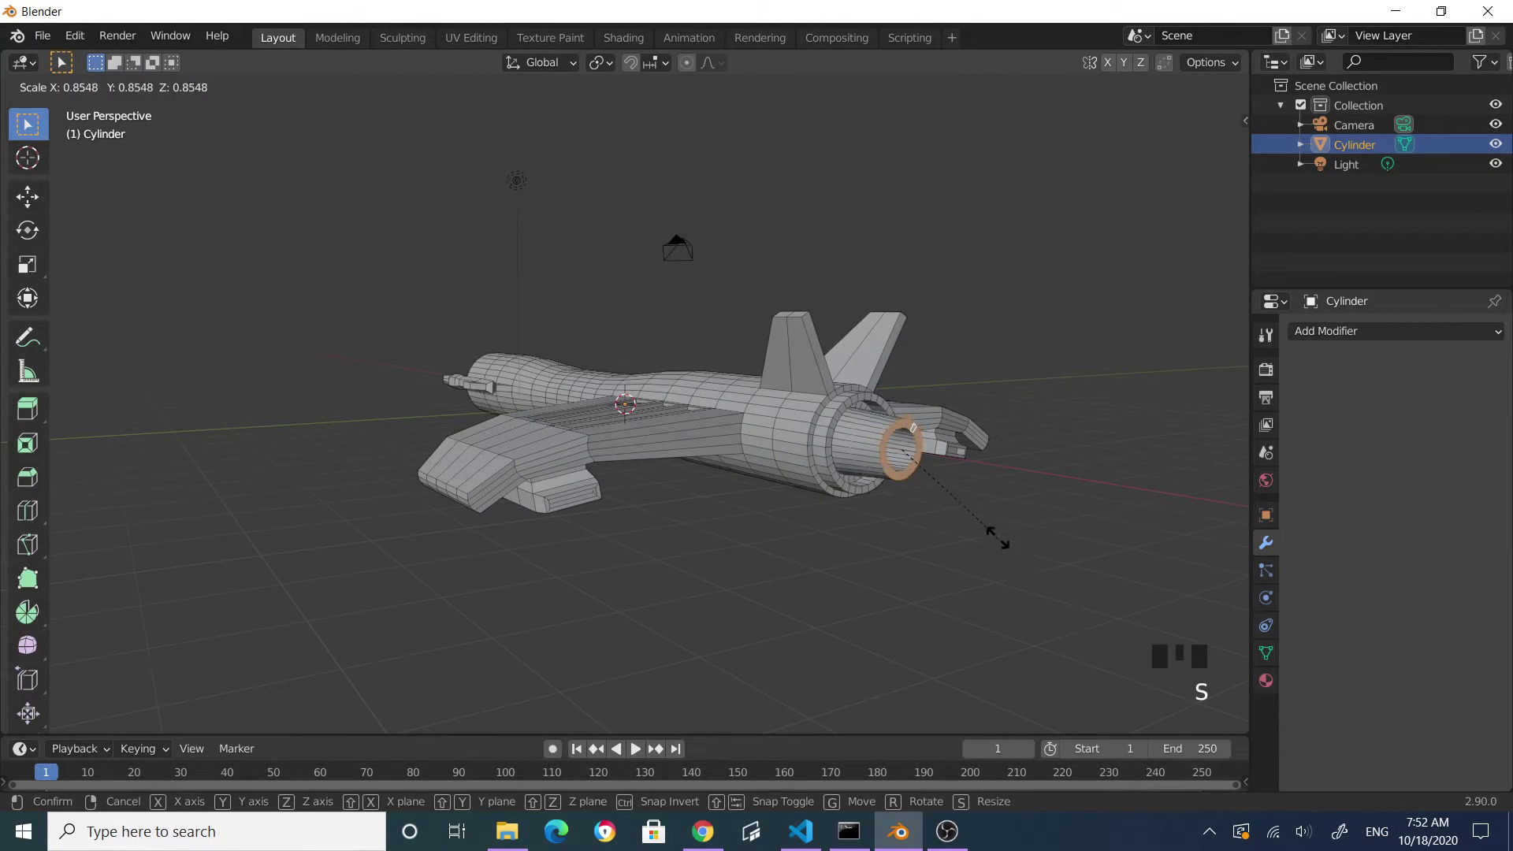
click(956, 494)
click(959, 520)
middle_drag(959, 520, 874, 302)
- Return the ship to Object Mode and apply Shade Smooth to it
click(773, 428)
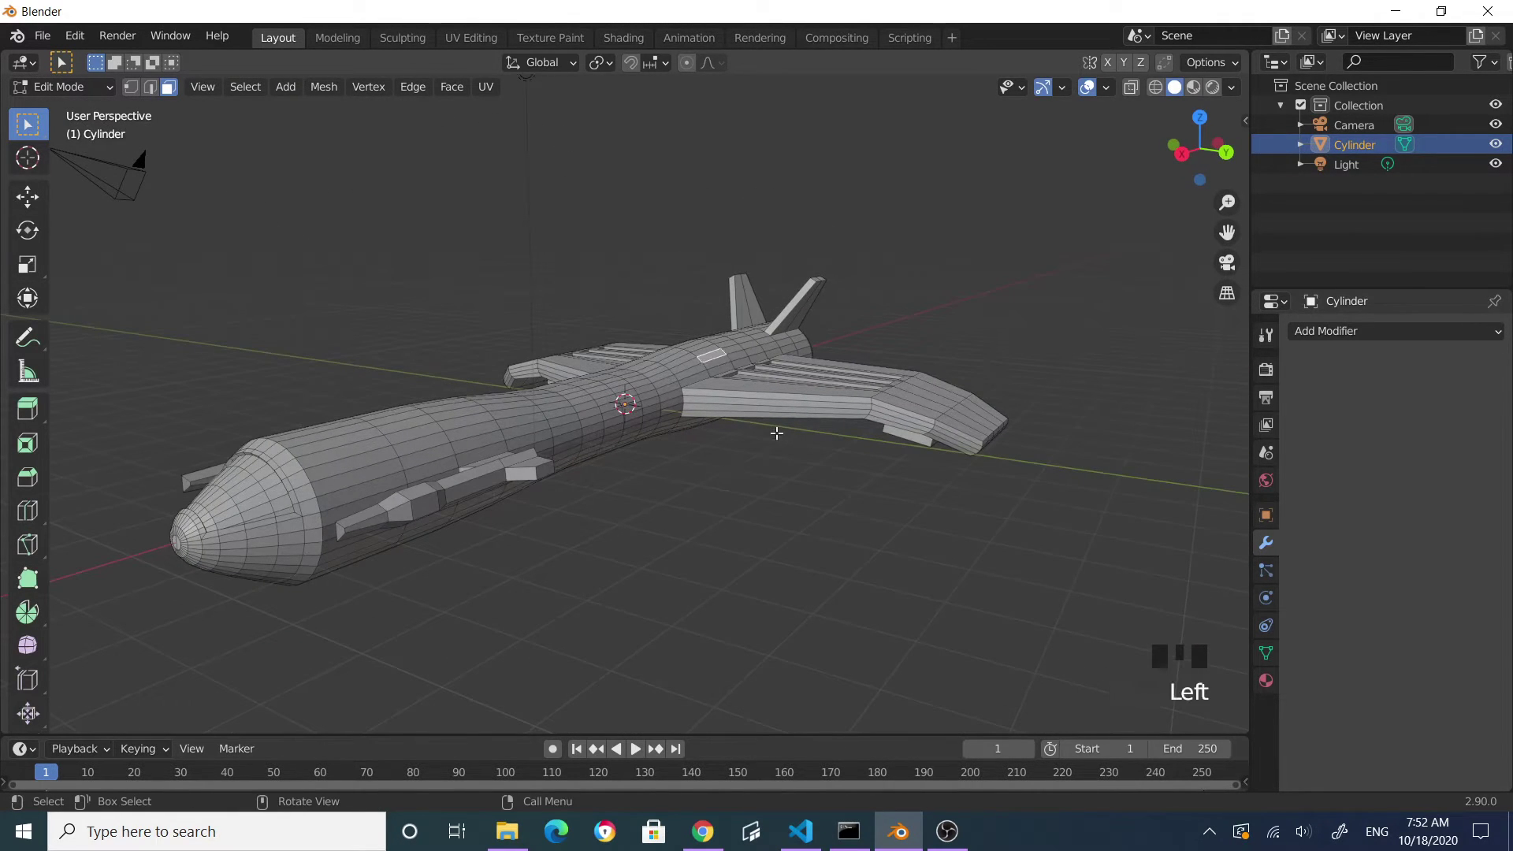
key(Tab)
middle_drag(796, 452, 740, 546)
click(1085, 481)
click(905, 413)
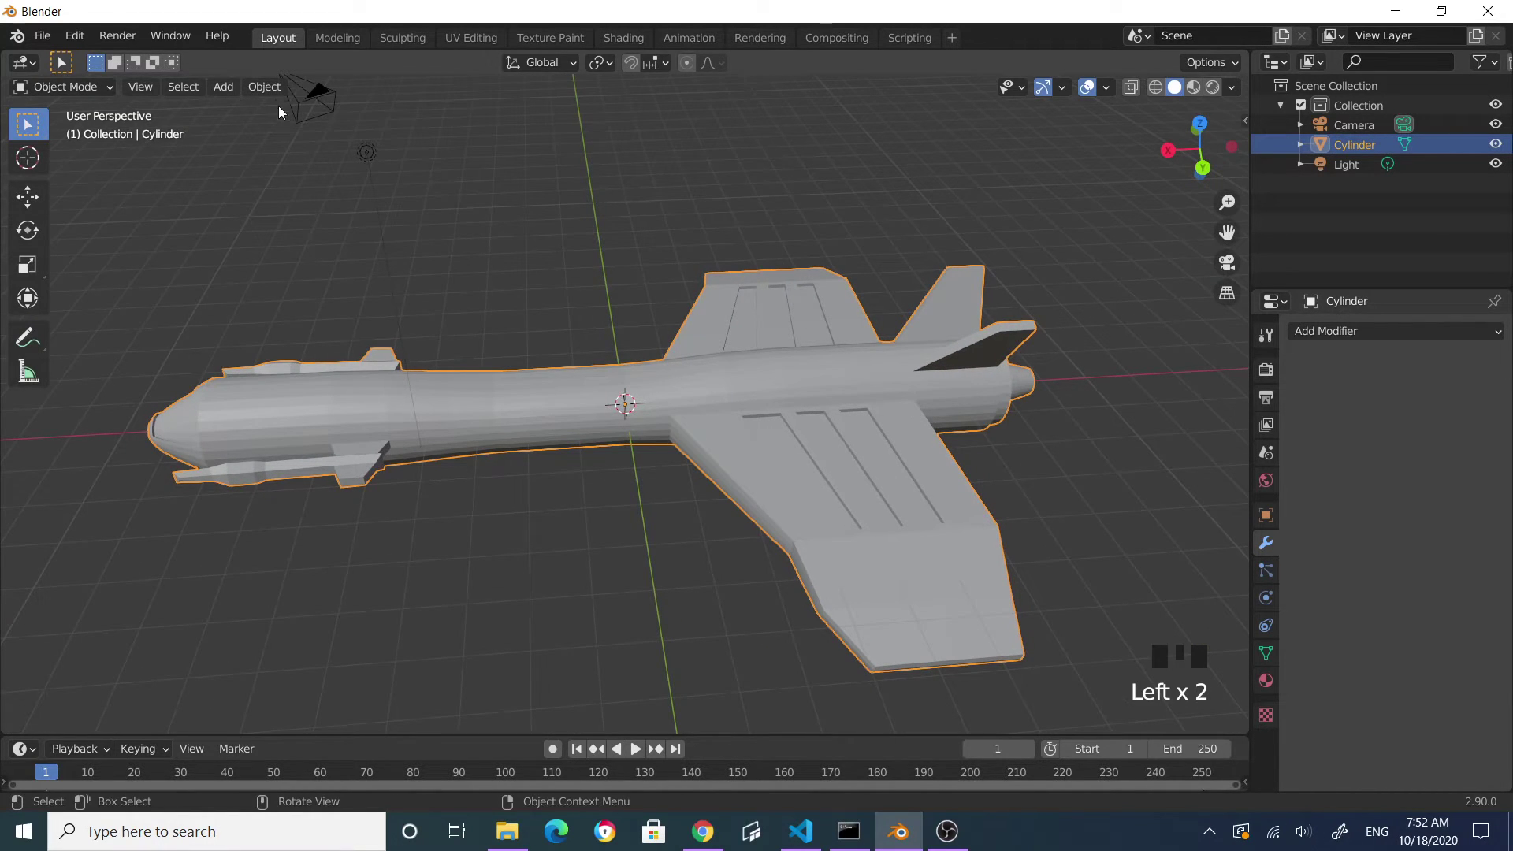
click(265, 87)
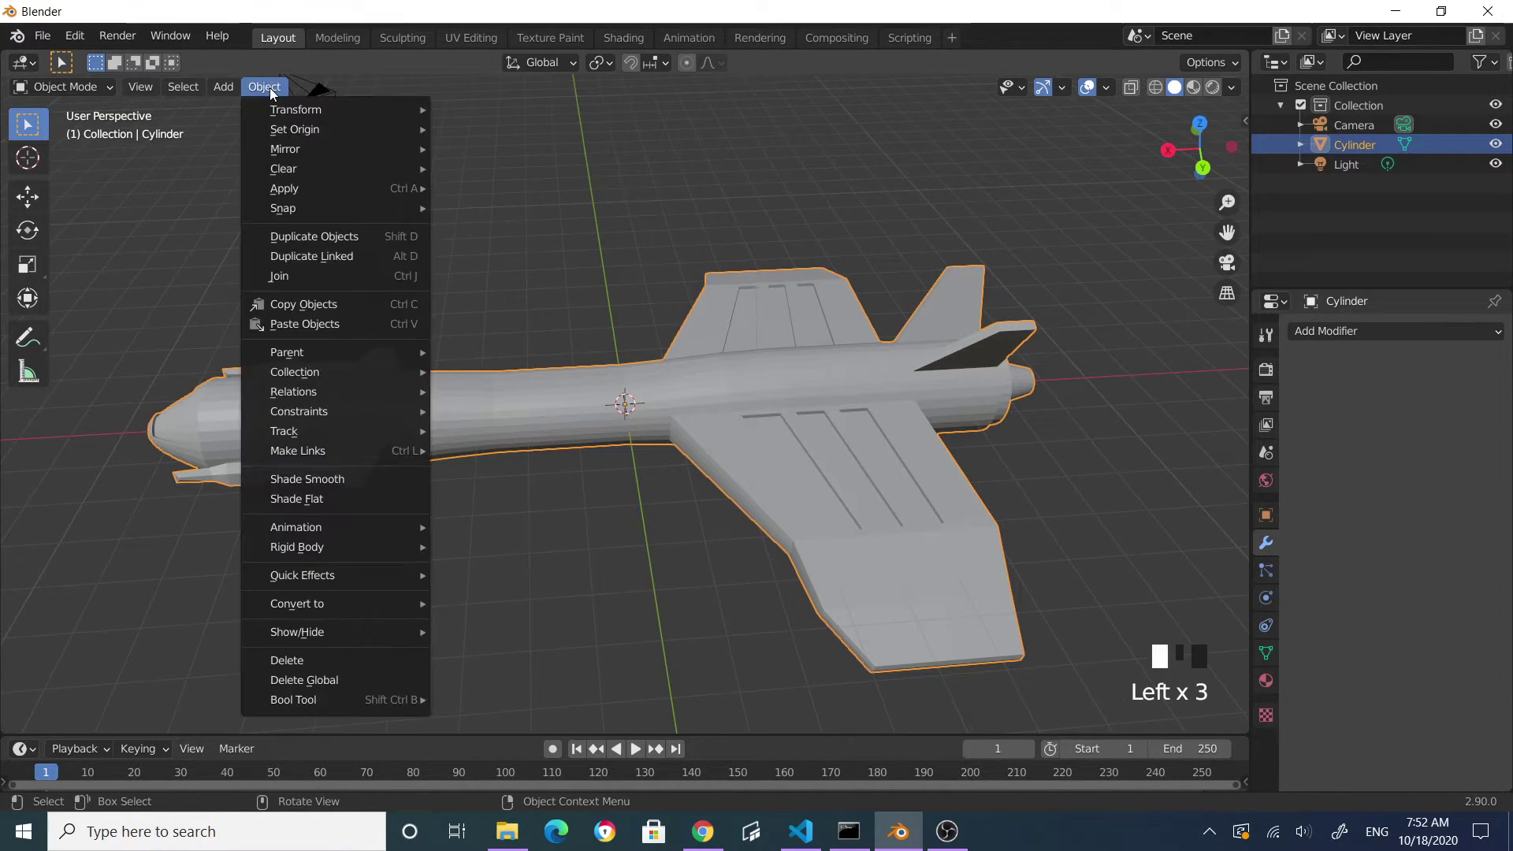
click(337, 480)
click(555, 568)
middle_drag(564, 561, 496, 510)
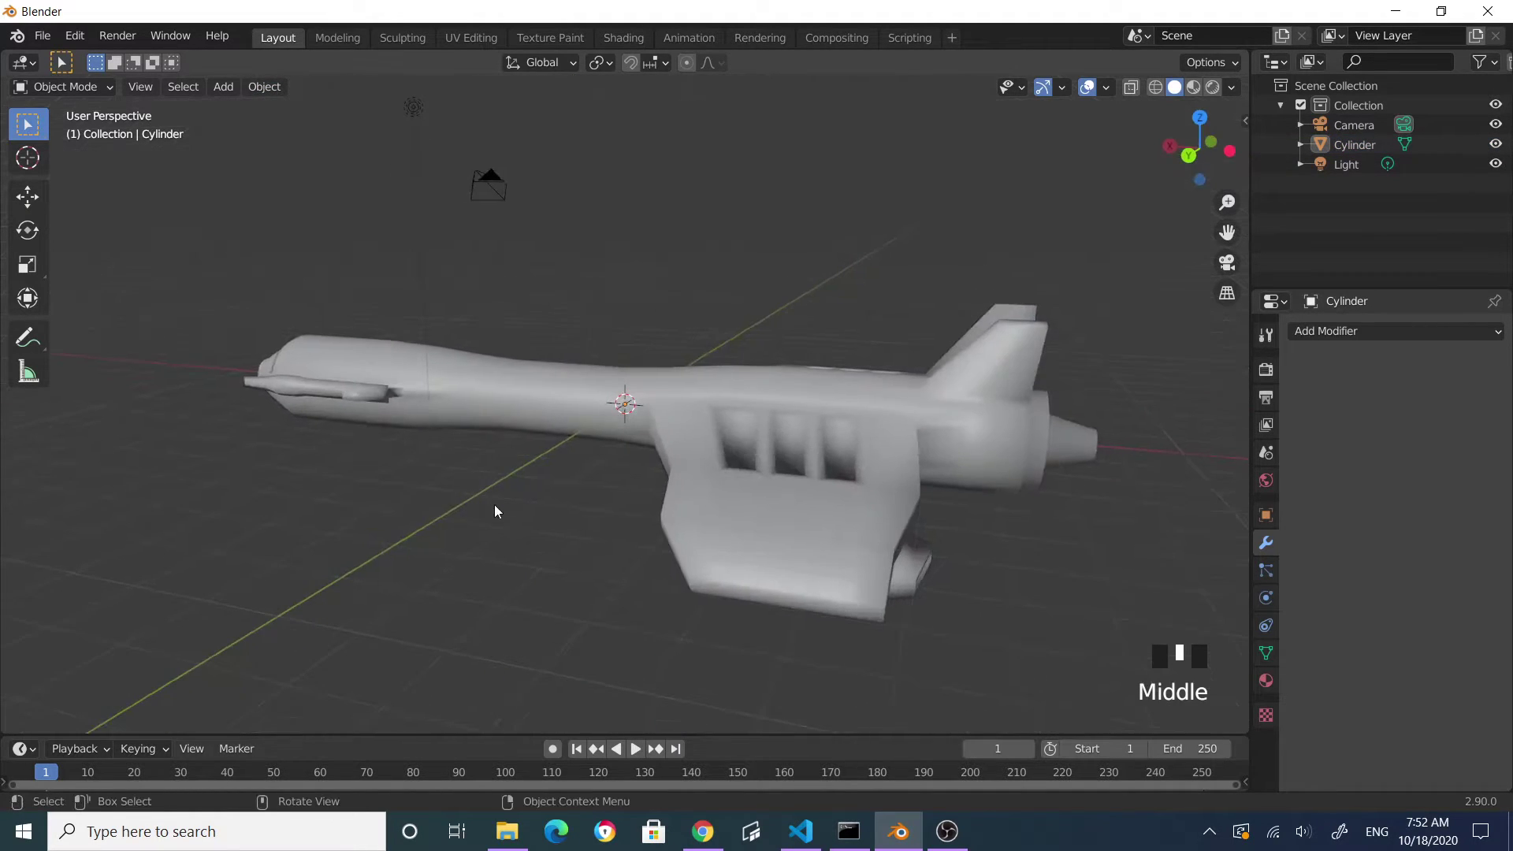
- Enable Auto Smooth in the ship's mesh normals settings
middle_drag(793, 467, 797, 518)
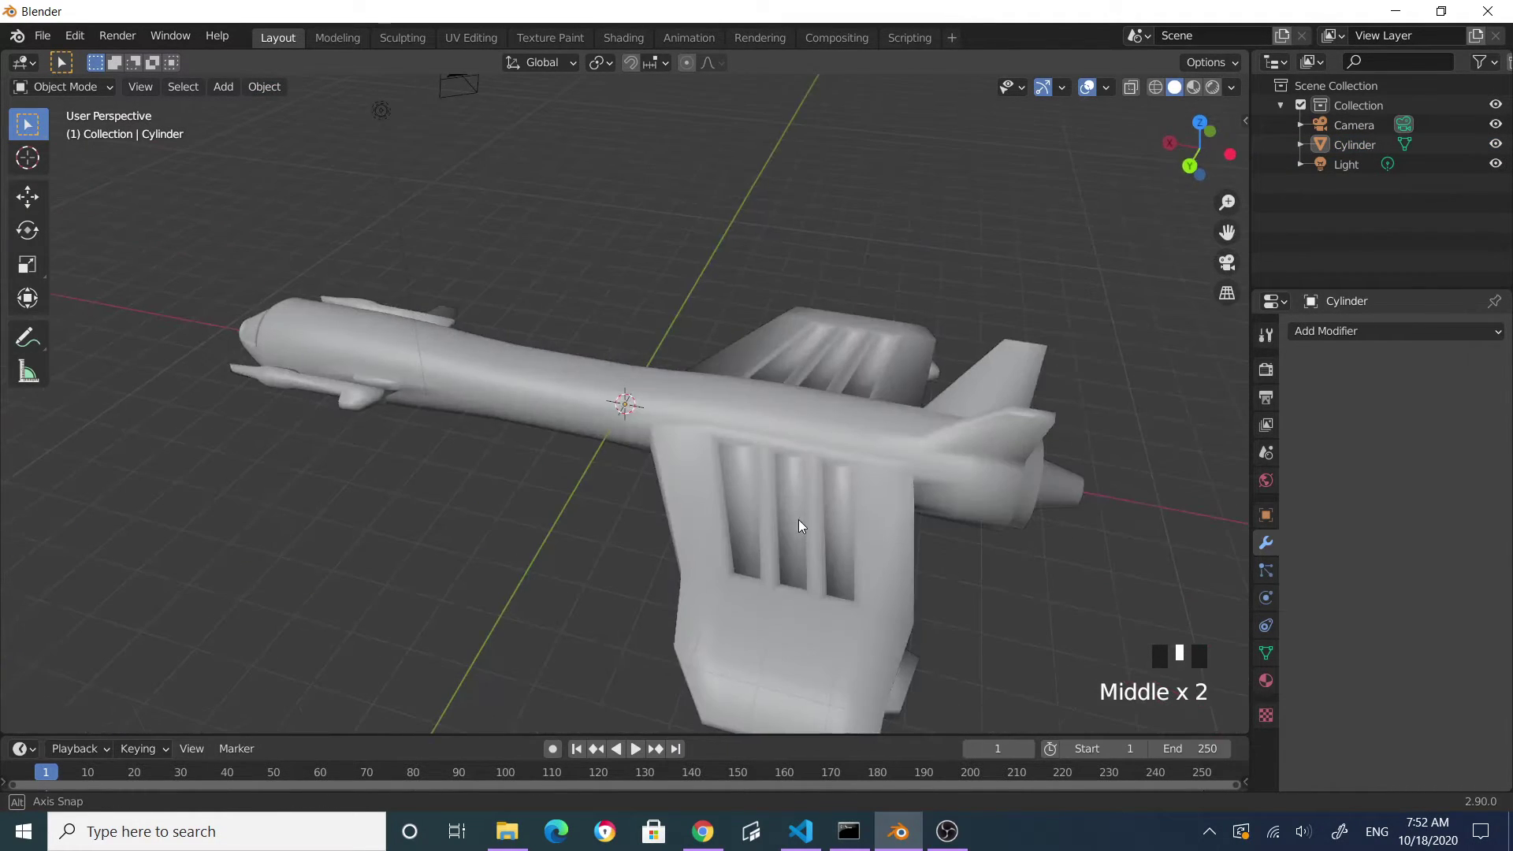
scroll(797, 508, down, 2)
click(768, 420)
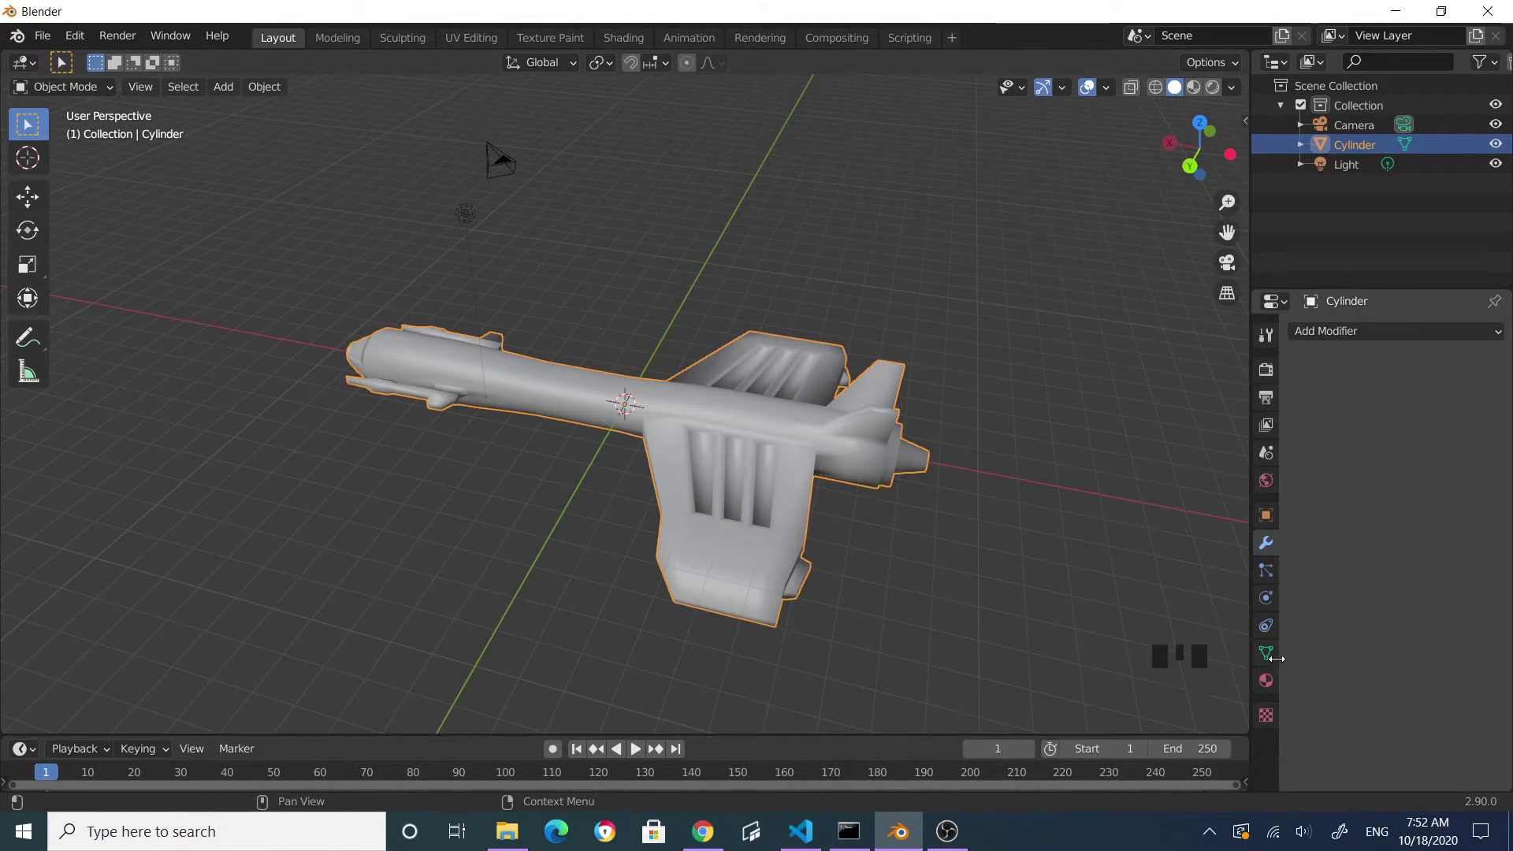
click(1266, 653)
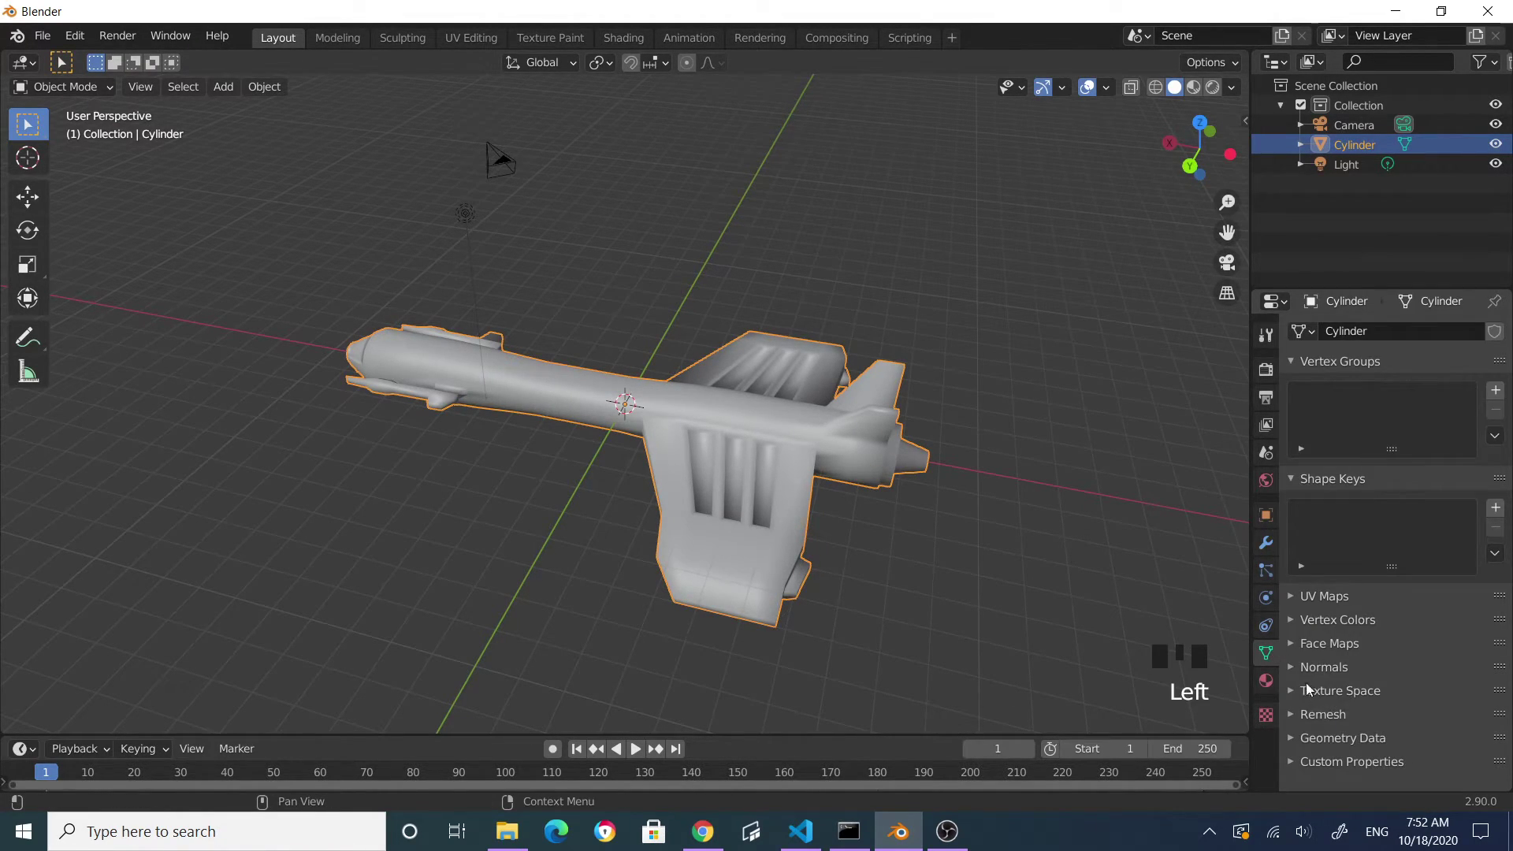
click(1292, 668)
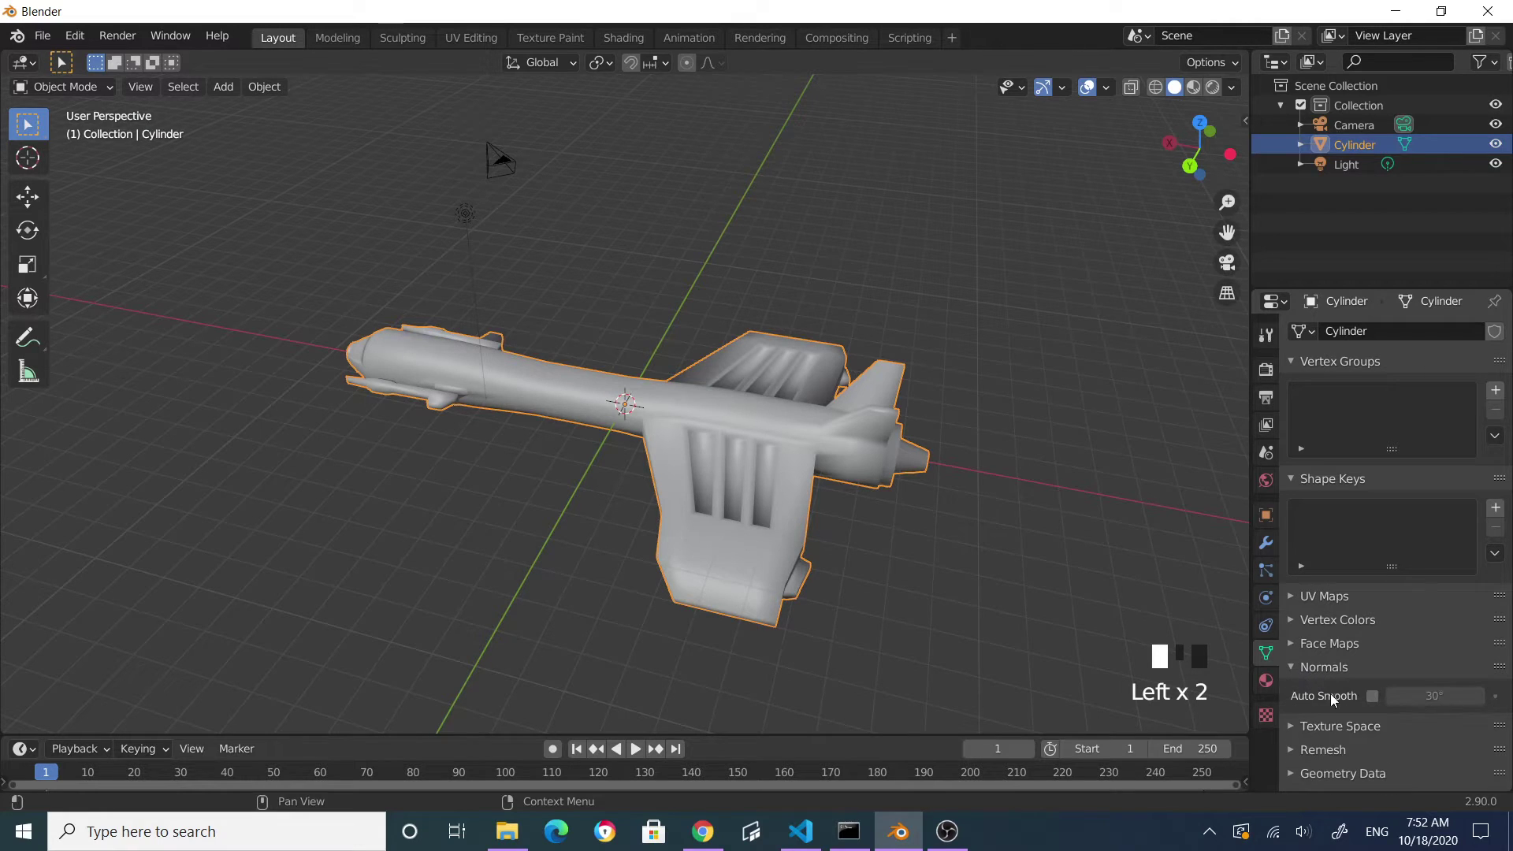
click(1371, 695)
click(990, 589)
mouse_move(989, 590)
middle_down()
mouse_move(928, 511)
mouse_move(1104, 392)
mouse_move(857, 523)
mouse_move(750, 507)
mouse_move(722, 533)
mouse_move(820, 465)
mouse_move(895, 352)
mouse_move(839, 508)
mouse_move(783, 553)
mouse_move(833, 519)
middle_up()
scroll(750, 507, up, 3)
scroll(821, 466, down, 2)
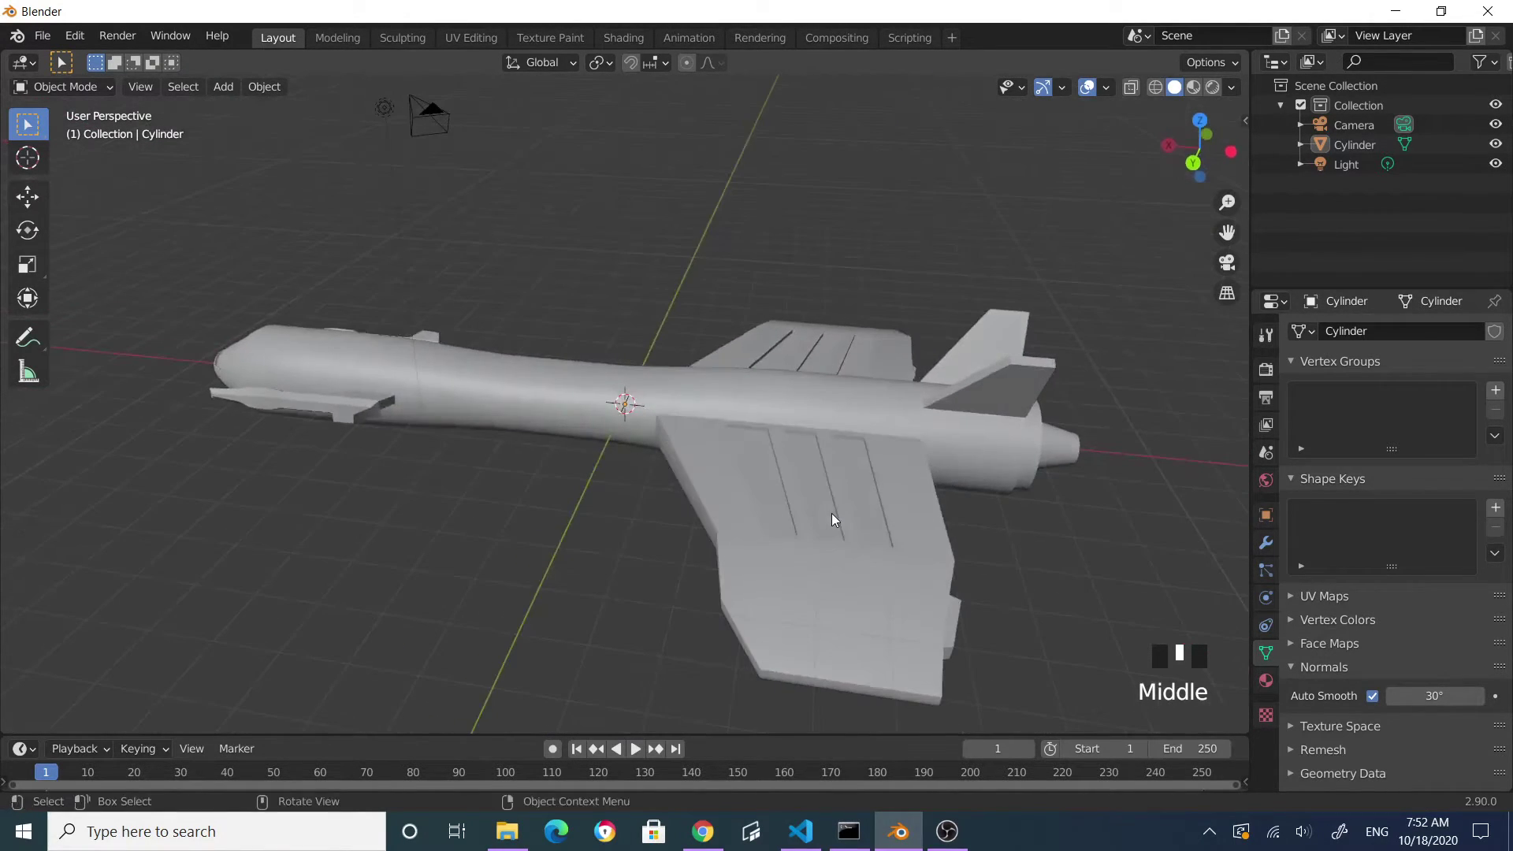
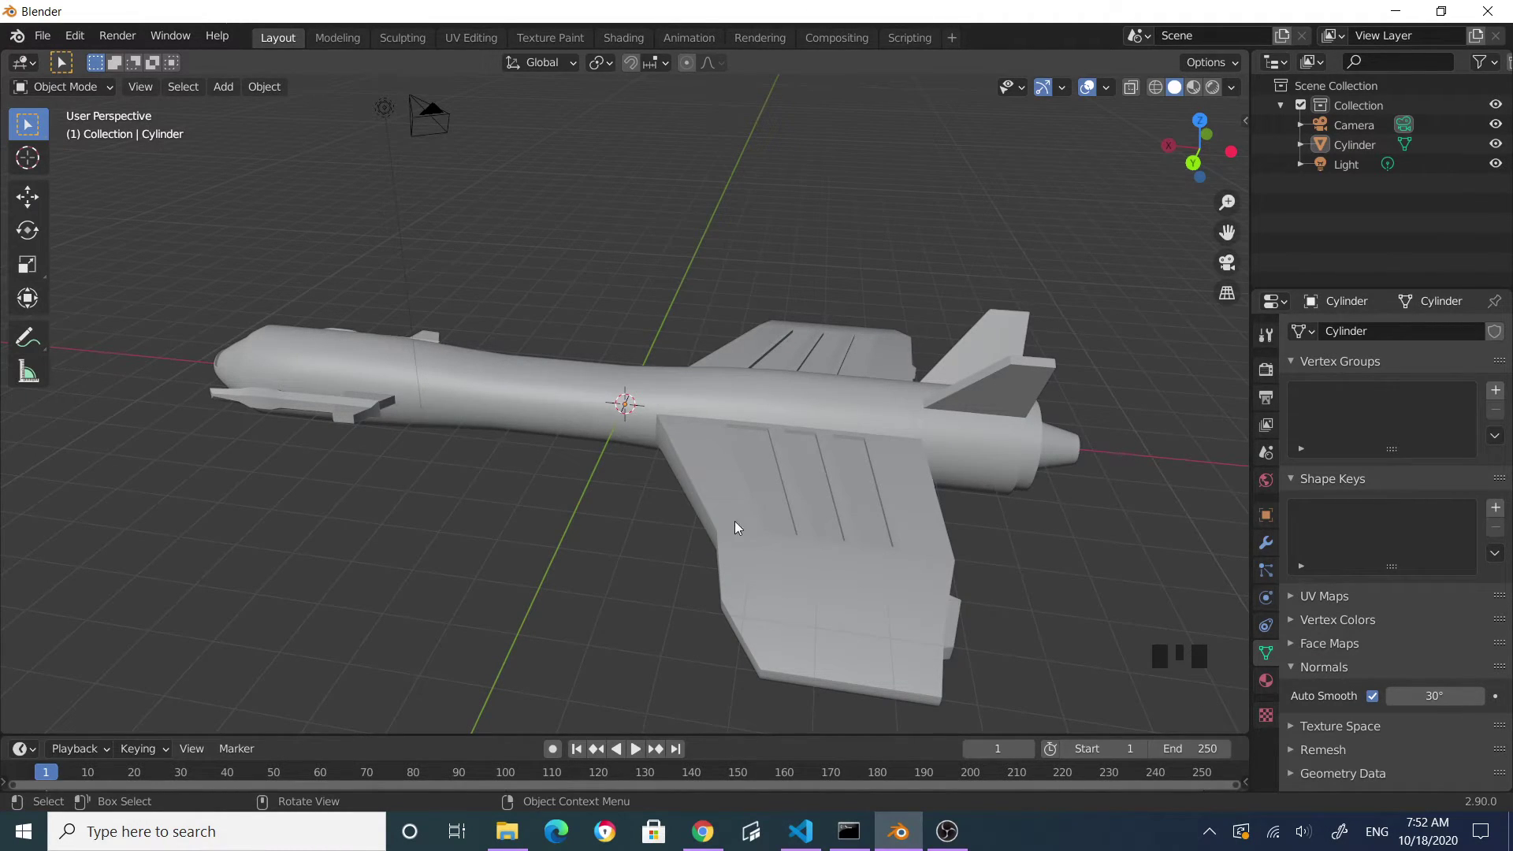
- Switch the viewport to Material Preview shading and examine the hull and wing-edge materials
middle_drag(487, 451, 870, 426)
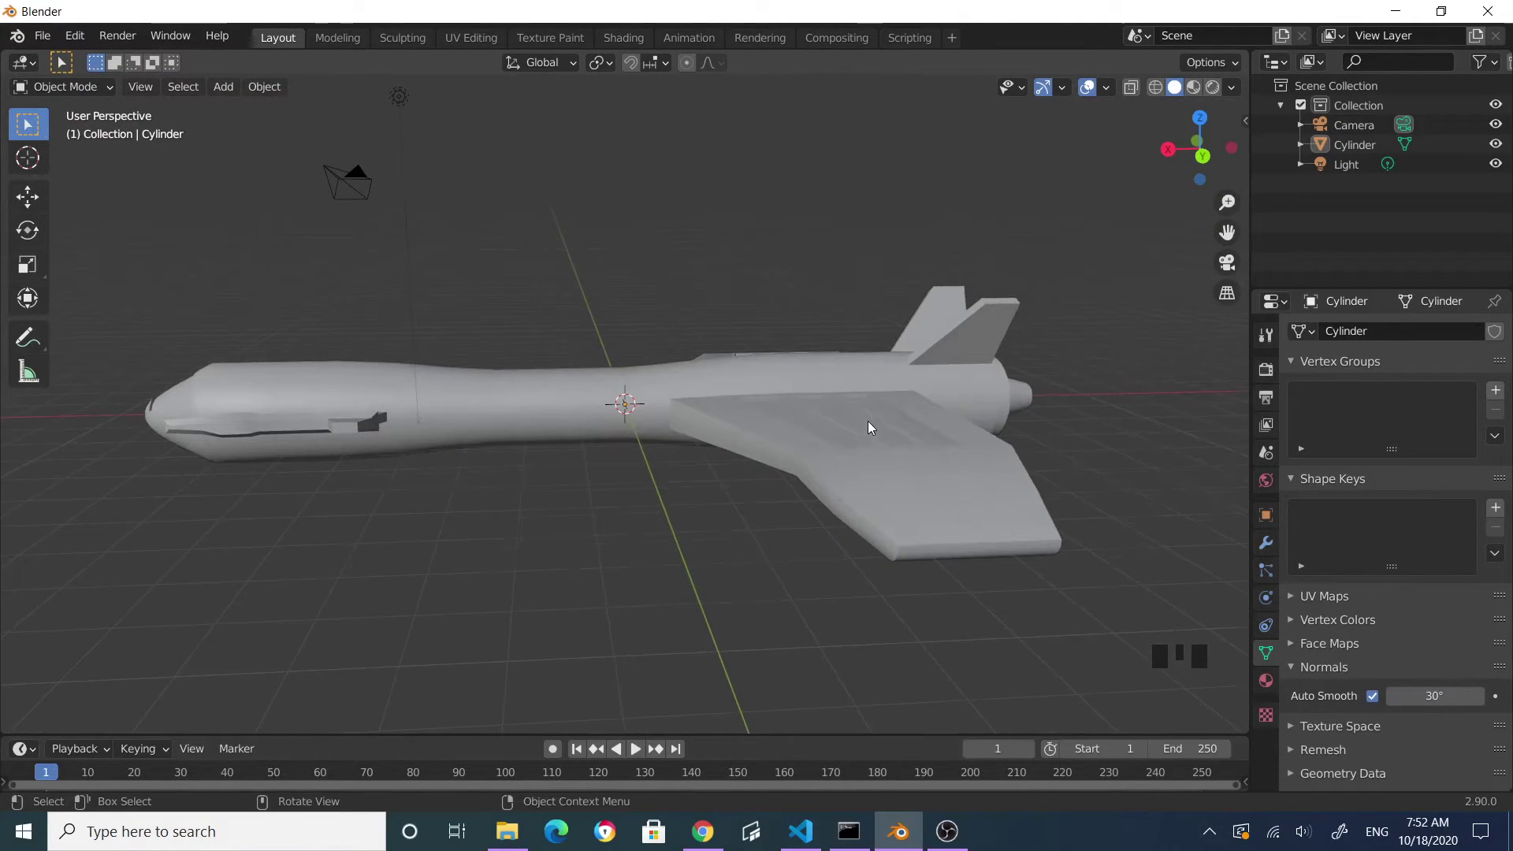
click(1194, 87)
mouse_move(890, 533)
middle_down()
mouse_move(928, 457)
mouse_move(956, 515)
mouse_move(883, 523)
mouse_move(896, 514)
mouse_move(856, 475)
mouse_move(1011, 436)
middle_up()
scroll(933, 513, up, 1)
scroll(895, 513, down, 2)
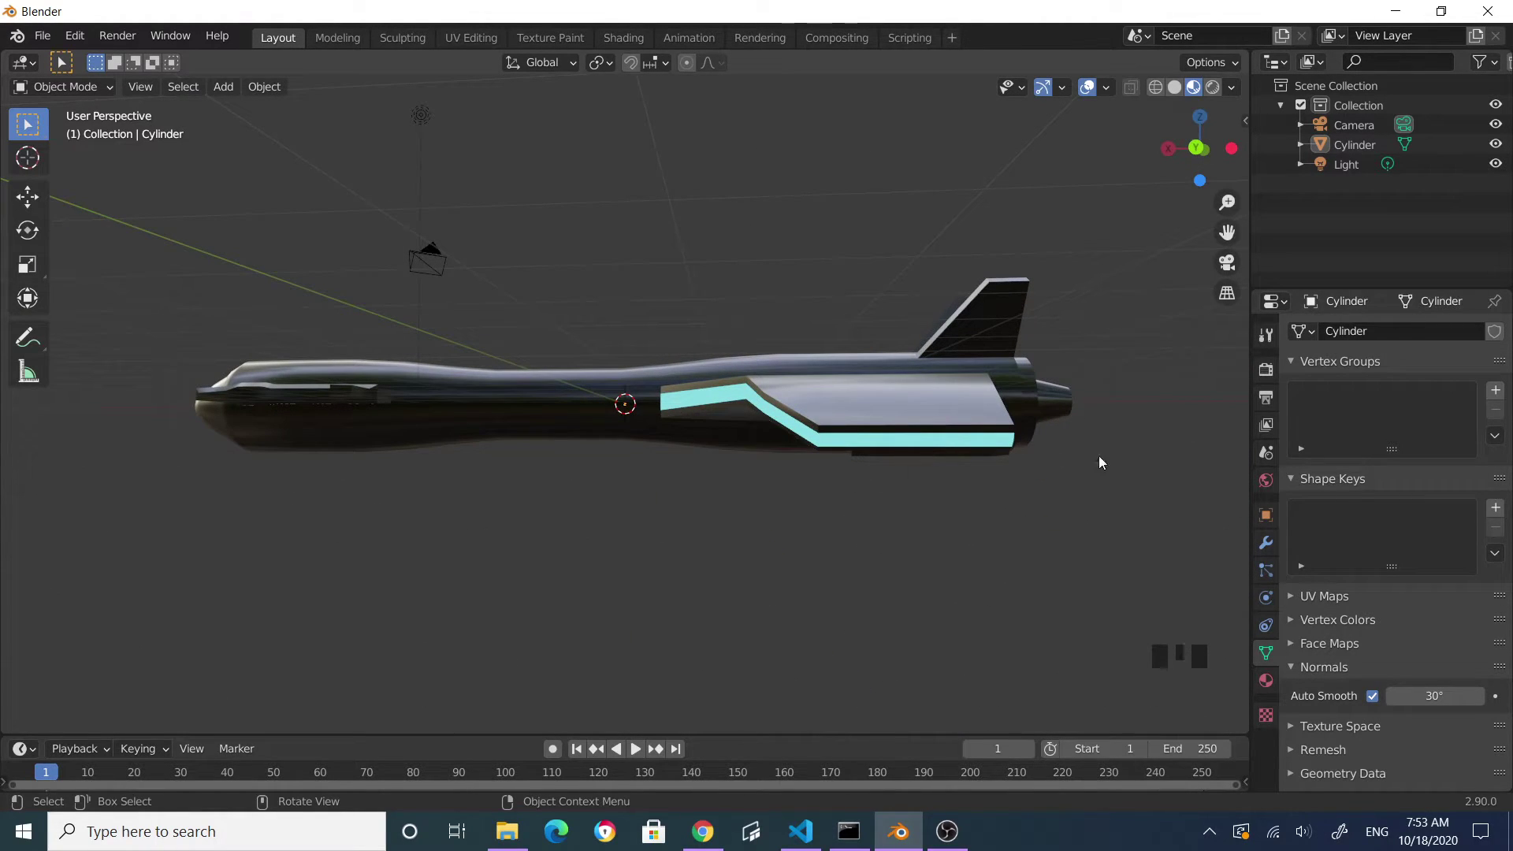
middle_drag(888, 490, 793, 622)
- Put the ship in Edit Mode and return the viewport to Solid shading with the nose in view
click(793, 622)
key(Tab)
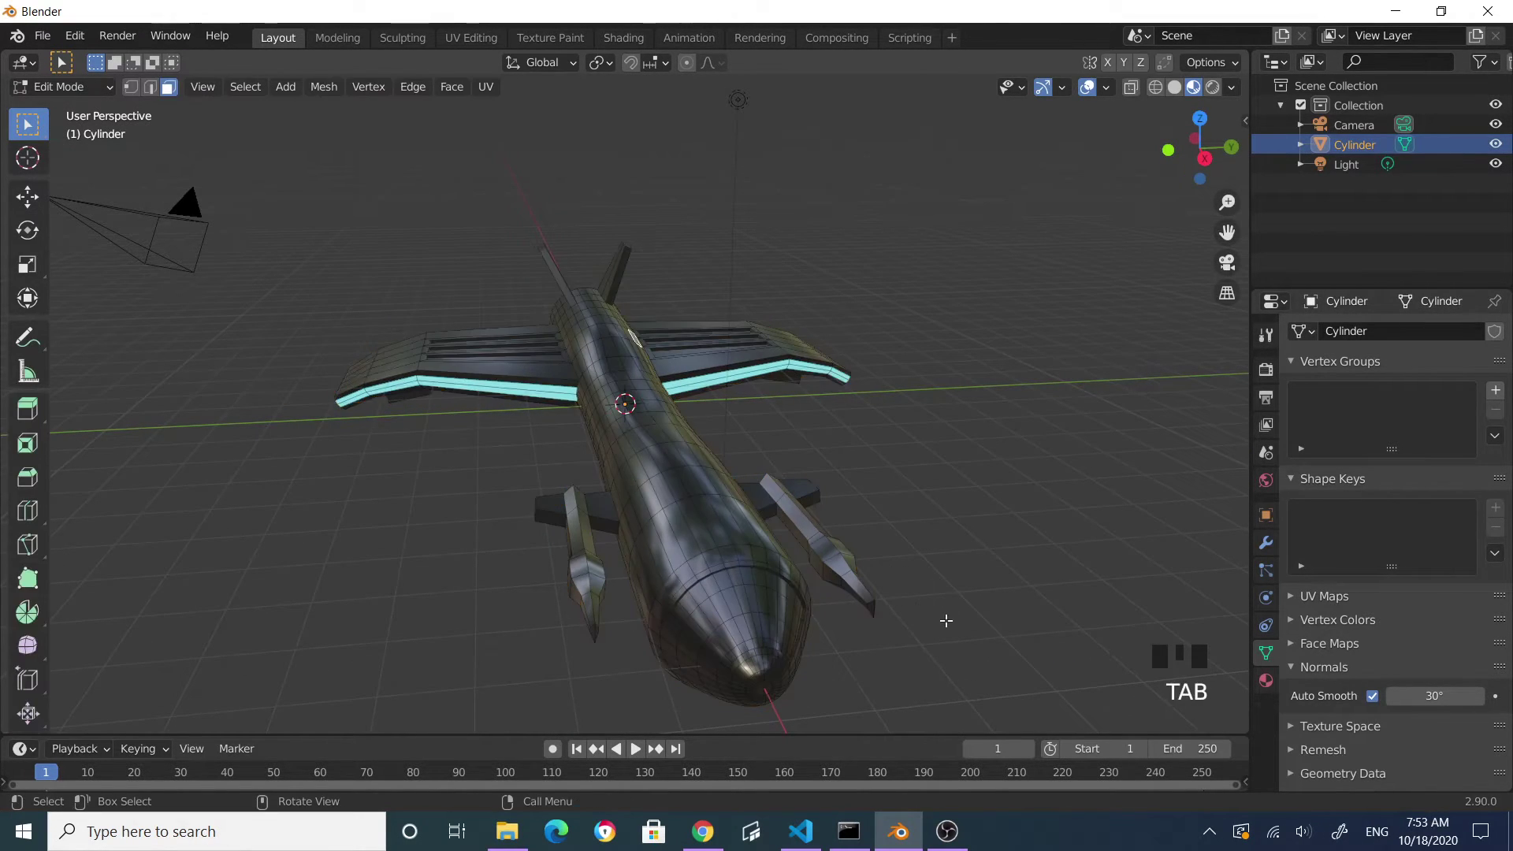
middle_drag(945, 620, 885, 607)
click(536, 532)
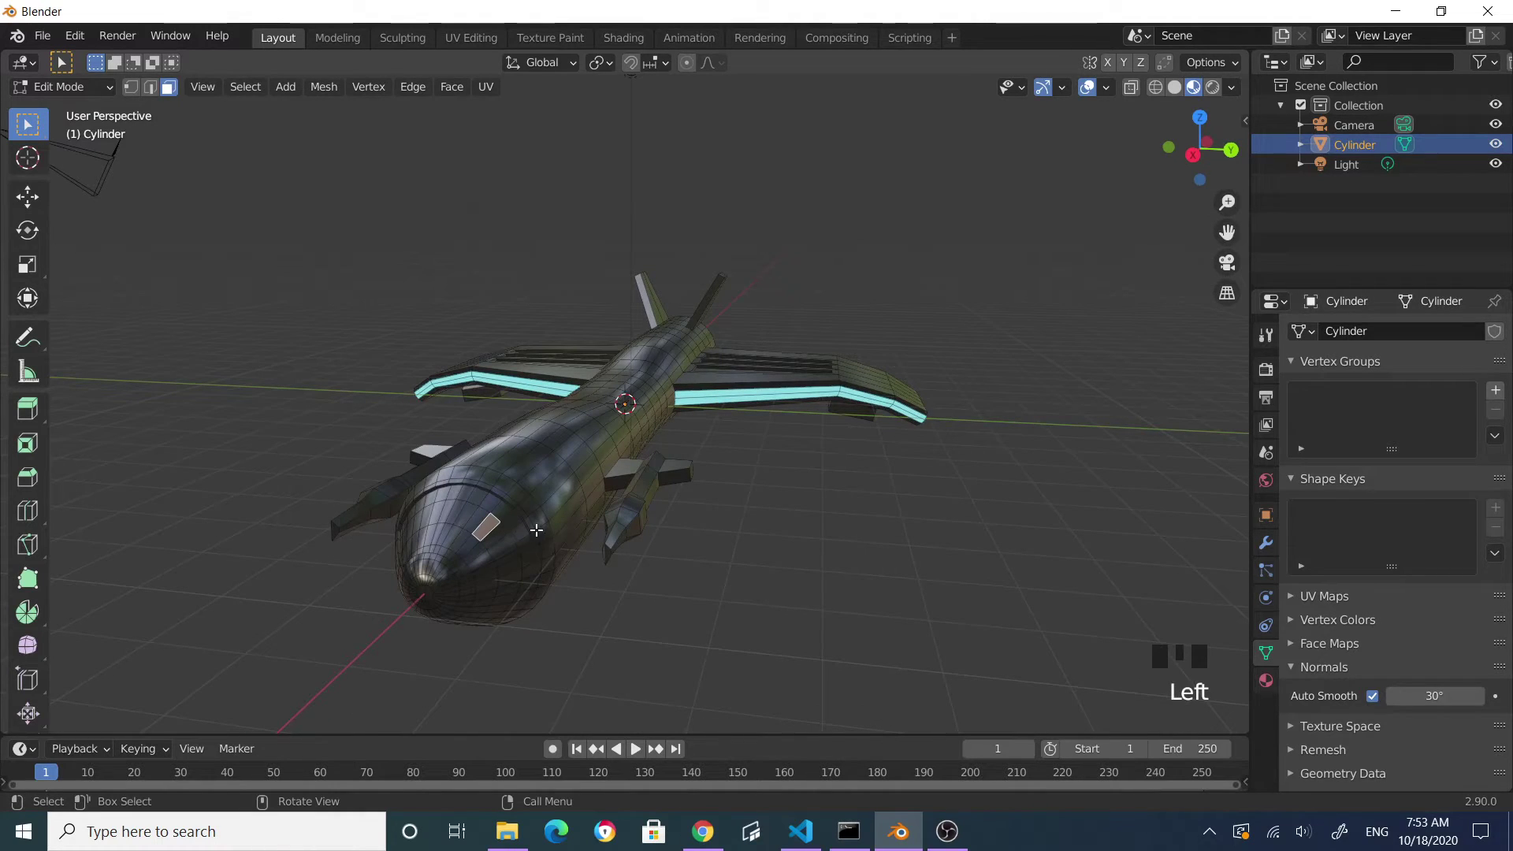
middle_drag(536, 530, 684, 572)
scroll(685, 572, up, 2)
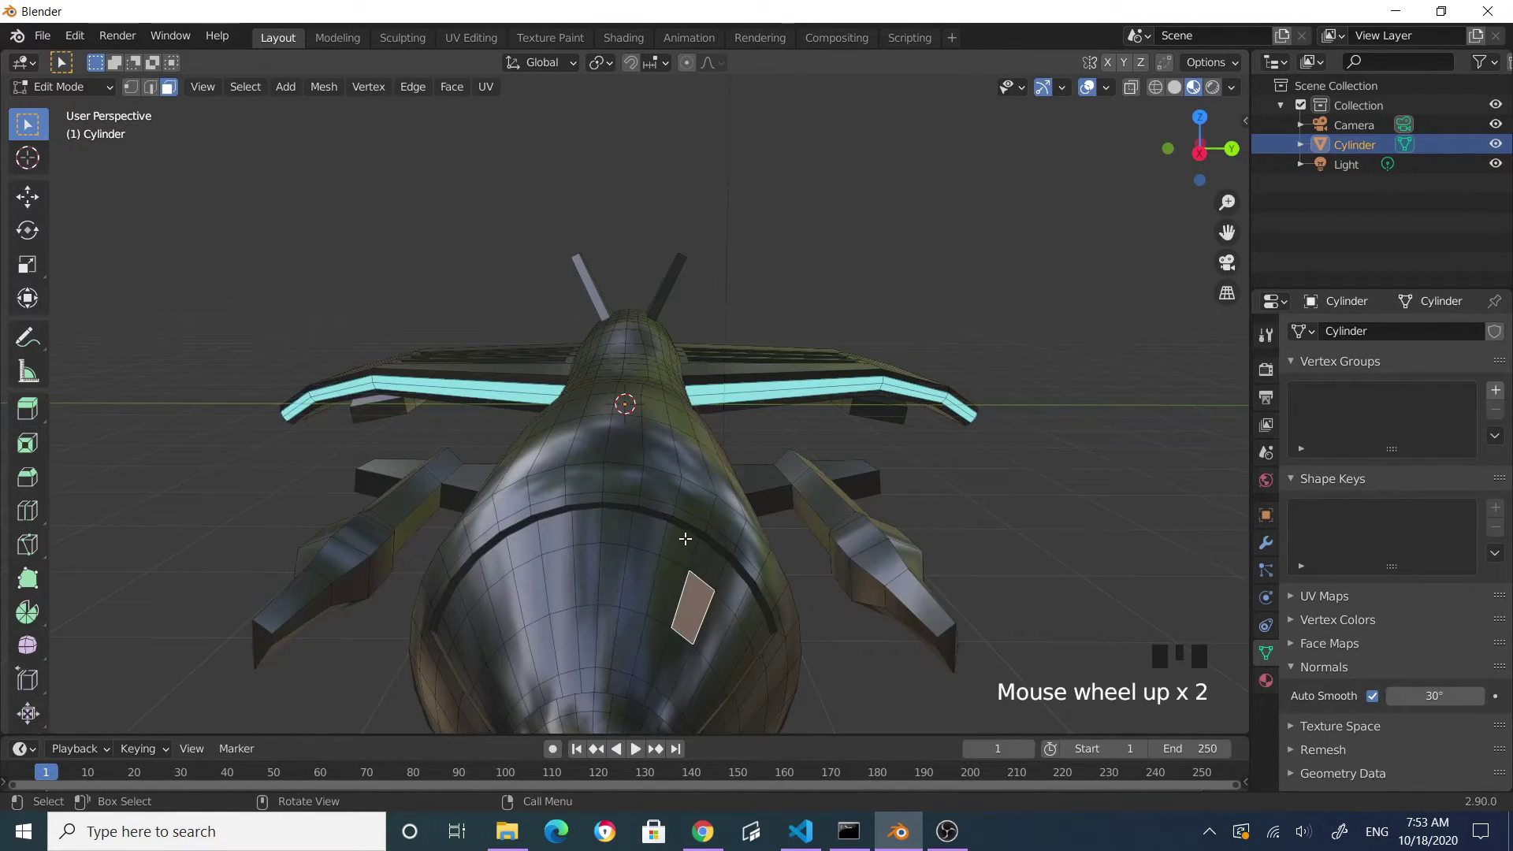
middle_drag(664, 502, 207, 618)
middle_drag(294, 583, 340, 577)
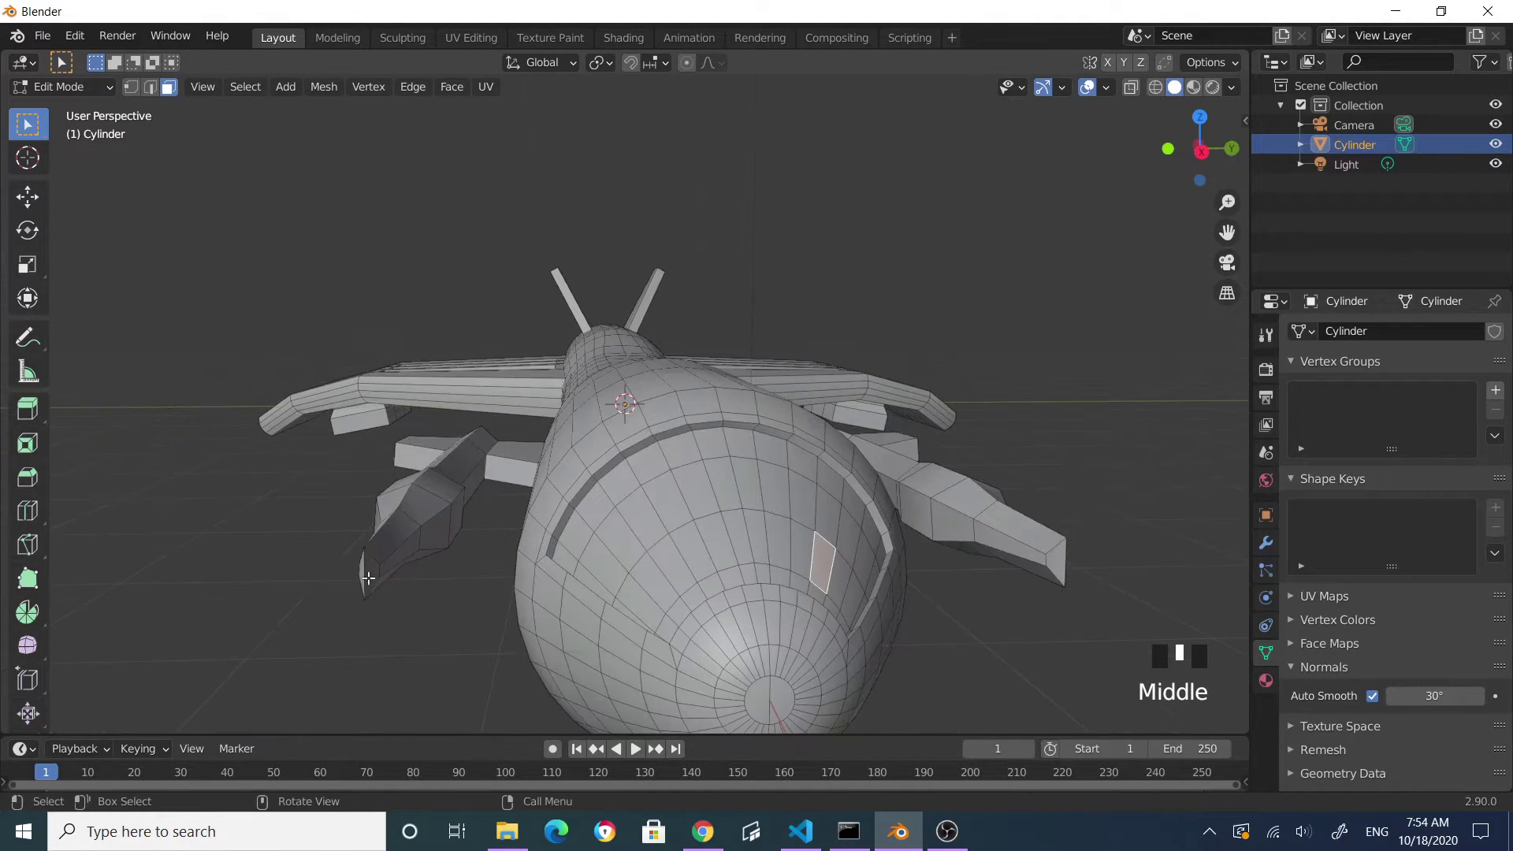
middle_drag(718, 528, 655, 593)
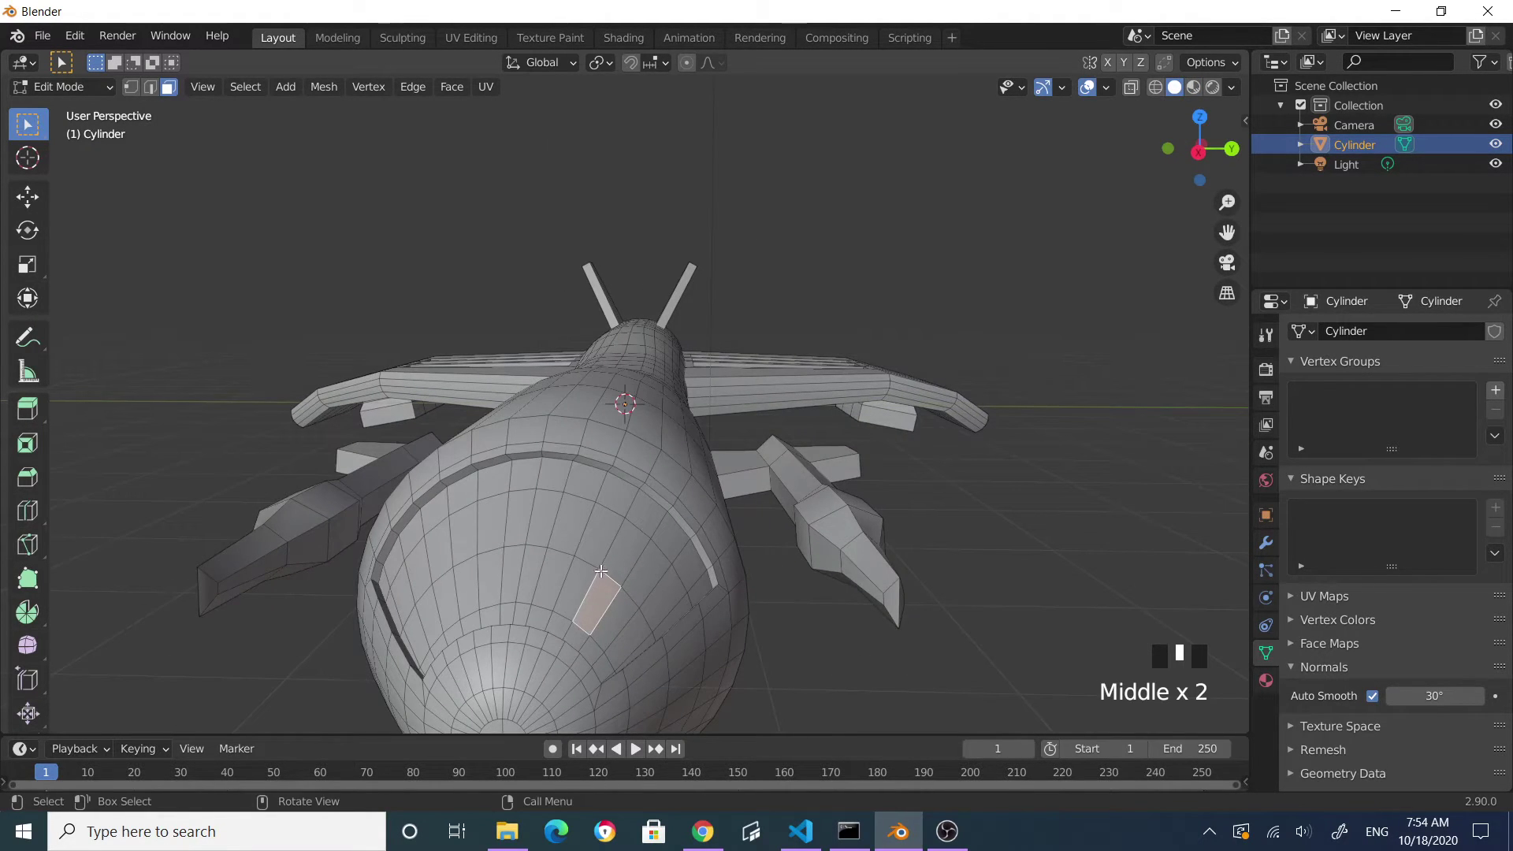
- Circle-select the main area of faces inside the cockpit window outline on the nose
key(c)
mouse_move(404, 576)
mouse_down()
mouse_move(473, 538)
mouse_move(555, 524)
mouse_move(661, 570)
mouse_move(626, 510)
mouse_move(551, 507)
mouse_up()
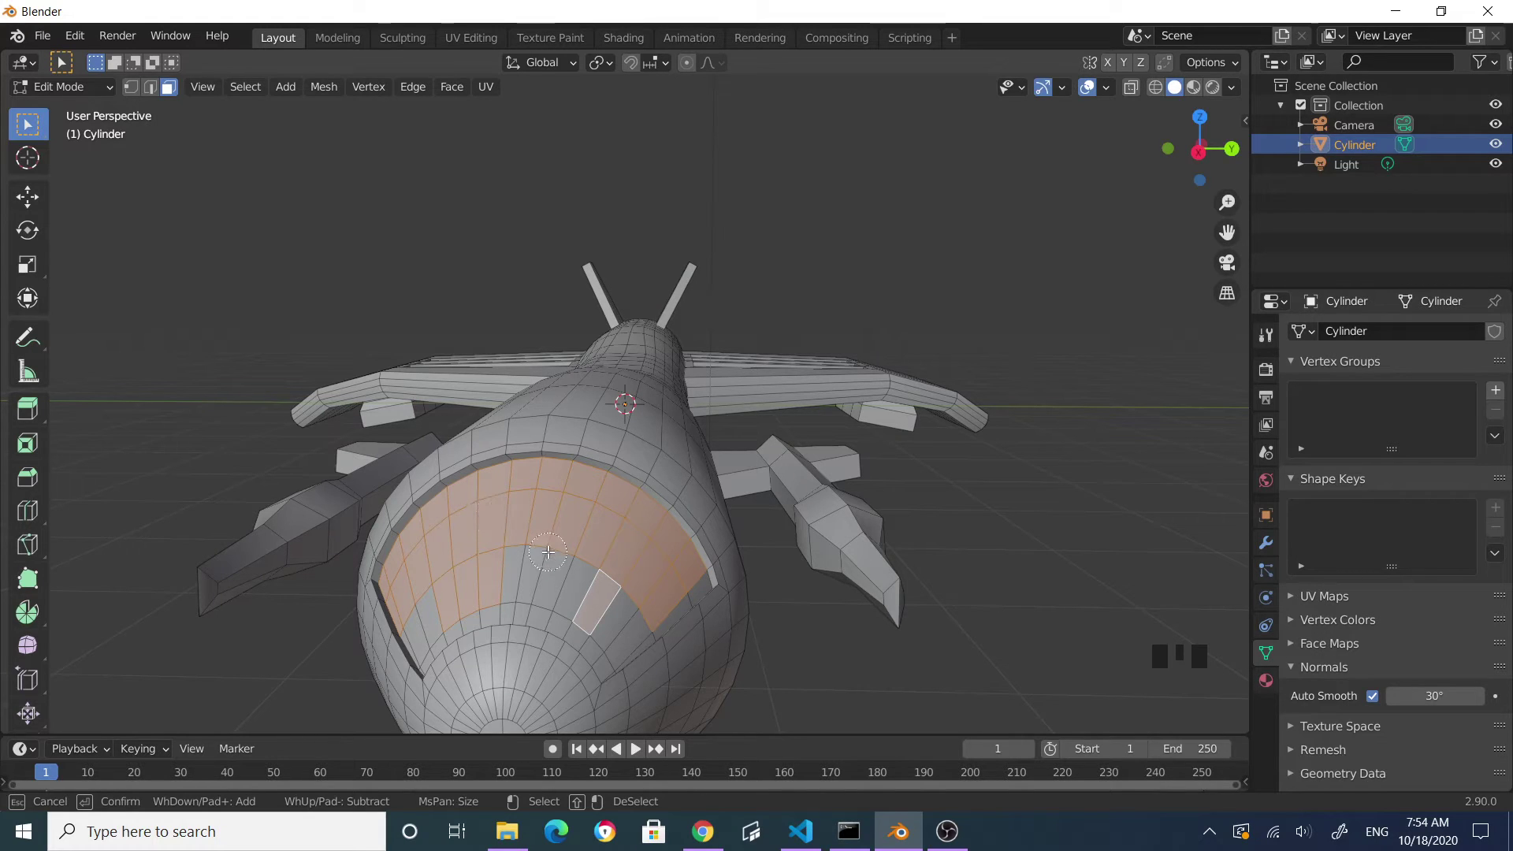
mouse_move(494, 567)
mouse_down()
mouse_move(607, 623)
mouse_move(623, 608)
mouse_up()
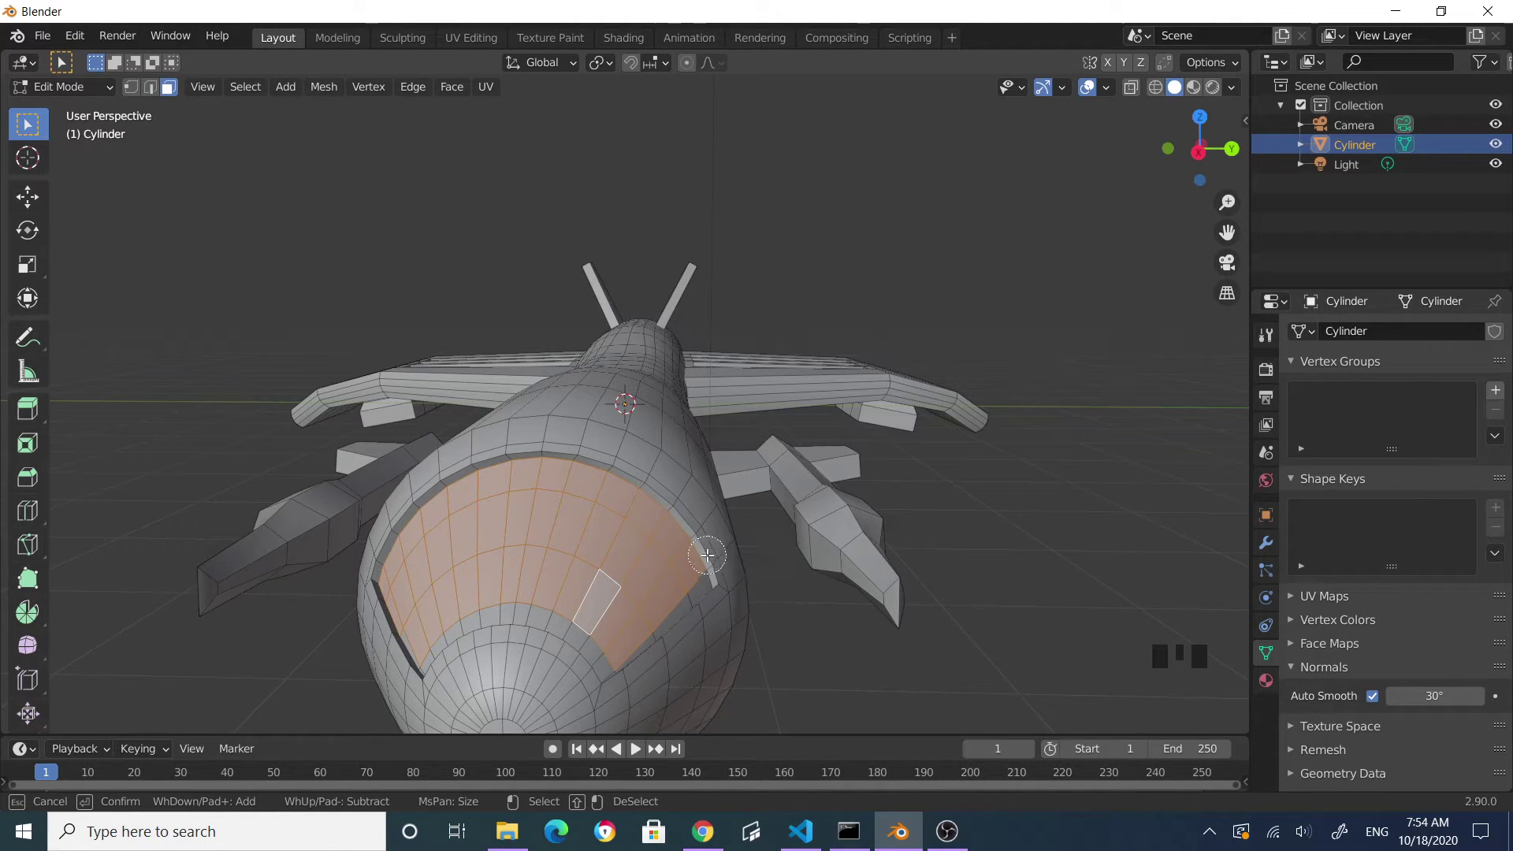
key(Escape)
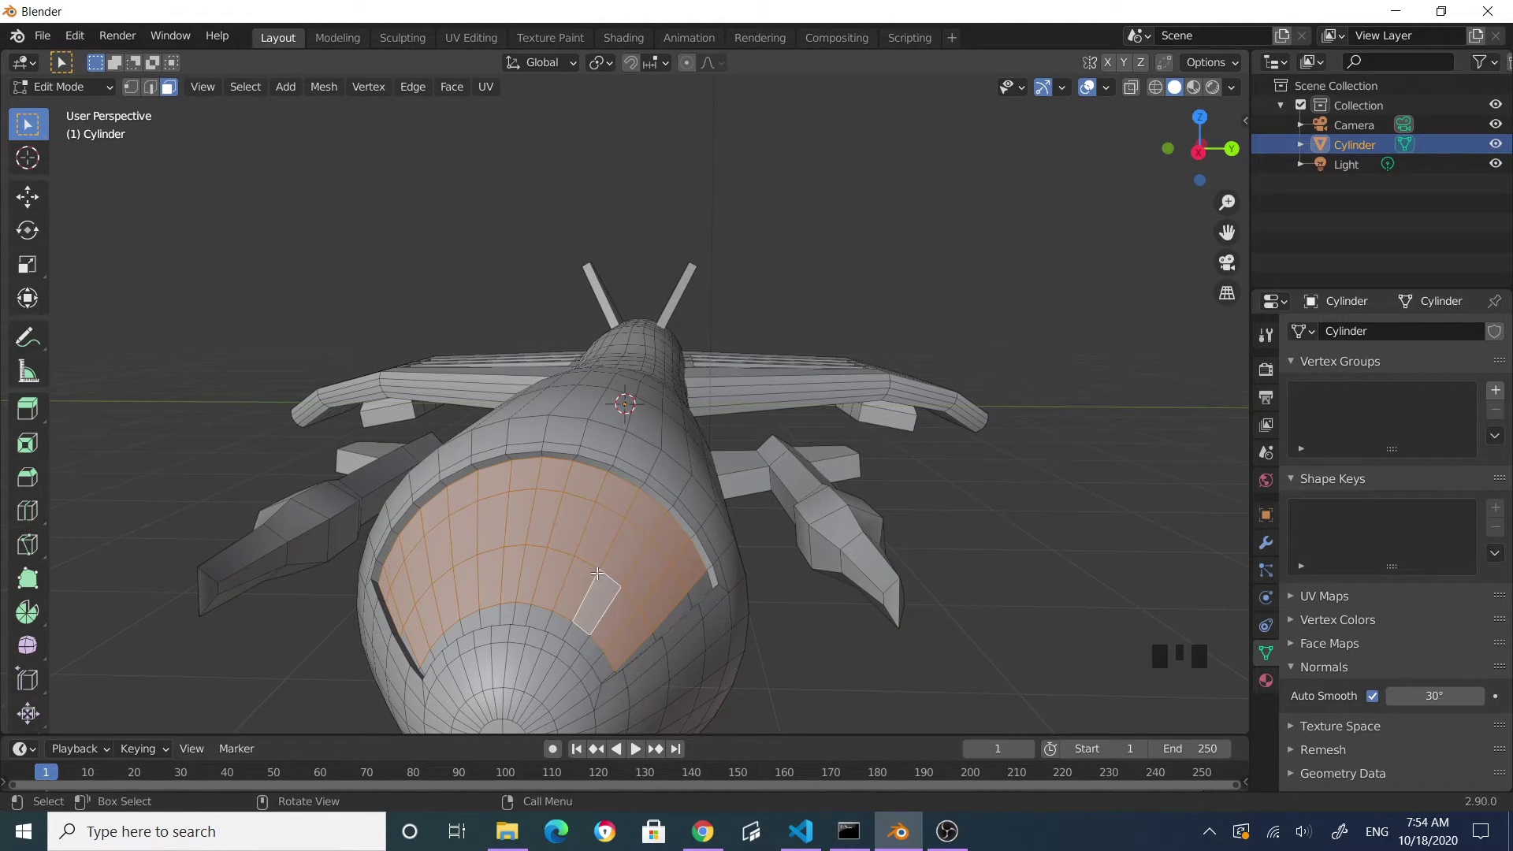
- Add the remaining faces along the front and side edges of the cockpit window to the selection
shift+click(520, 614)
shift+click(521, 614)
shift+click(700, 589)
shift+click(660, 640)
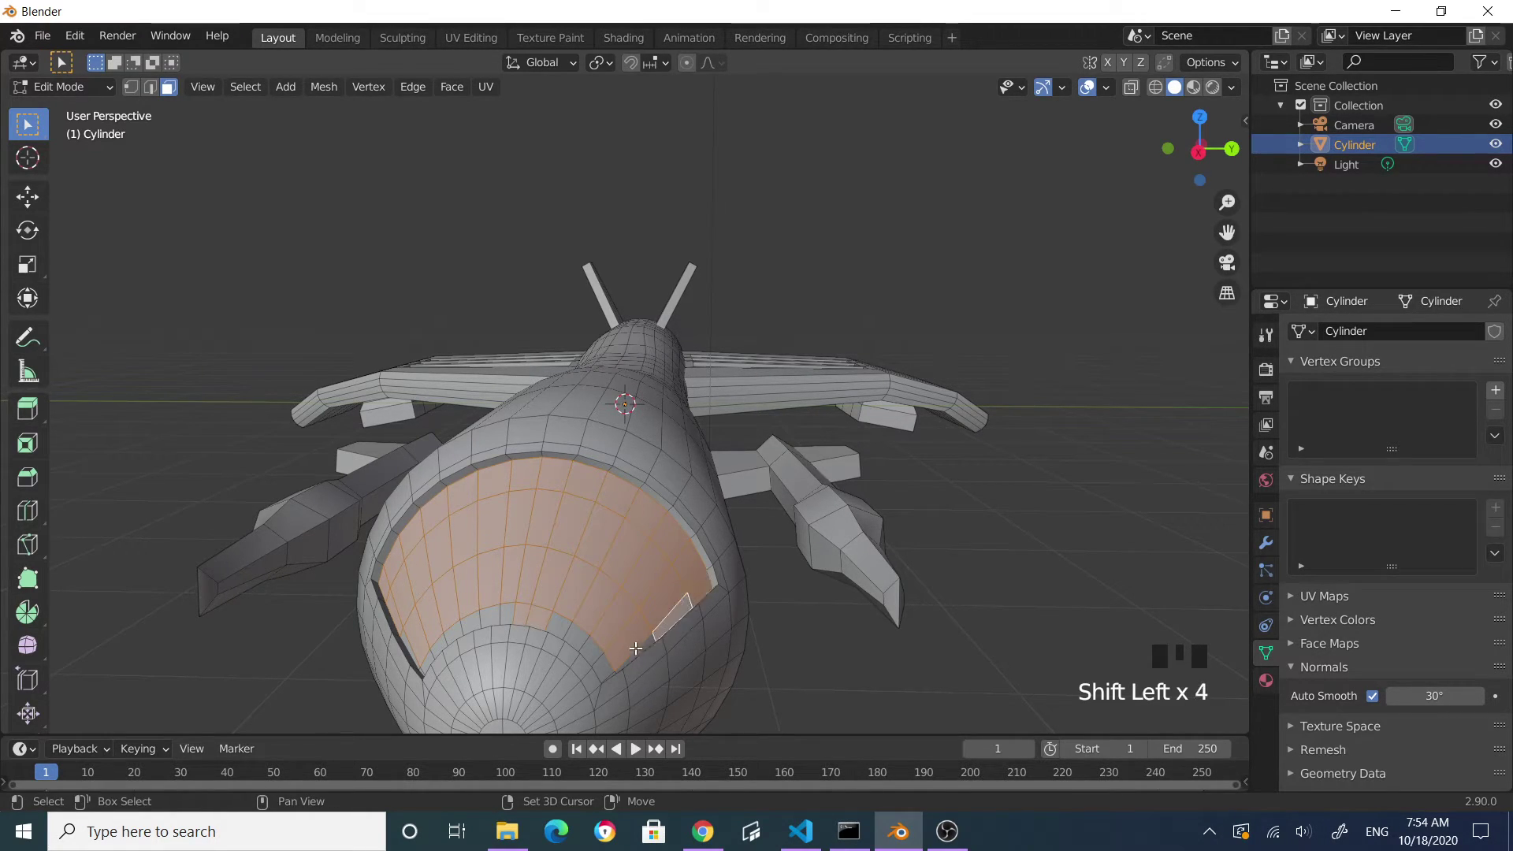
shift+click(619, 661)
shift+click(599, 664)
shift+click(579, 645)
shift+click(533, 622)
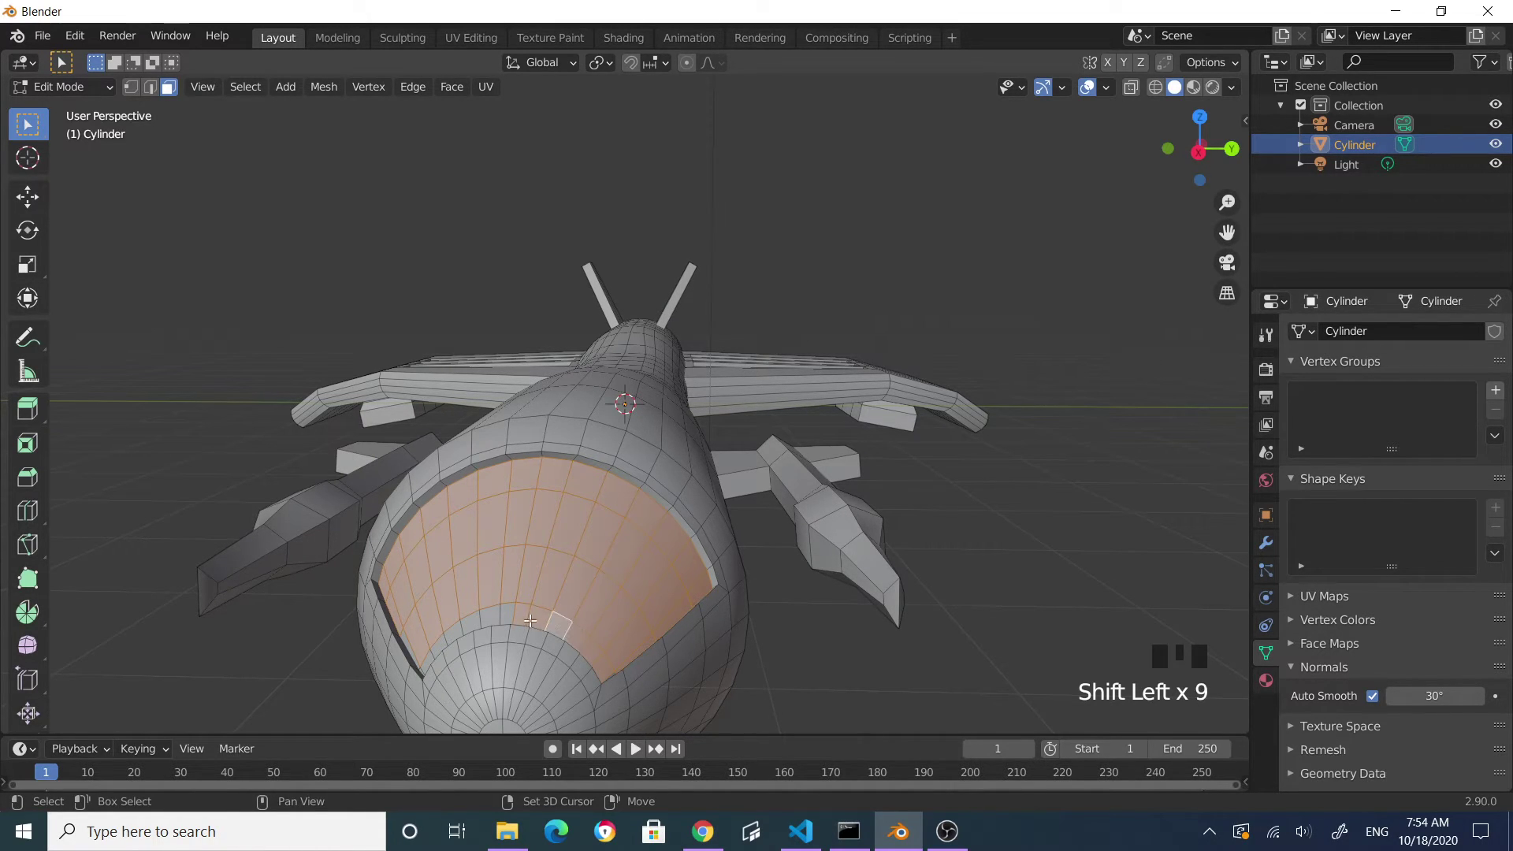
shift+click(505, 613)
shift+click(485, 620)
shift+click(457, 629)
shift+click(436, 643)
shift+click(441, 653)
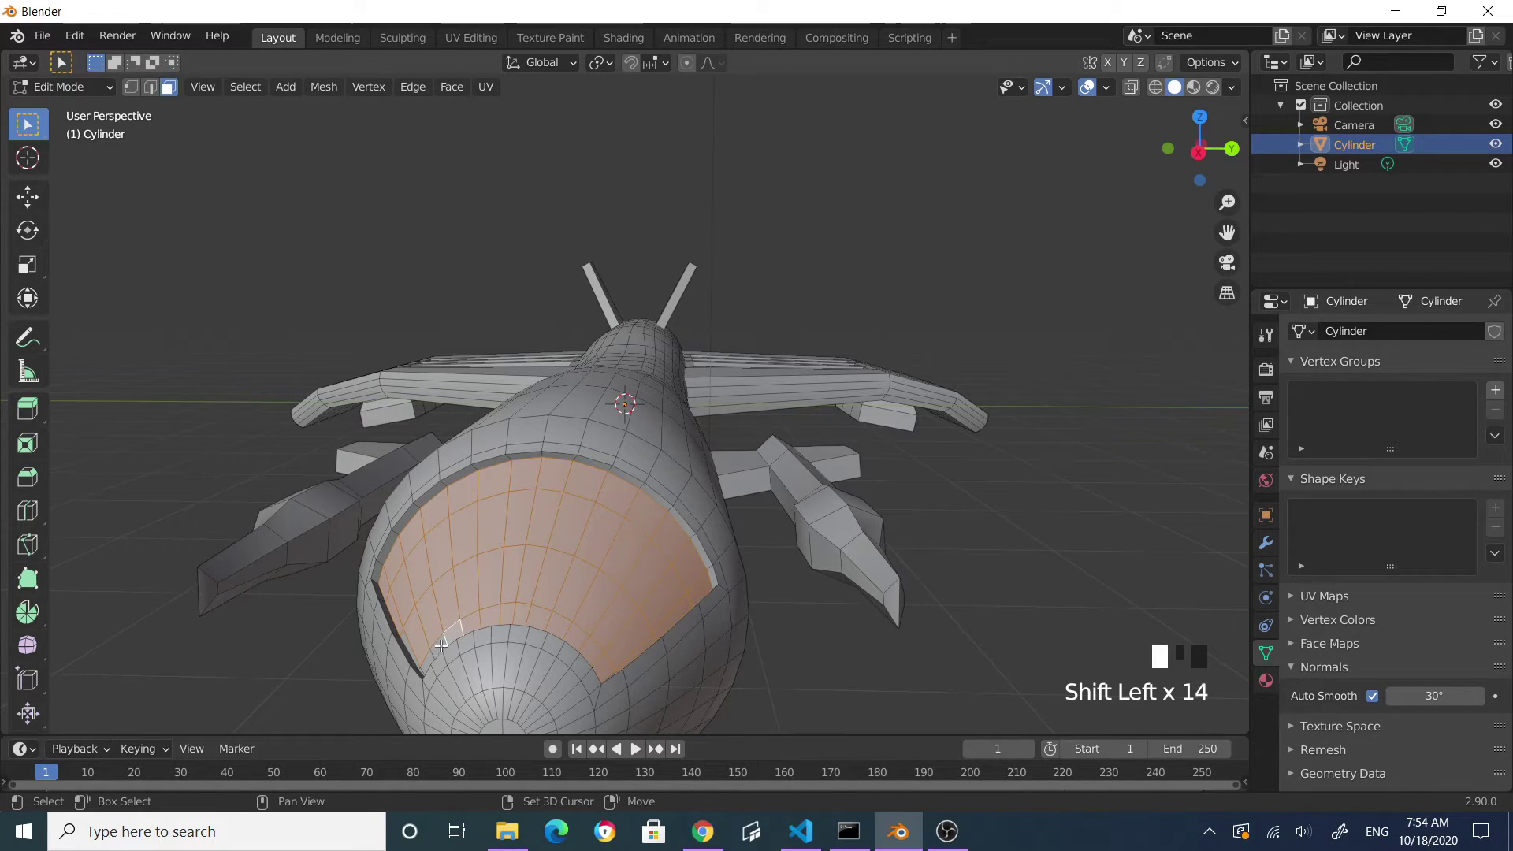
shift+click(418, 659)
shift+click(410, 650)
- Add a third material slot, assign it to the selected cockpit window faces and create a new material in it
middle_drag(674, 626, 549, 617)
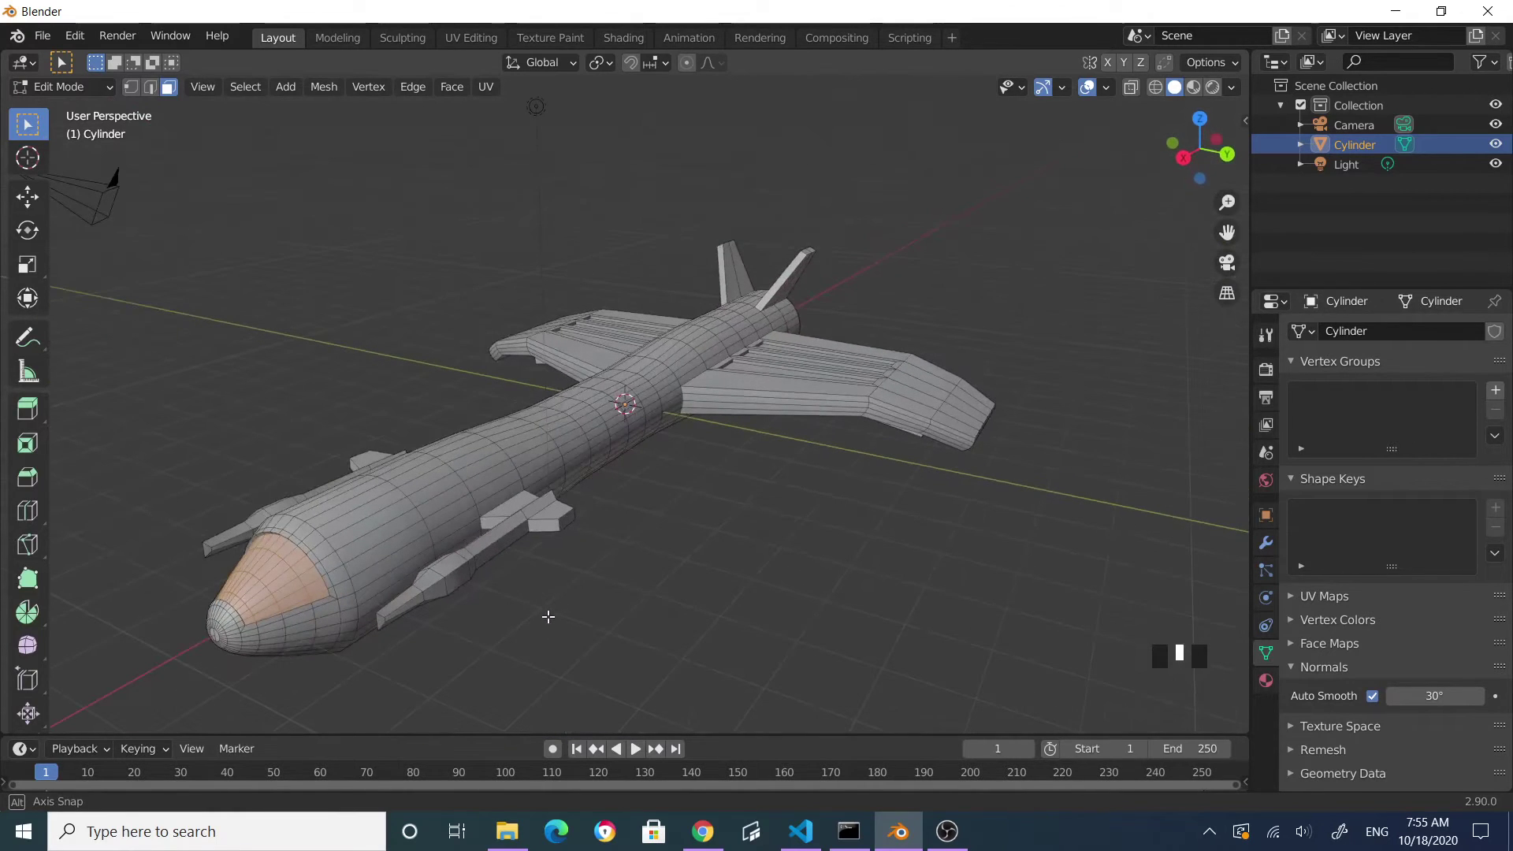
scroll(230, 643, up, 2)
scroll(250, 636, down, 2)
middle_drag(250, 635, 404, 588)
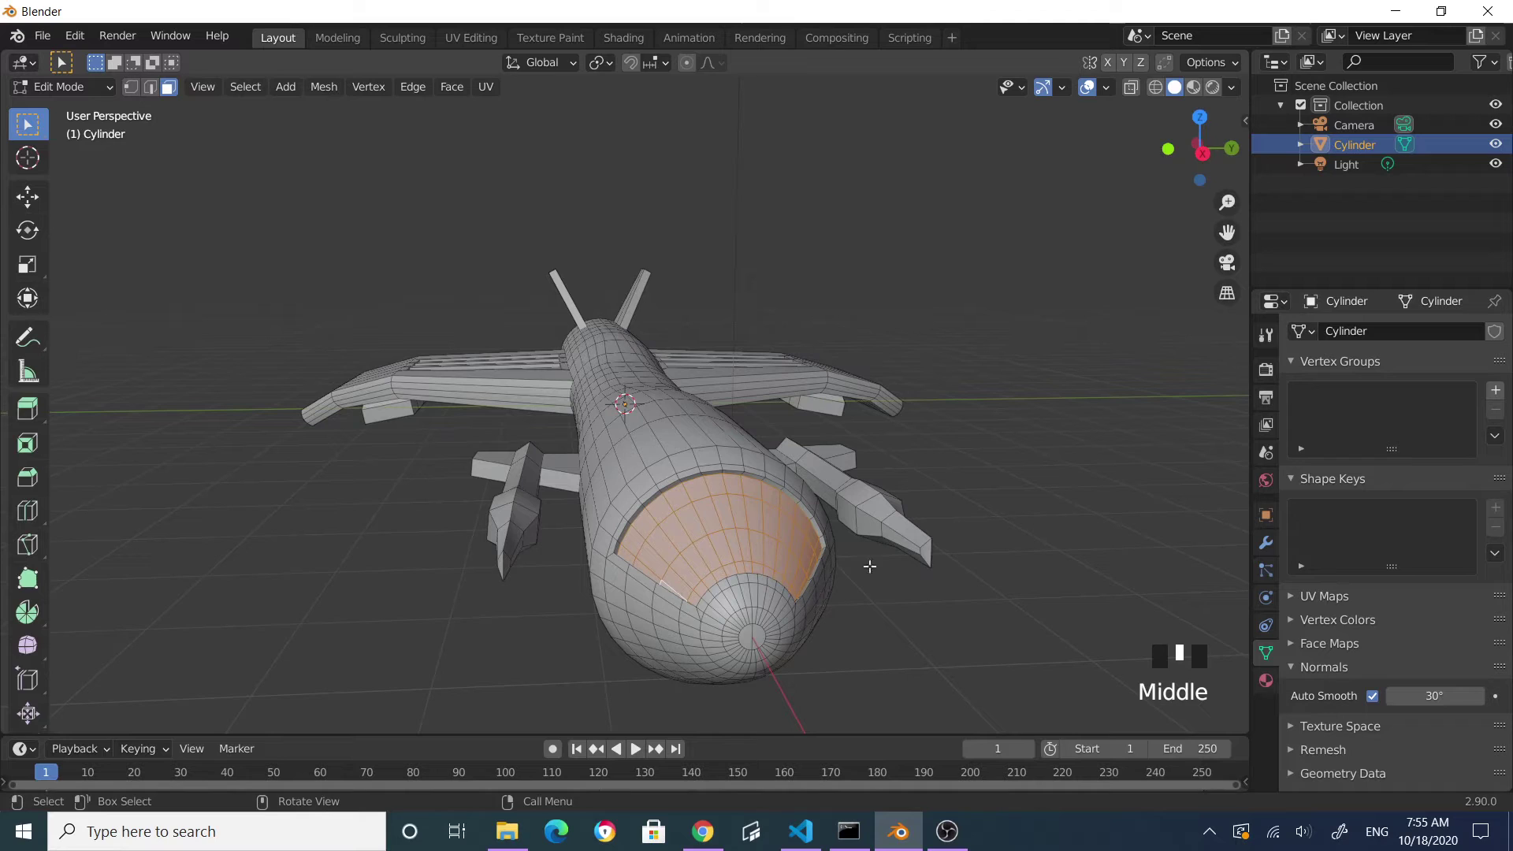
click(1265, 680)
click(1496, 334)
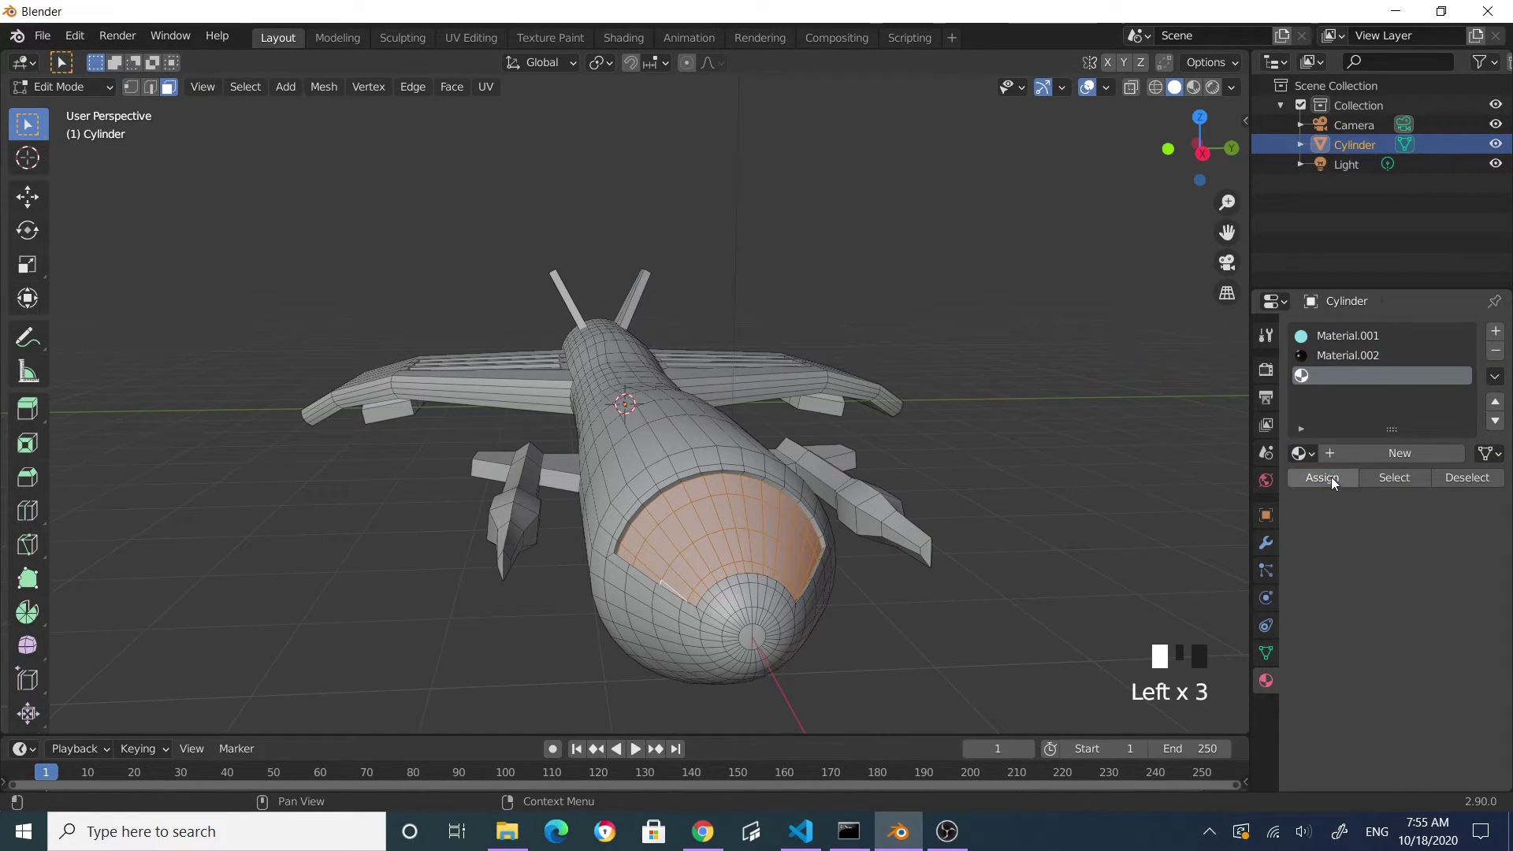
click(1407, 456)
- Set the cockpit window material's base colour to light blue
click(1441, 677)
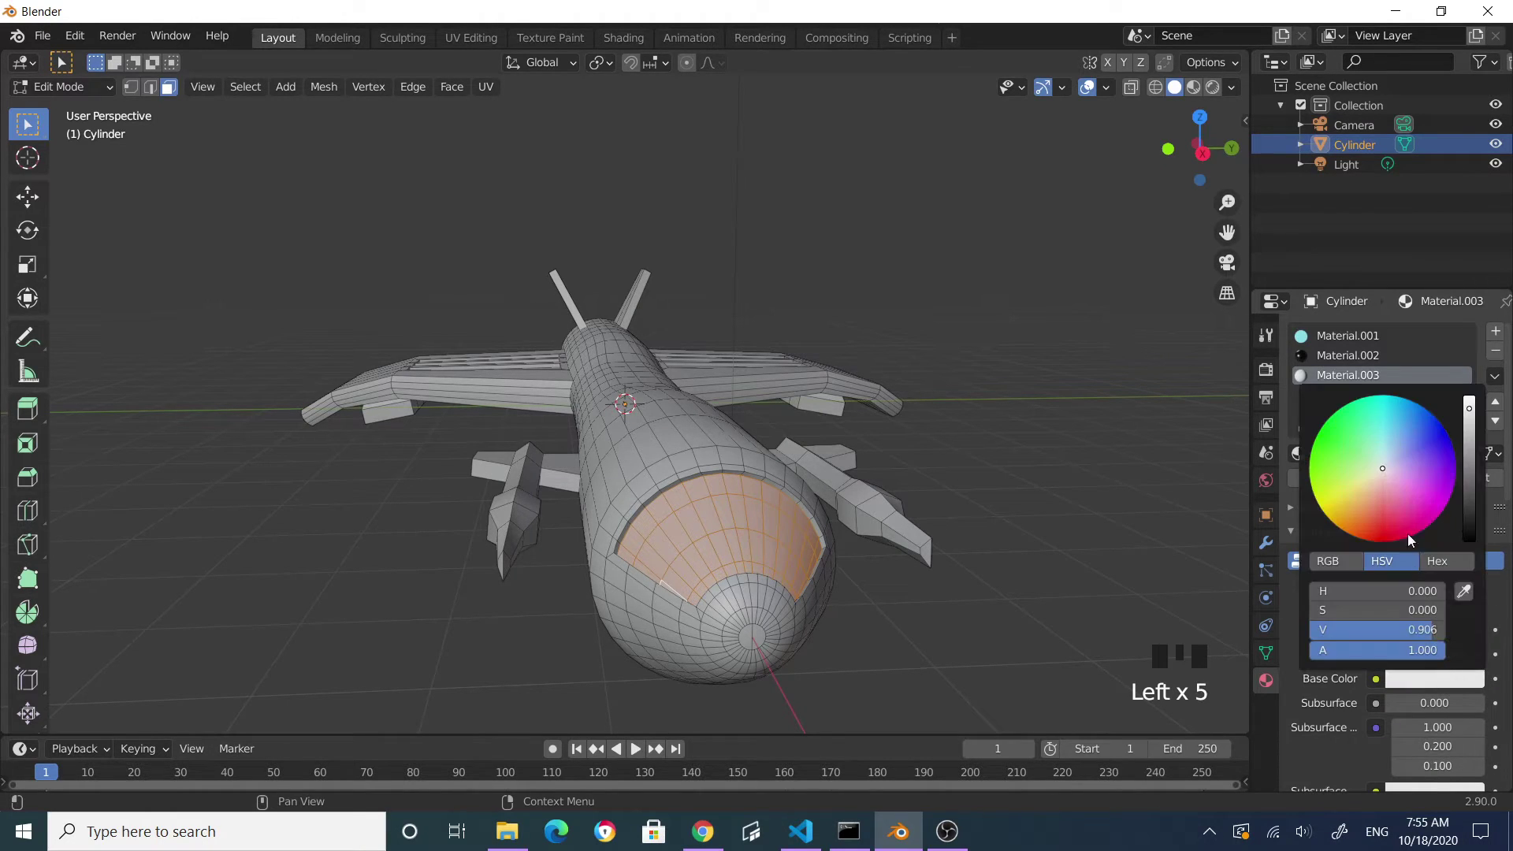
click(1387, 461)
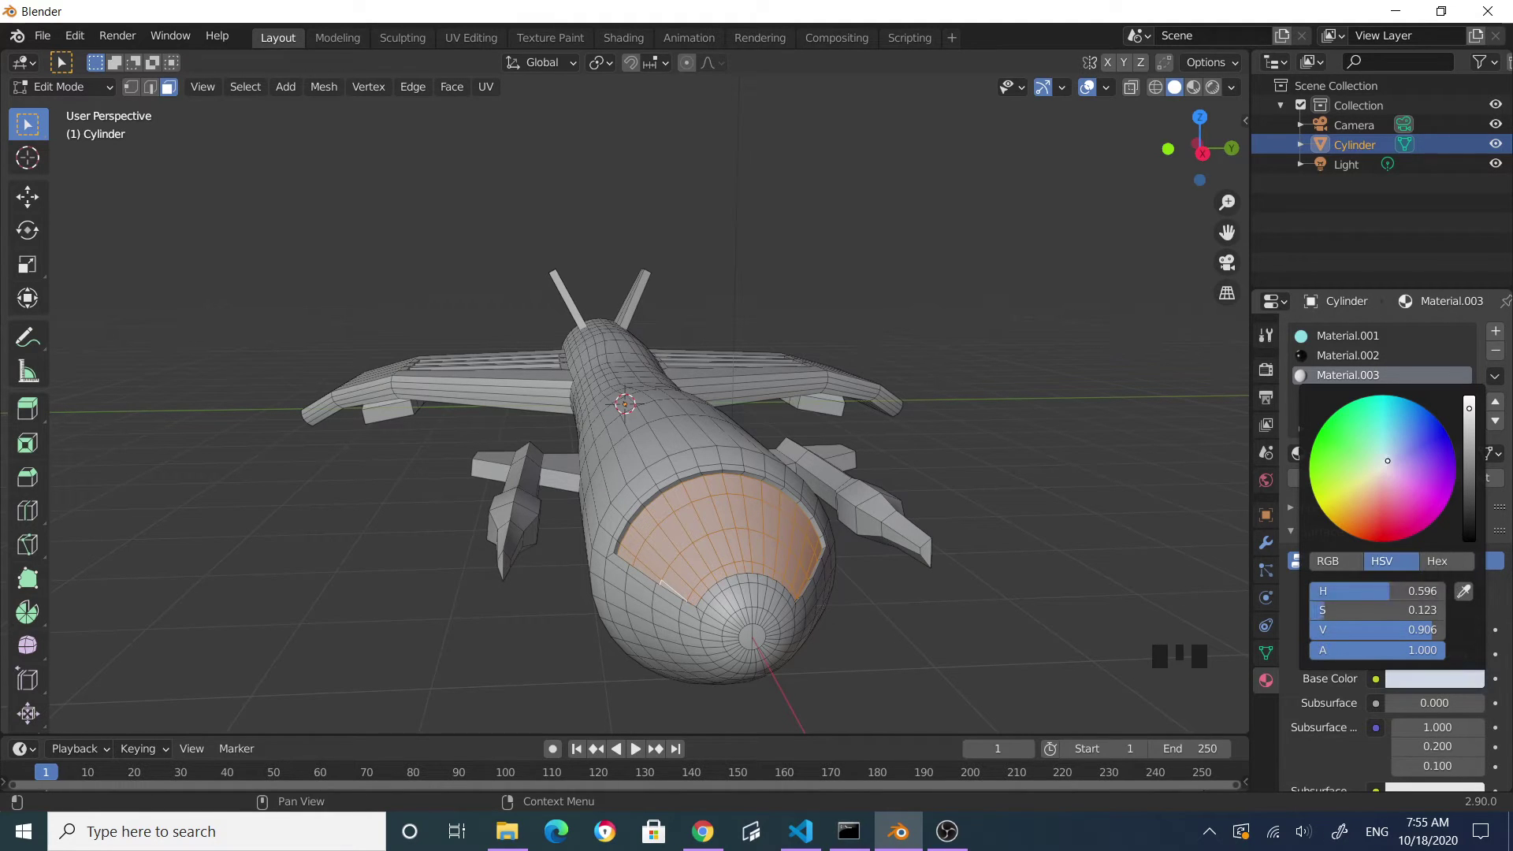
drag(1388, 460, 1388, 446)
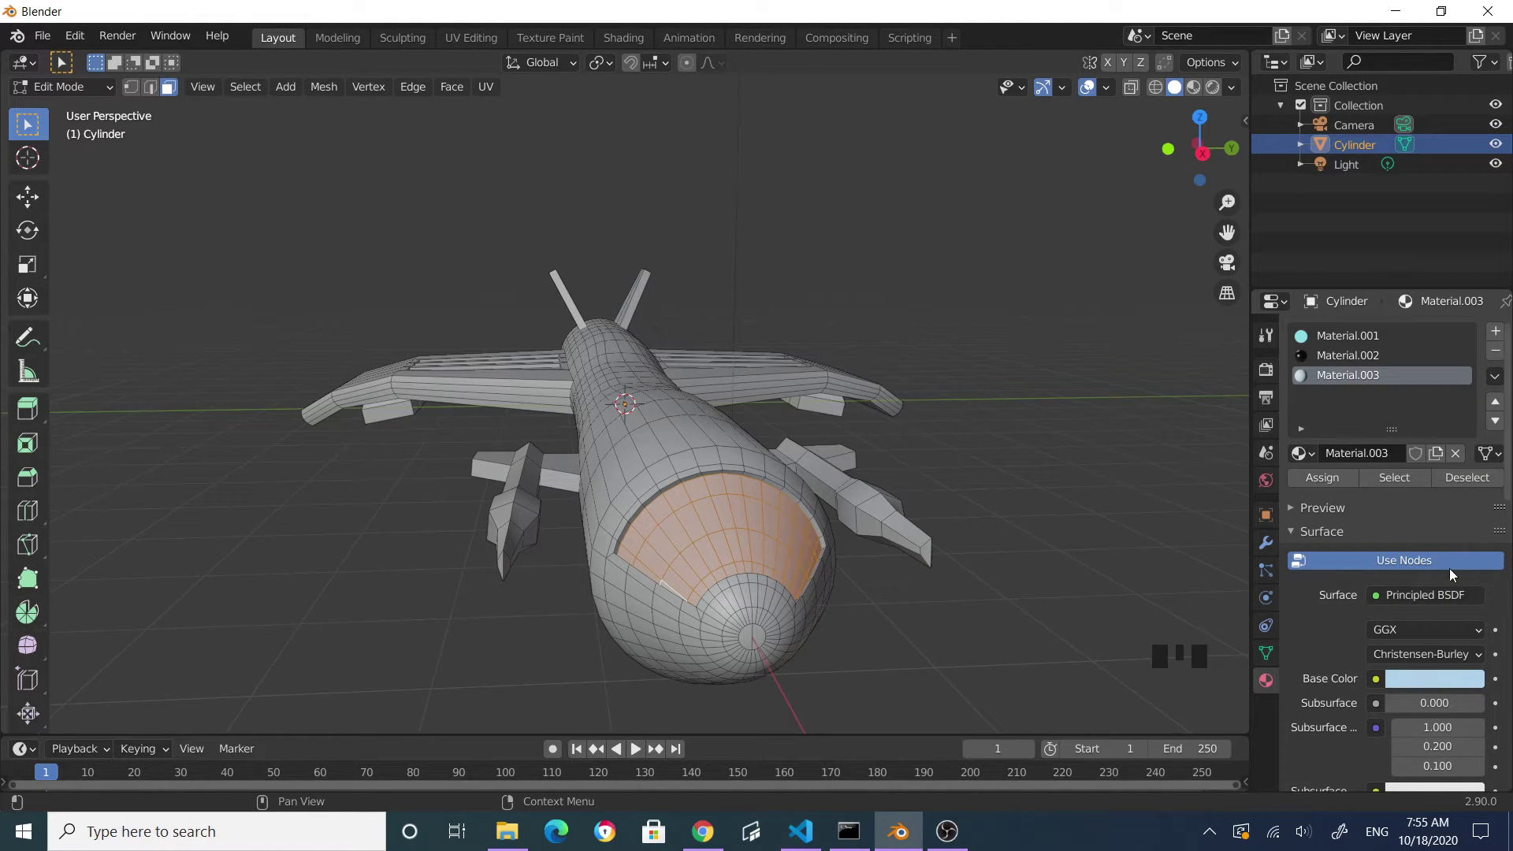
- Set the cockpit window material's transmission to 1.000 and its IOR to 1.1
click(1437, 595)
click(1431, 592)
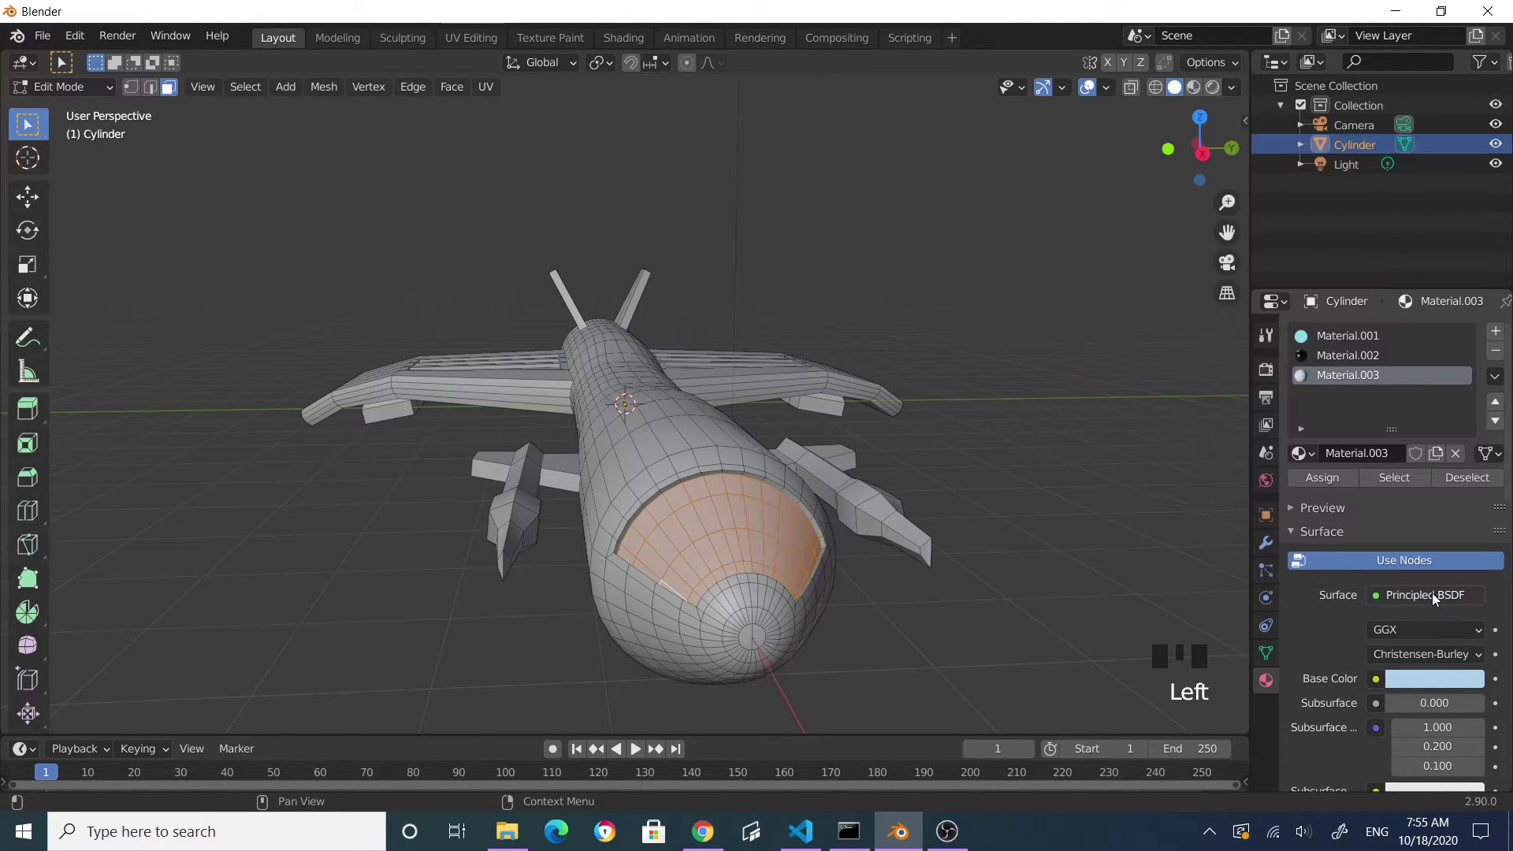
scroll(1406, 641, down, 7)
scroll(1406, 641, down, 7)
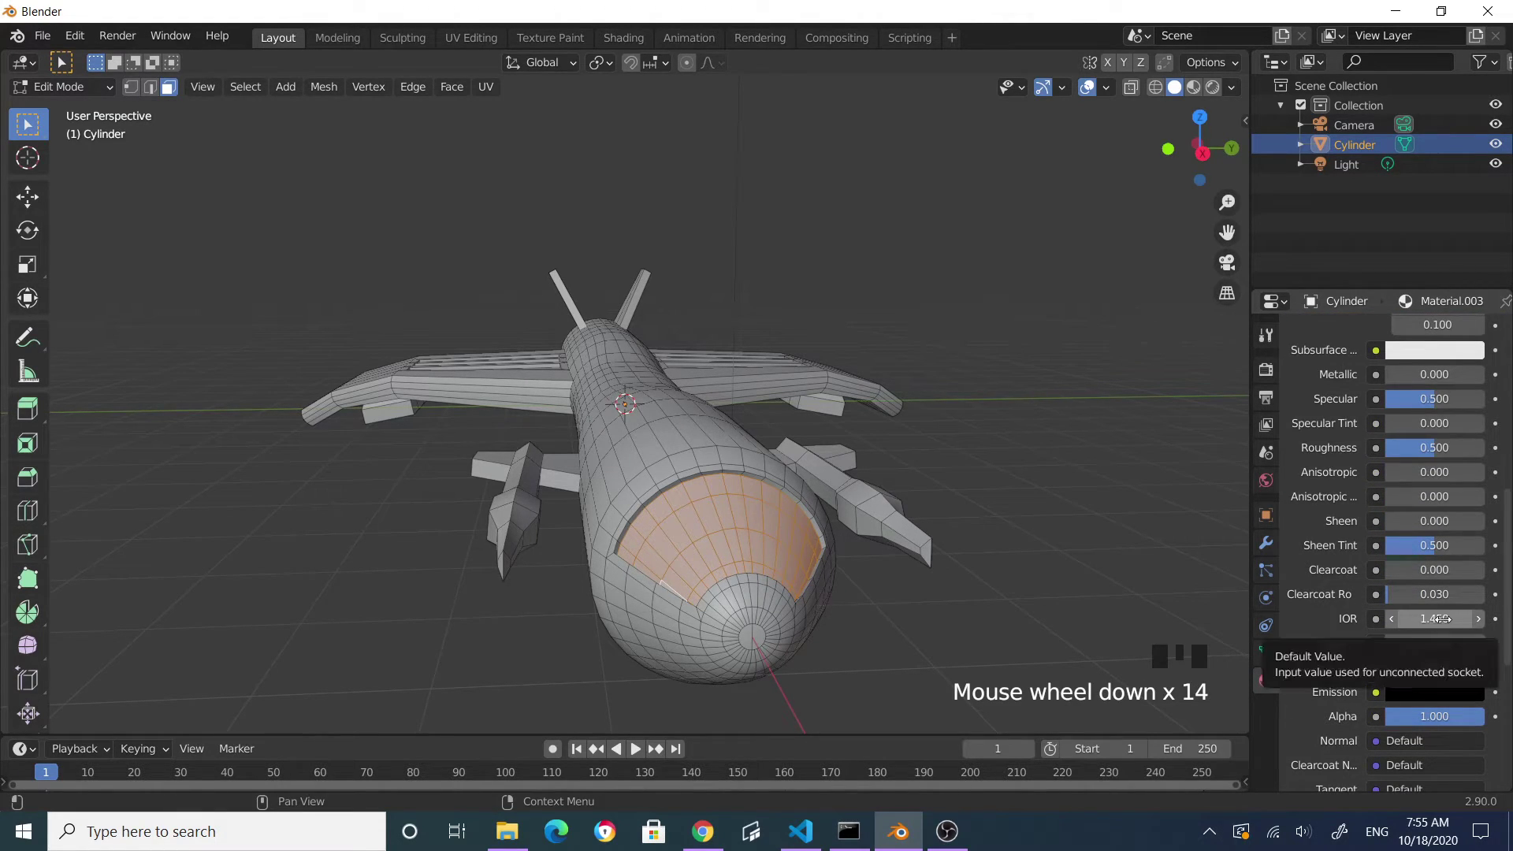
drag(1437, 643, 1463, 655)
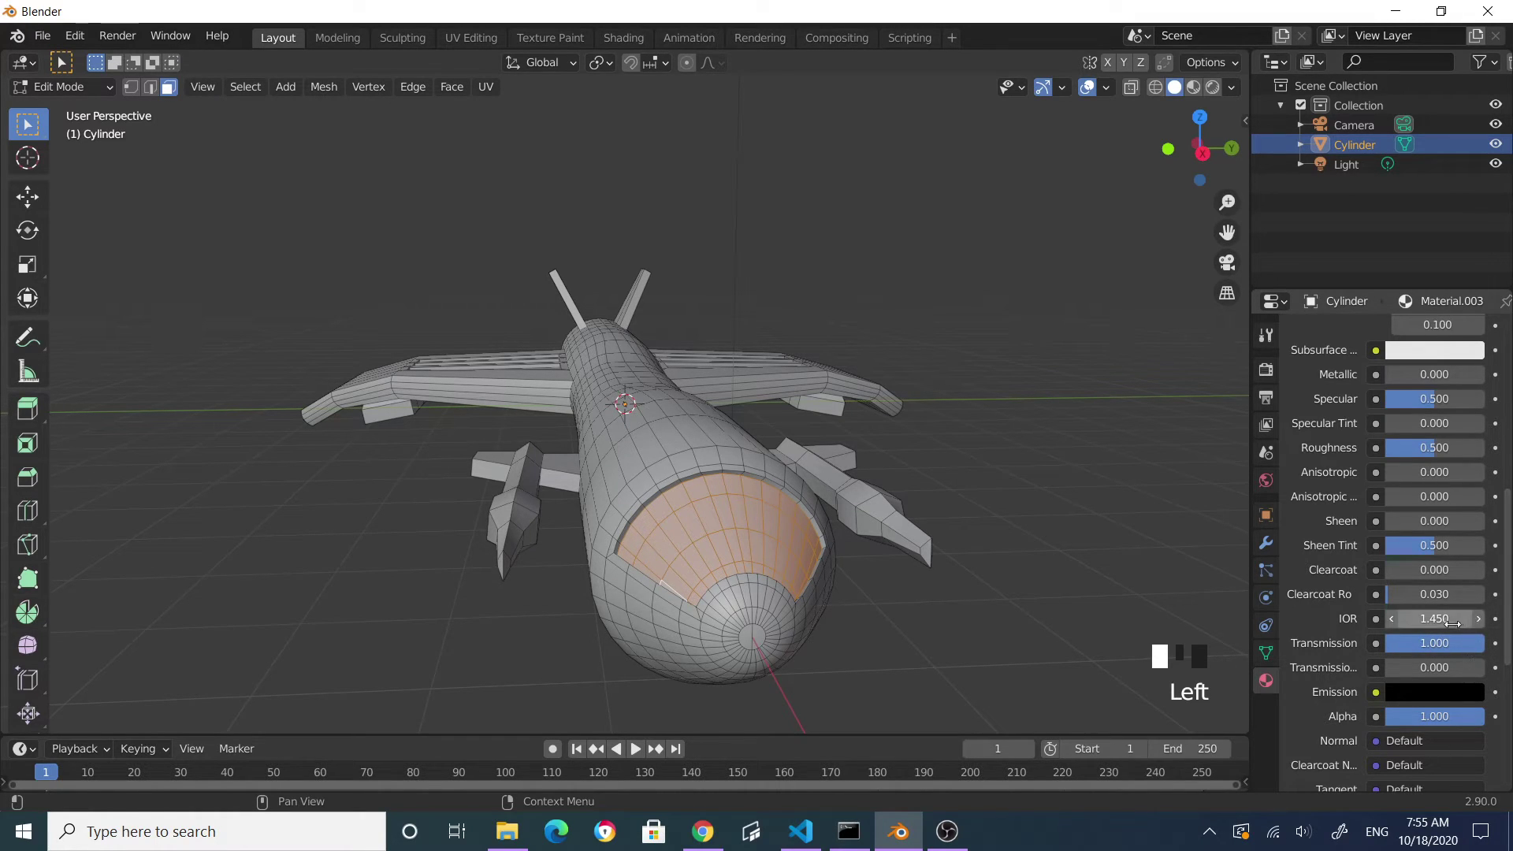
double_click(1454, 623)
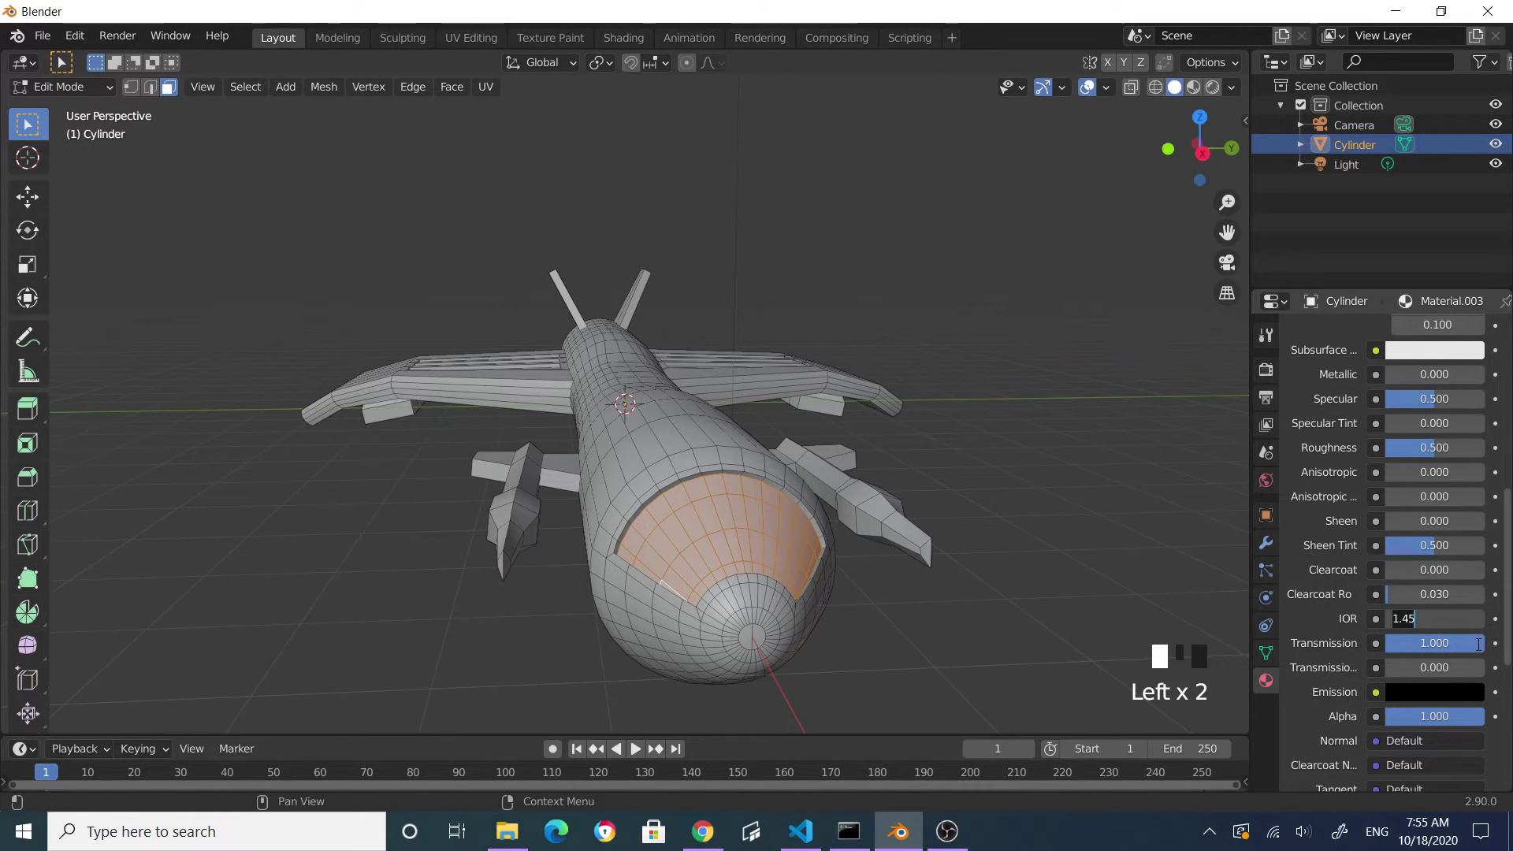
text(1.1)
key(Return)
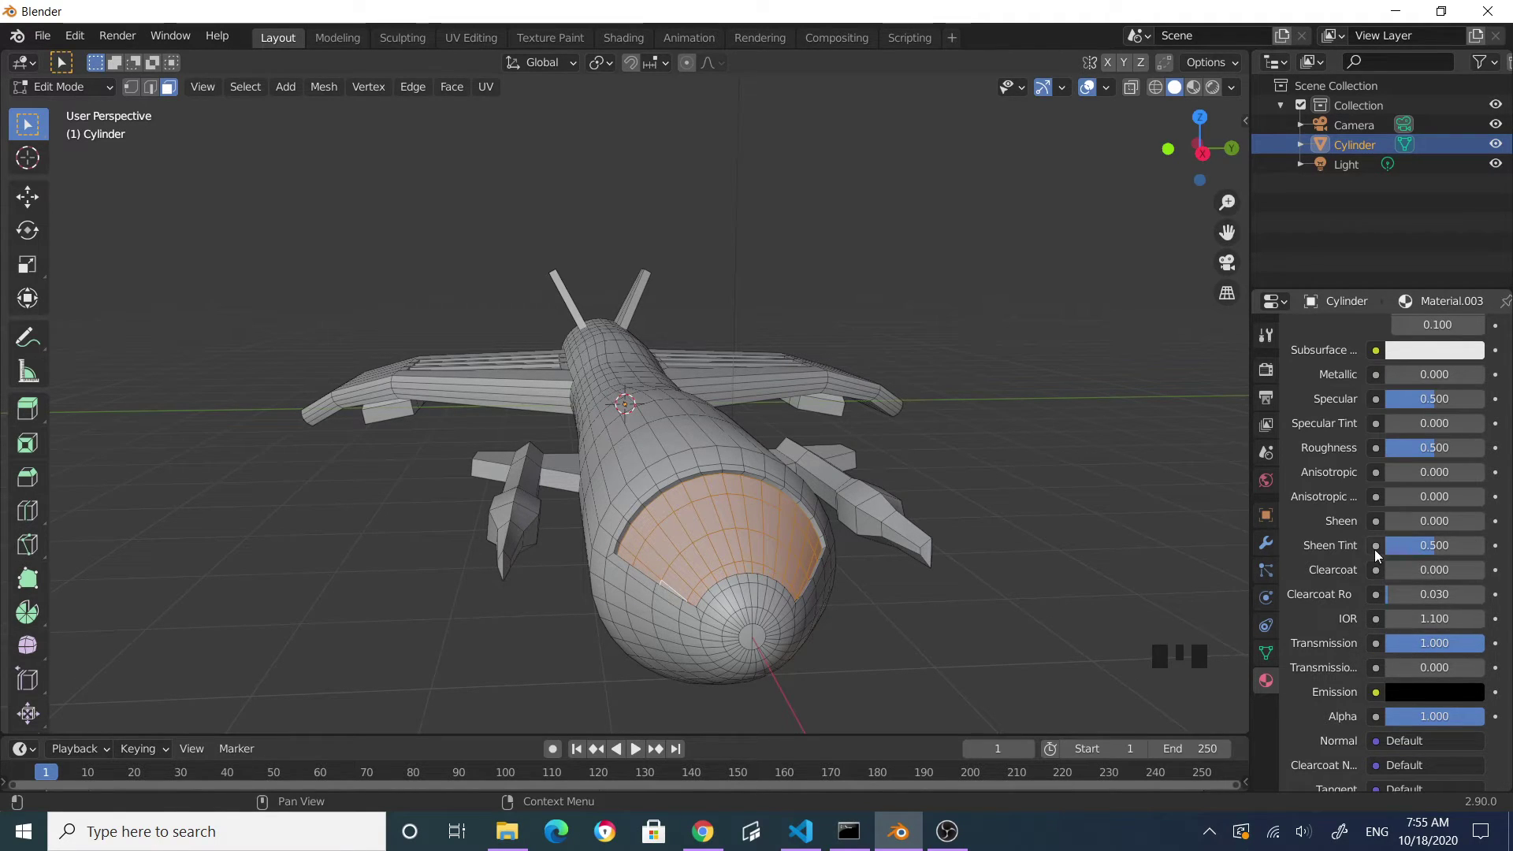
- Set the cockpit window material's roughness to 0.2
scroll(1434, 525, up, 7)
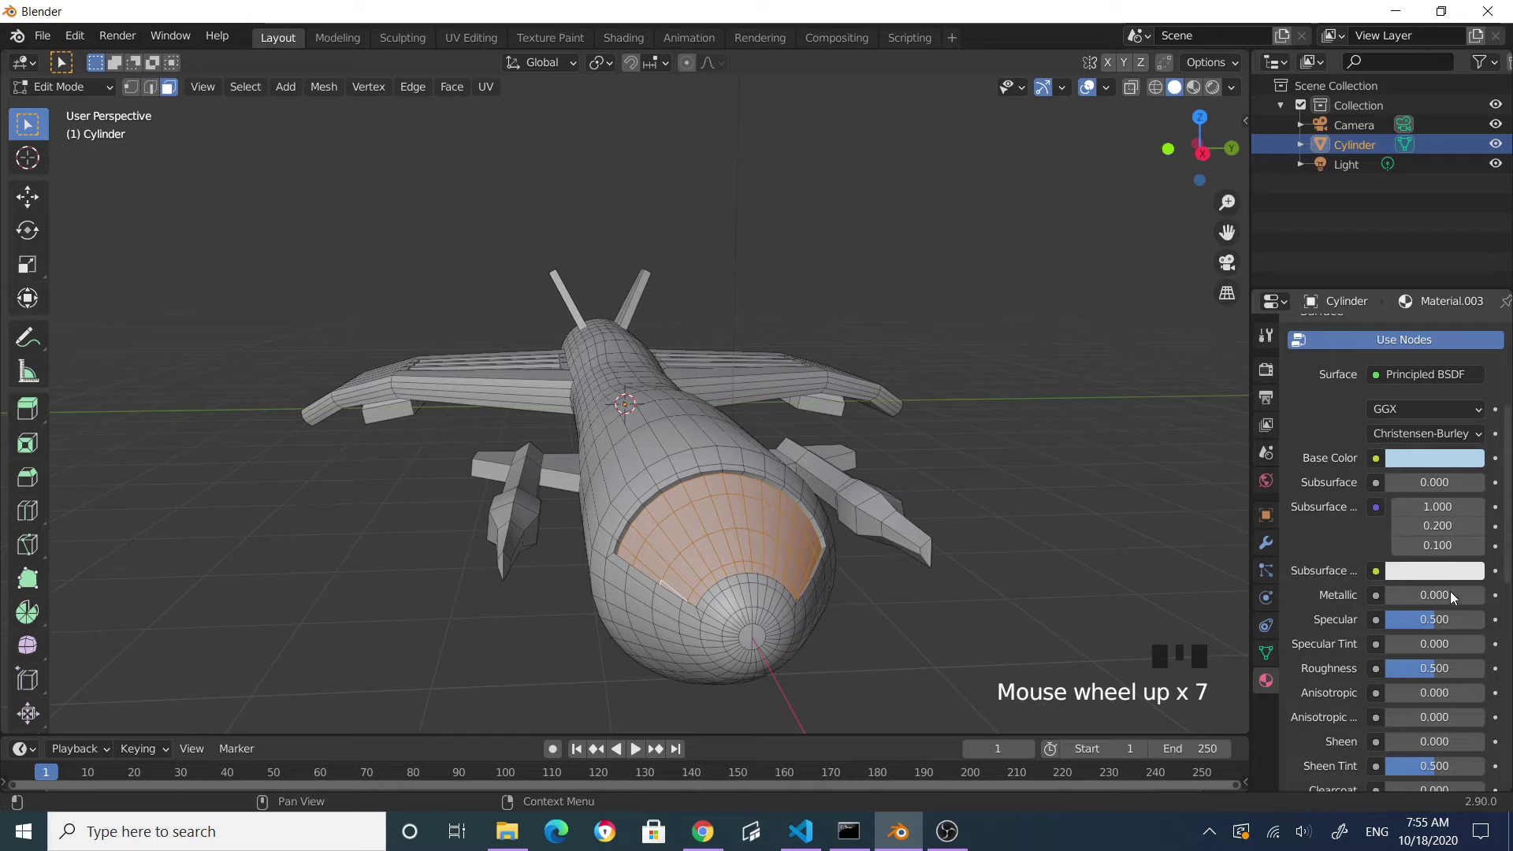
scroll(1450, 595, down, 2)
click(1436, 605)
drag(1436, 605, 1427, 605)
double_click(1400, 611)
text(0)
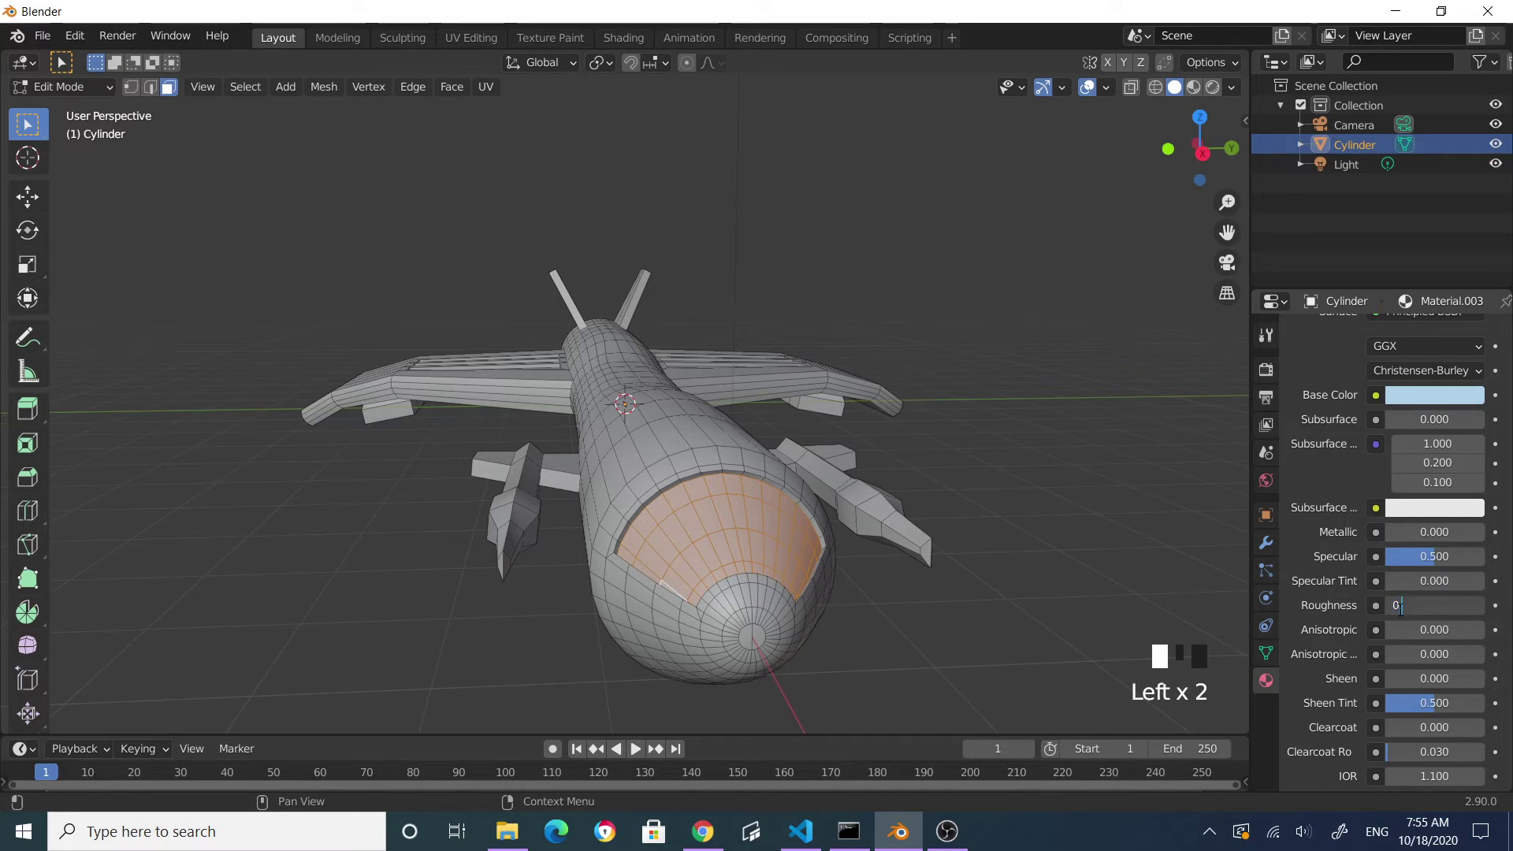
text(.2)
key(Return)
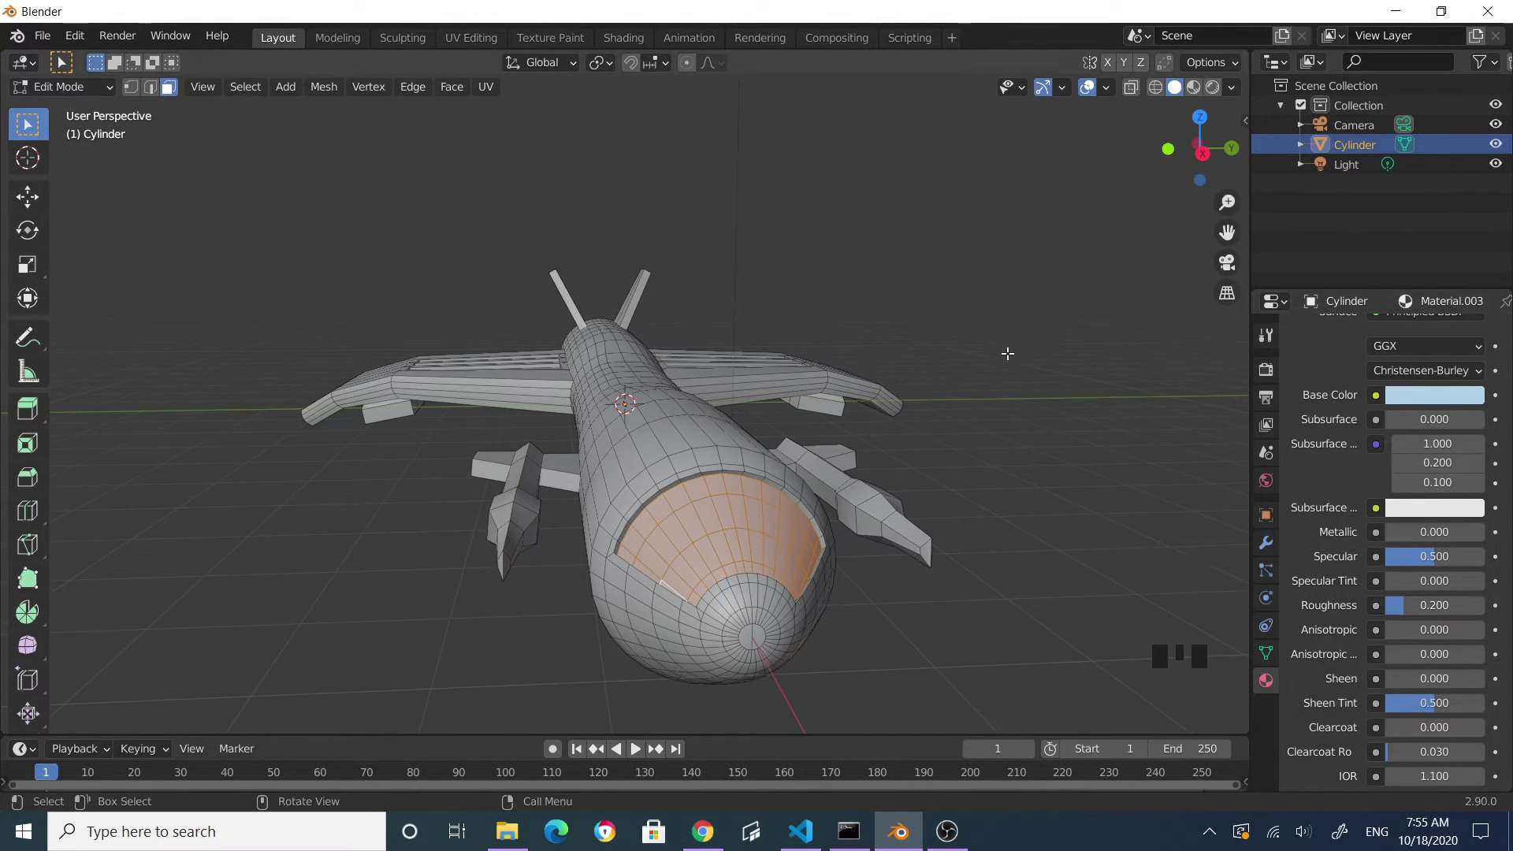
- Deselect the window faces and show the ship in Material Preview shading from the side
click(1029, 319)
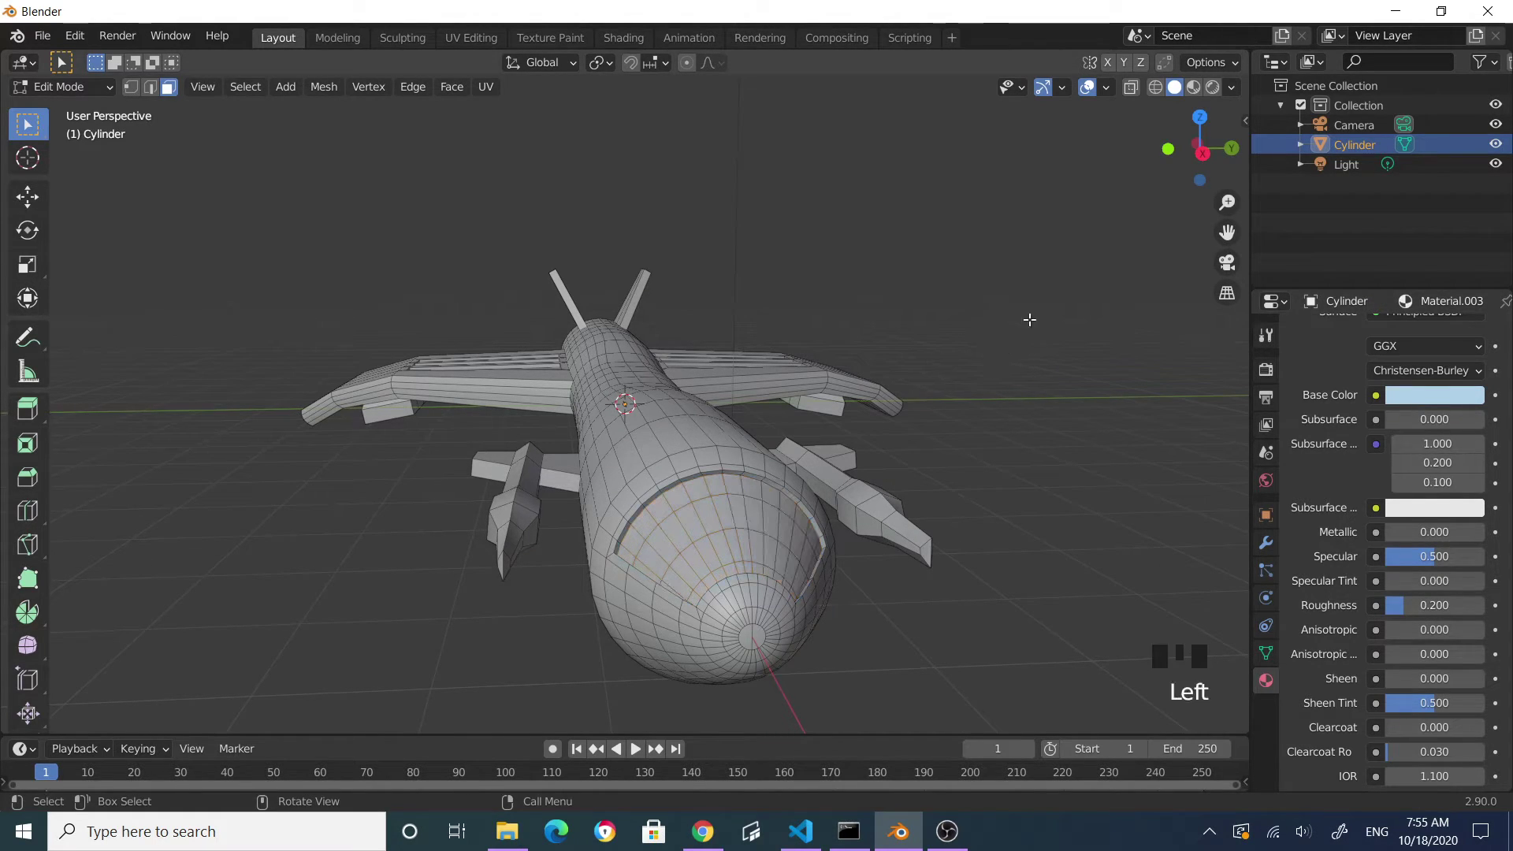
click(1192, 87)
click(1047, 479)
mouse_move(1048, 479)
middle_down()
mouse_move(980, 513)
mouse_move(776, 532)
mouse_move(894, 550)
mouse_move(702, 547)
mouse_move(669, 601)
mouse_move(611, 575)
mouse_move(726, 507)
middle_up()
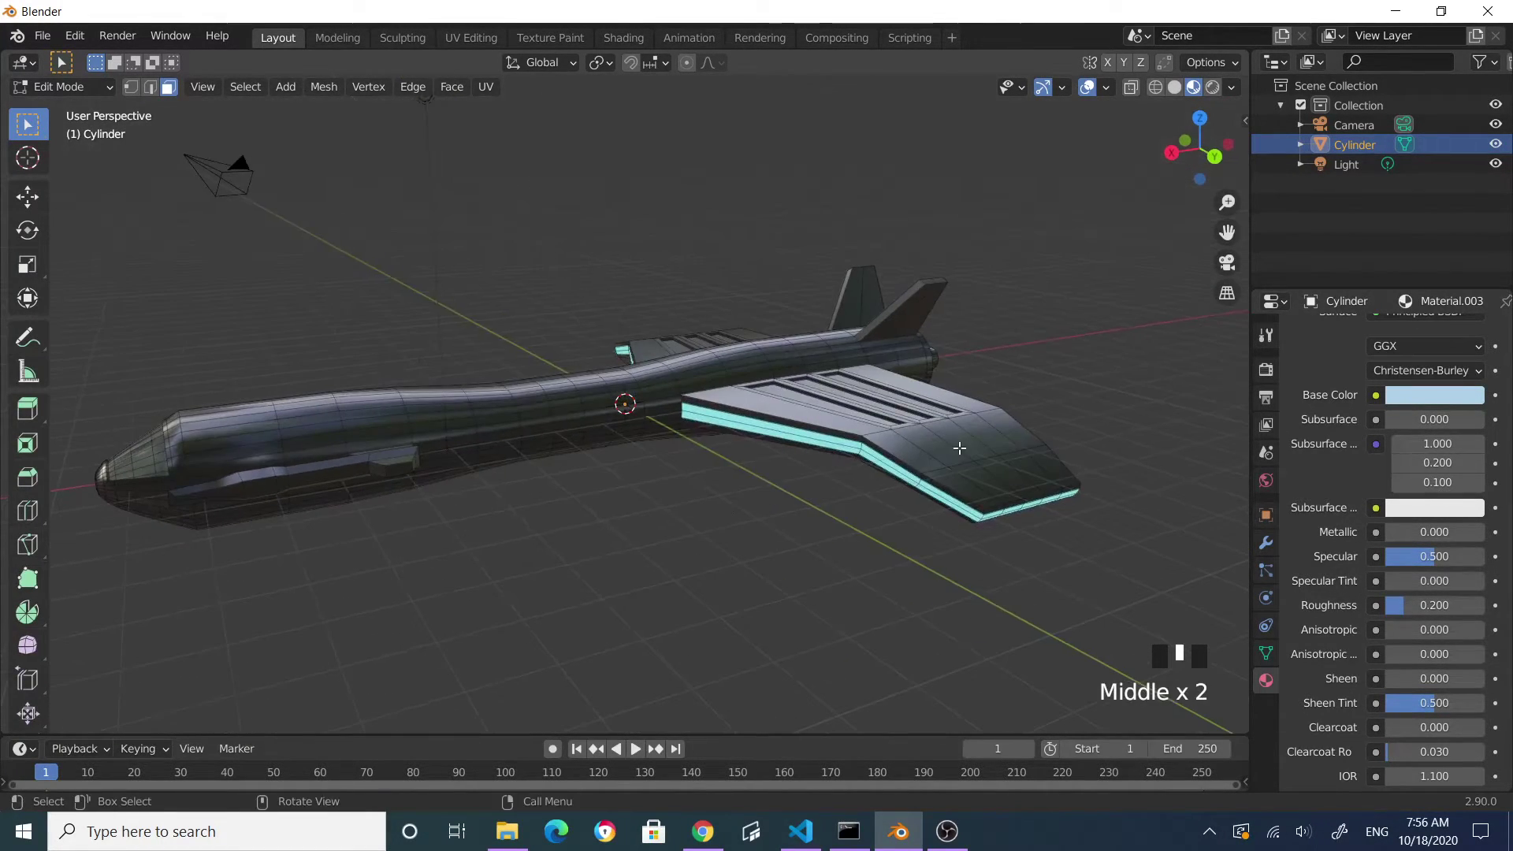
- Enable Bloom in the Eevee render settings with an intensity of 0.1 and a threshold of 0.6
click(1267, 371)
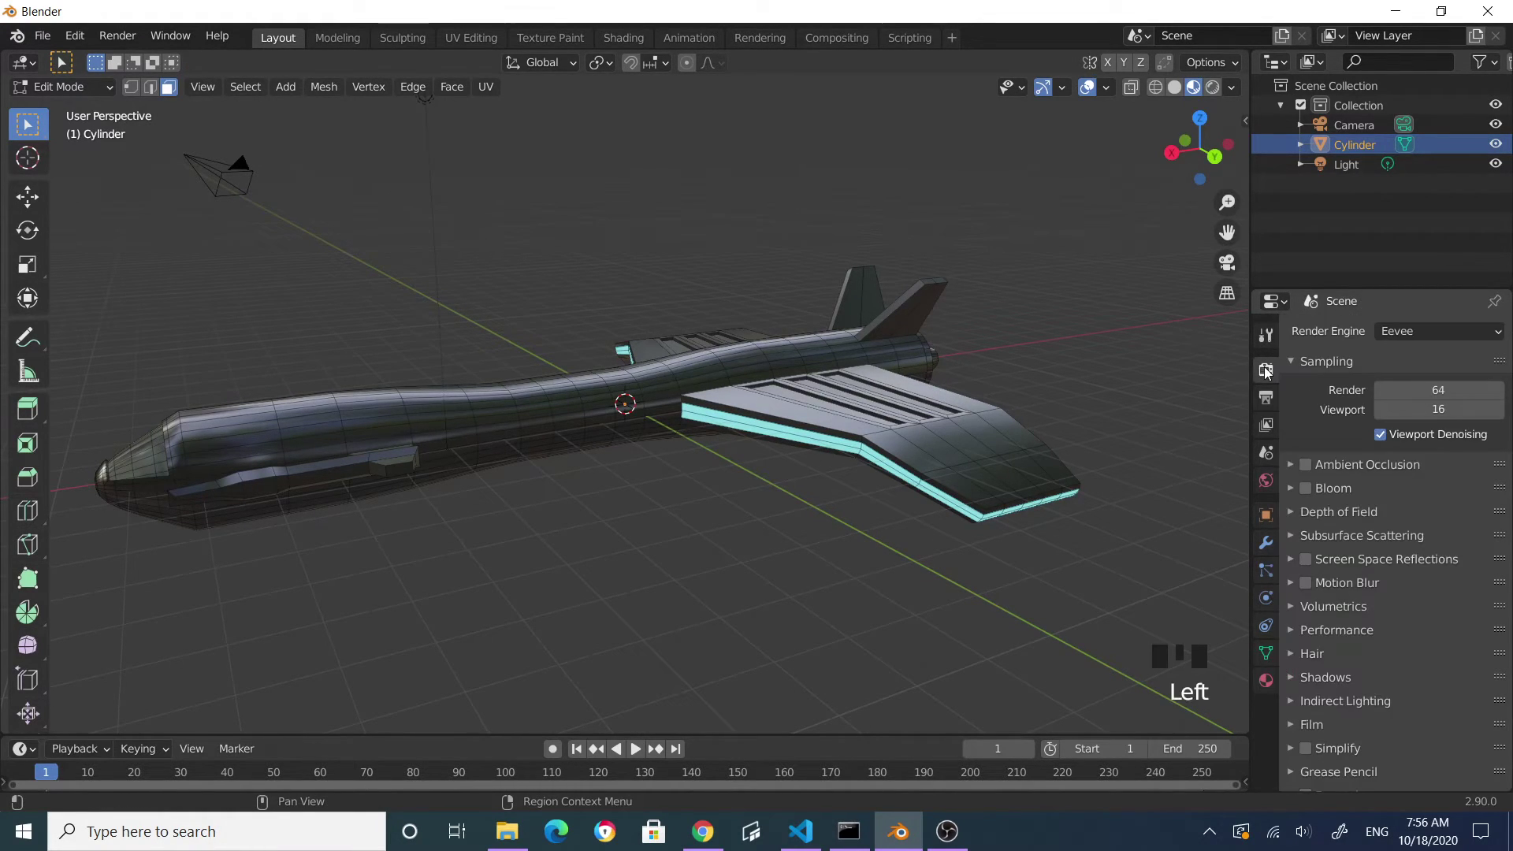
scroll(1357, 568, down, 9)
scroll(1332, 524, up, 9)
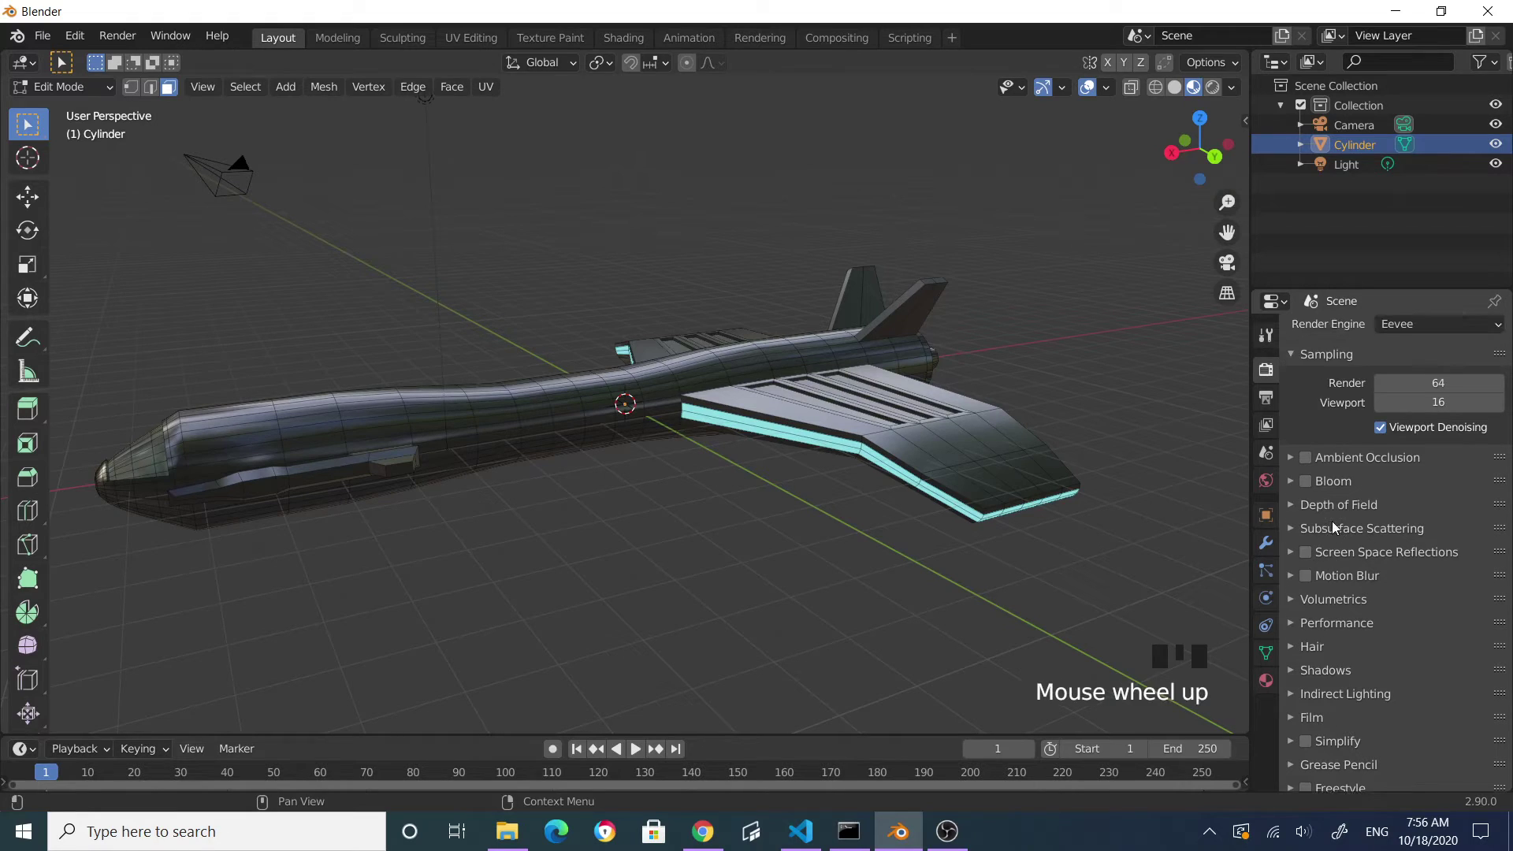
click(1291, 487)
click(1306, 489)
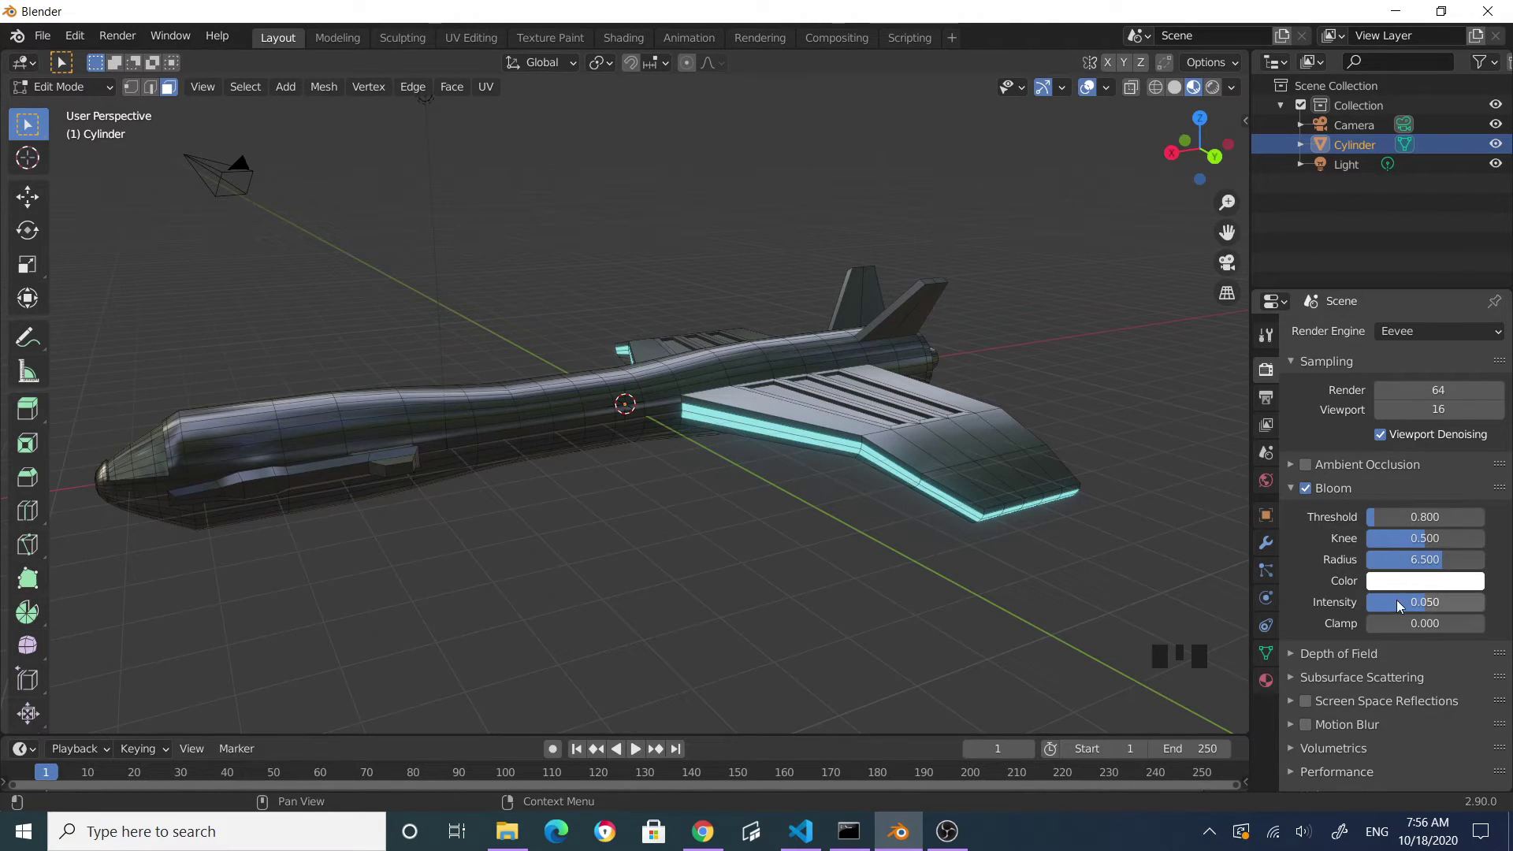
drag(1410, 611, 1444, 602)
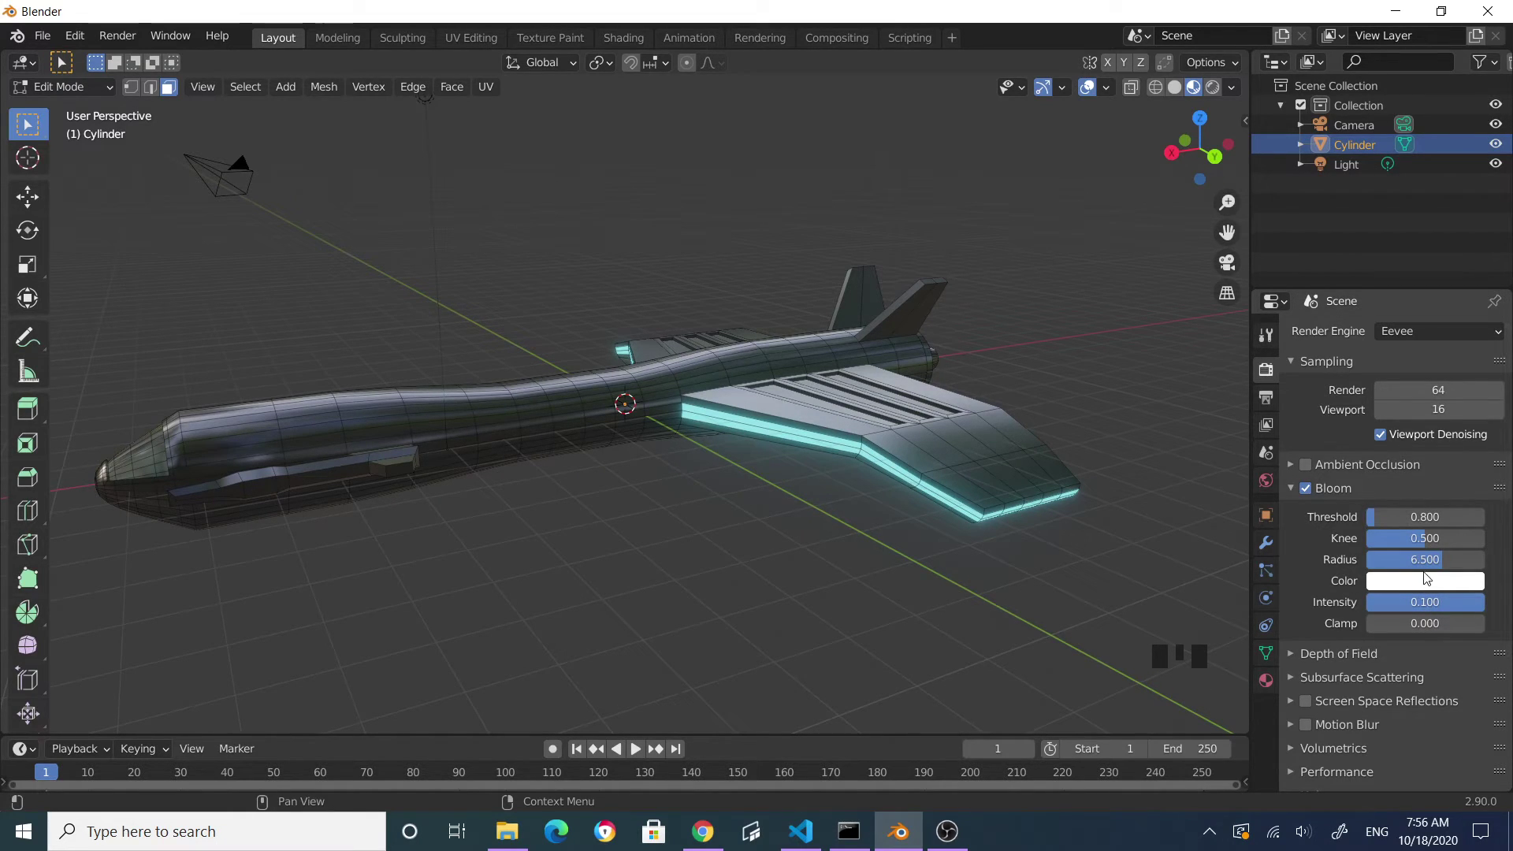
click(1428, 517)
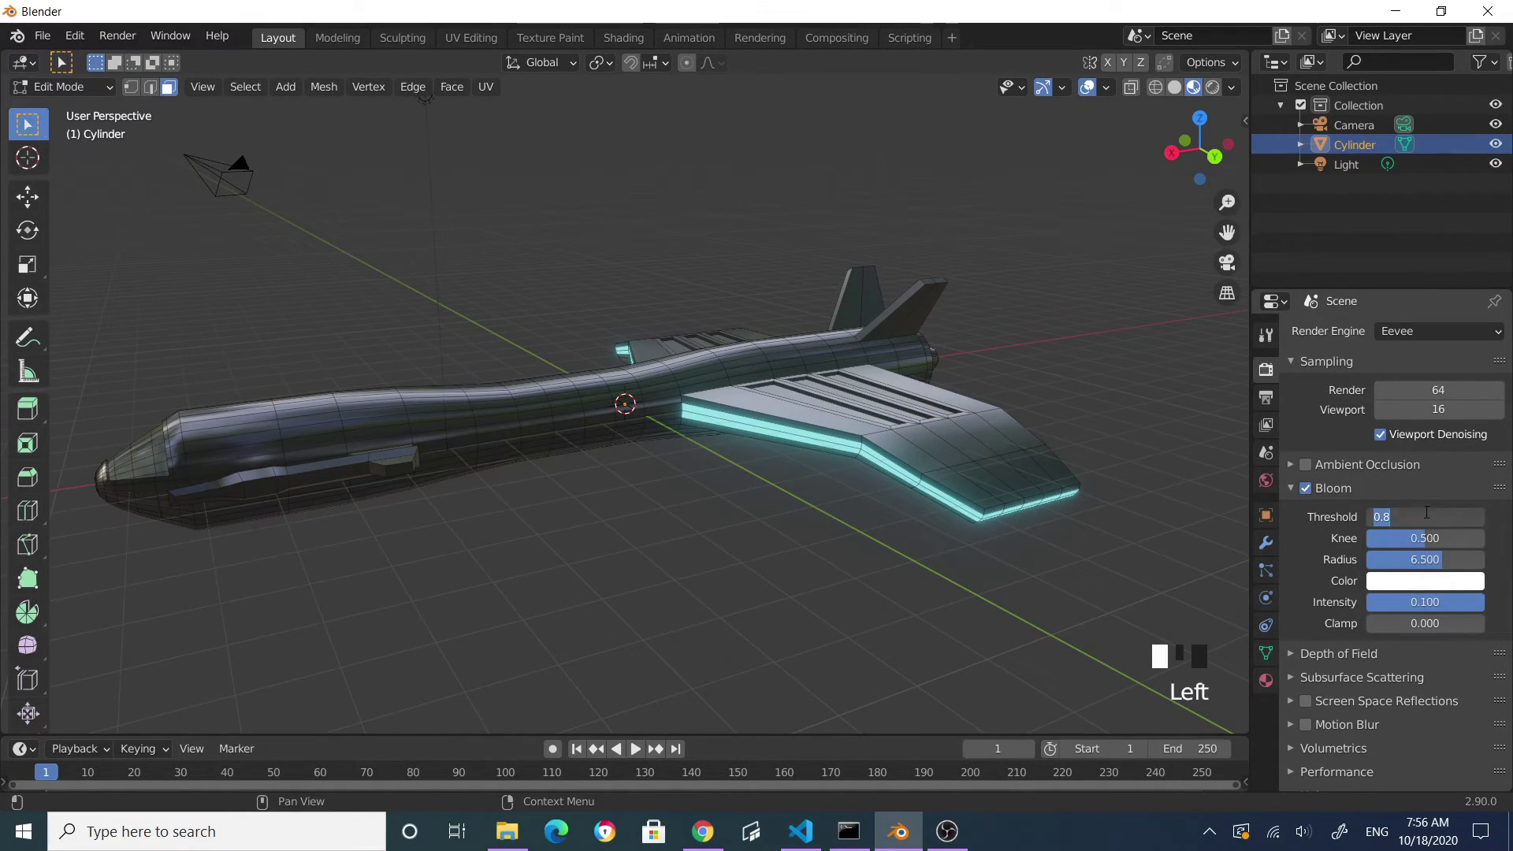
text(0.6)
key(Return)
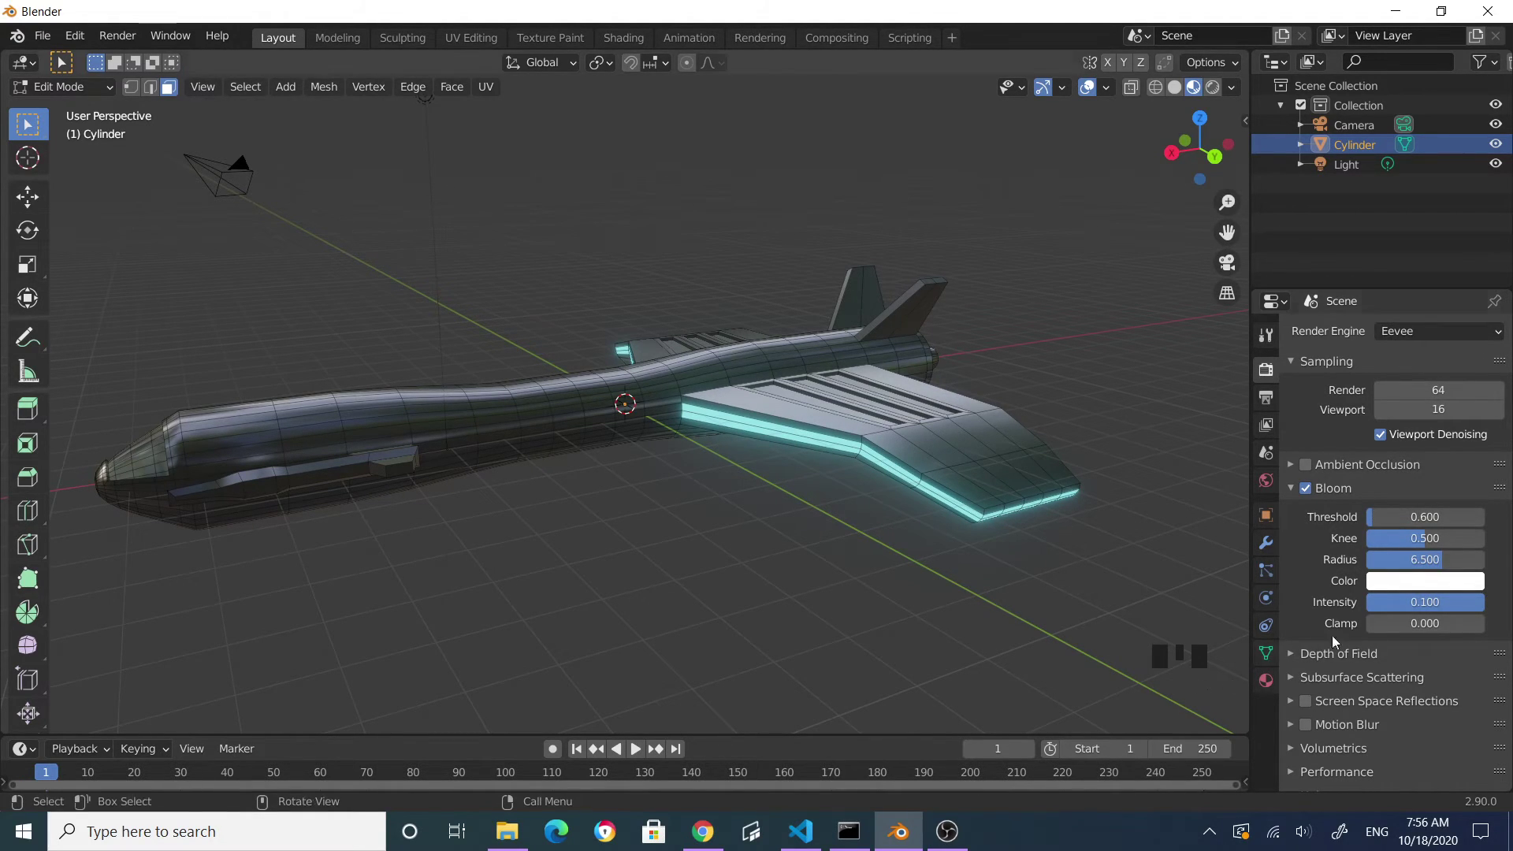
- Enable Screen Space Reflections and Ambient Occlusion for the render
click(1306, 702)
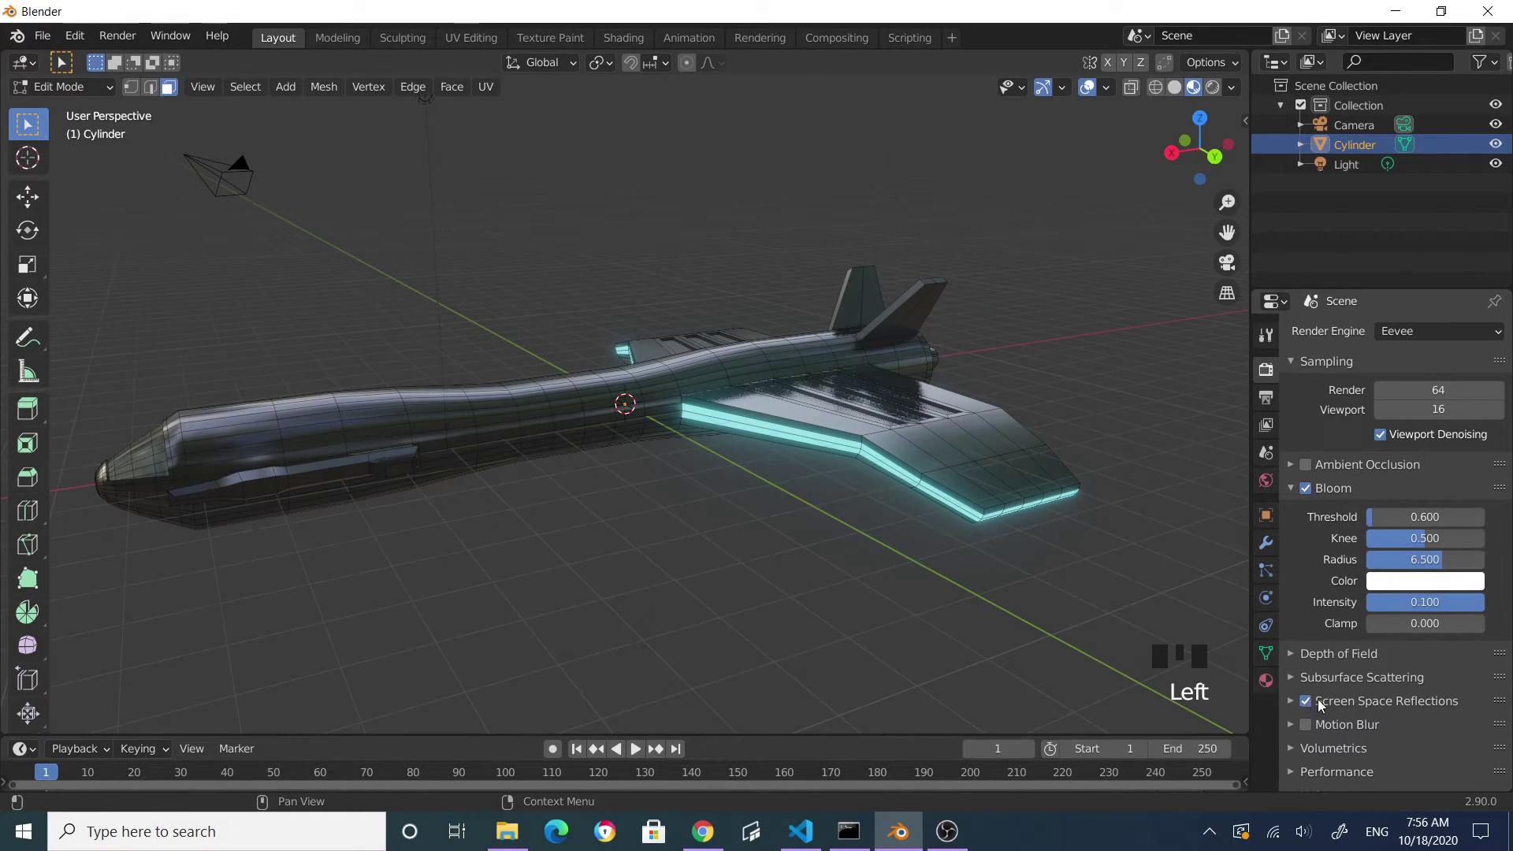
click(1306, 466)
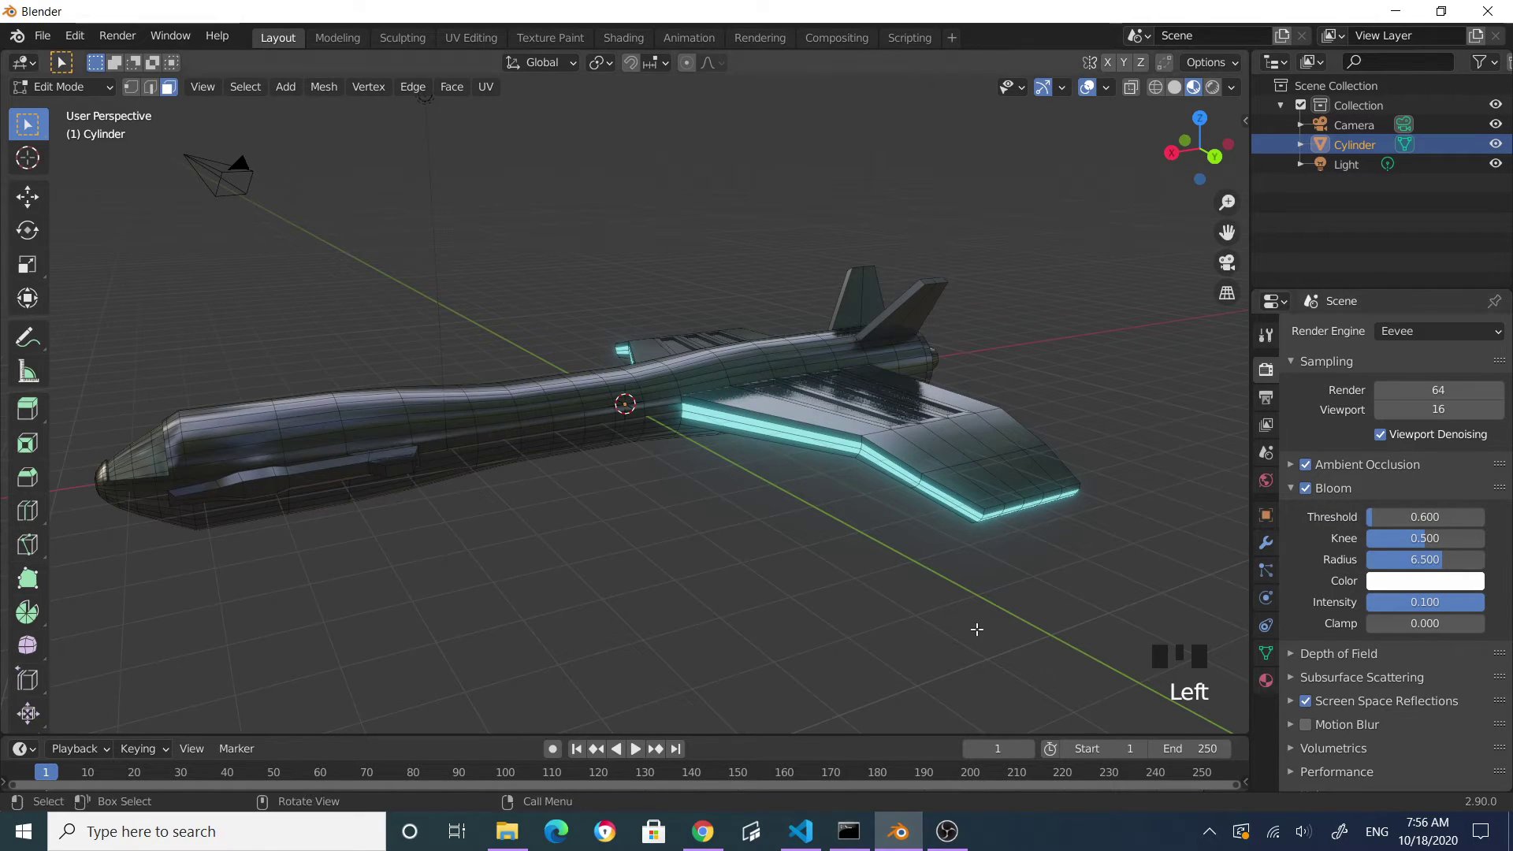
- Leave Edit Mode and examine the ship's materials and wing glow from the side and rear
middle_drag(647, 449, 660, 487)
key(Tab)
middle_click(825, 563)
click(744, 573)
middle_drag(745, 574, 1084, 522)
middle_drag(740, 526, 702, 510)
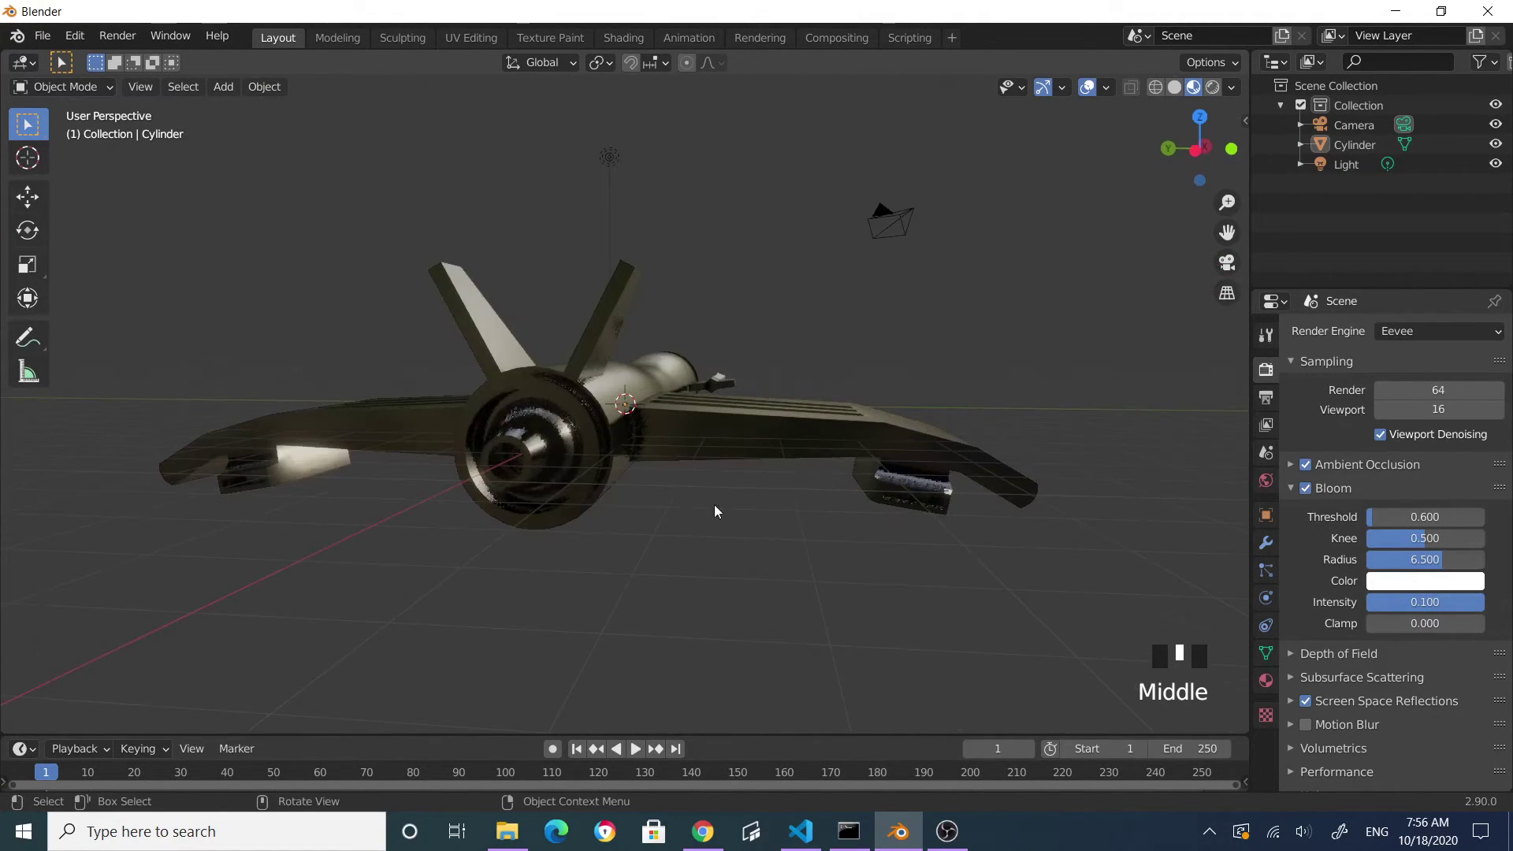
middle_drag(895, 493, 812, 520)
- Return the ship to Edit Mode and run AutoMirror on it along the Y axis
click(679, 353)
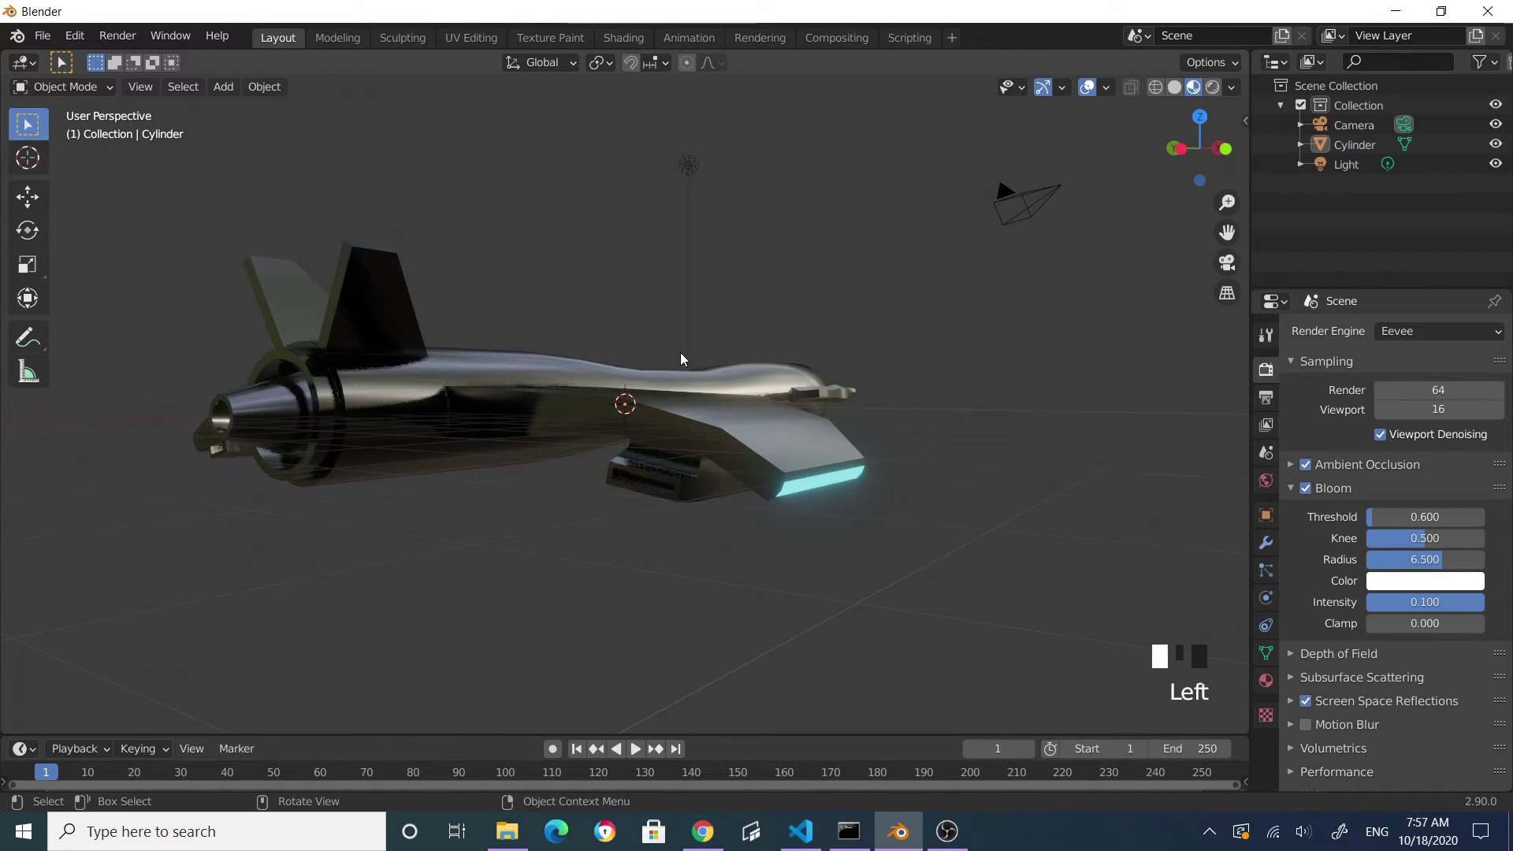
click(688, 412)
key(Tab)
middle_drag(642, 581, 758, 588)
scroll(395, 452, up, 1)
middle_drag(395, 453, 634, 515)
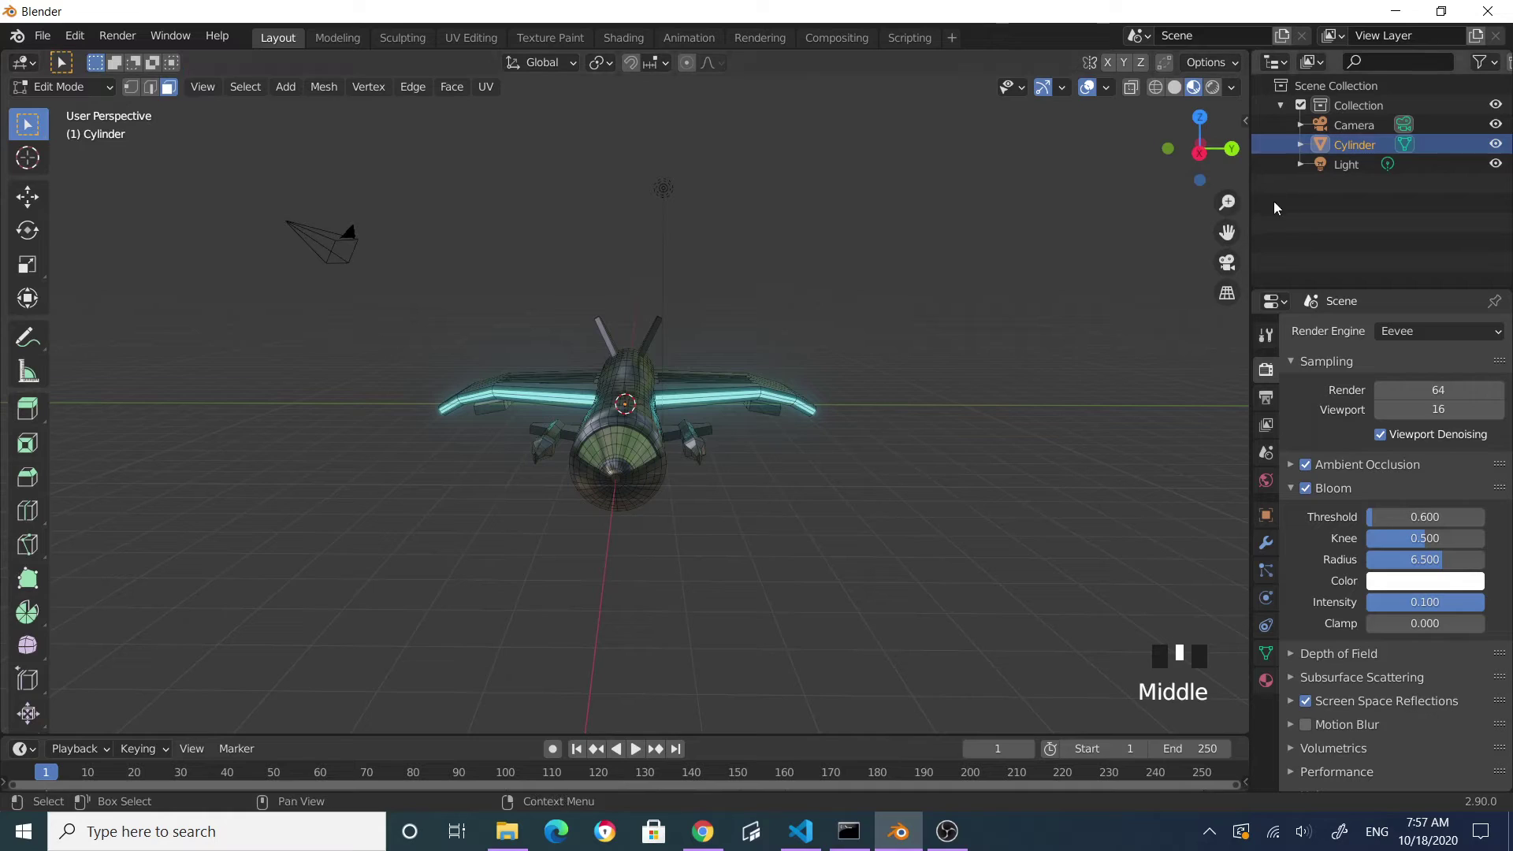
click(1043, 297)
key(n)
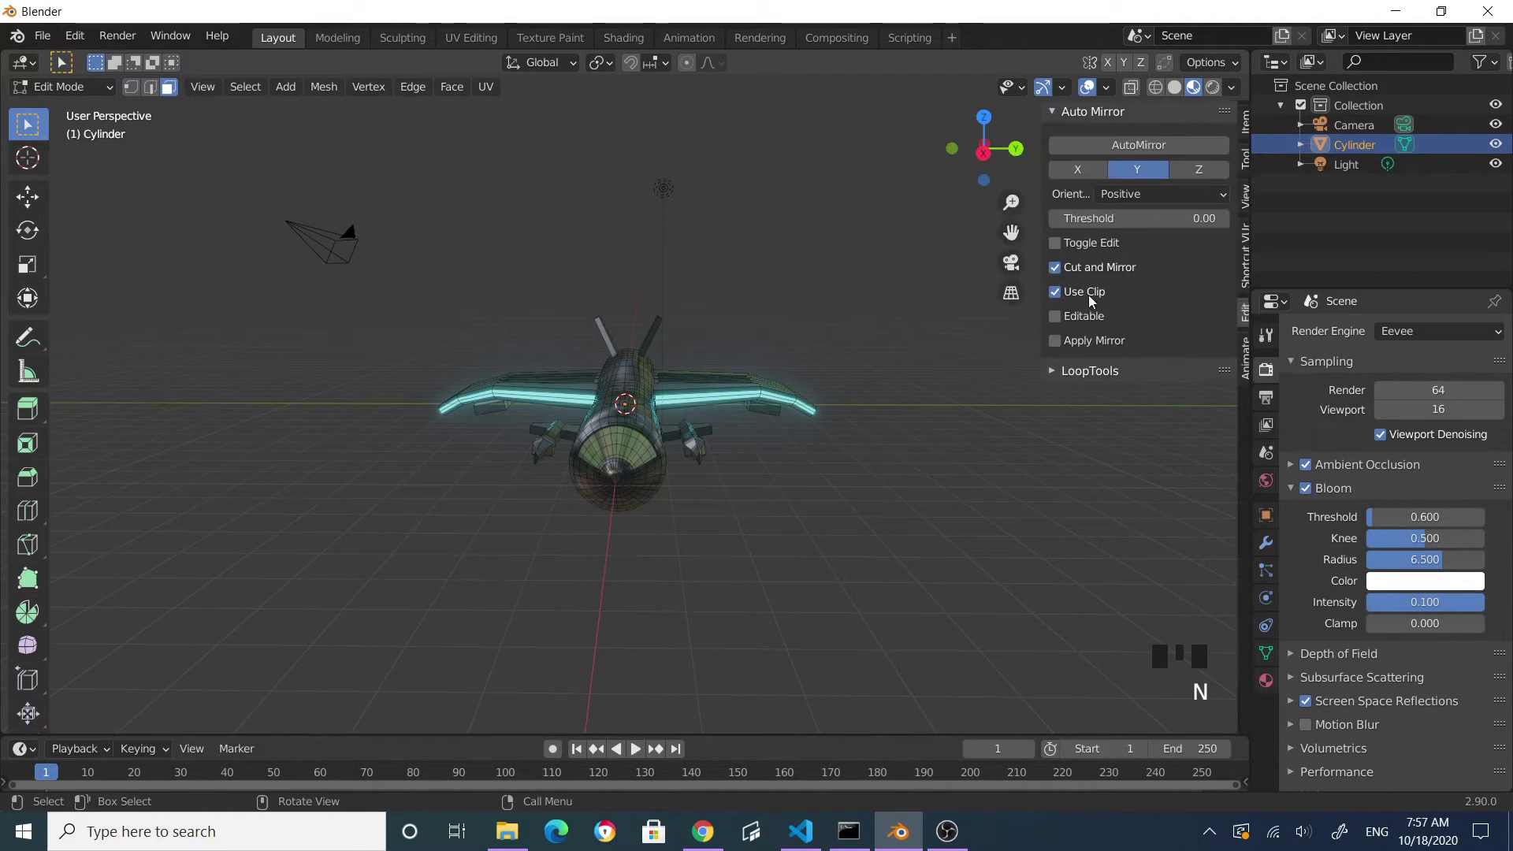
click(1245, 309)
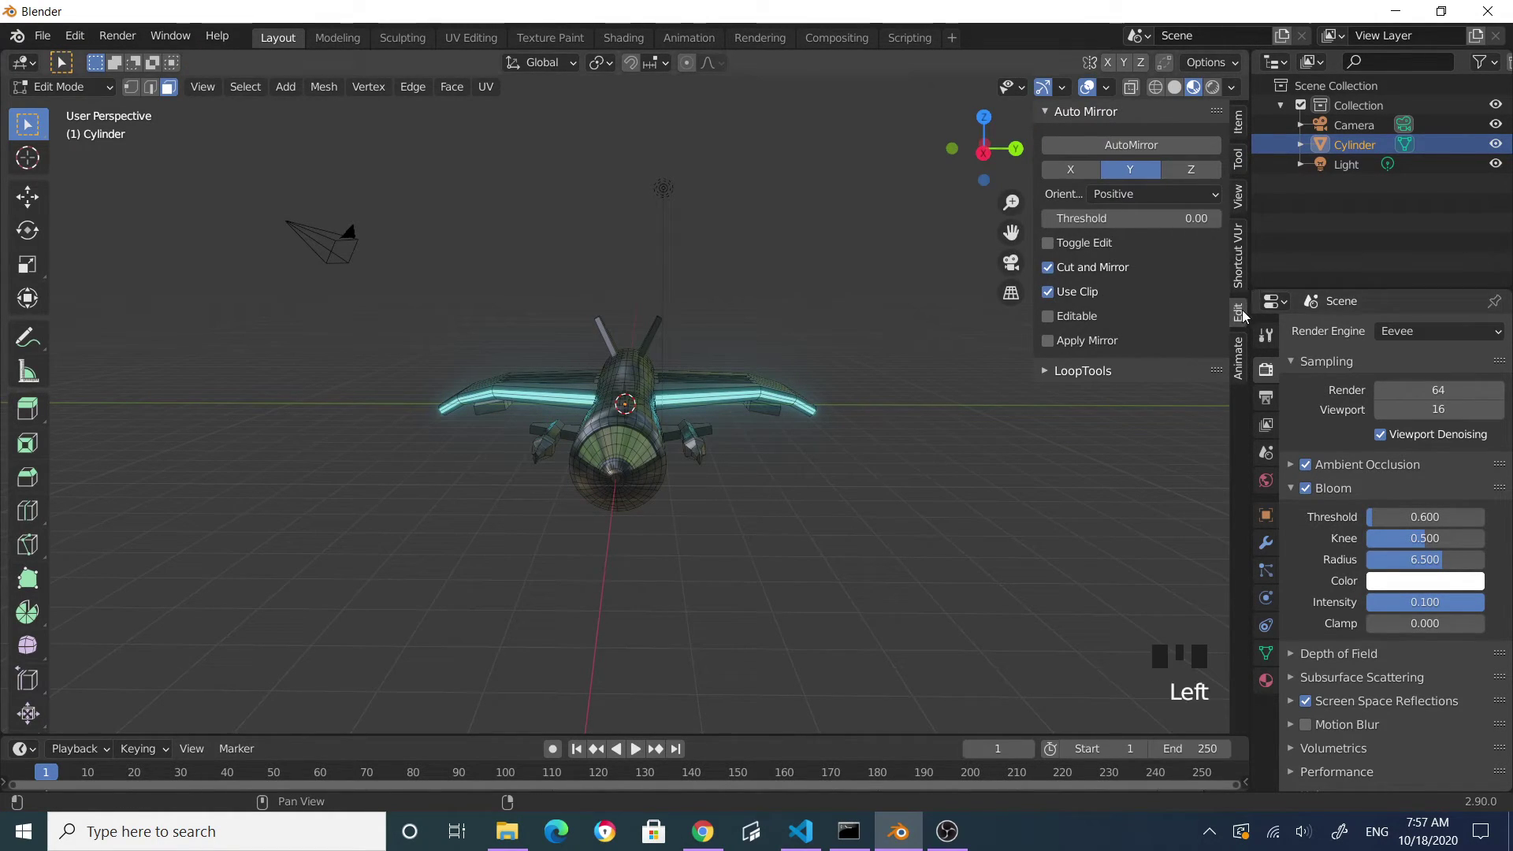
click(1120, 146)
- Switch the viewport to Solid shading and select the recessed end face of the pod under the wing
click(894, 522)
middle_drag(894, 523, 581, 484)
scroll(584, 480, up, 2)
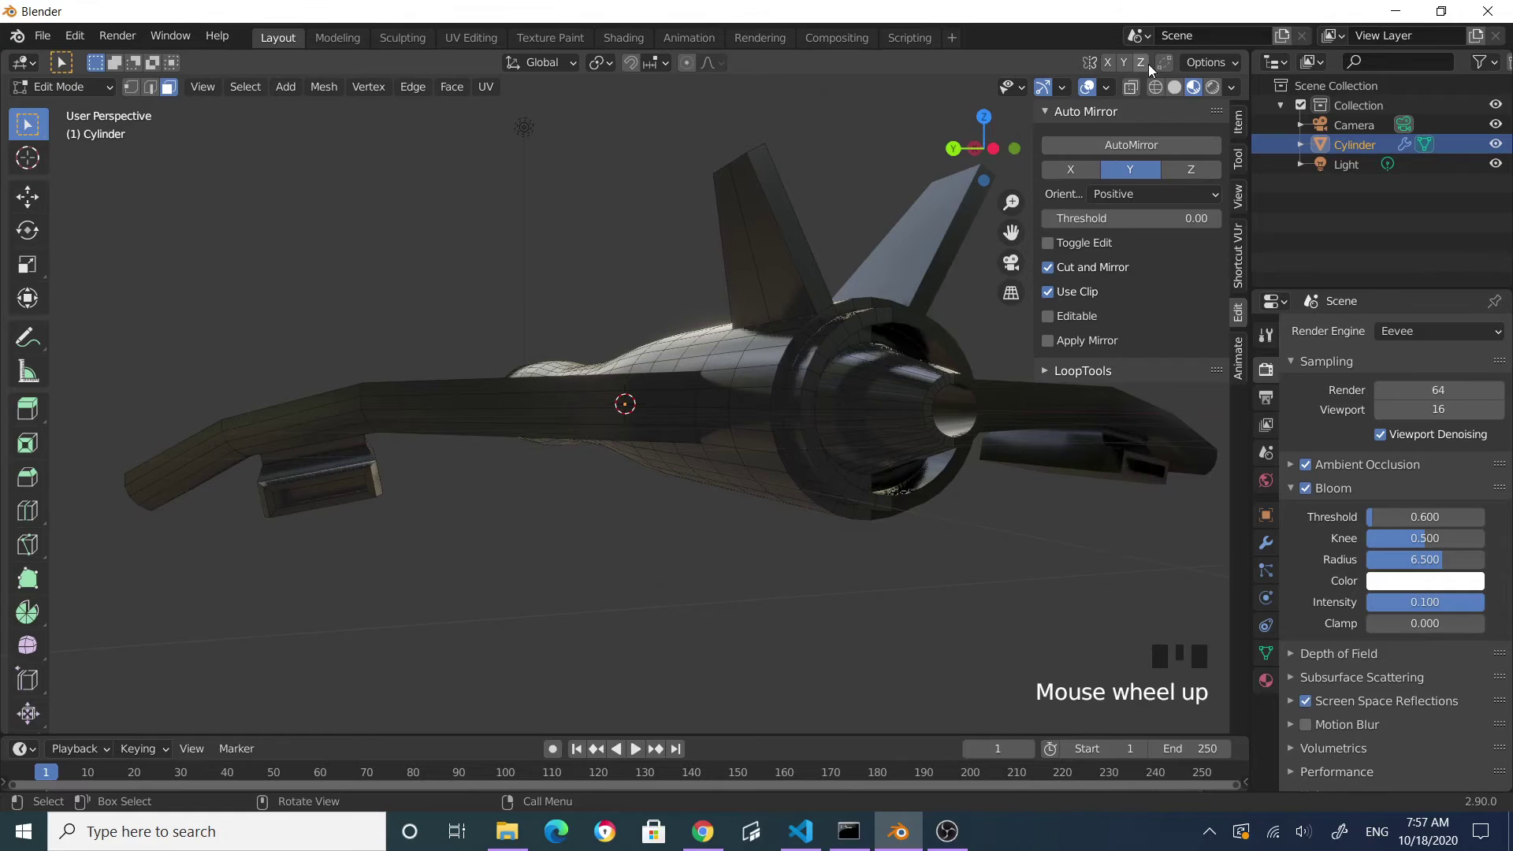
click(1172, 88)
scroll(622, 573, down, 2)
middle_drag(449, 518, 642, 334)
scroll(652, 321, up, 3)
click(506, 321)
scroll(561, 324, up, 2)
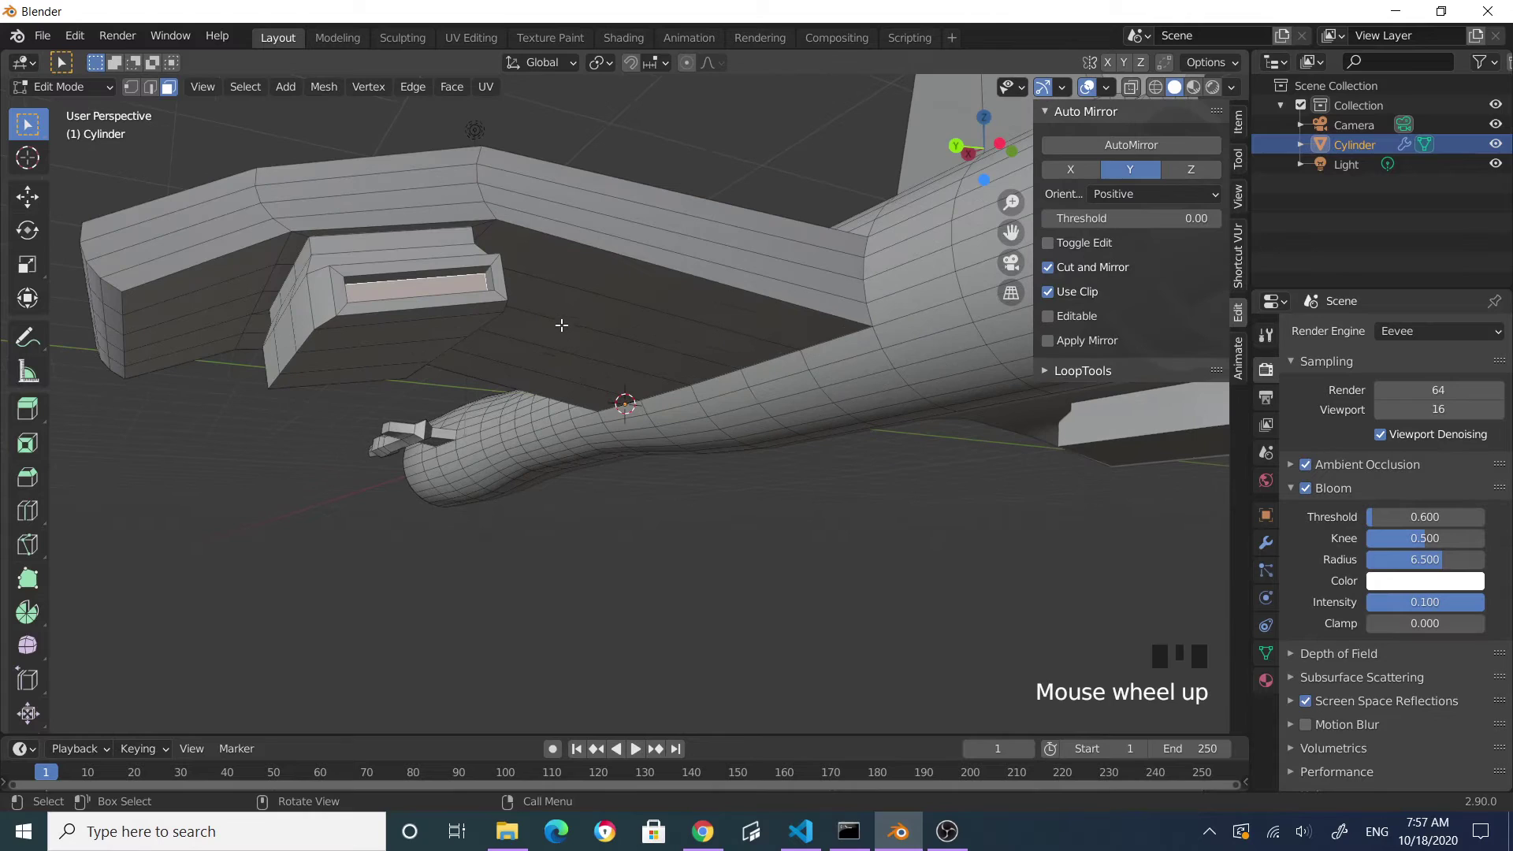
- Select the inner side faces of the under-wing pod's rear recess together with its recessed end face
alt+click(490, 270)
click(588, 327)
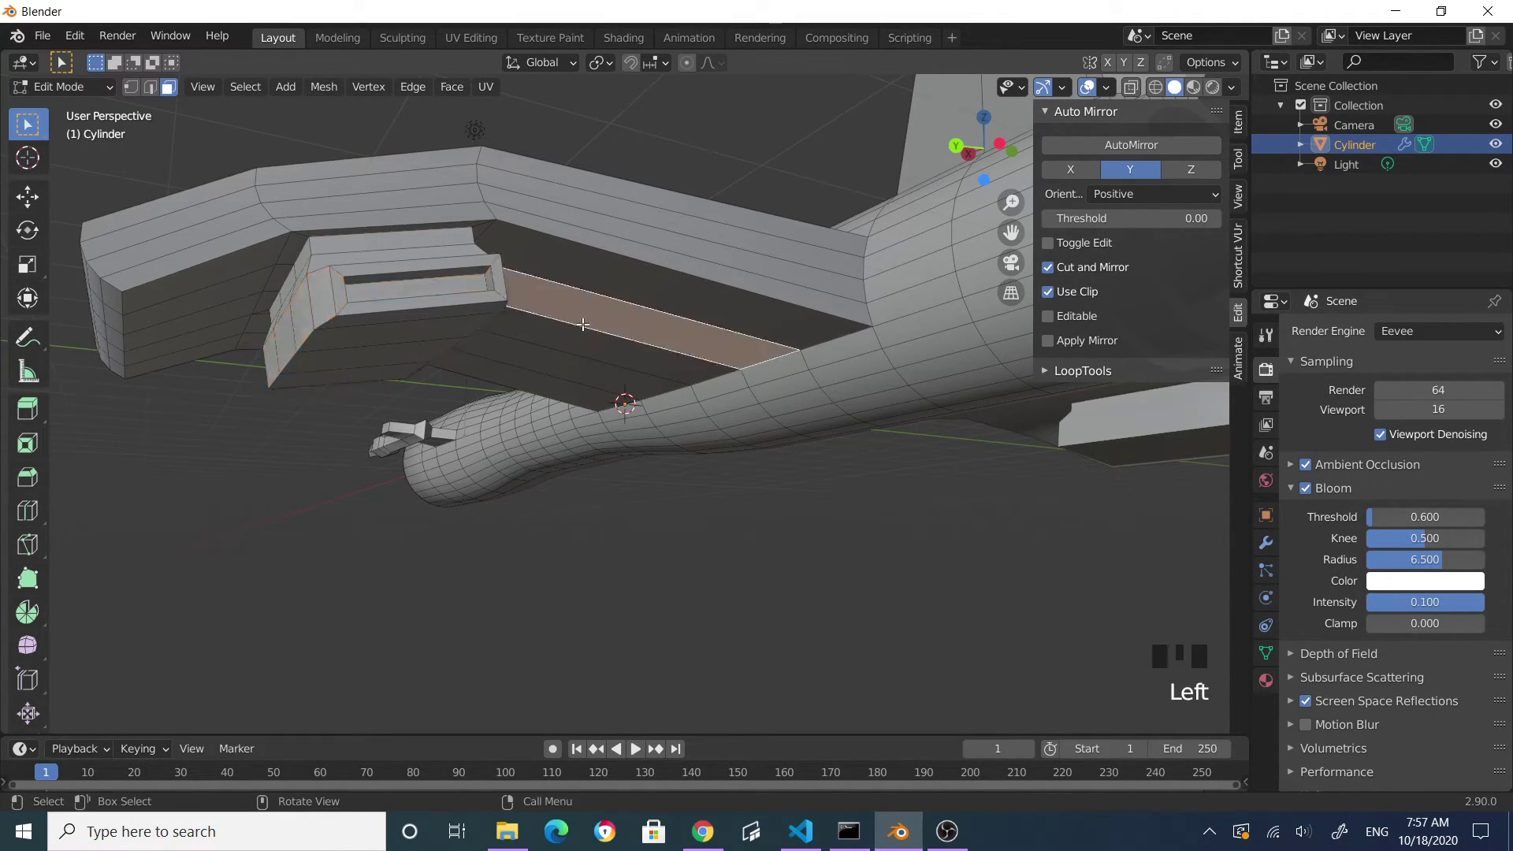
middle_drag(588, 328, 591, 307)
scroll(591, 274, up, 2)
scroll(771, 308, down, 2)
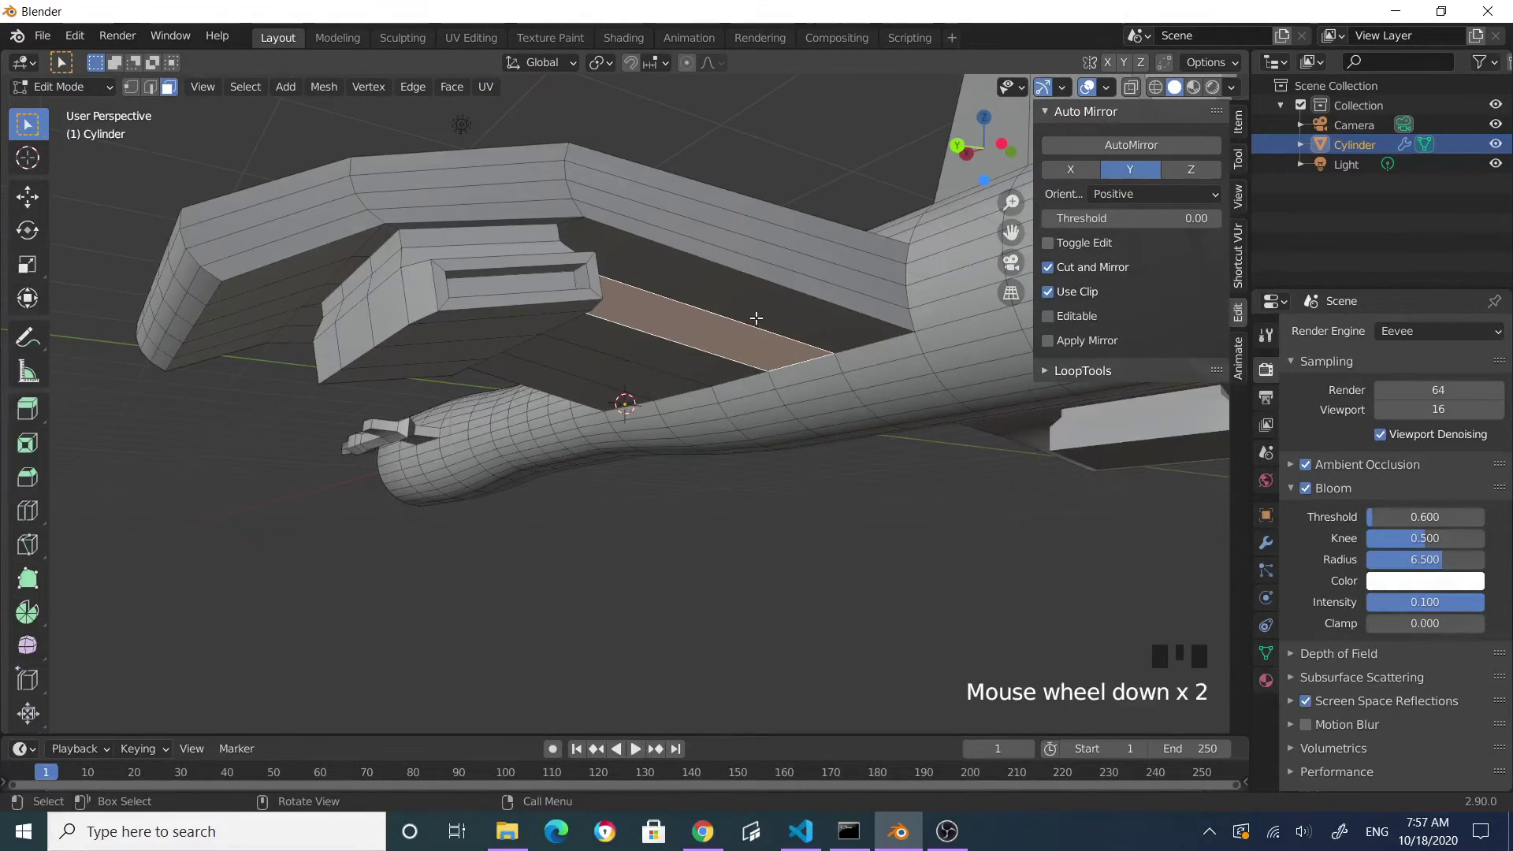
click(581, 281)
alt+click(559, 282)
shift+click(544, 282)
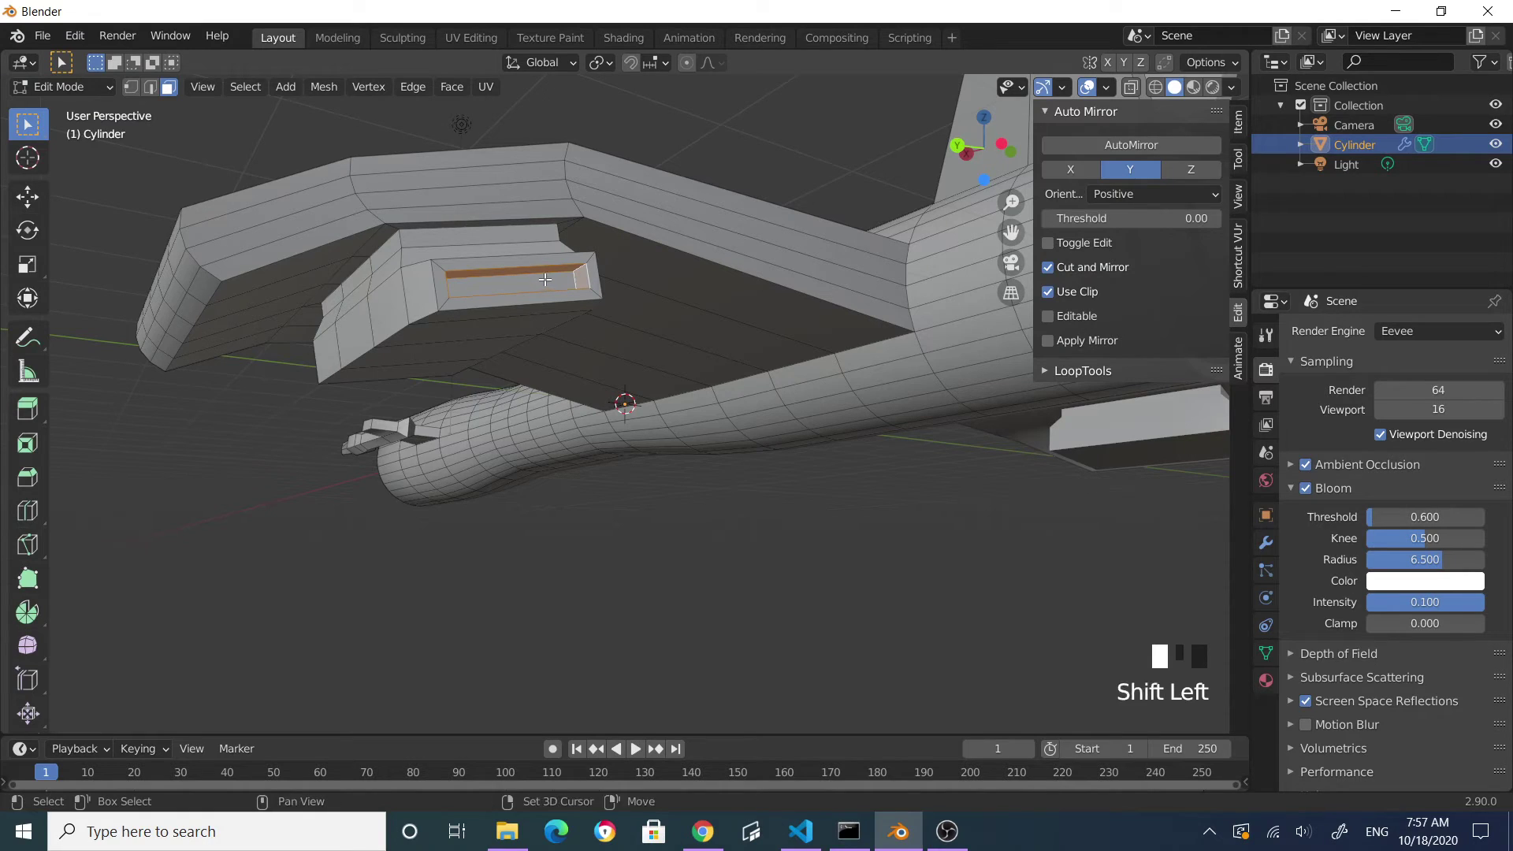
- Add a fourth material slot, assign it to the selected pod recess faces and create a new material in it
middle_drag(713, 355, 670, 425)
scroll(669, 432, down, 2)
middle_drag(699, 502, 662, 507)
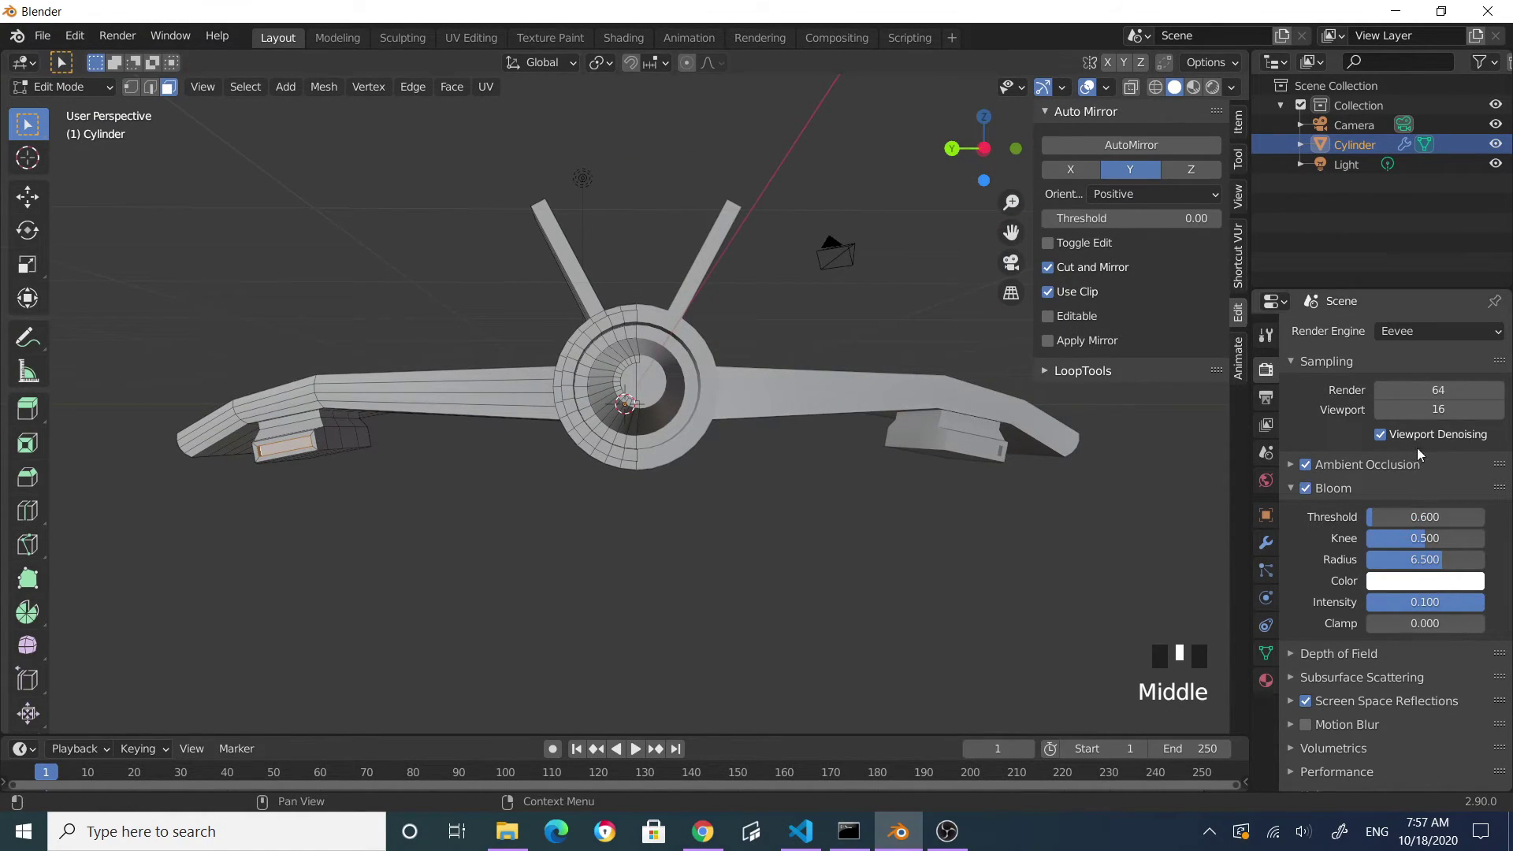
click(1265, 679)
scroll(1418, 450, up, 15)
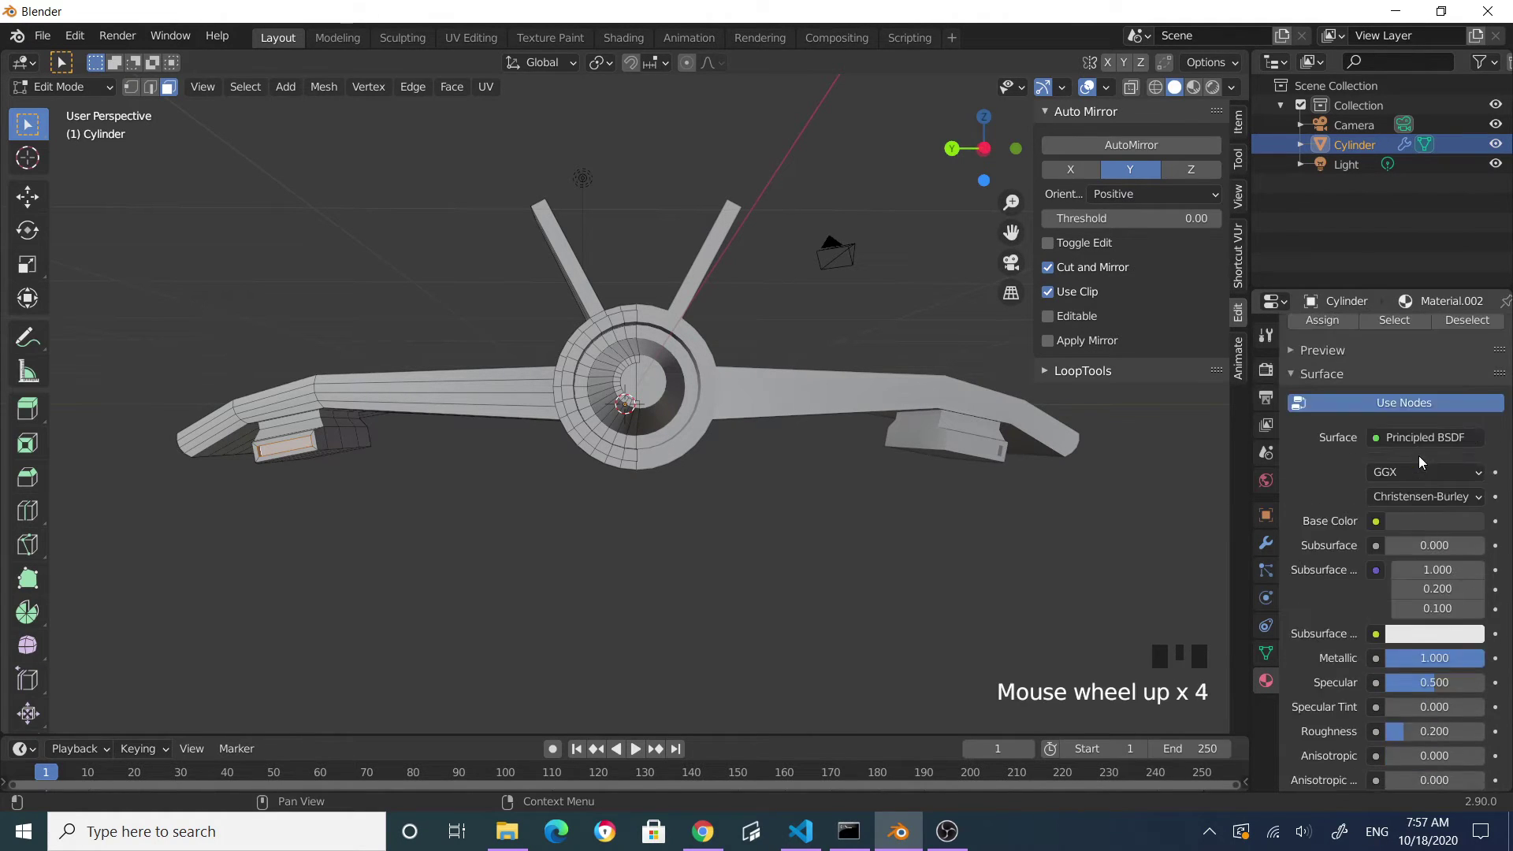
click(1496, 334)
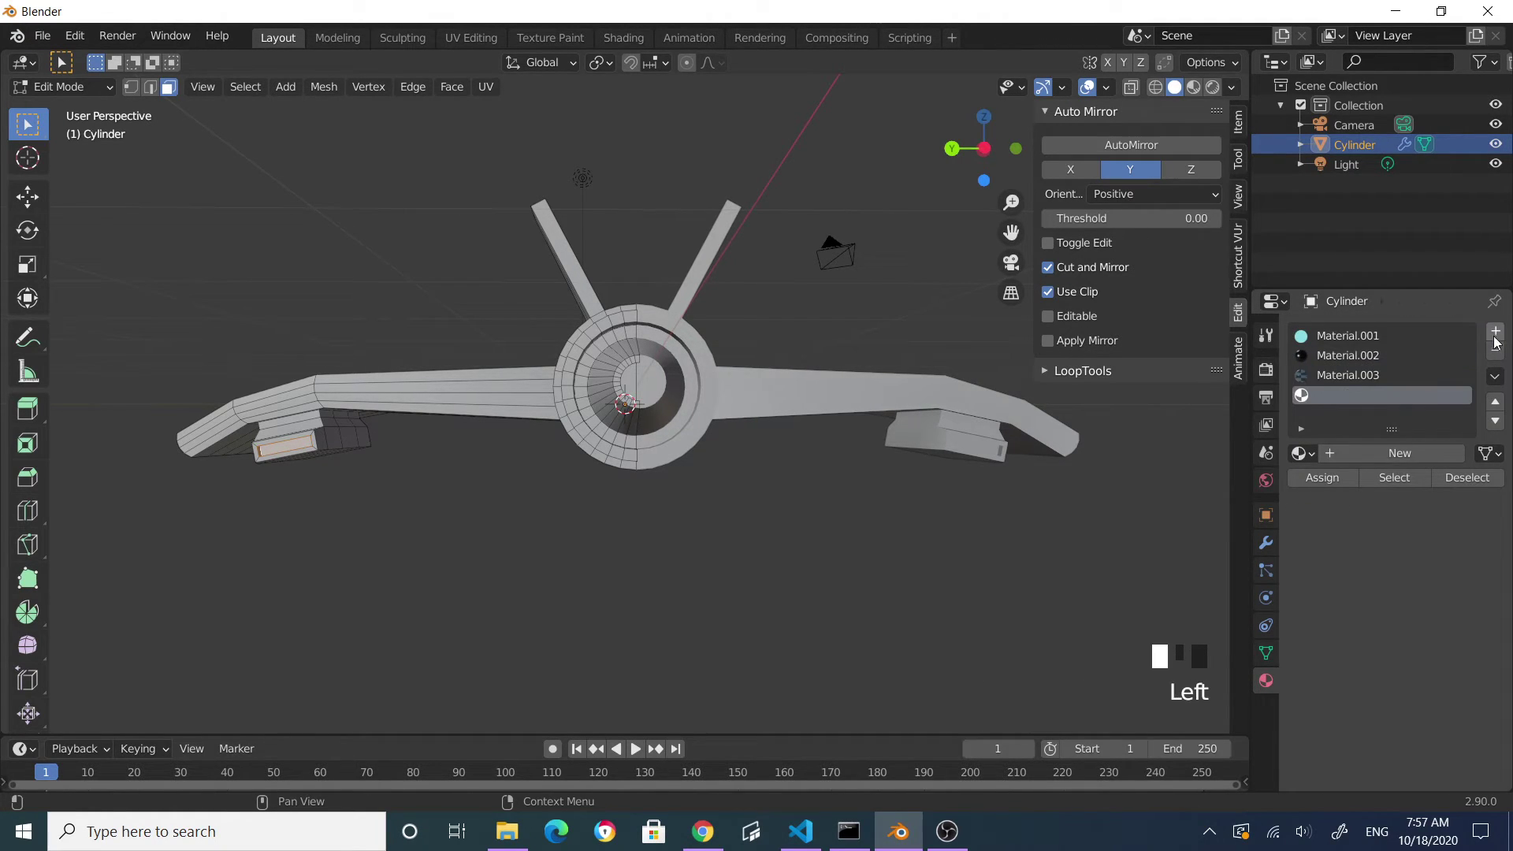
click(1311, 472)
click(1404, 453)
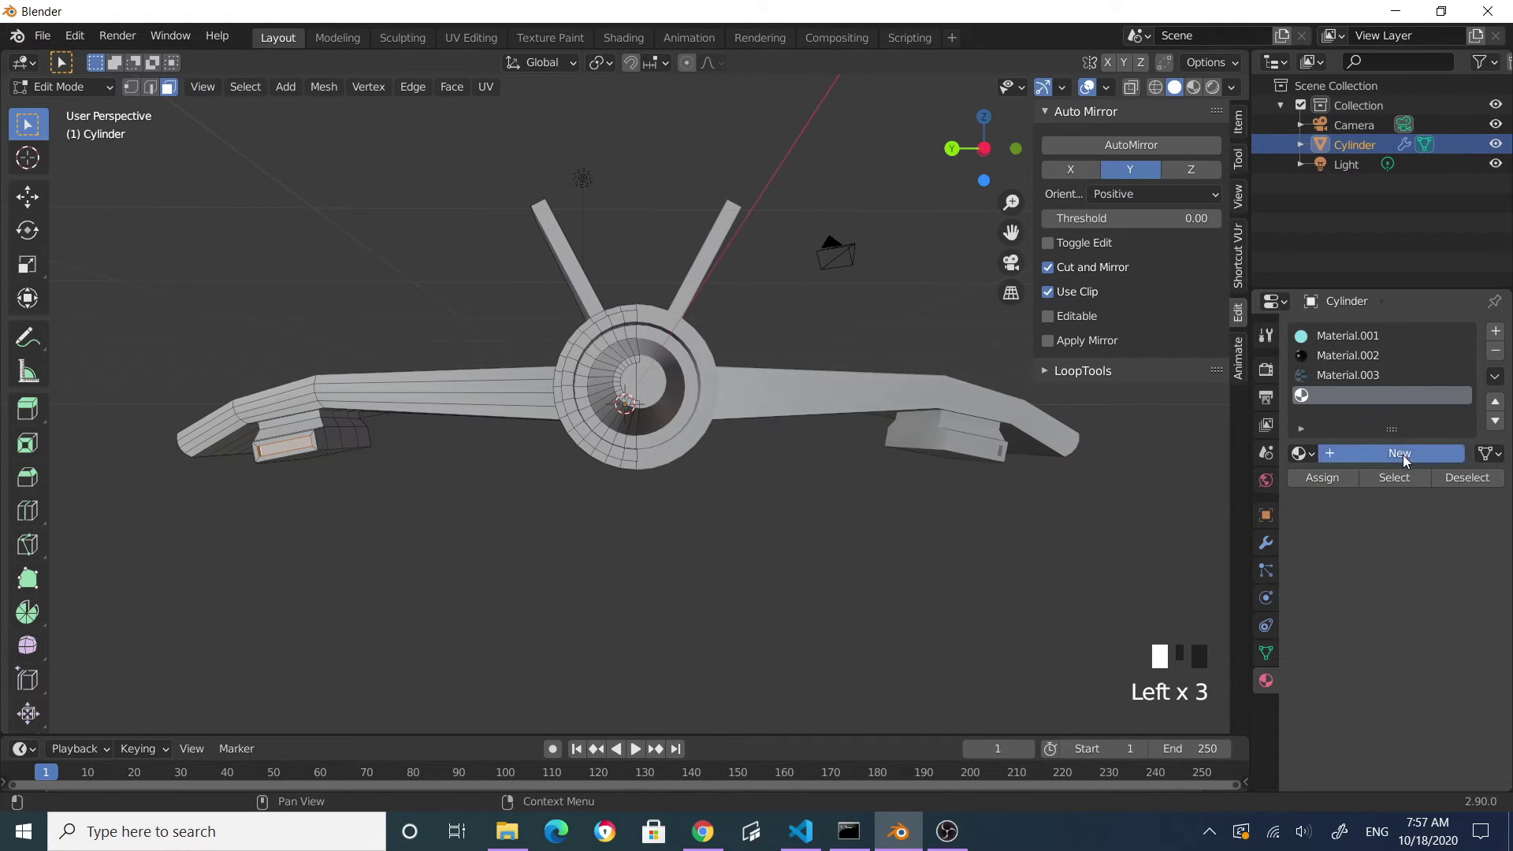
- Change the pod recess material's surface to Emission with an orange colour of hue 0.062, saturation 0.770 and value 0.850
click(1431, 592)
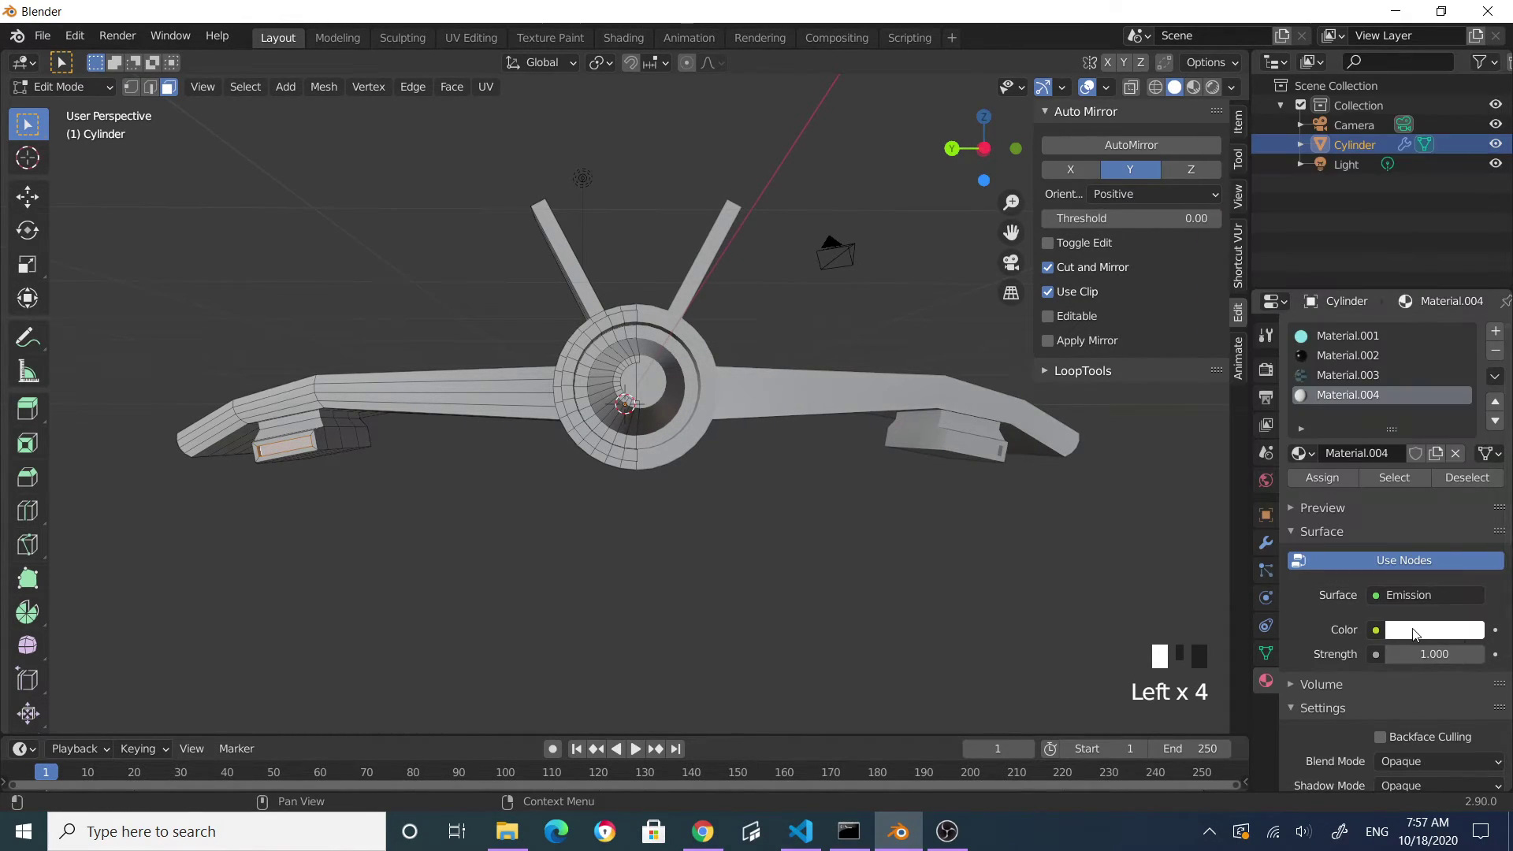
click(1417, 629)
drag(1359, 436, 1359, 466)
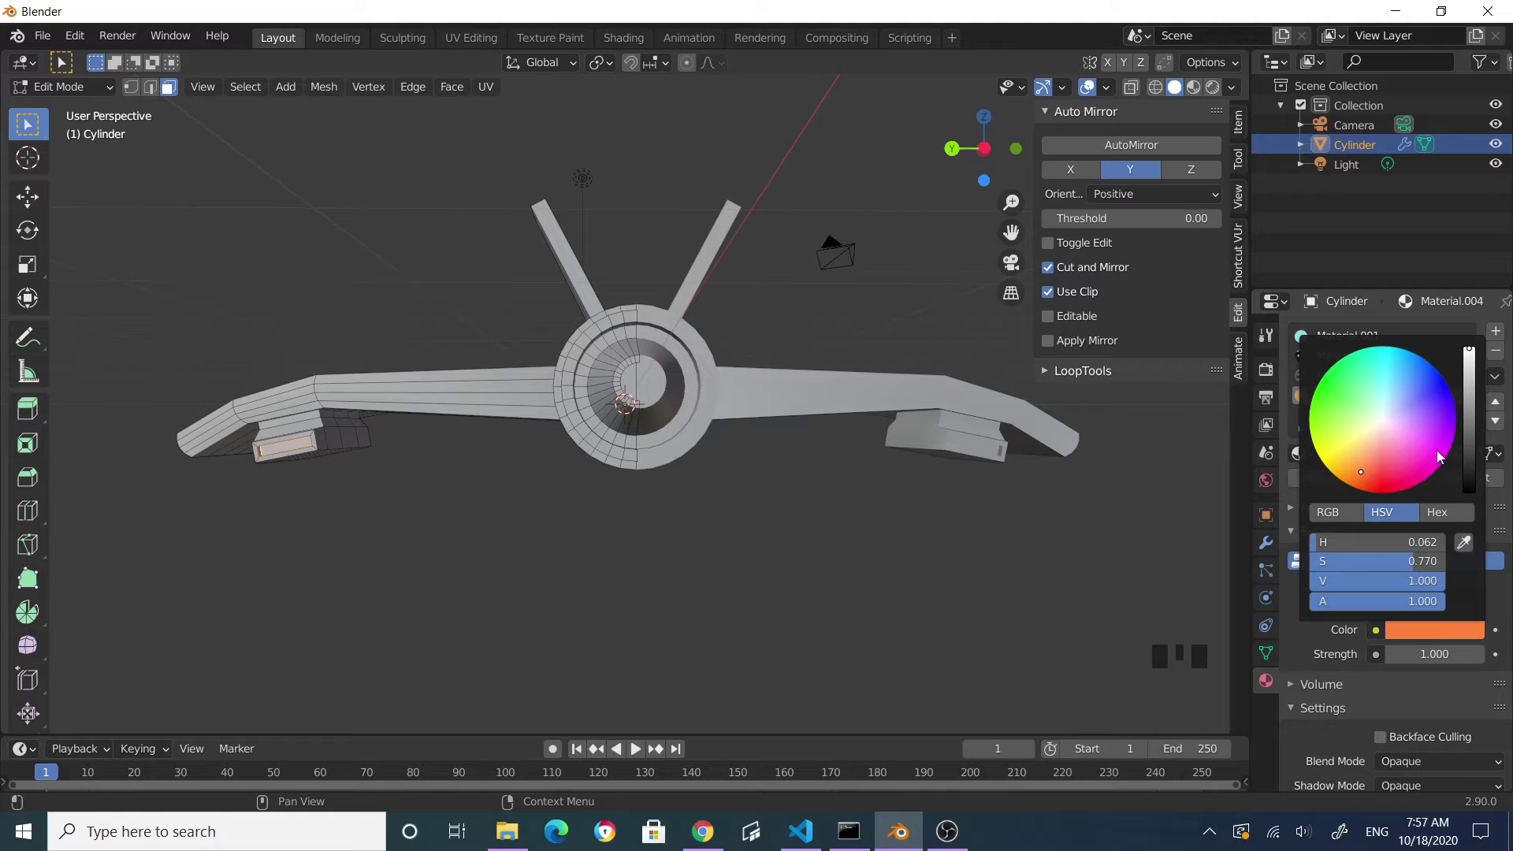
click(1468, 369)
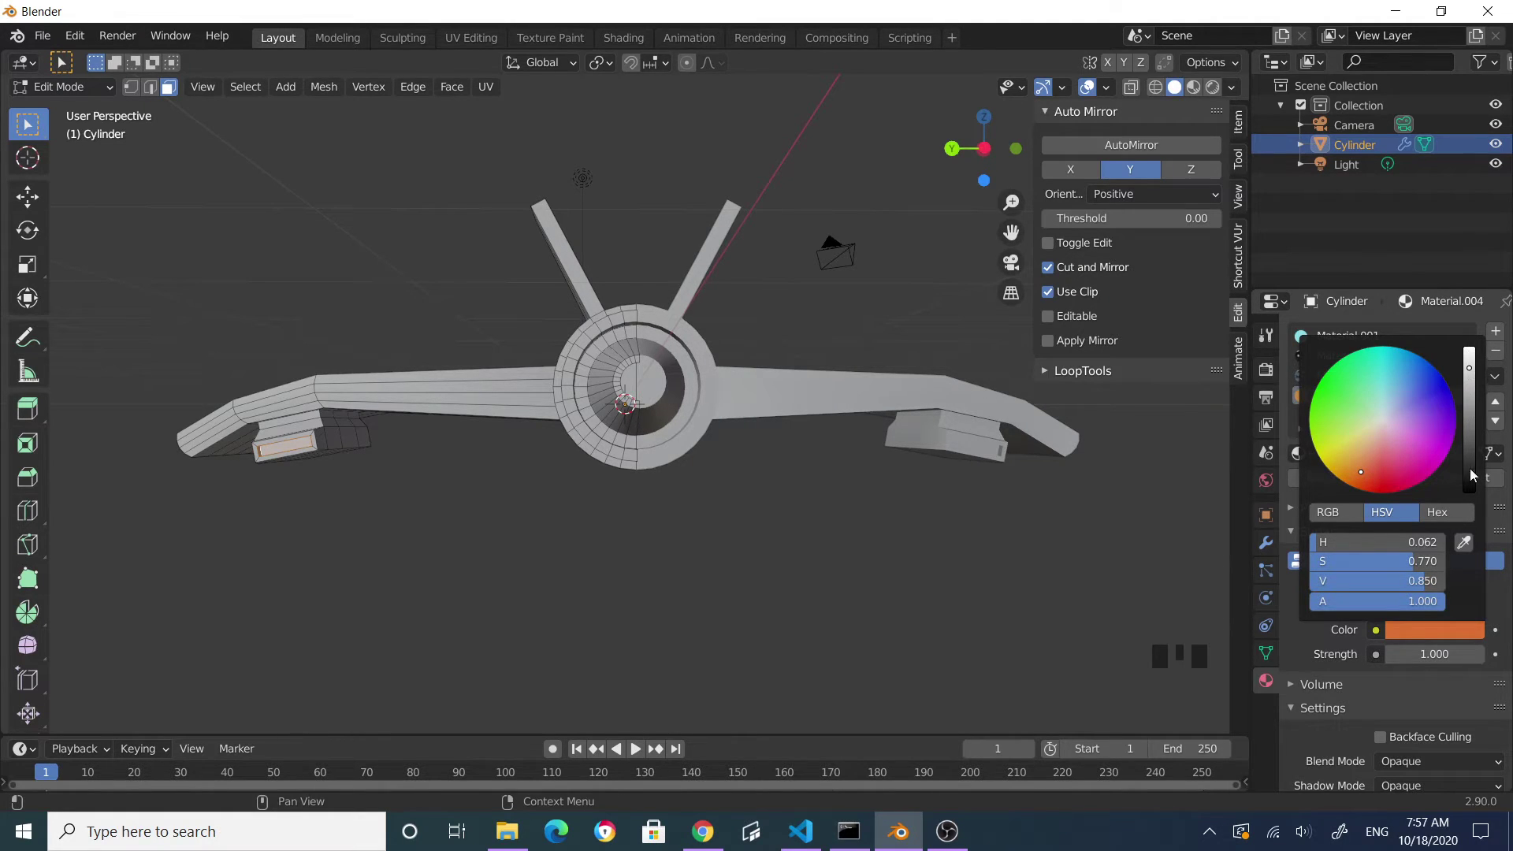
- Set the orange pod recess material's emission strength to 4
drag(1428, 646, 1428, 646)
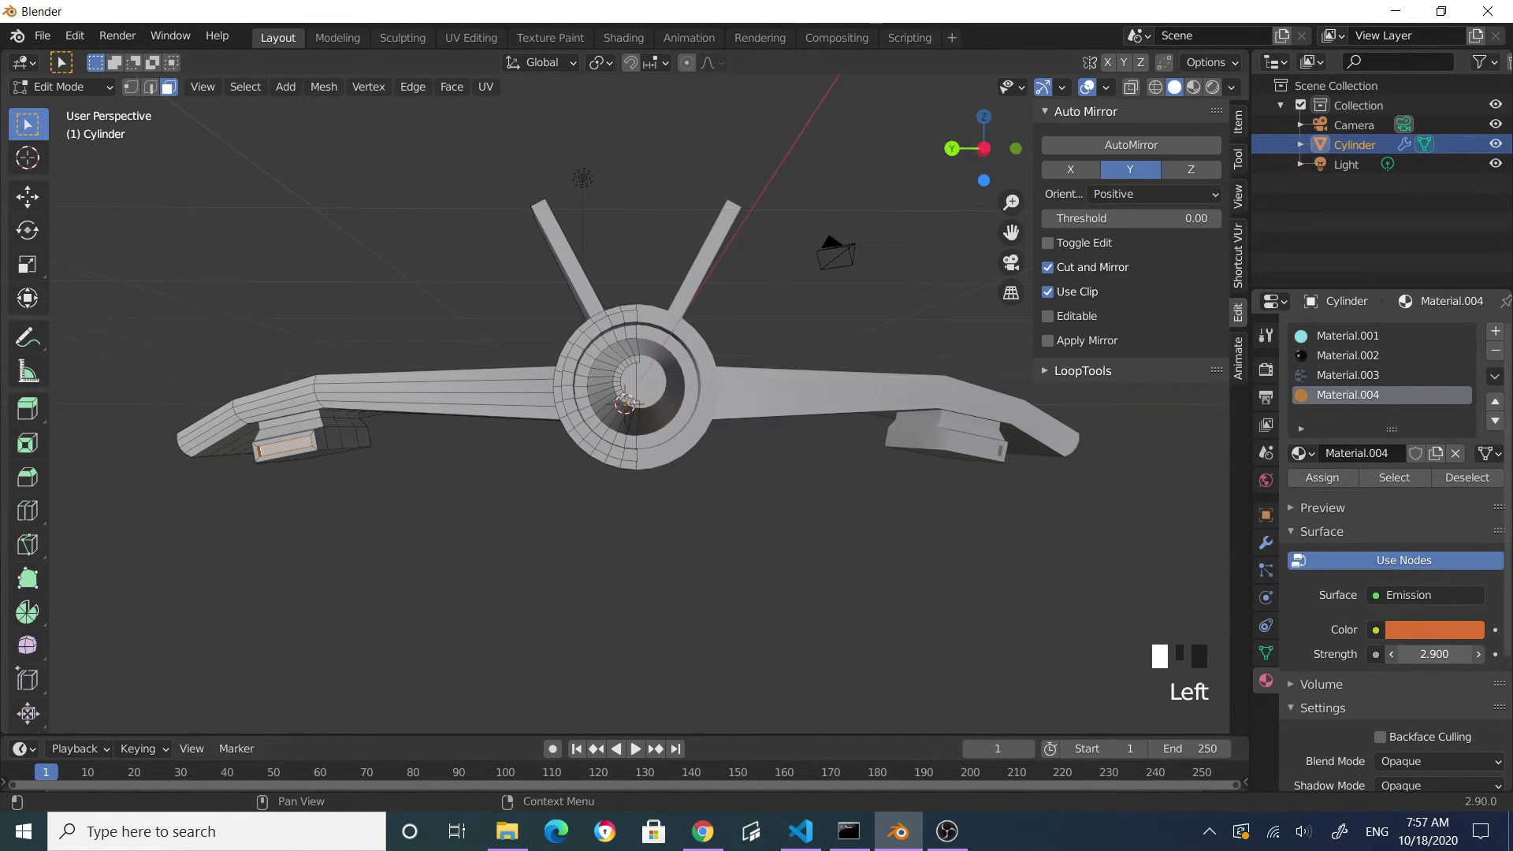
click(1426, 665)
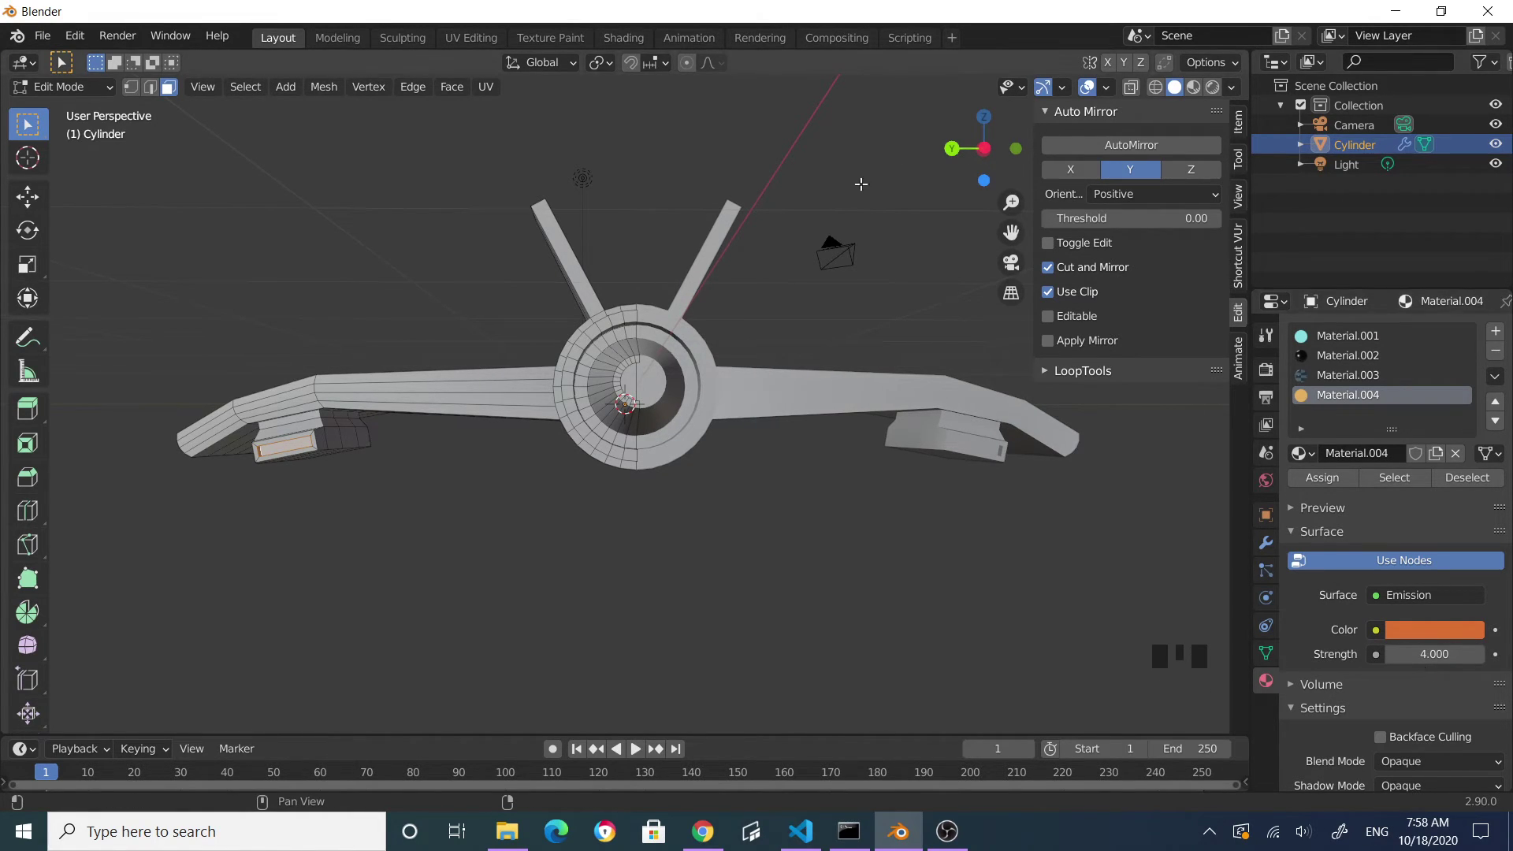
click(867, 353)
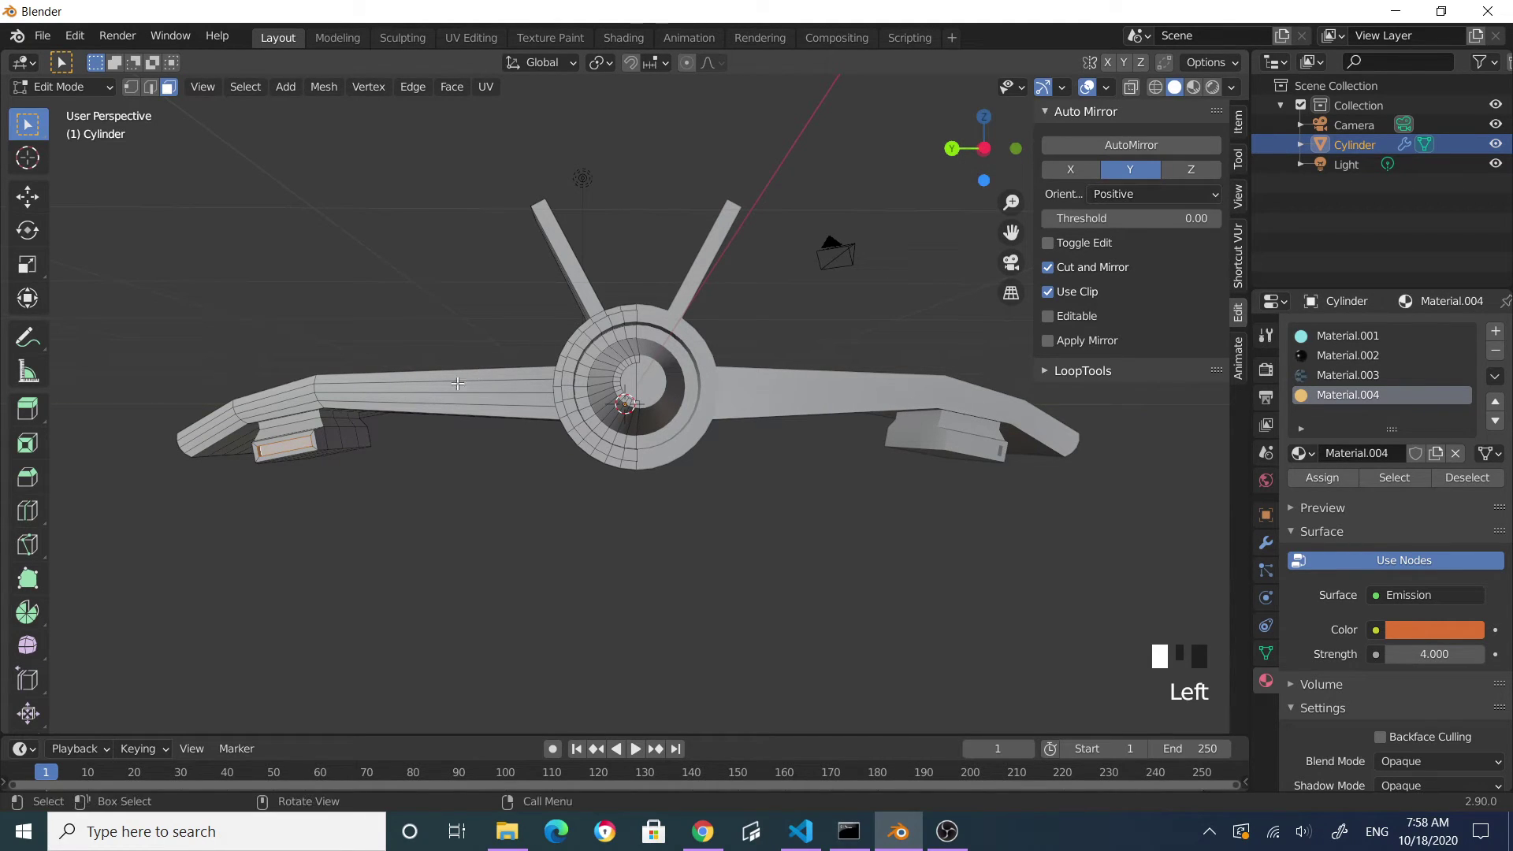
- Select the loop of inner faces in the rear engine nozzle and assign the orange emission material, Material.004, to it
scroll(637, 405, up, 1)
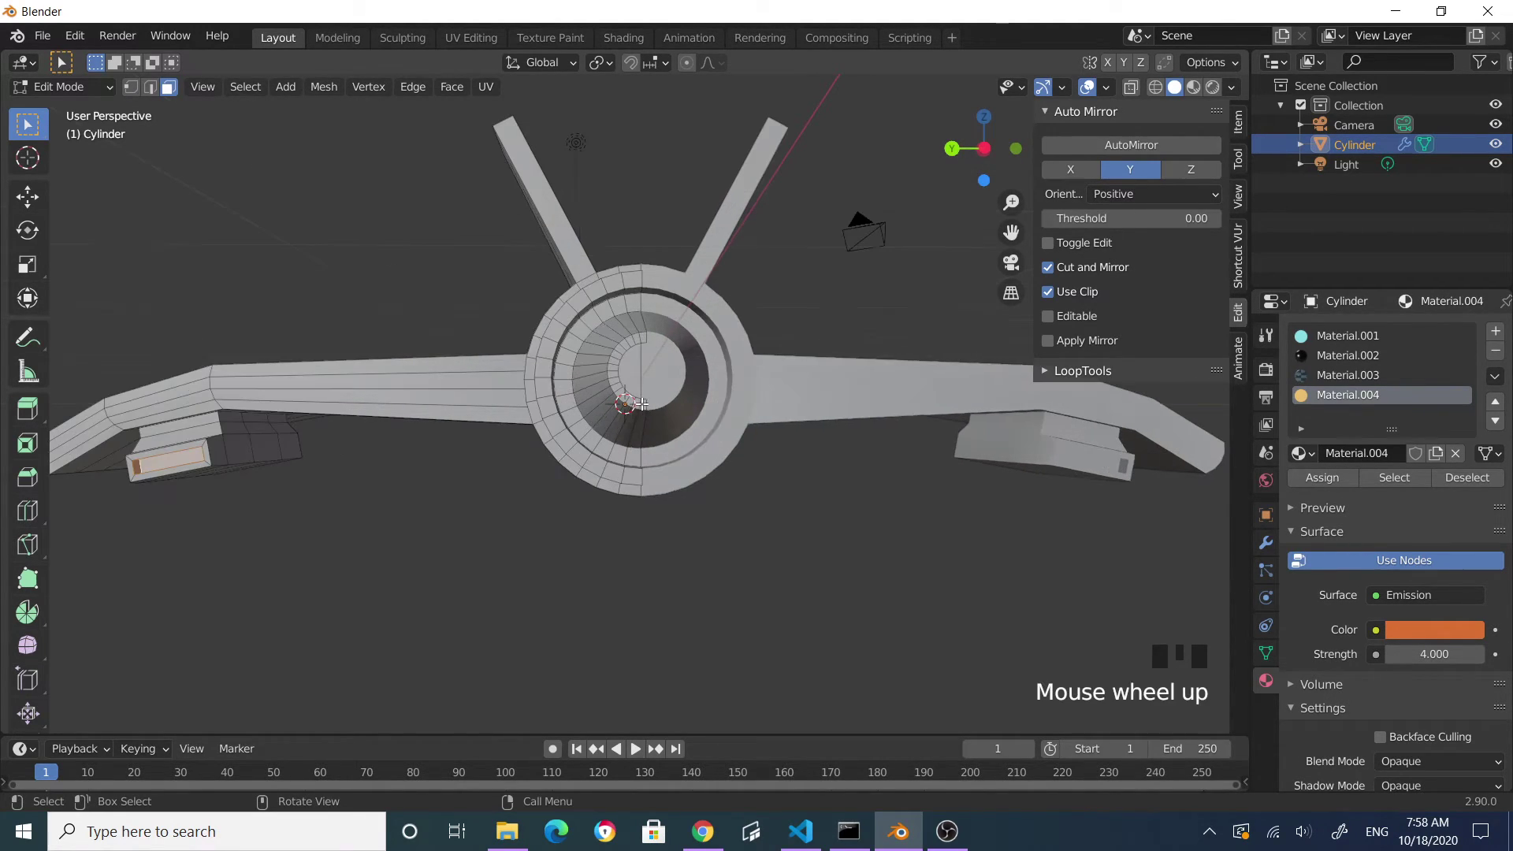
scroll(650, 359, up, 1)
middle_drag(650, 359, 680, 363)
middle_drag(604, 402, 587, 402)
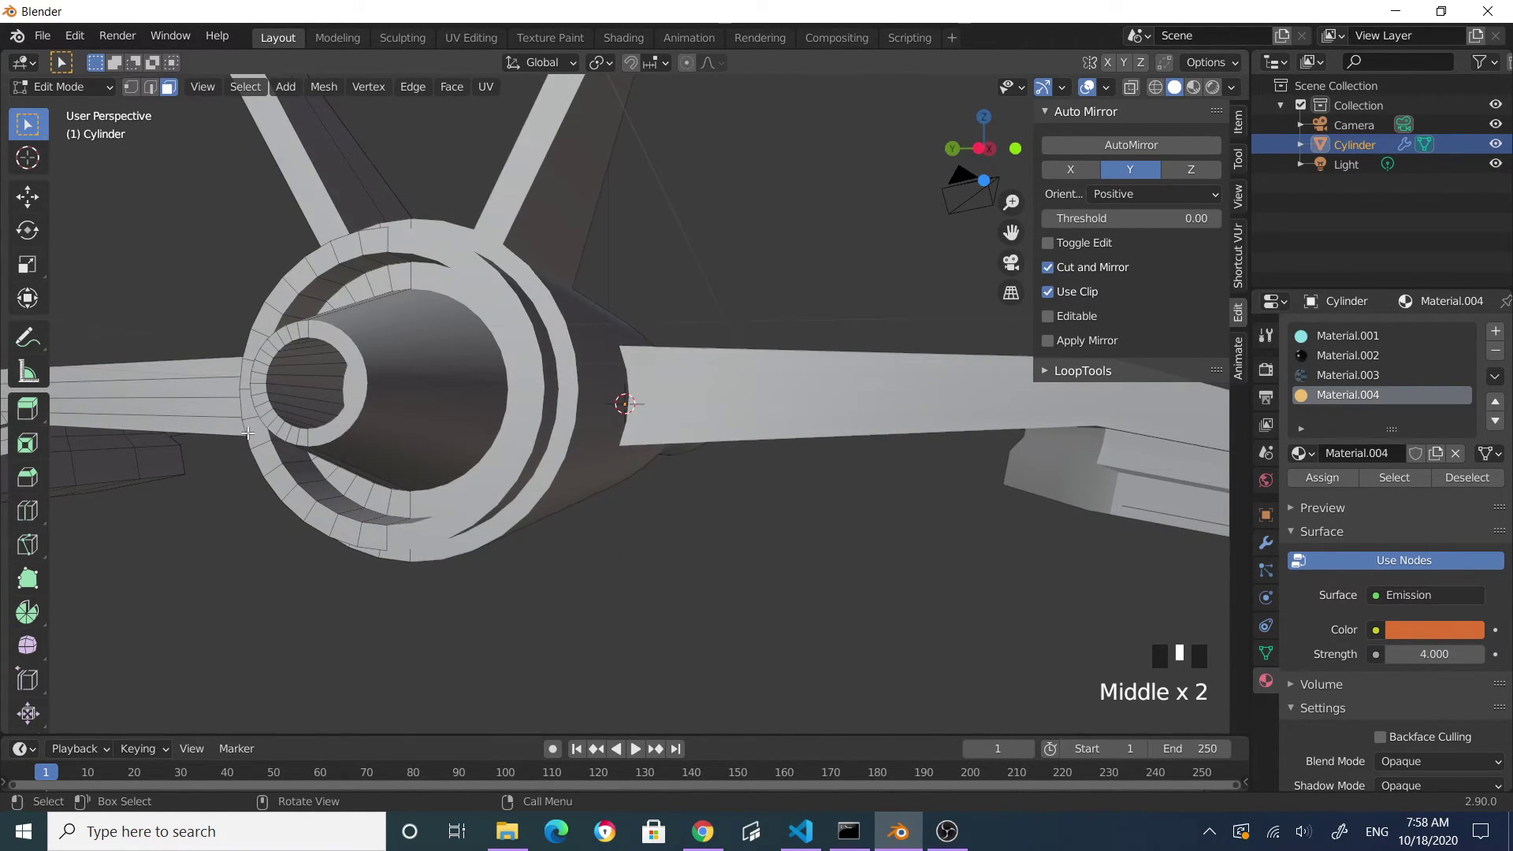
click(303, 376)
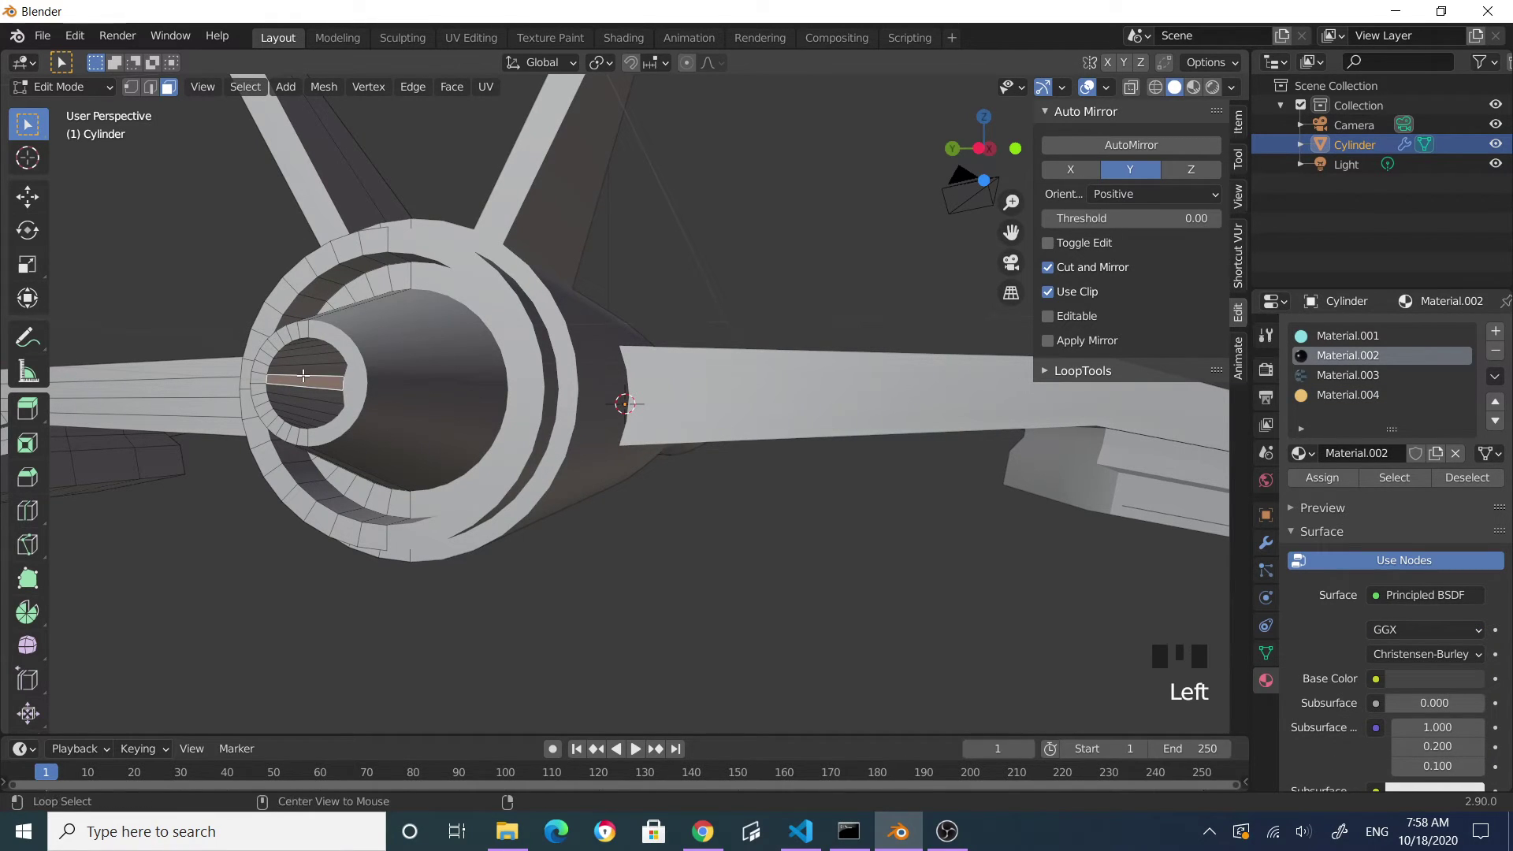
alt+click(304, 376)
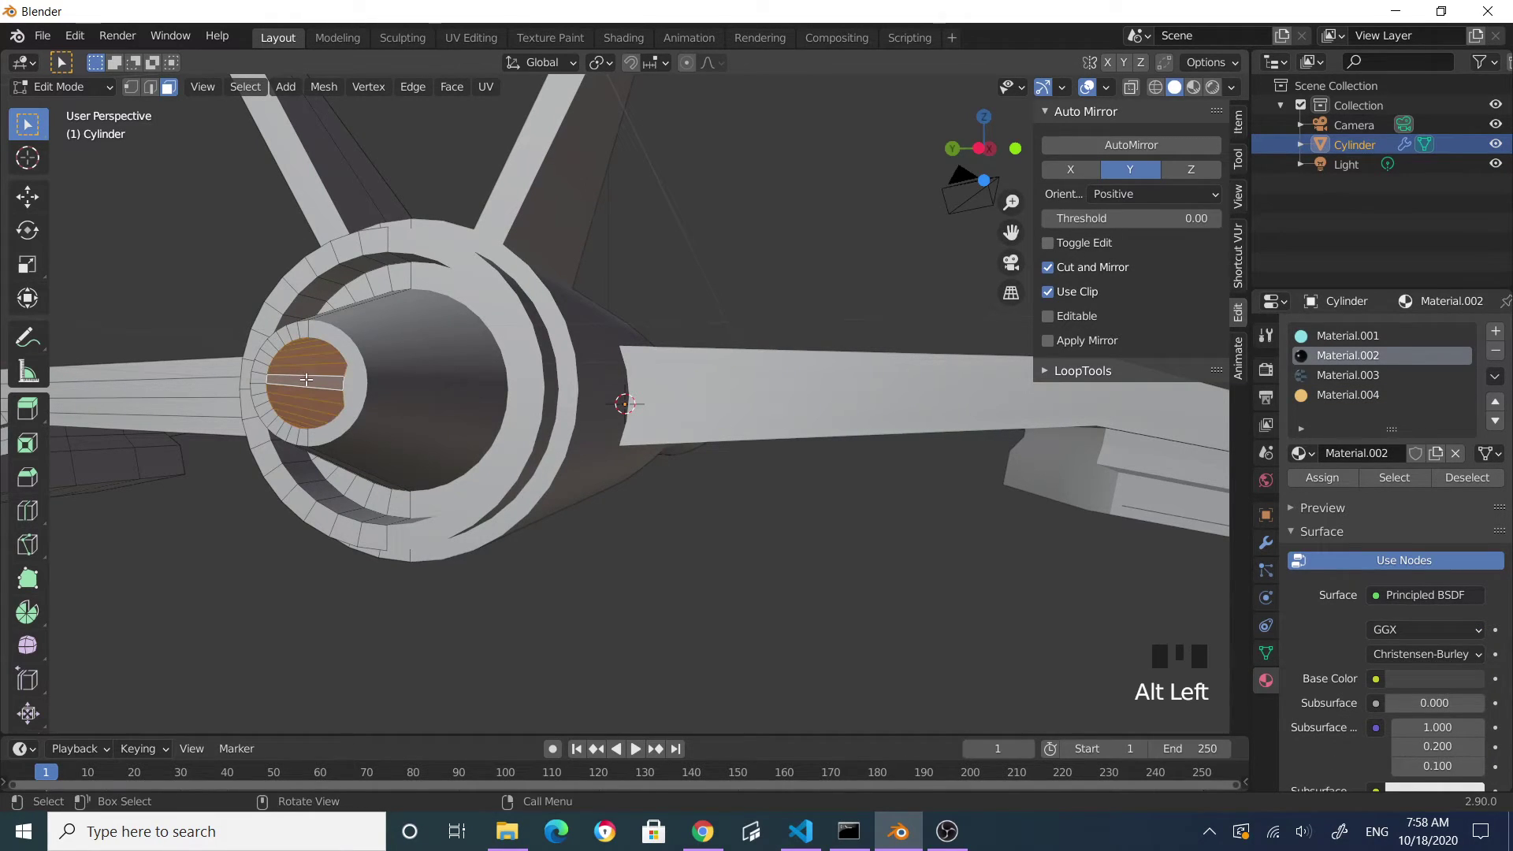
click(1335, 396)
click(1324, 478)
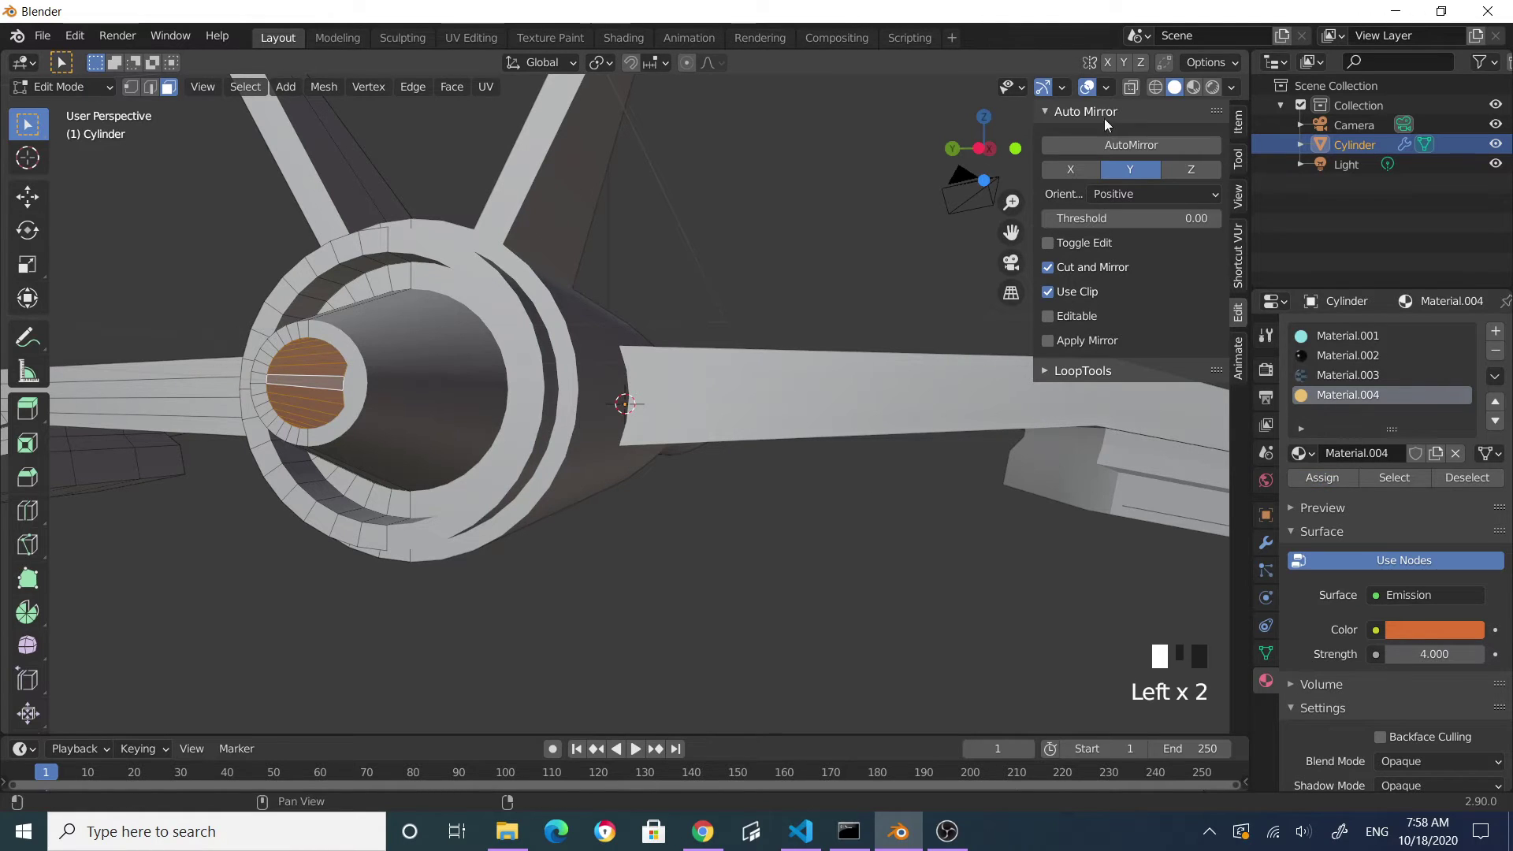
- Switch the viewport to Material Preview shading and return the spaceship to Object Mode
click(1194, 88)
scroll(749, 501, down, 2)
click(780, 523)
click(772, 512)
middle_drag(773, 516, 915, 588)
key(Tab)
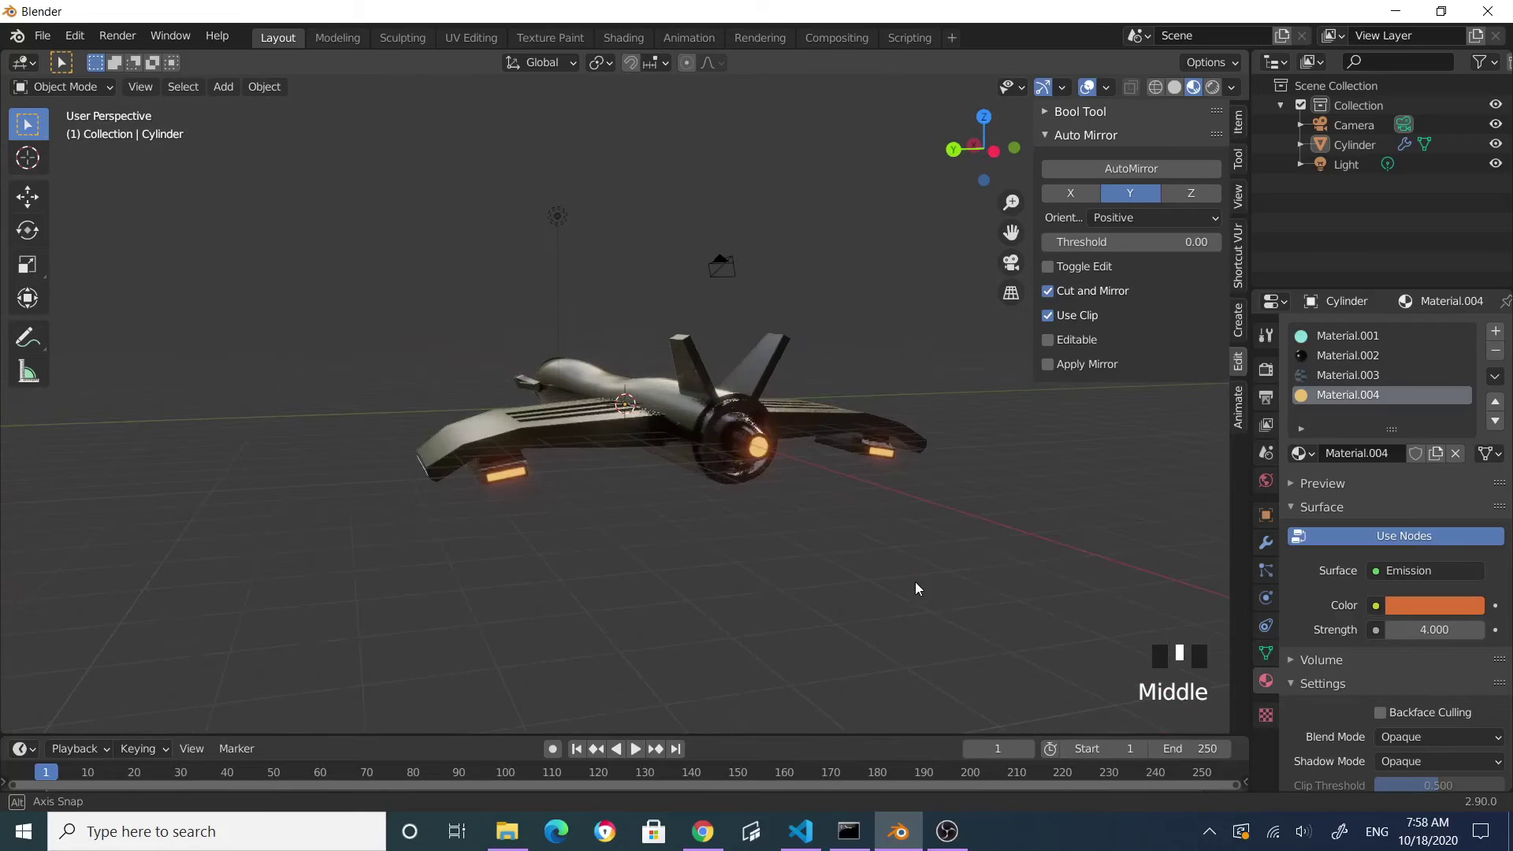
- Set the emission strength of the orange engine material, Material.004, to 10
click(1426, 628)
text(1)
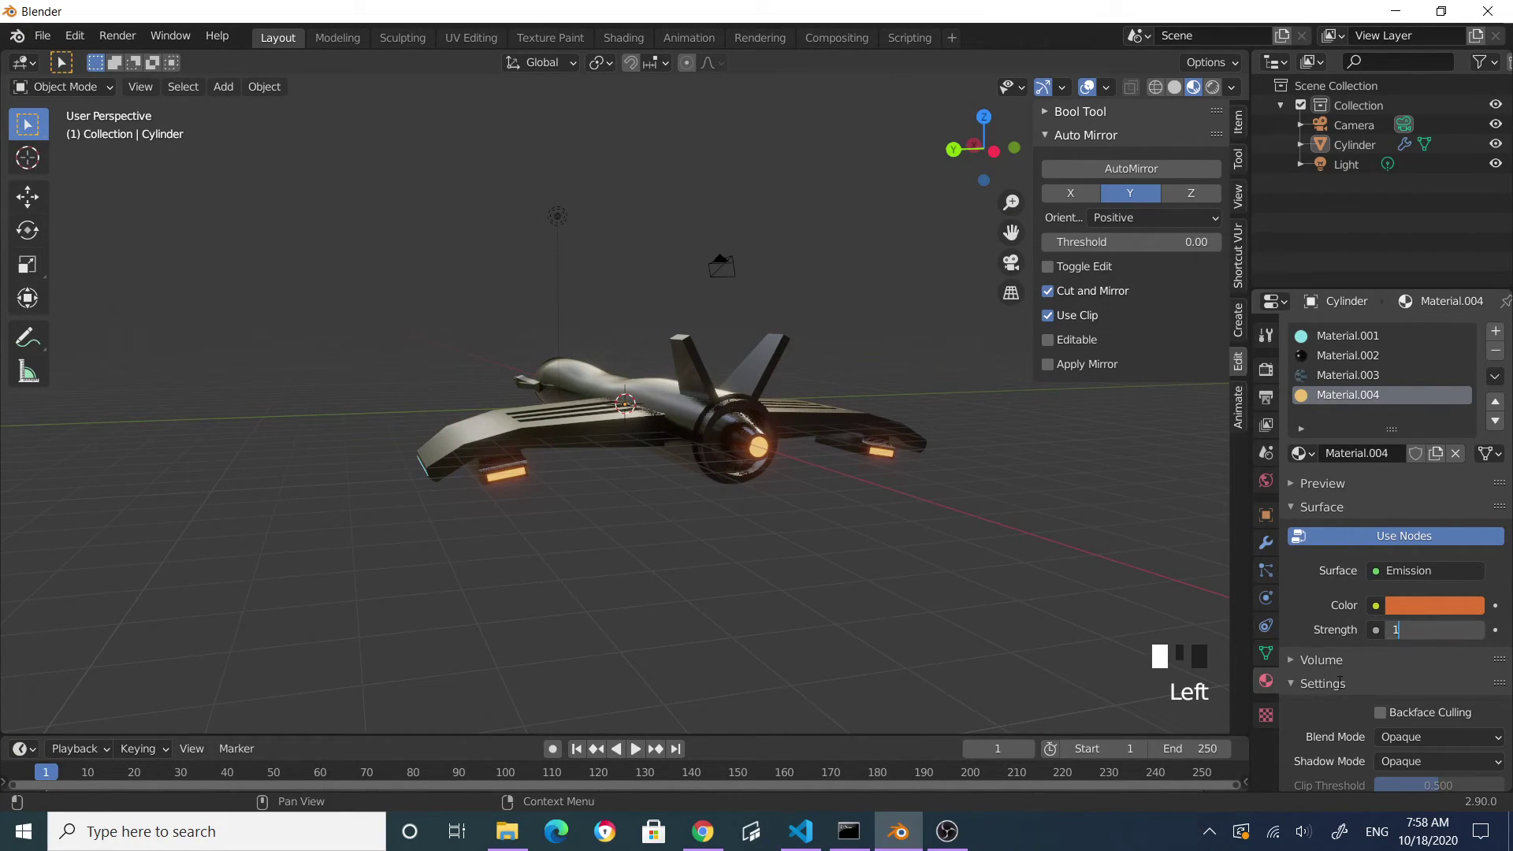
text(0)
key(Return)
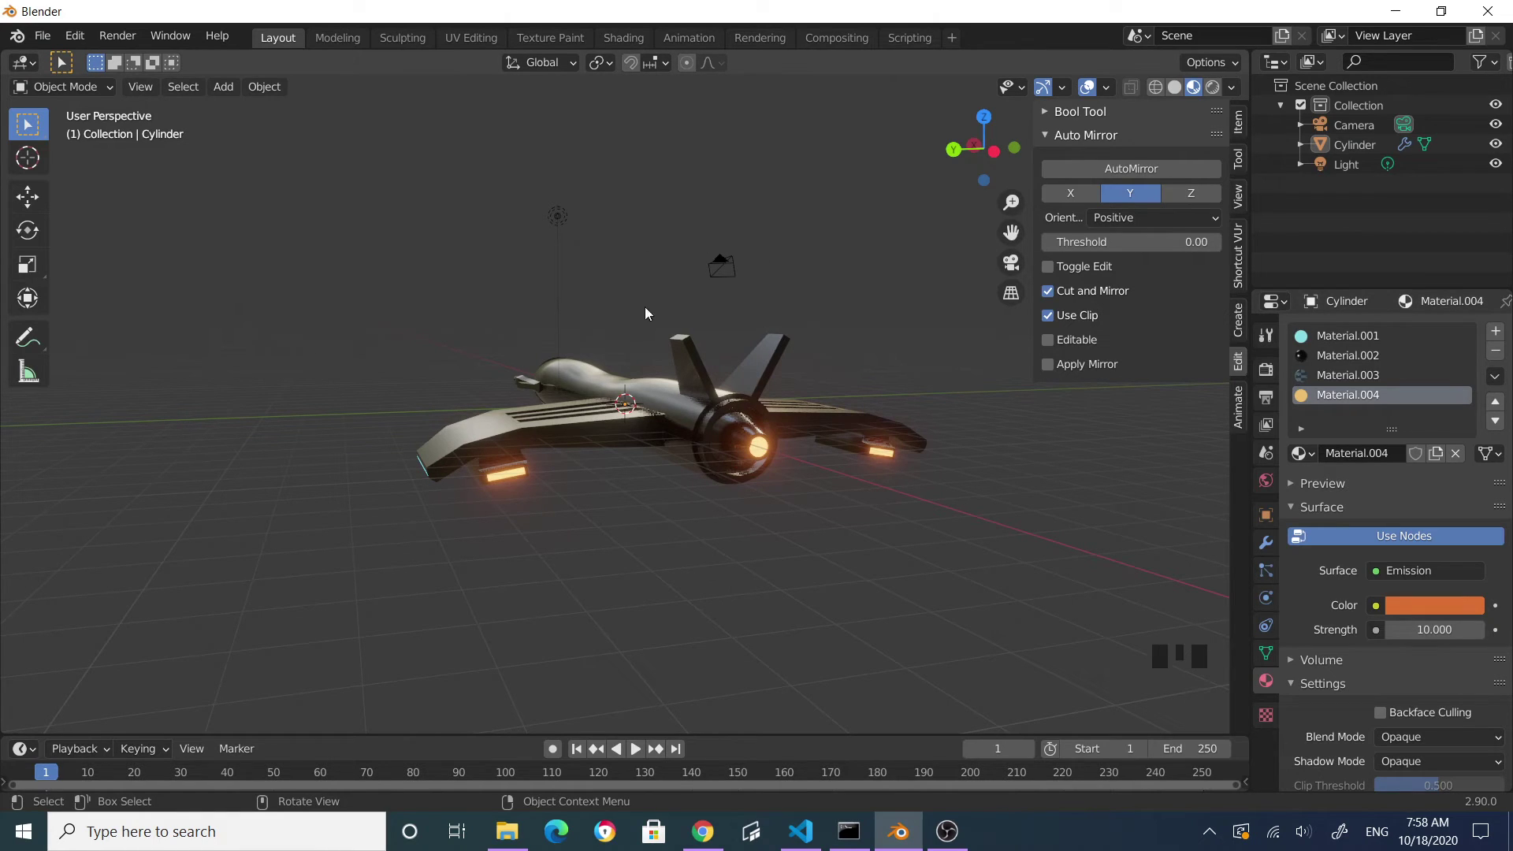
- Select the spaceship, apply its Mirror modifier and deselect it
click(827, 511)
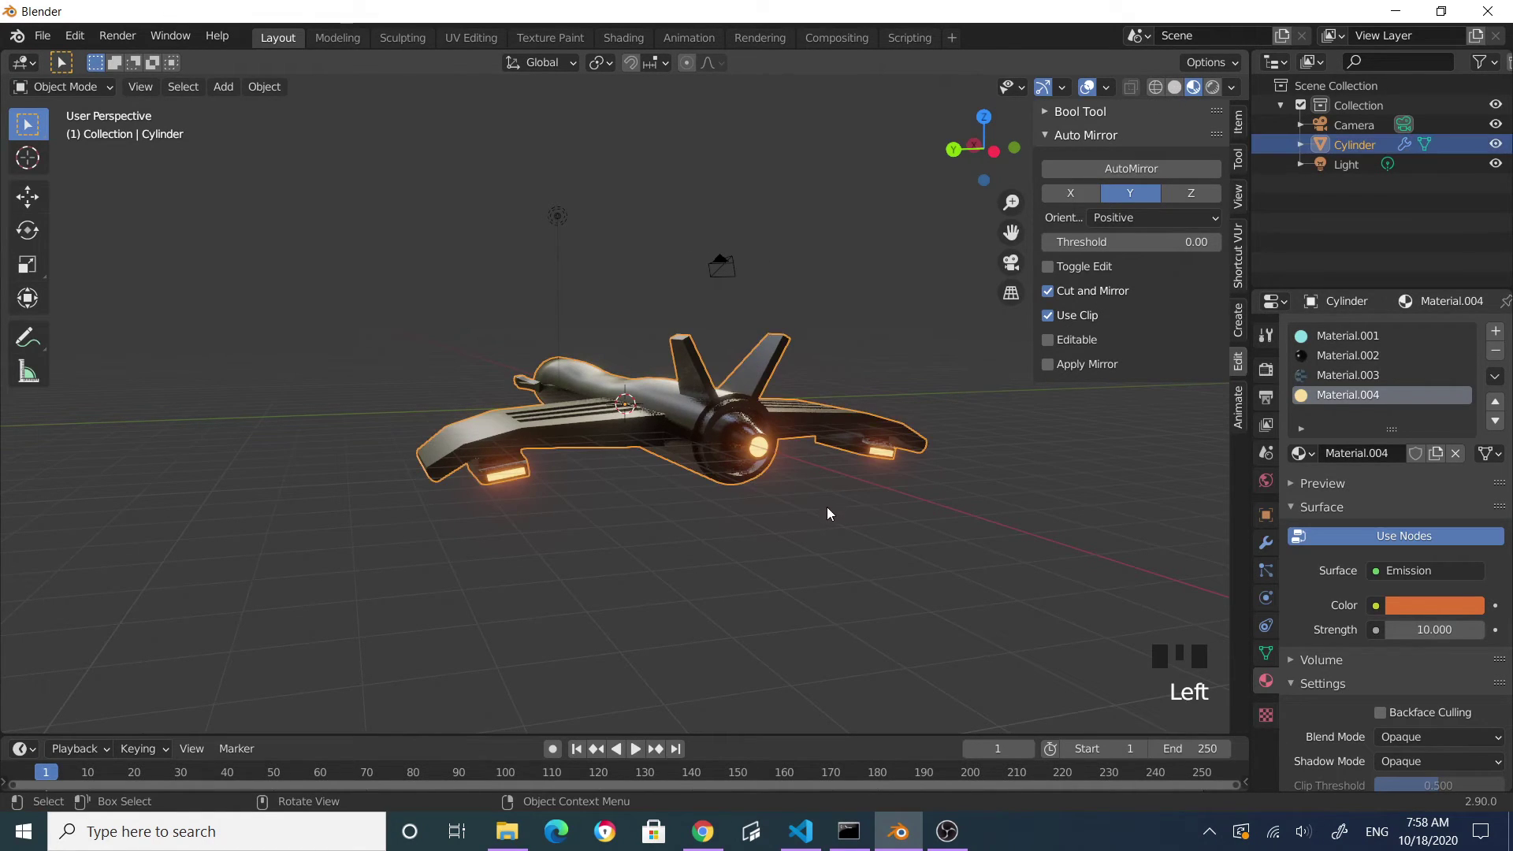
middle_drag(901, 509, 985, 599)
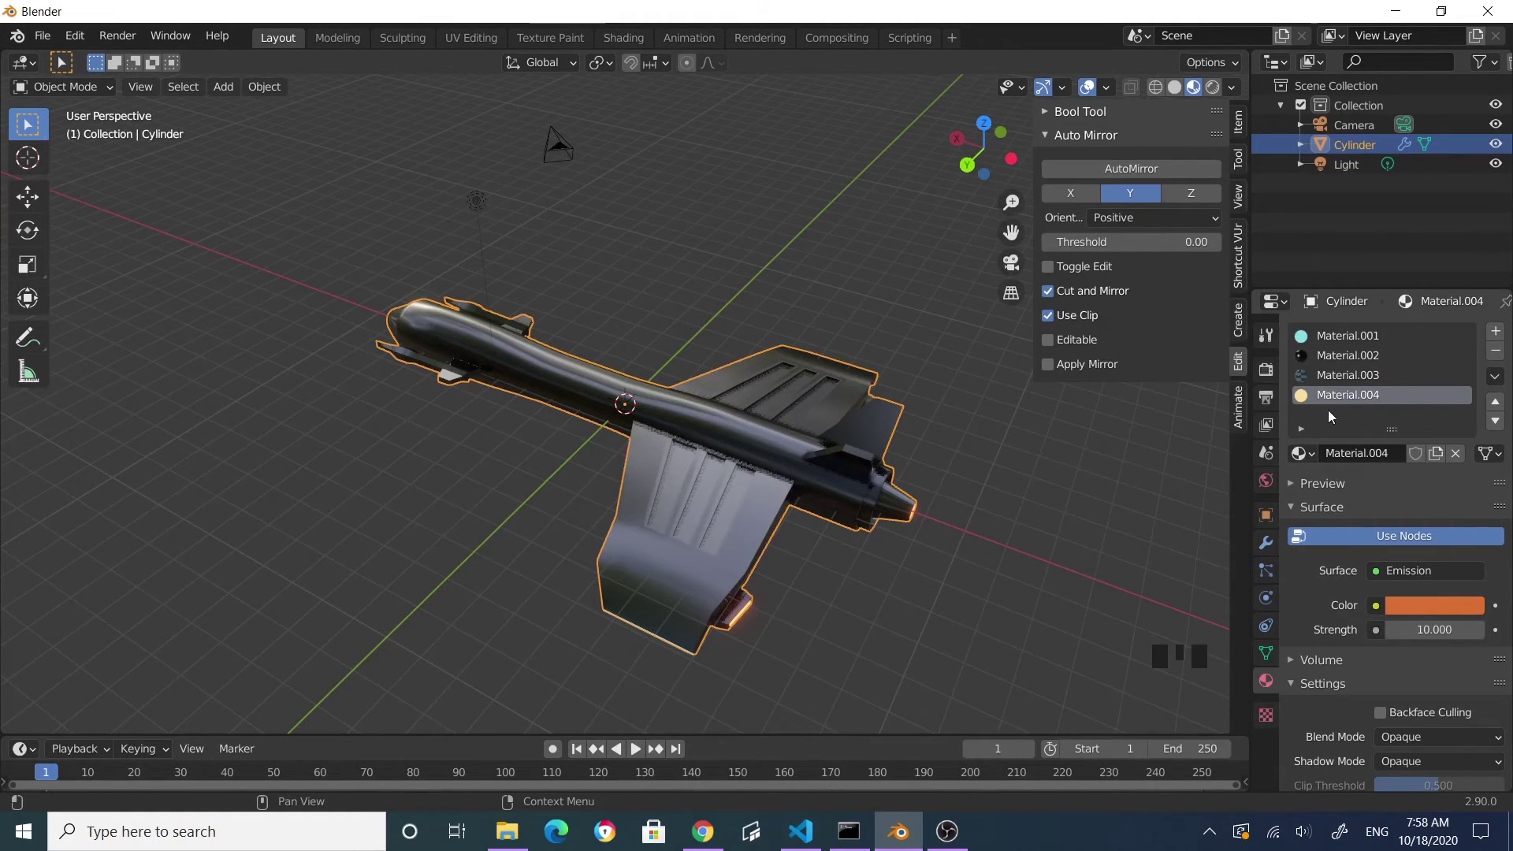
click(1267, 543)
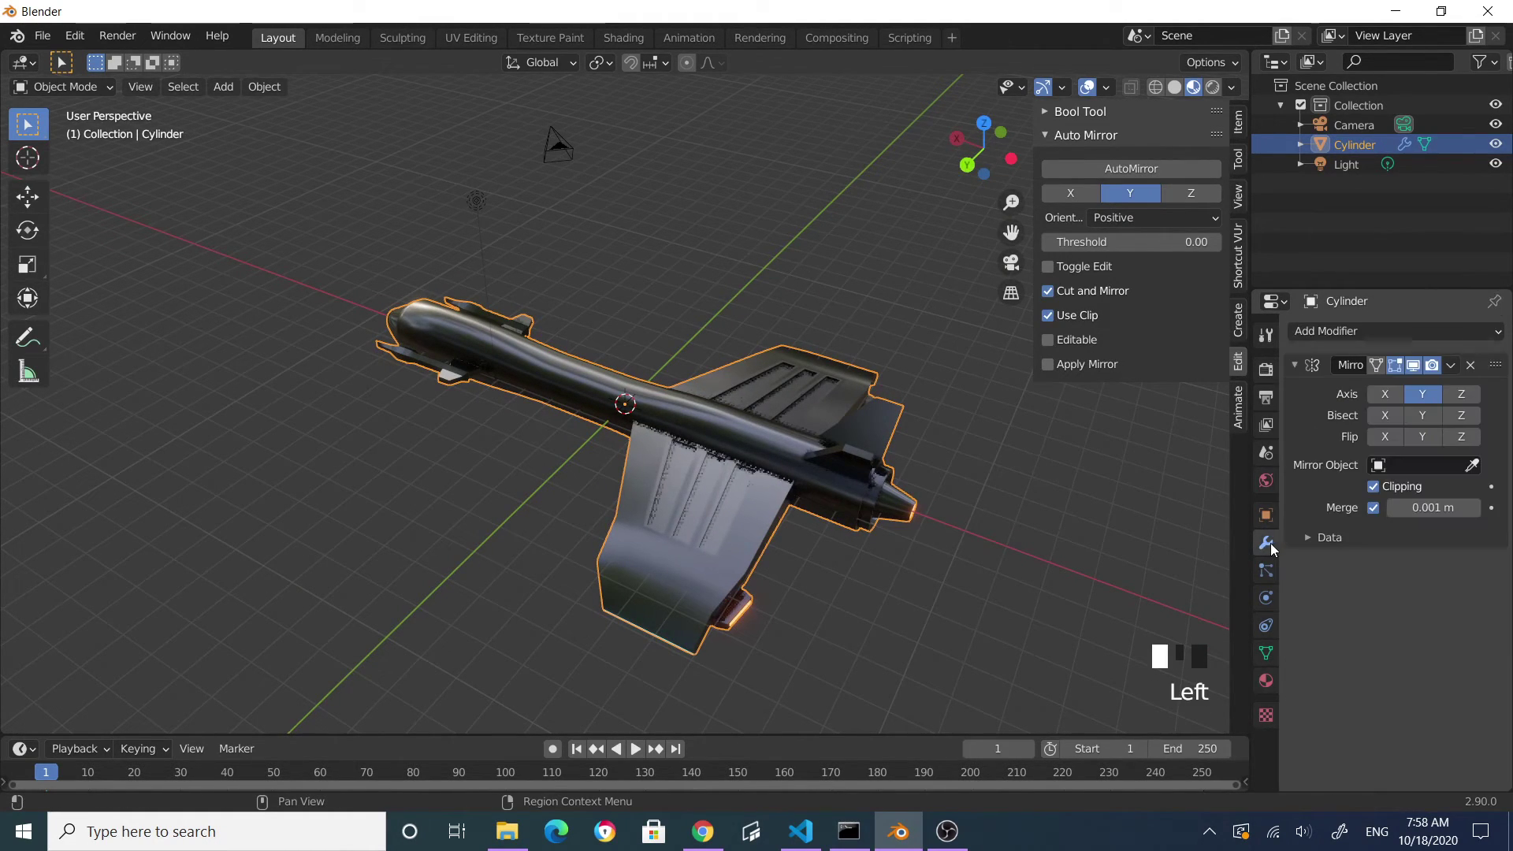
click(1450, 365)
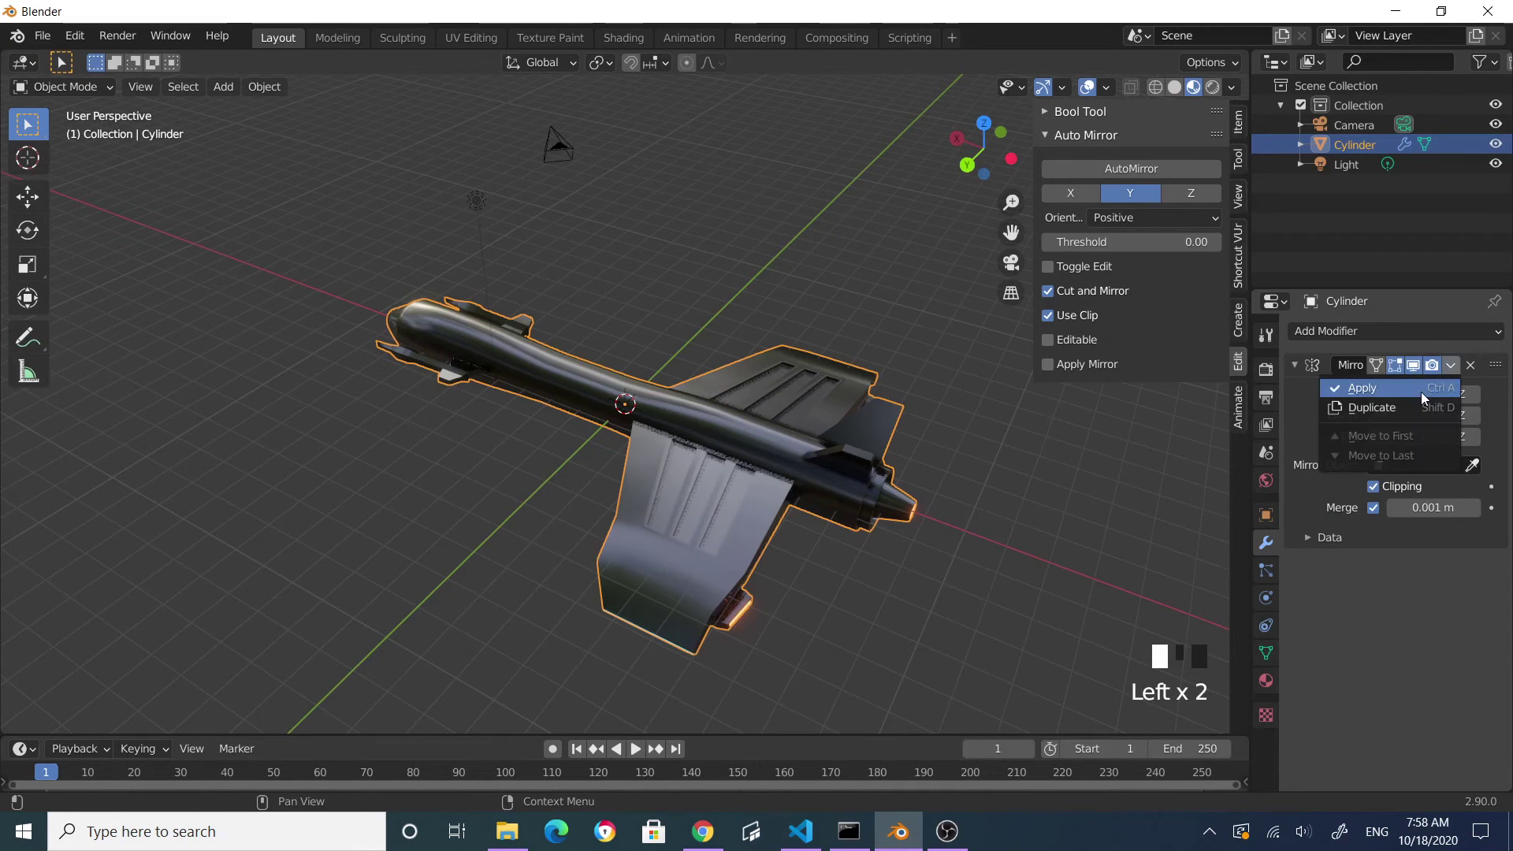
click(1363, 388)
click(1003, 603)
middle_drag(1003, 604, 819, 536)
scroll(861, 496, up, 7)
scroll(854, 497, down, 5)
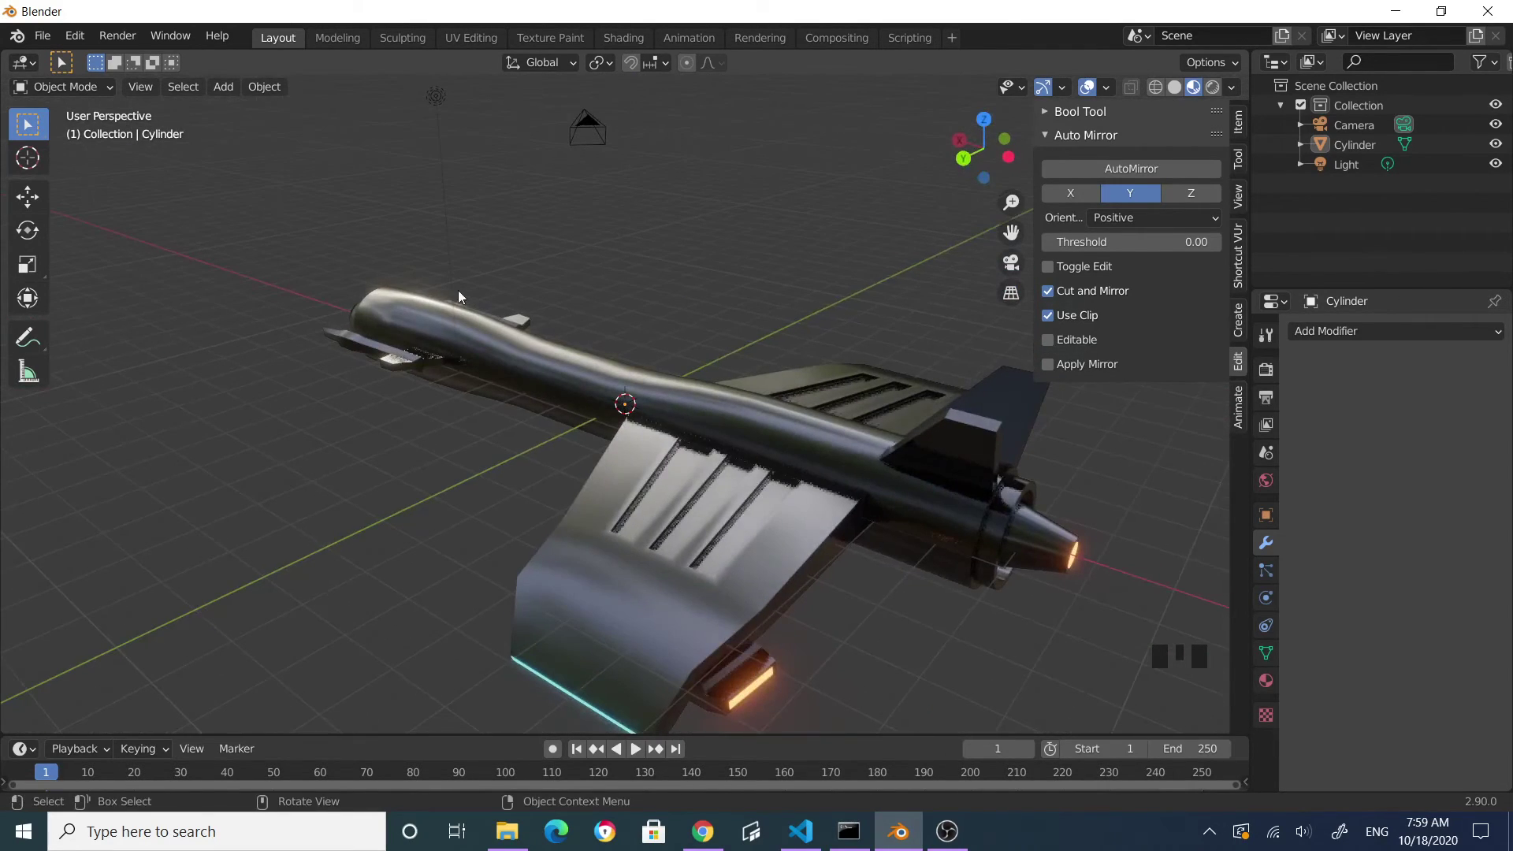
- Use an Environment Texture as the colour of the world background
click(1264, 481)
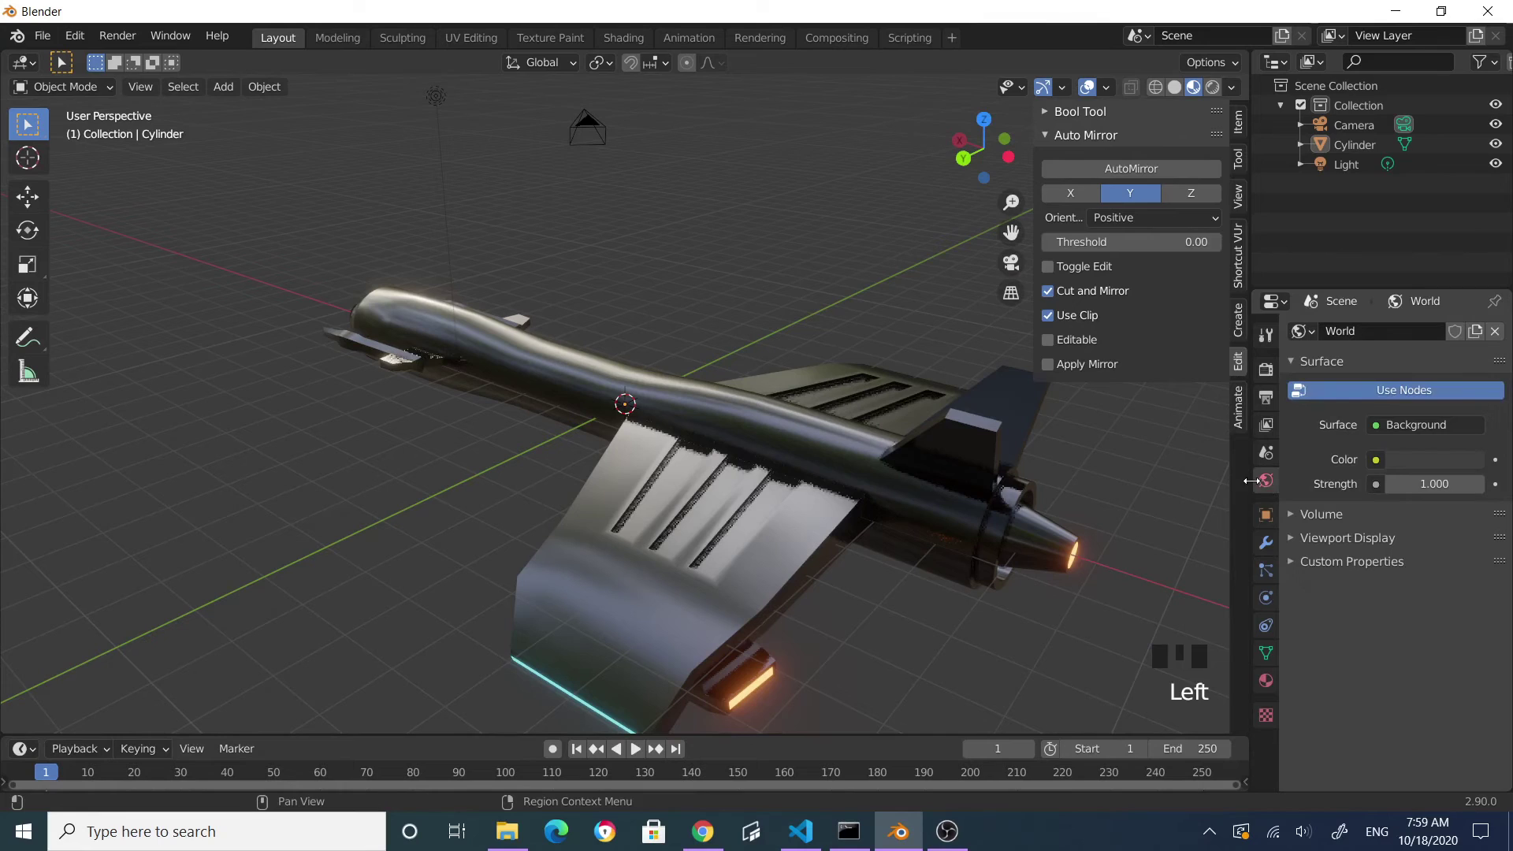
click(1376, 460)
click(1023, 546)
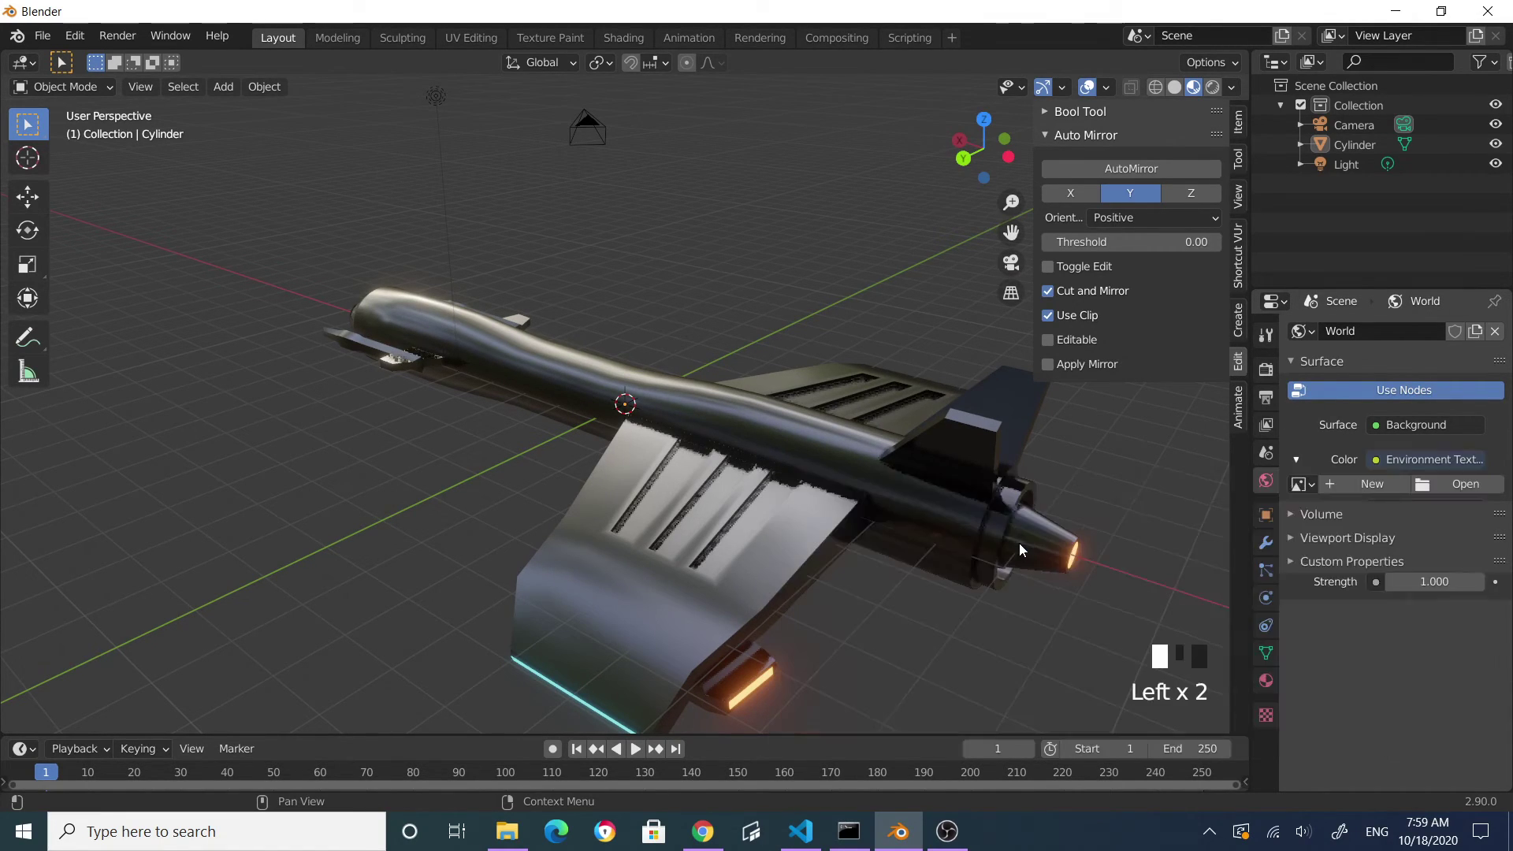
- Load space1.png from E:\Youtube Channel\Models as the world background's environment image
click(1445, 486)
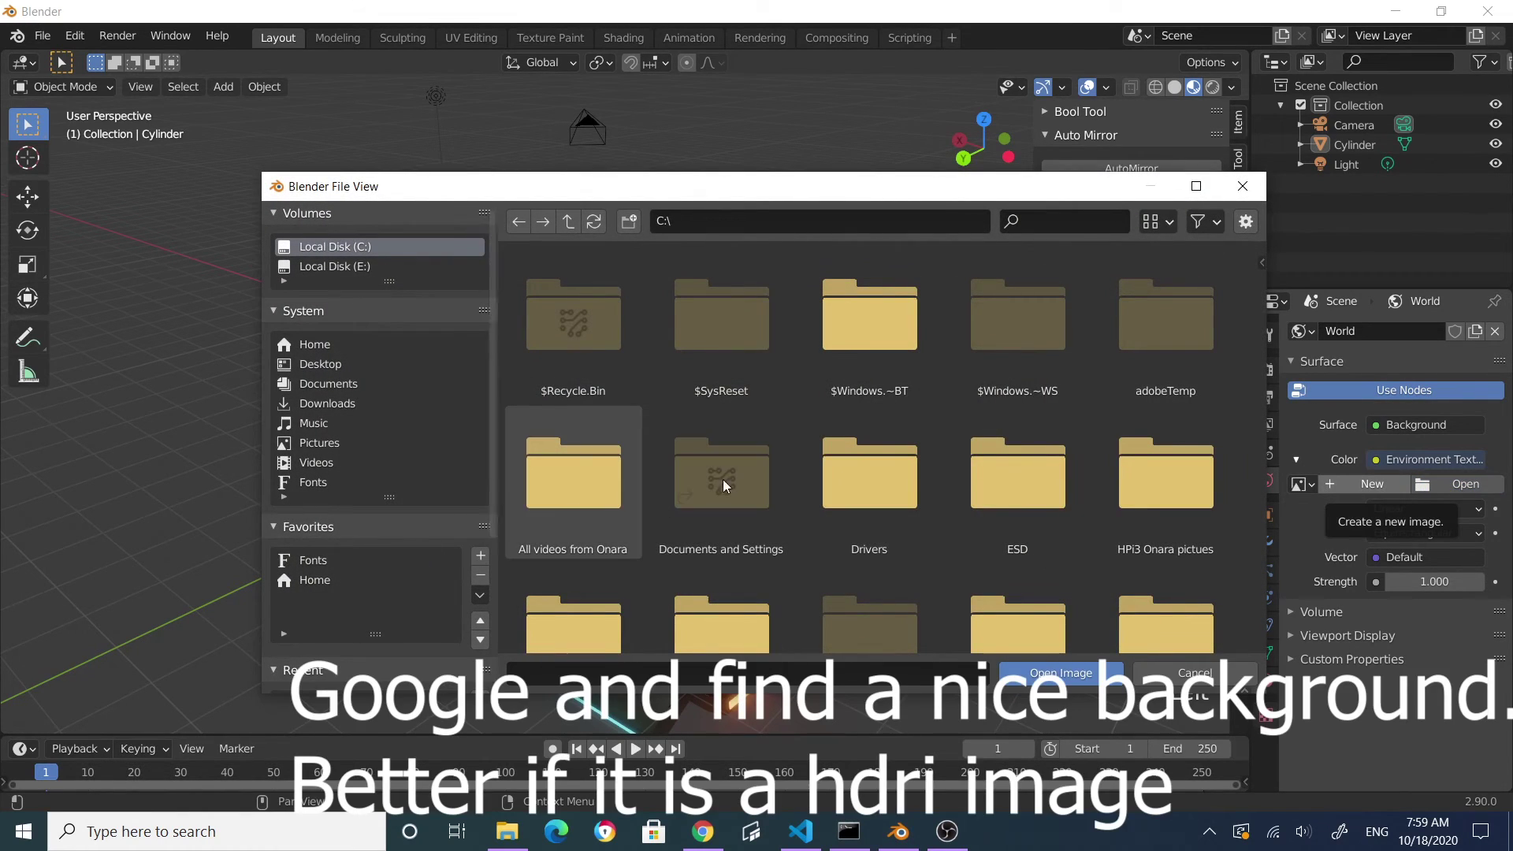
scroll(1029, 514, down, 10)
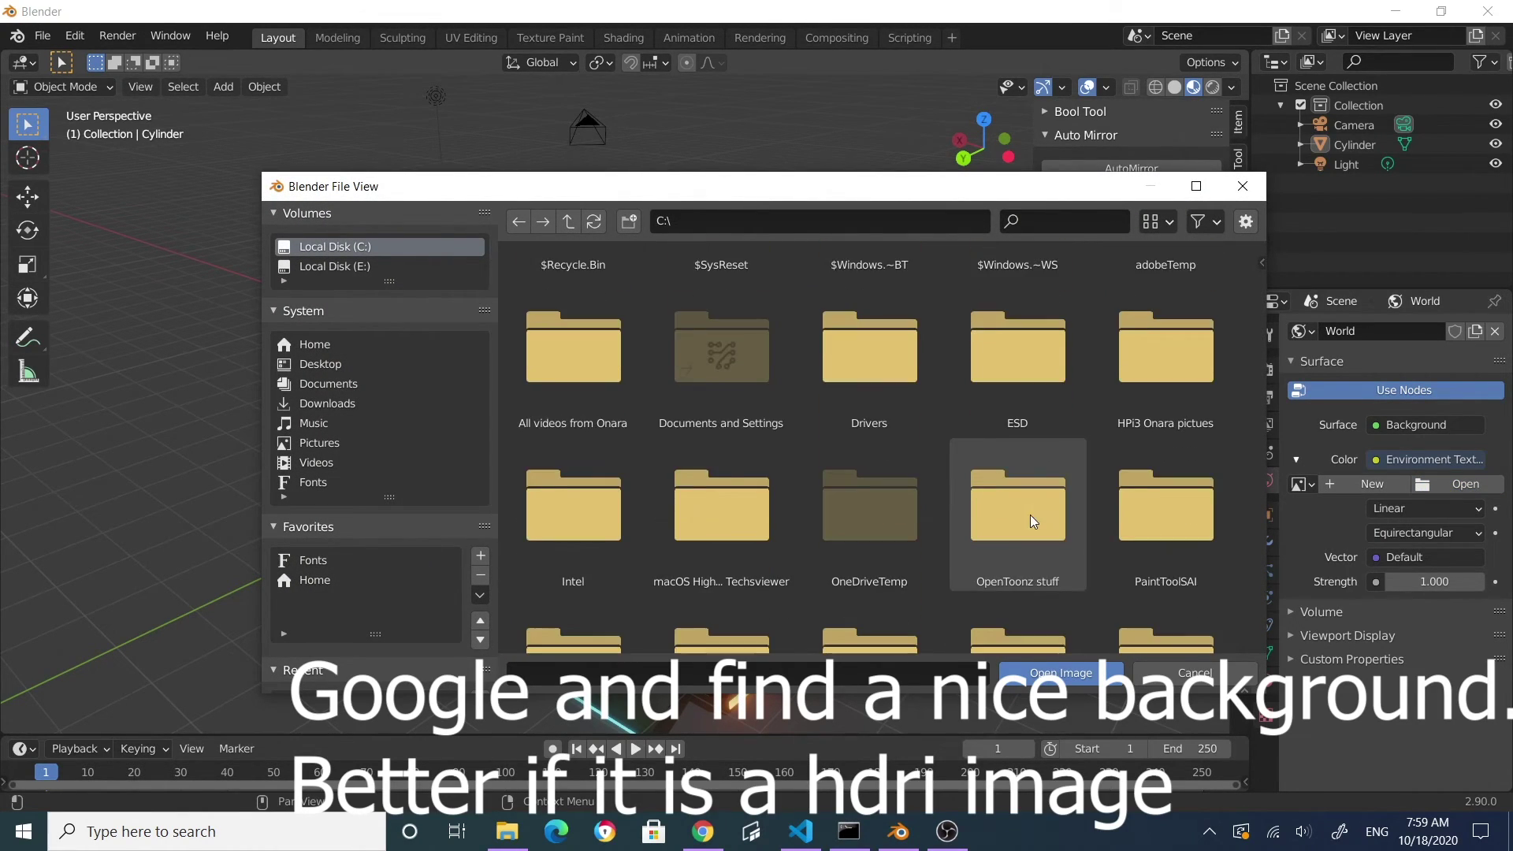
scroll(669, 489, up, 1)
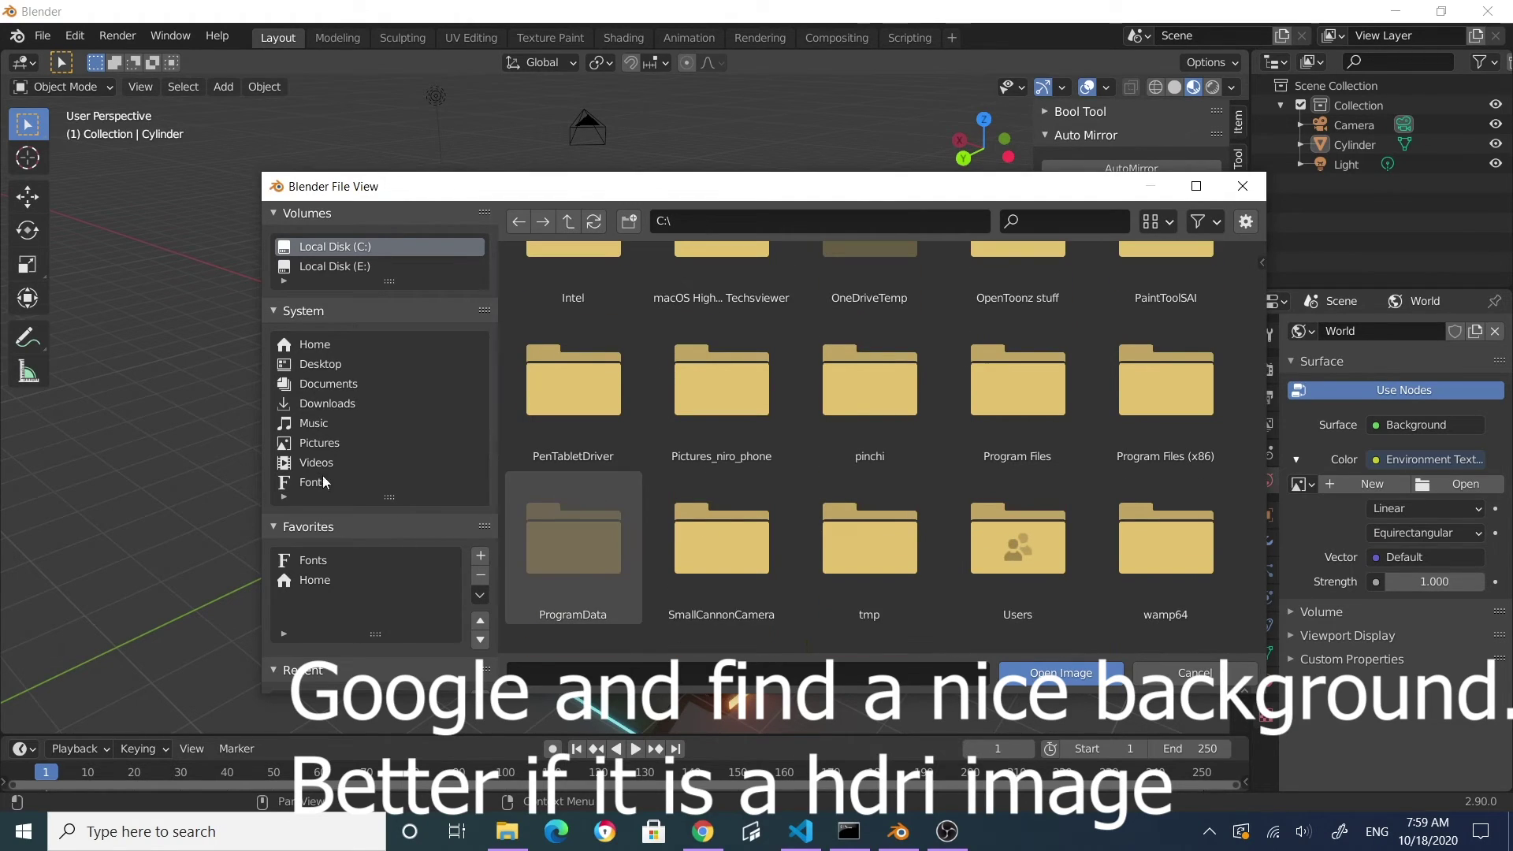
click(338, 267)
scroll(745, 438, down, 9)
scroll(670, 611, down, 3)
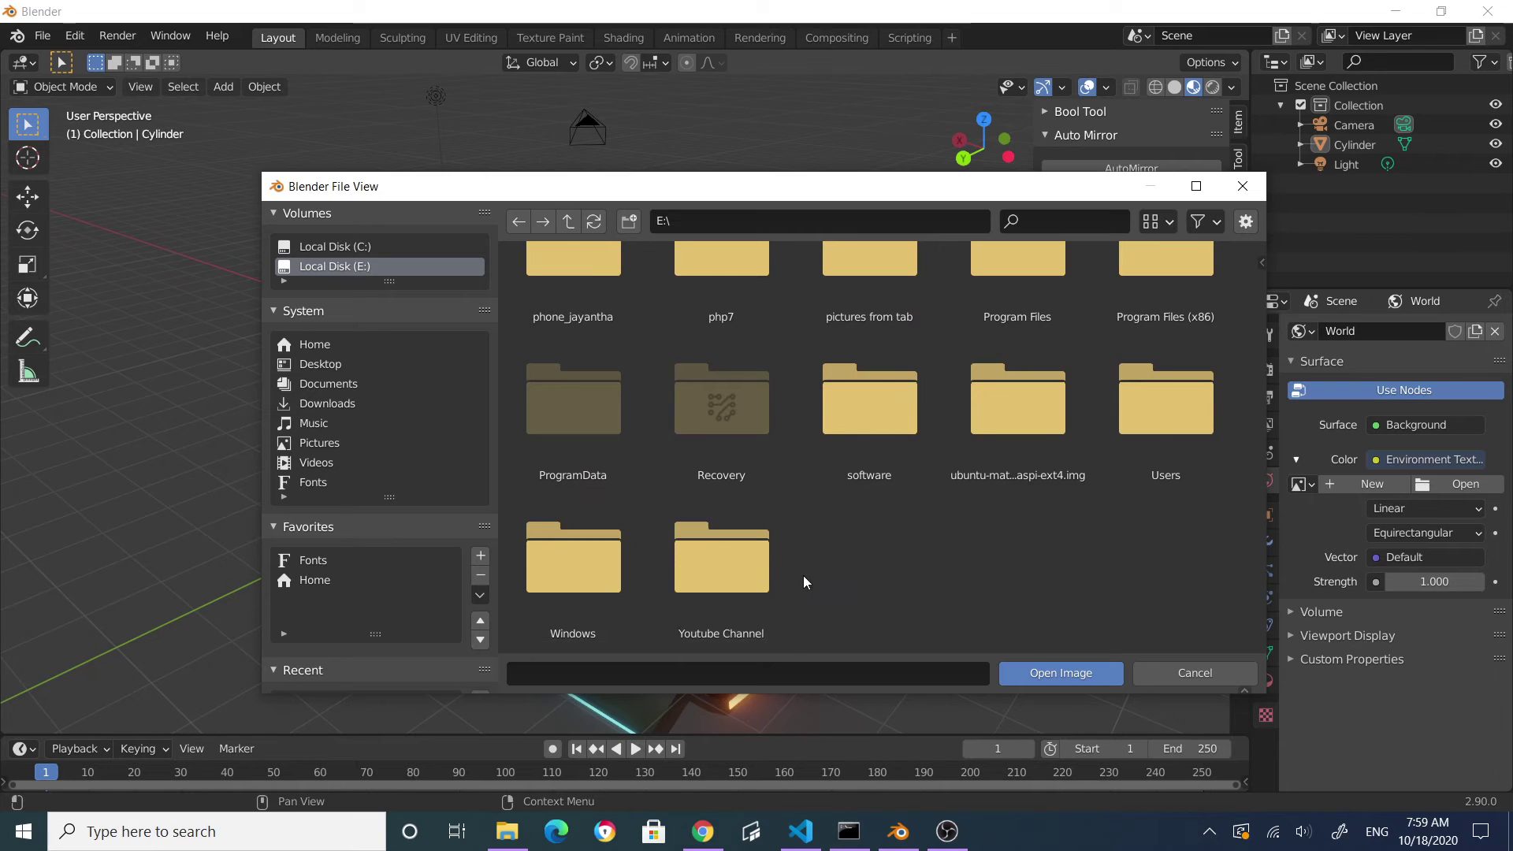
double_click(740, 552)
double_click(714, 330)
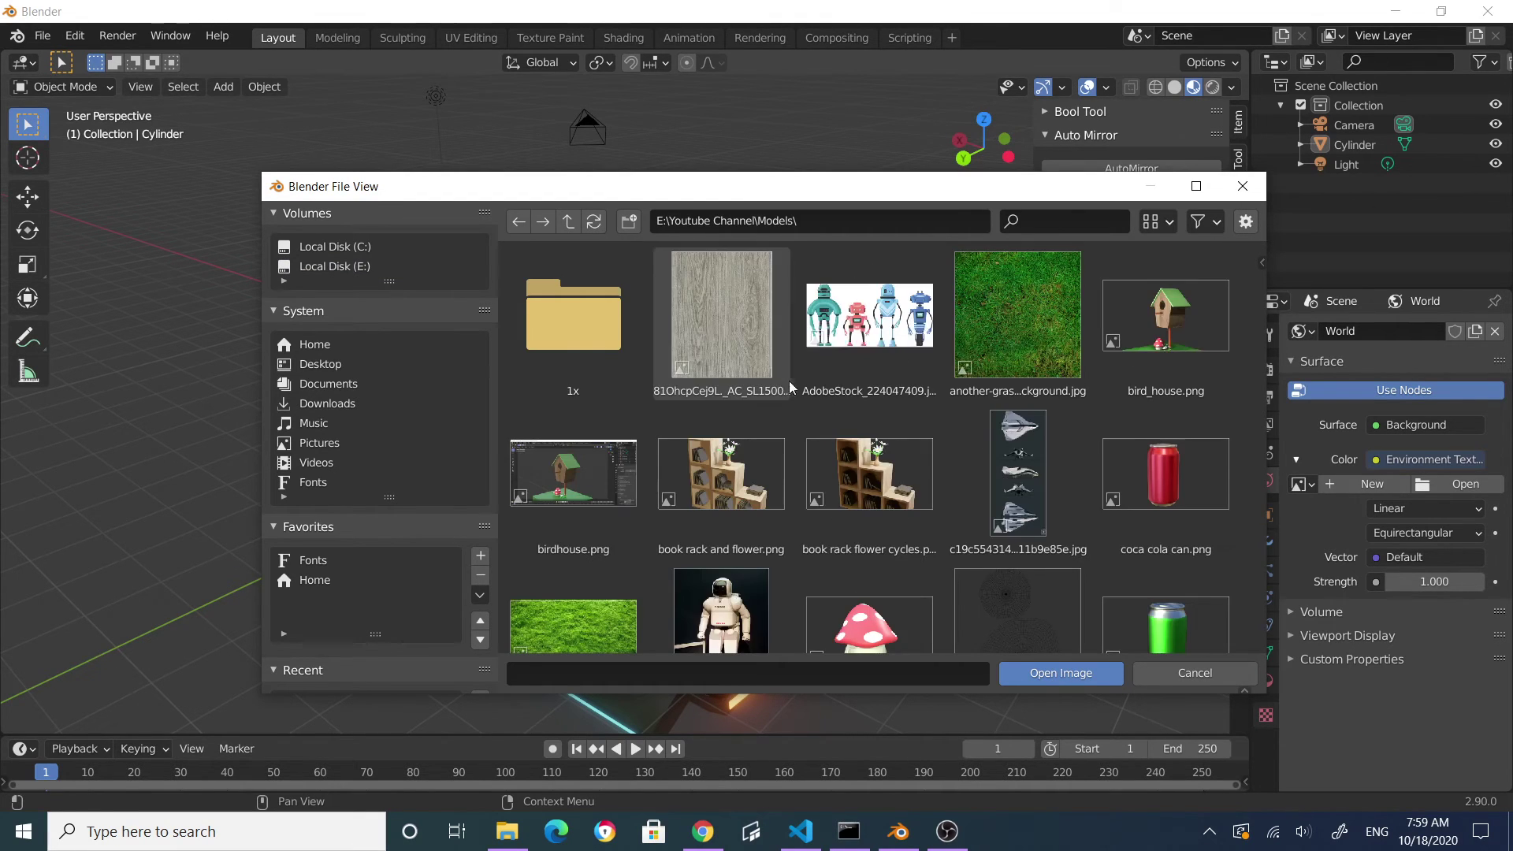
scroll(1050, 476, down, 5)
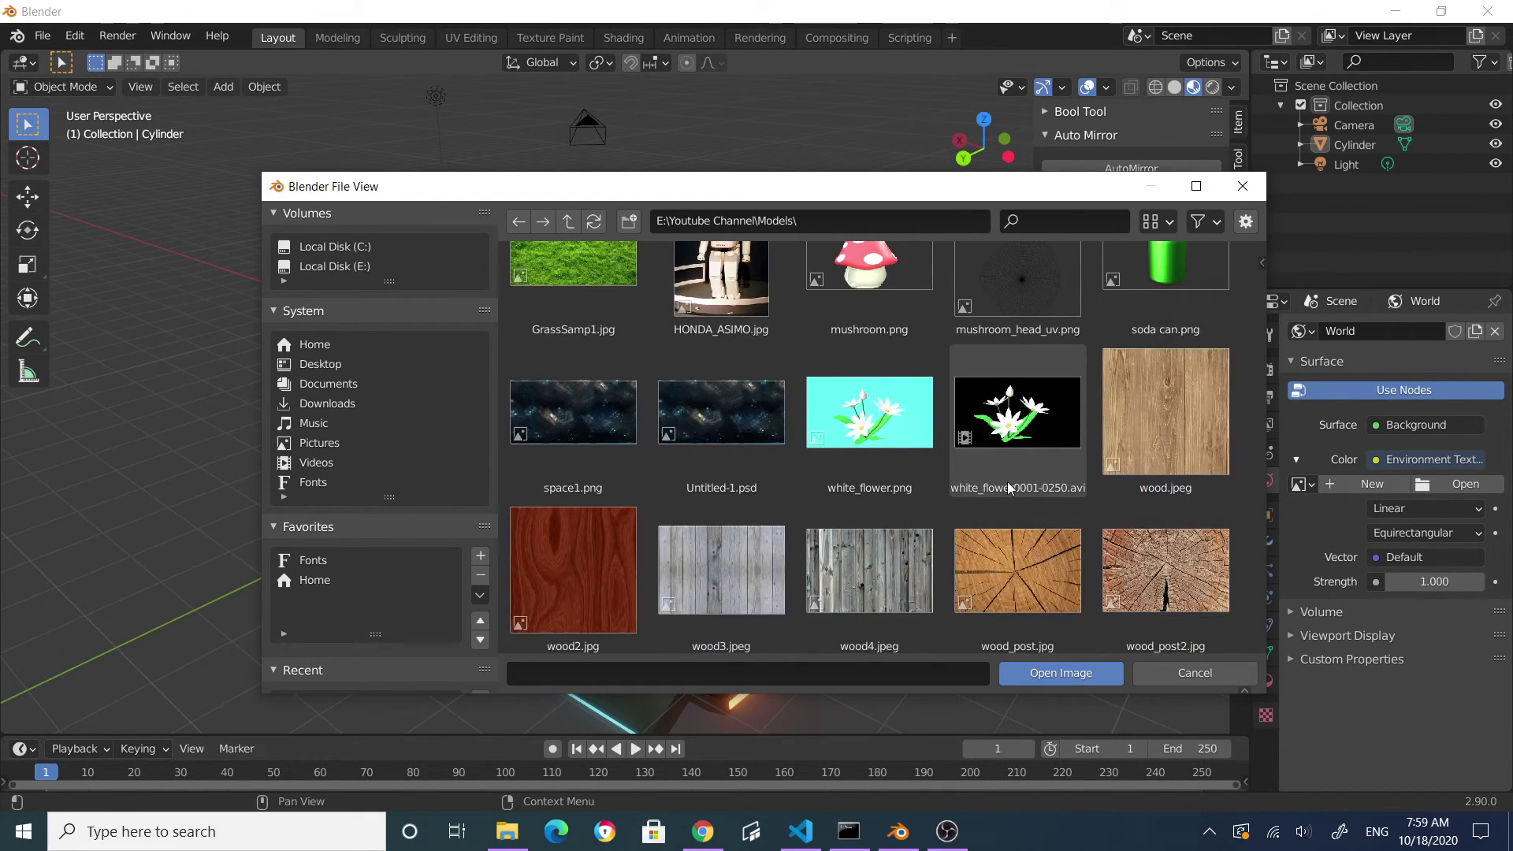
click(570, 421)
click(1059, 675)
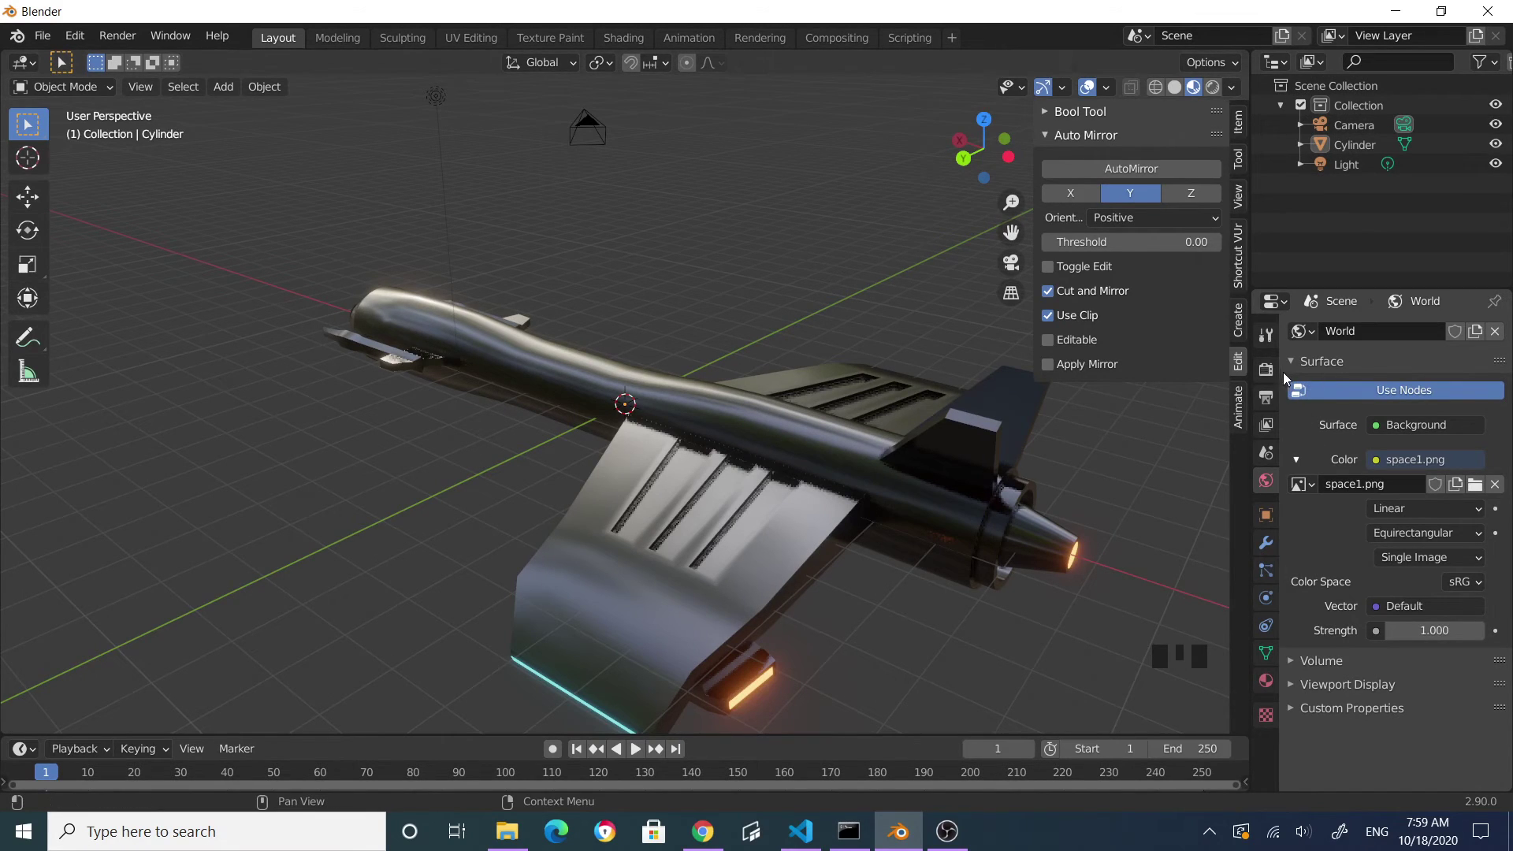
- Switch the viewport to Rendered shading and turn off the floor grid in the viewport overlays
click(1213, 89)
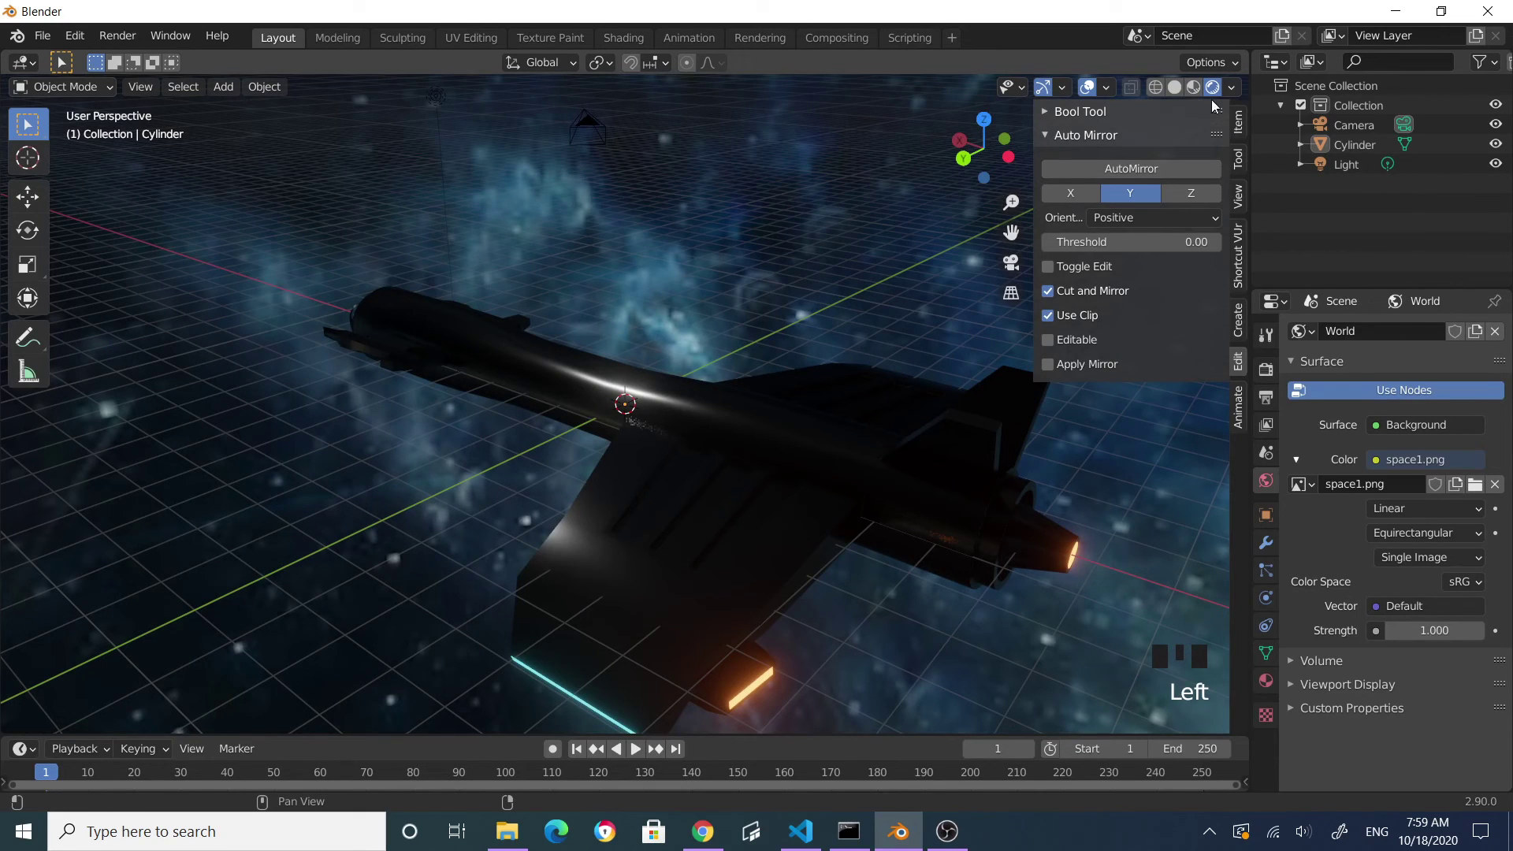
middle_drag(648, 418, 444, 383)
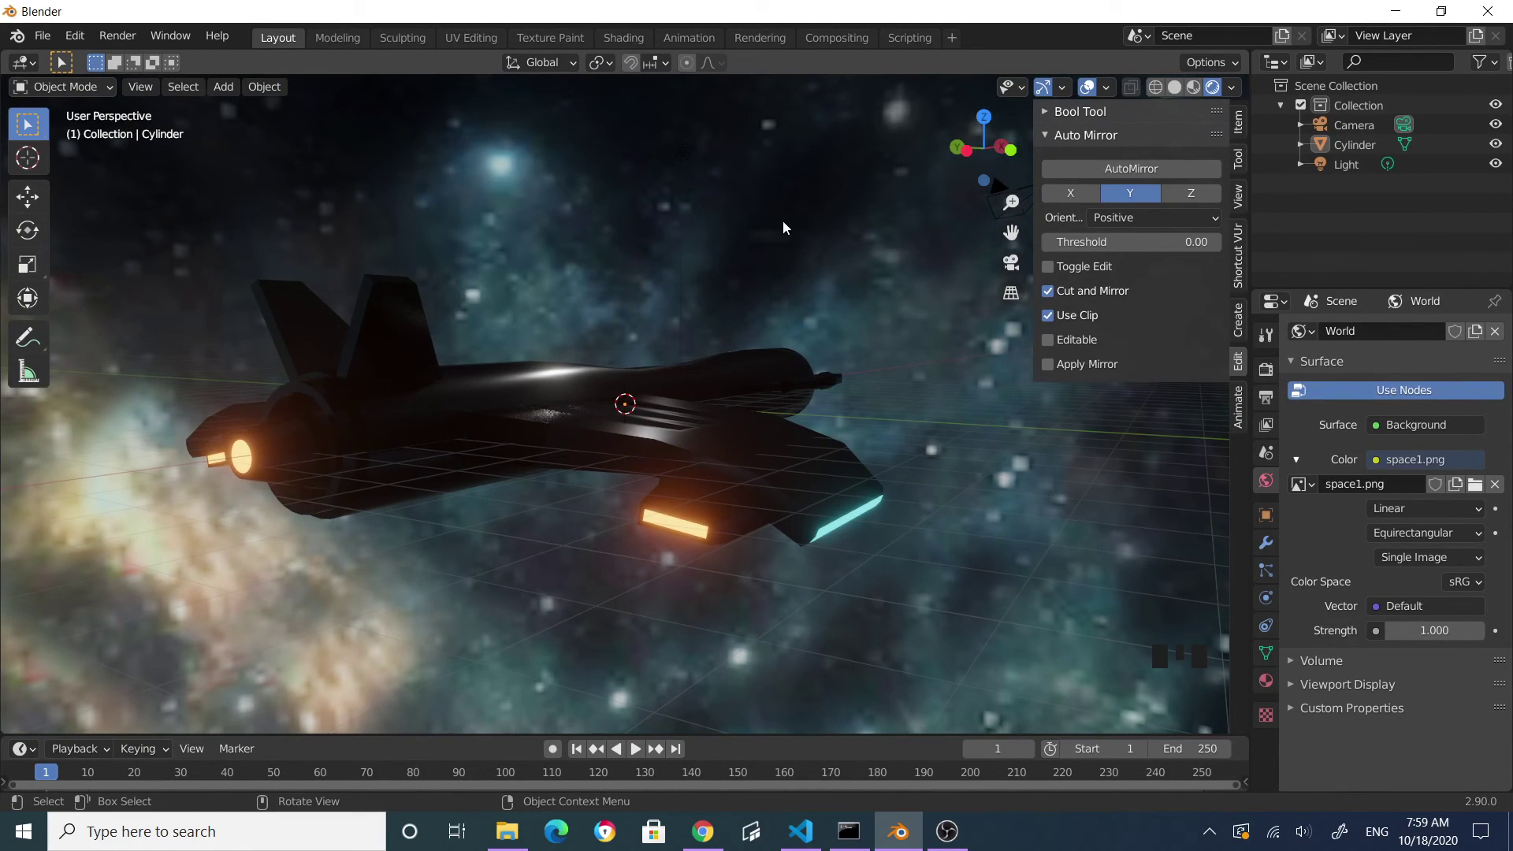
click(1063, 88)
click(1017, 88)
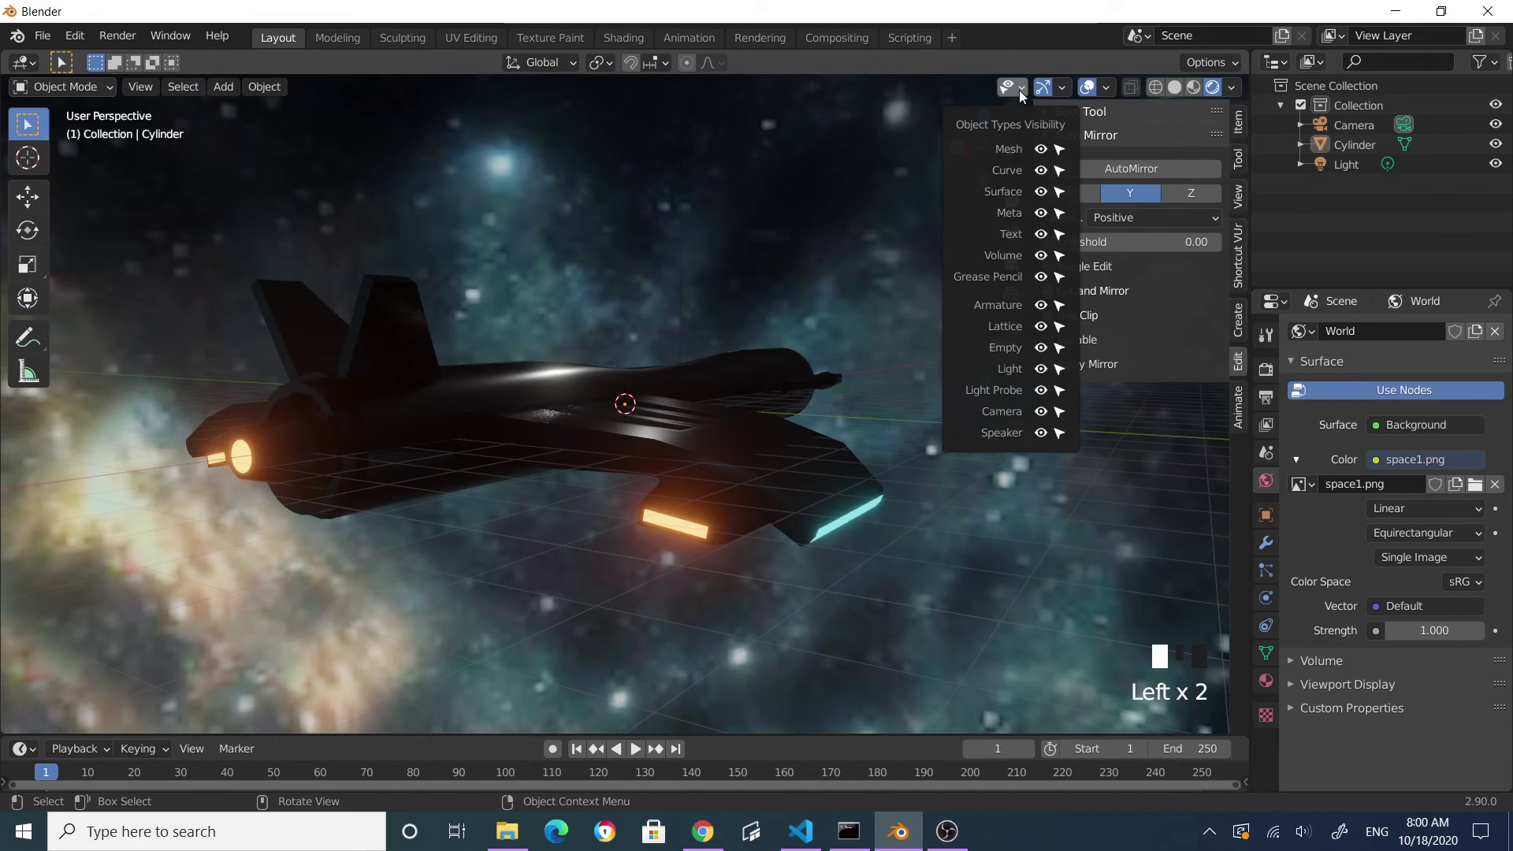
mouse_move(1104, 88)
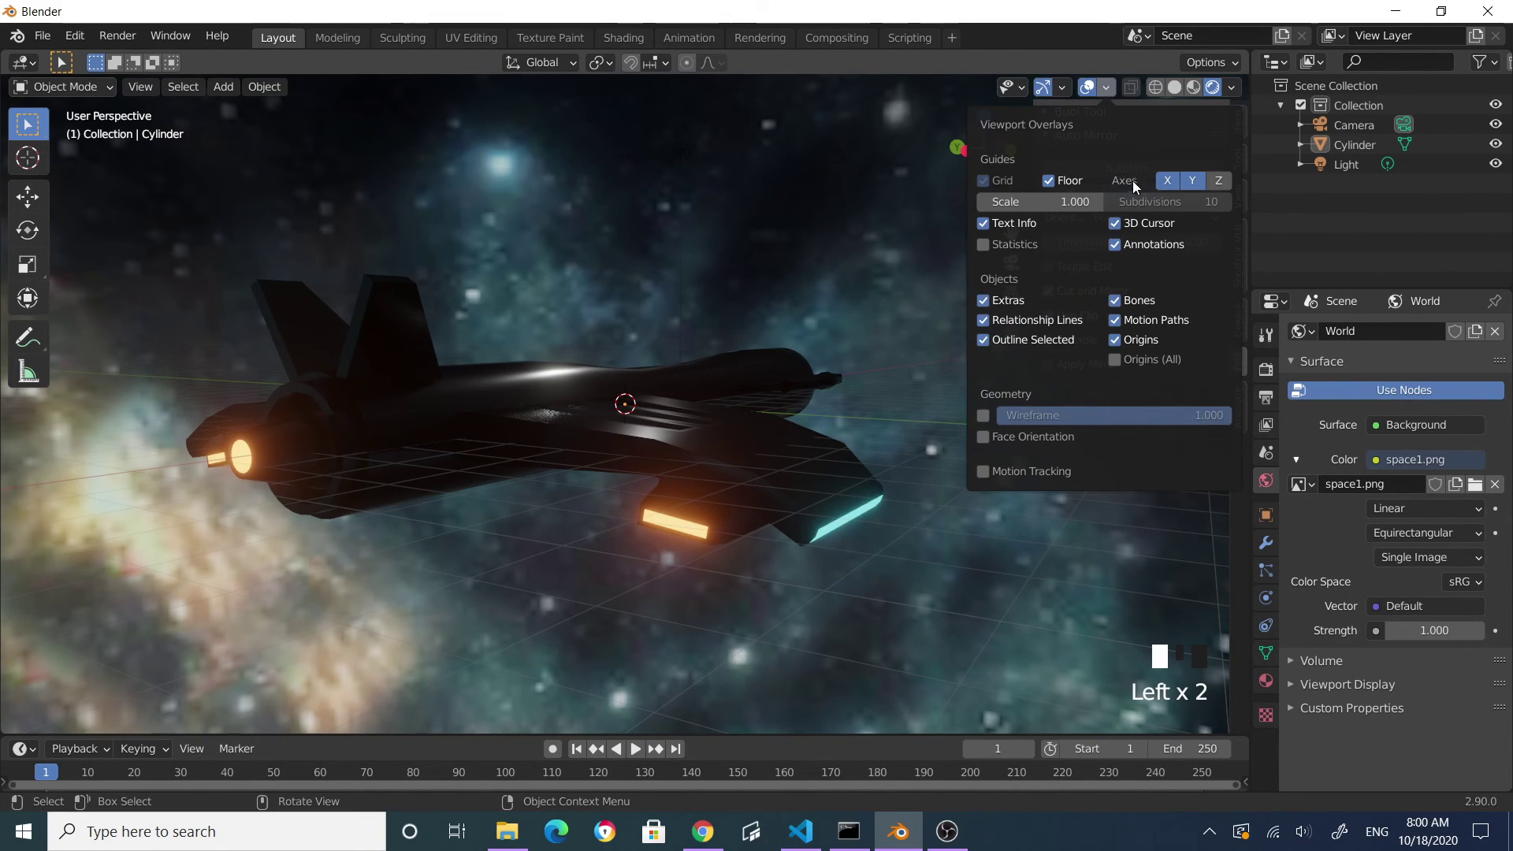
click(1050, 182)
middle_drag(905, 494, 906, 557)
- Enter Edit Mode on the spaceship and select the bottom faces of the three recessed slots on each wing
click(702, 534)
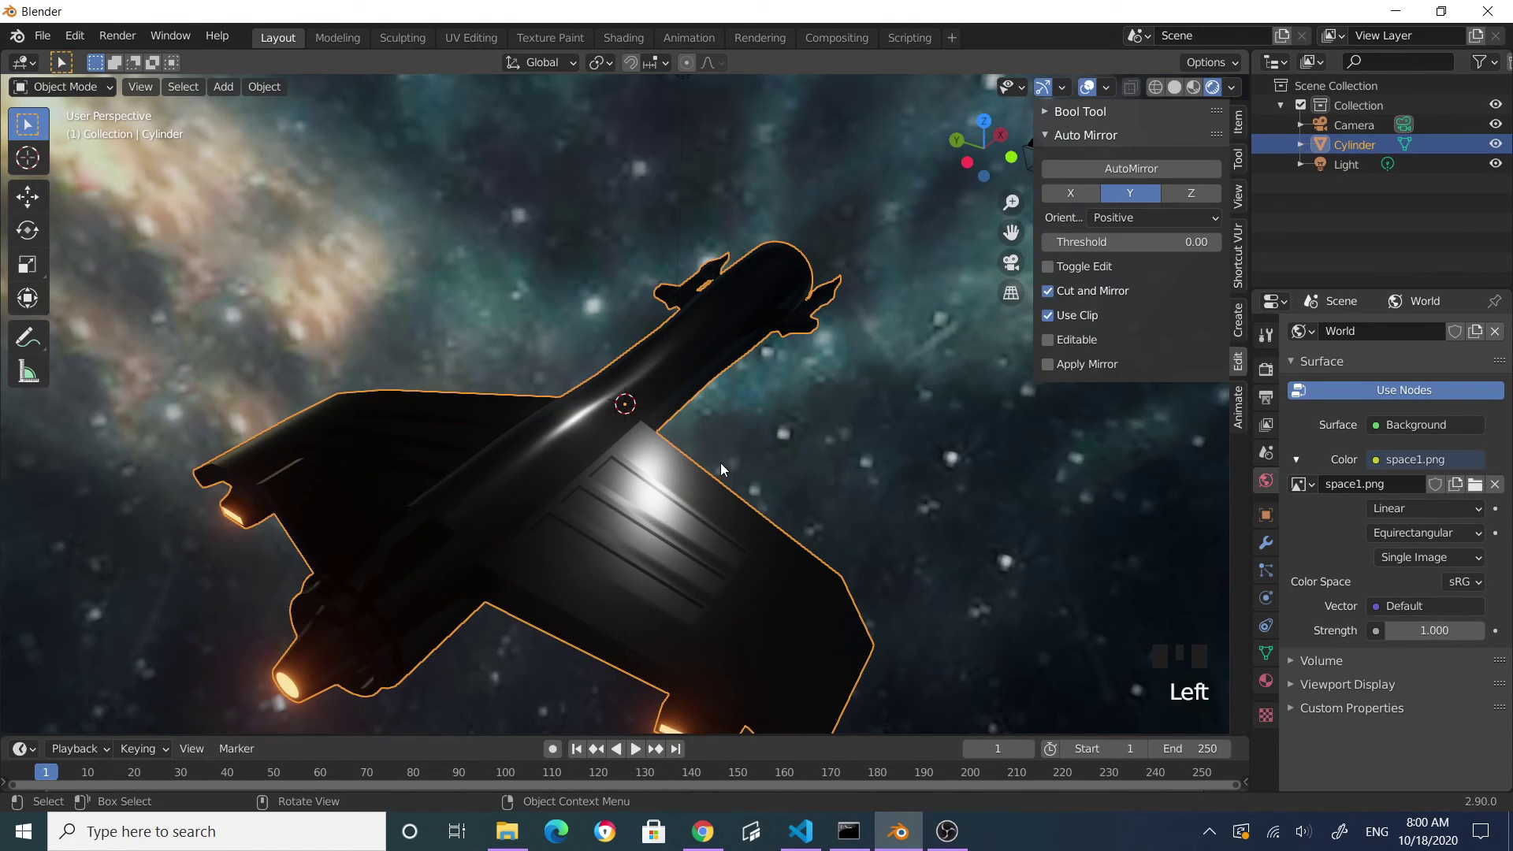
key(Tab)
click(710, 529)
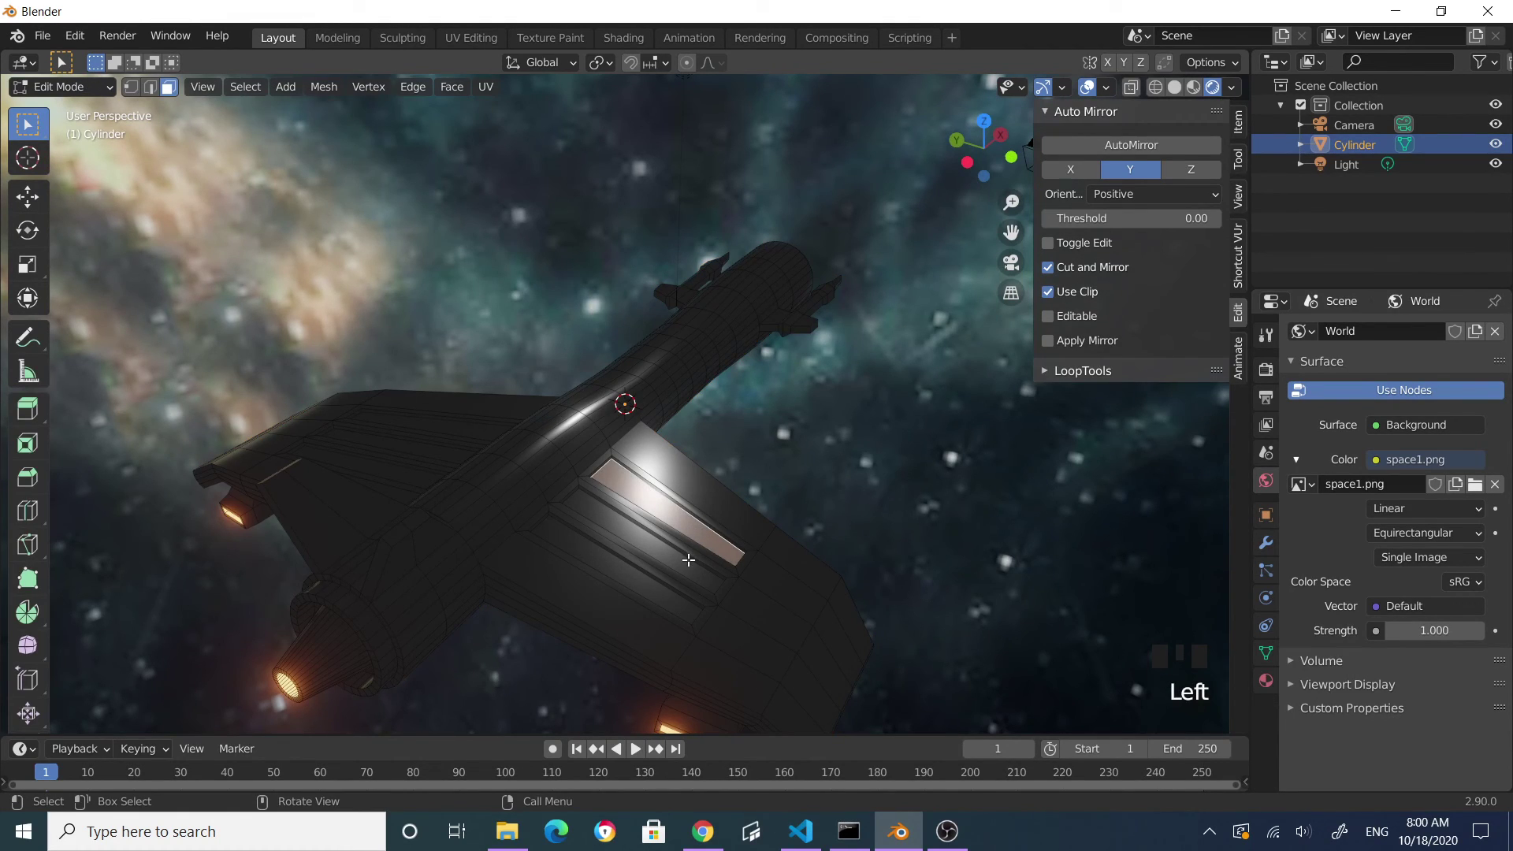
shift+click(661, 580)
shift+click(643, 585)
middle_drag(643, 585, 722, 618)
shift+click(588, 587)
shift+click(580, 543)
shift+click(571, 504)
middle_drag(983, 567, 1103, 473)
scroll(1103, 472, up, 2)
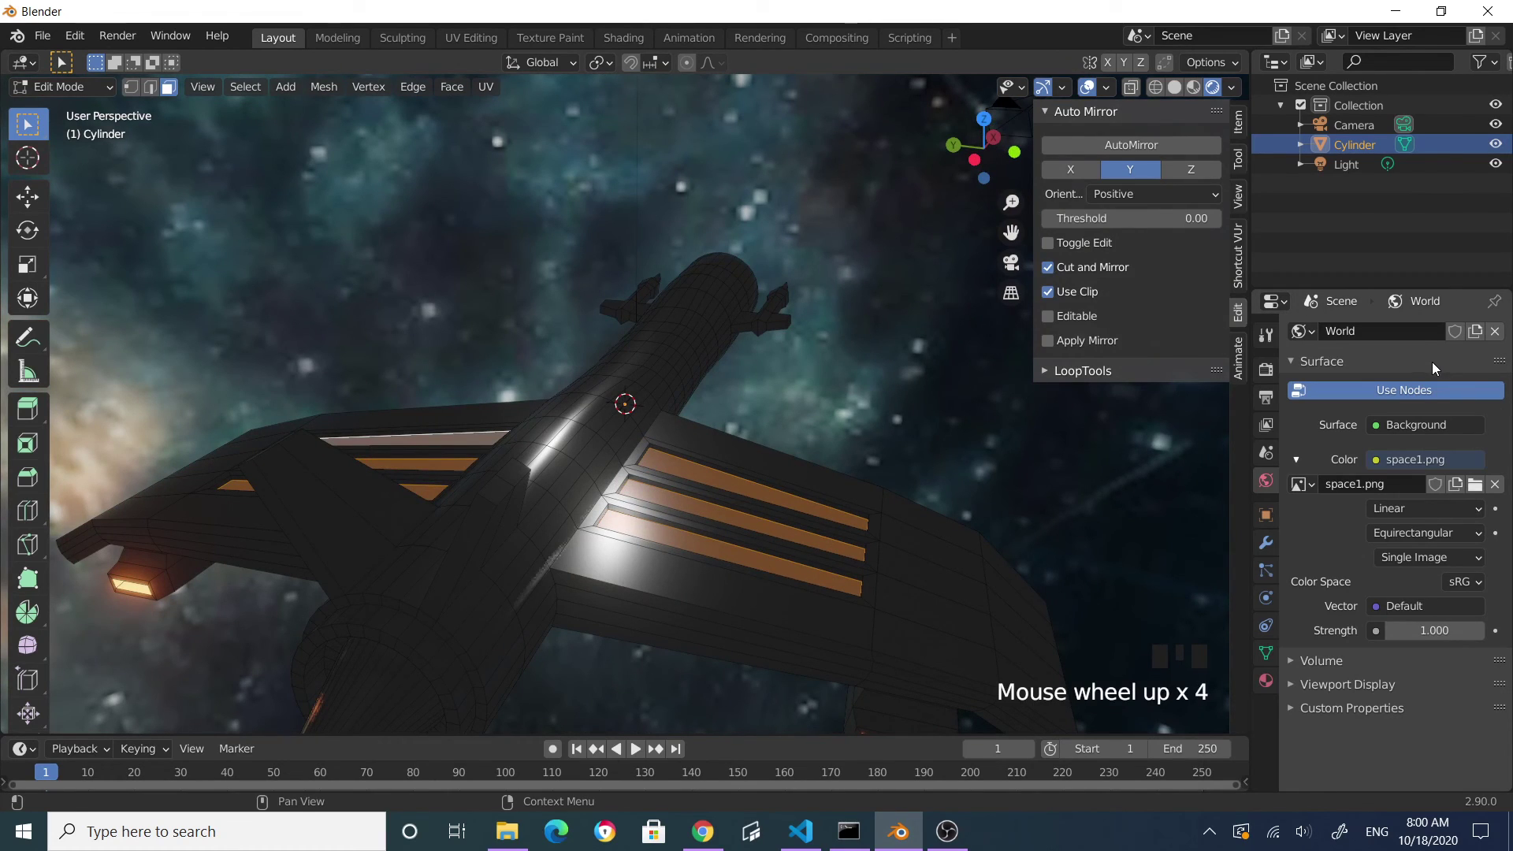
- Assign a fifth material slot with a new material to the selected wing slot faces and give it a violet-blue base colour
click(1266, 679)
scroll(1426, 481, up, 5)
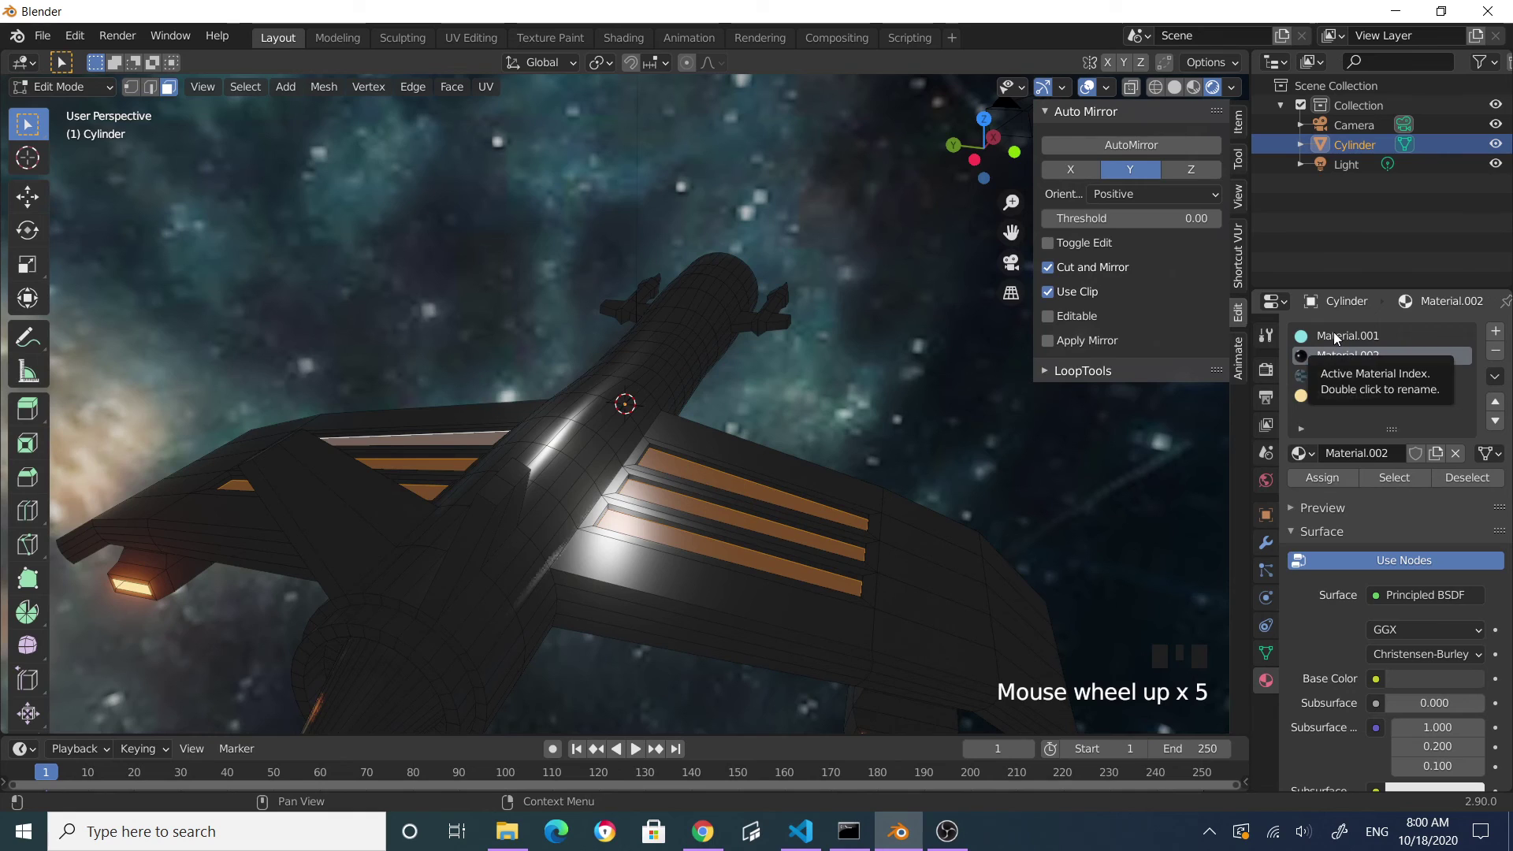
click(1497, 333)
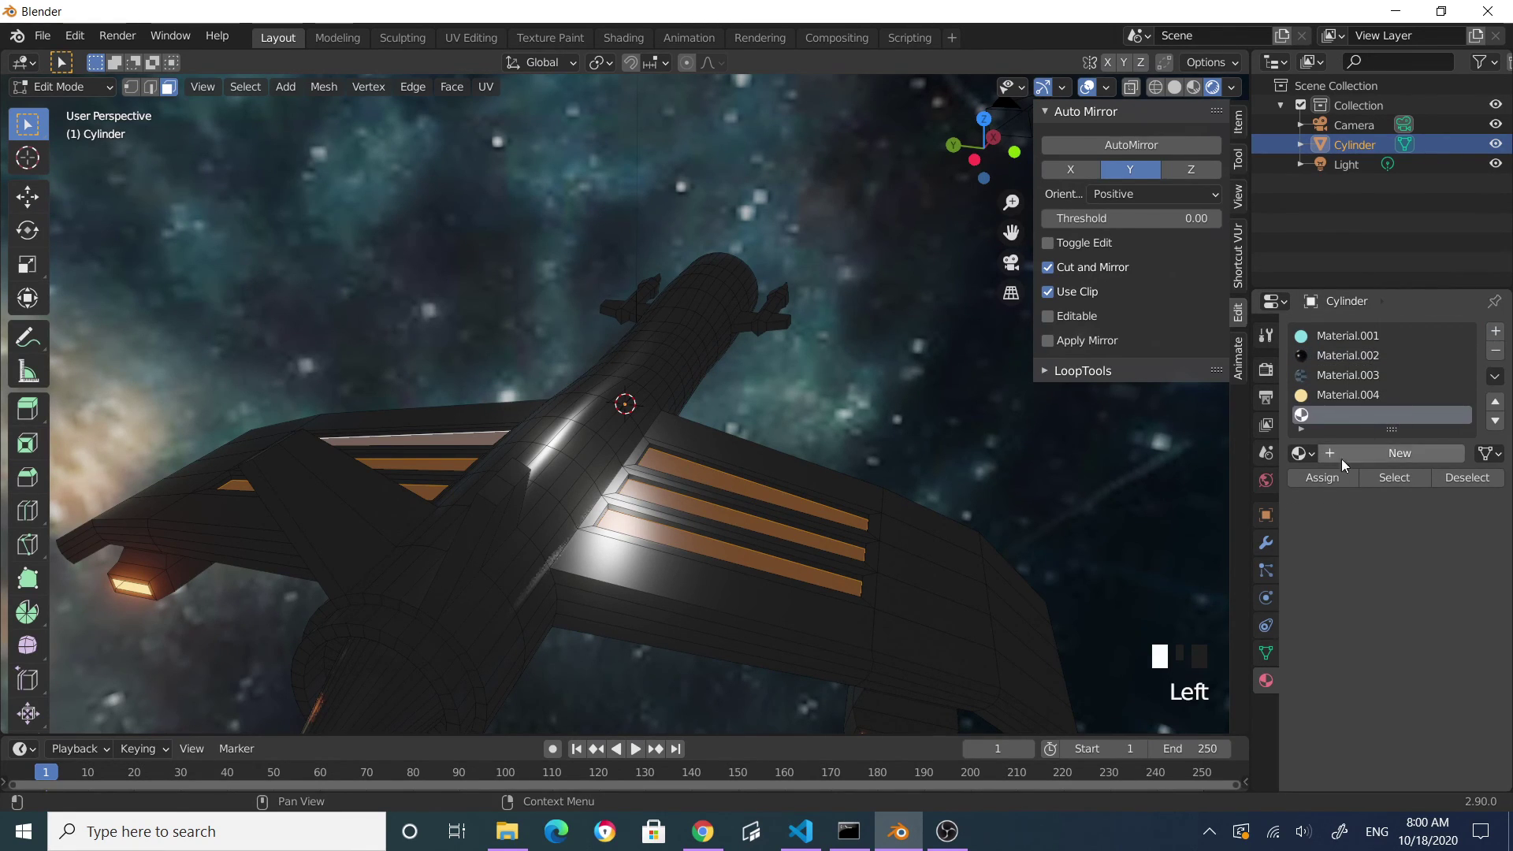
click(1323, 478)
click(1391, 453)
click(1434, 584)
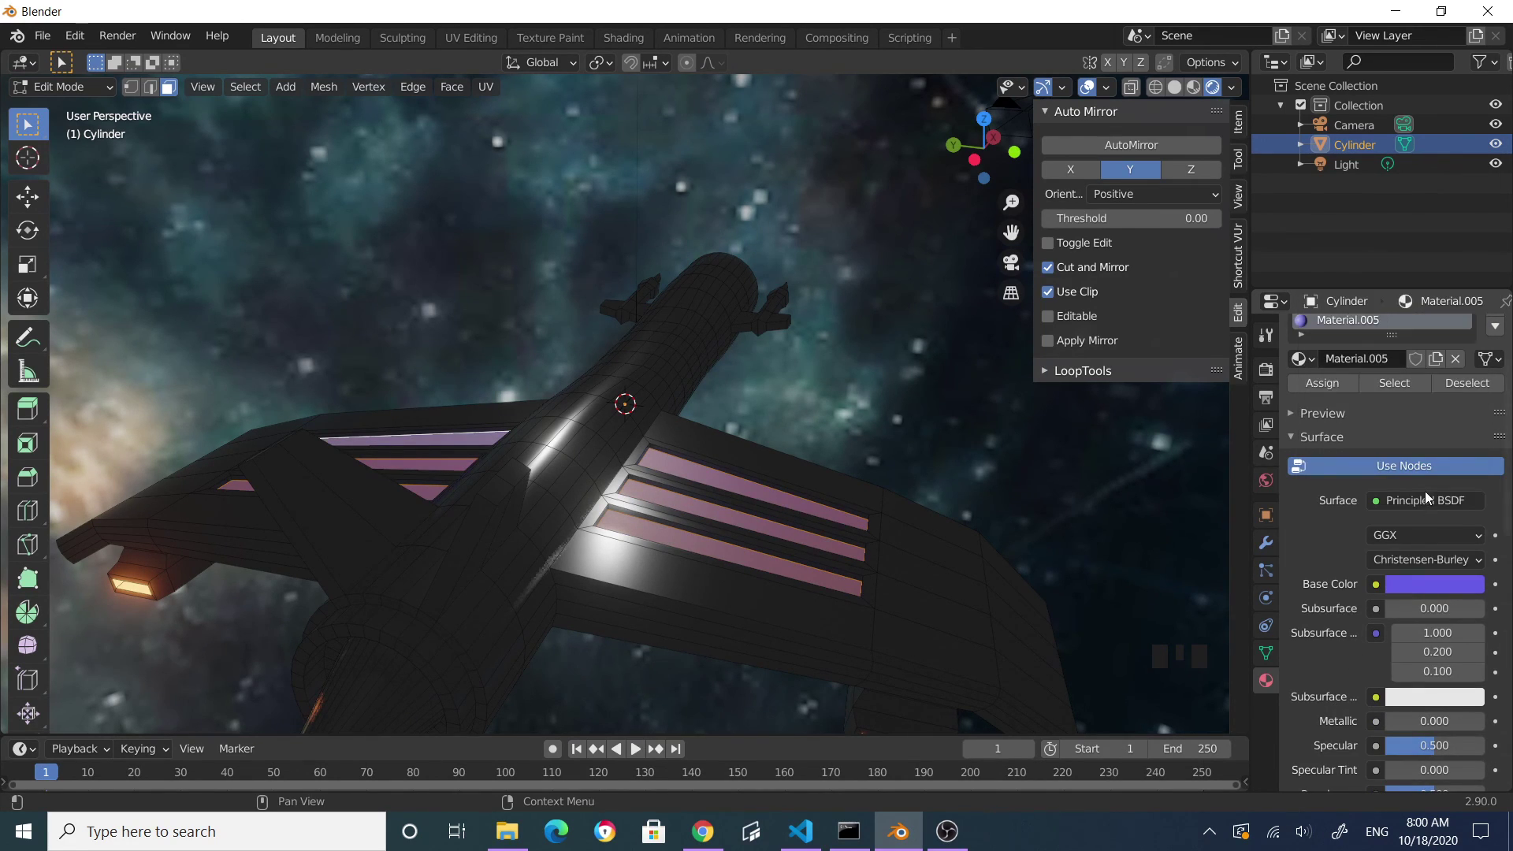
- Change the wing slot material's surface shader to Emission with a violet-blue colour of hue 0.682, saturation 0.759 and value 1
click(1428, 503)
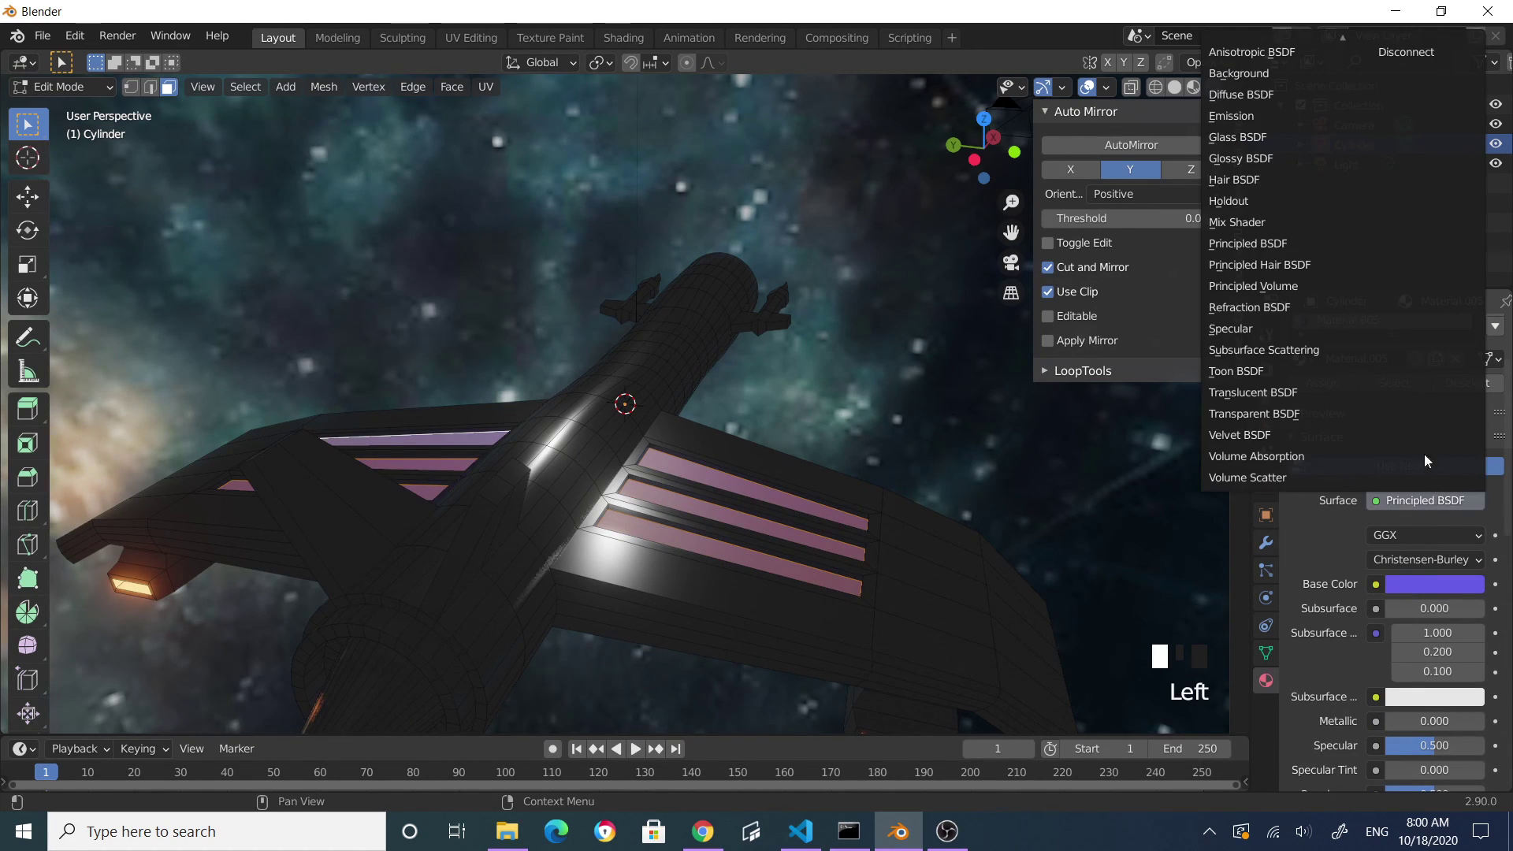
click(1255, 112)
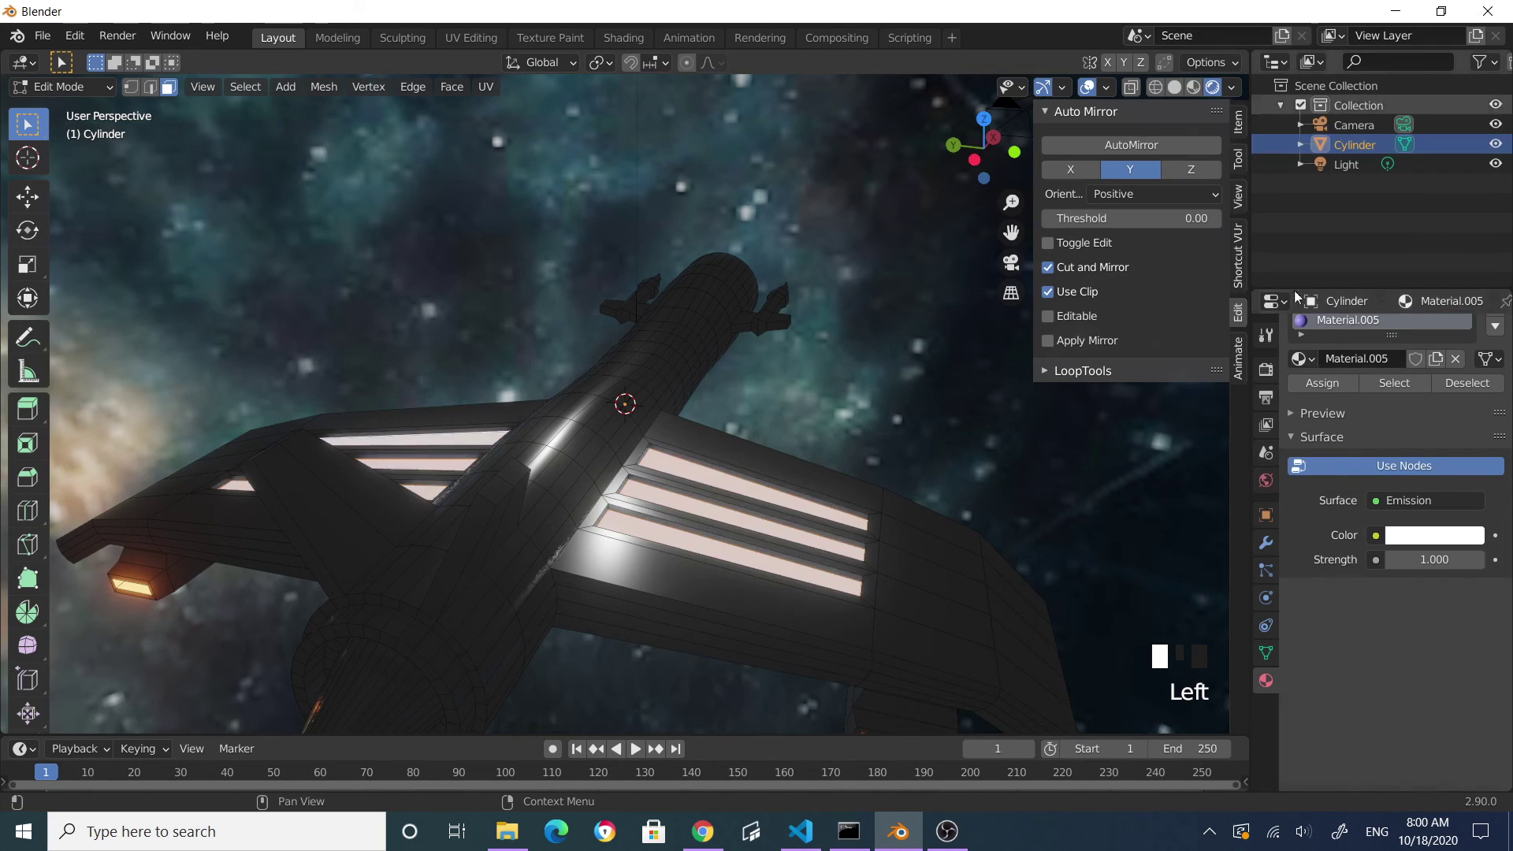
click(1426, 537)
drag(1415, 314, 1433, 302)
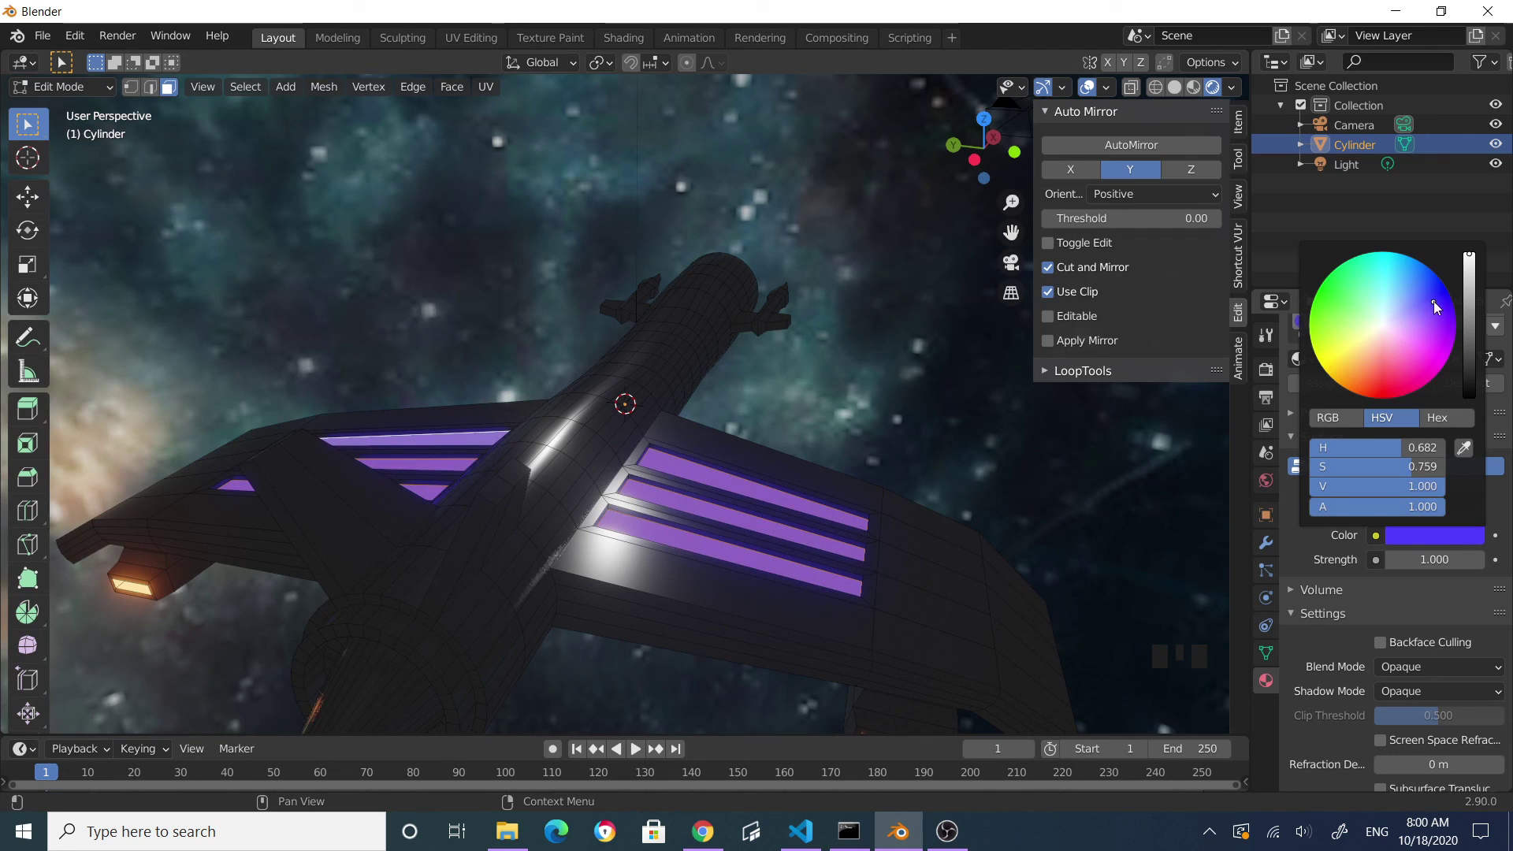
- Set the emission strength of the violet-blue wing slot material to 2
click(1418, 559)
click(1418, 560)
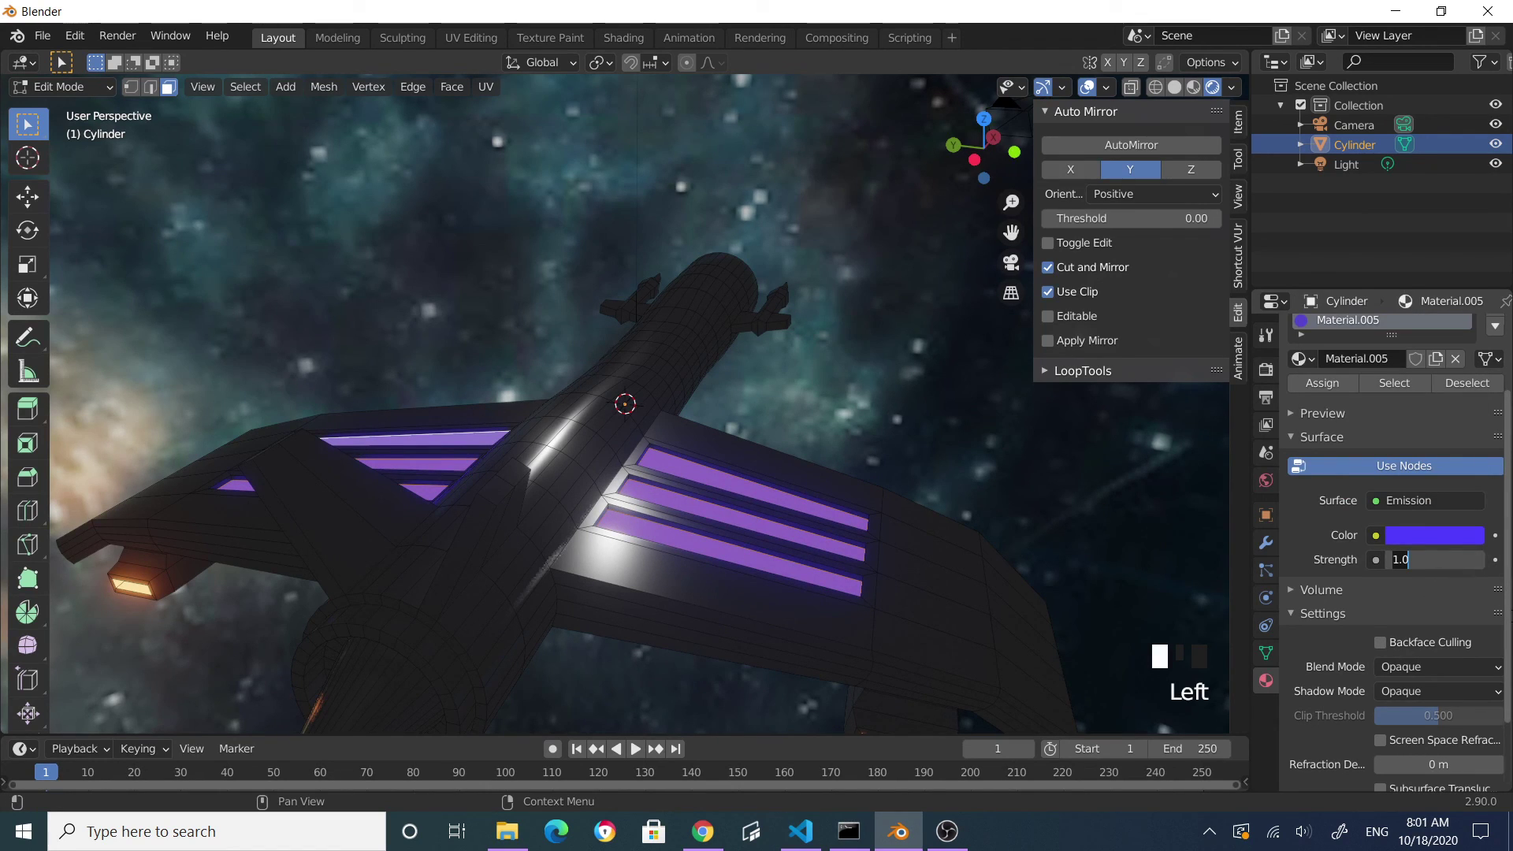
key(Return)
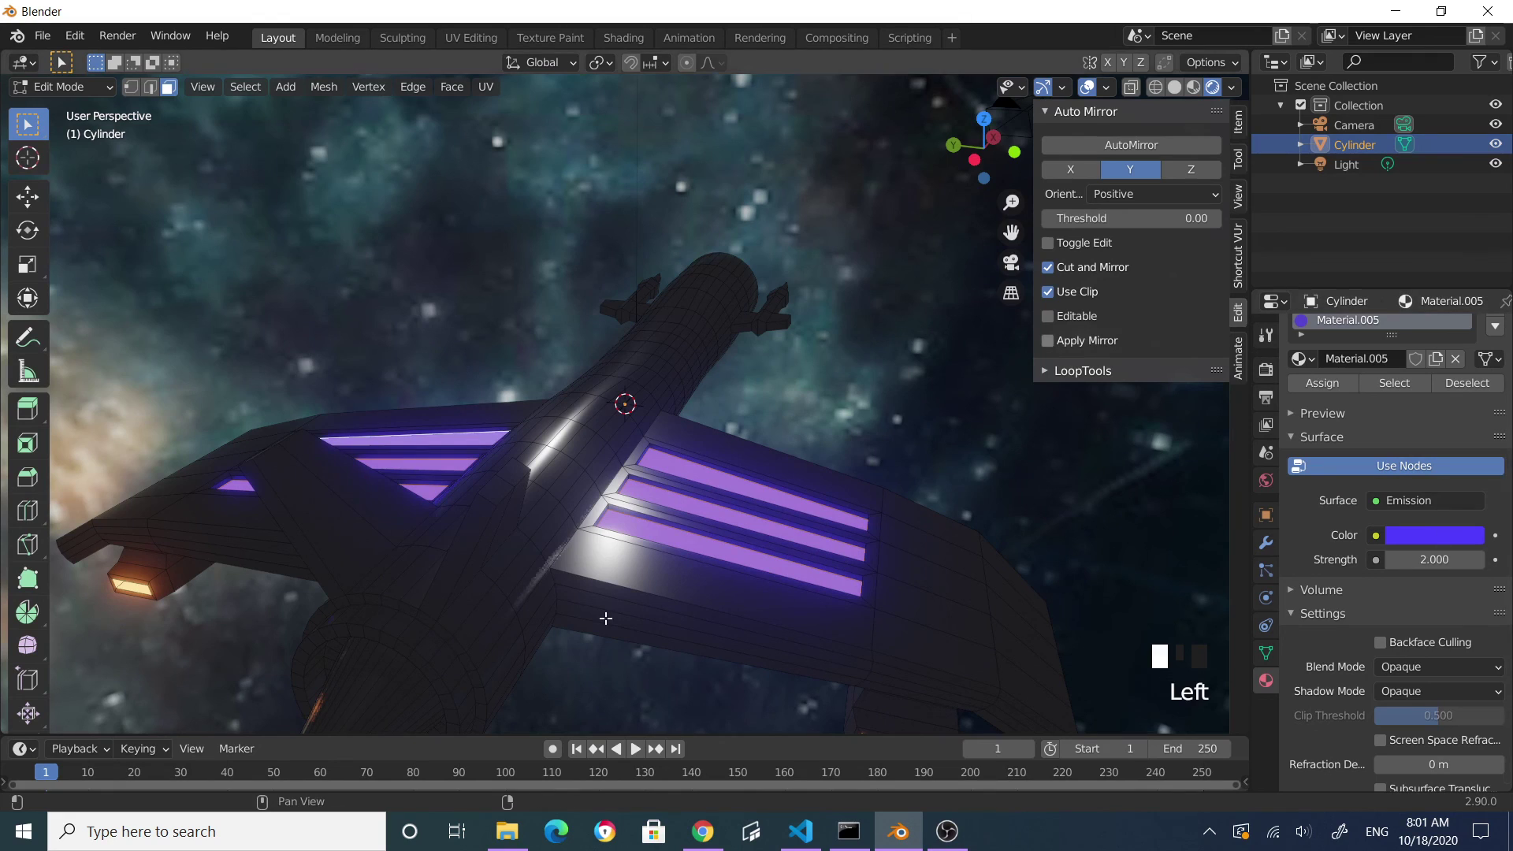
- Return the spaceship to Object Mode, deselect it and inspect the glowing materials from the side
middle_drag(722, 634, 618, 565)
key(Tab)
click(743, 584)
middle_drag(743, 584, 471, 616)
click(618, 575)
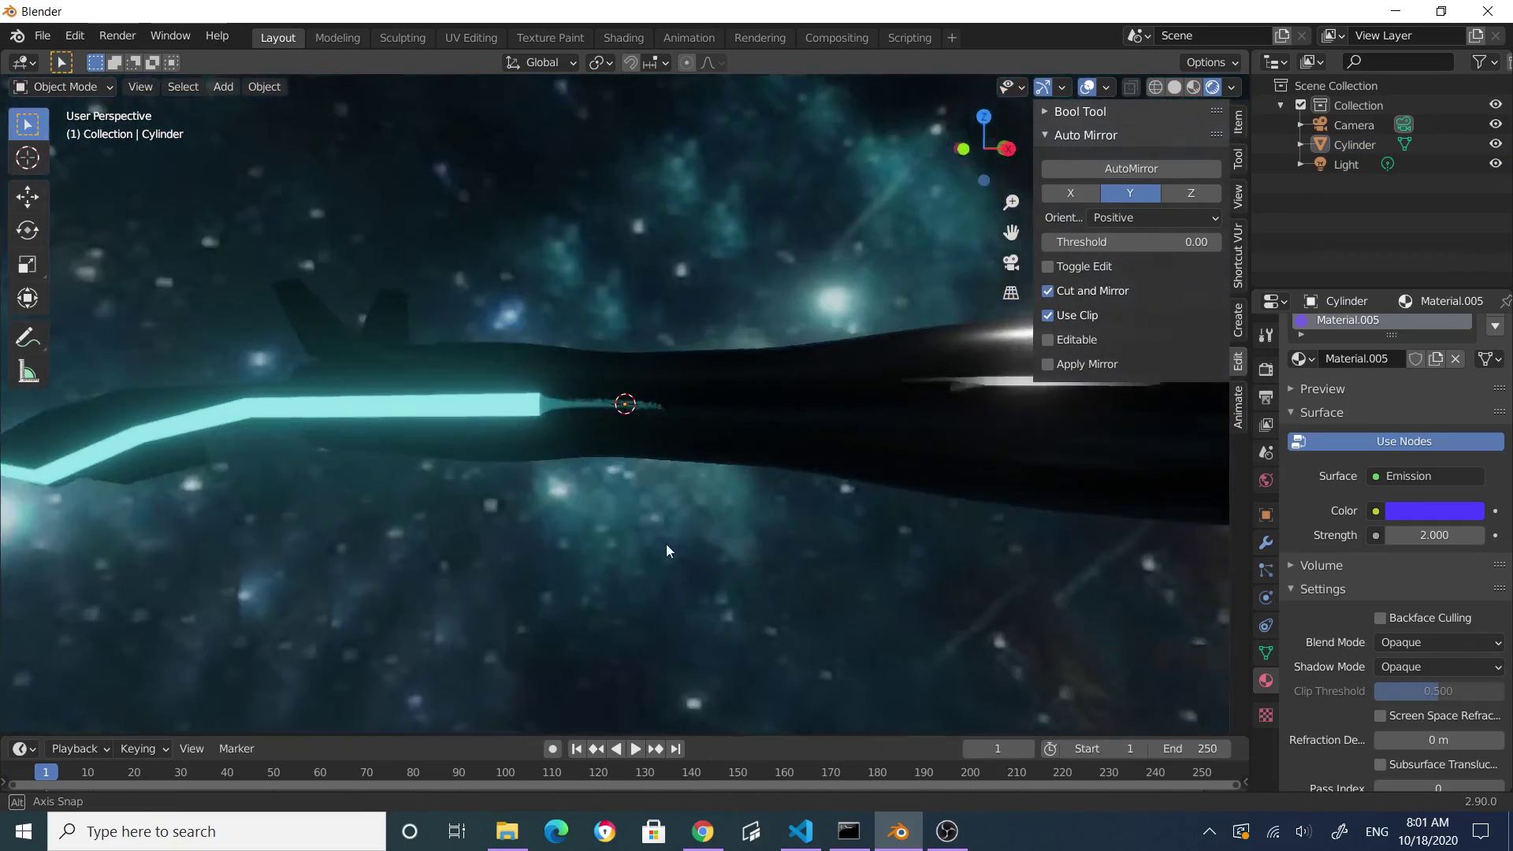